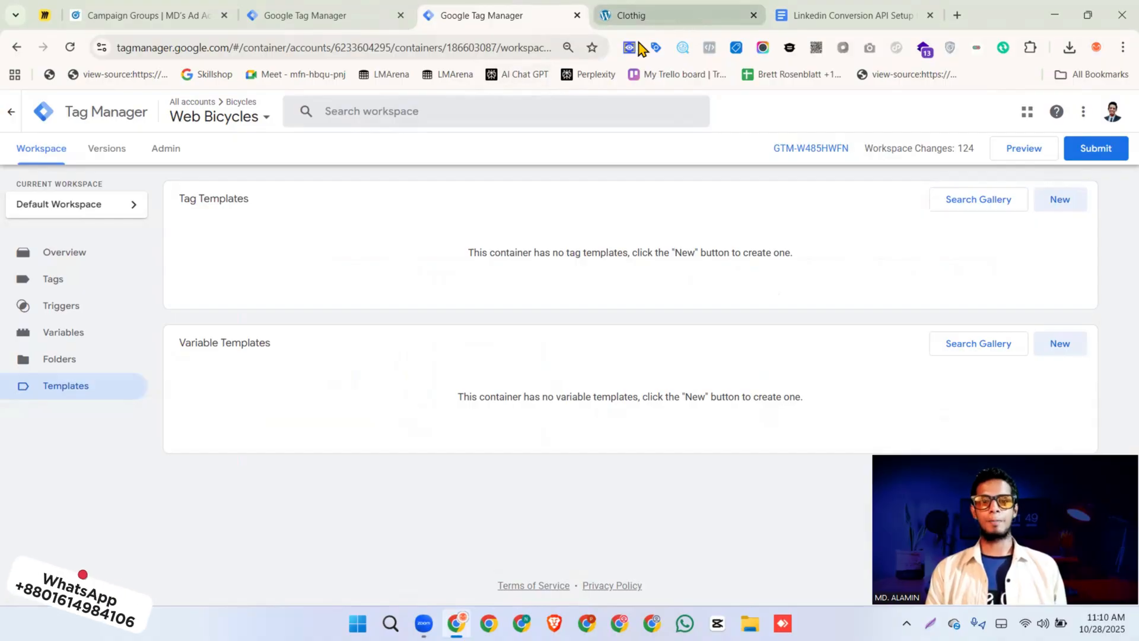
Close the Tag Assistant side panel on the Greenstore site and open the homepage's page source
scroll(1002, 372, down, 1)
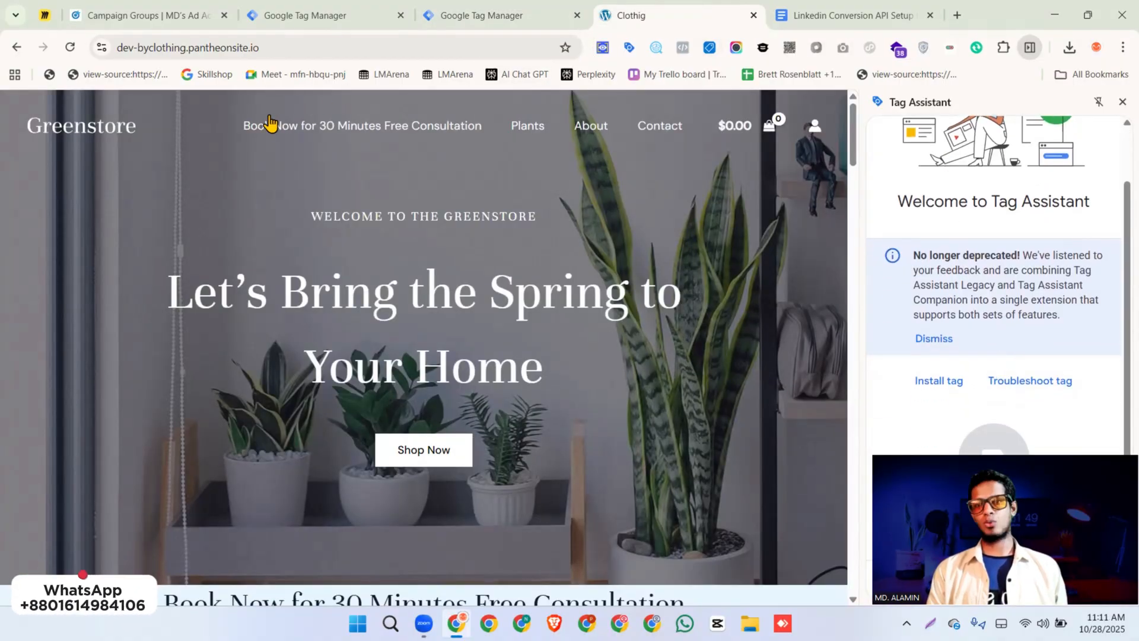
click(1123, 104)
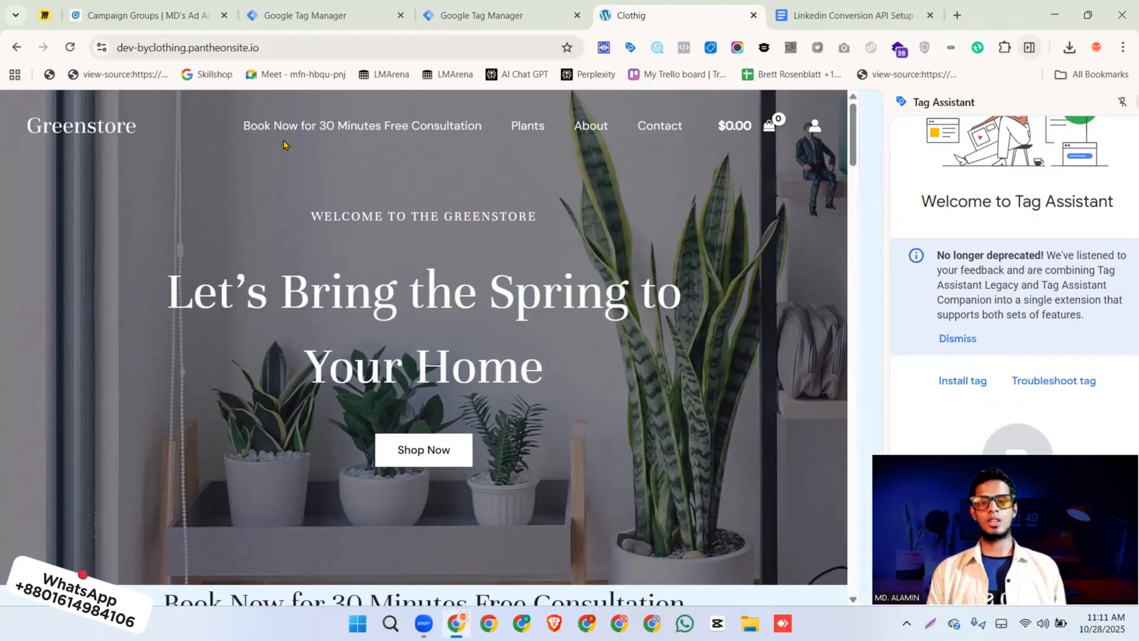
right_click(262, 126)
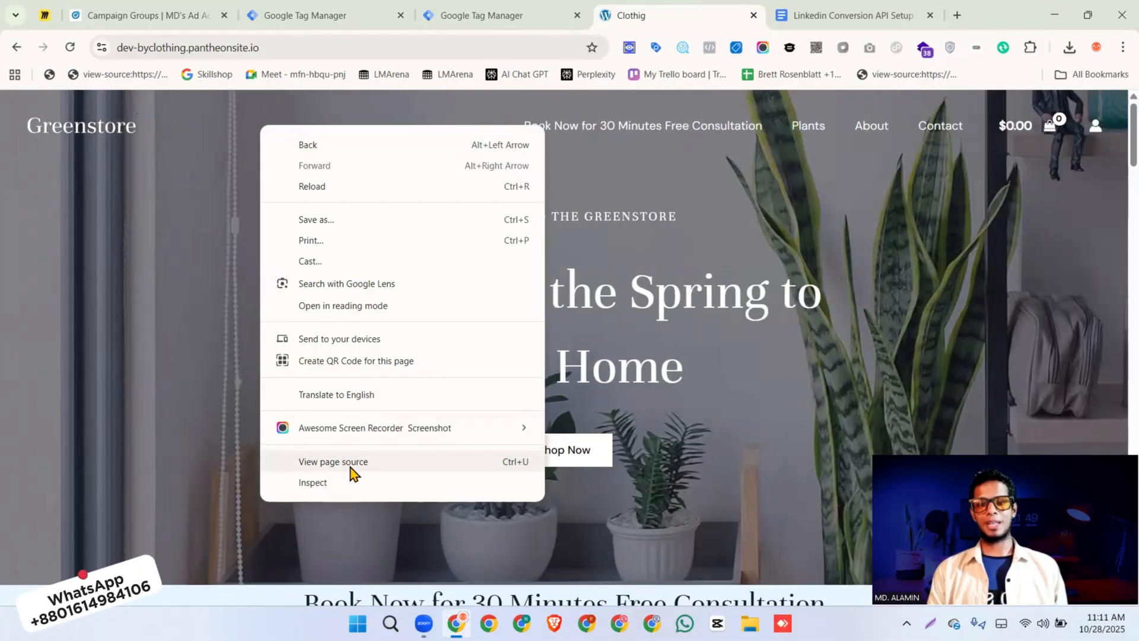
click(346, 467)
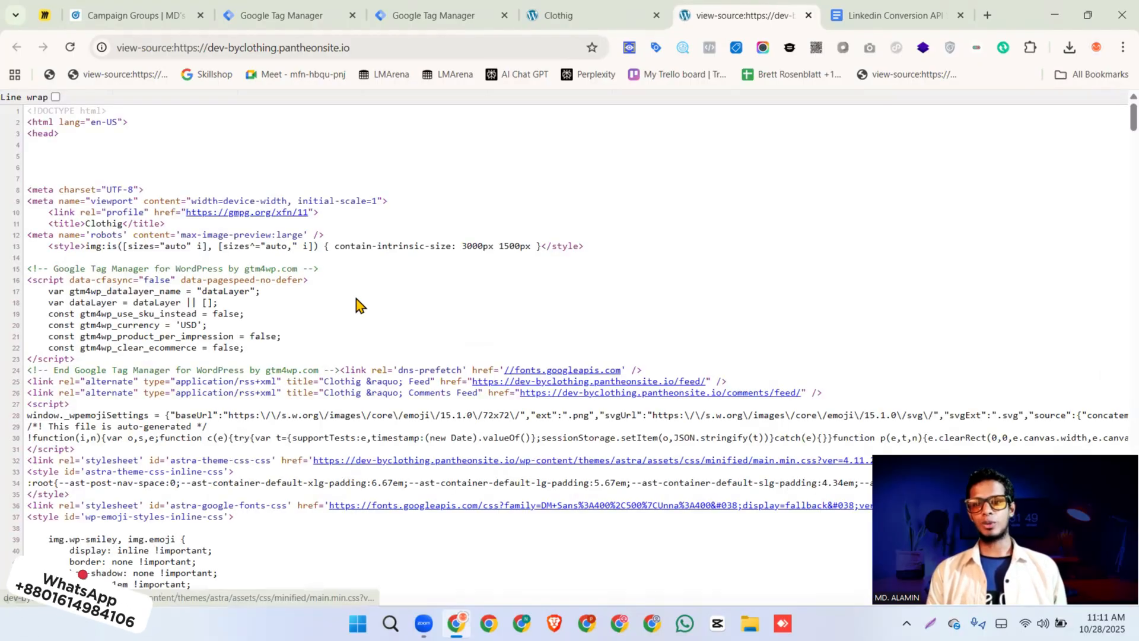
Copy the Web Bicycles container ID from the head snippet of its Google Tag Manager installation code
click(433, 17)
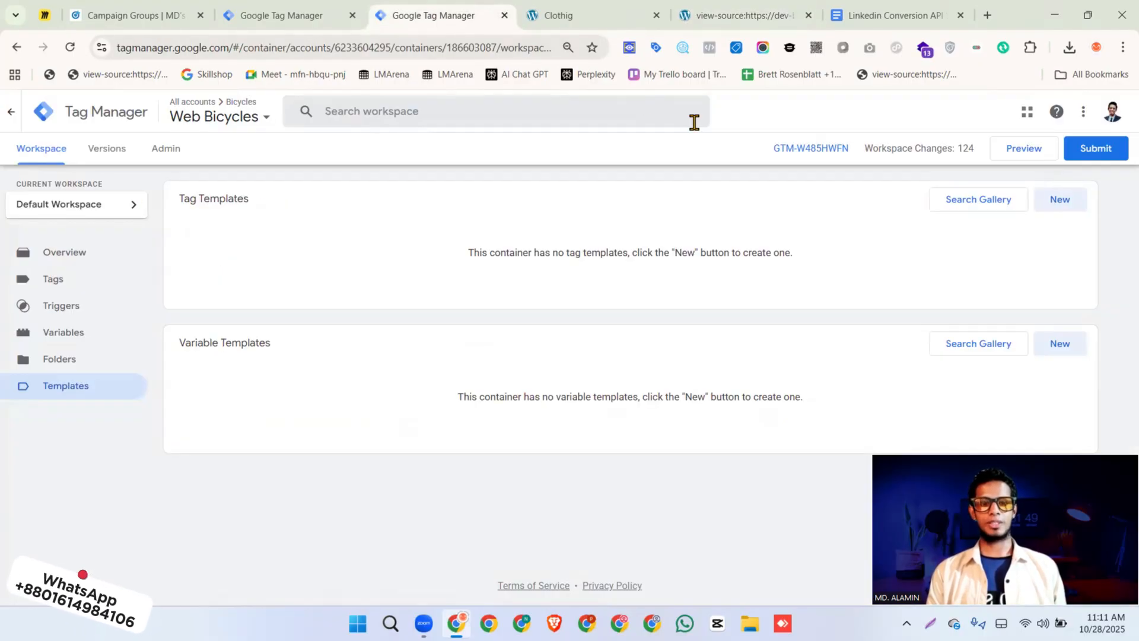
click(813, 151)
drag(549, 310, 606, 310)
key(ctrl+c)
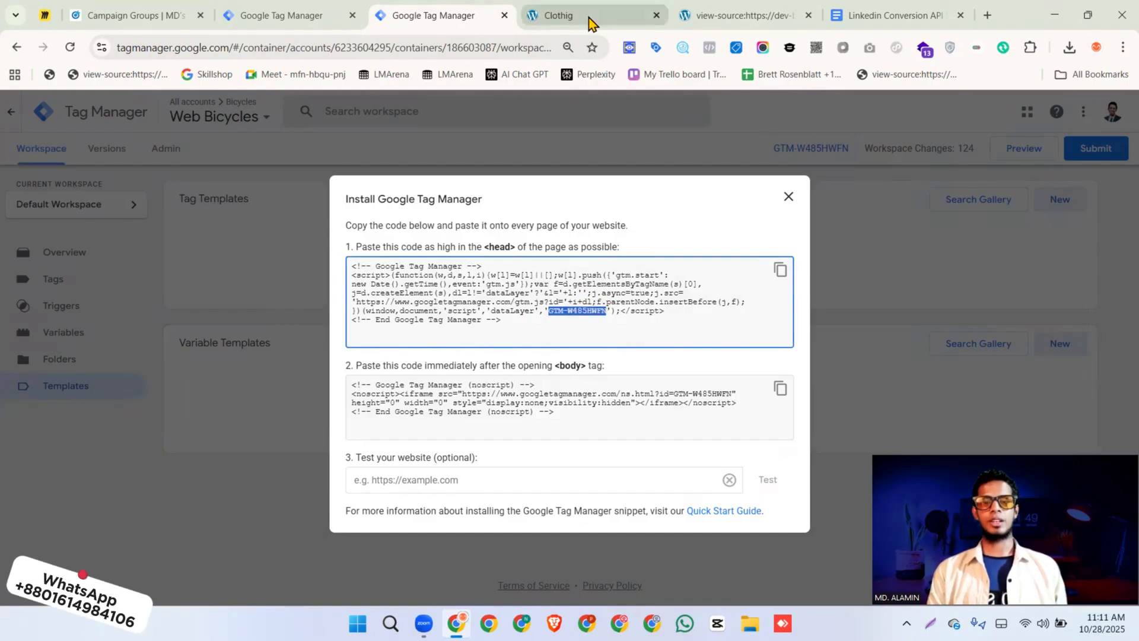
Search the store's page source for GTM-W485HWFN and select the Google Tag Manager script containing it
click(736, 17)
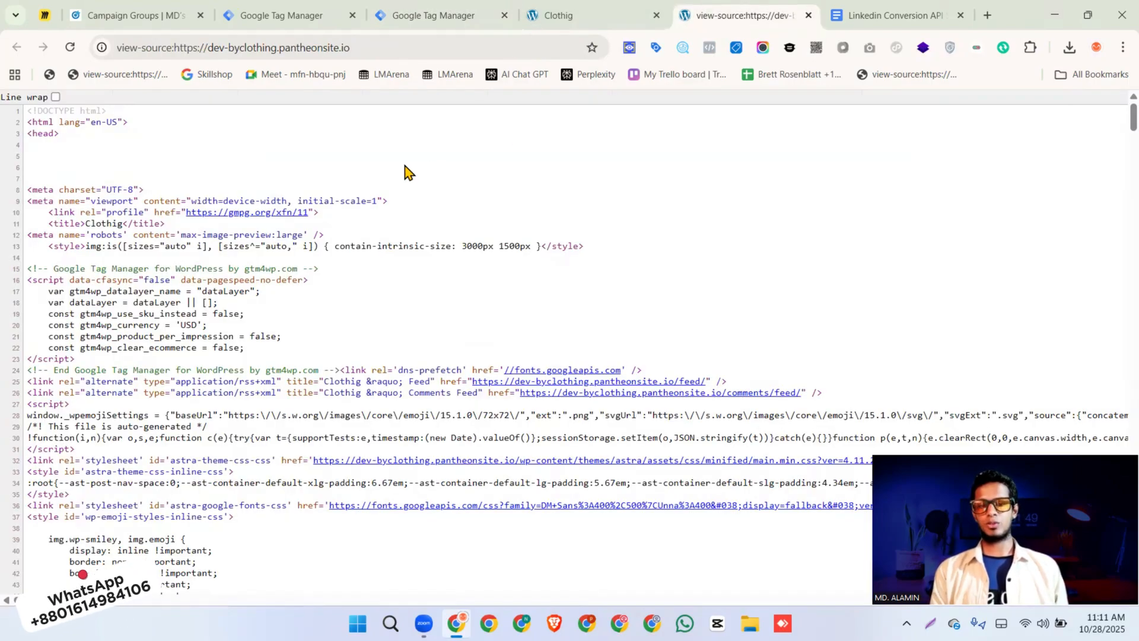
key(ctrl+f)
key(ctrl+v)
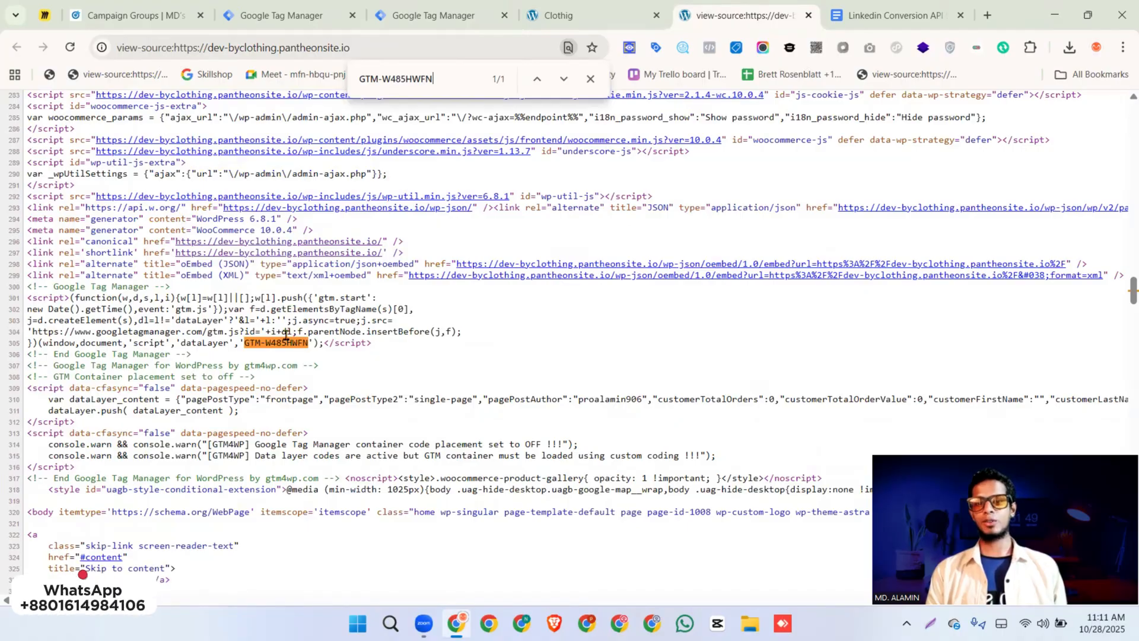
drag(372, 343, 33, 287)
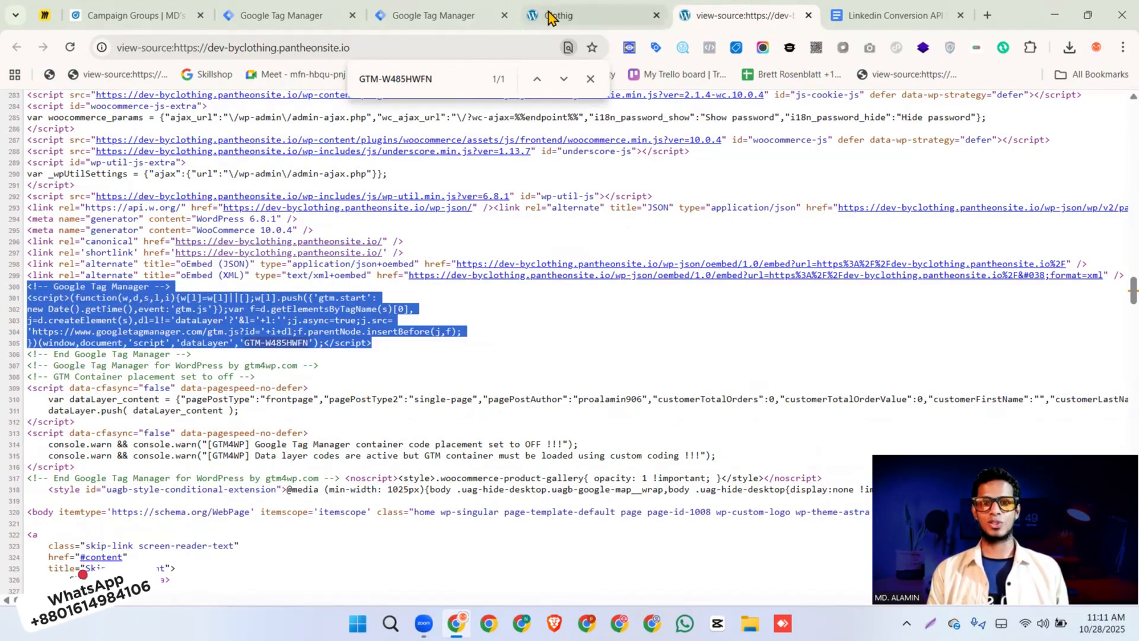
Review the PageView and Purchase requirements under Browser Side Tracking in the LinkedIn Conversion API document
click(848, 16)
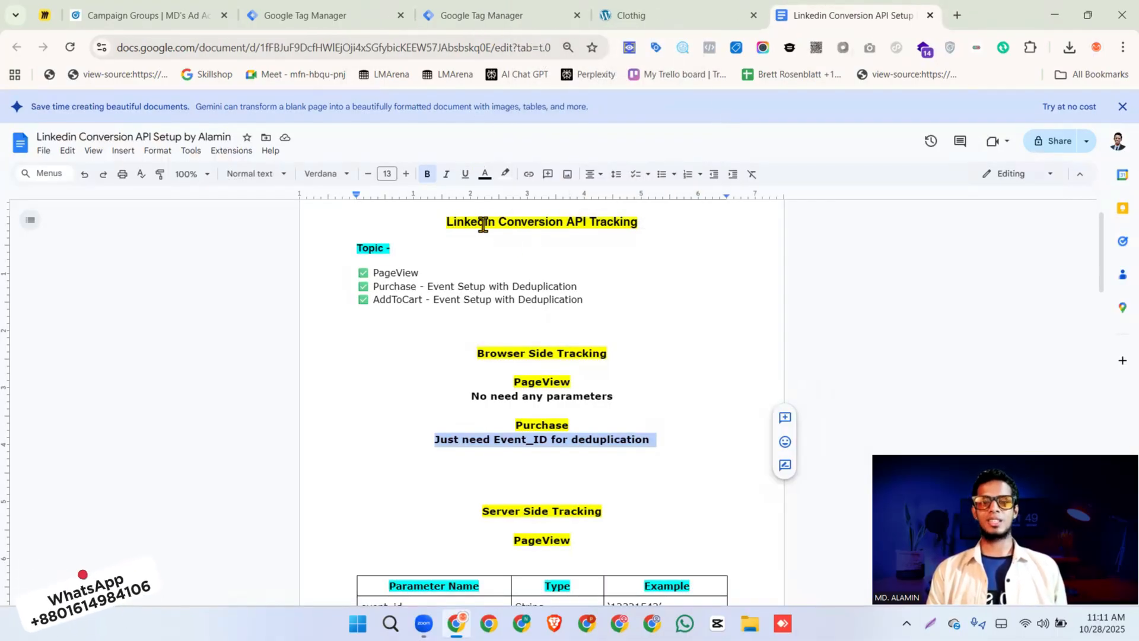
drag(477, 355, 605, 354)
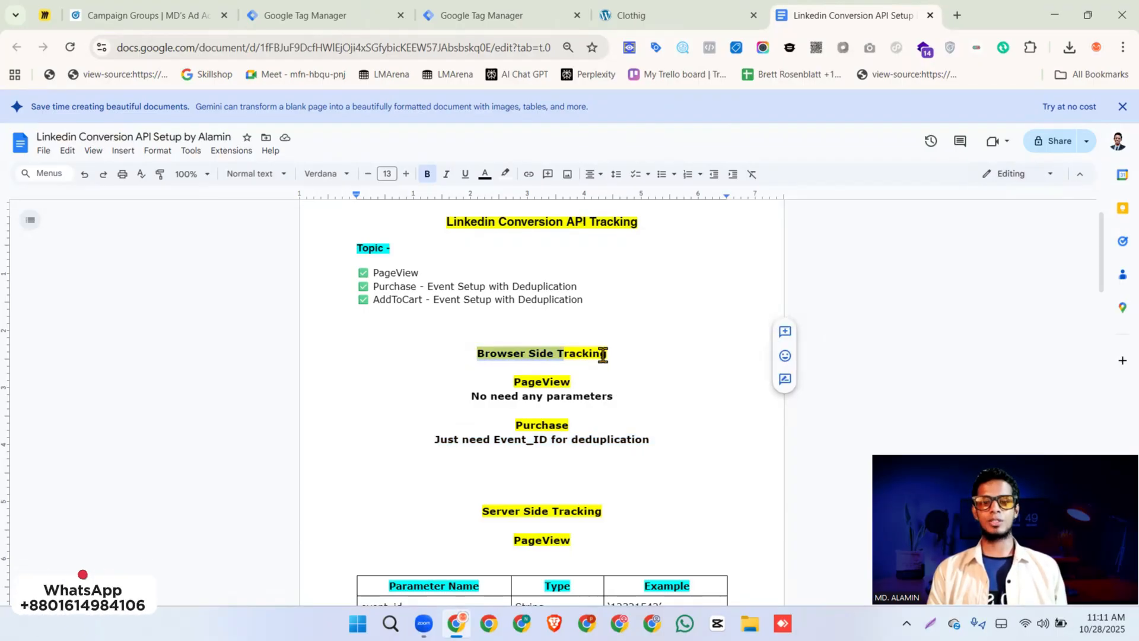
double_click(537, 383)
double_click(546, 426)
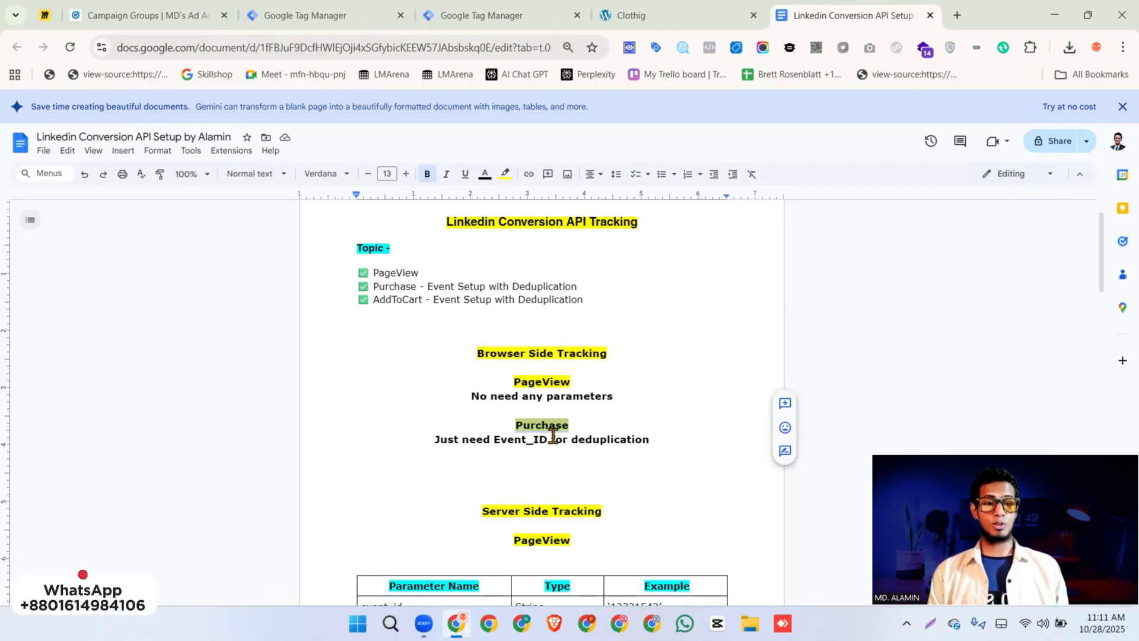
Return to the Tag Manager container, dismiss the installation code, and search the tag template gallery for linkedin
click(479, 18)
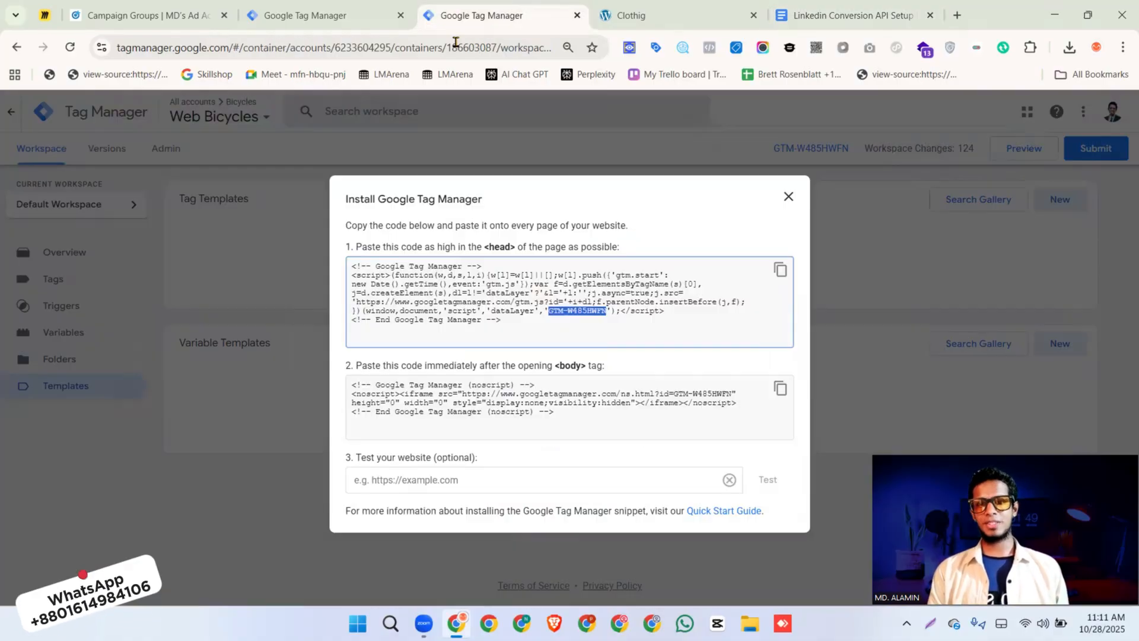
click(789, 197)
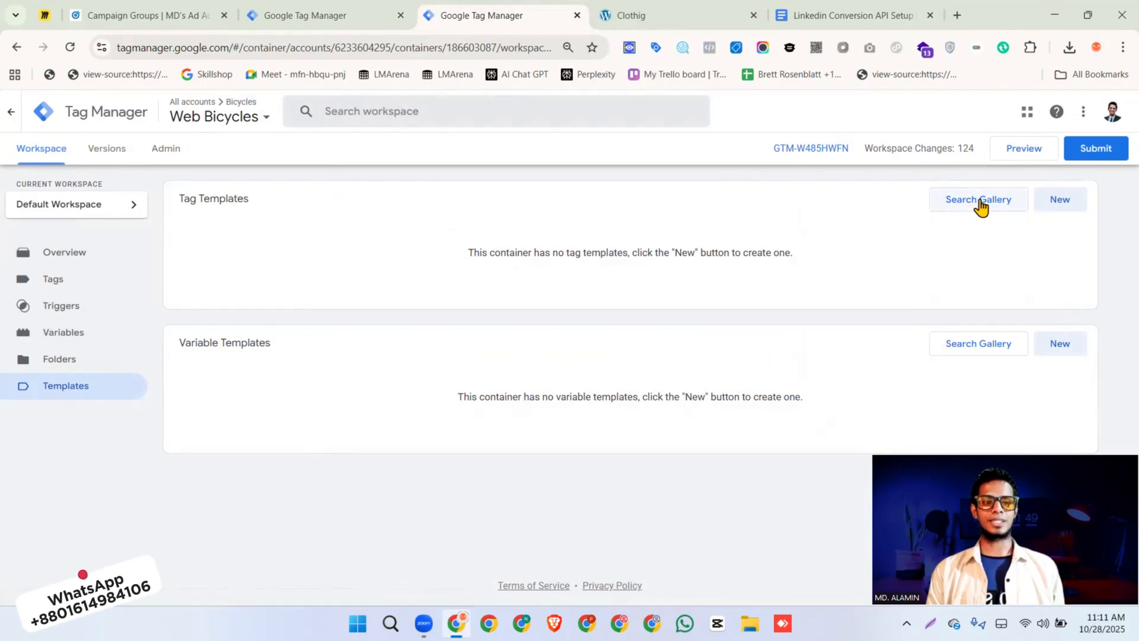
triple_click(190, 205)
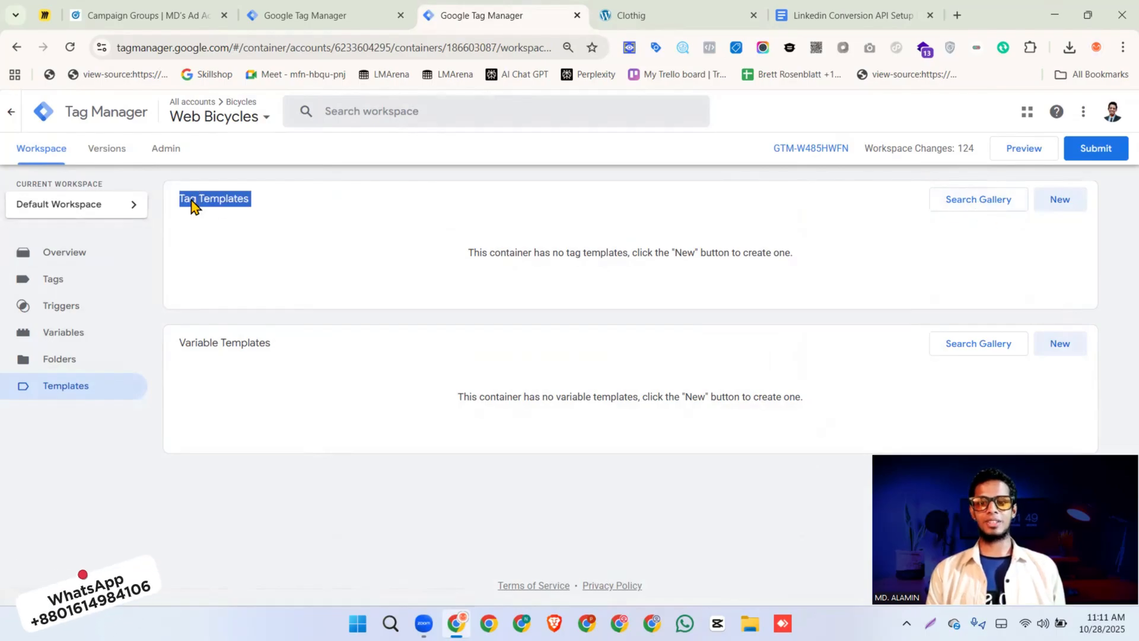
click(942, 203)
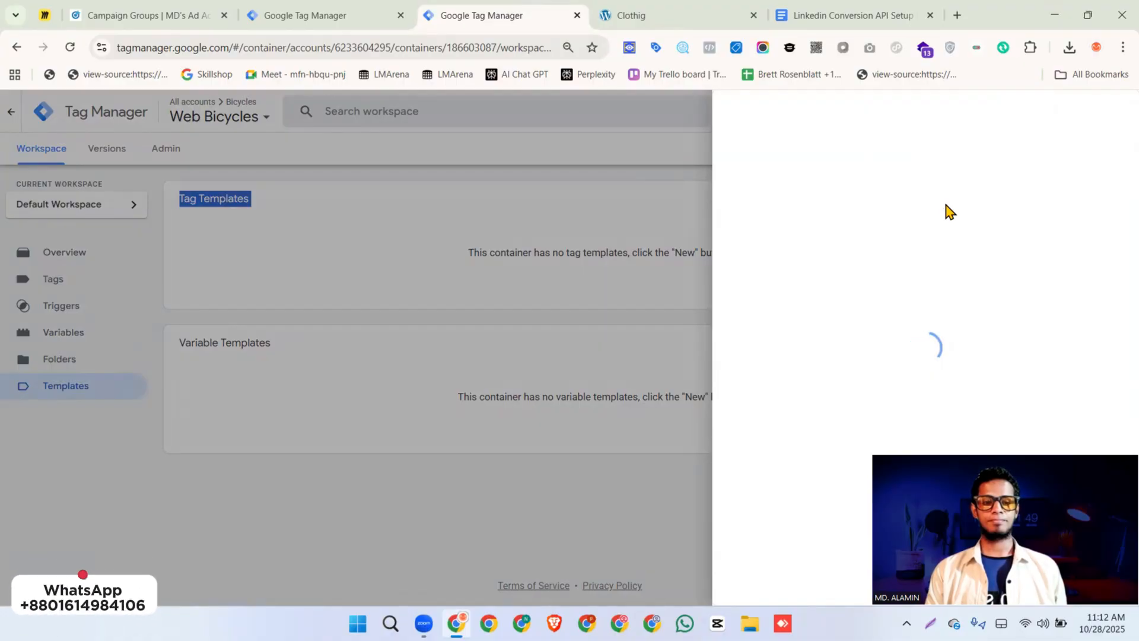
click(1107, 114)
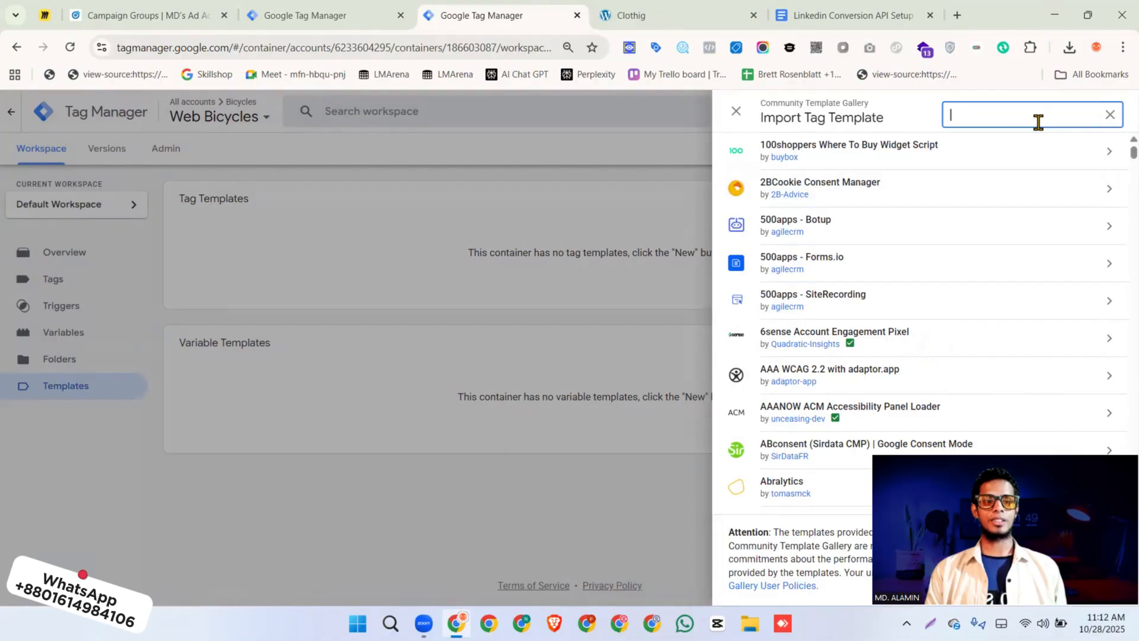
text(linke)
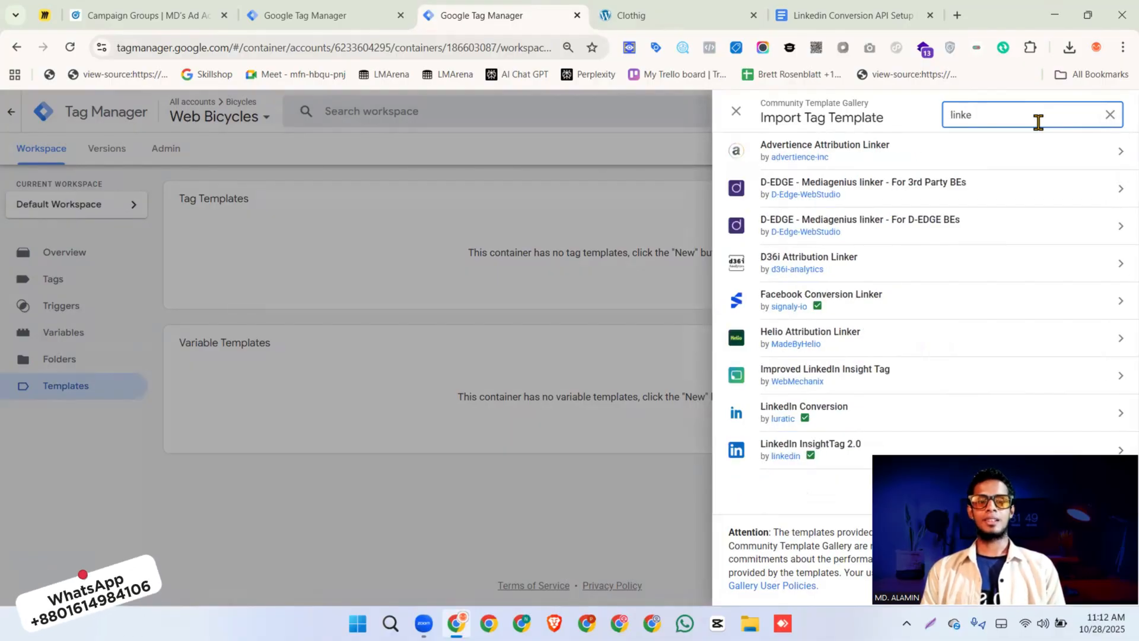
text(din)
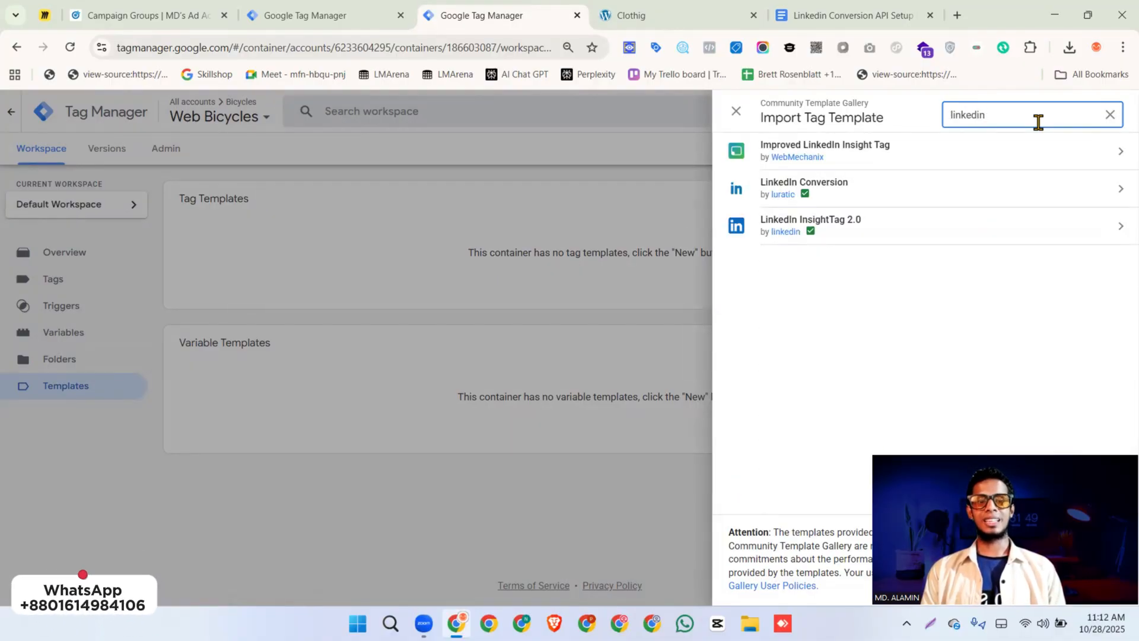
Add the LinkedIn InsightTag 2.0 template by linkedin to the workspace and confirm the import
click(839, 226)
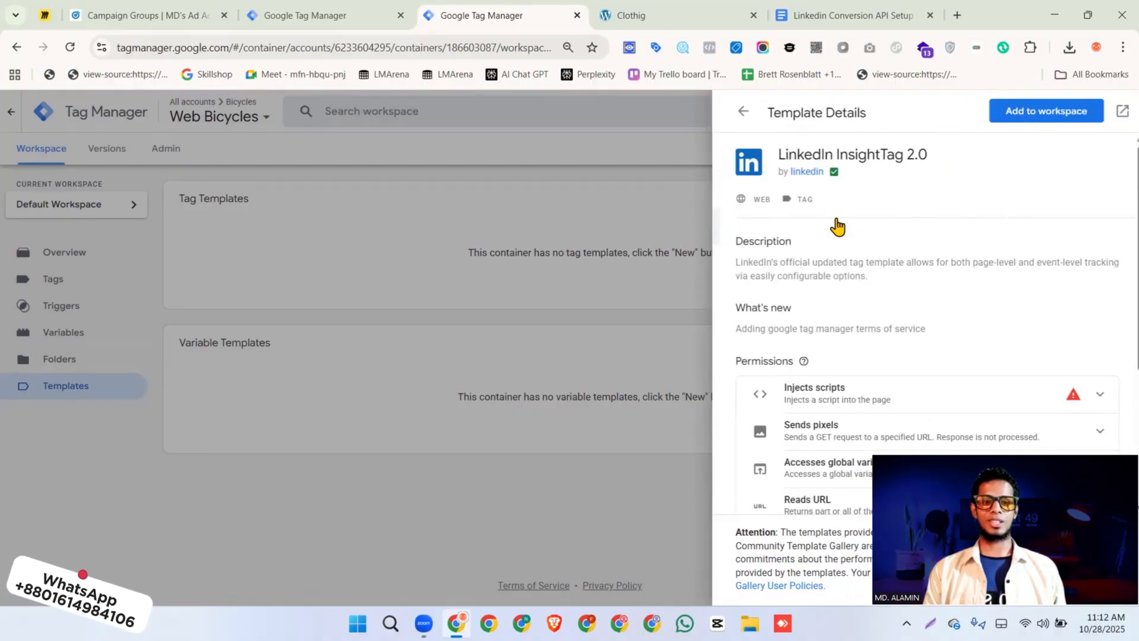
click(1022, 124)
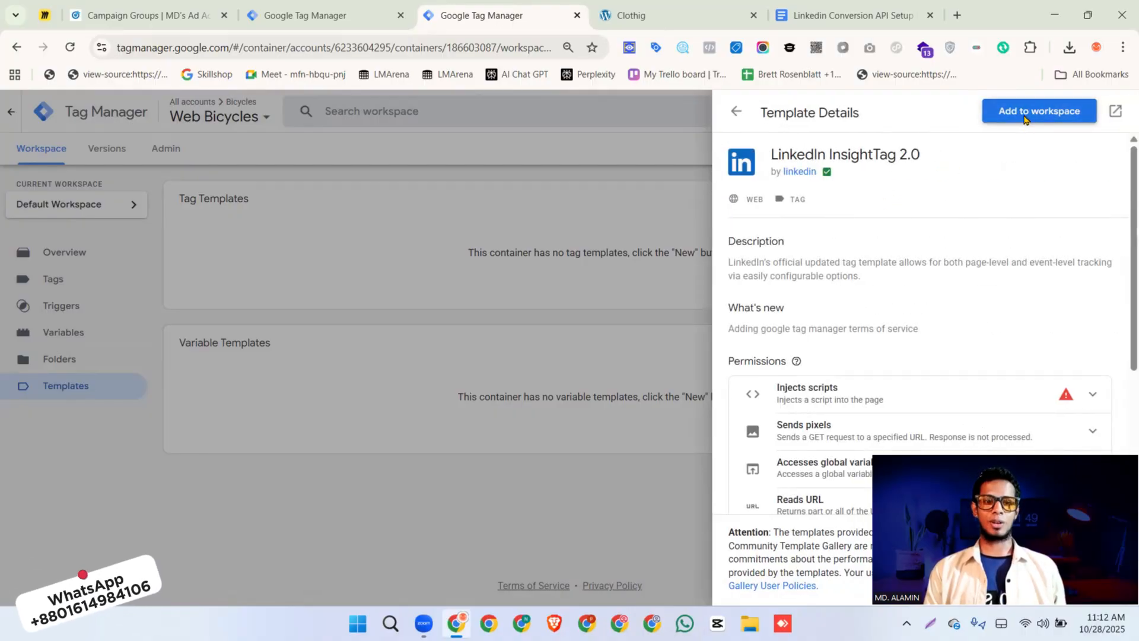
click(759, 424)
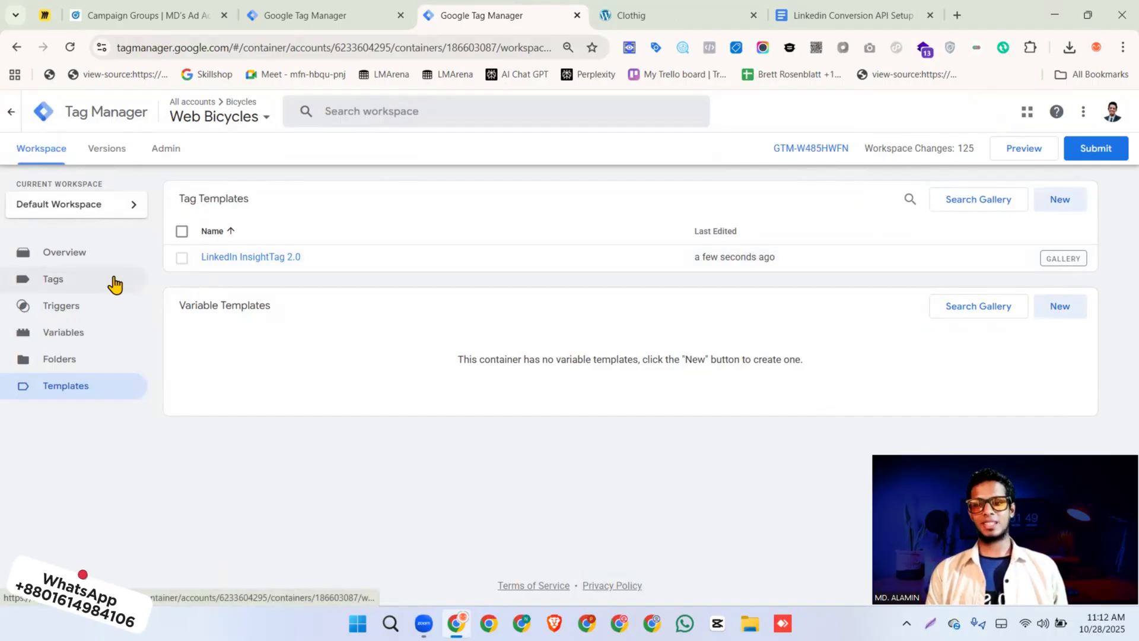
Create a new tag and set its tag type to LinkedIn InsightTag 2.0
click(67, 284)
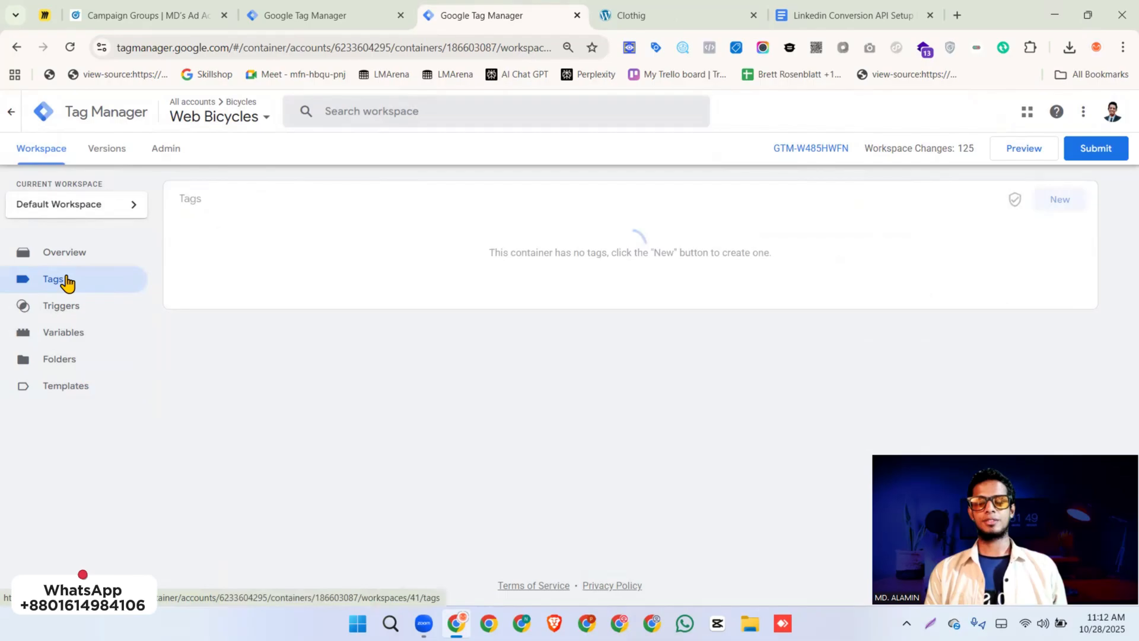
click(1060, 201)
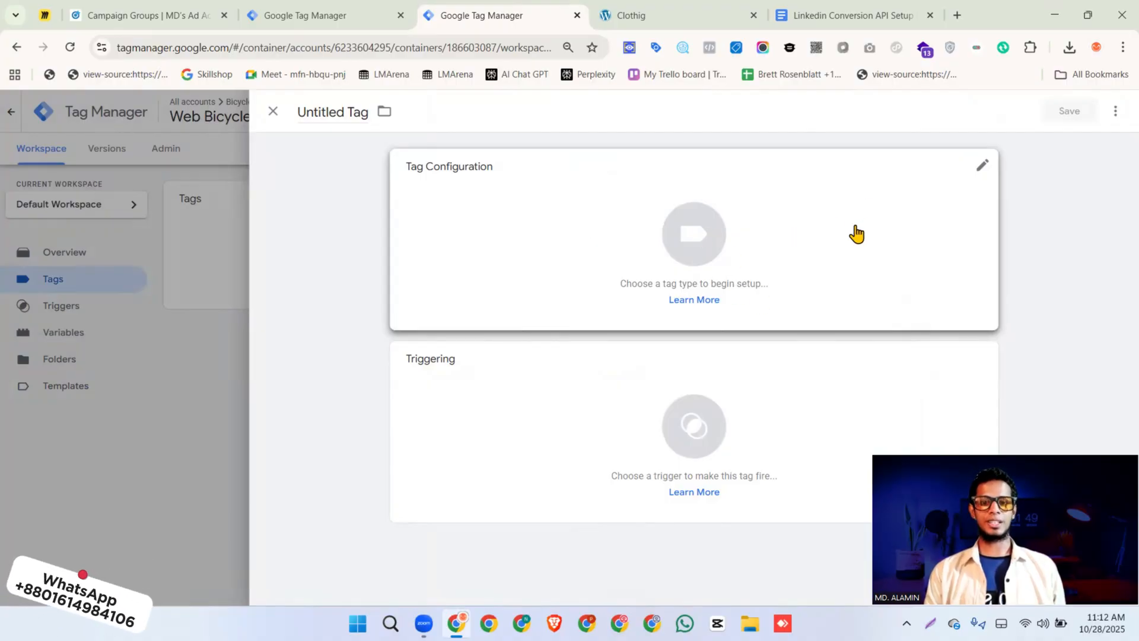
click(868, 242)
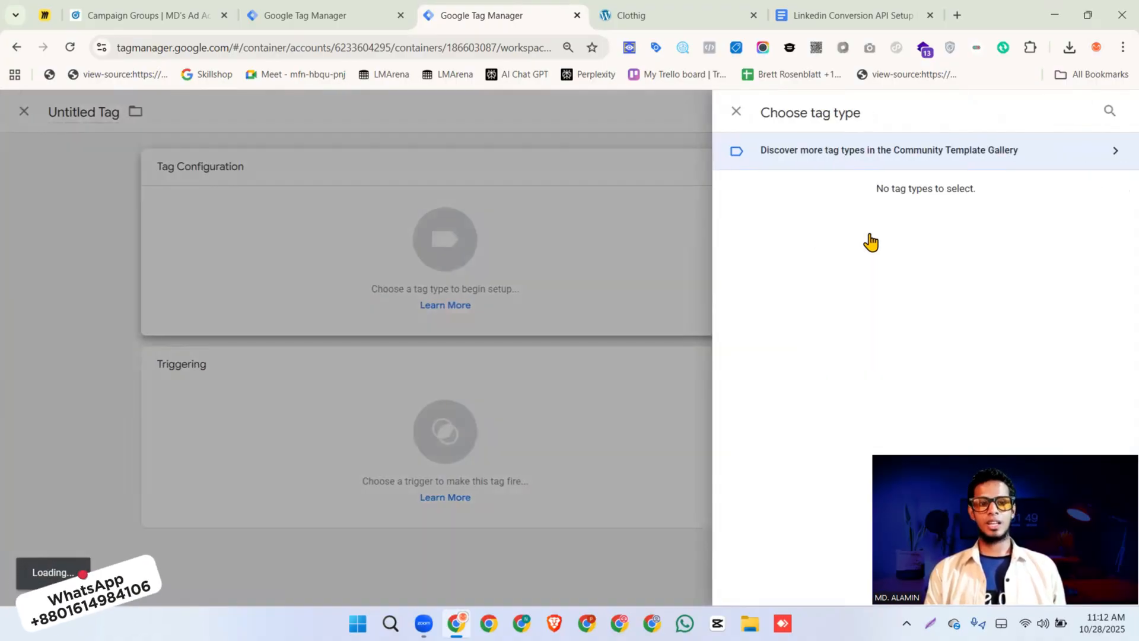
scroll(871, 241, down, 1)
scroll(871, 242, down, 5)
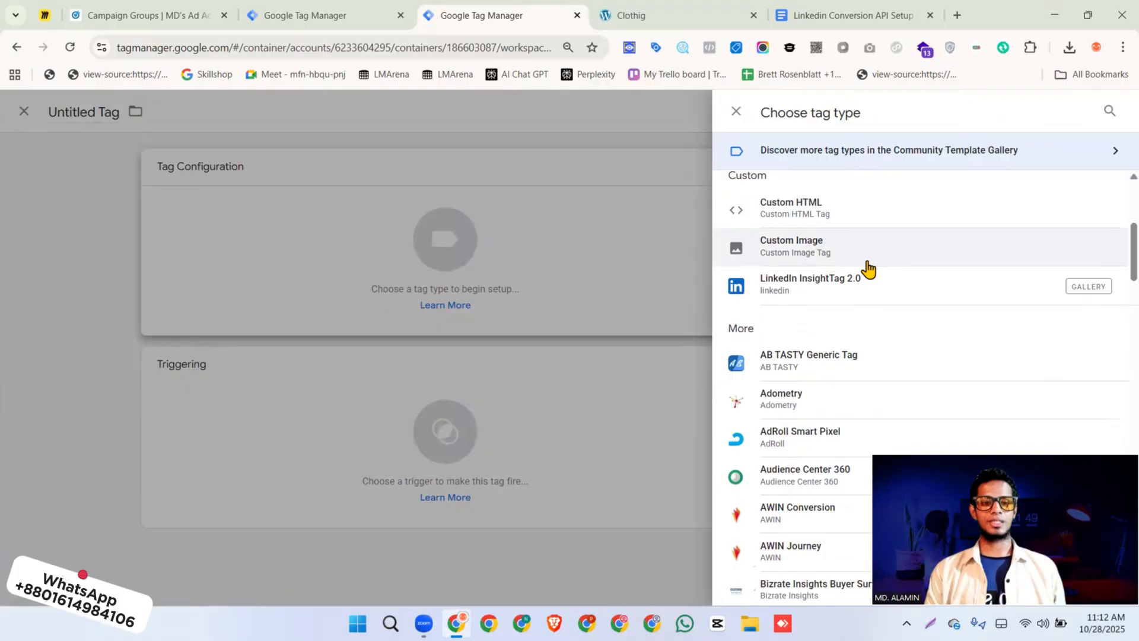
click(833, 289)
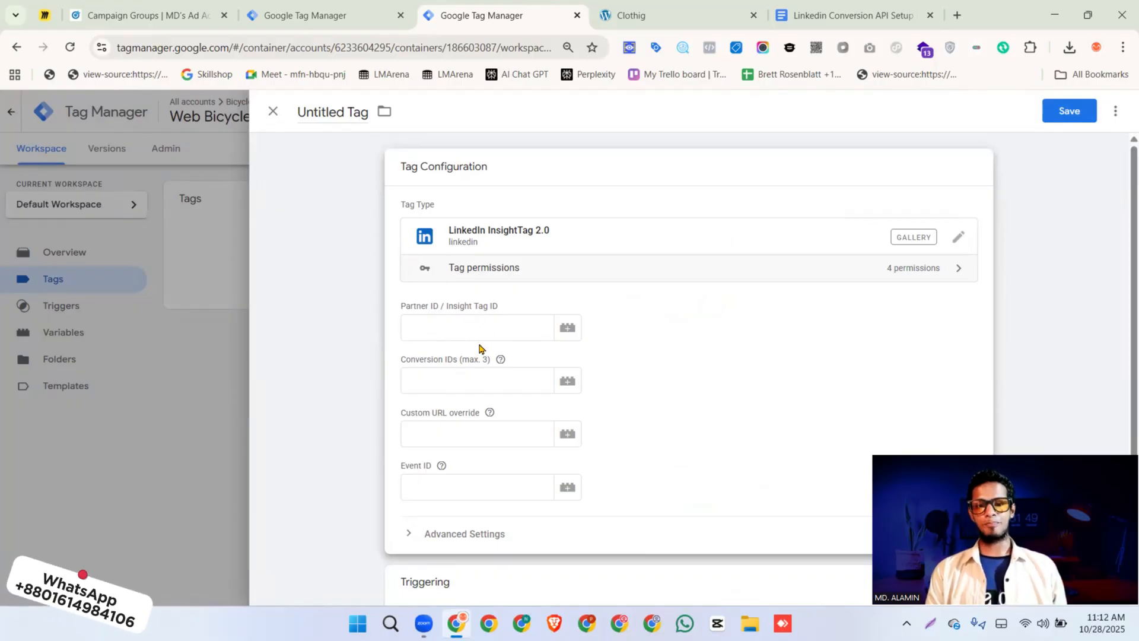
scroll(485, 356, down, 2)
scroll(490, 361, up, 2)
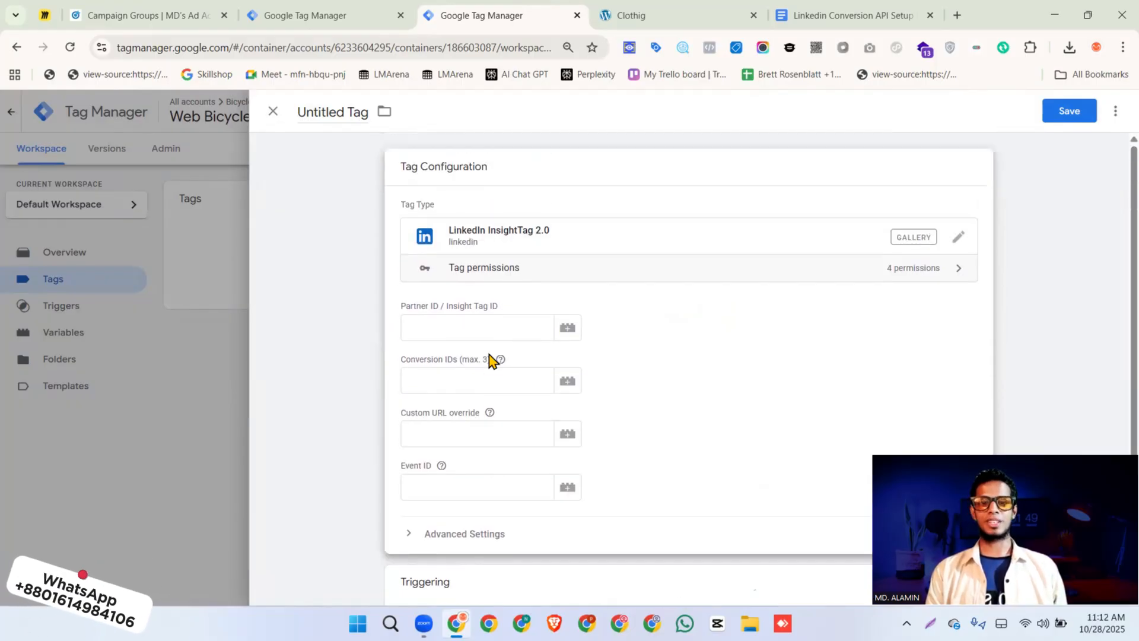
Check which browser-side parameters the PageView event needs in the setup document and return to the untitled tag
click(834, 33)
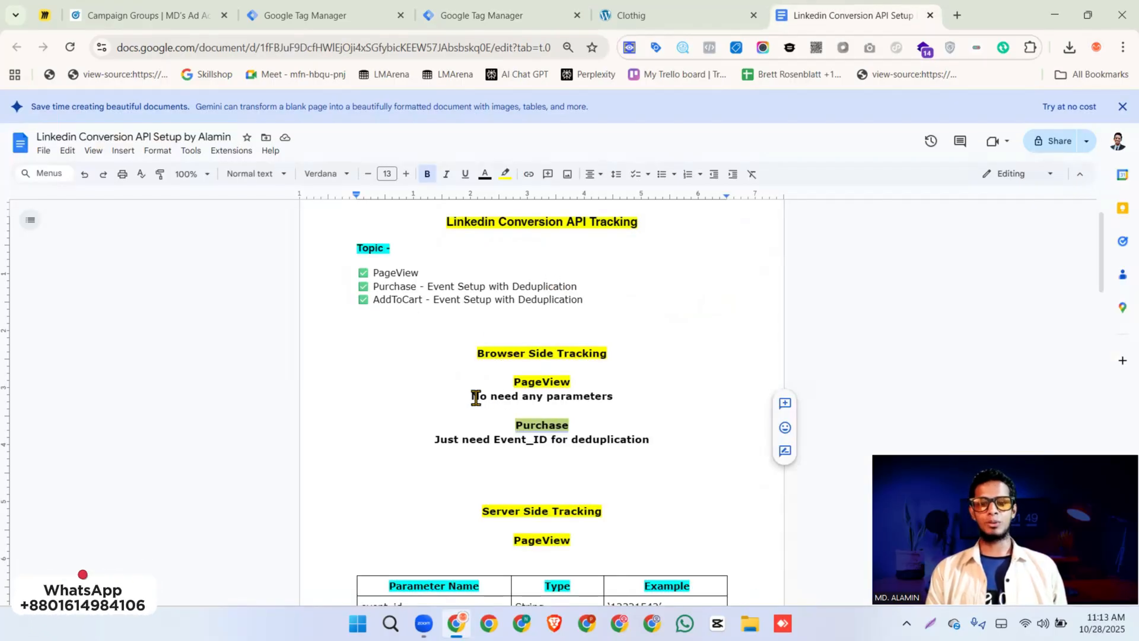
drag(472, 395, 612, 397)
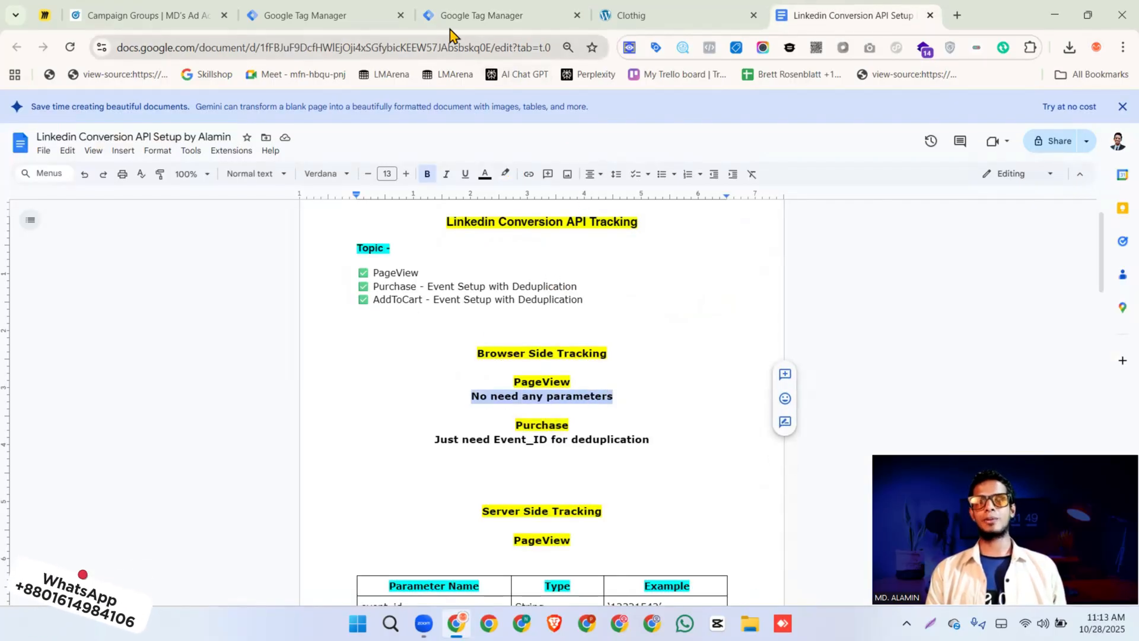
click(457, 15)
Open the source management page from Measurement insights in LinkedIn Campaign Manager to look up the tag's Partner ID
click(433, 327)
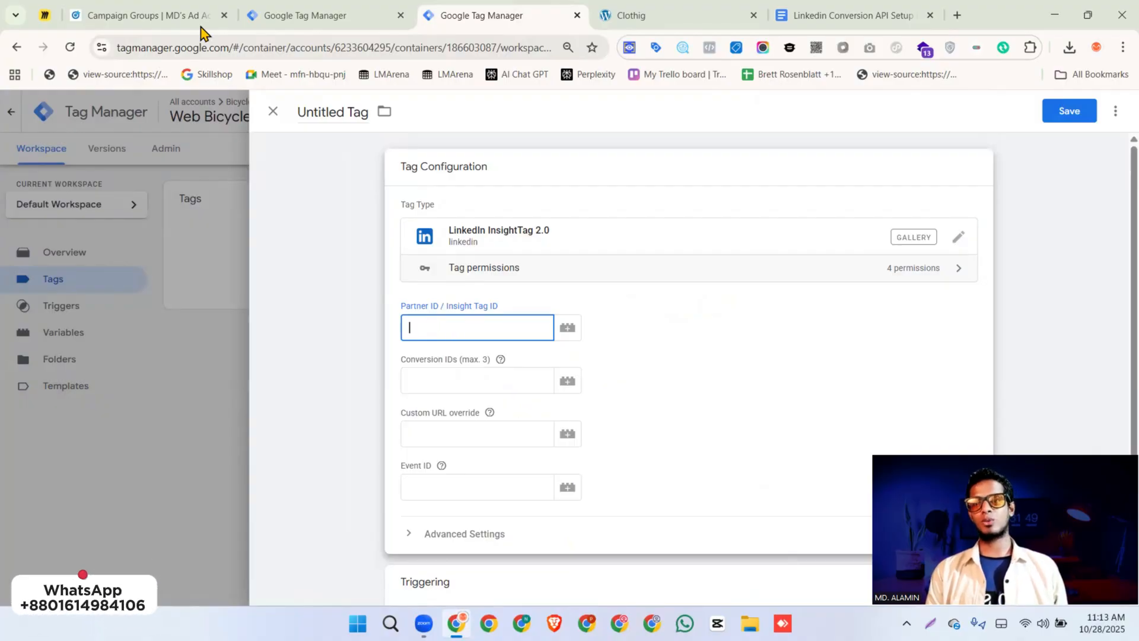
click(135, 17)
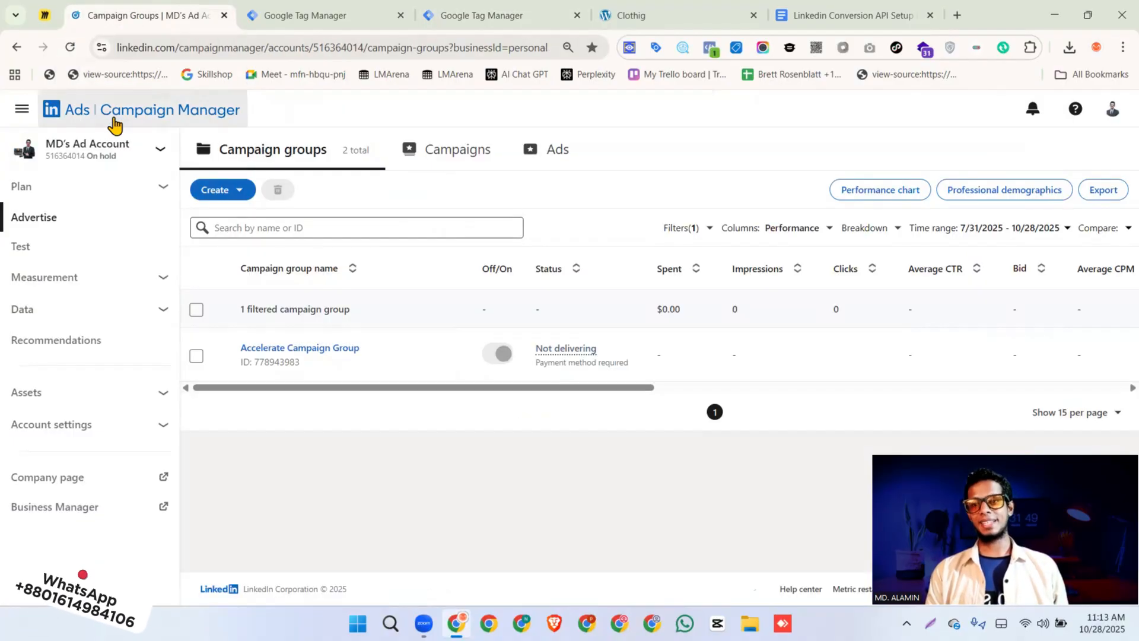
click(87, 280)
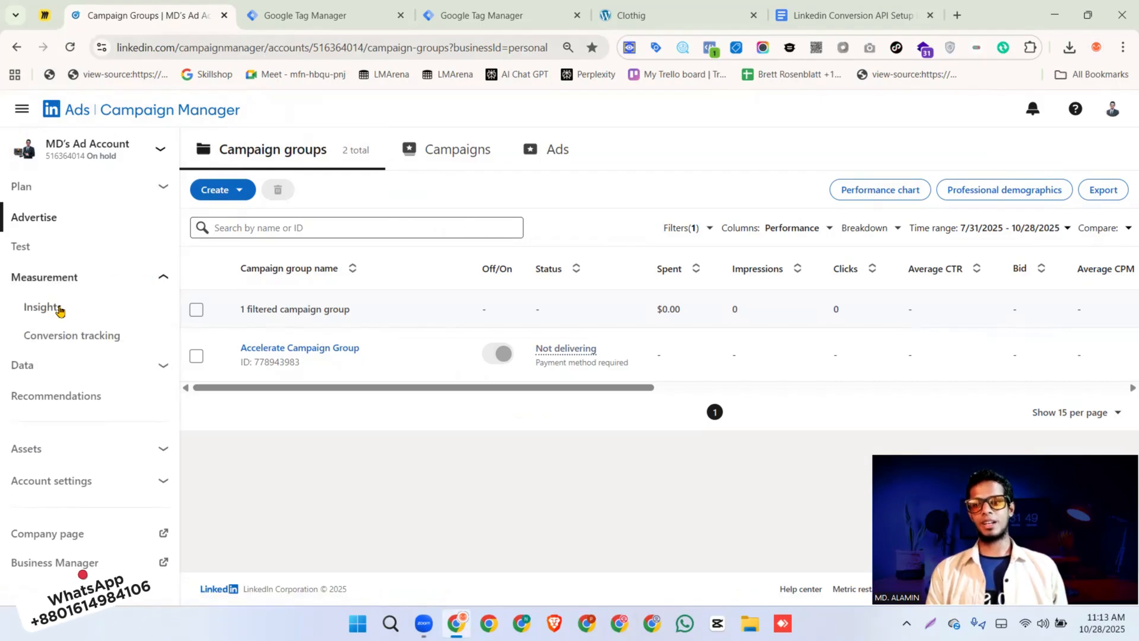
click(95, 310)
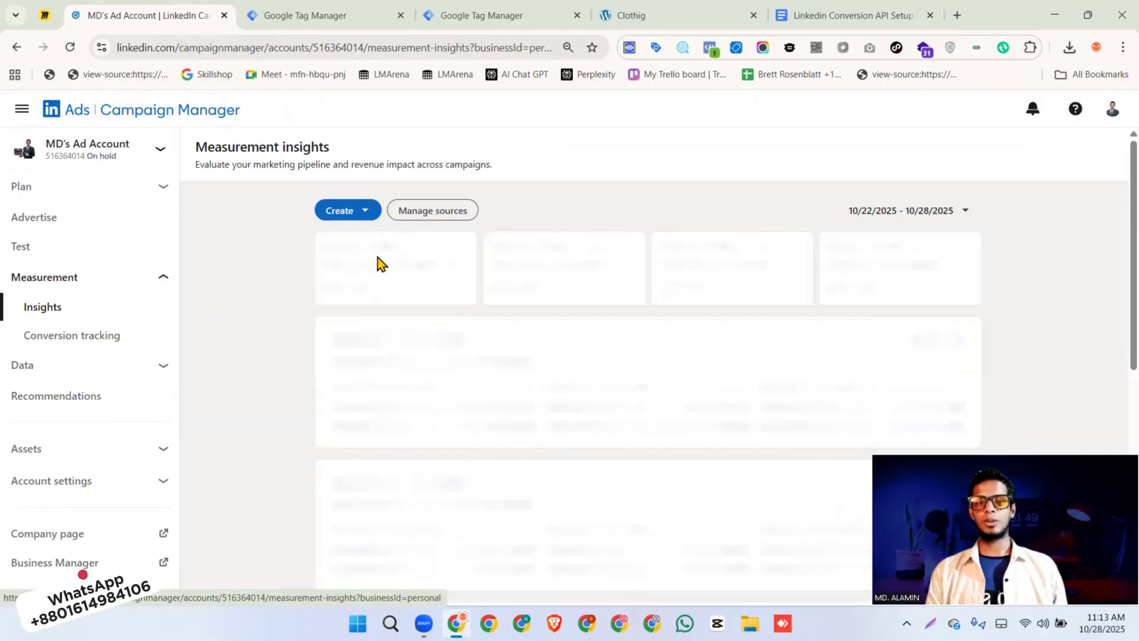
click(437, 222)
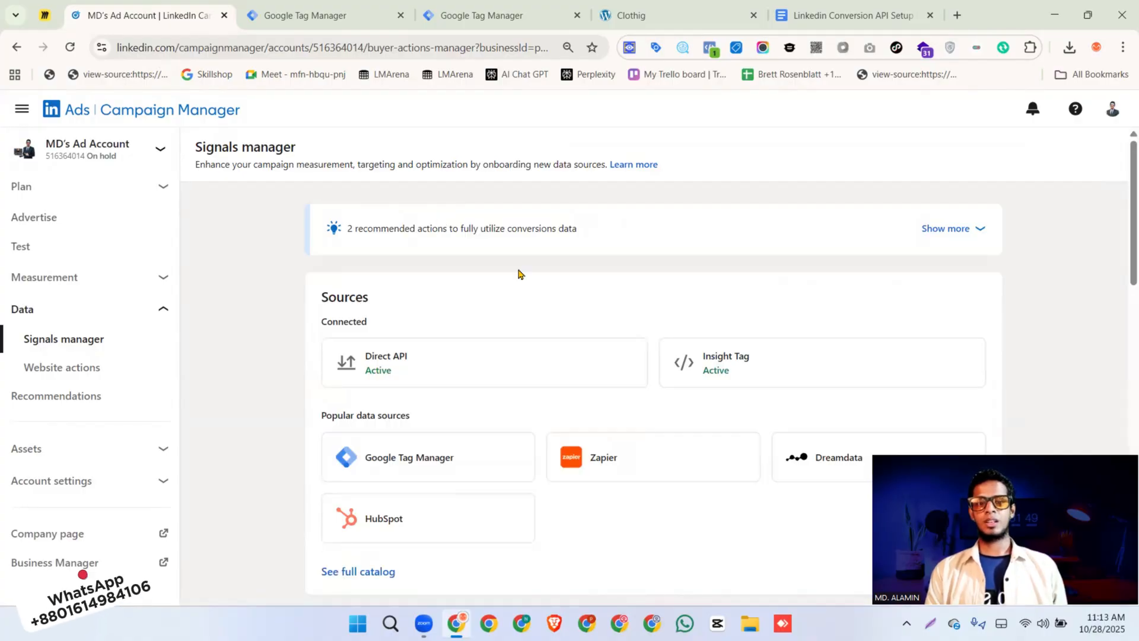
Copy the LinkedIn partner ID from the Insight Tag source's "I will use a tag manager" installation option
click(731, 363)
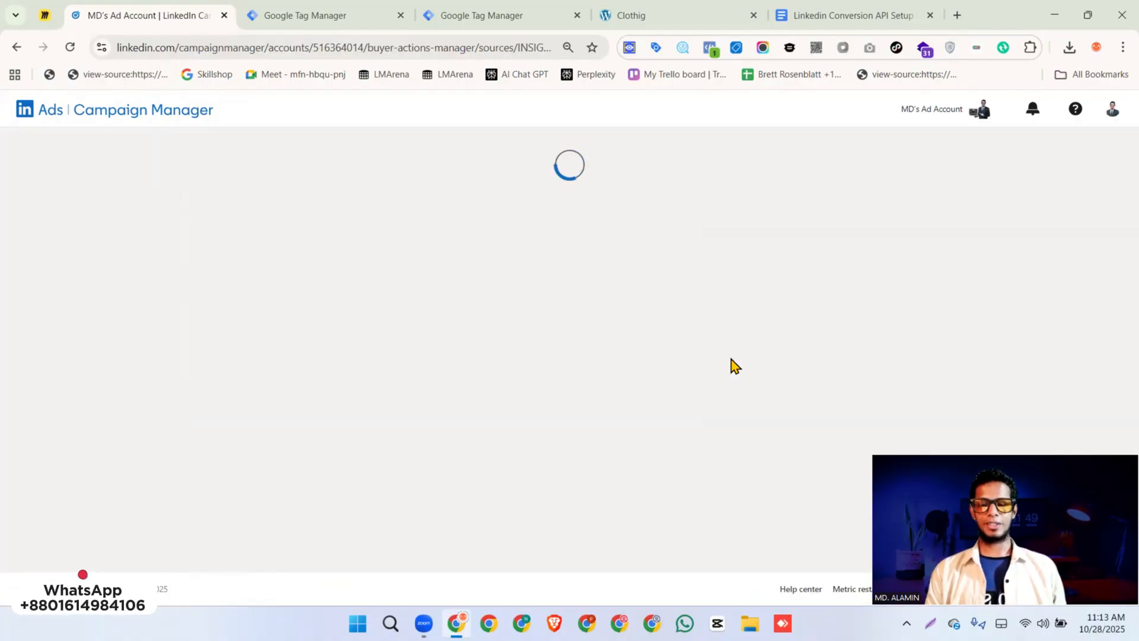
scroll(728, 365, down, 2)
scroll(728, 366, down, 1)
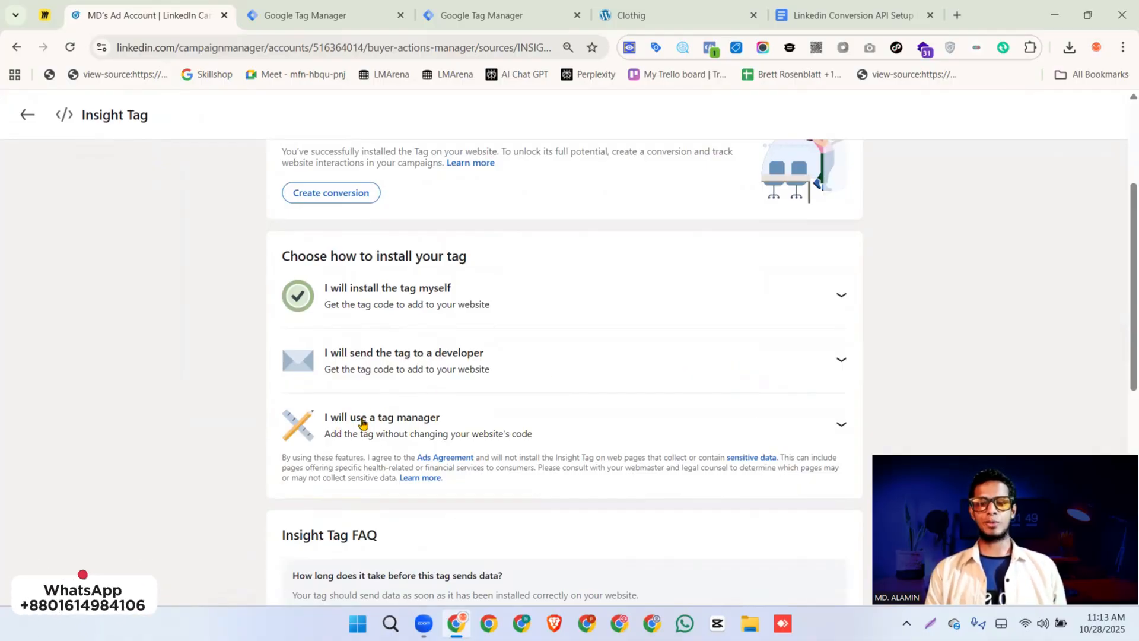
click(401, 425)
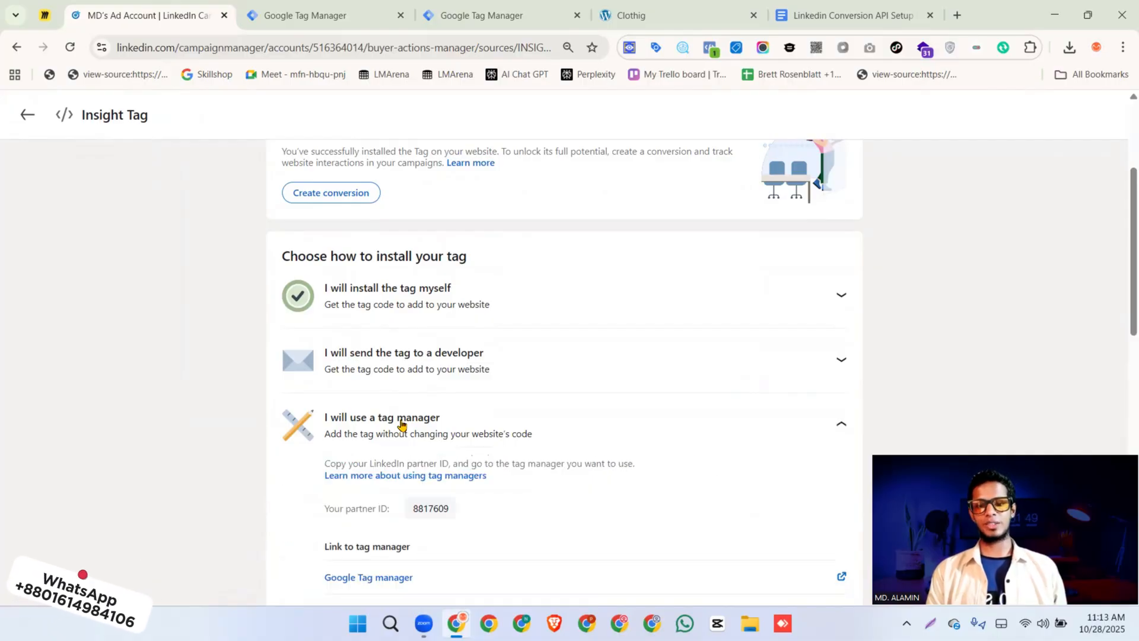
scroll(413, 425, down, 4)
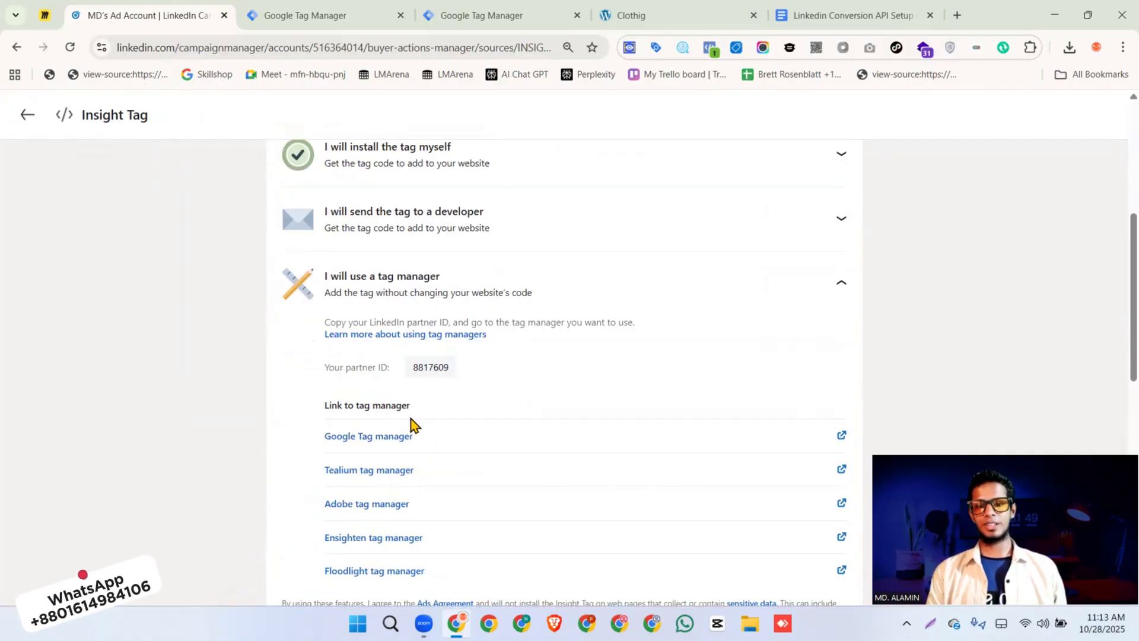
click(429, 366)
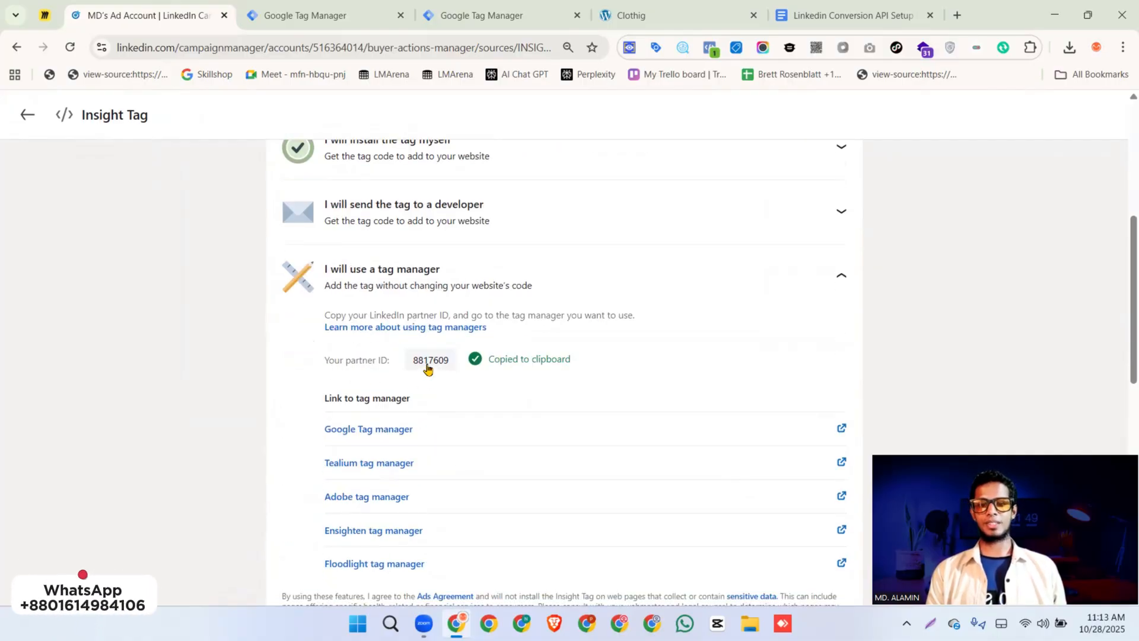
Switch to Google Tag Manager and create a Constant variable for the tag's Partner ID / Insight Tag ID, using the copied partner ID as its value
click(482, 22)
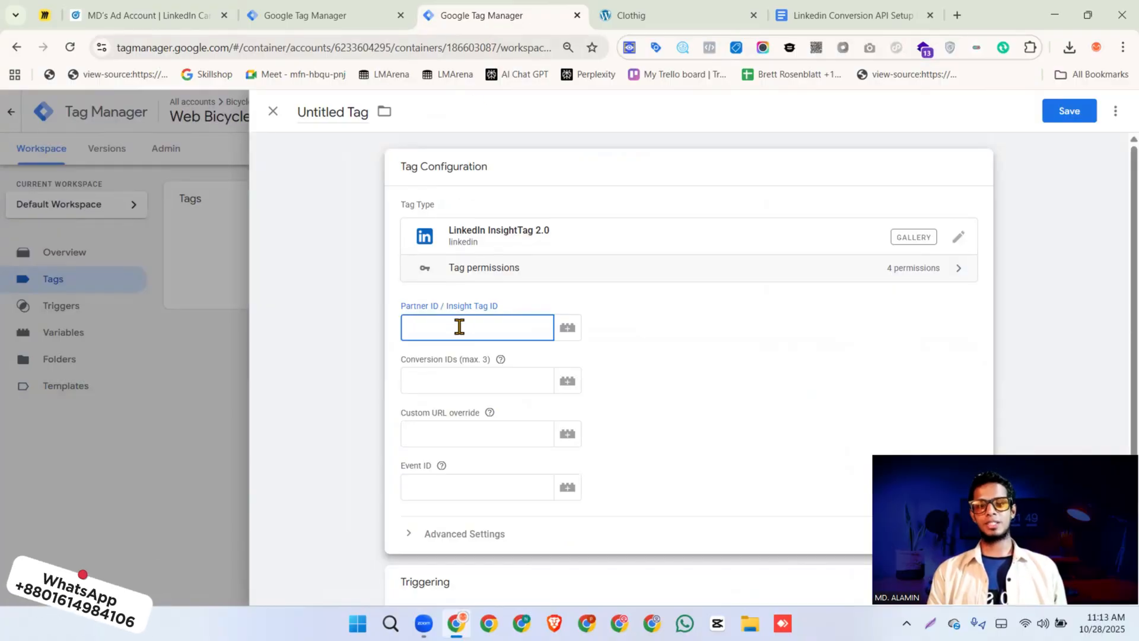
key(ctrl+v)
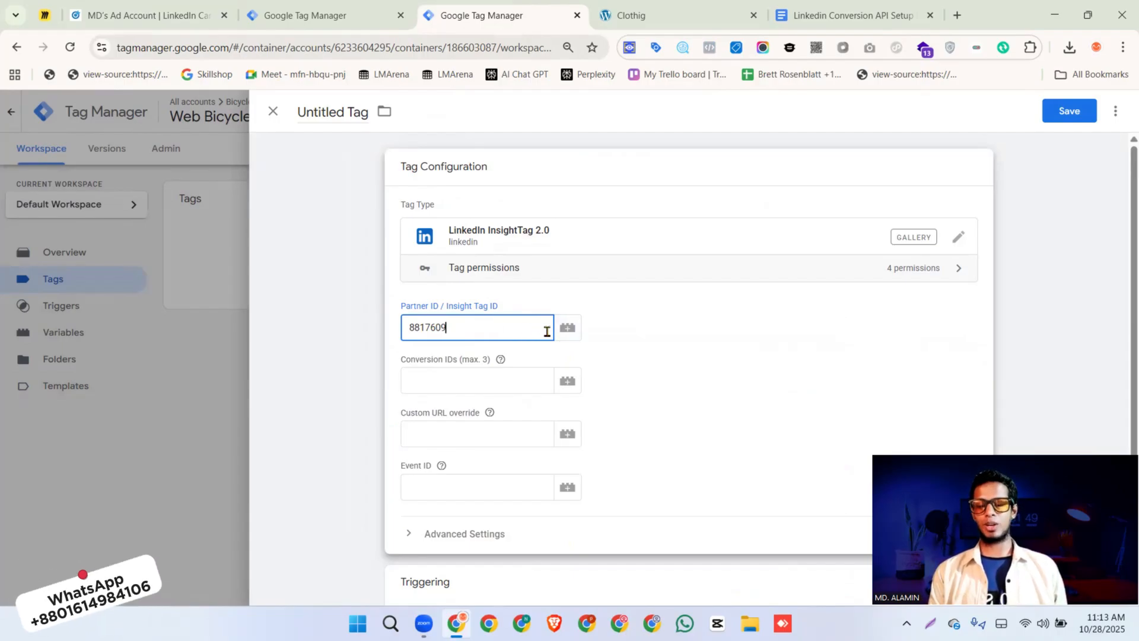
key(ctrl+z)
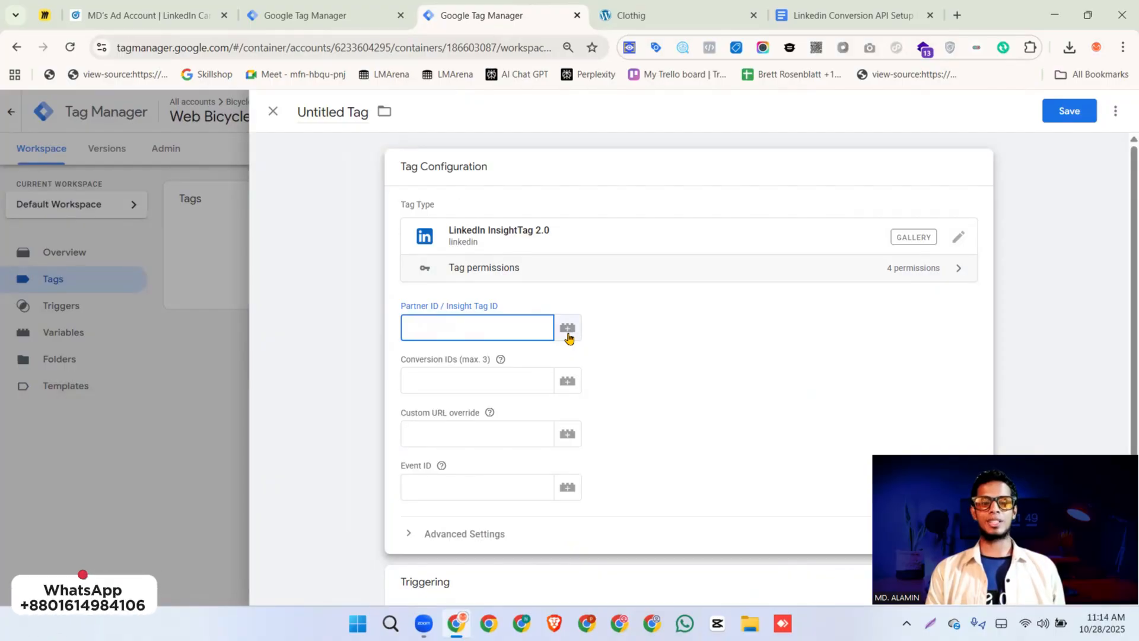
click(568, 329)
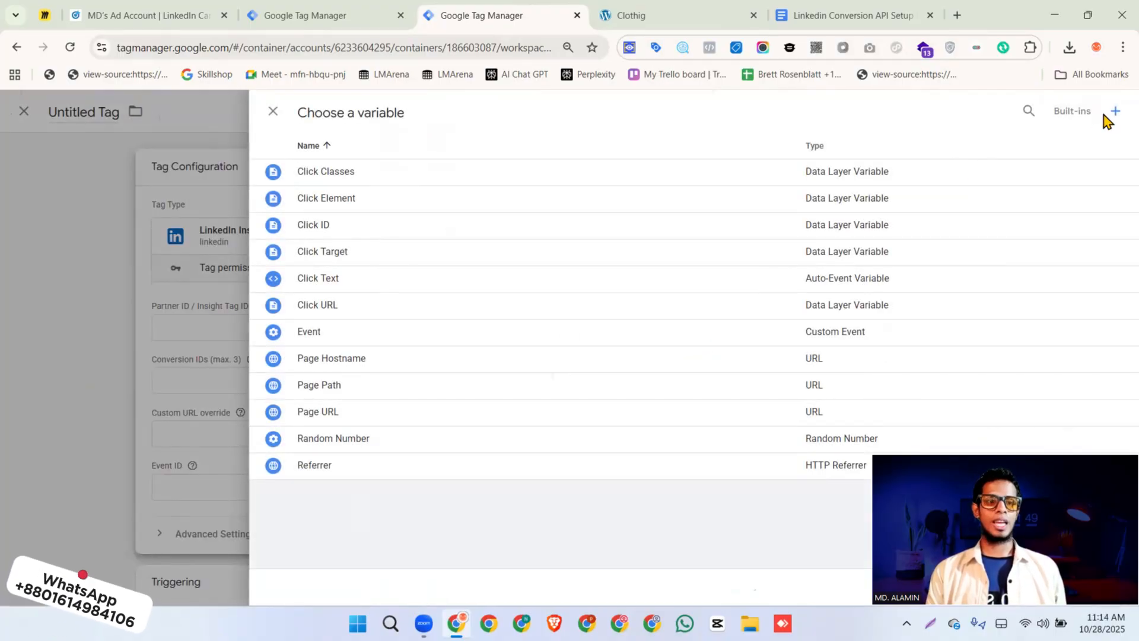
click(1114, 114)
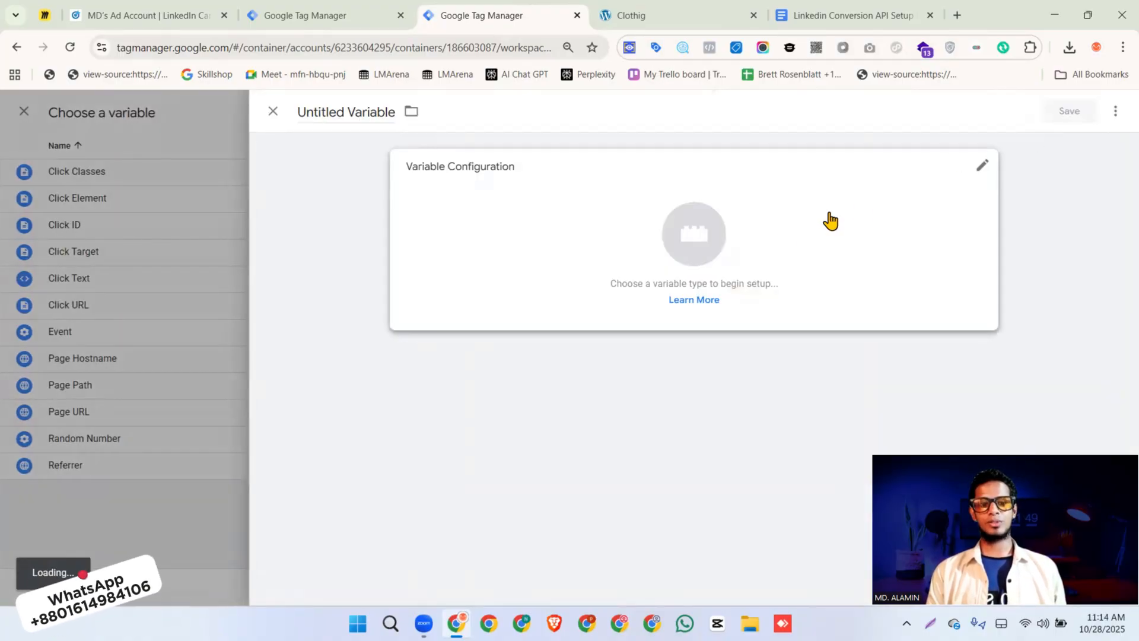
click(843, 224)
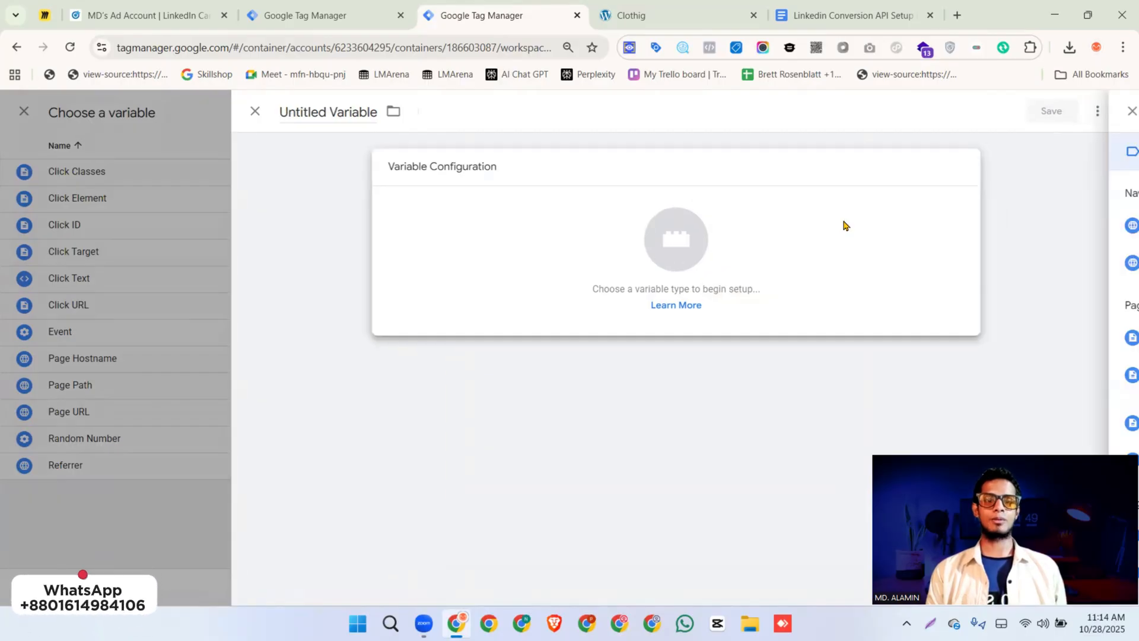
scroll(807, 351, down, 6)
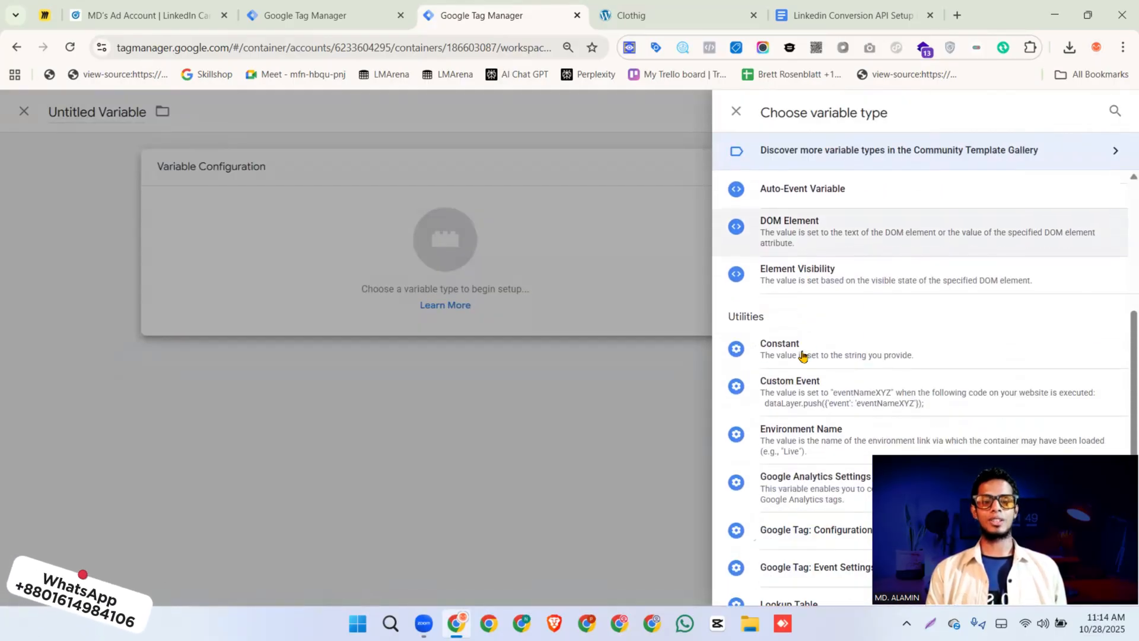
click(813, 350)
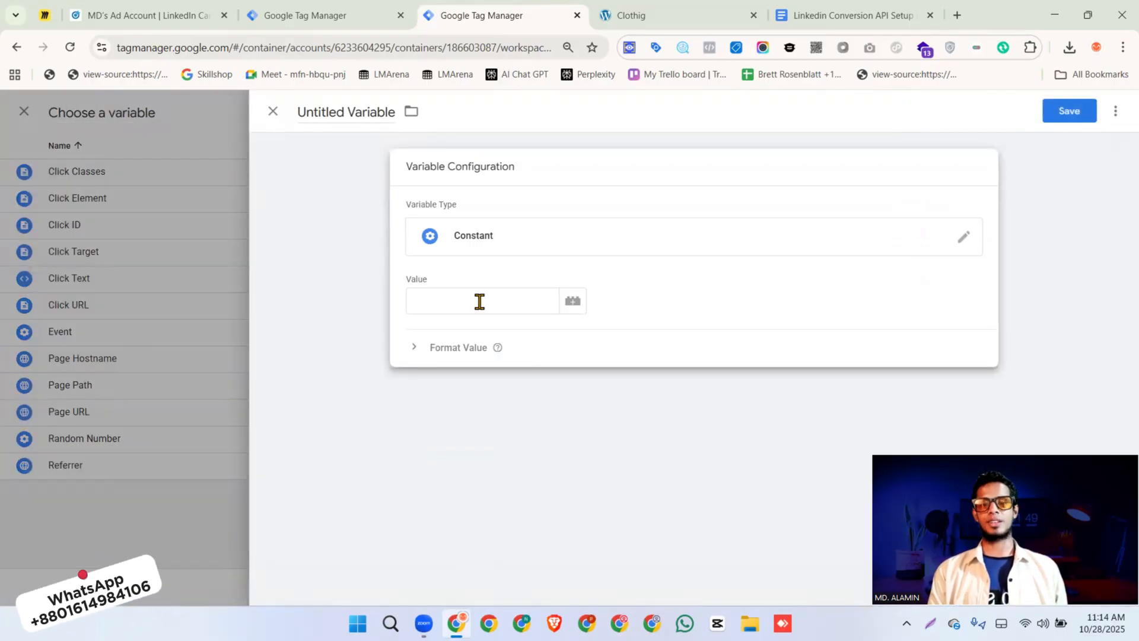
click(478, 300)
key(ctrl+v)
Name the new constant variable "Partner ID" and save it into the tag
click(359, 113)
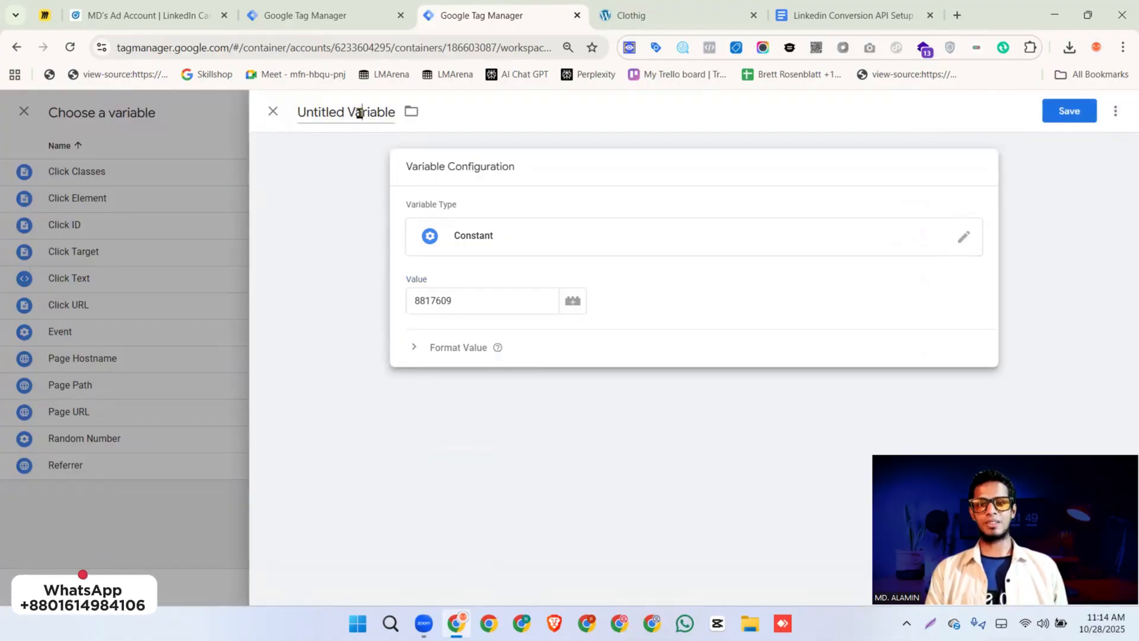
text(par)
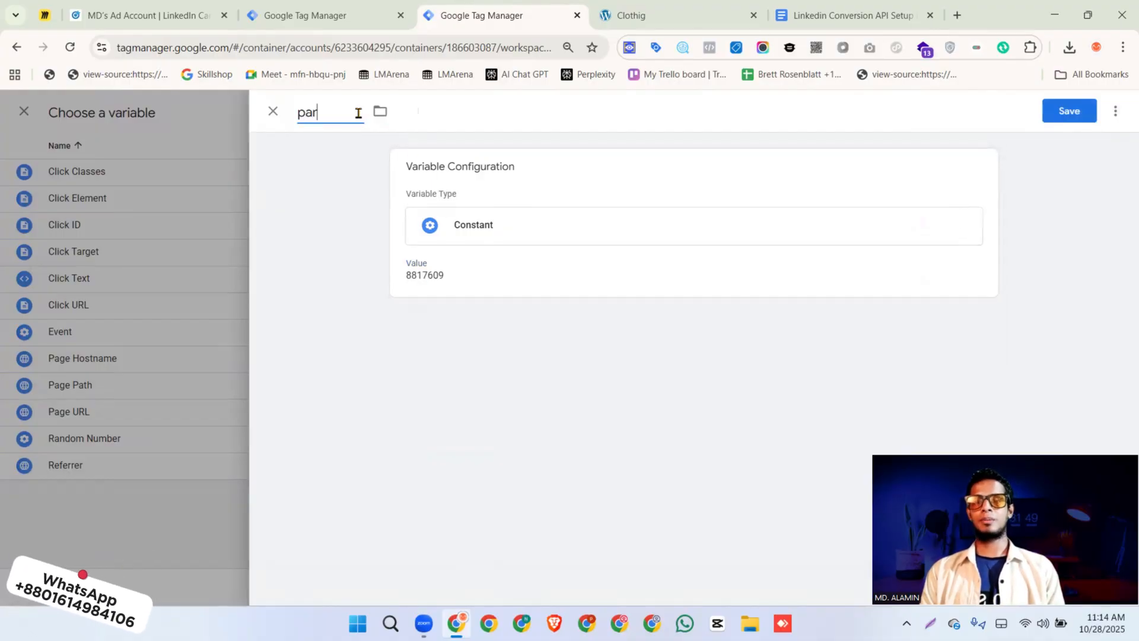
text(tner ID)
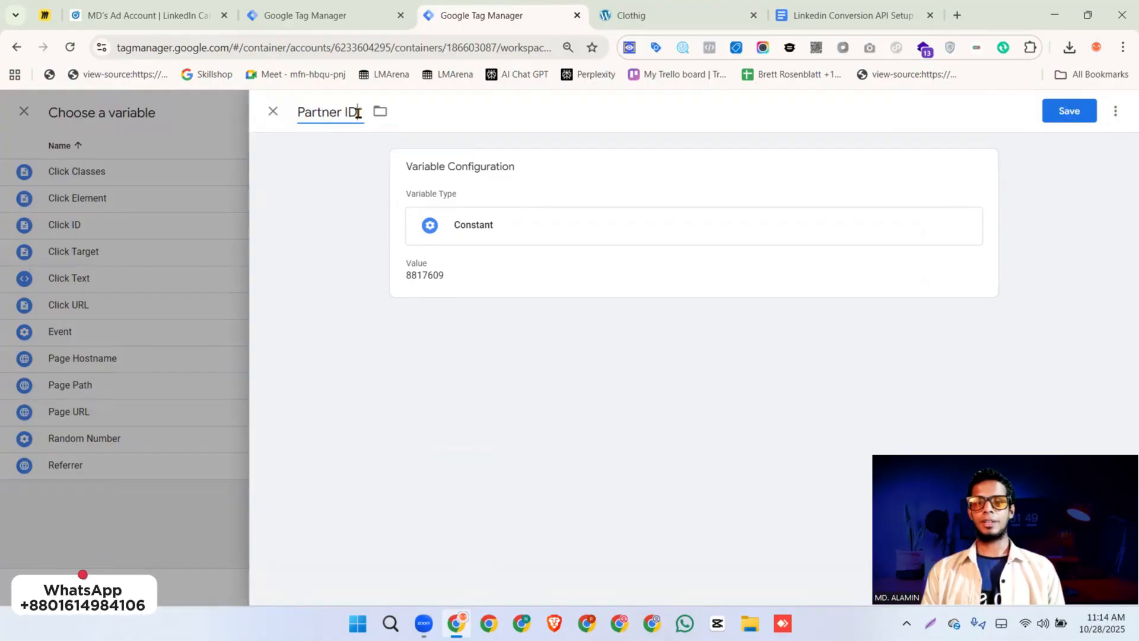
click(1070, 111)
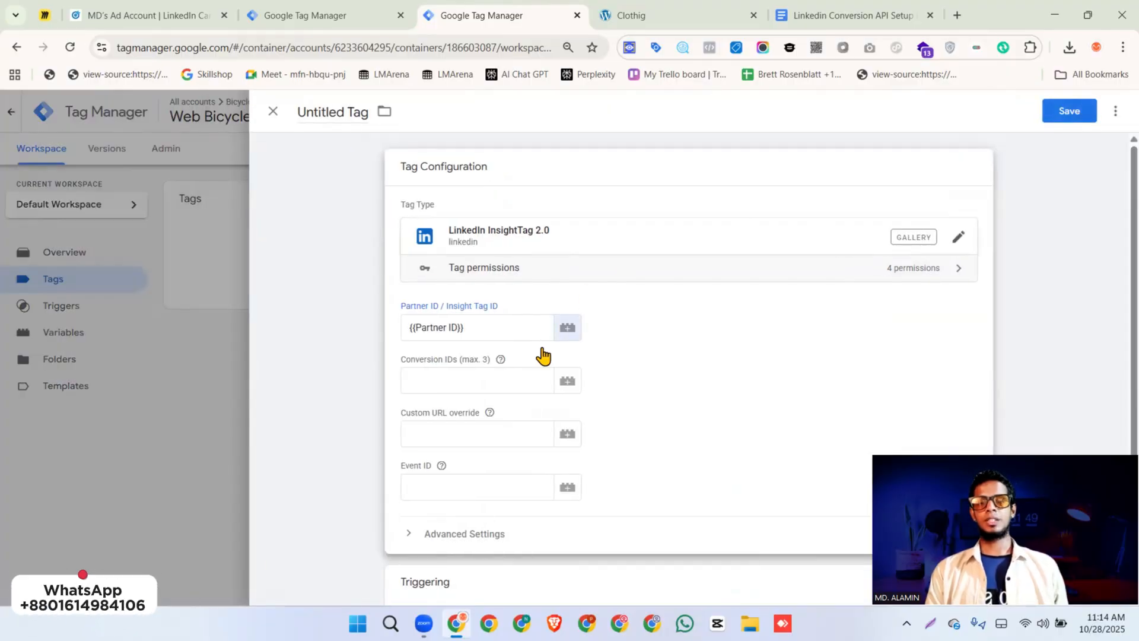
Add the Initialization - All Pages trigger to the untitled LinkedIn tag
scroll(532, 376, down, 2)
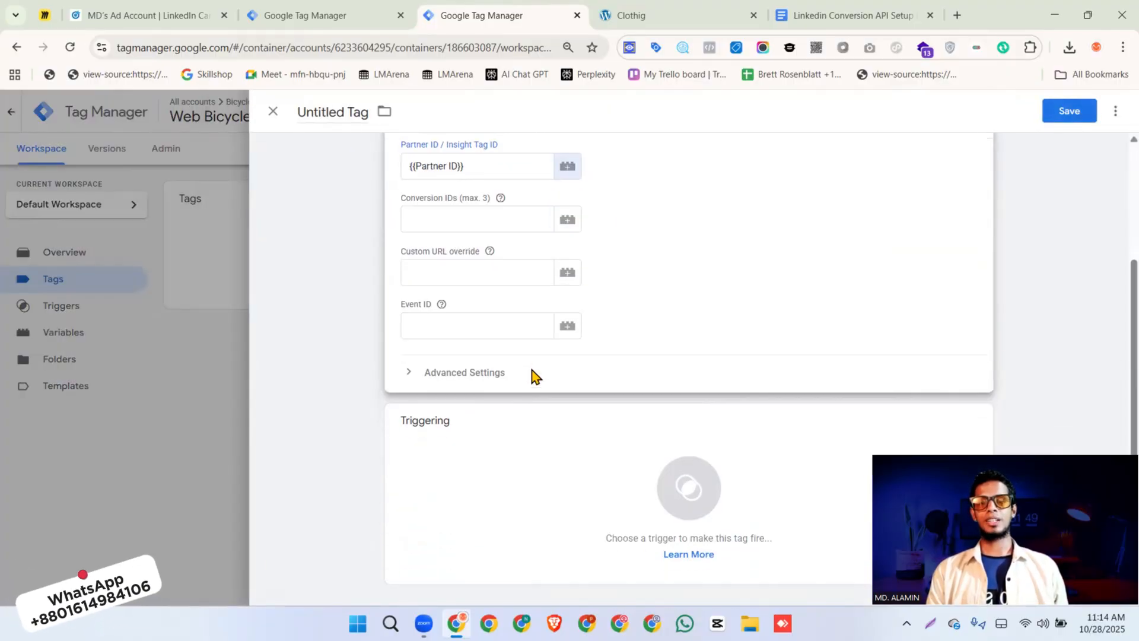
click(532, 457)
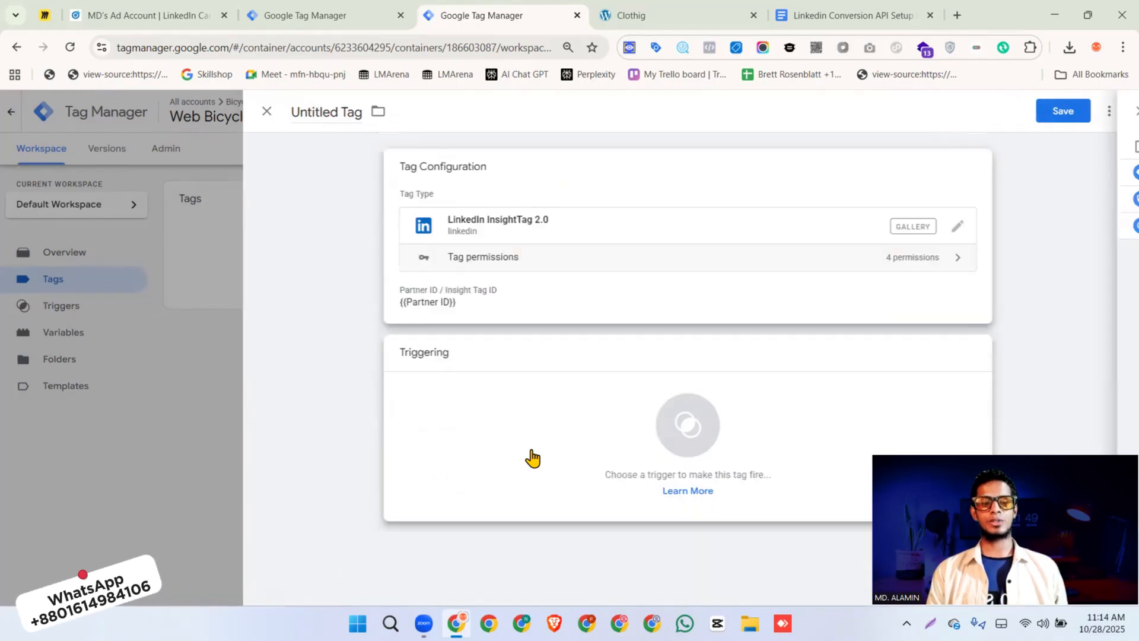
click(367, 228)
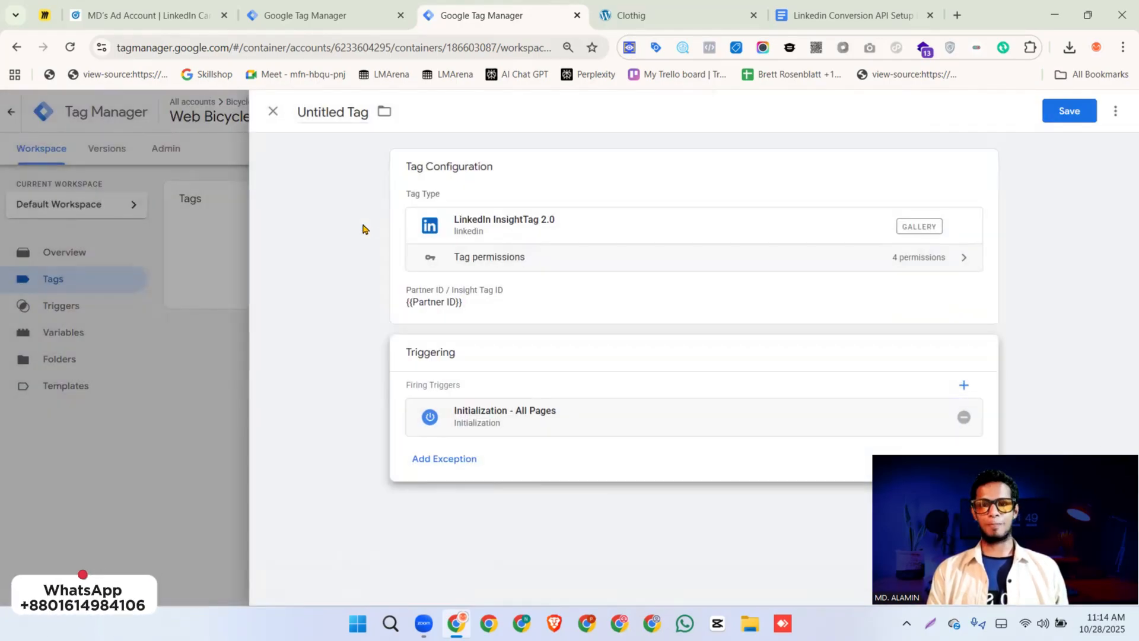
Name the tag "Linkedin || BS || PageView" and save it
click(351, 117)
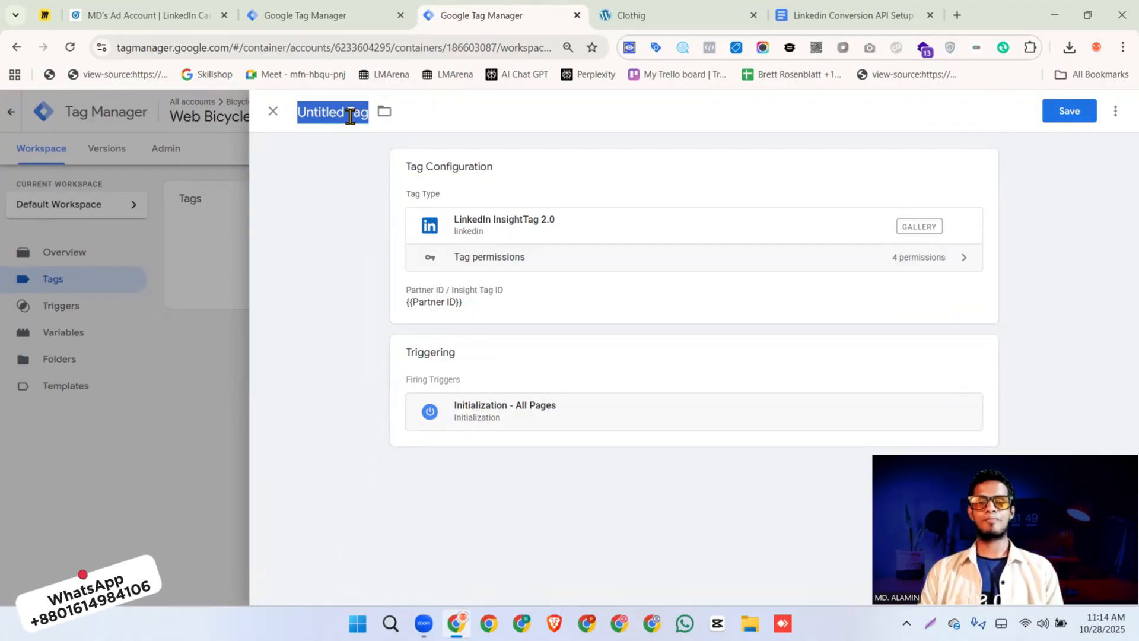
text(L)
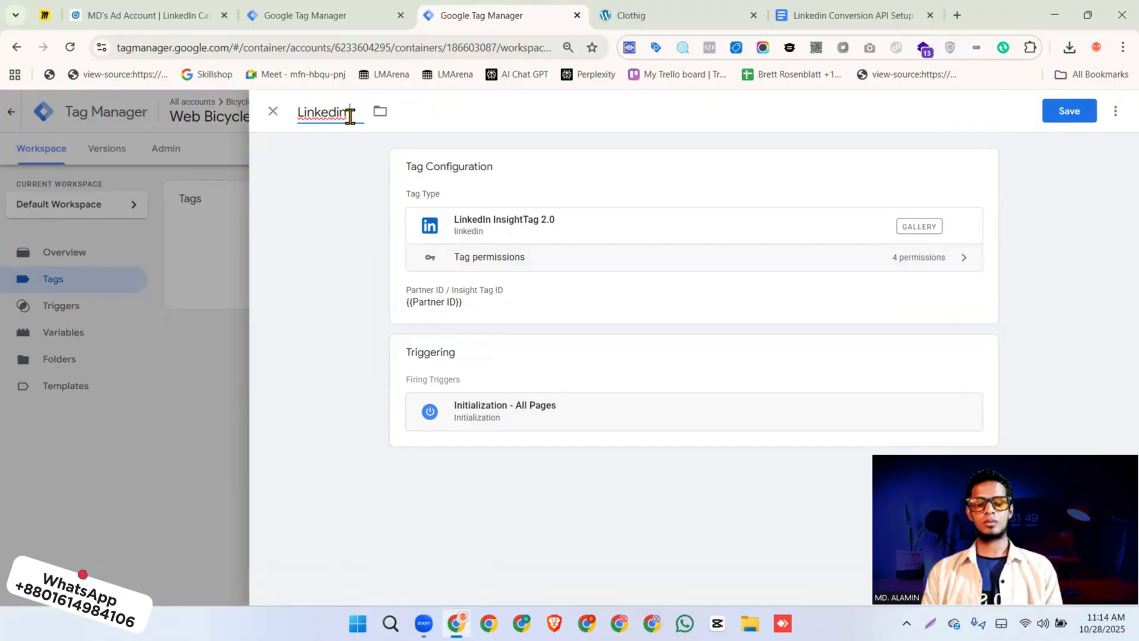
text(inkedIn BS |)
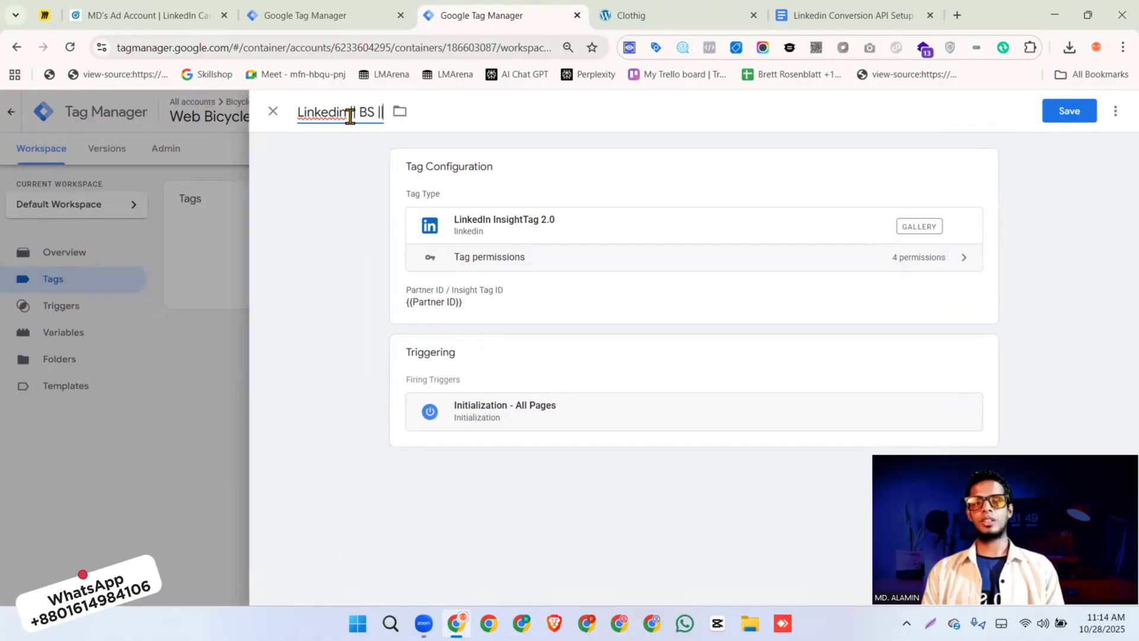
text(| PageView)
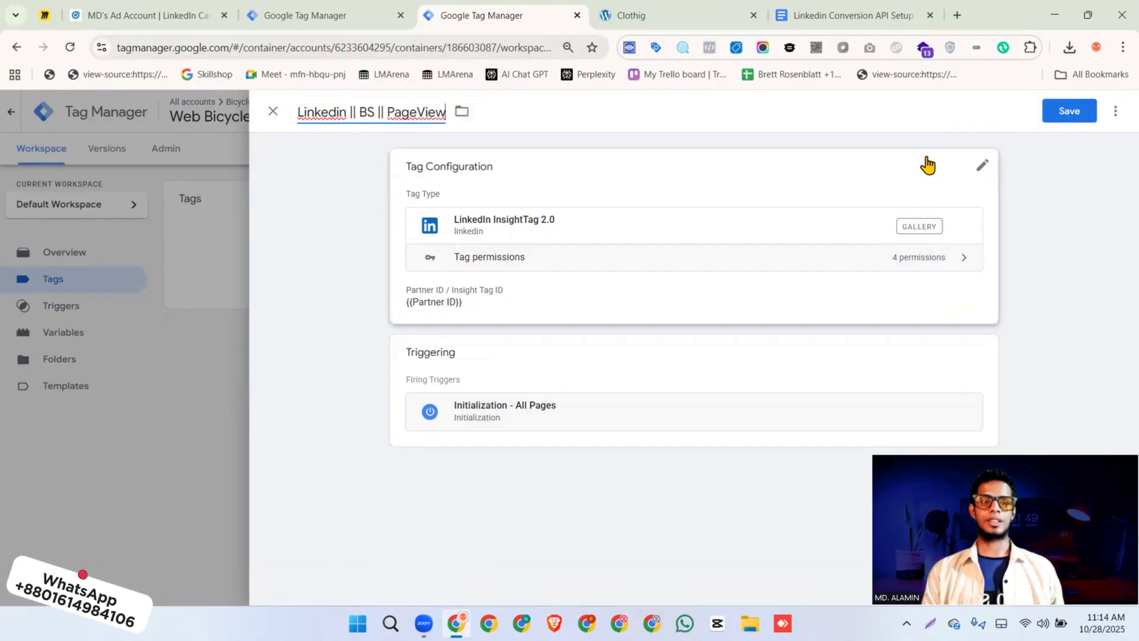
click(1075, 114)
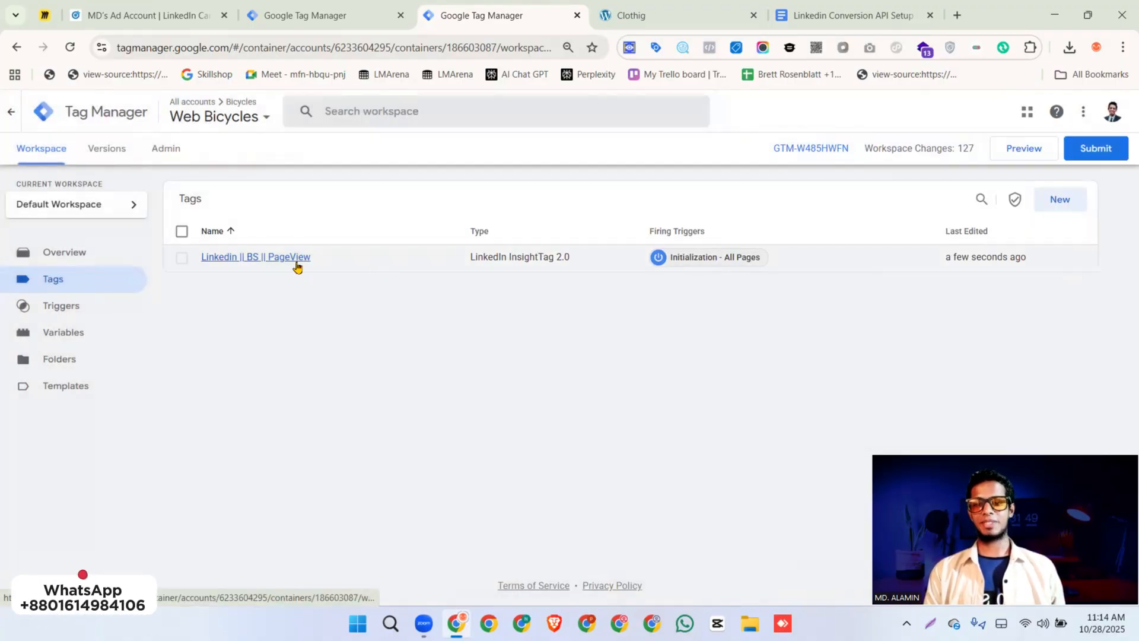
Check the browser-side Purchase requirements in the setup document and create a new LinkedIn InsightTag 2.0 tag in the Web Bicycles container
click(816, 17)
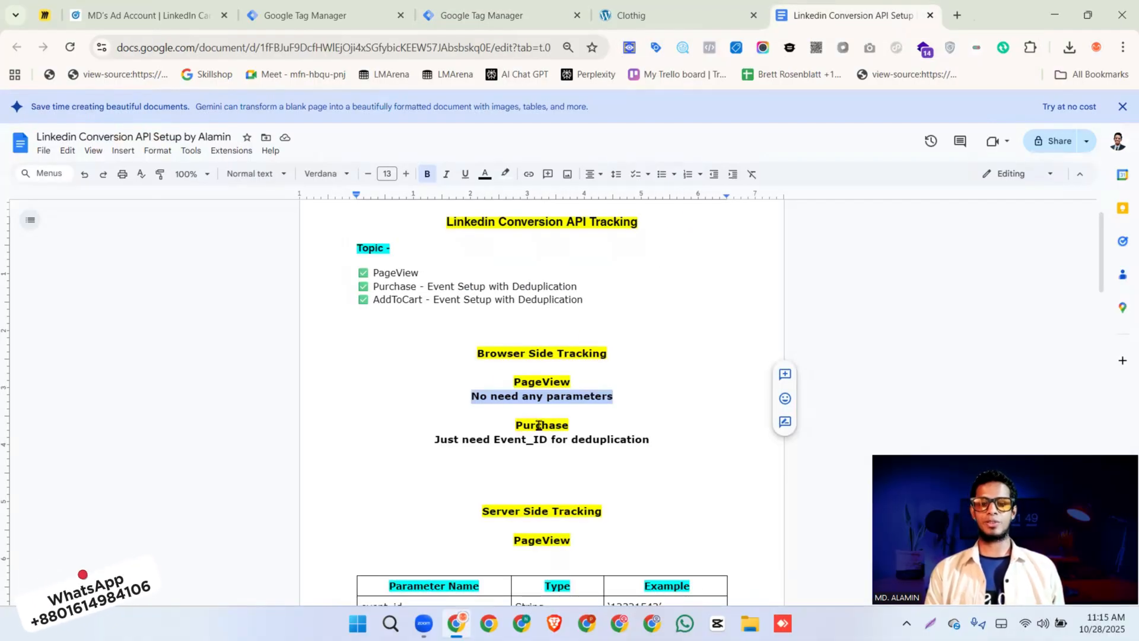
click(481, 19)
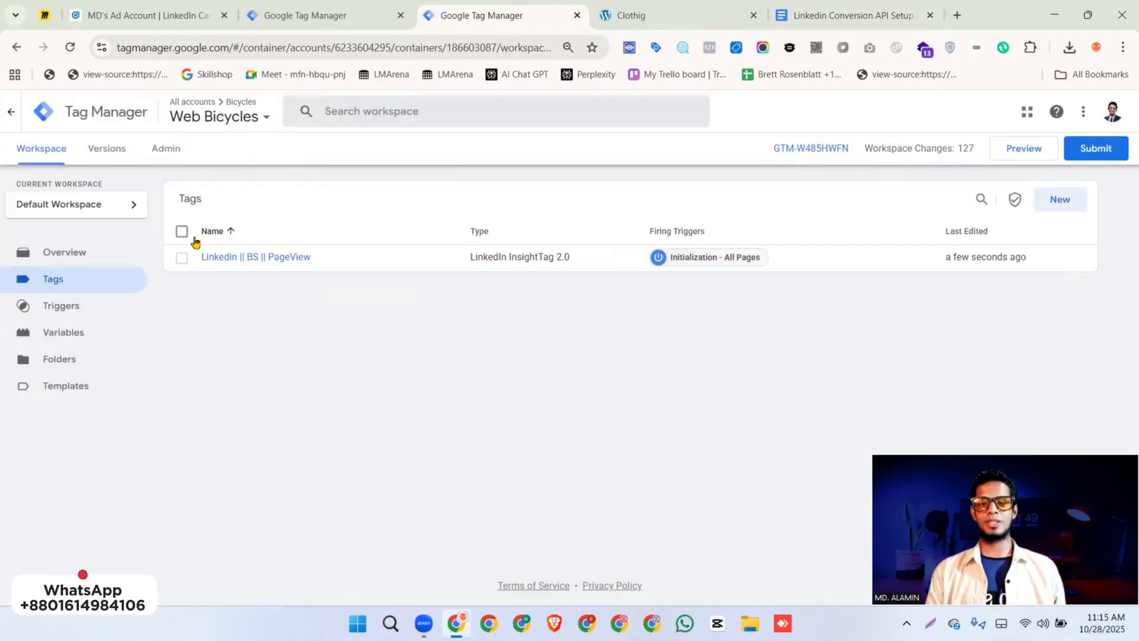
click(1067, 209)
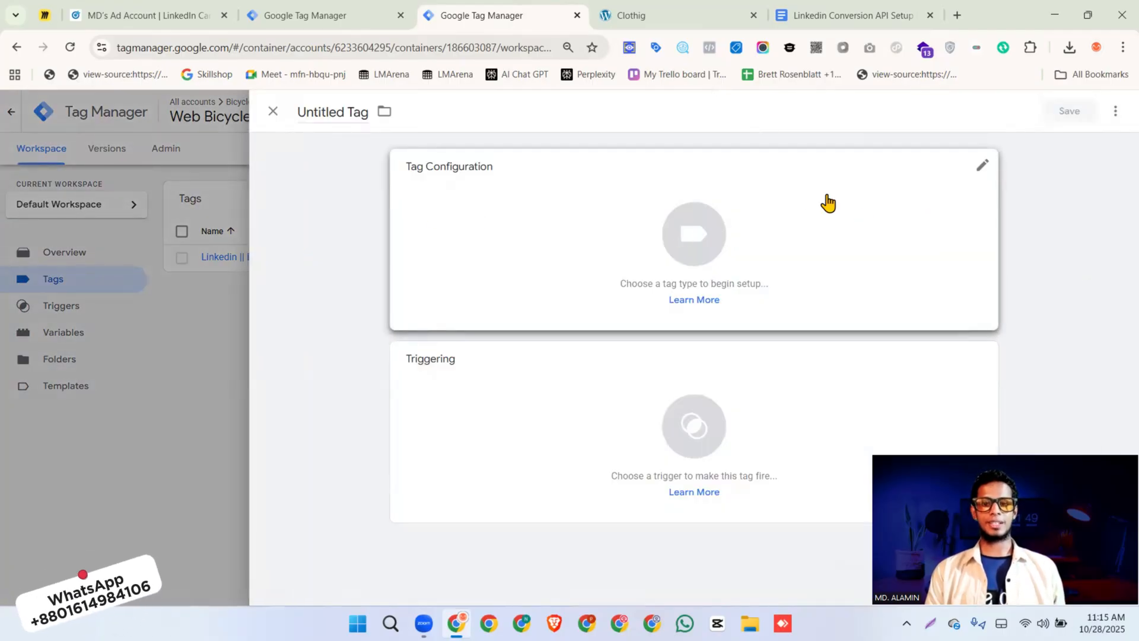
click(802, 207)
scroll(777, 226, down, 5)
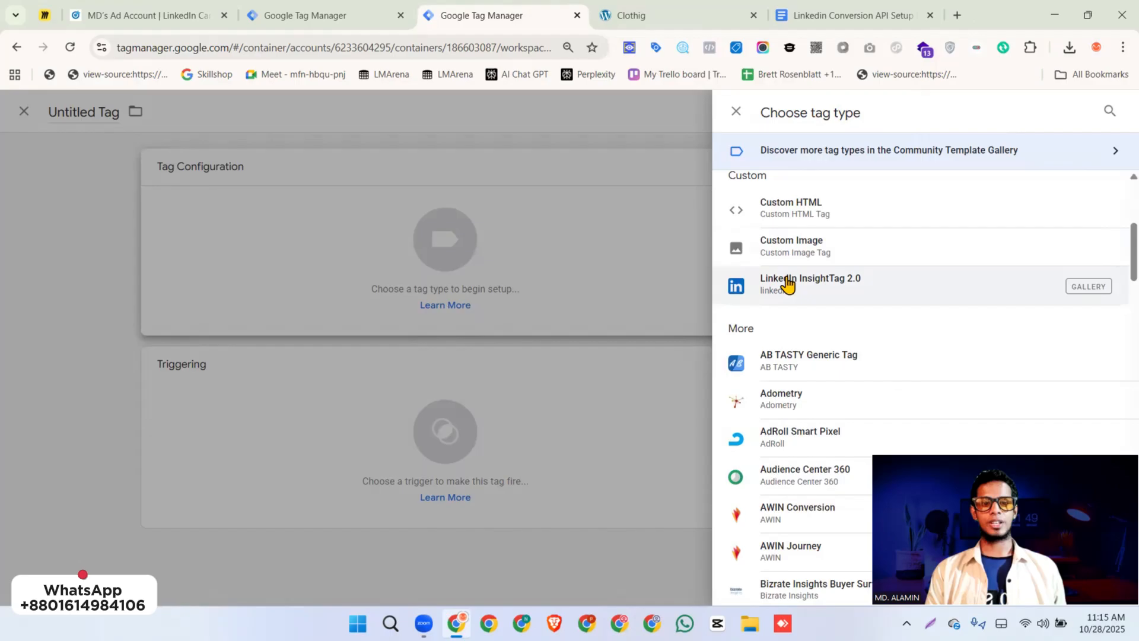
click(788, 281)
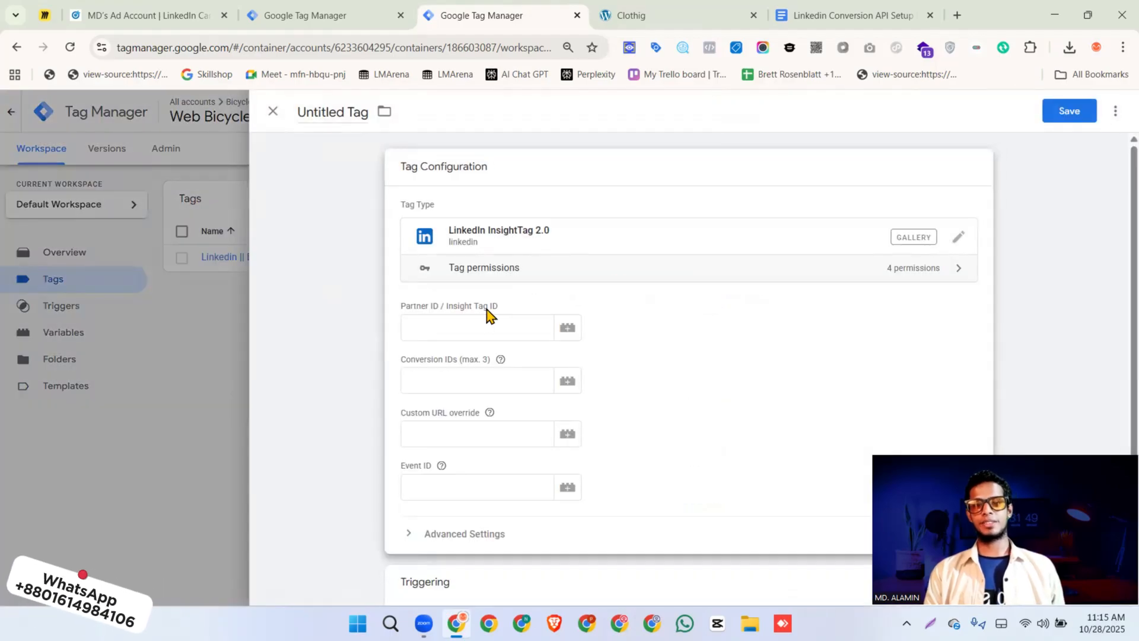
Set the new tag's Partner ID / Insight Tag ID to the {{Partner ID}} variable
click(450, 328)
text({)
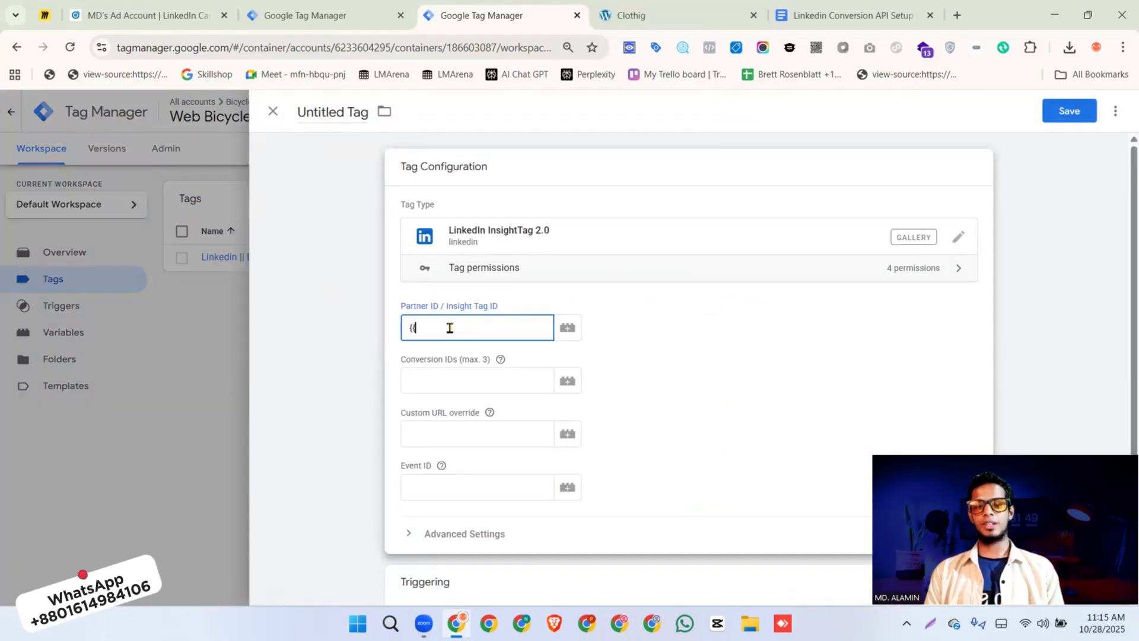
text({)
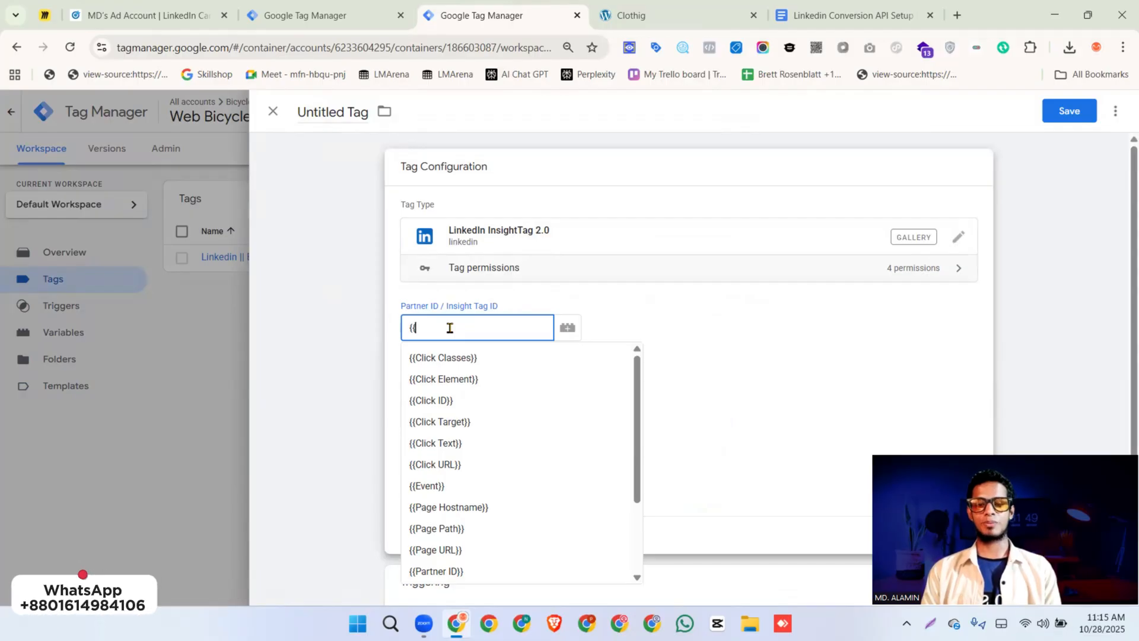
text(parn)
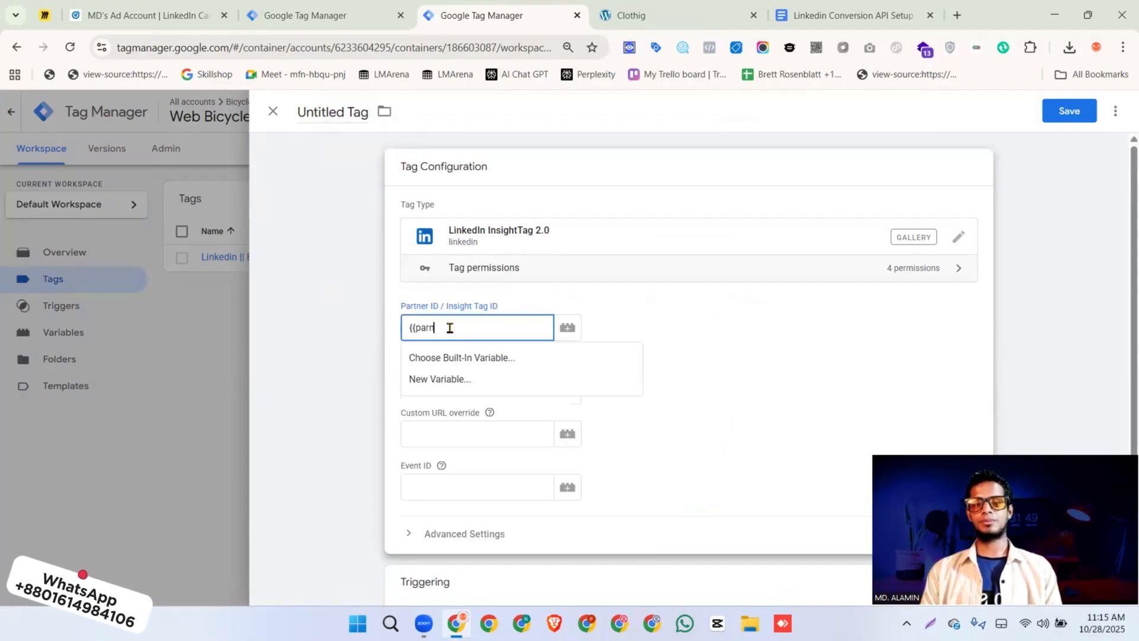
key(BackSpace)
text(t)
click(456, 358)
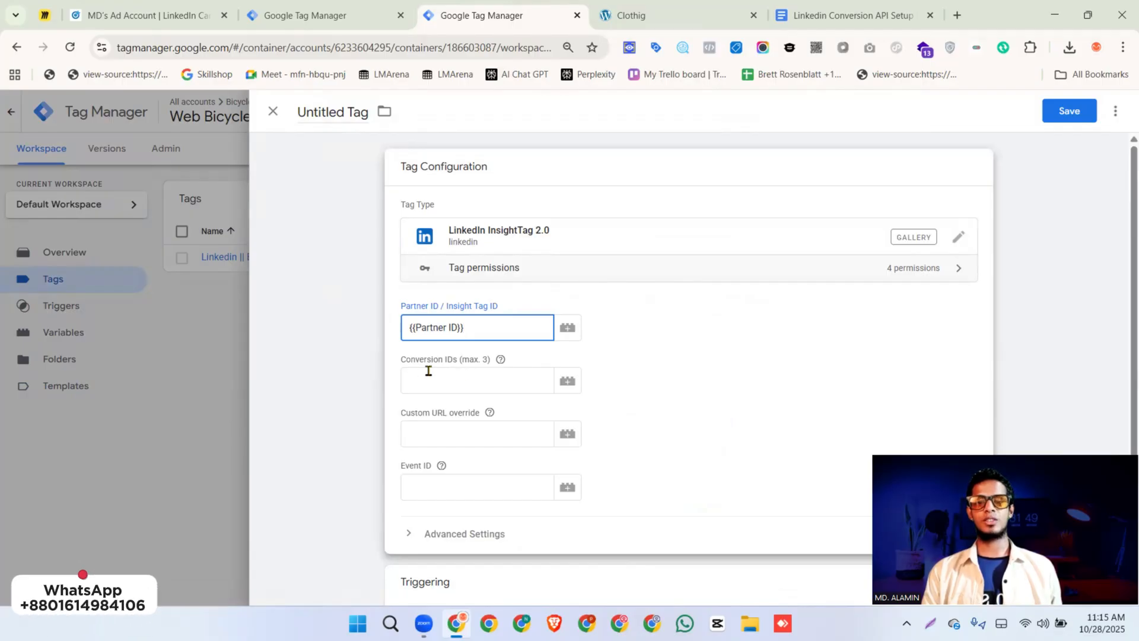
Switch to LinkedIn Campaign Manager and start a new Insight Tag conversion in conversion tracking
click(457, 387)
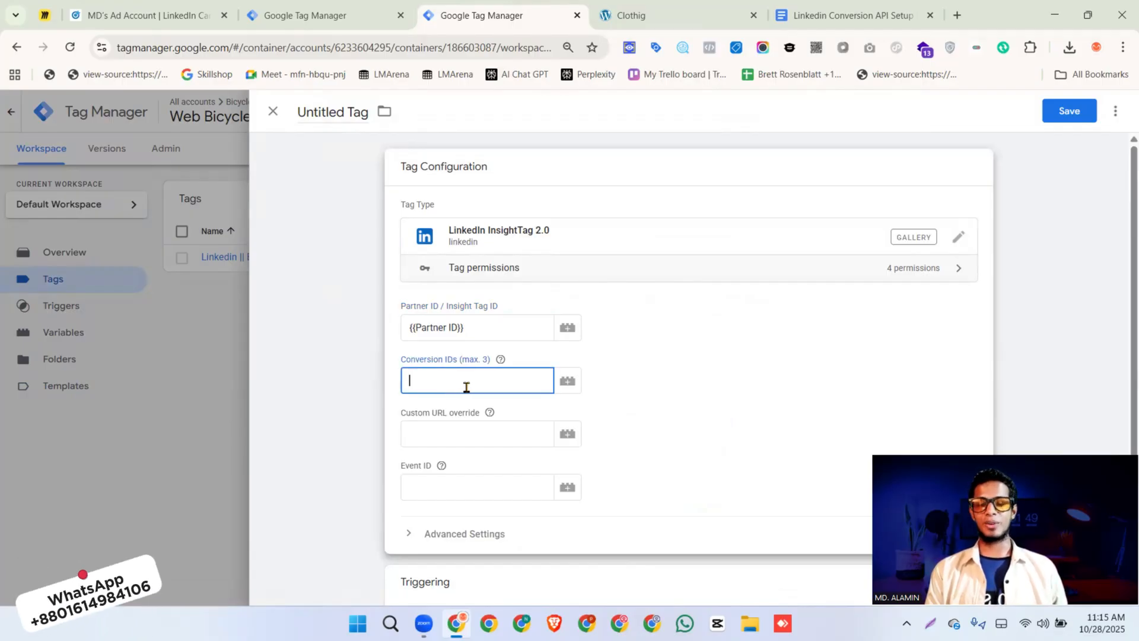
click(153, 19)
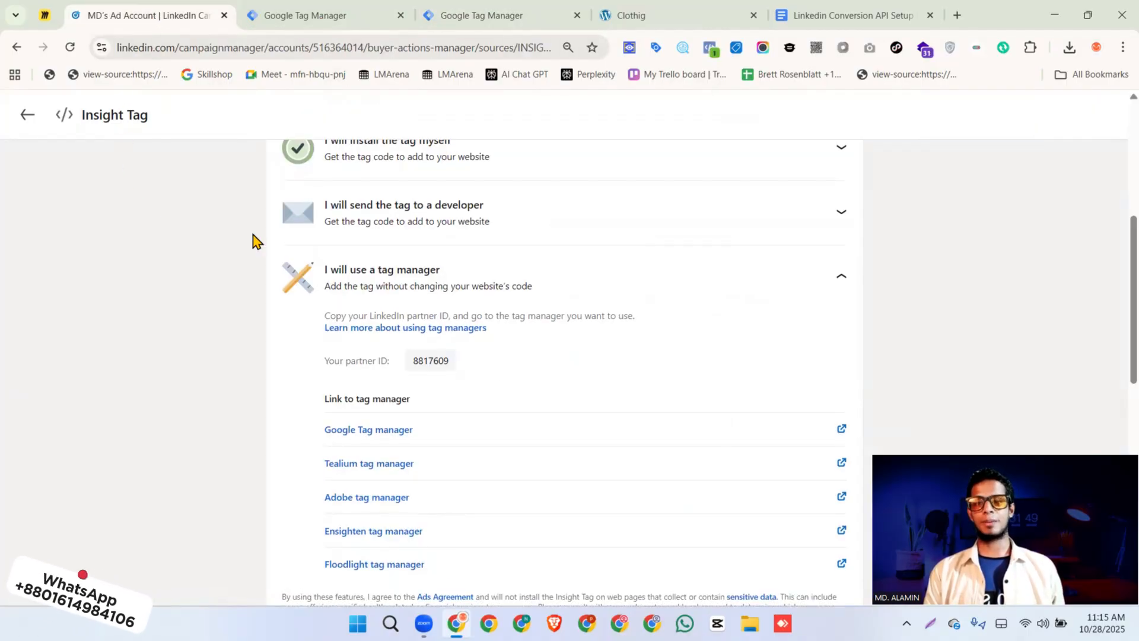
scroll(256, 240, up, 1)
scroll(255, 240, up, 4)
click(27, 114)
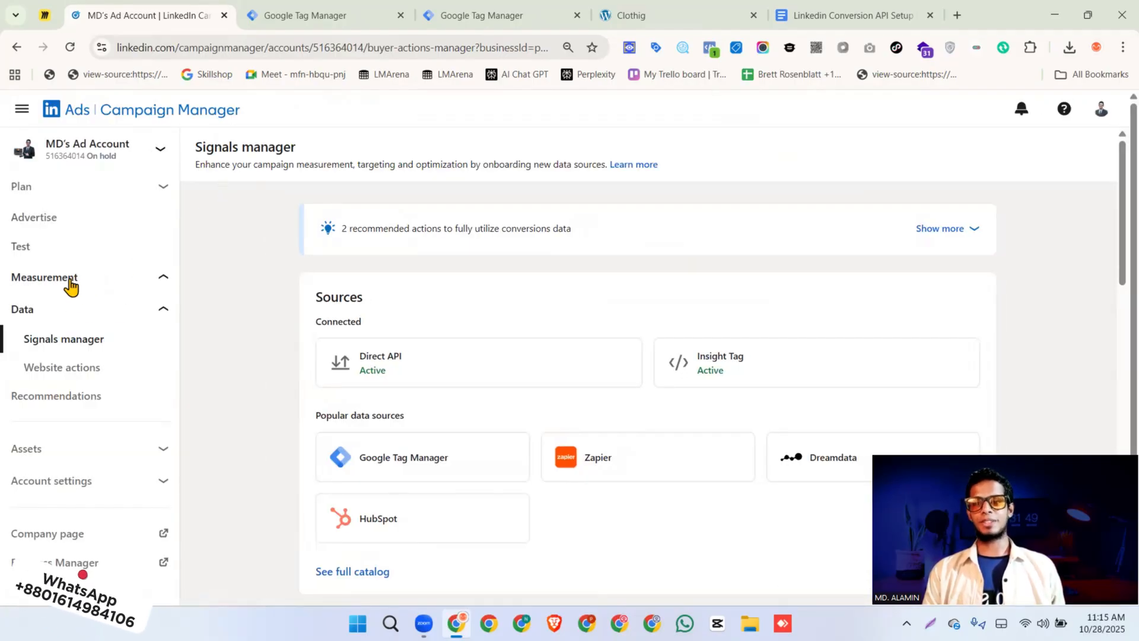
click(70, 280)
click(66, 339)
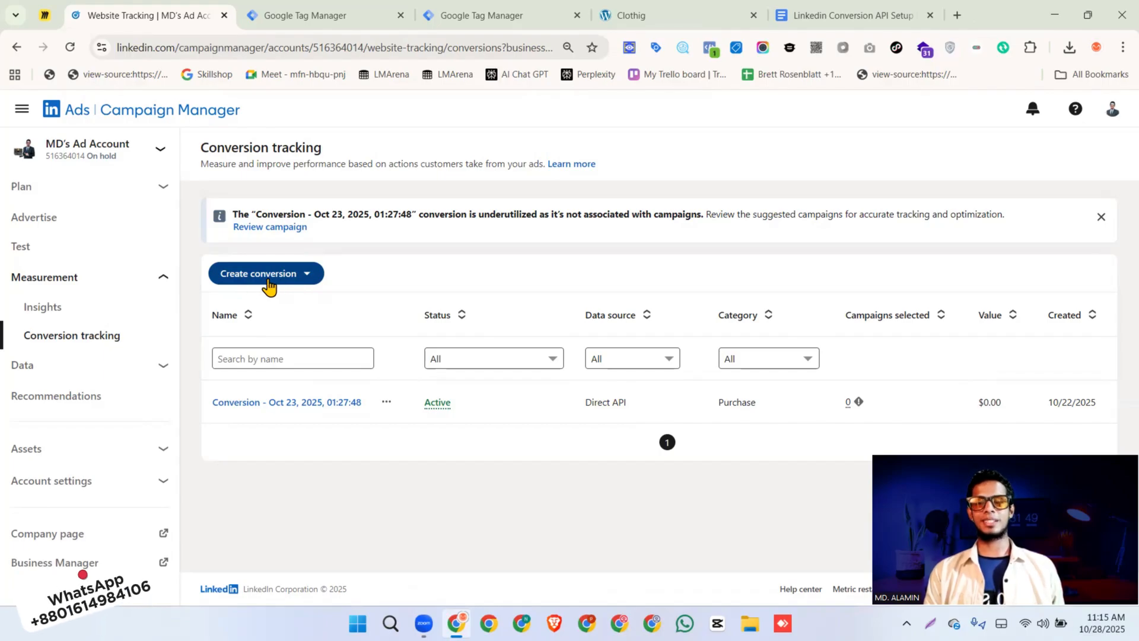
click(275, 285)
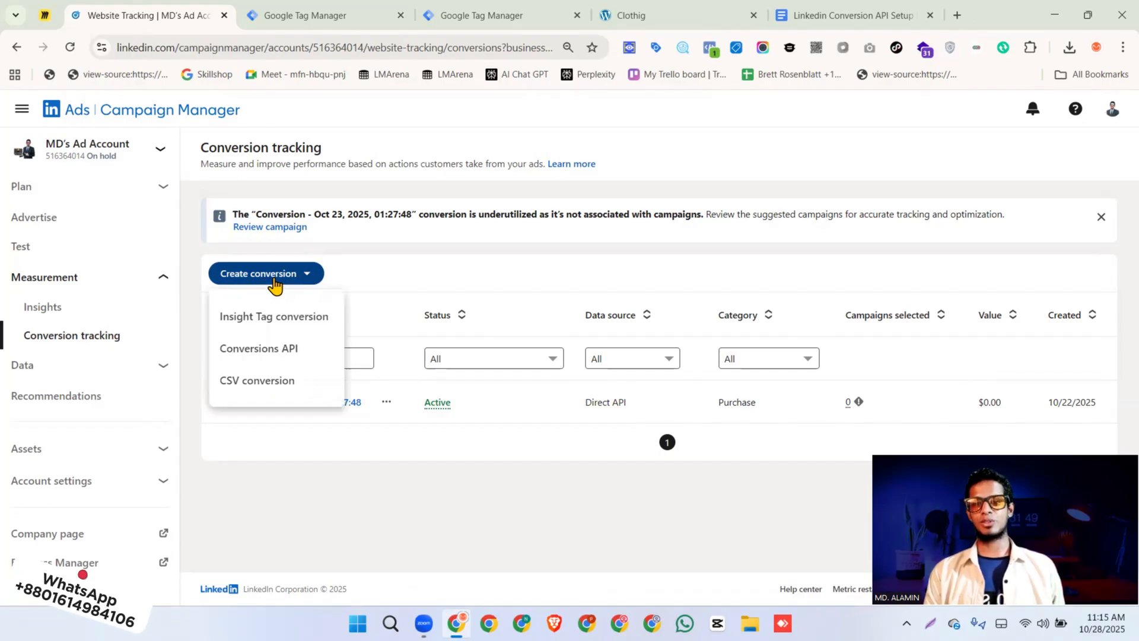
click(264, 321)
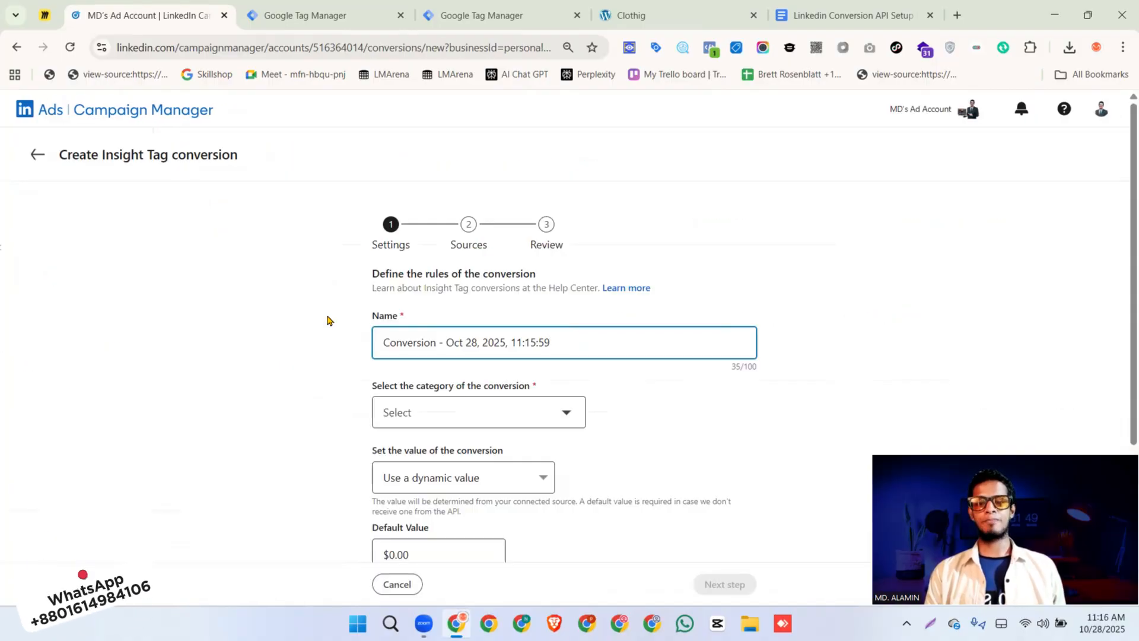
Replace the default conversion name with "Purchase Browser"
triple_click(436, 340)
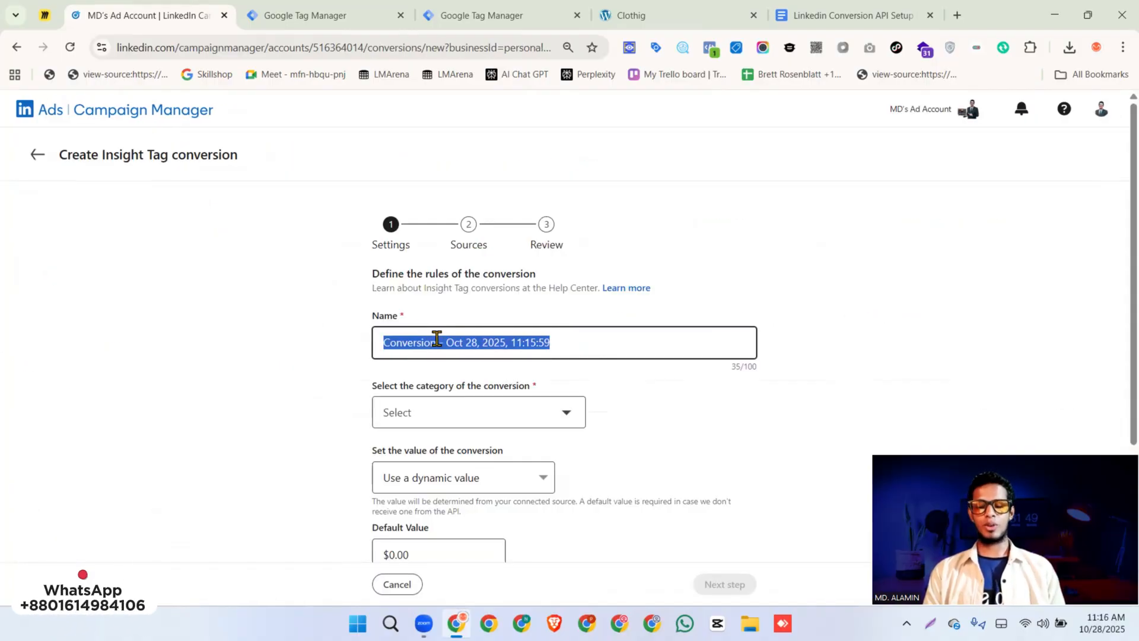
key(BackSpace)
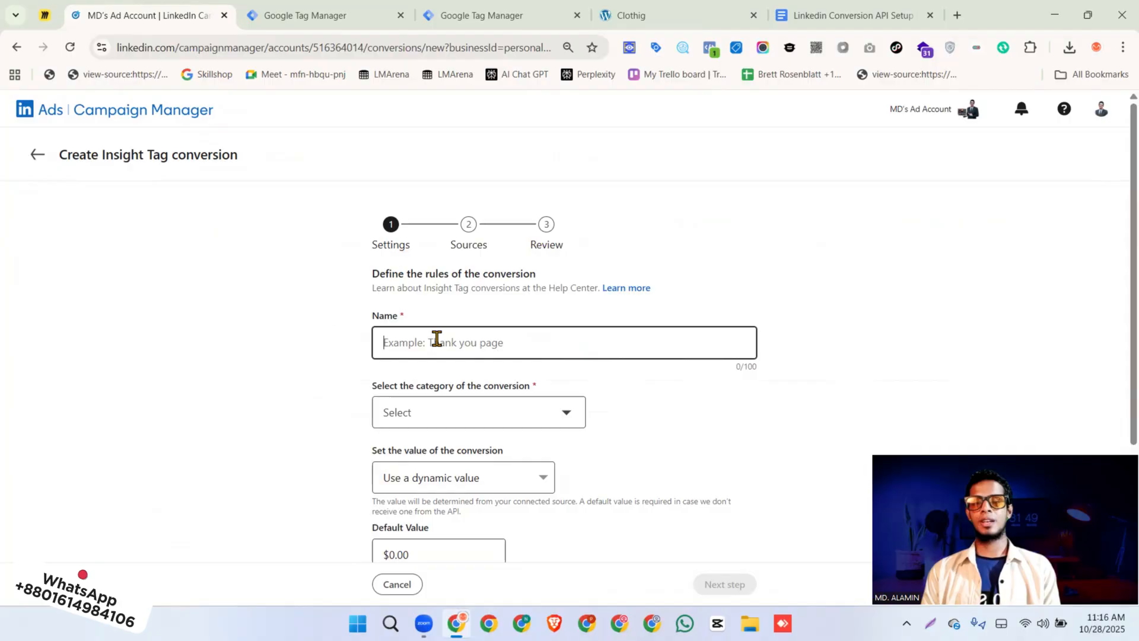
text(Purchase Browser)
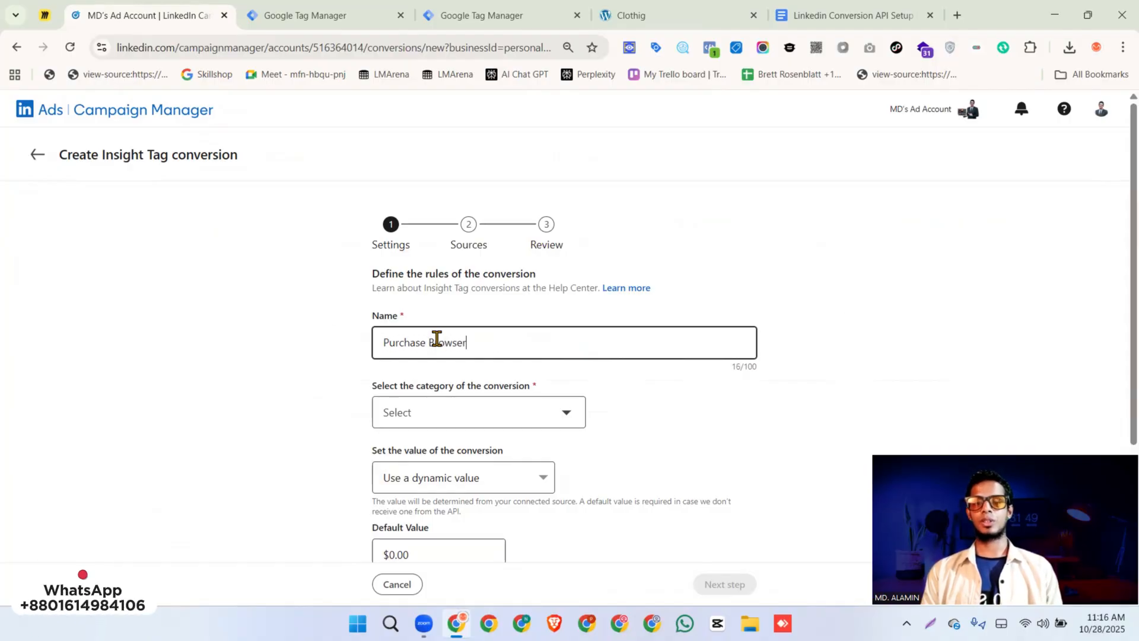
Set the conversion category to Purchase, keep the default value and attribution settings, and continue to the sources stage
click(422, 414)
scroll(469, 326, down, 5)
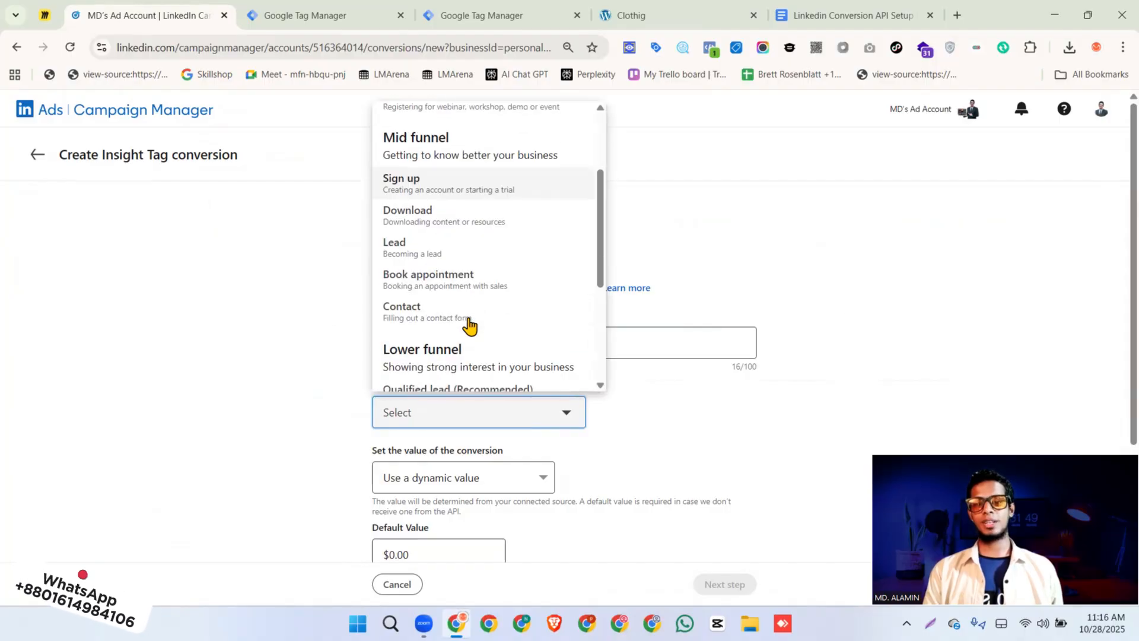
scroll(468, 326, down, 1)
click(468, 325)
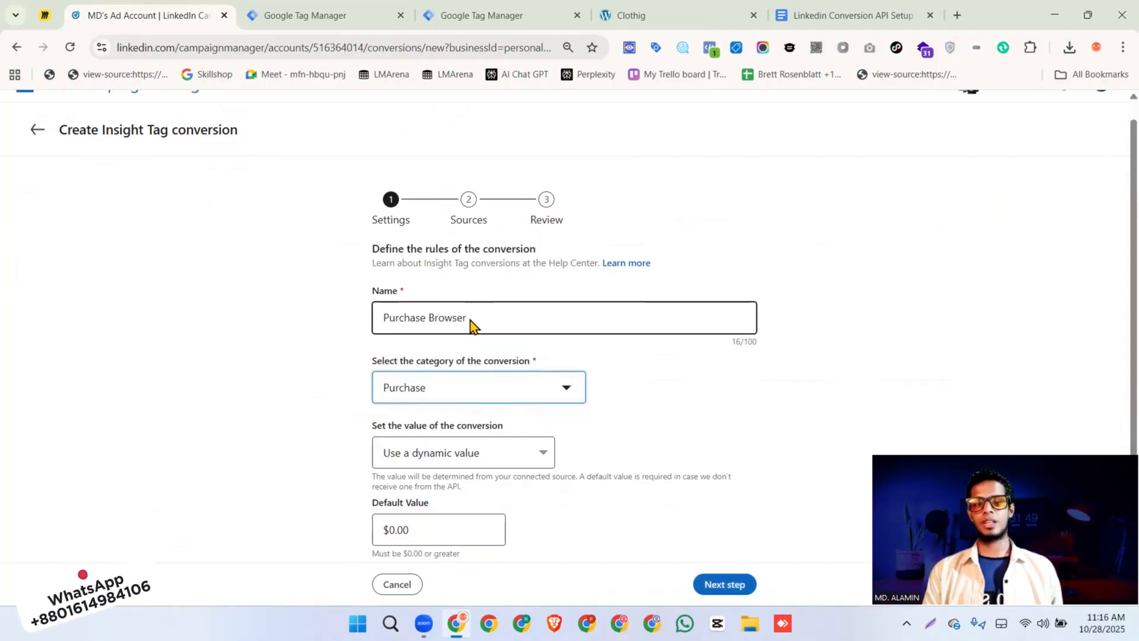
scroll(370, 275, down, 3)
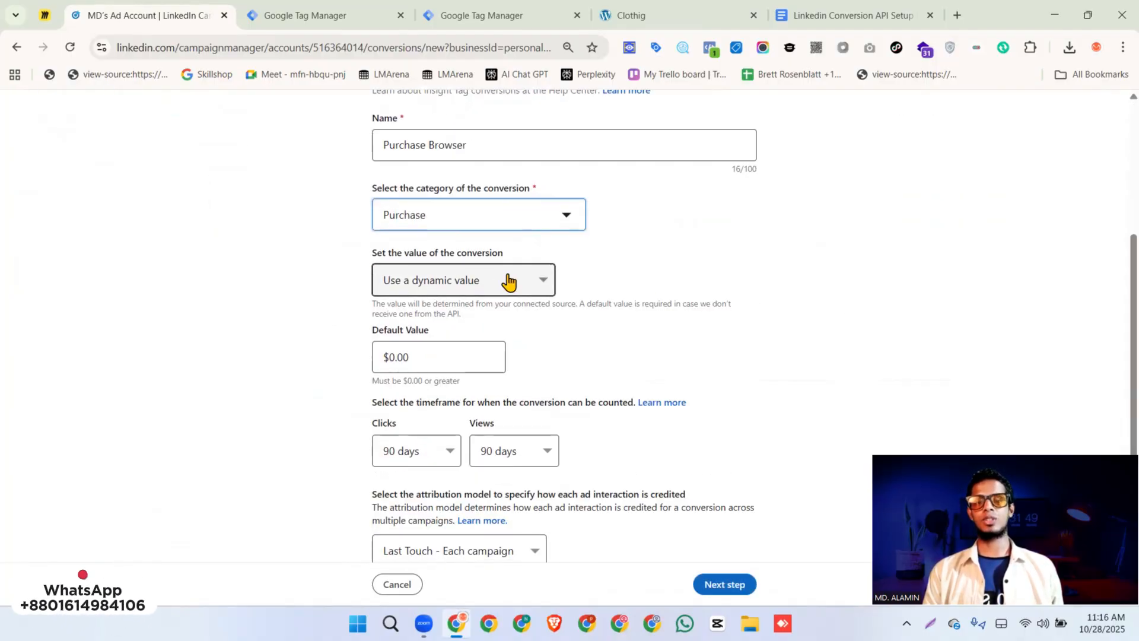
scroll(509, 275, down, 1)
scroll(509, 274, down, 1)
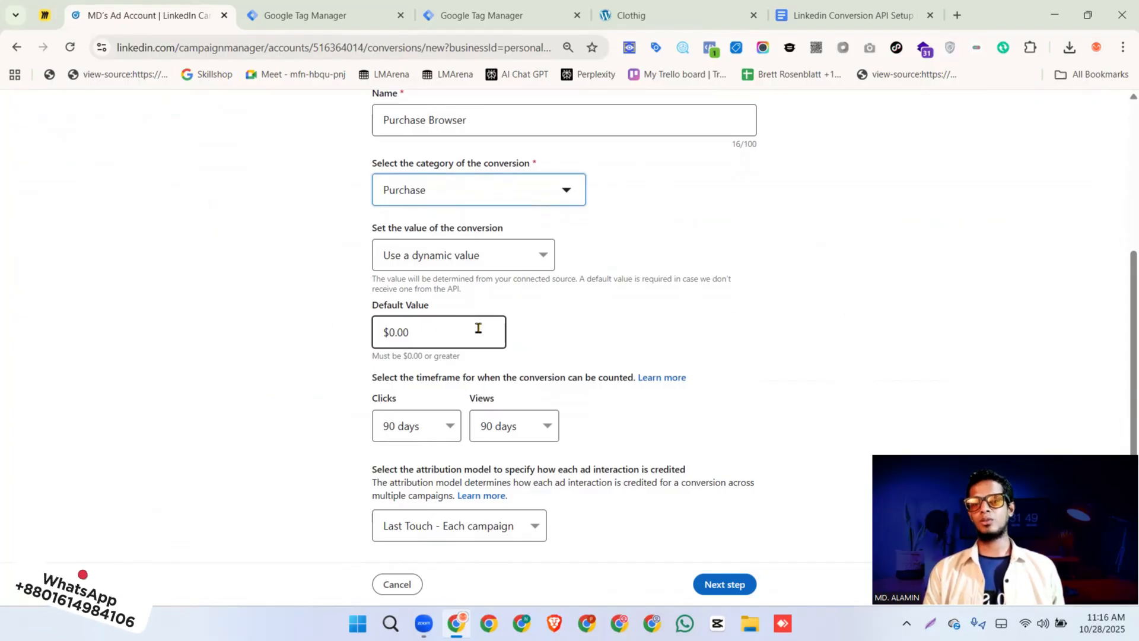
click(736, 584)
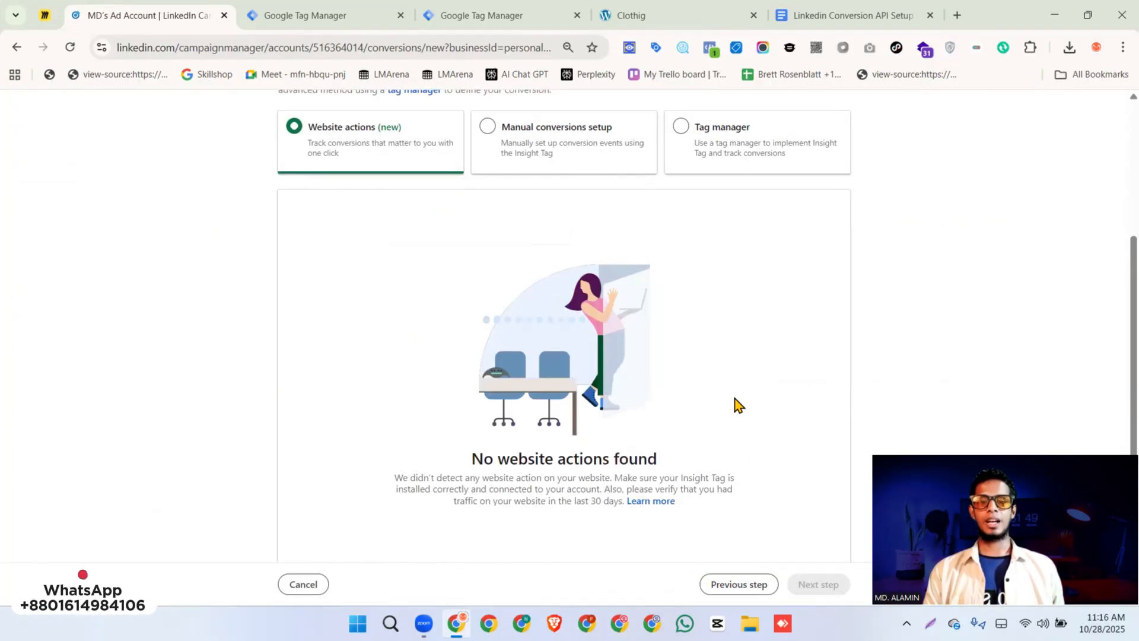
Choose Tag manager as the conversion tracking source with the Event-specific method
scroll(735, 403, up, 3)
click(681, 264)
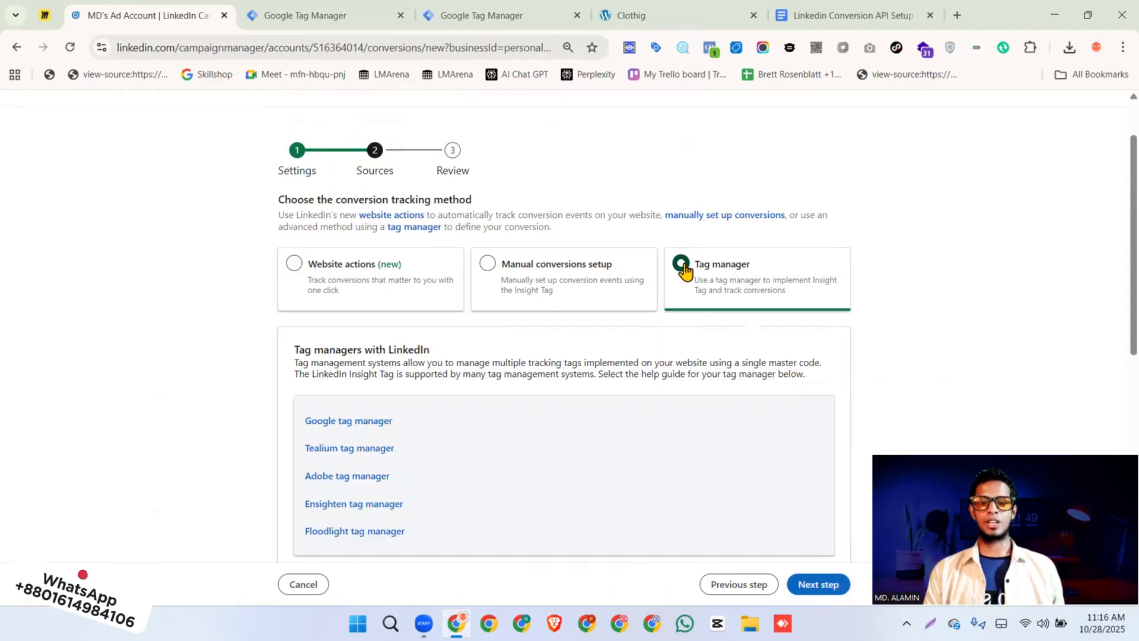
scroll(685, 271, down, 4)
scroll(685, 271, down, 4)
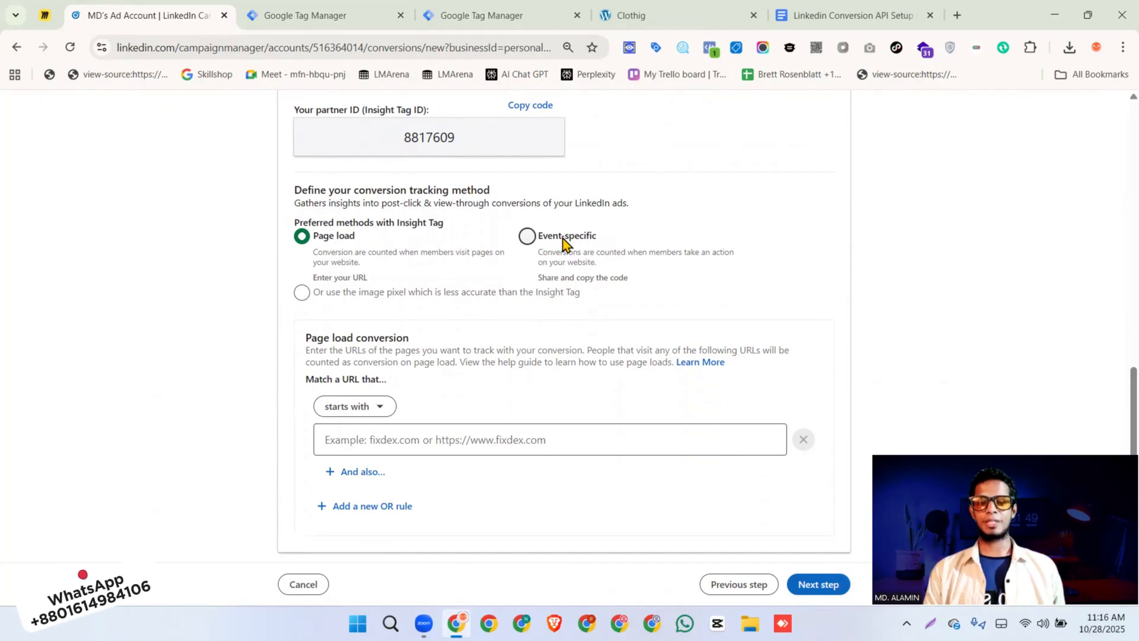
click(527, 238)
scroll(603, 247, down, 3)
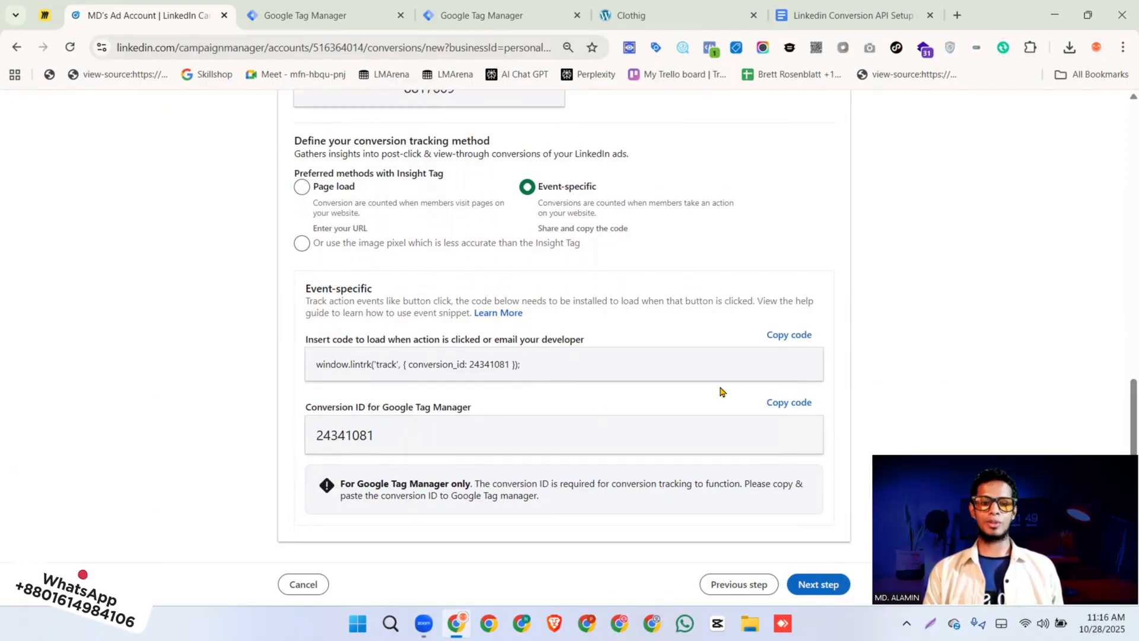
Copy the conversion ID for Google Tag Manager and create the Purchase Browser conversion
click(785, 404)
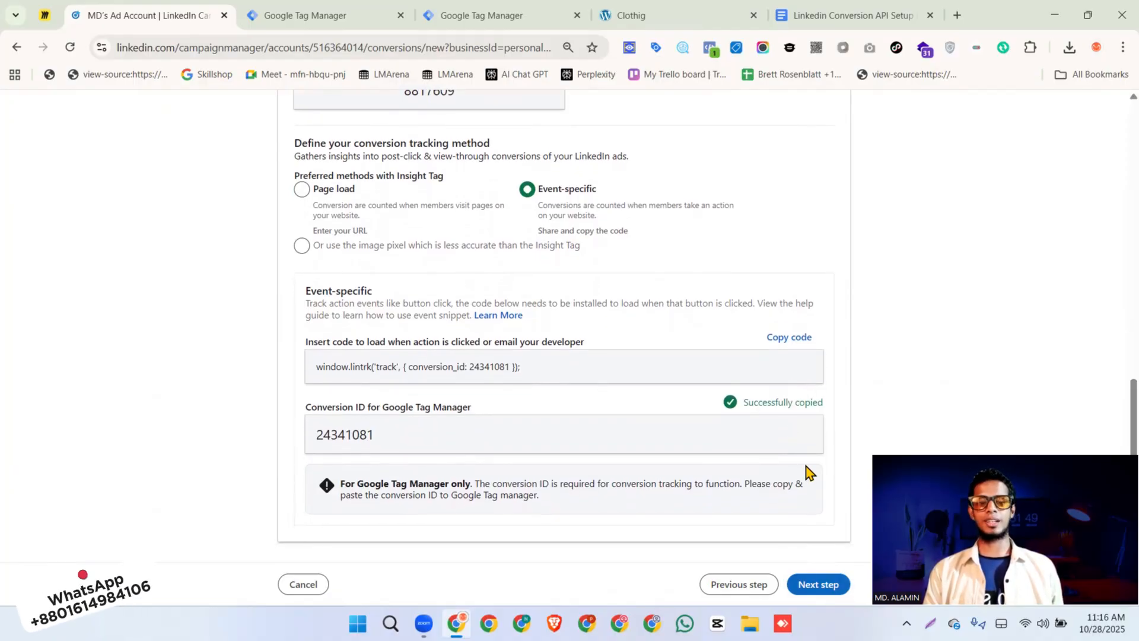
click(815, 586)
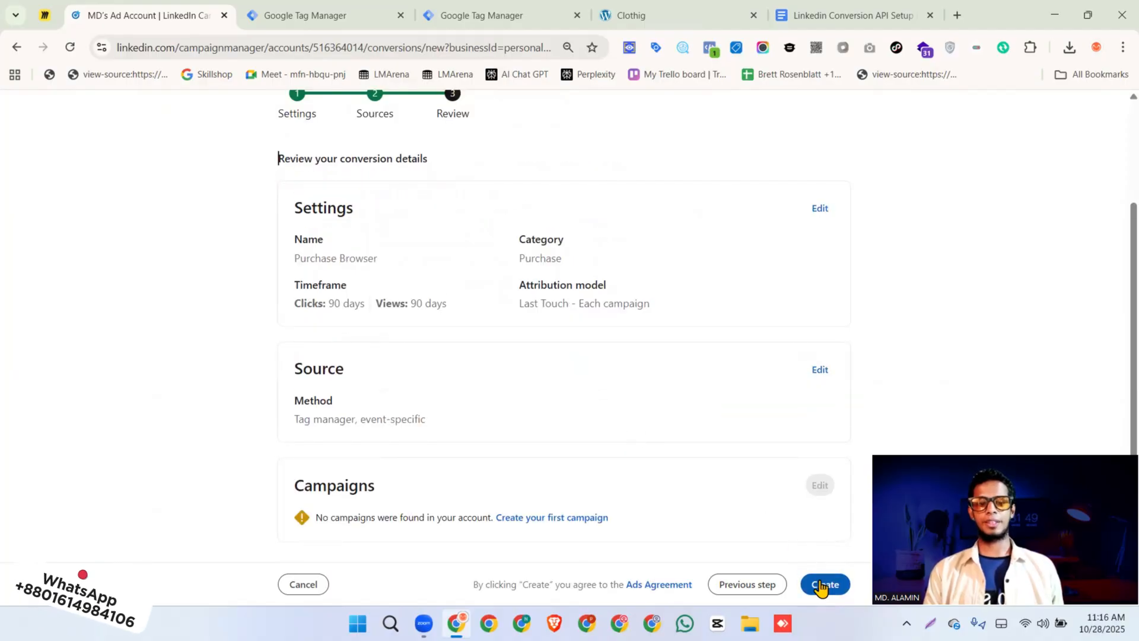
click(821, 585)
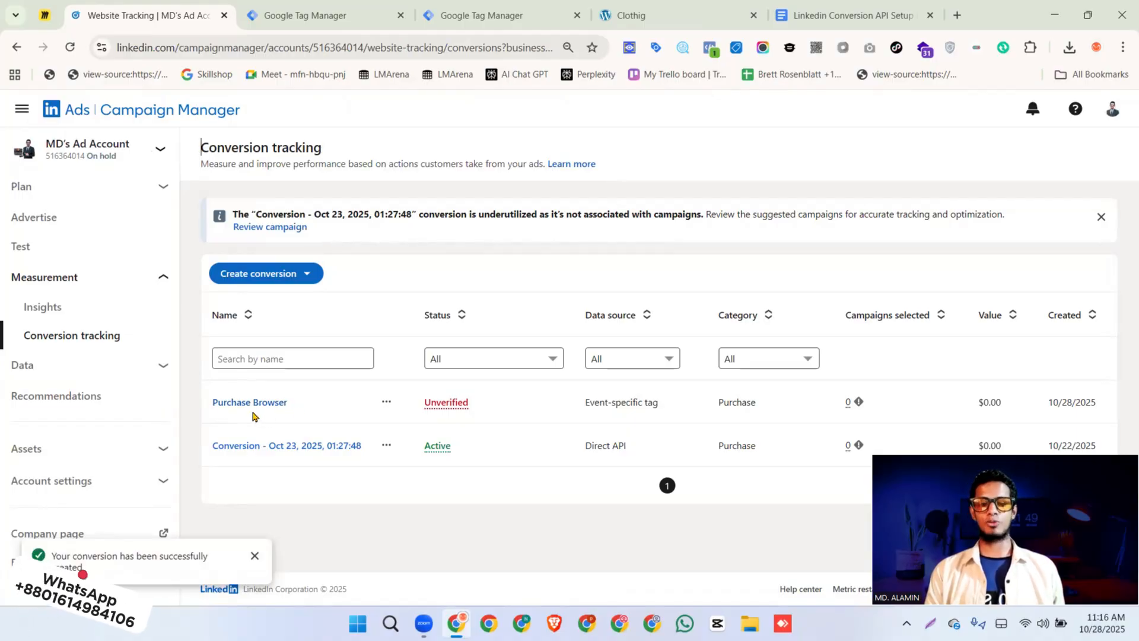
Return to Google Tag Manager and set the untitled tag's Conversion IDs to the copied value 24341081
click(473, 20)
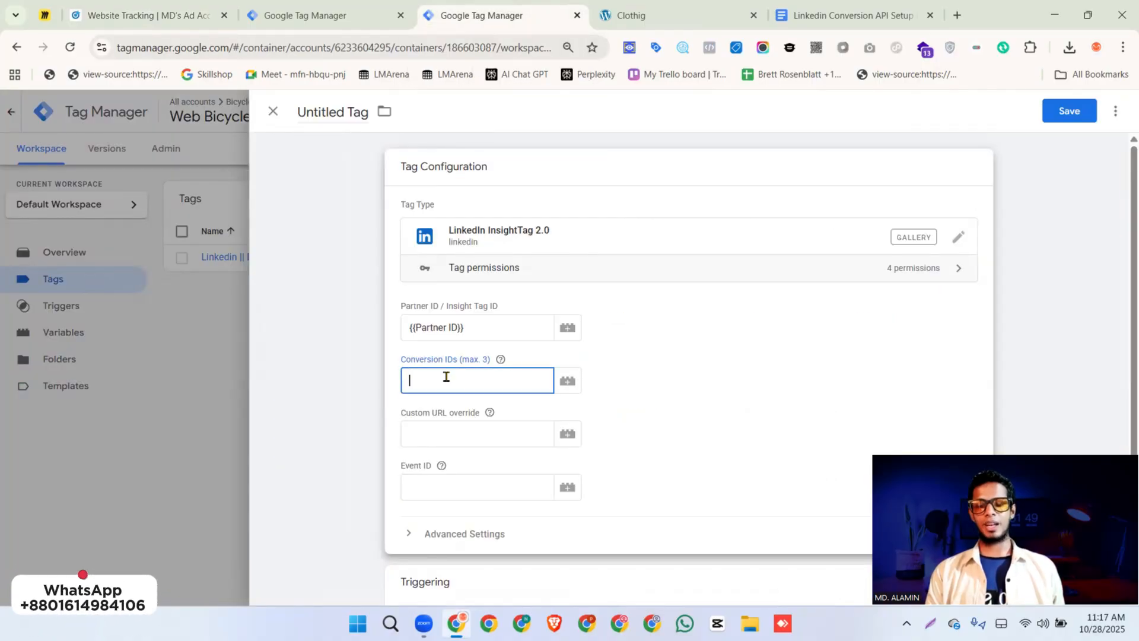
key(ctrl+v)
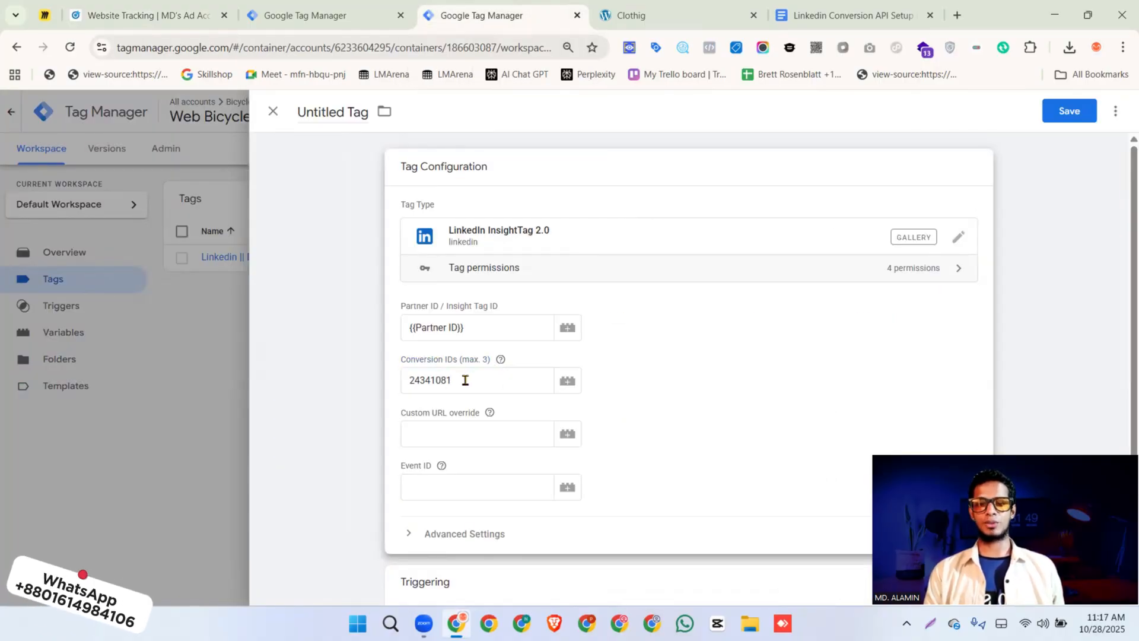
scroll(466, 380, down, 2)
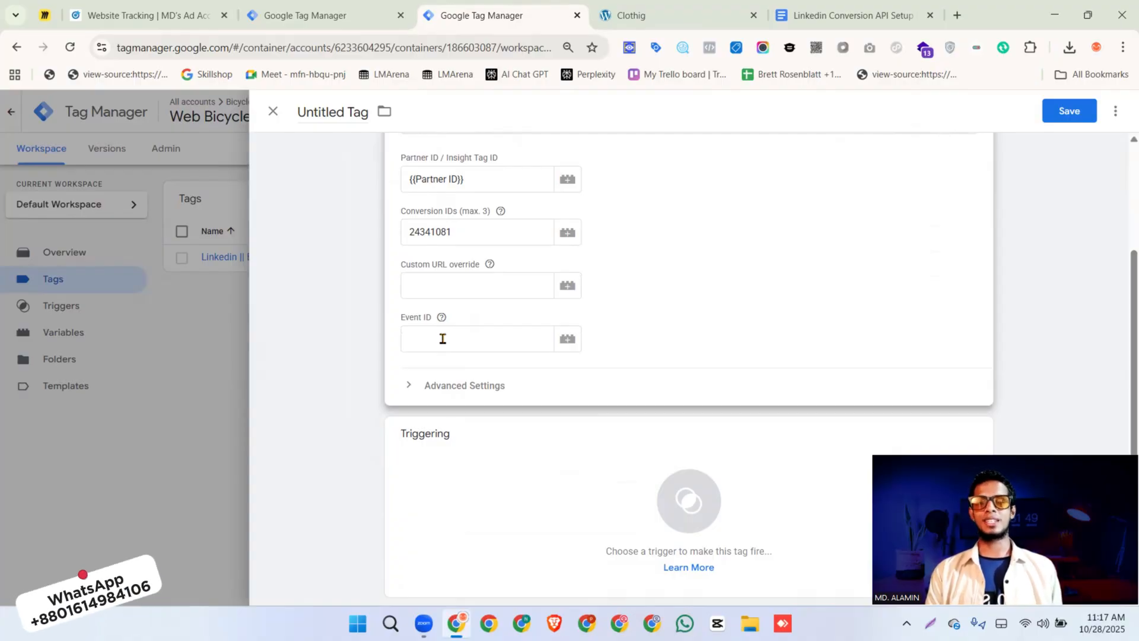
click(443, 339)
text({{)
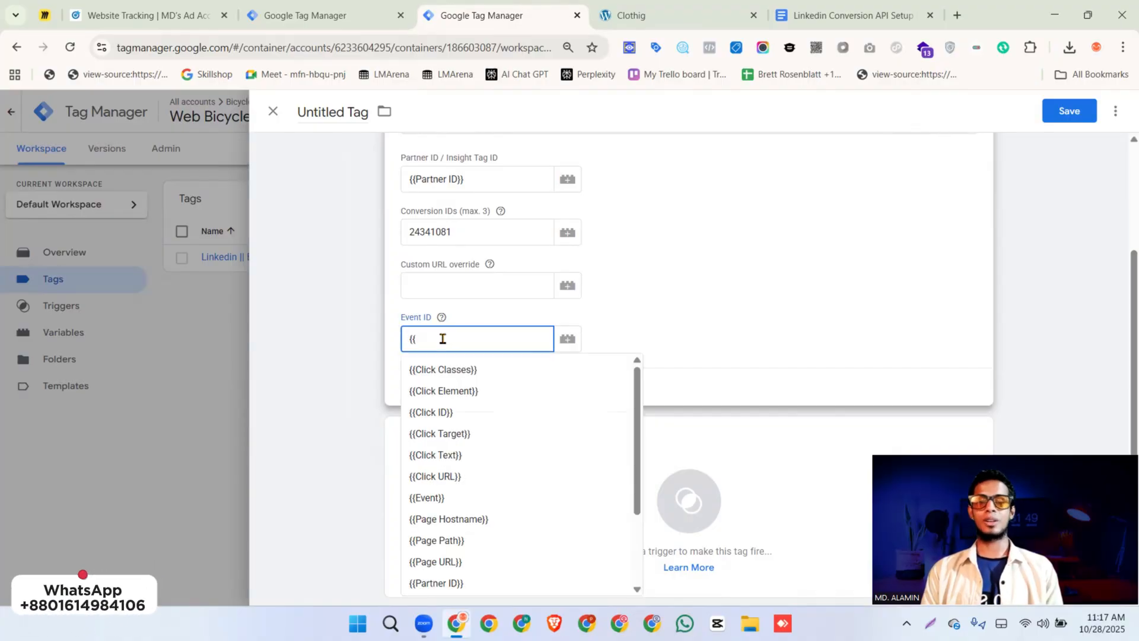
text(ev)
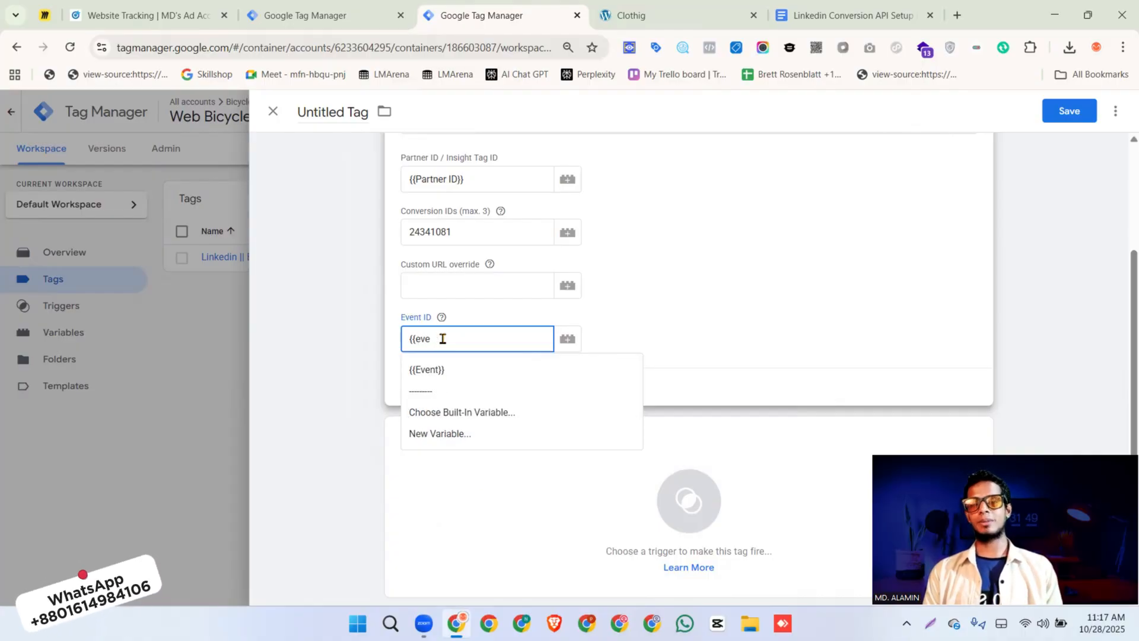
text(e)
key(BackSpace)
key(BackSpace)
key(BackSpace)
key(BackSpace)
key(BackSpace)
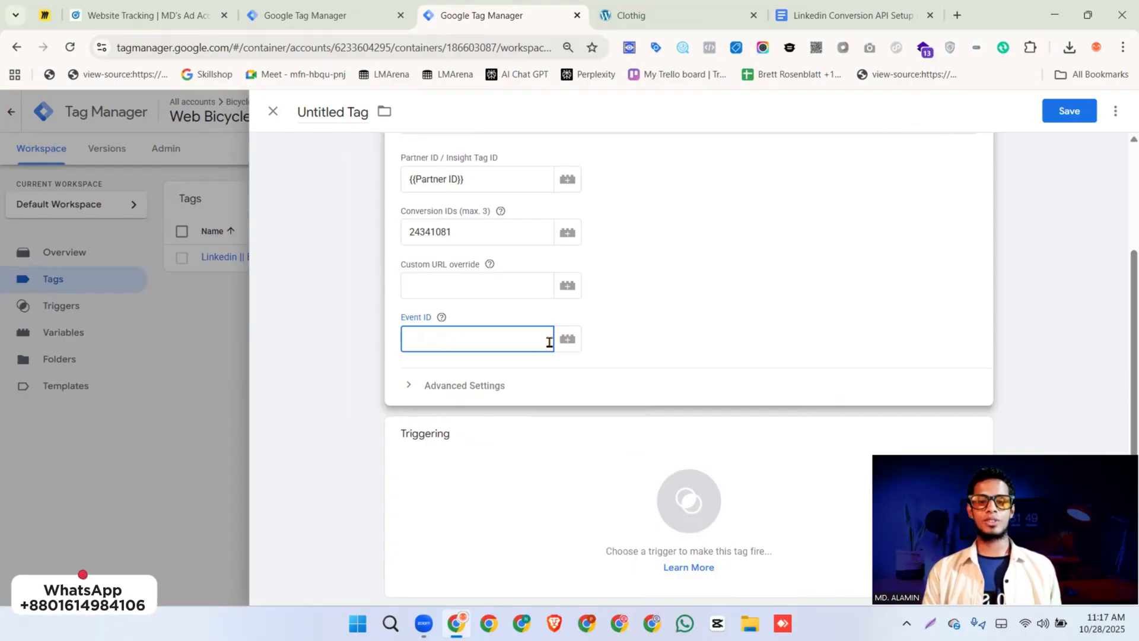
Start a new variable for the tag's Event ID and add stape-io's Unique Event ID template from the Community Template Gallery to the workspace
click(567, 347)
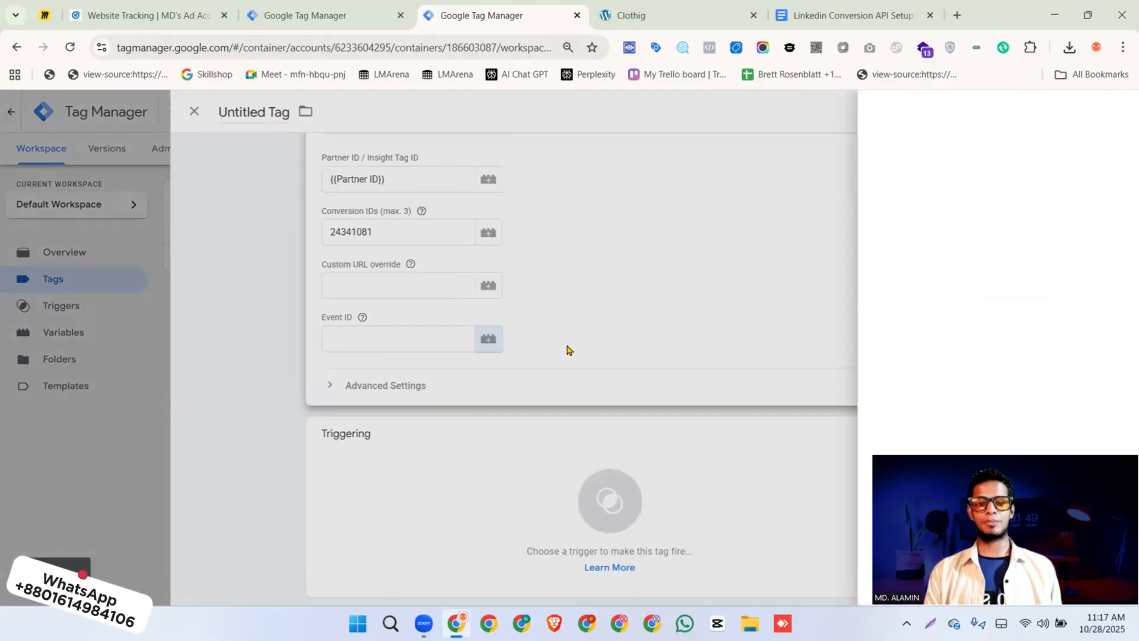
click(1115, 118)
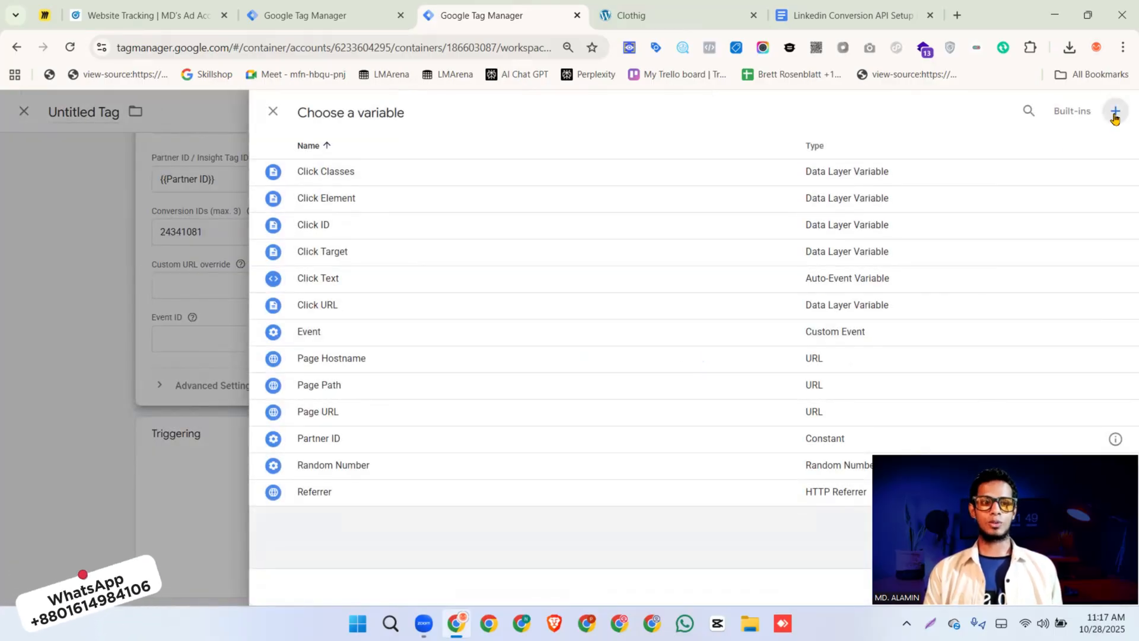
click(524, 234)
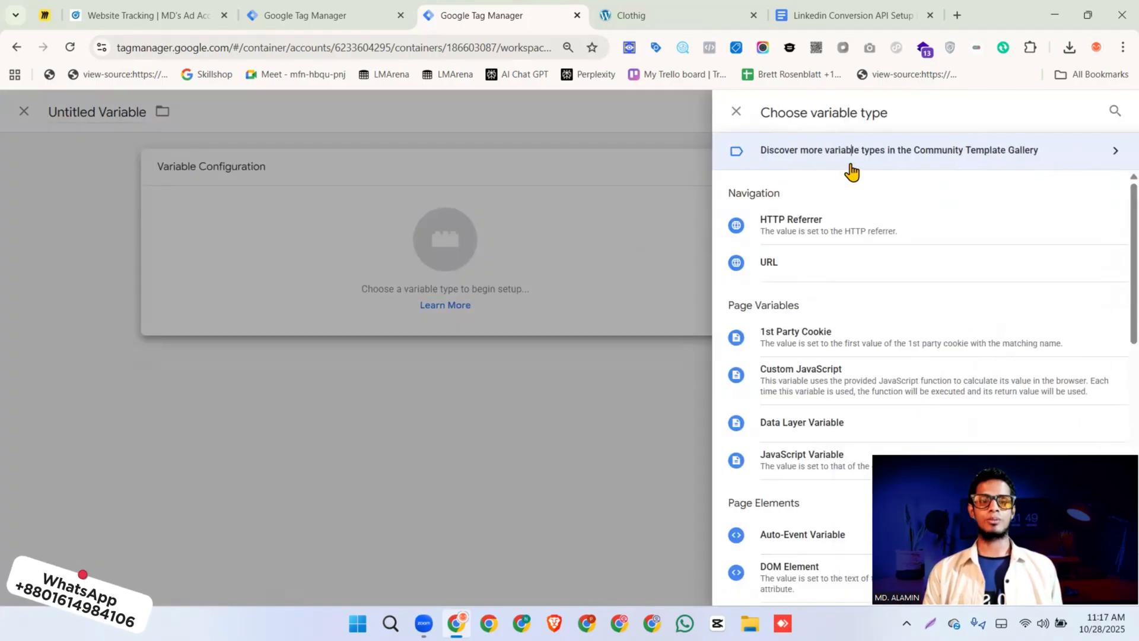
click(849, 173)
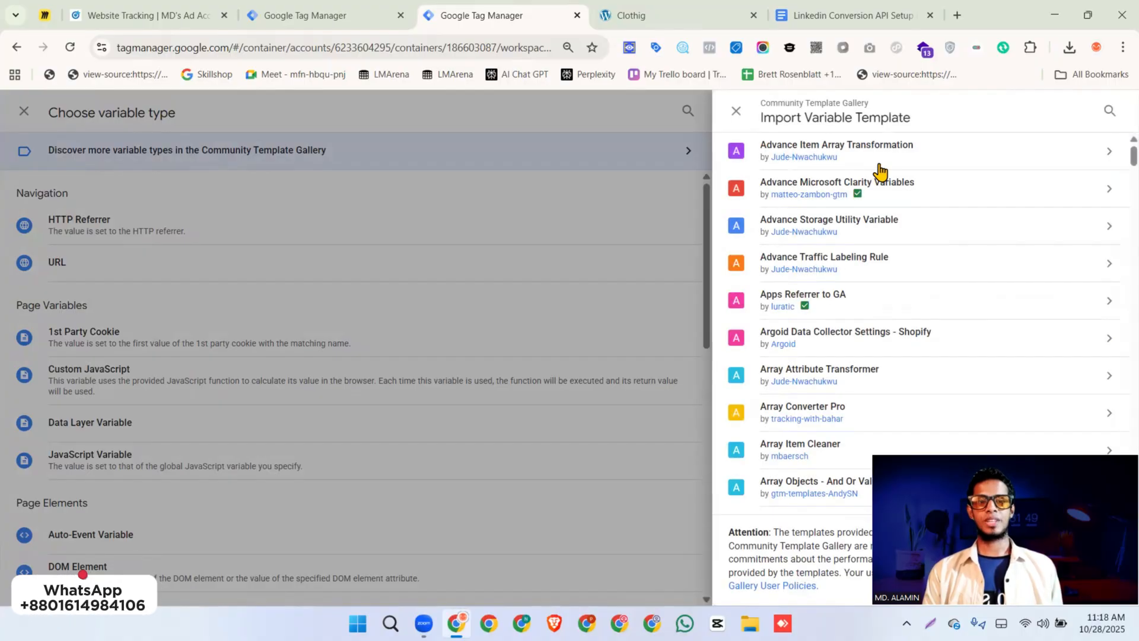
click(1108, 109)
text(event)
click(795, 261)
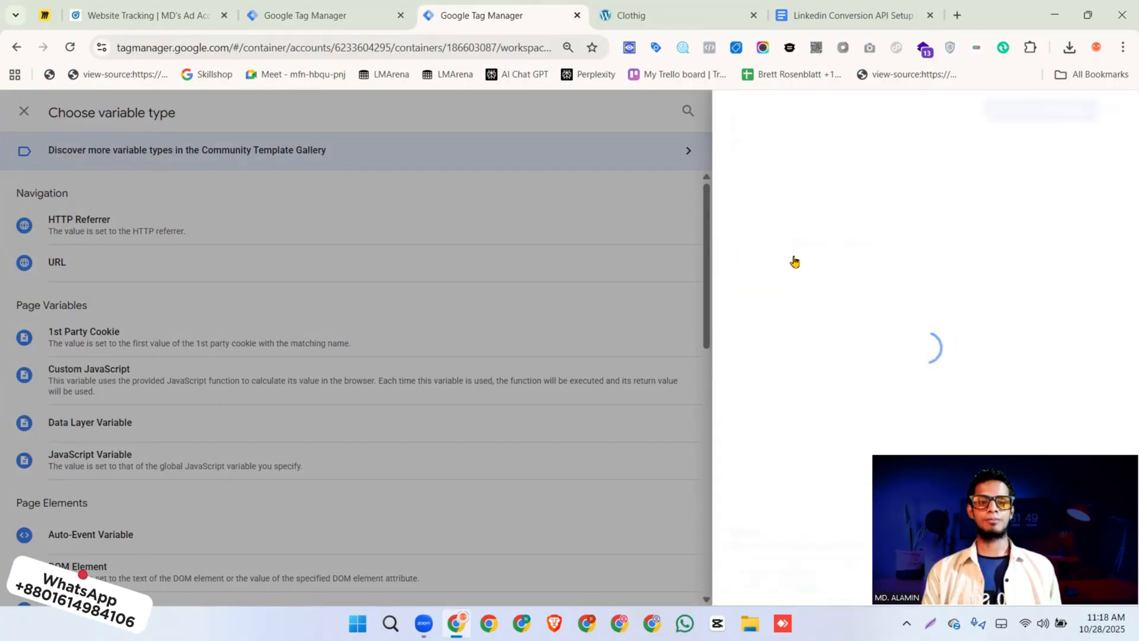
click(1014, 114)
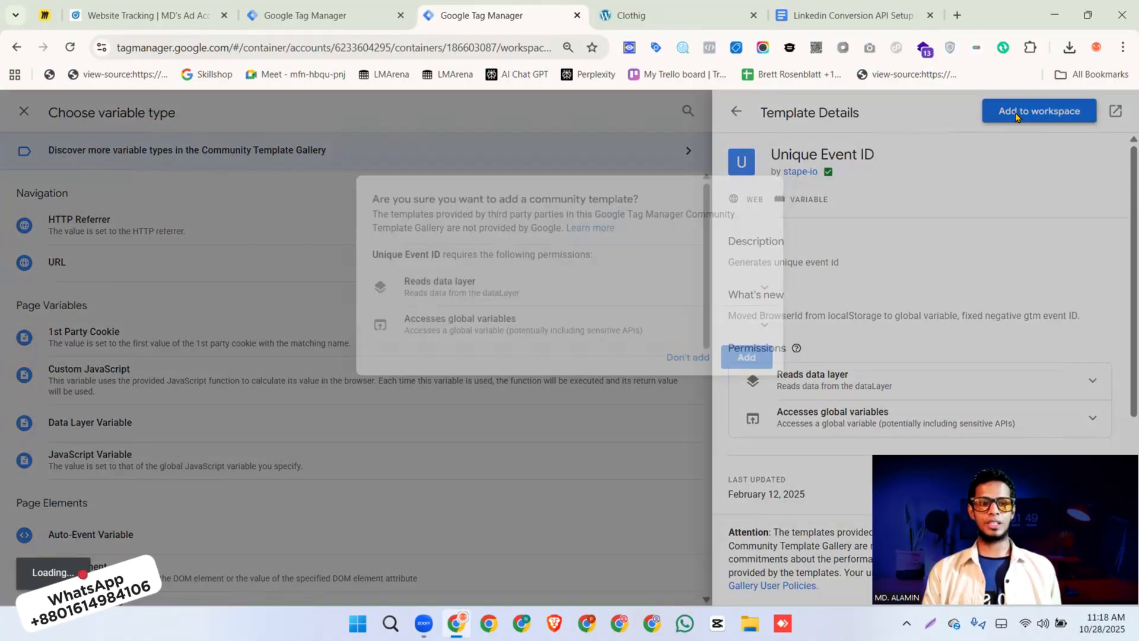
click(746, 357)
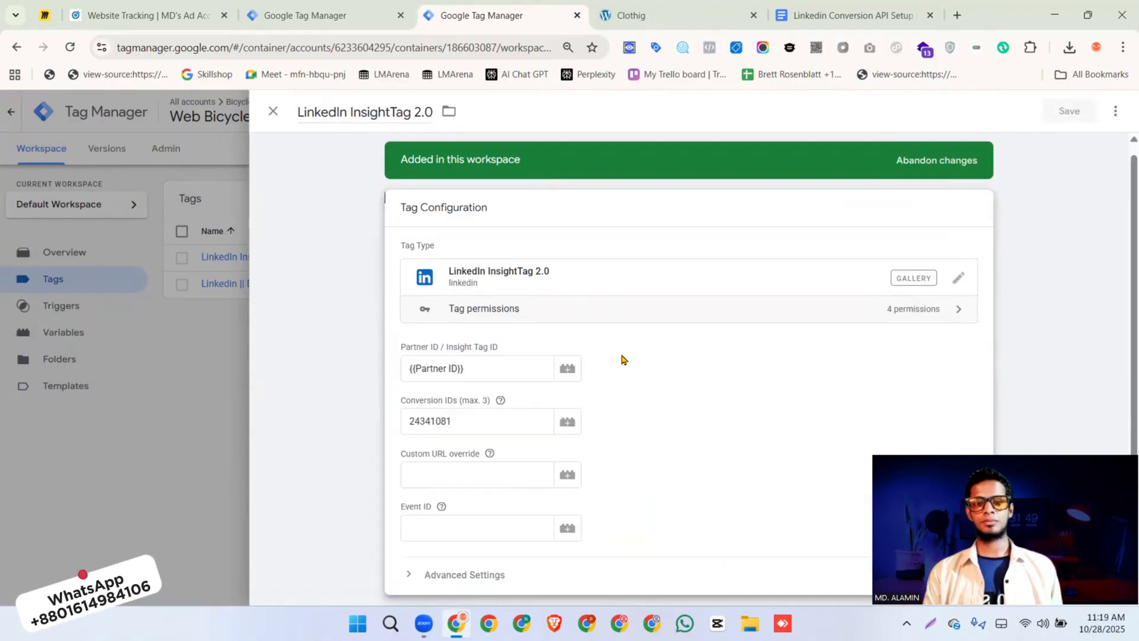
Start a new variable for the tag's Event ID field using the Unique Event ID variable type
scroll(500, 339, down, 3)
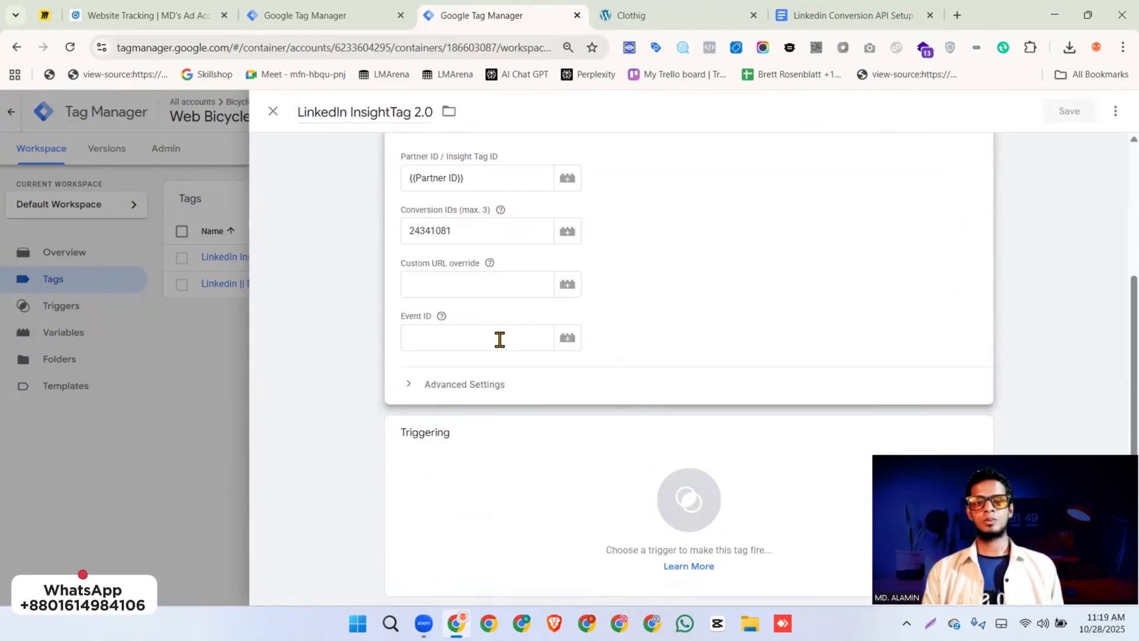
click(567, 338)
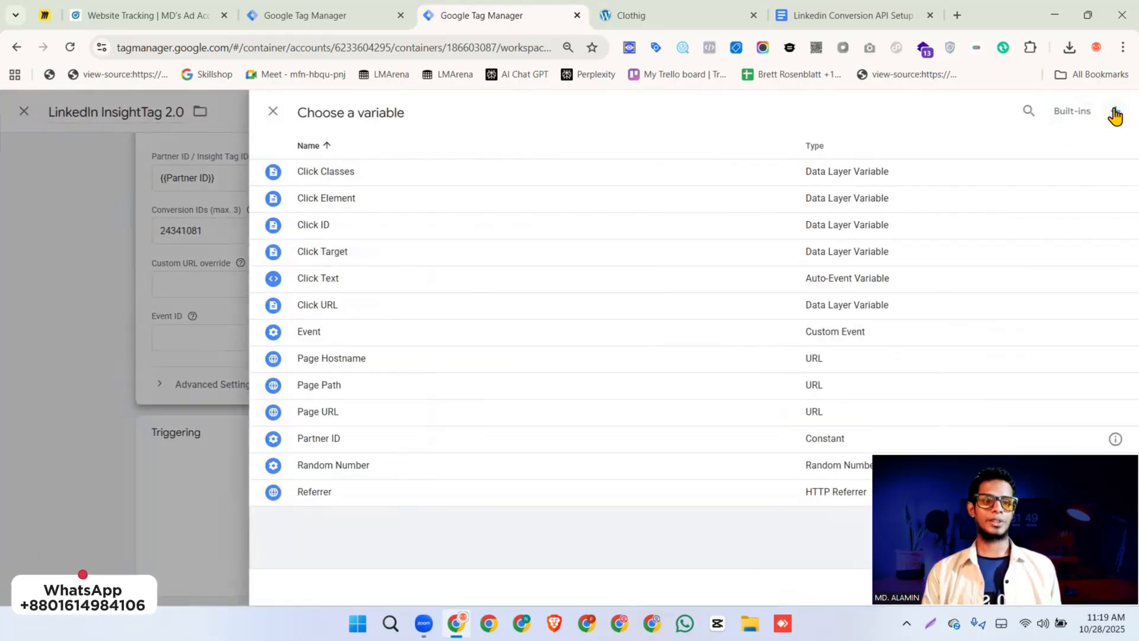
click(1115, 111)
click(780, 208)
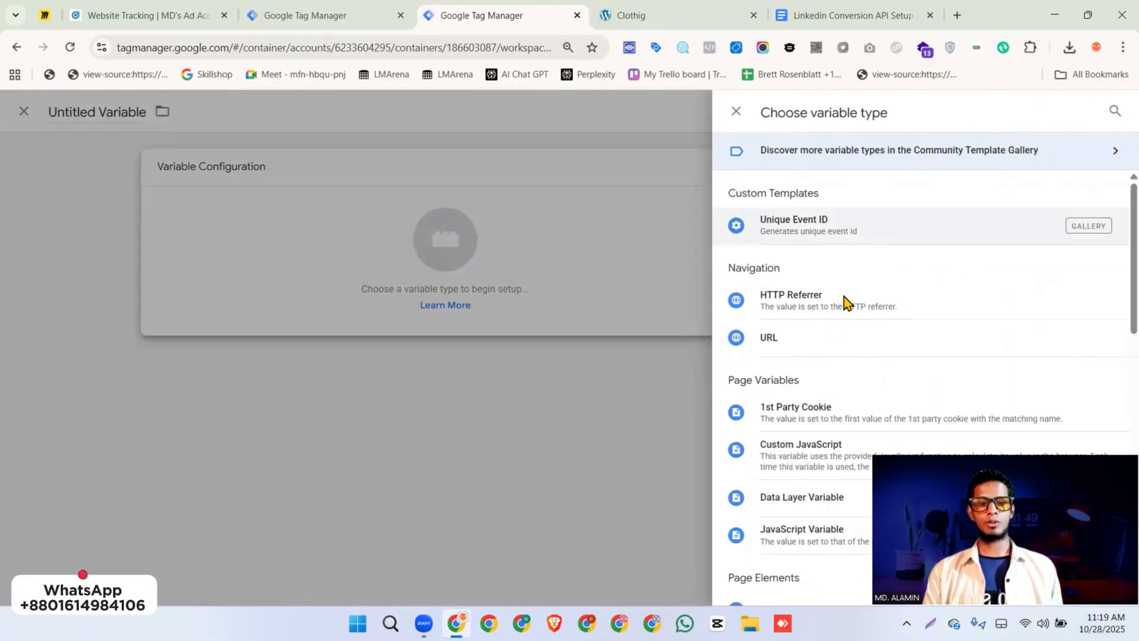
click(832, 234)
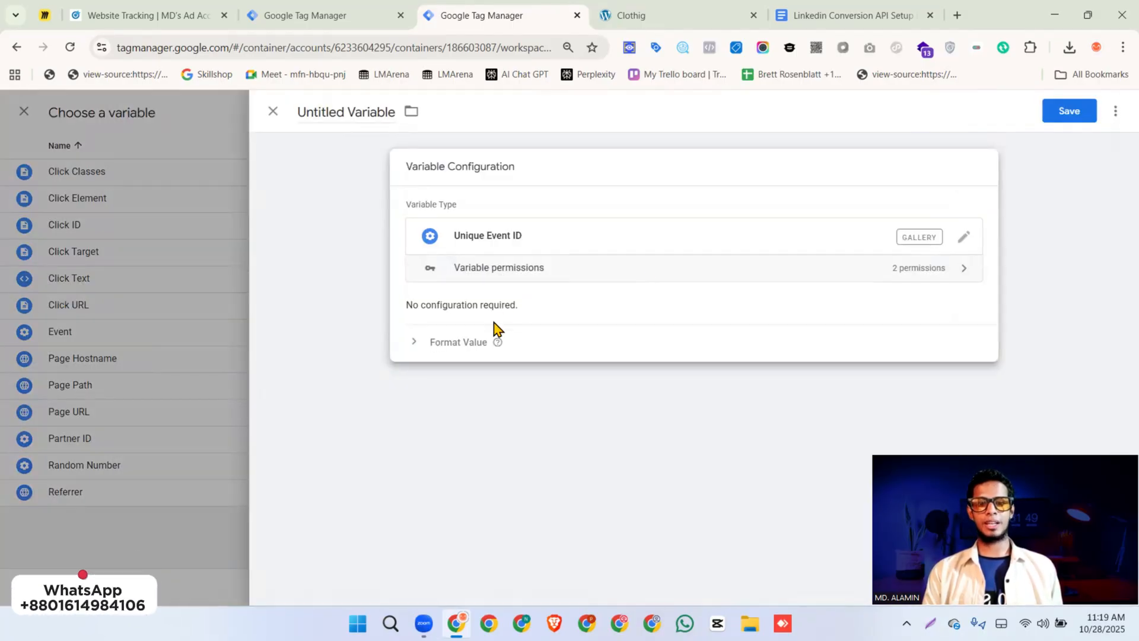
Name the variable Event ID and save it into the tag's Event ID field
click(361, 109)
text(Event OD)
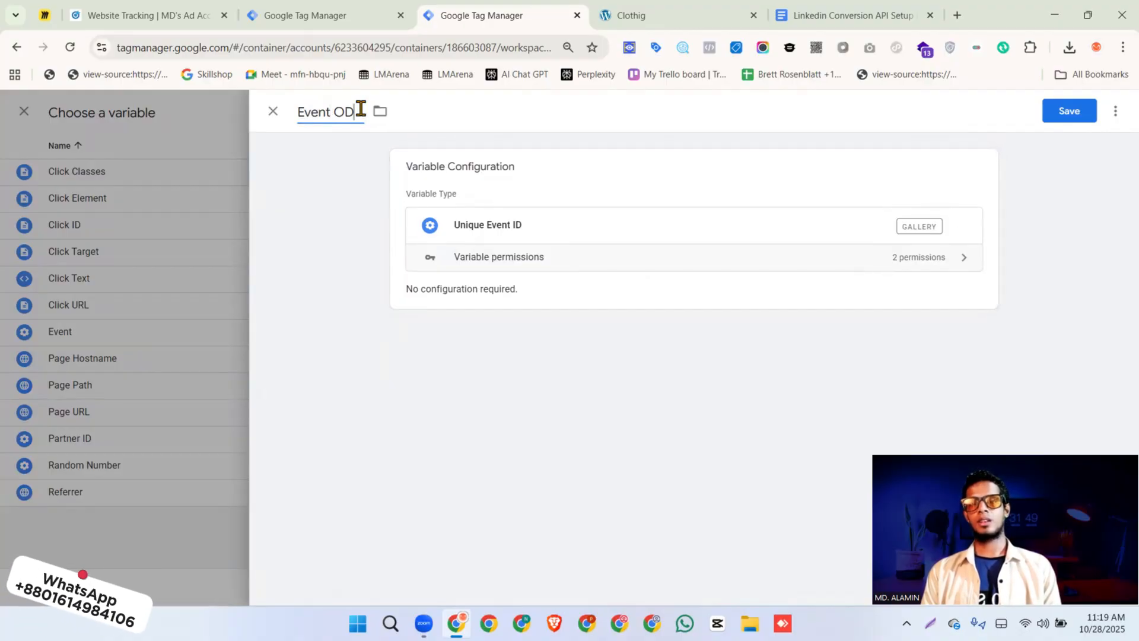
key(BackSpace)
key(BackSpace)
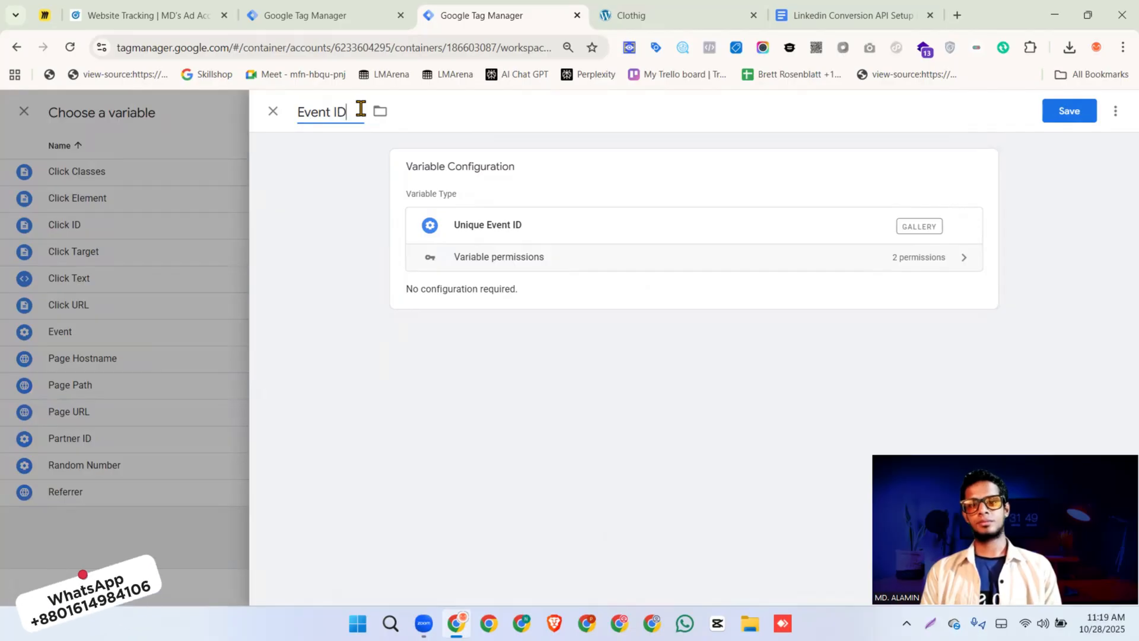
click(1069, 111)
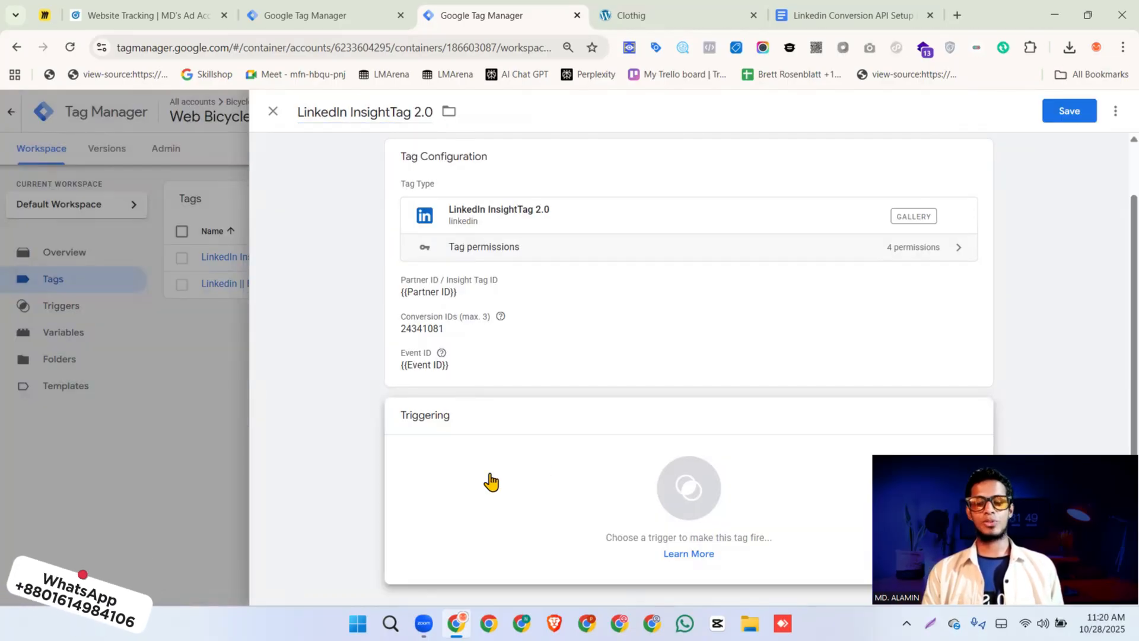
Start a new Custom Event trigger for the tag with the event name purchase, firing on all custom events
click(483, 481)
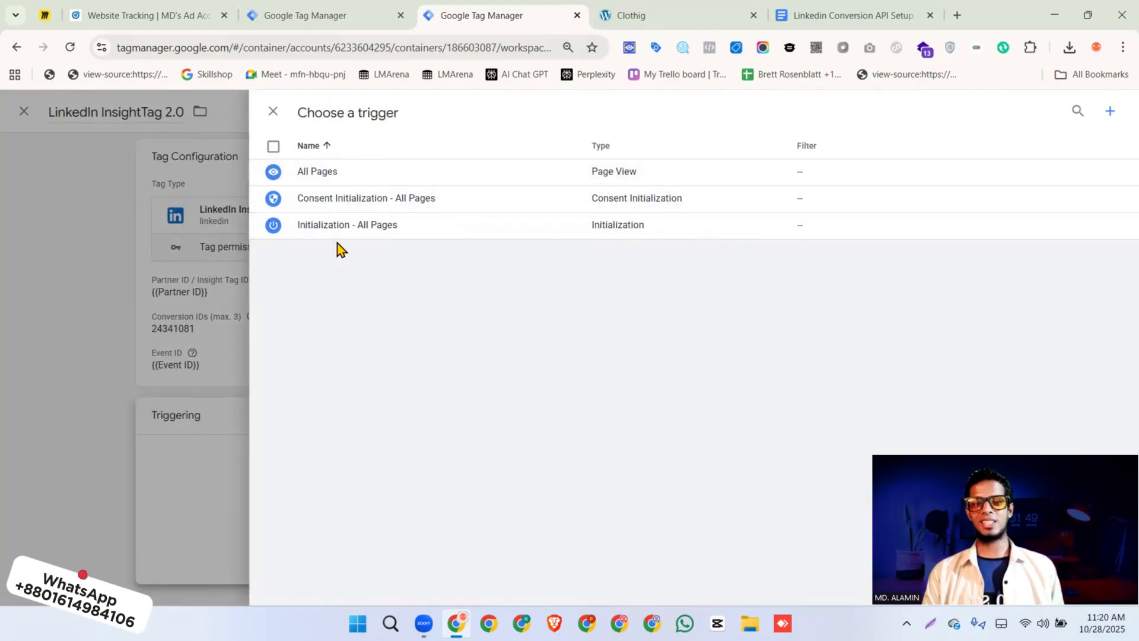
click(1110, 112)
click(509, 215)
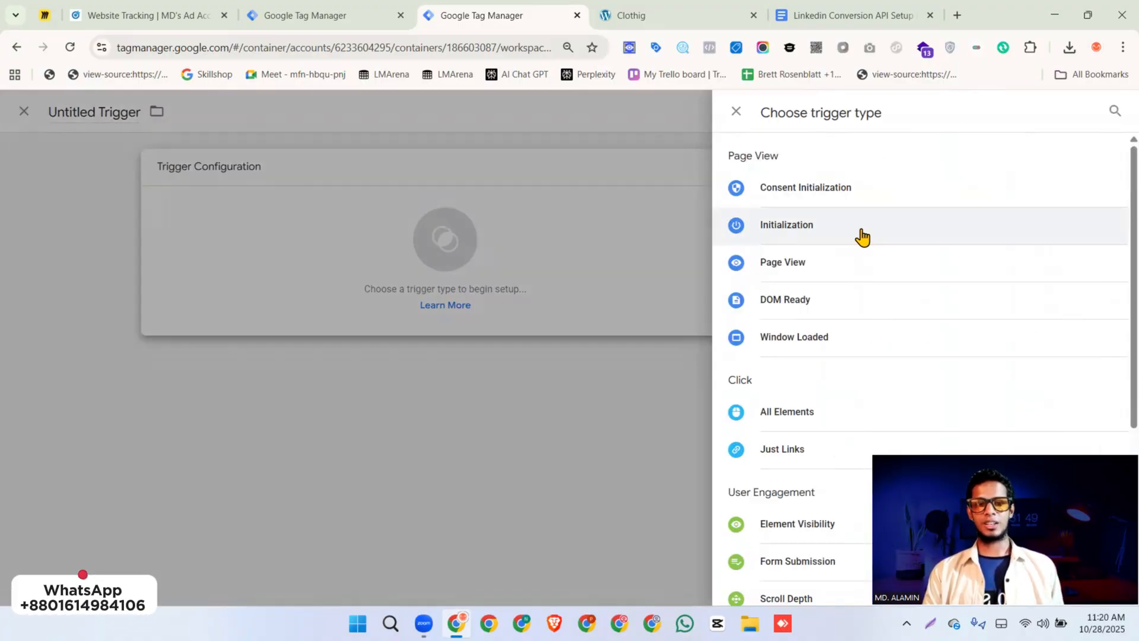
scroll(849, 279, down, 5)
click(780, 440)
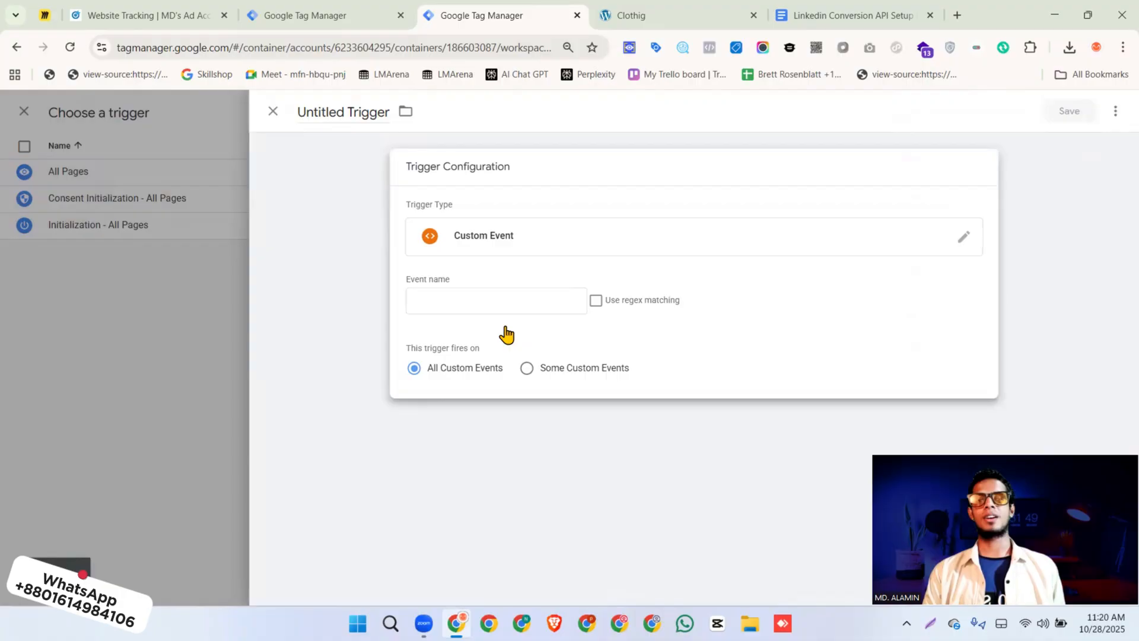
click(489, 302)
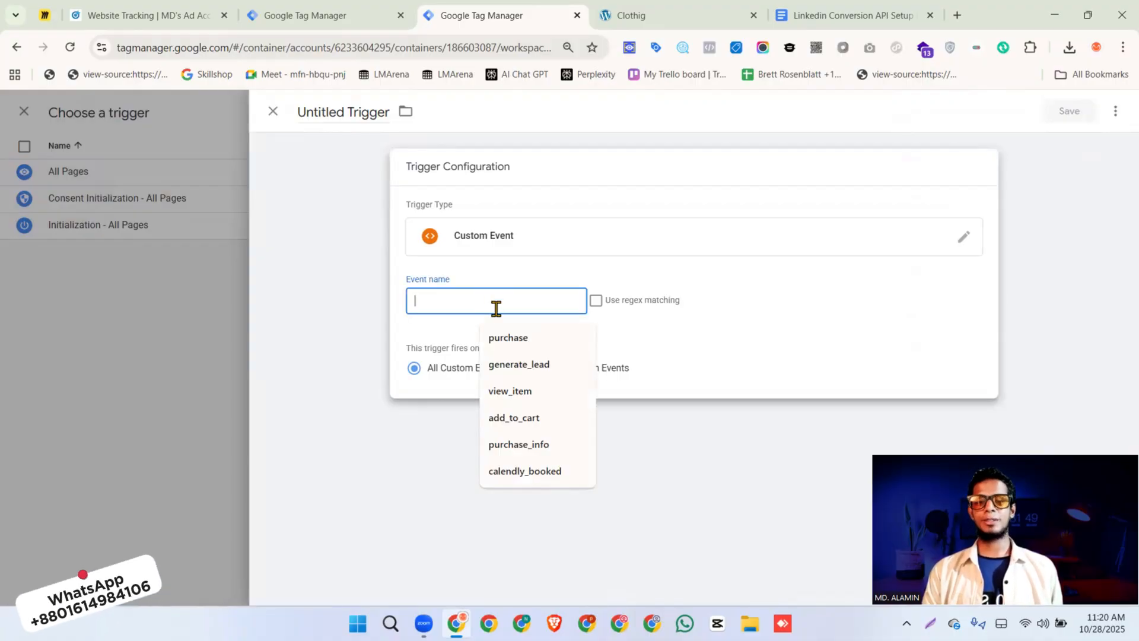
click(510, 336)
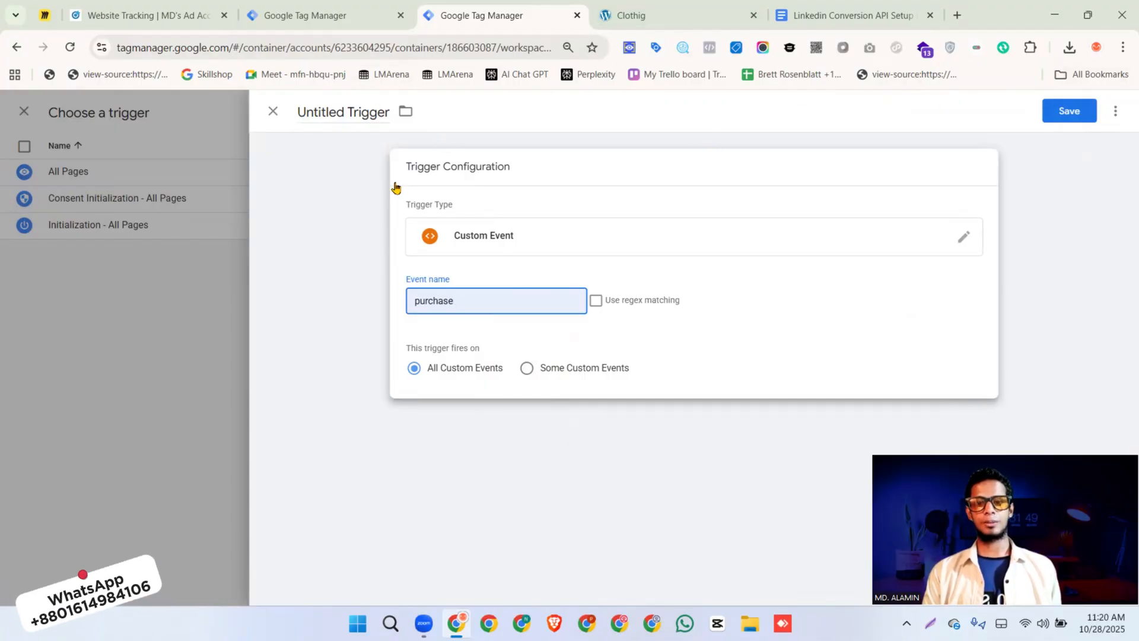
Name the trigger Purcahse and save it as the tag's firing trigger
click(317, 111)
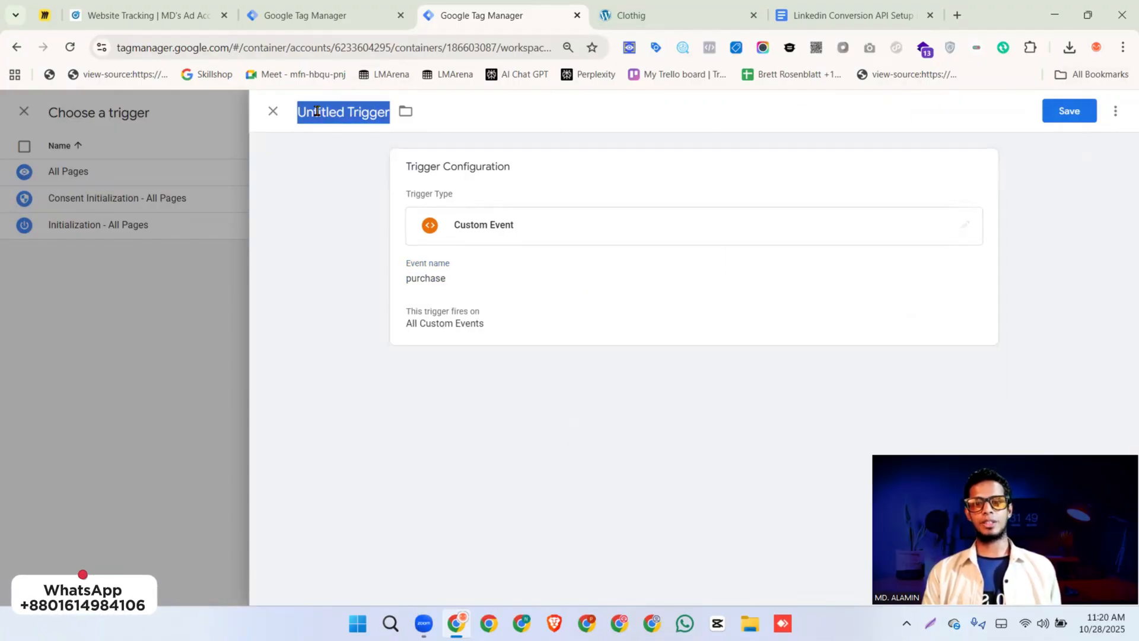
text(Purcahse)
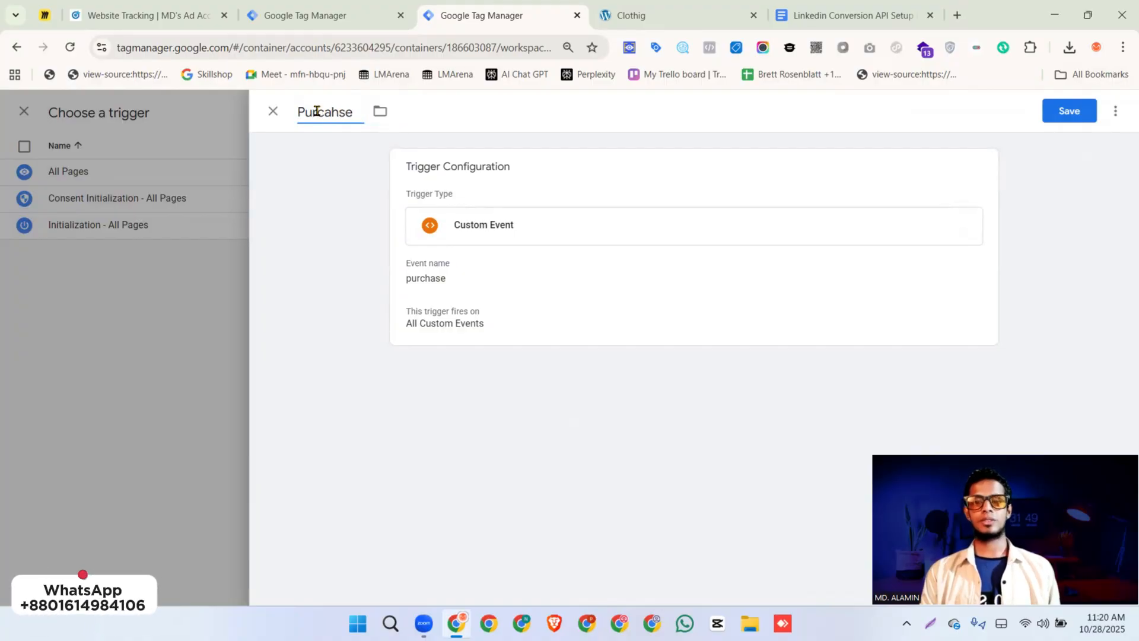
click(1062, 117)
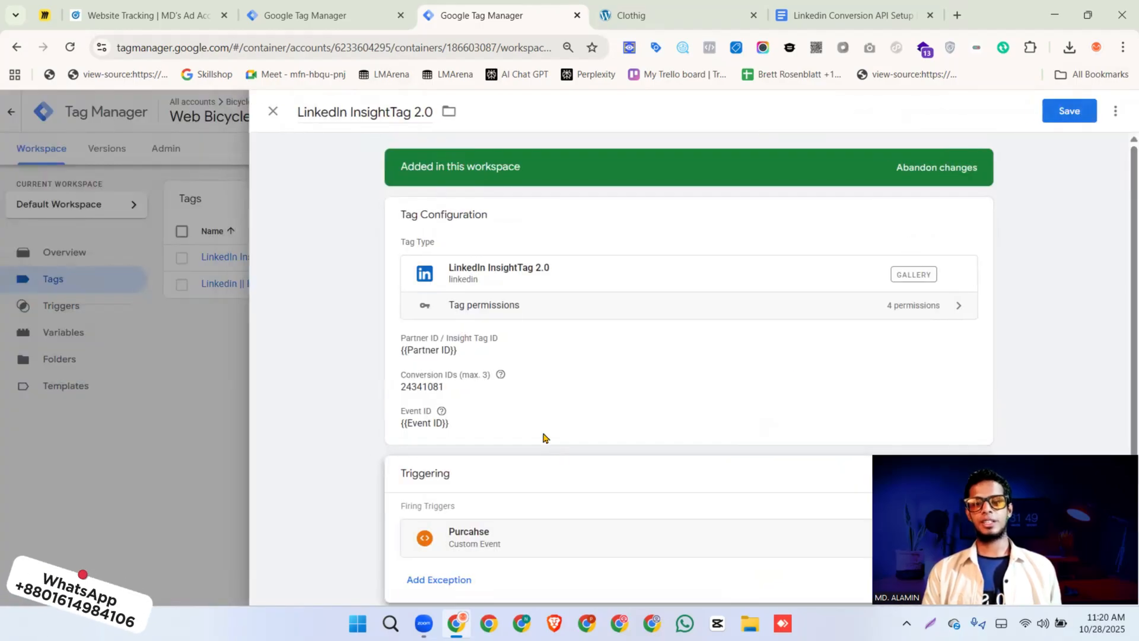
Rename the tag as LinkedIn || BS || Purchase and save it
click(386, 113)
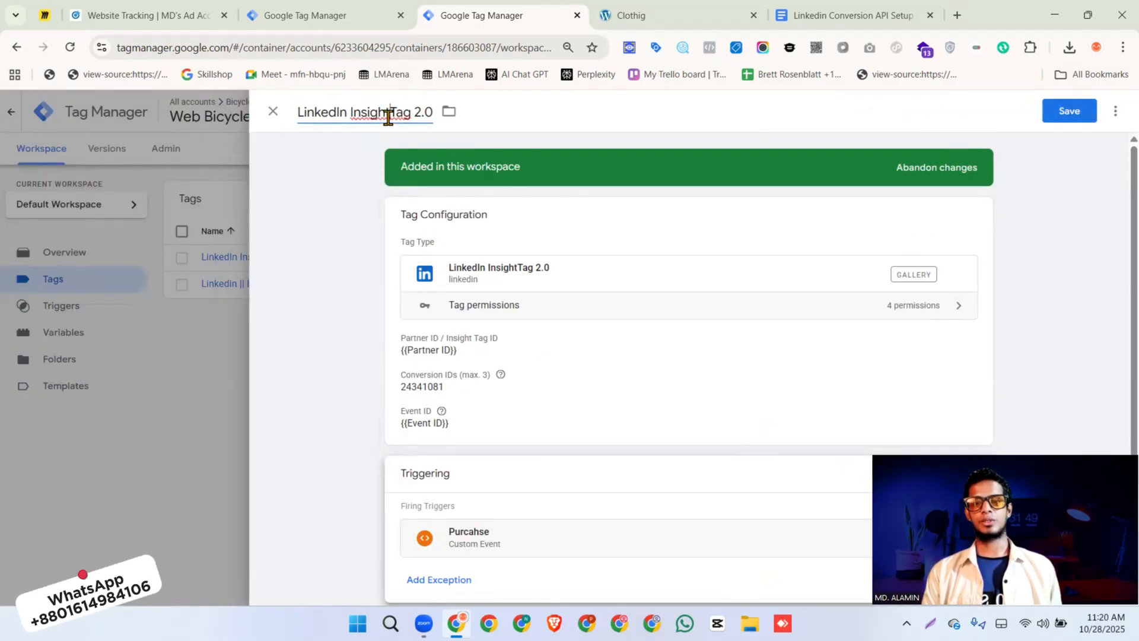
click(364, 115)
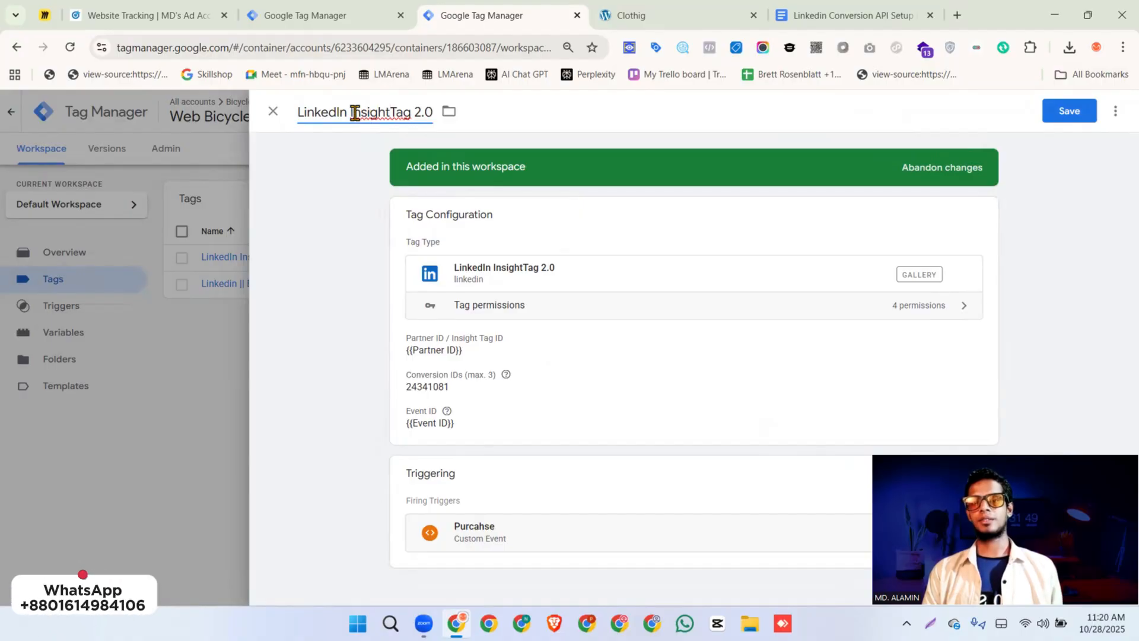
drag(351, 114, 475, 112)
key(BackSpace)
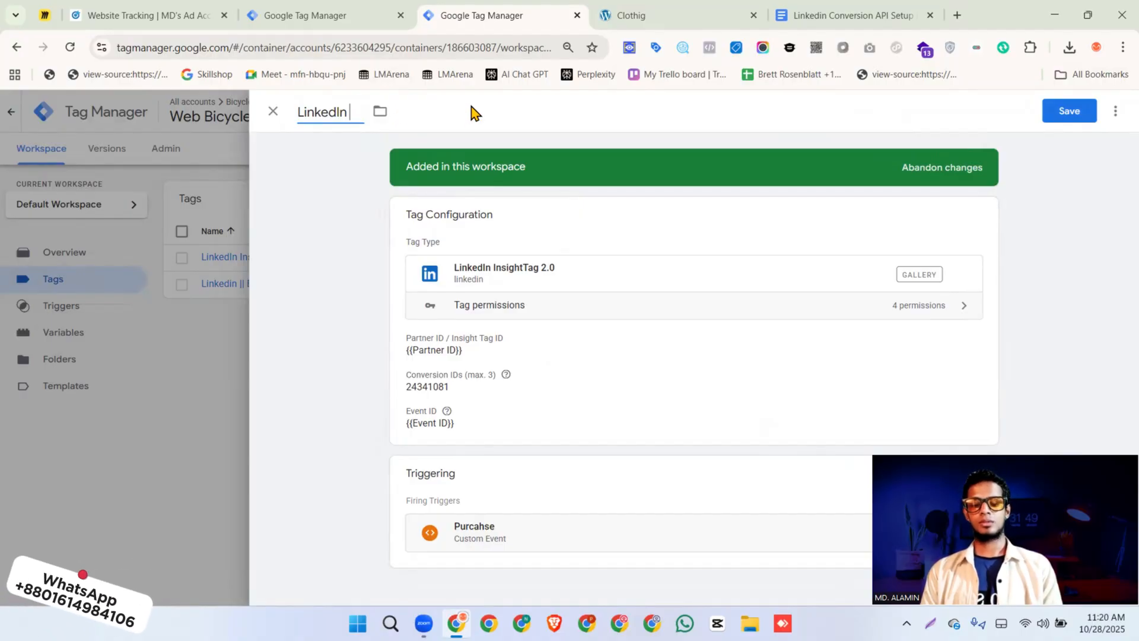
text(|| BS ||)
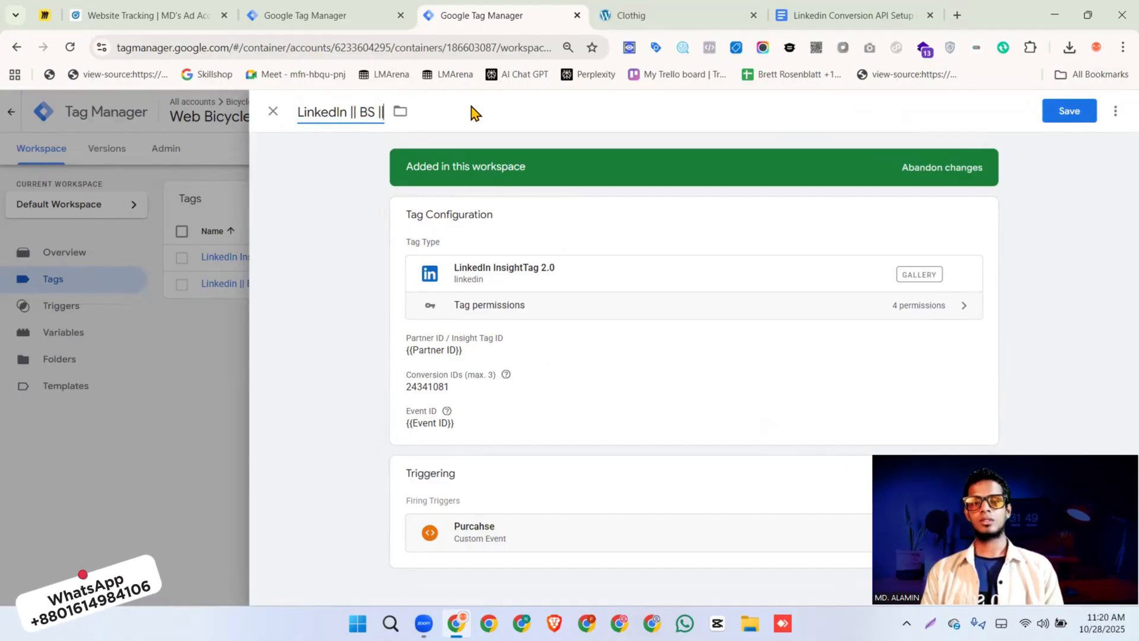
text( Purchase)
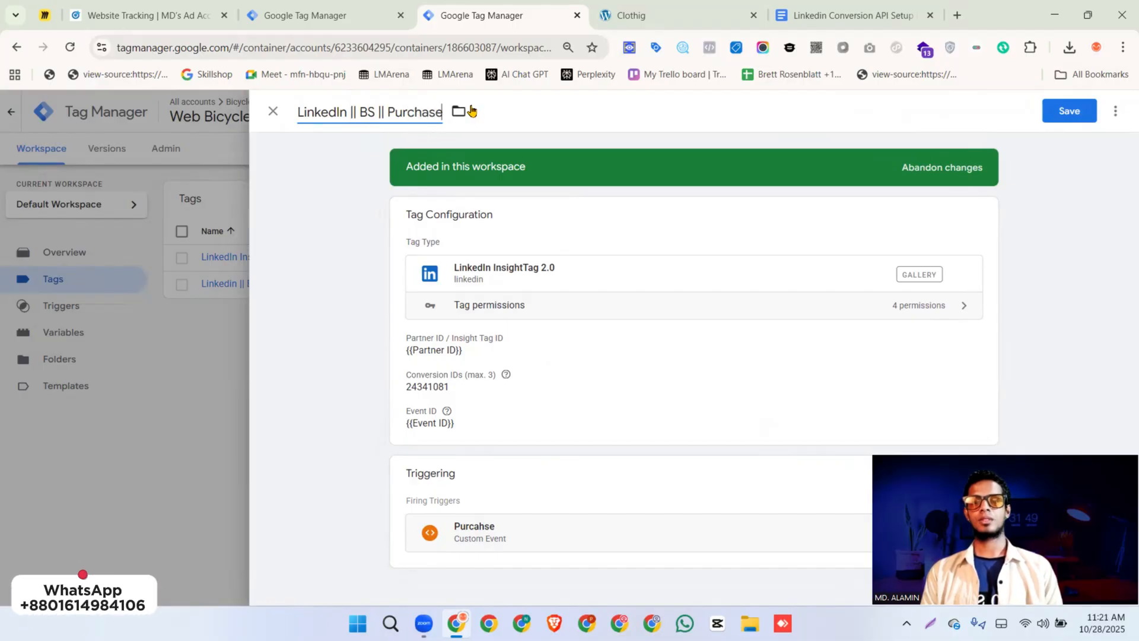
click(1077, 119)
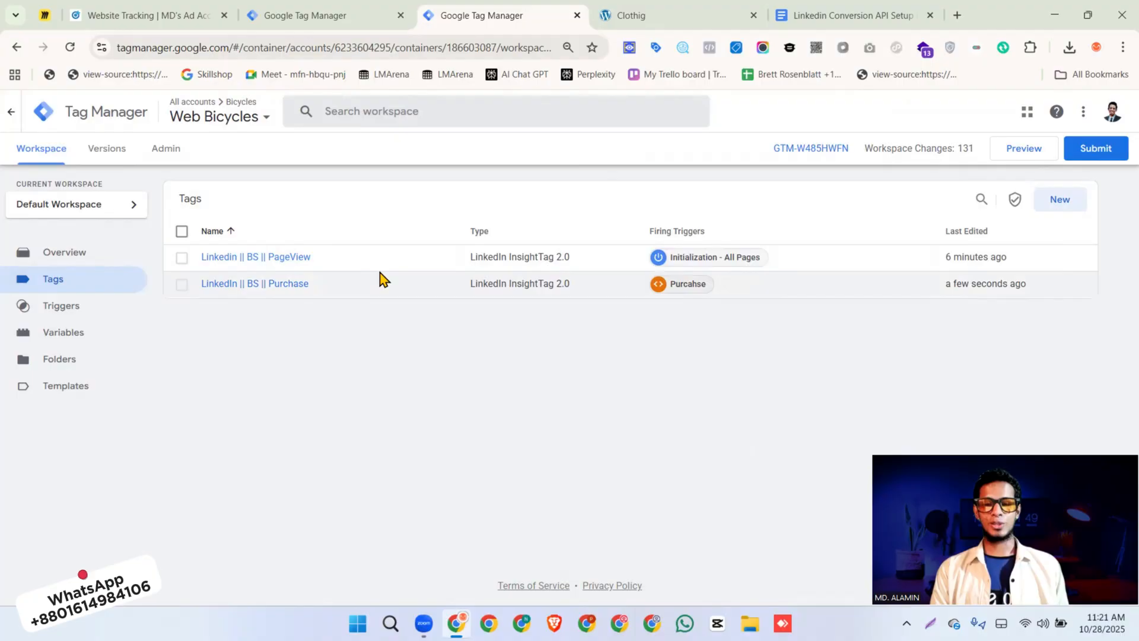
Switch to the Miro board and examine the Browser Side Tracking flow and the Web GTM part of the Server Side Tracking flow
click(47, 15)
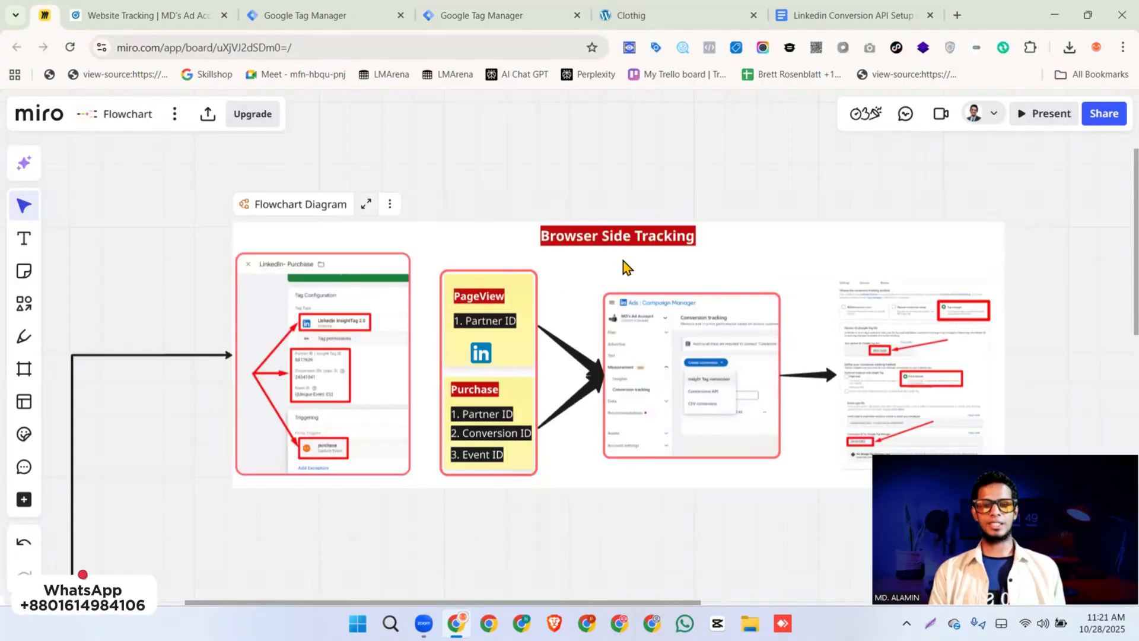
drag(518, 236, 716, 228)
click(569, 215)
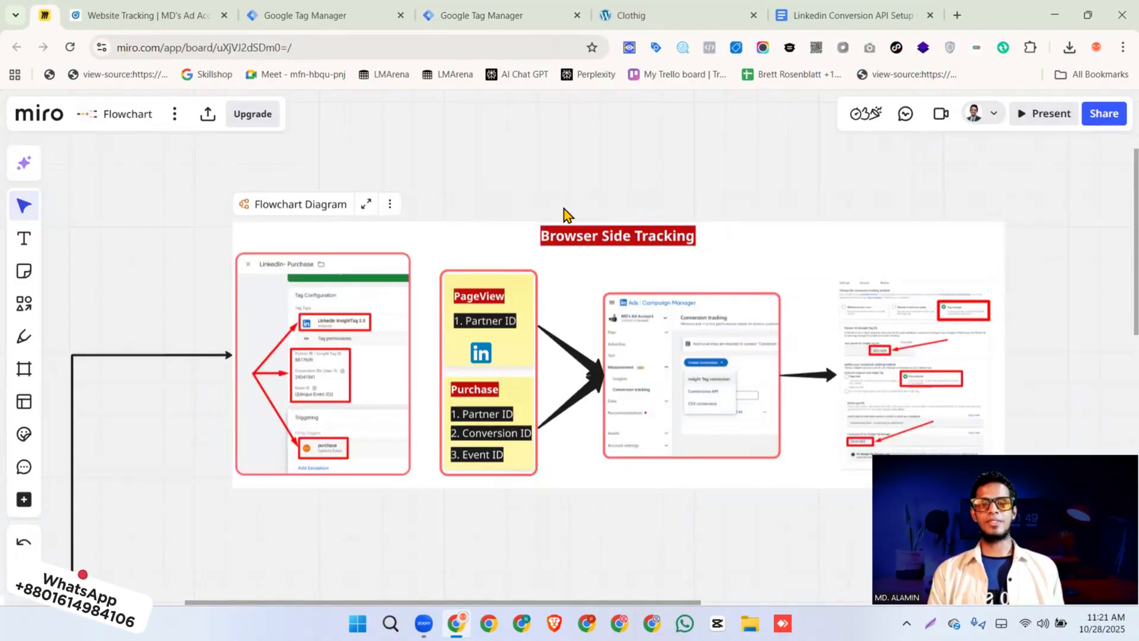
scroll(319, 244, down, 7)
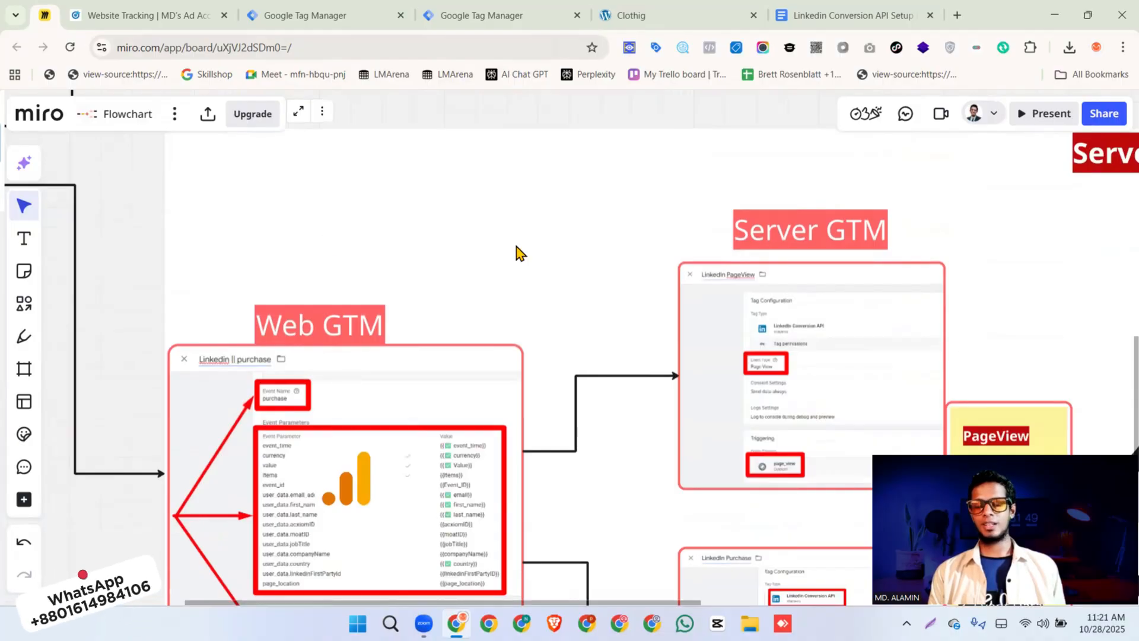
scroll(518, 250, down, 5)
scroll(684, 290, up, 2)
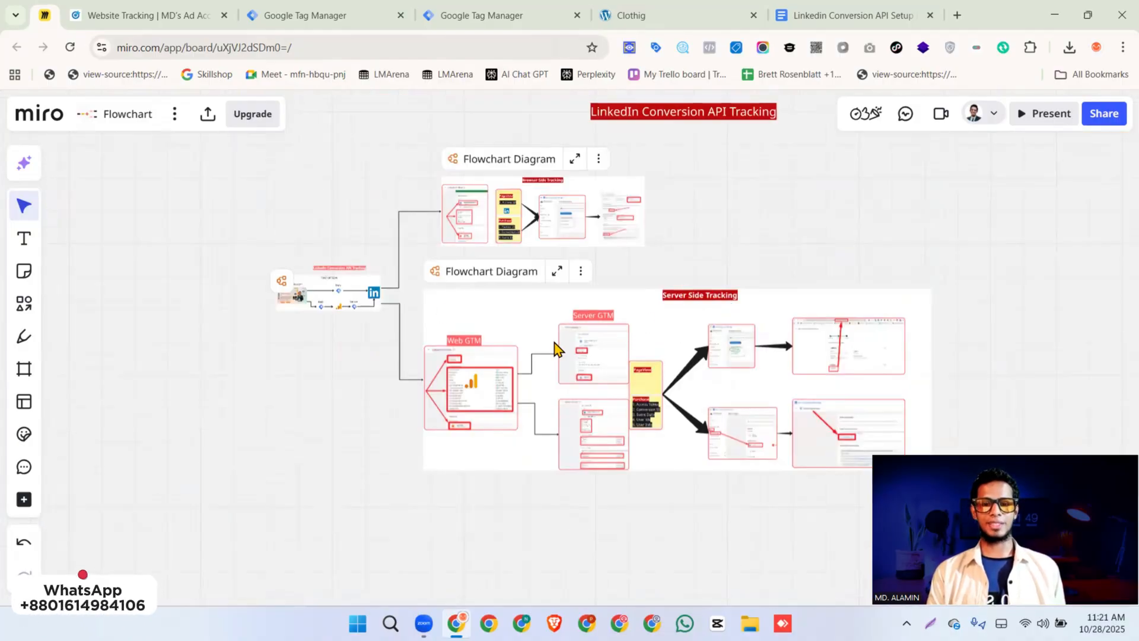
scroll(498, 375, up, 5)
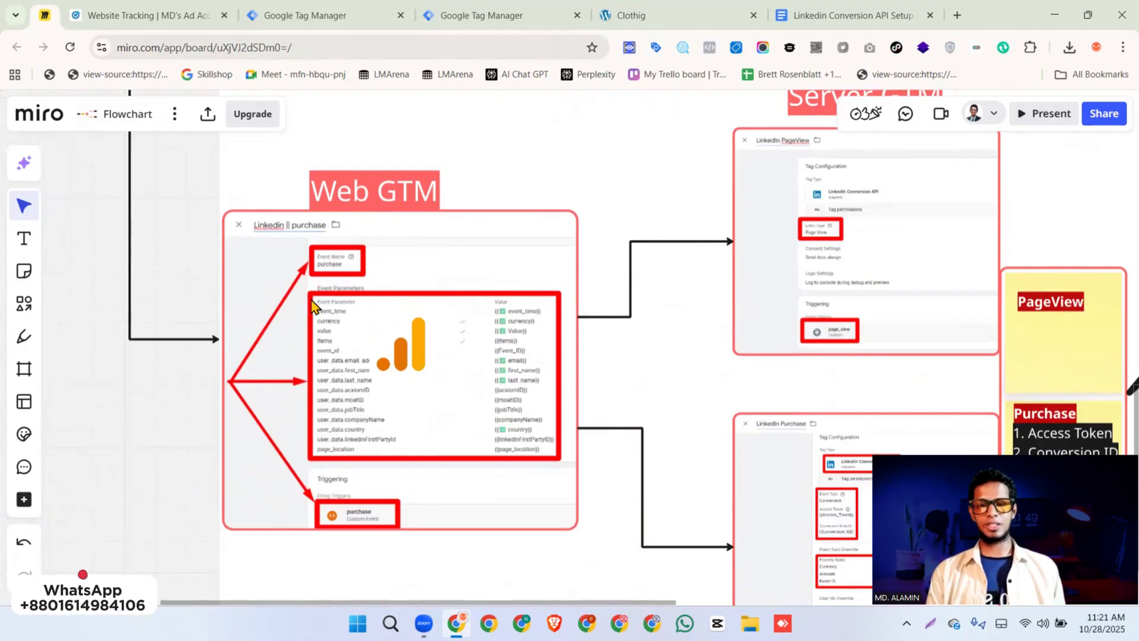
click(412, 362)
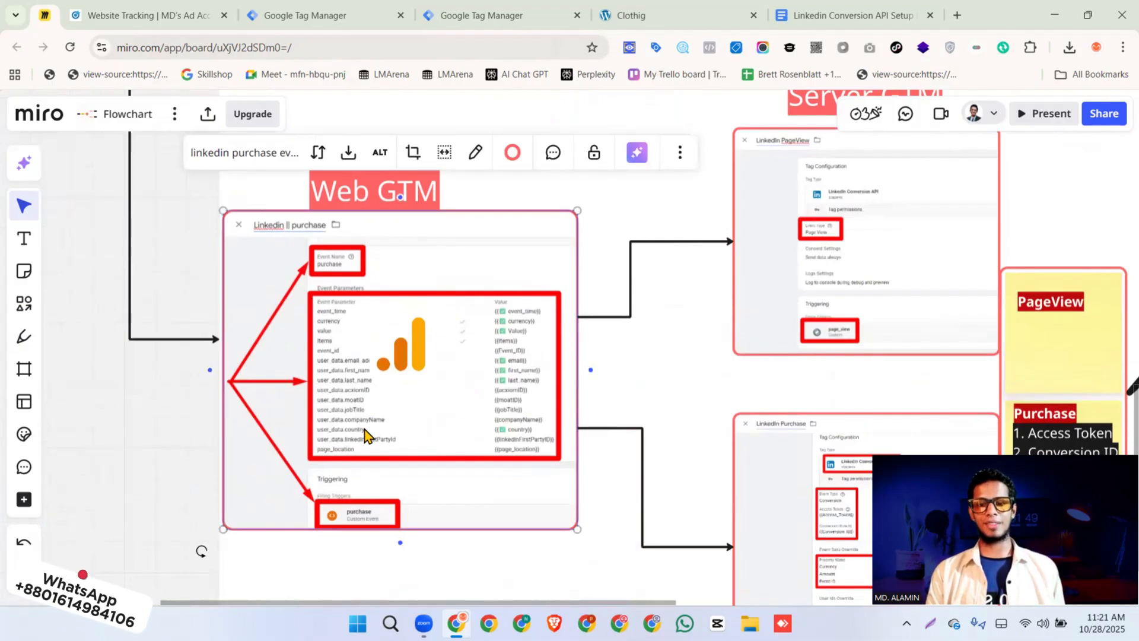
Switch to the Linkedin Conversion API Setup document and review the PageView parameters listed under Server Side Tracking
click(823, 18)
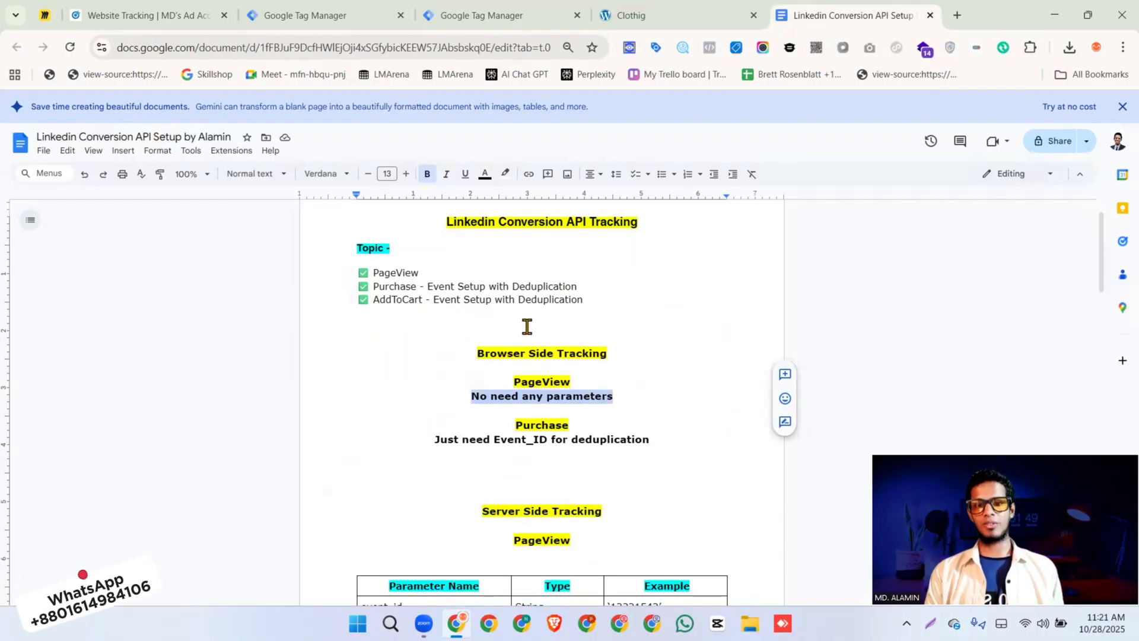
scroll(527, 326, down, 5)
scroll(517, 218, up, 1)
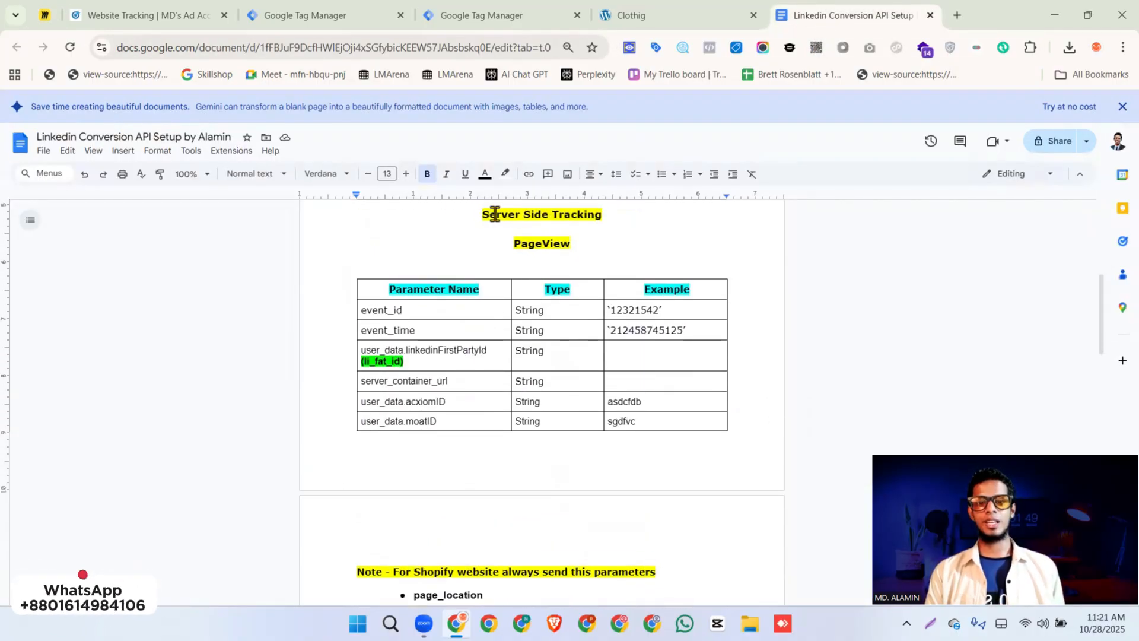
drag(495, 214, 597, 211)
double_click(543, 245)
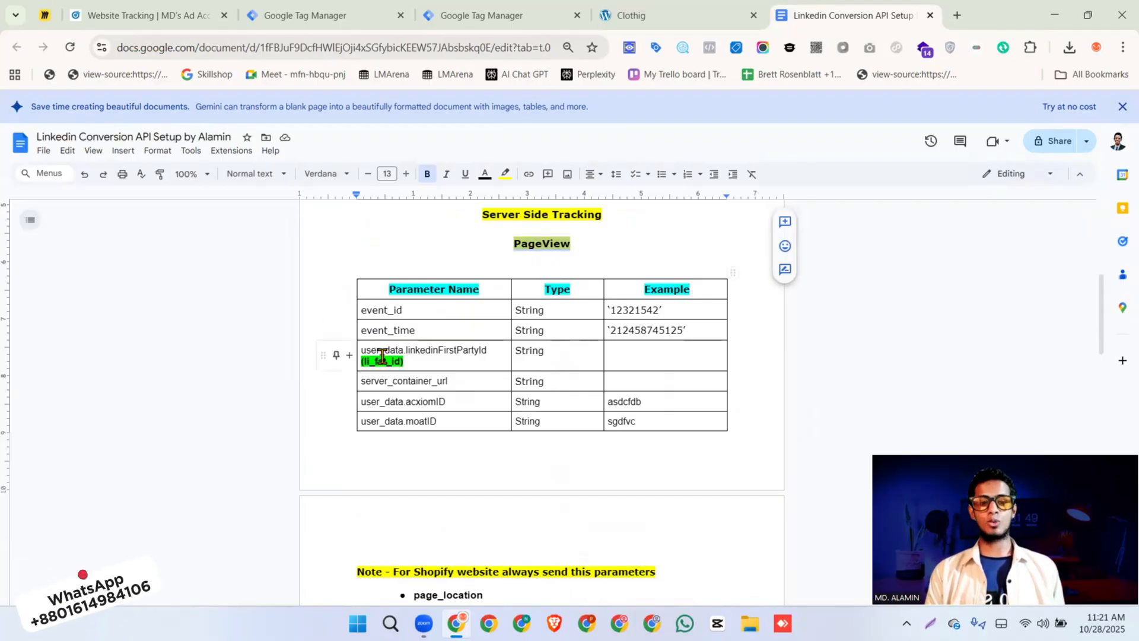
click(327, 15)
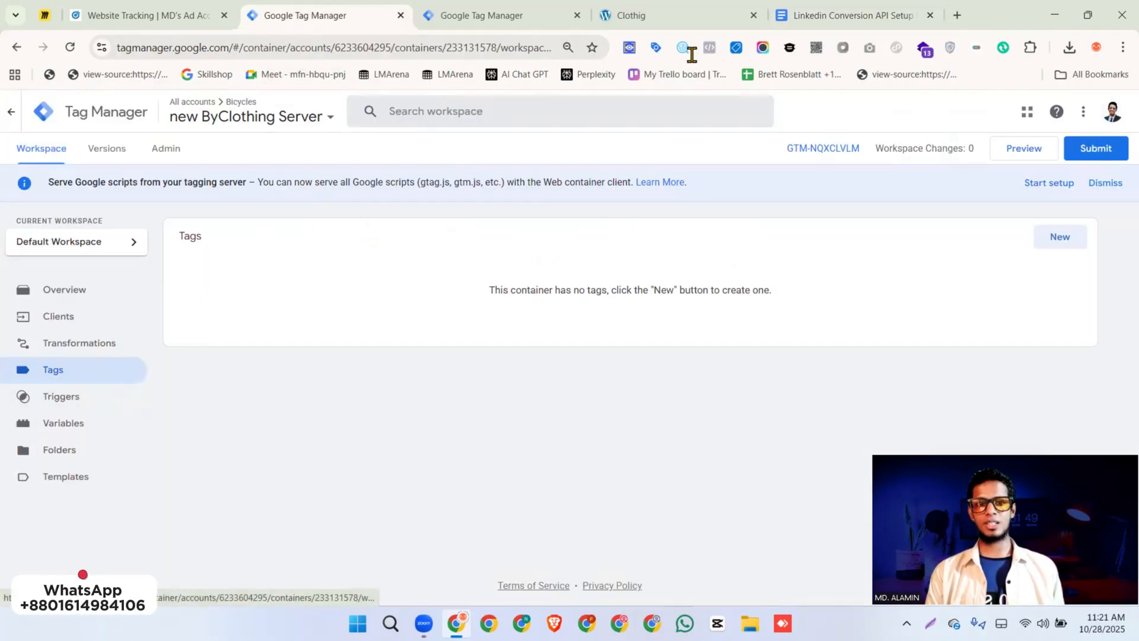
click(852, 15)
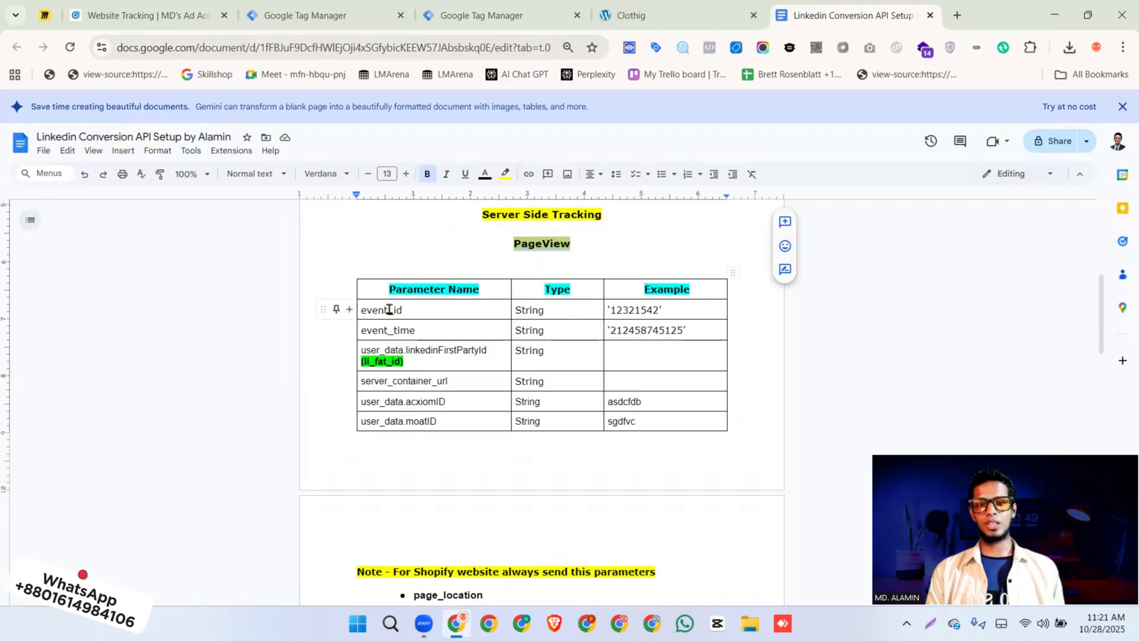
click(394, 350)
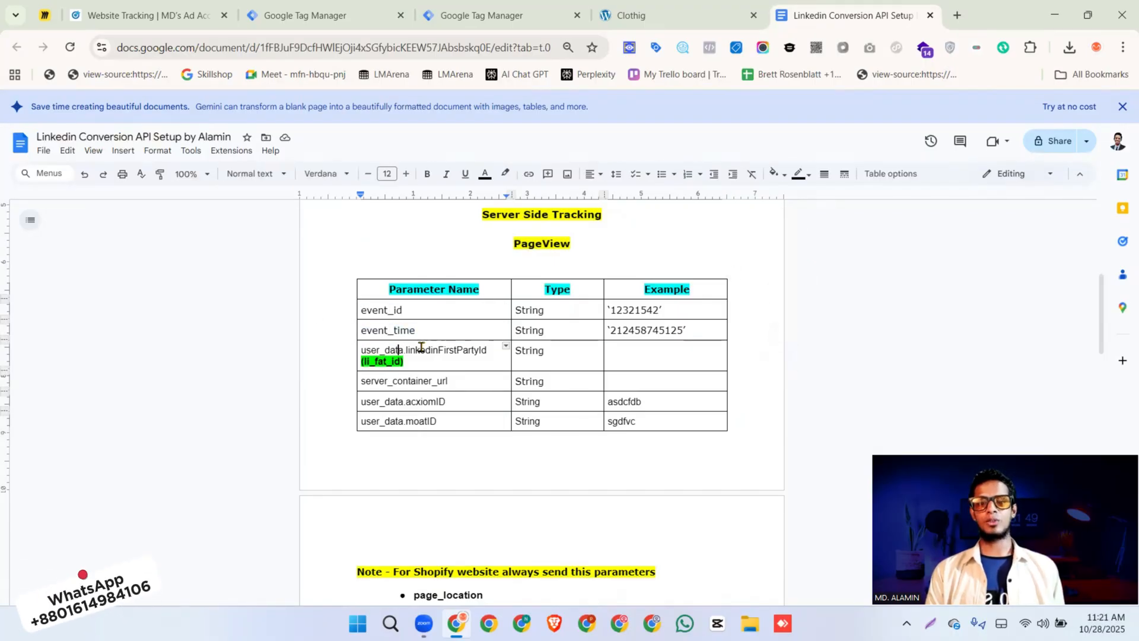
double_click(452, 352)
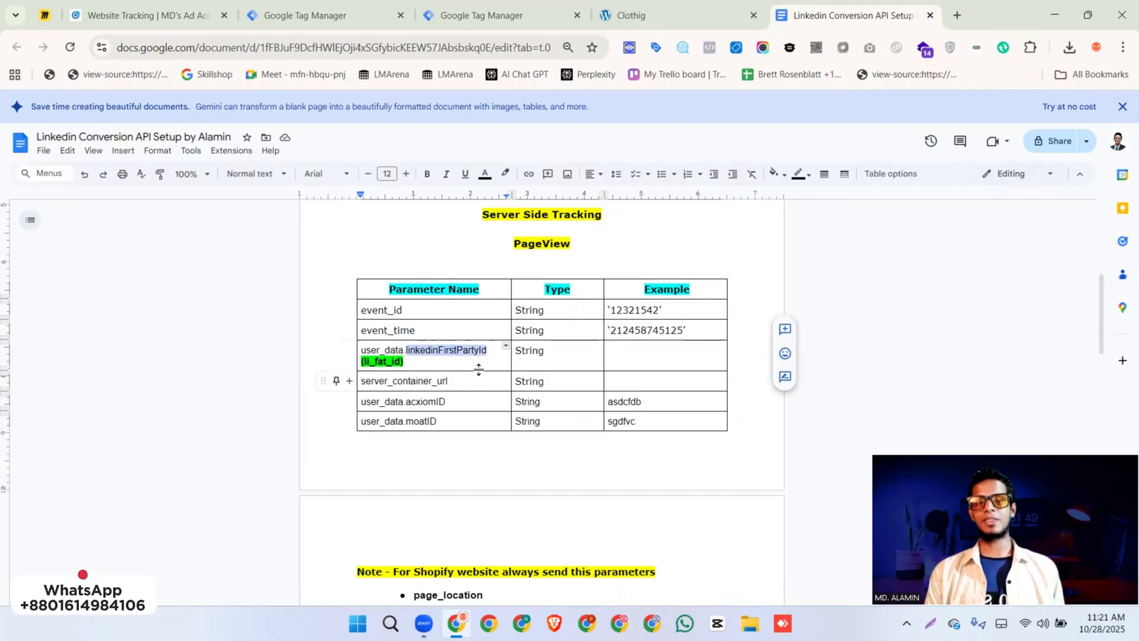
double_click(416, 384)
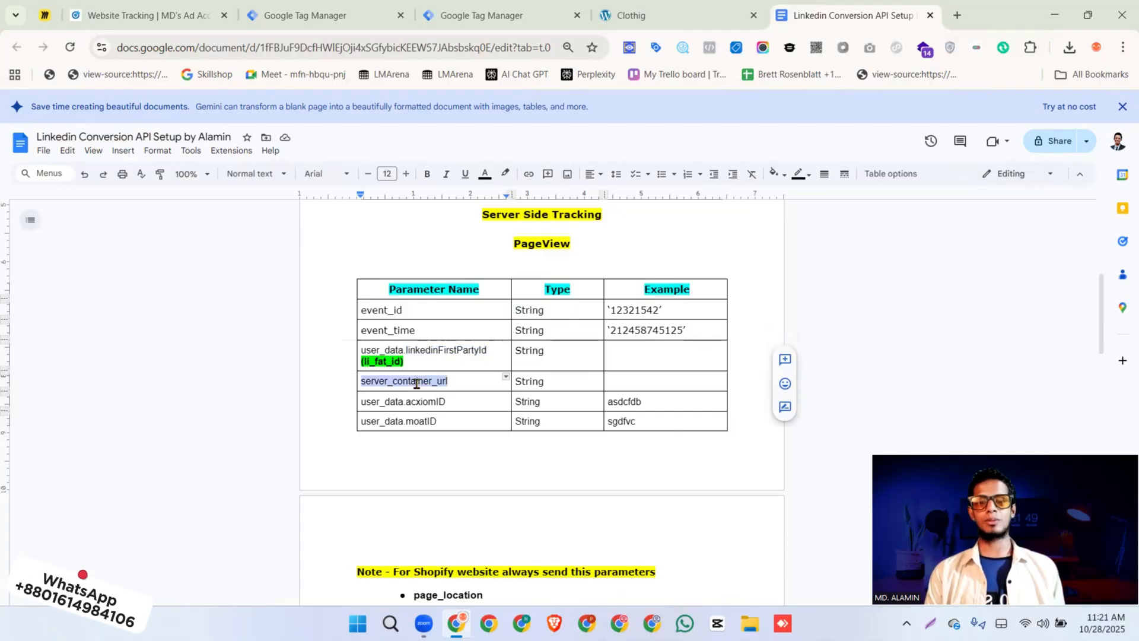
Examine the Purchase parameter table, including the items array, and return to the PageView parameters under Server Side Tracking
scroll(510, 396, down, 6)
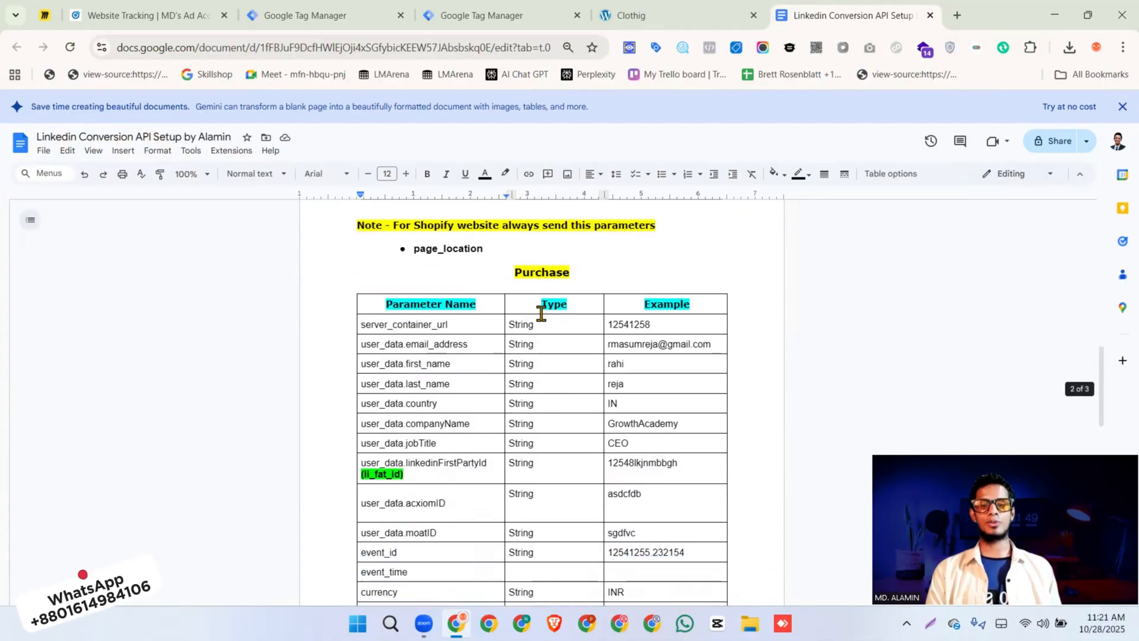
double_click(542, 273)
scroll(445, 463, down, 3)
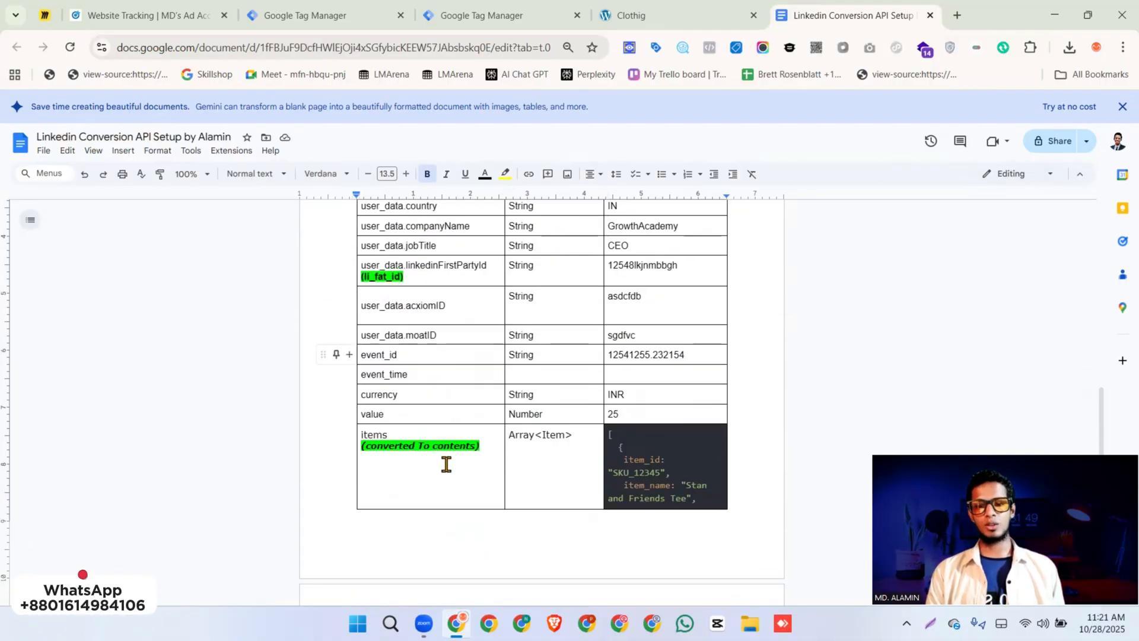
scroll(449, 449, up, 5)
scroll(449, 449, down, 3)
scroll(449, 449, up, 10)
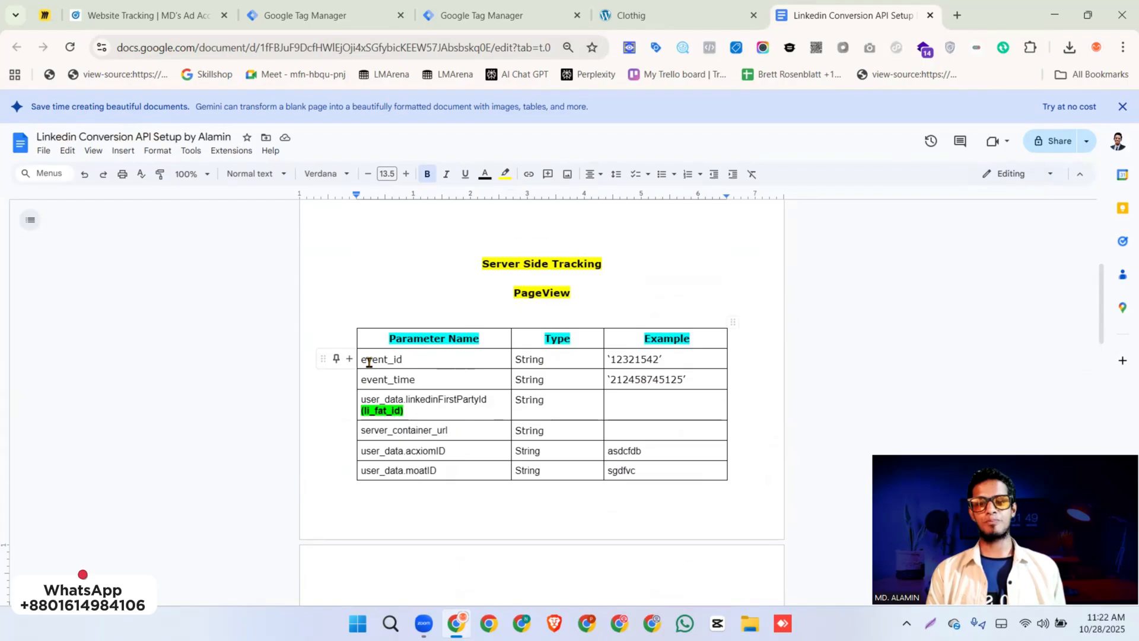
double_click(553, 292)
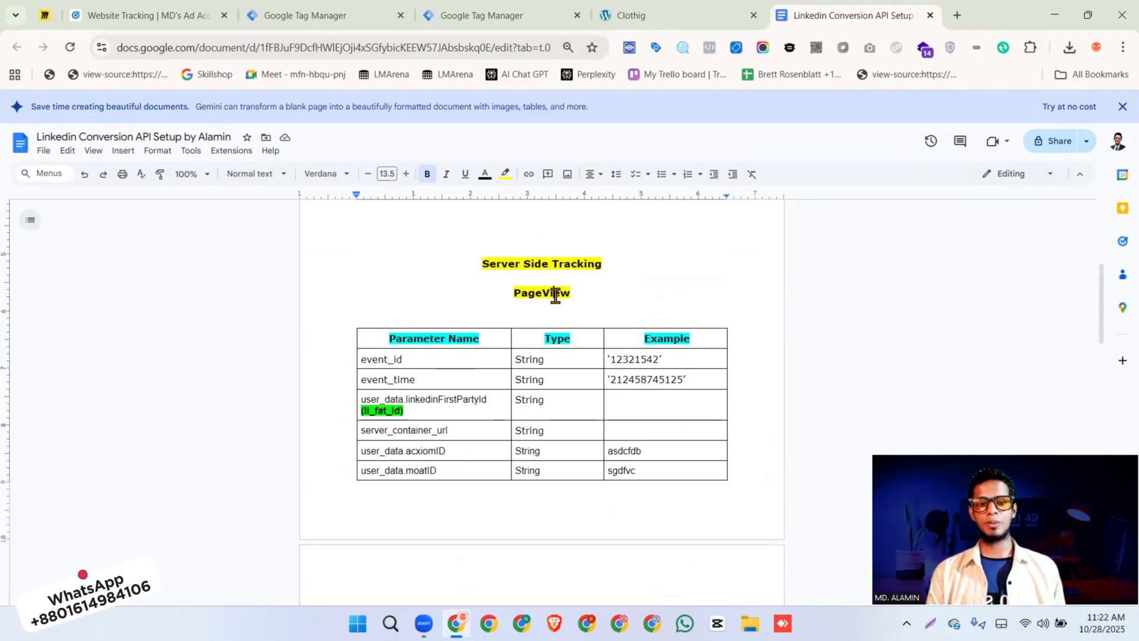
Switch to the new ByClothing Server container, inspect the server container URL in its container settings, and return to the workspace
click(313, 18)
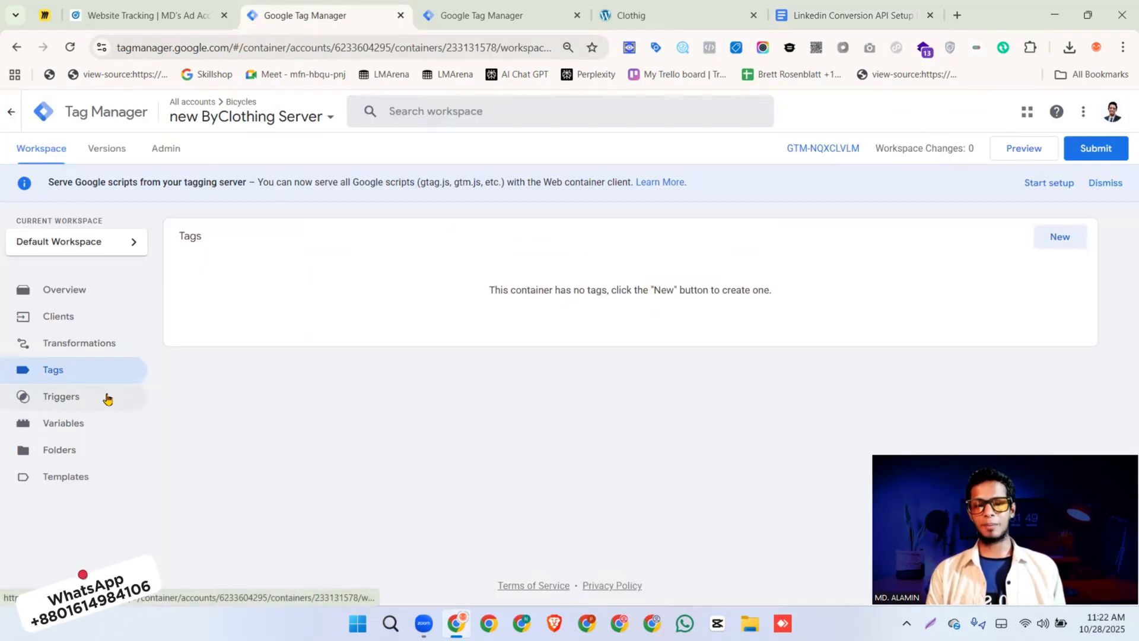
mouse_move(502, 19)
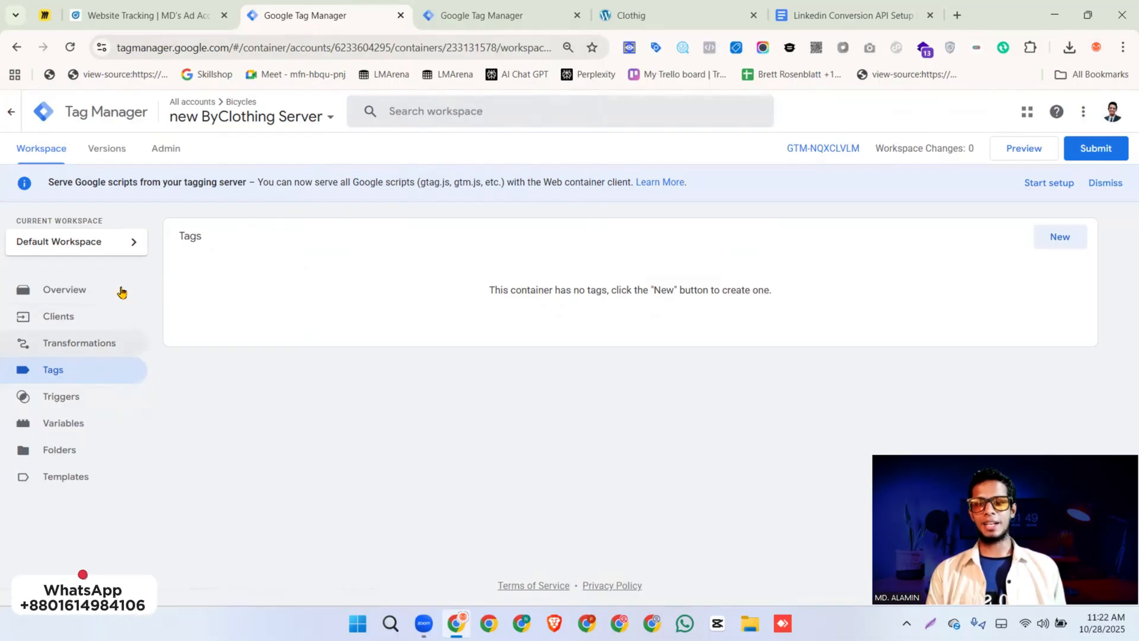
click(164, 156)
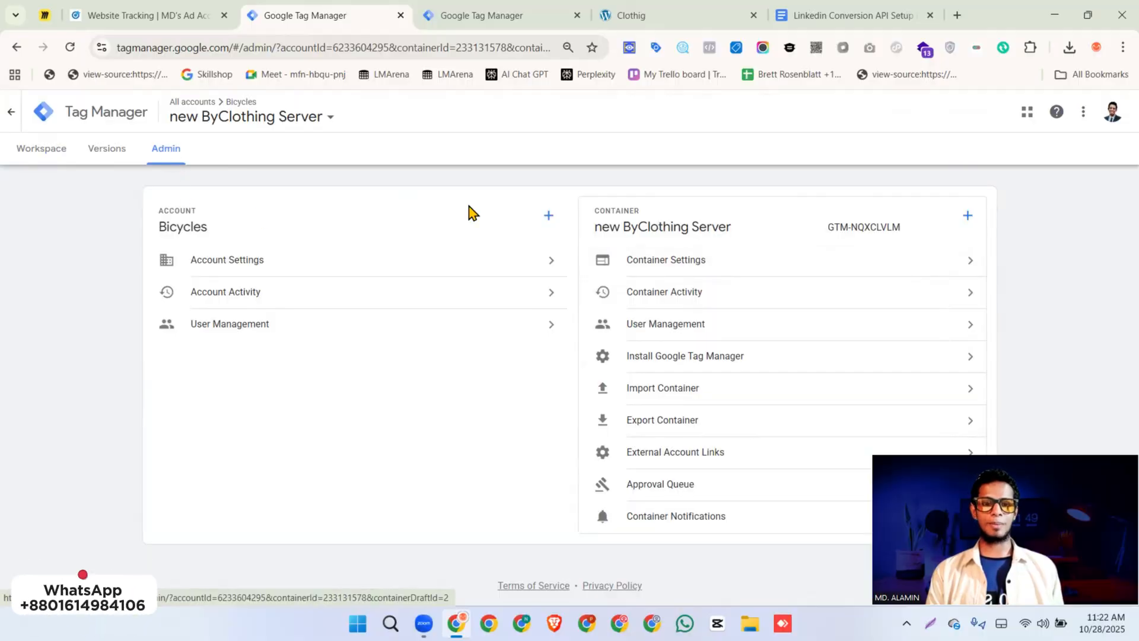
click(652, 264)
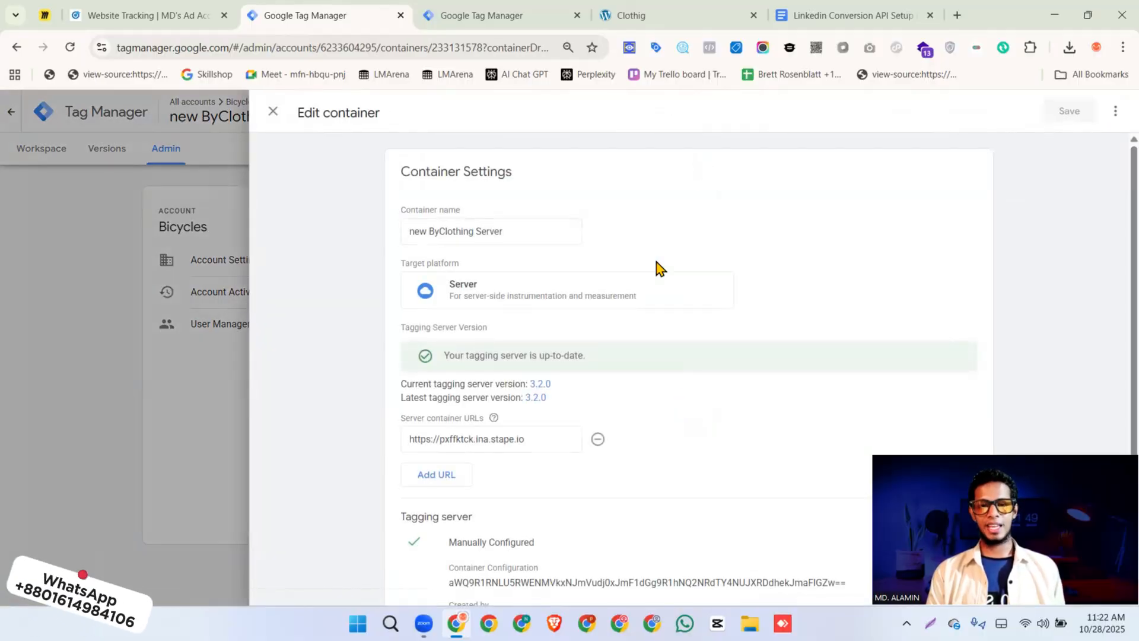
scroll(478, 344, down, 2)
click(478, 371)
key(ctrl+a)
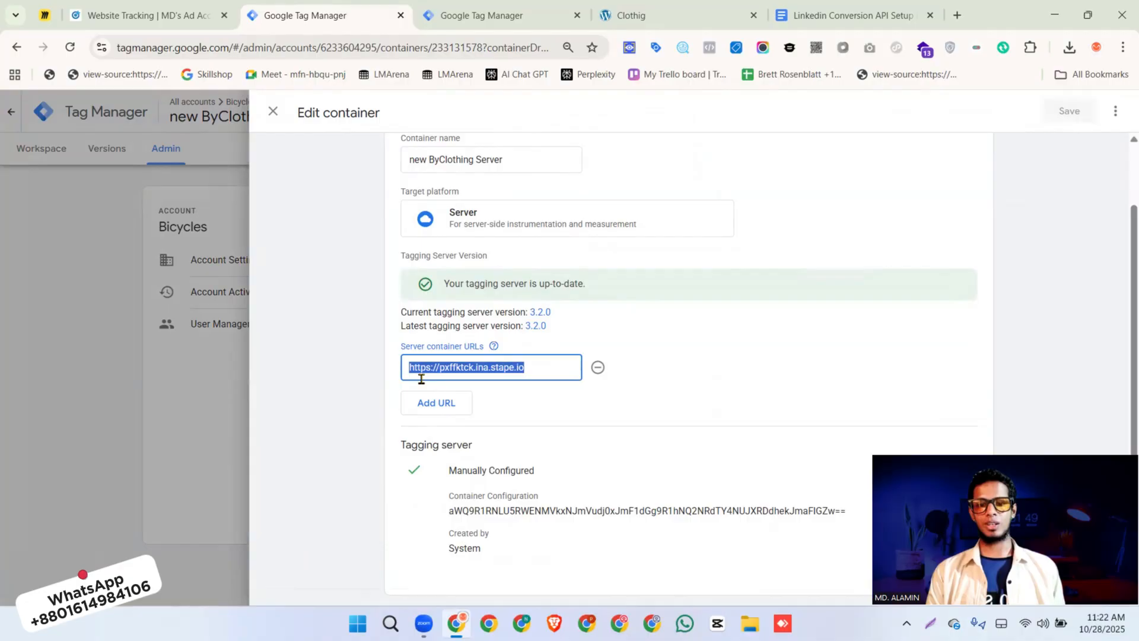
drag(526, 365, 494, 363)
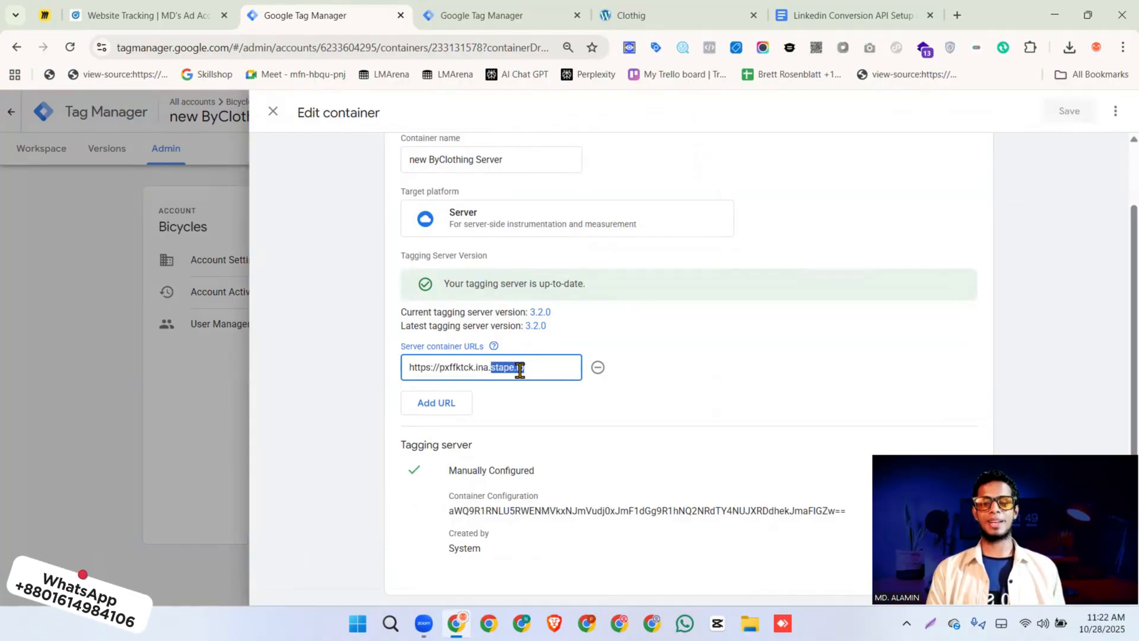
click(273, 111)
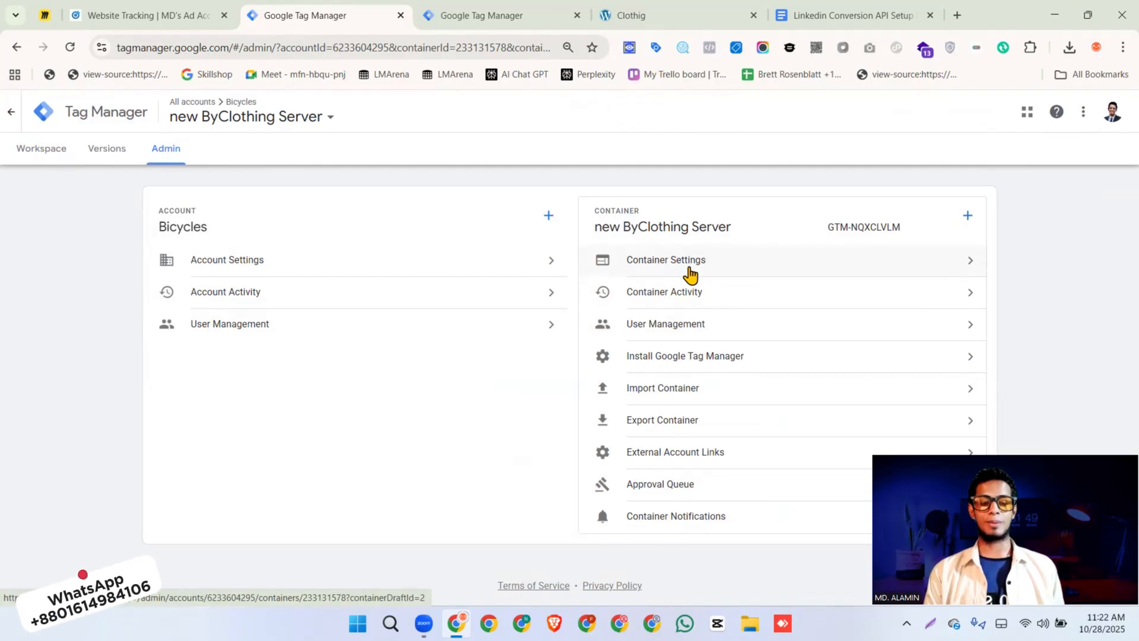
click(42, 149)
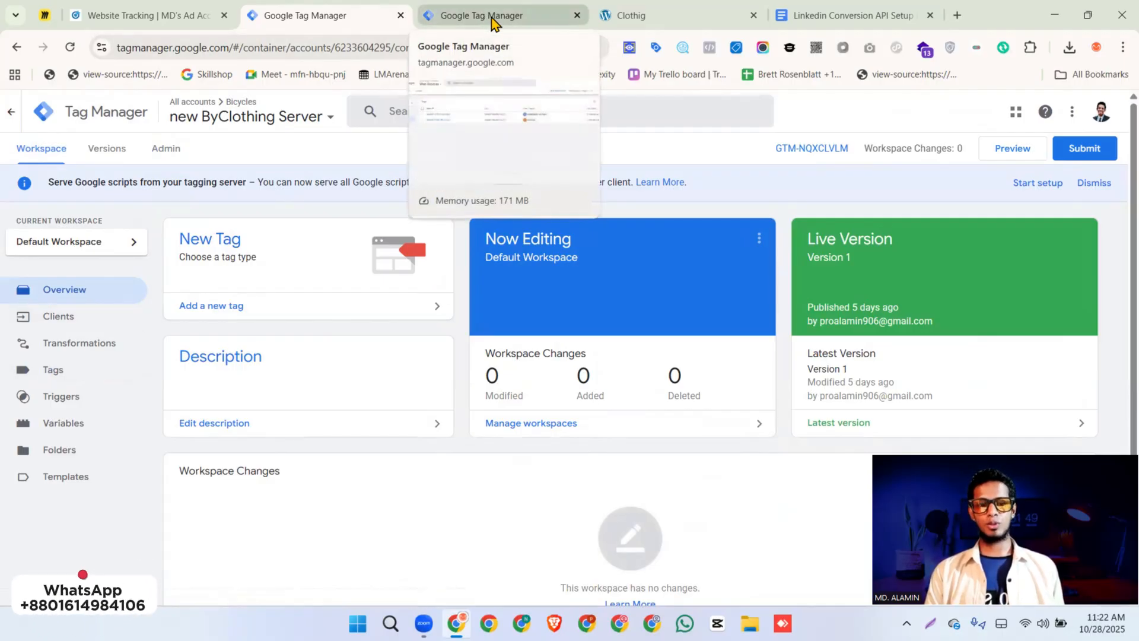
Check the Web GTM flow on the Miro board, then create a new Google Tag in the Web Bicycles container
click(45, 16)
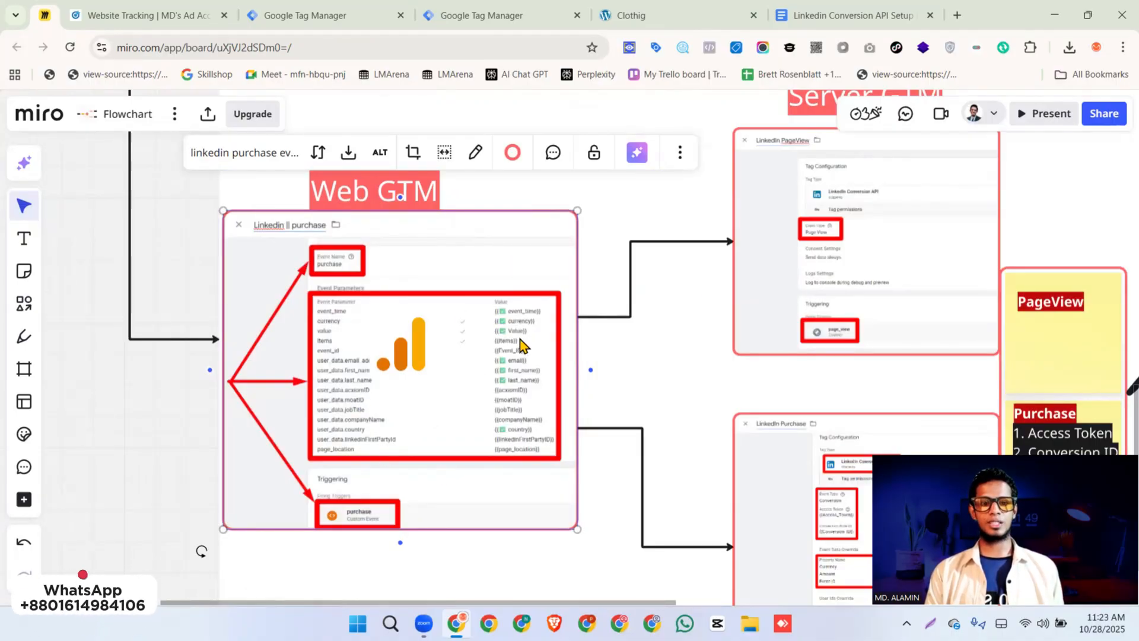
click(314, 20)
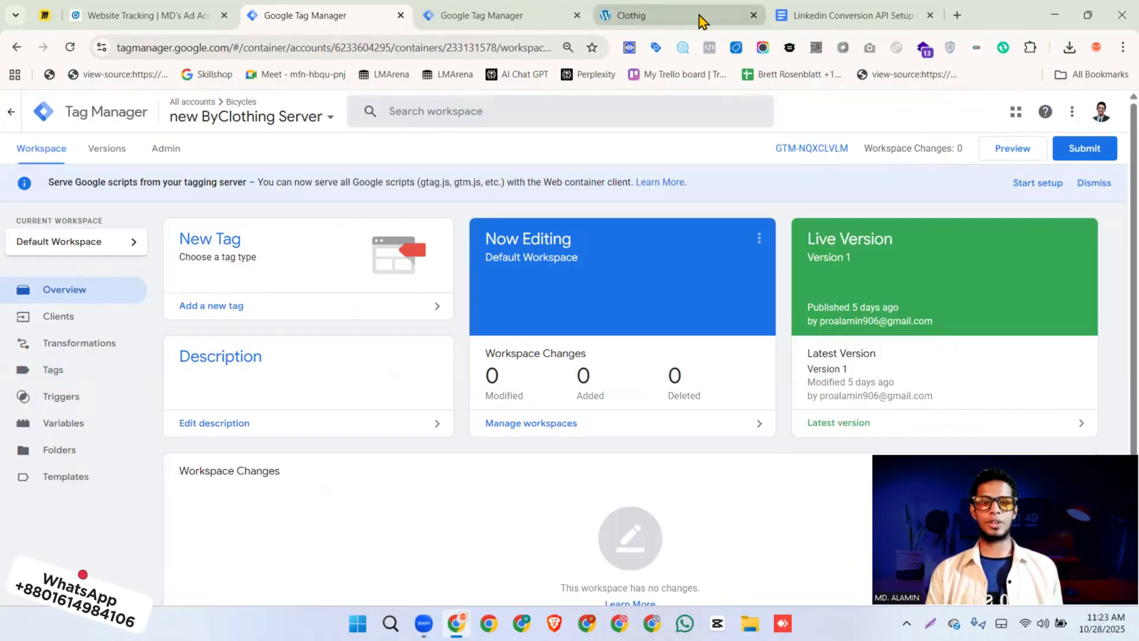
click(473, 21)
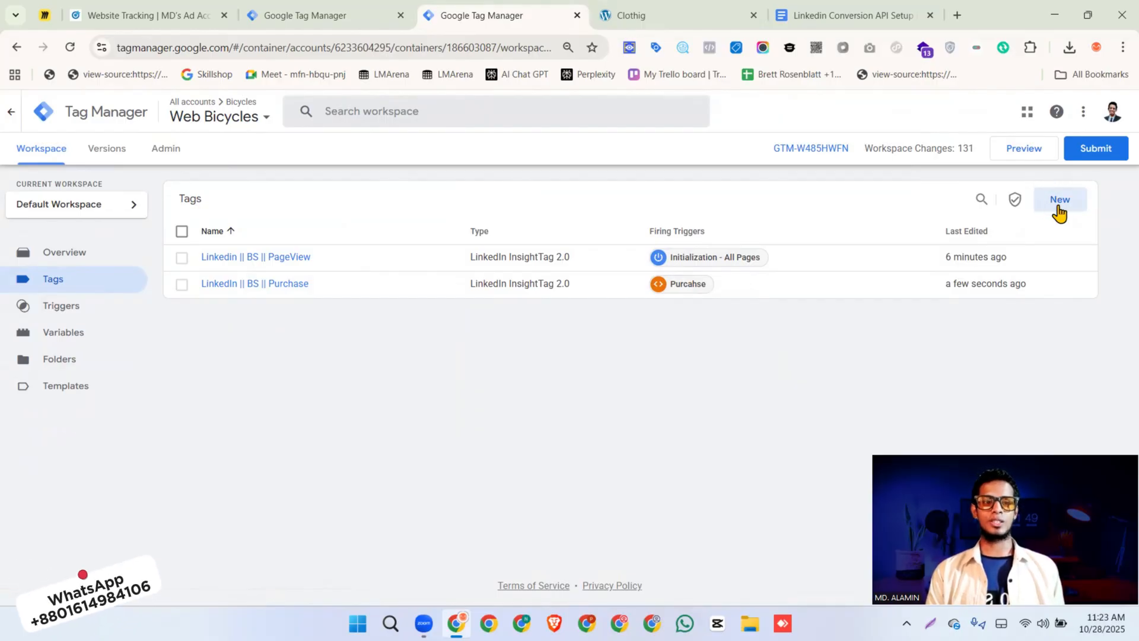
click(1058, 206)
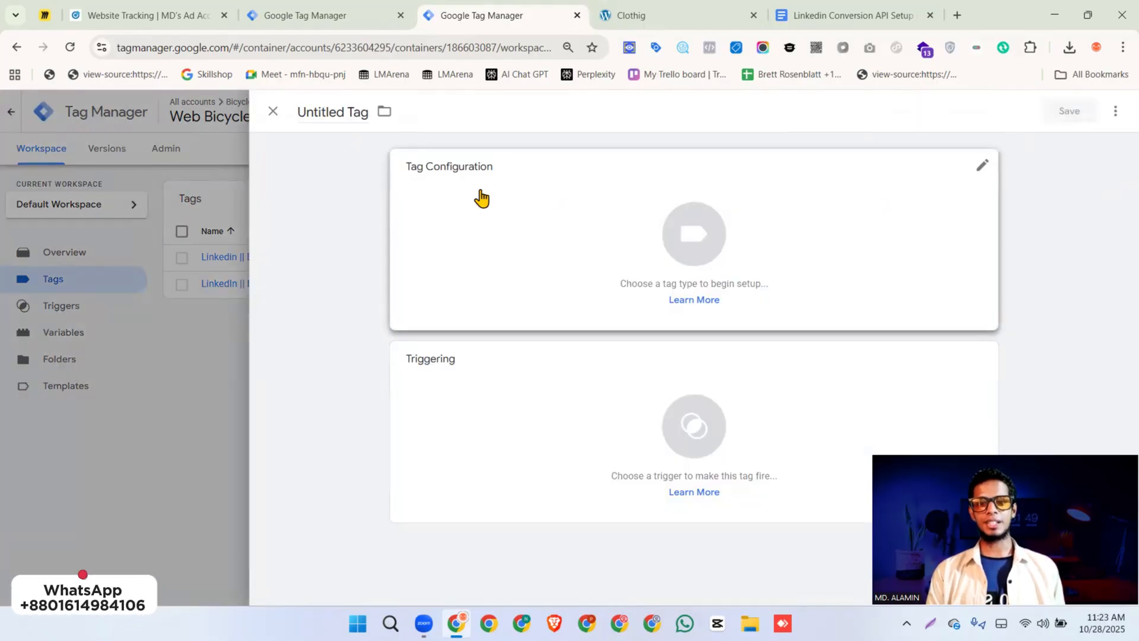
click(572, 224)
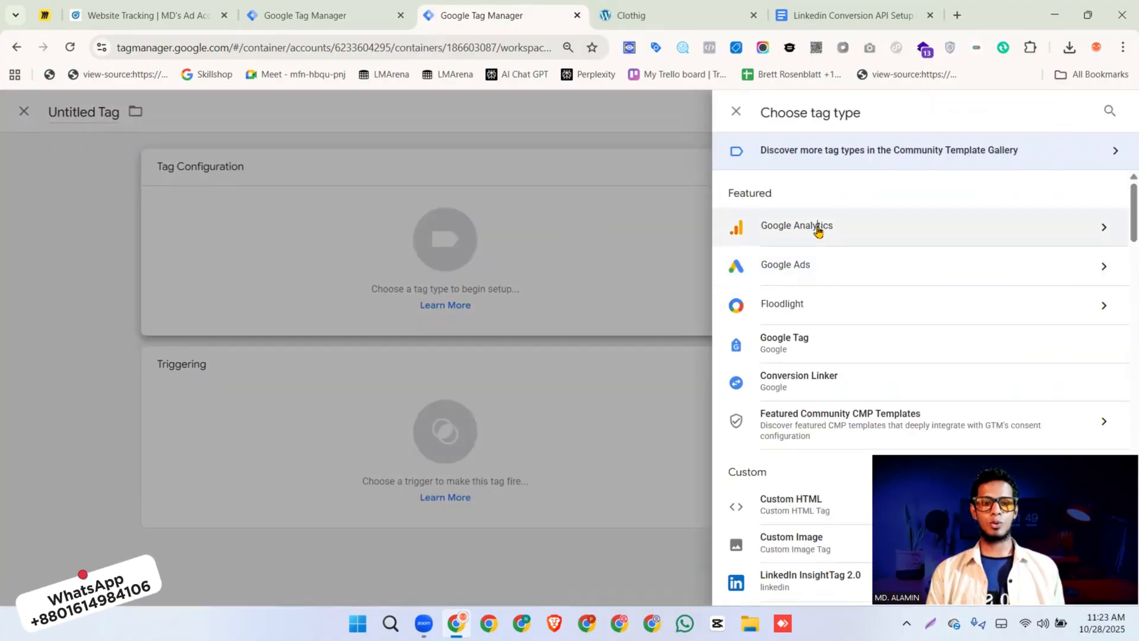
click(818, 230)
click(823, 201)
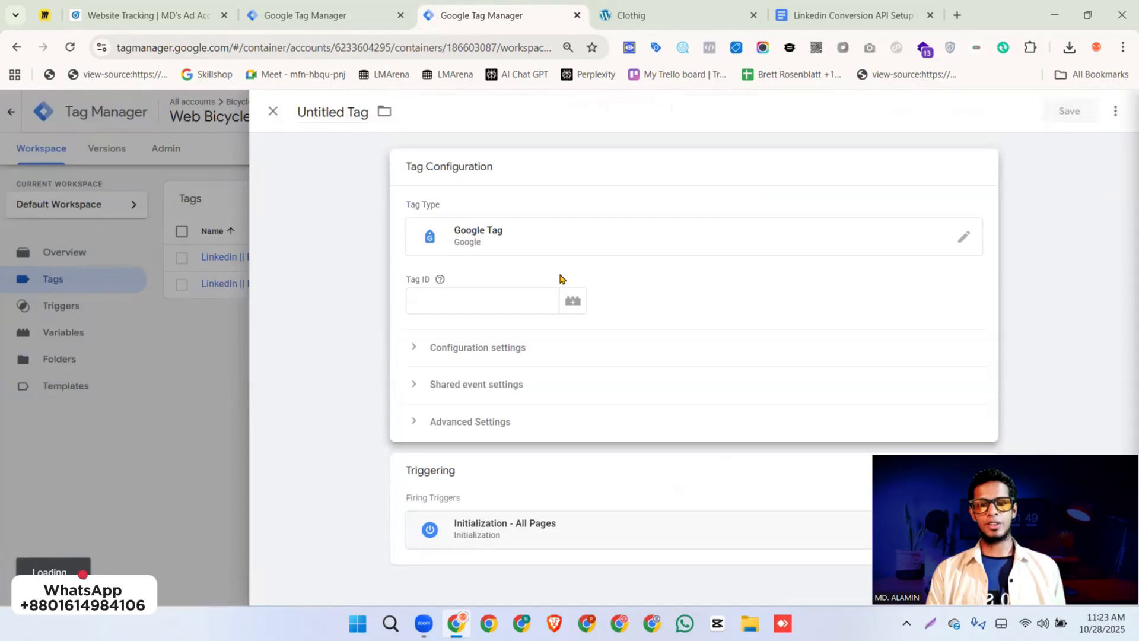
Set the Google Tag's Tag ID to the placeholder G-XXXXXXXXXX
click(459, 302)
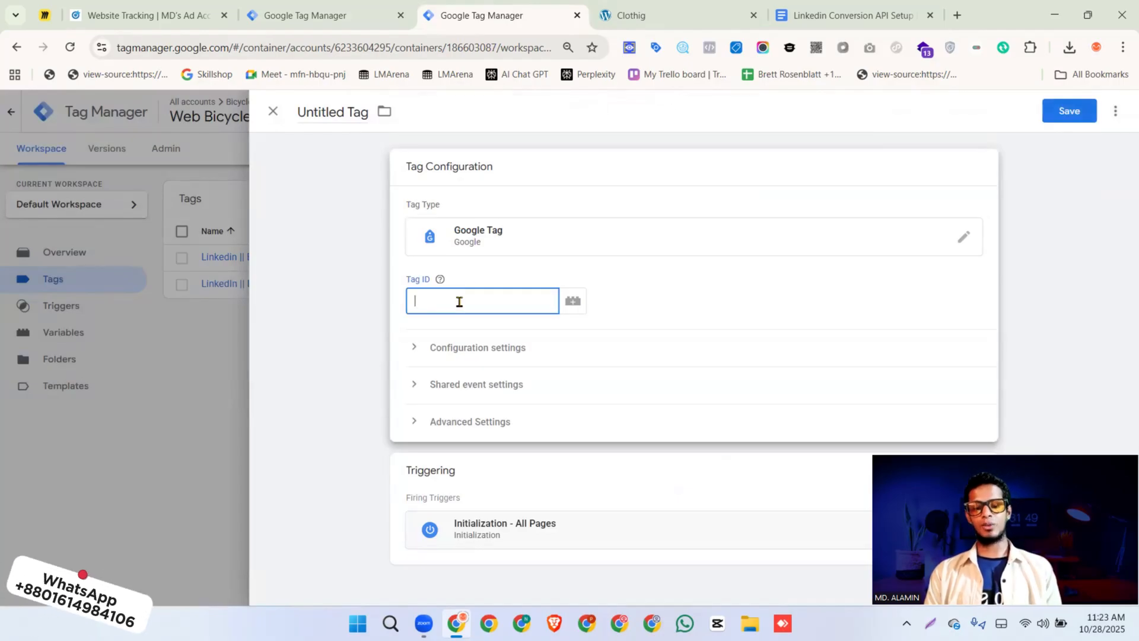
text({{)
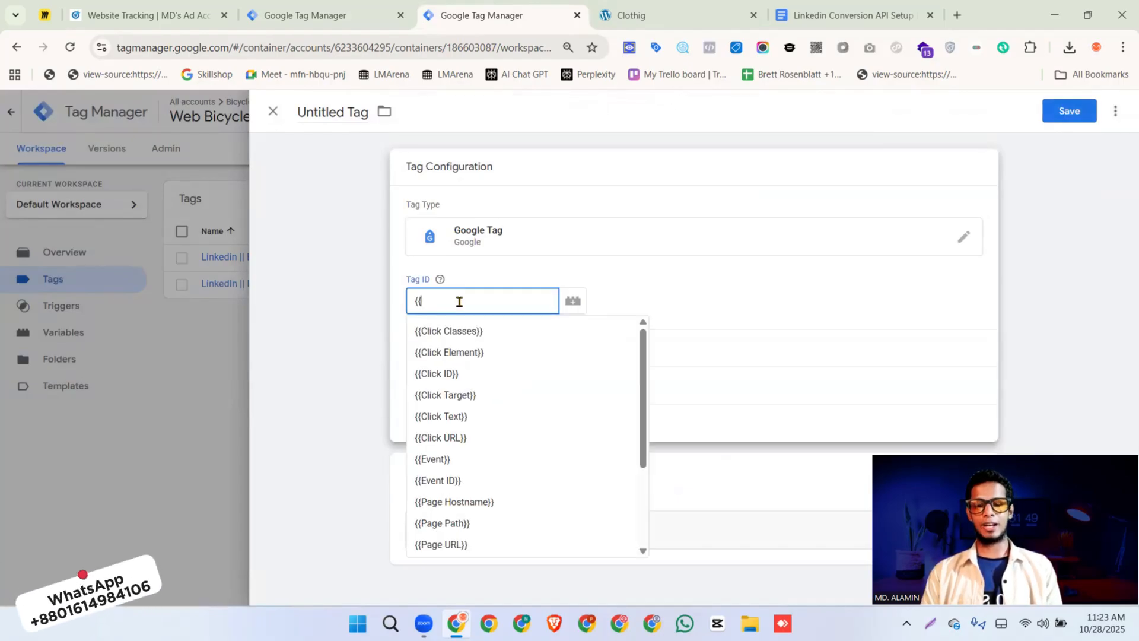
key(BackSpace)
key(BackSpace)
text(G)
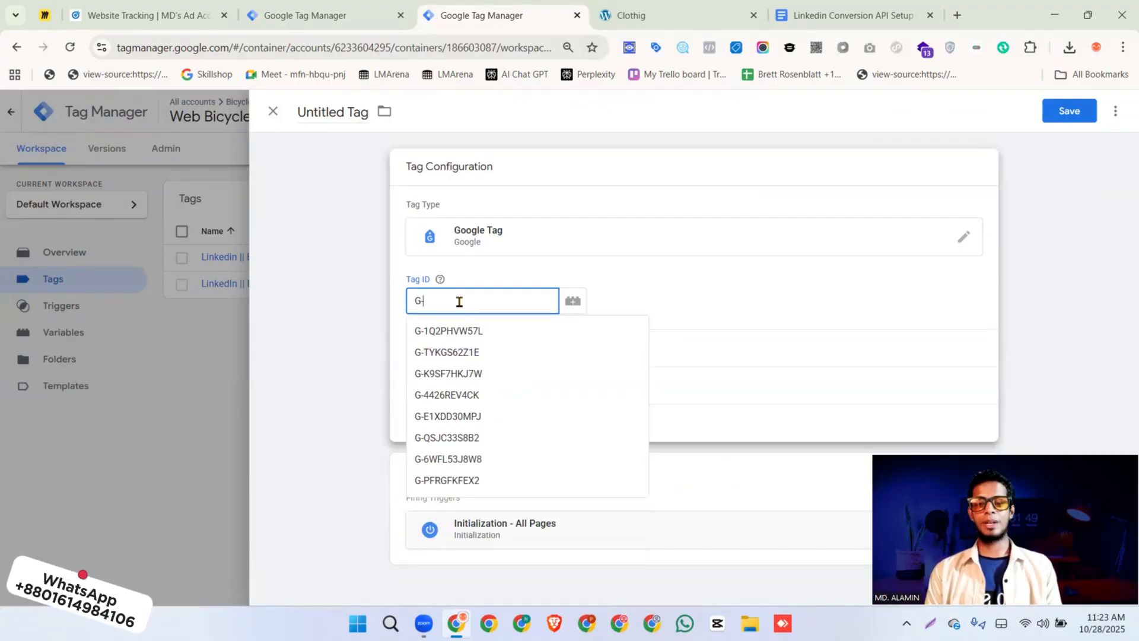
text(-XXXXXXXXXX)
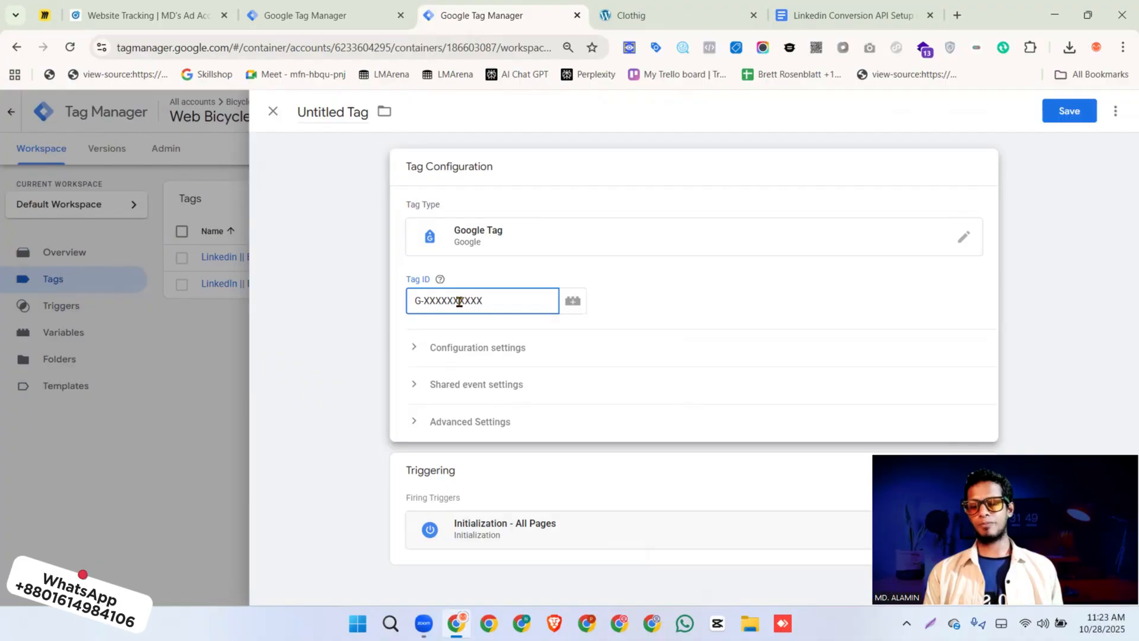
key(ctrl+a)
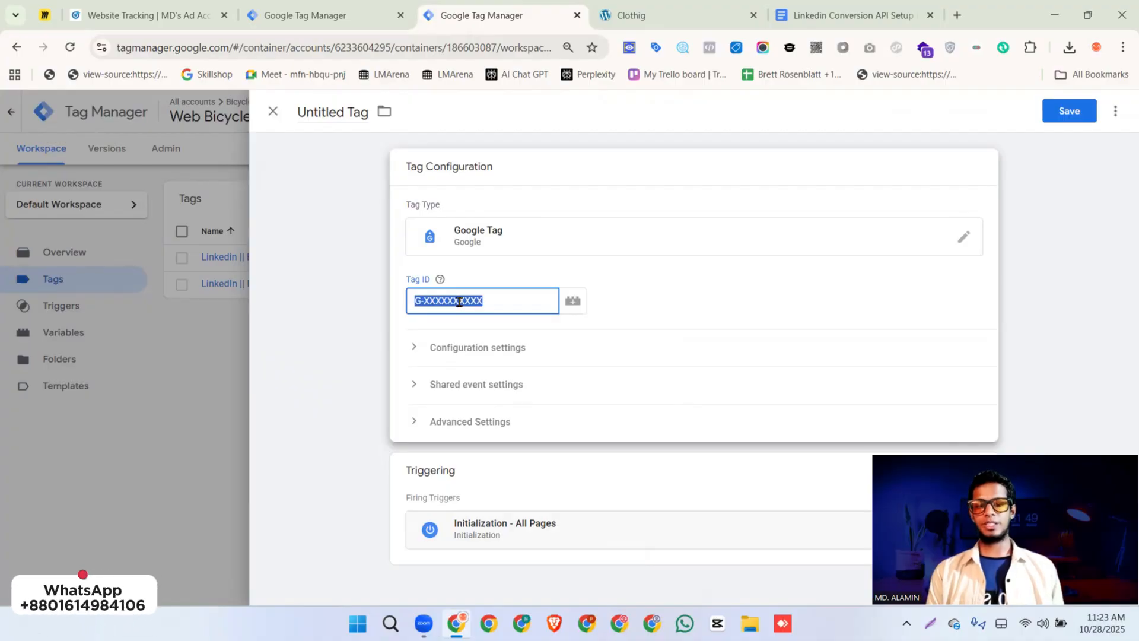
Expand the tag's configuration settings and check the PageView parameter names in the Linkedin Conversion API Setup document
click(479, 352)
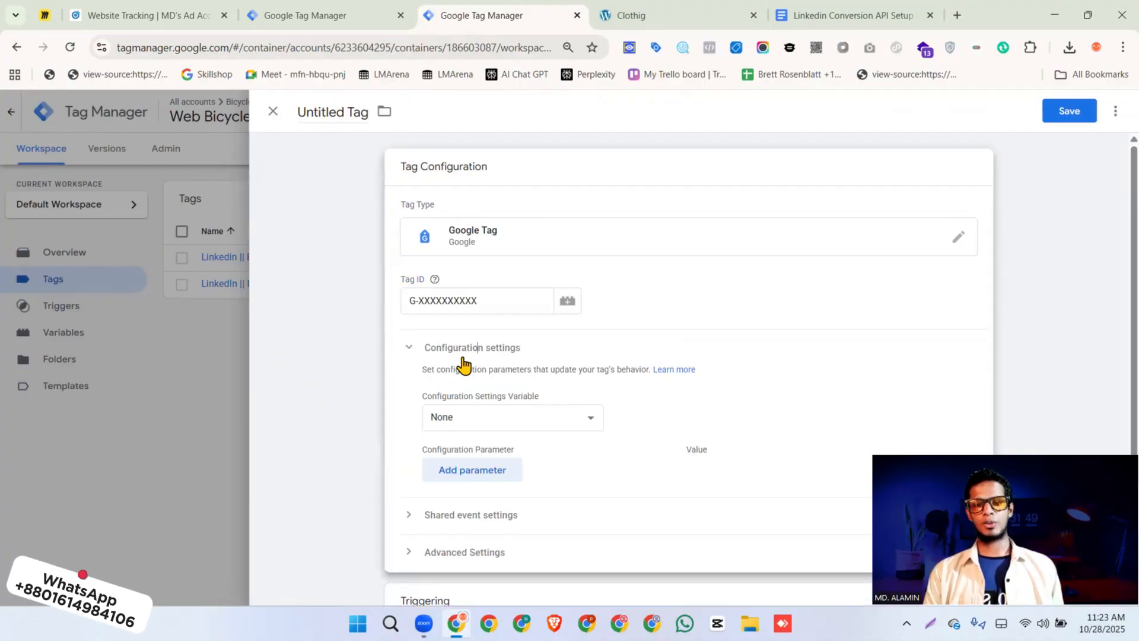
scroll(492, 355, down, 2)
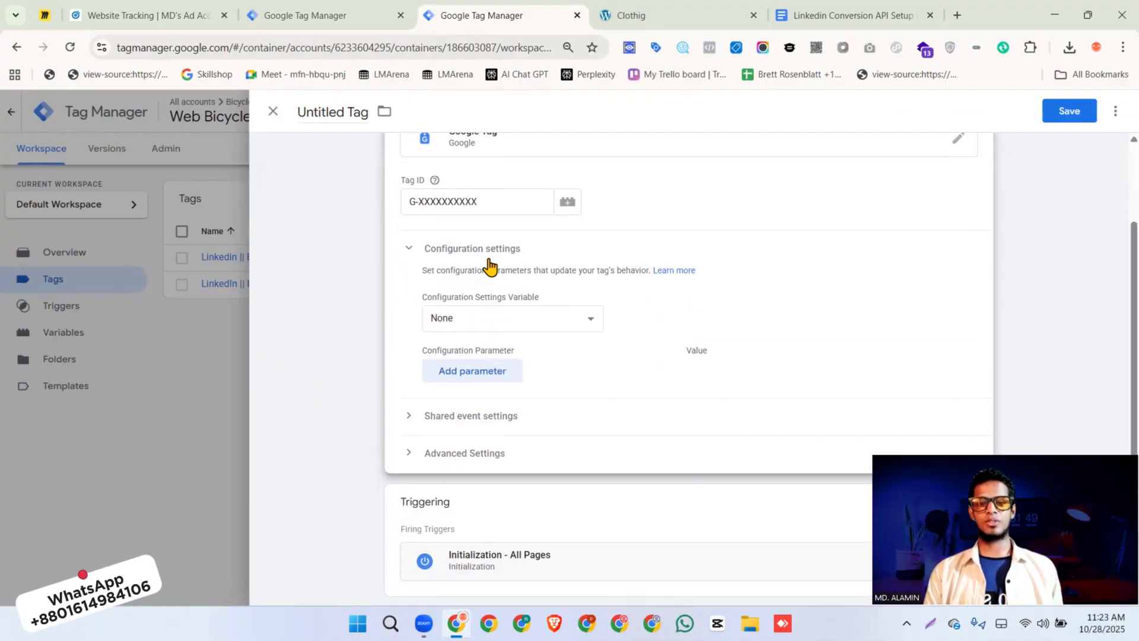
click(840, 18)
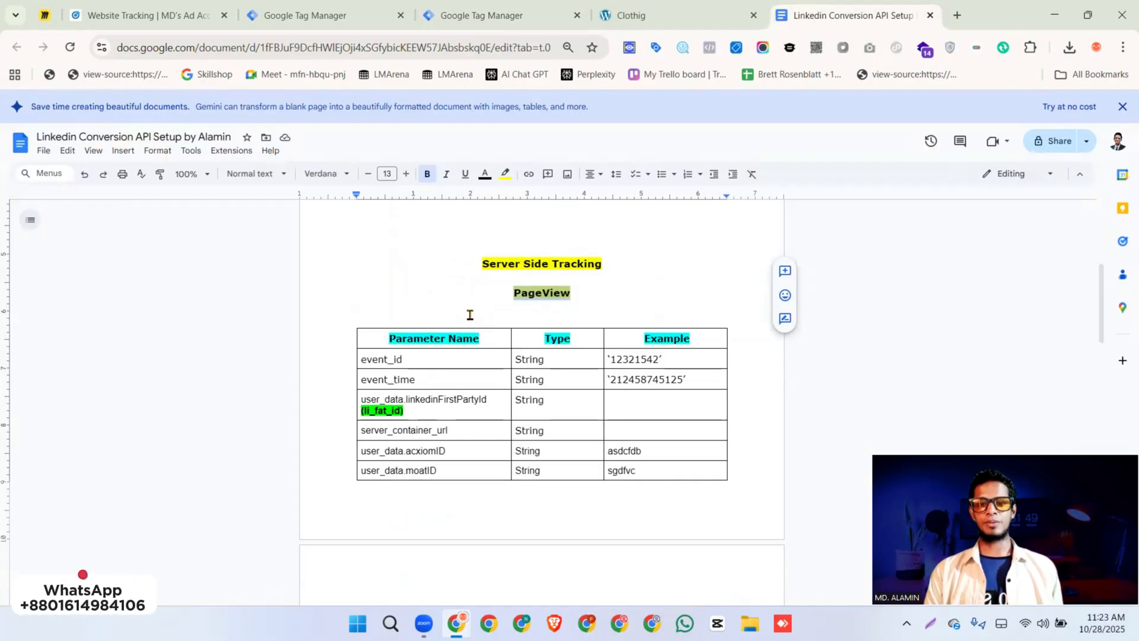
double_click(392, 359)
double_click(393, 379)
key(ctrl+c)
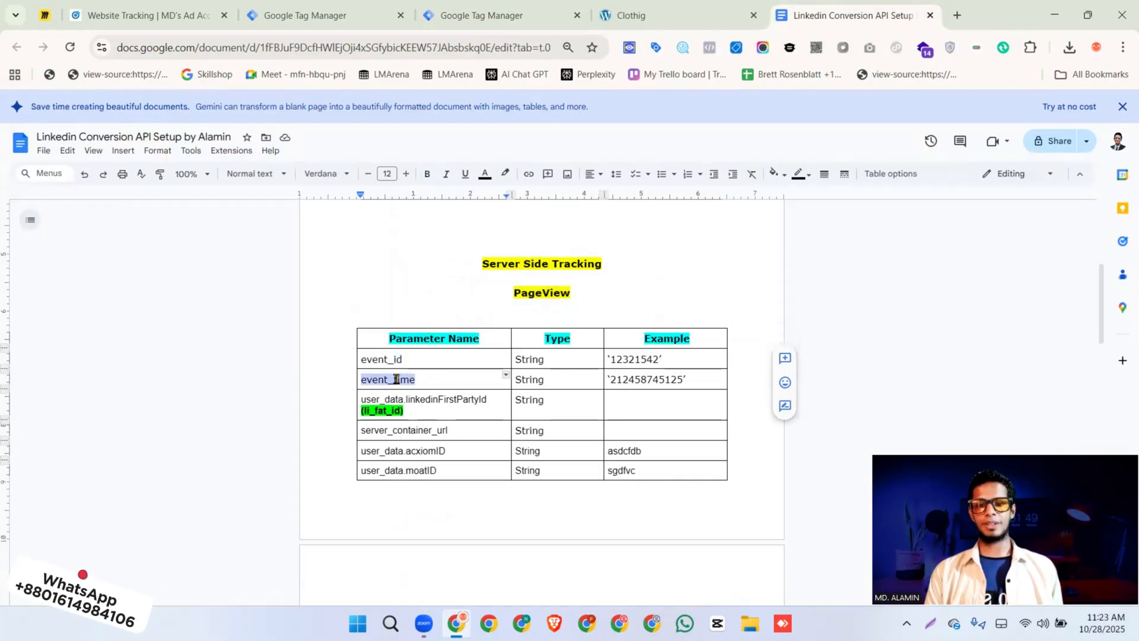
click(458, 399)
double_click(458, 399)
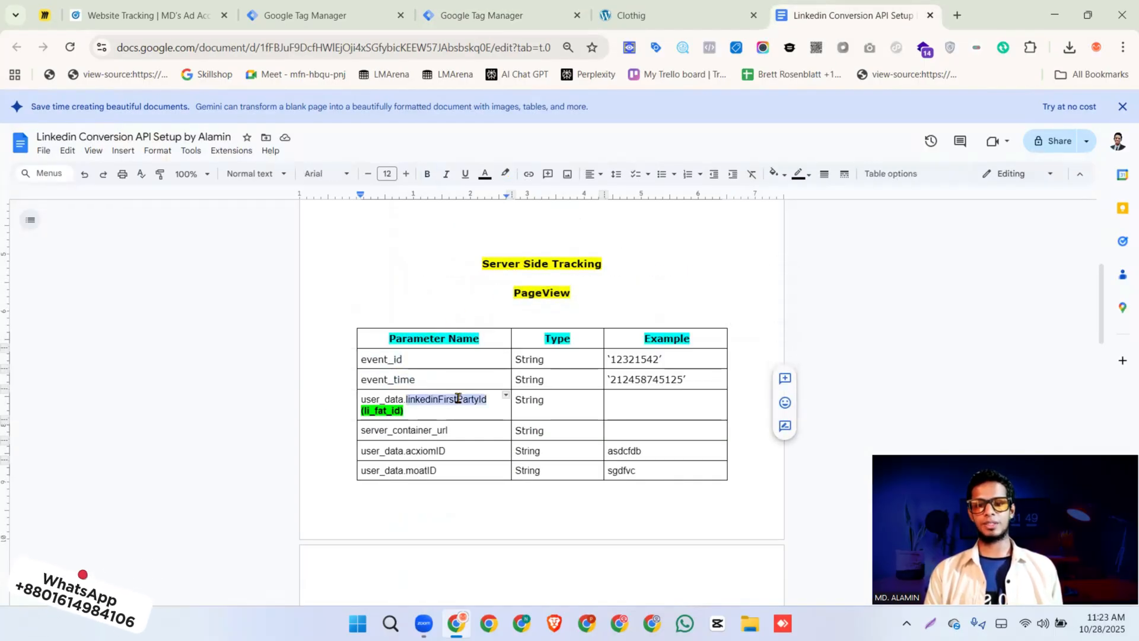
double_click(419, 429)
Copy event_id from the document into the Google Tag as its first configuration parameter and add another parameter row
triple_click(380, 358)
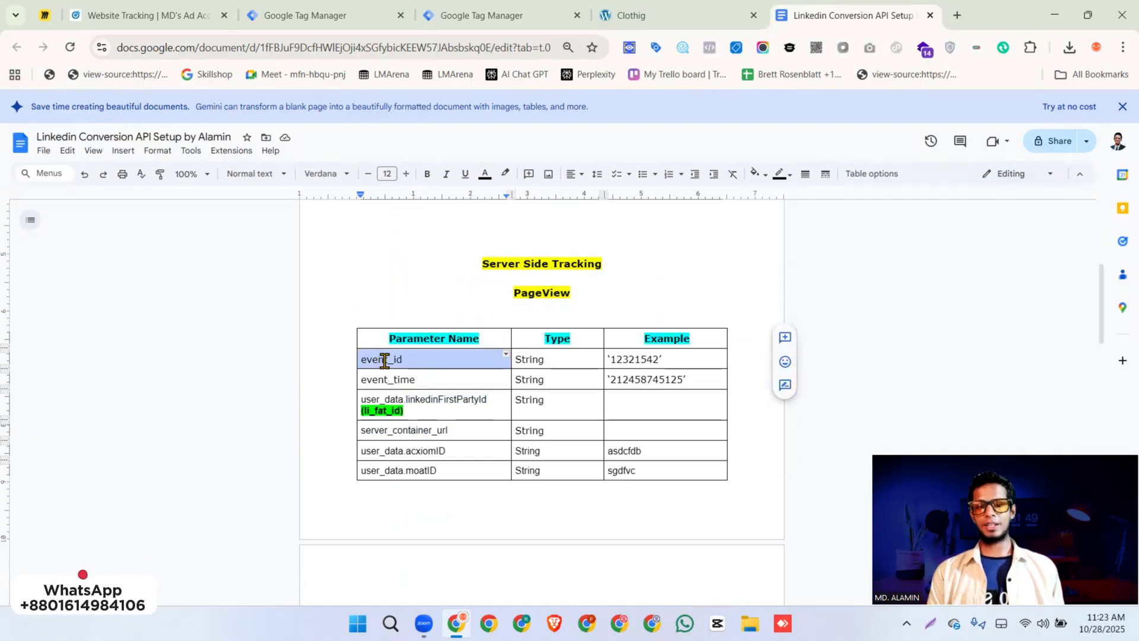
click(497, 23)
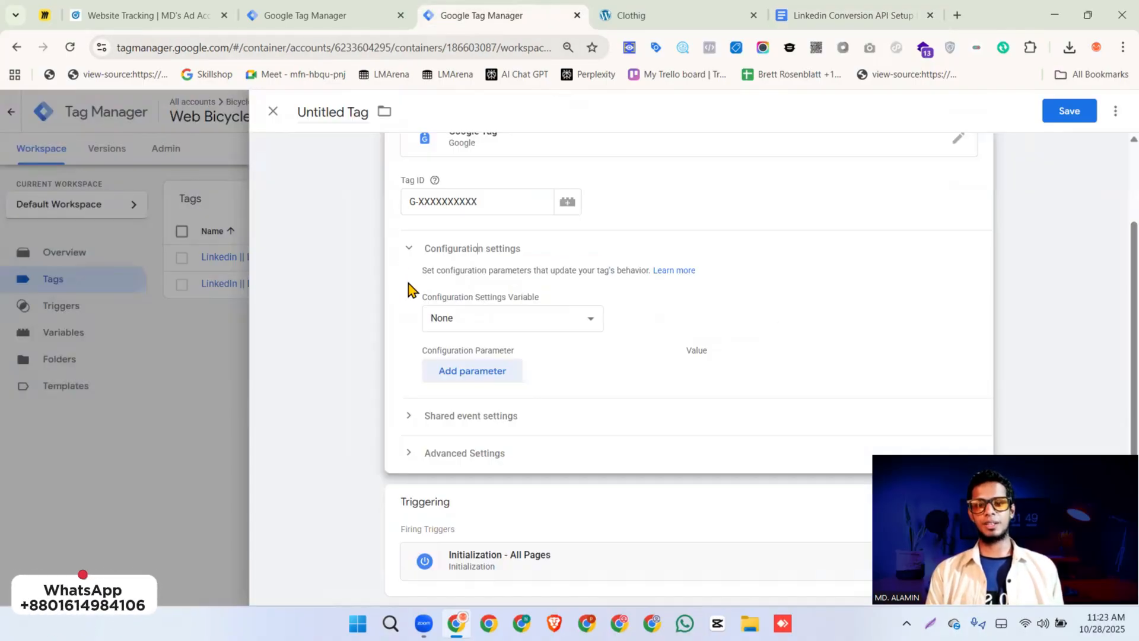
click(446, 374)
click(488, 384)
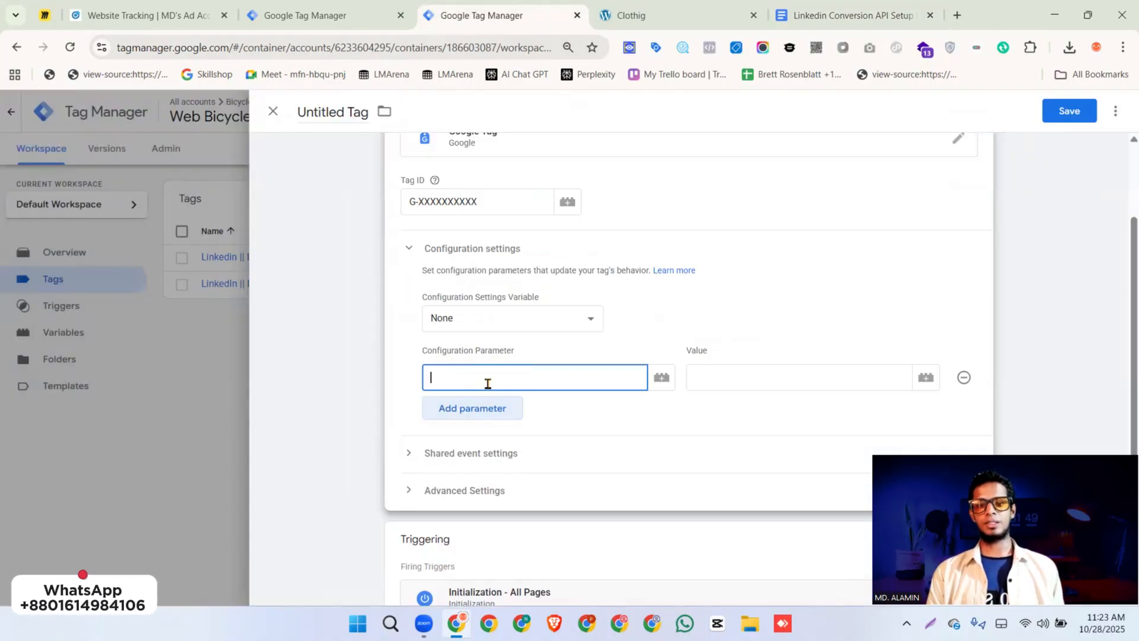
click(491, 418)
Add event_time and user_data.linkedinFirstPartyId from the document as the second and third configuration parameters
click(811, 22)
double_click(389, 380)
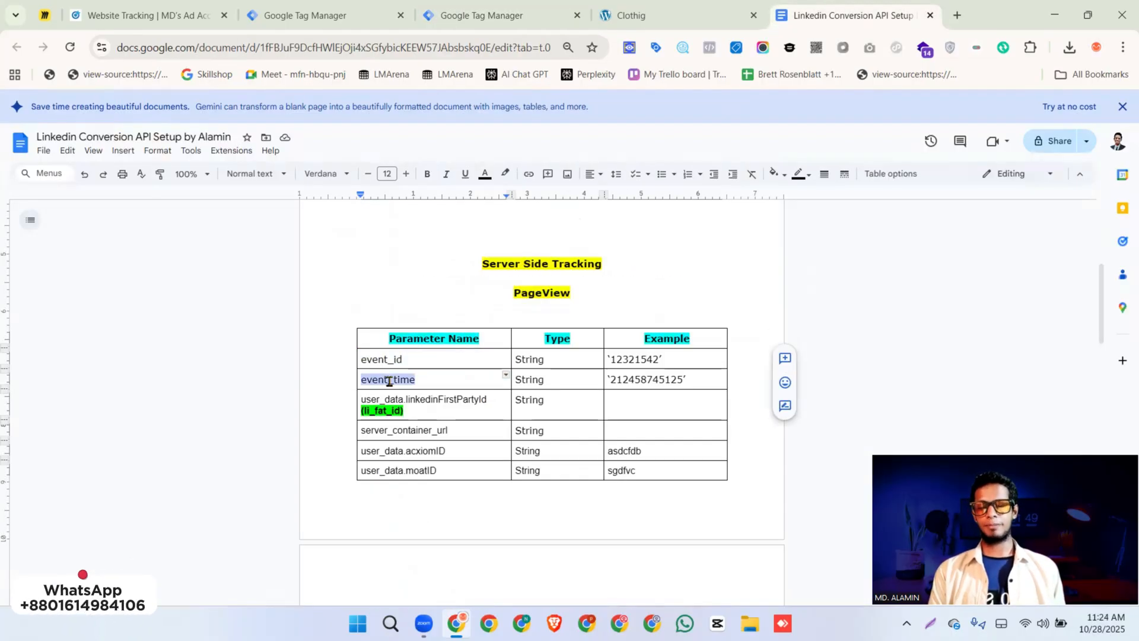
click(491, 21)
click(445, 414)
key(ctrl+v)
click(813, 21)
double_click(483, 399)
key(ctrl+c)
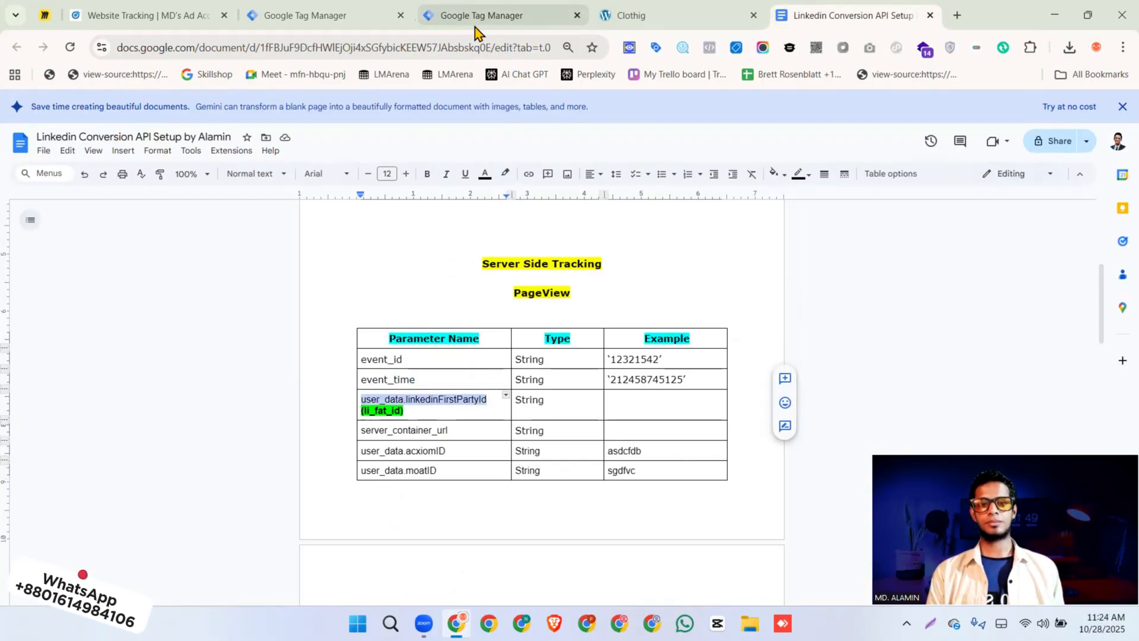
click(477, 20)
click(446, 445)
key(ctrl+v)
double_click(507, 414)
text(event_time)
Add server_container_url from the document as the fourth configuration parameter and return to the PageView parameter table
click(473, 483)
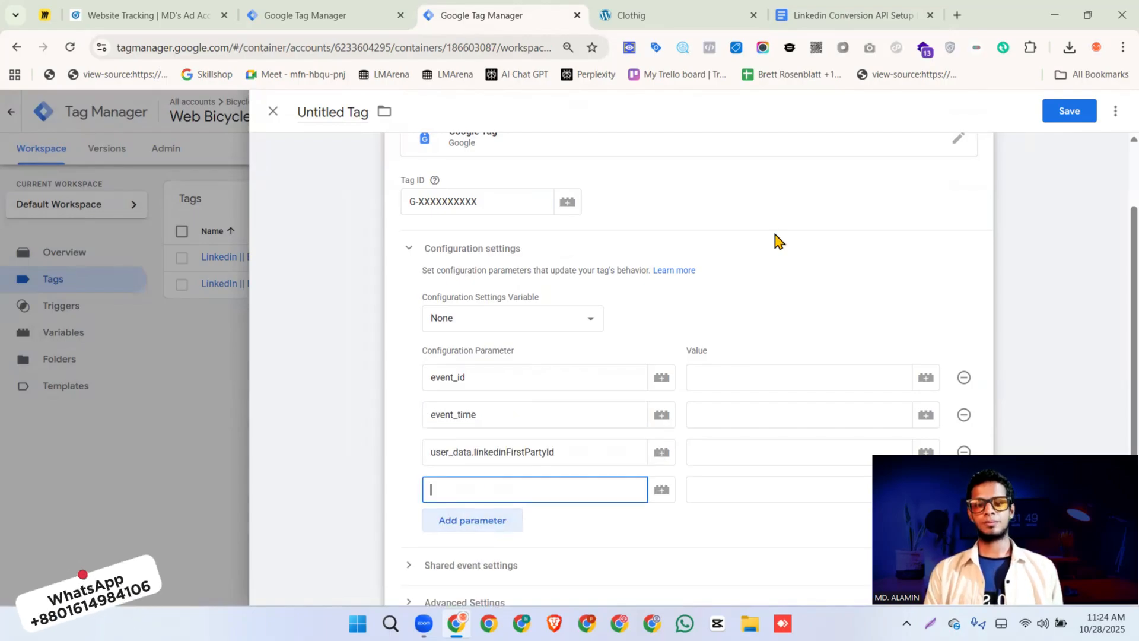
click(854, 15)
click(490, 15)
key(ctrl+v)
click(854, 15)
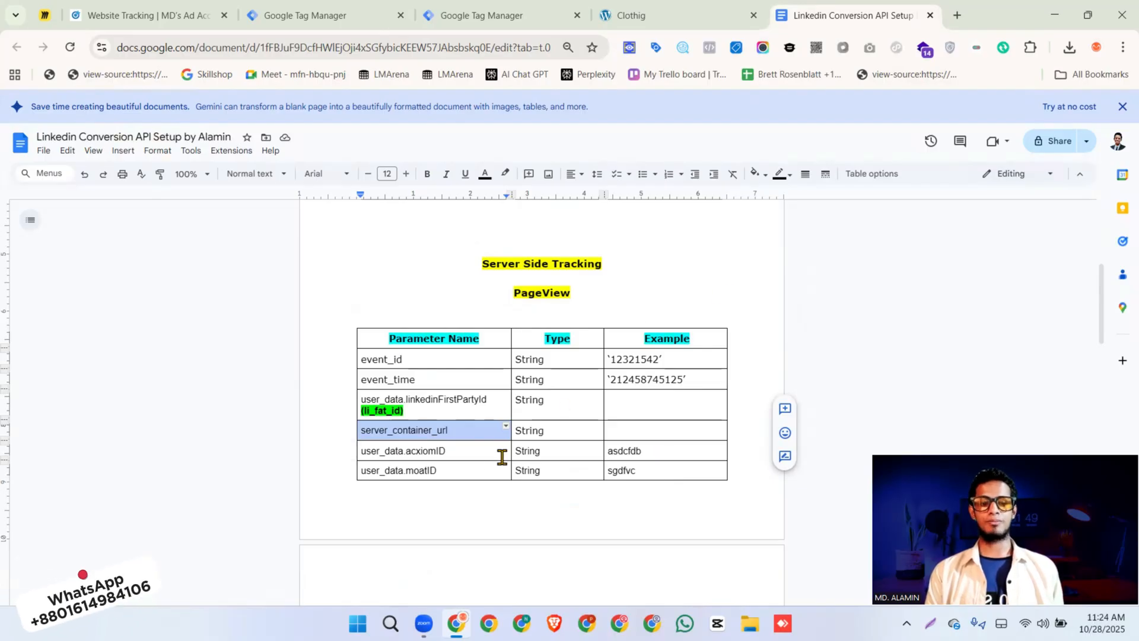
Set the event_id value to {{Event ID}} and the event_time value to {{Event_Time}} in the Google Tag
scroll(502, 457, down, 2)
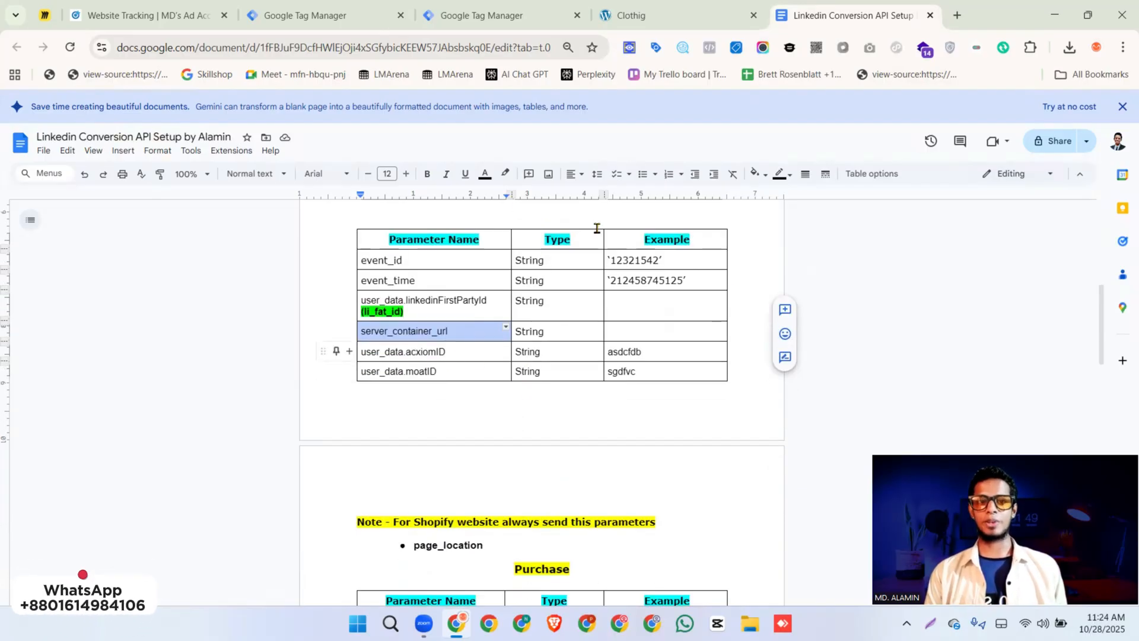
click(496, 22)
click(717, 381)
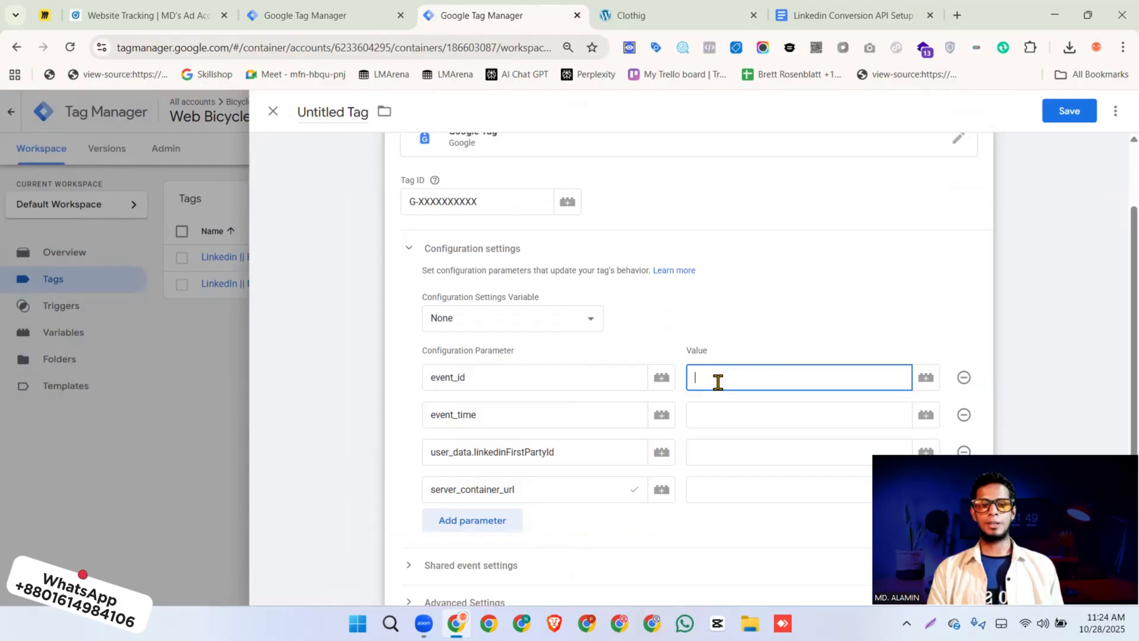
text({{event)
click(715, 427)
click(712, 410)
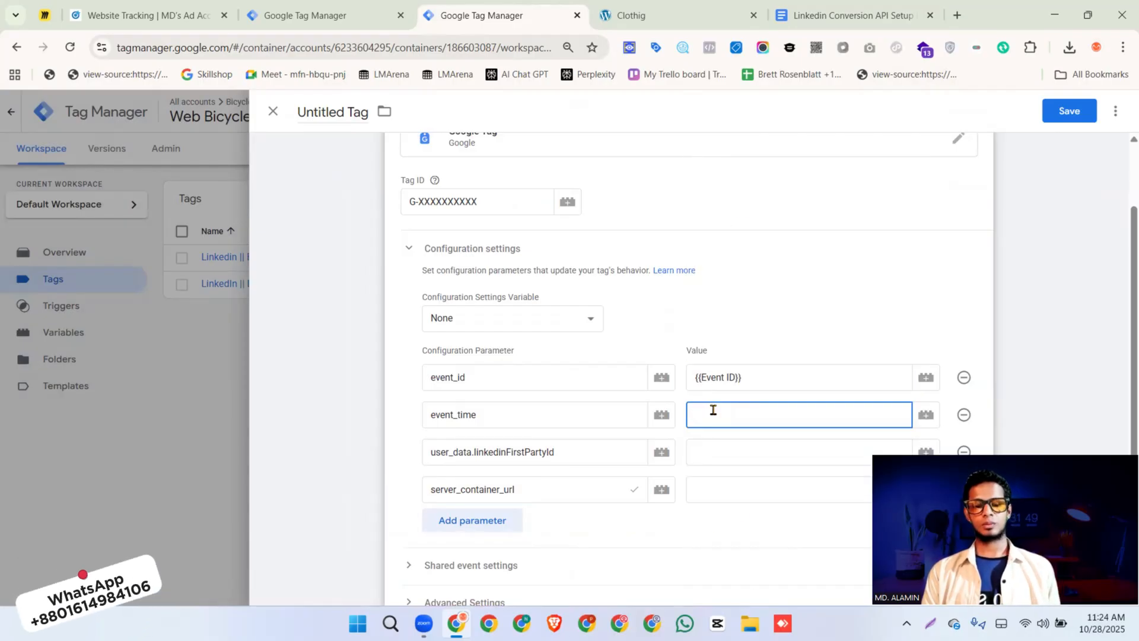
text({{event)
click(957, 15)
click(1075, 76)
click(984, 285)
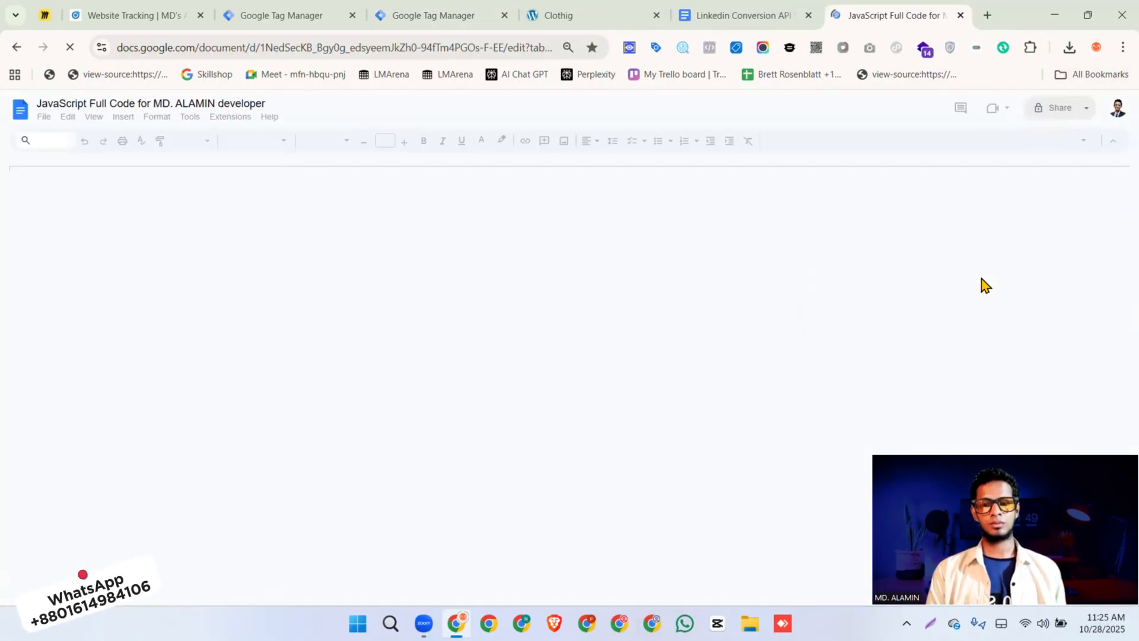
scroll(569, 367, down, 15)
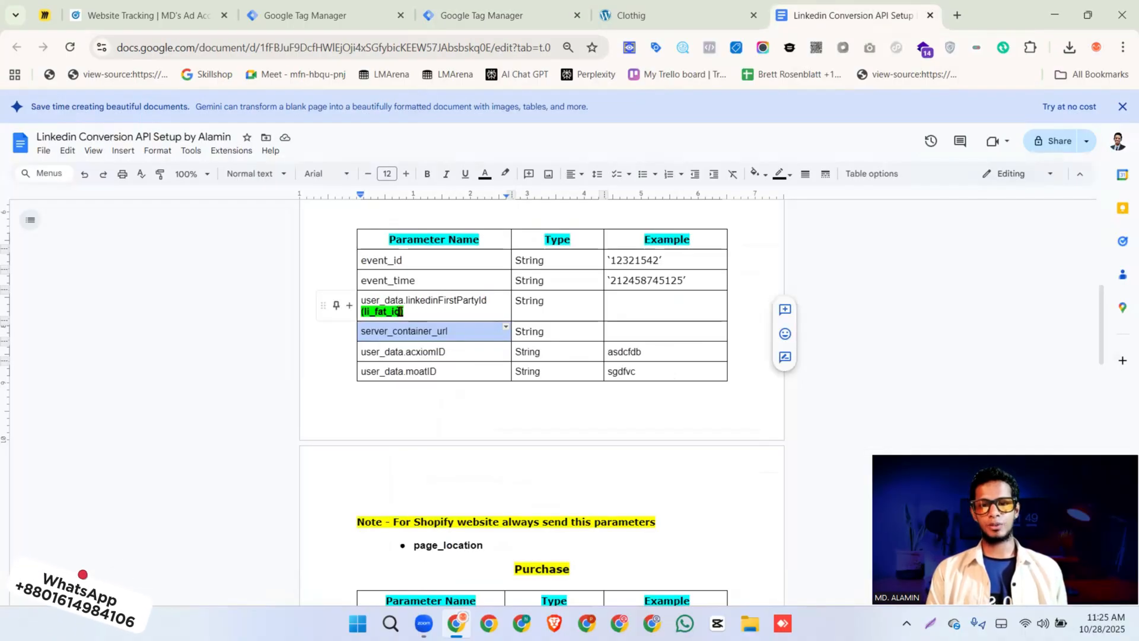
Take the li_fat_id name from the document's PageView table and inspect that cookie among the Greenstore website's stored cookies
drag(403, 311, 363, 311)
key(ctrl+c)
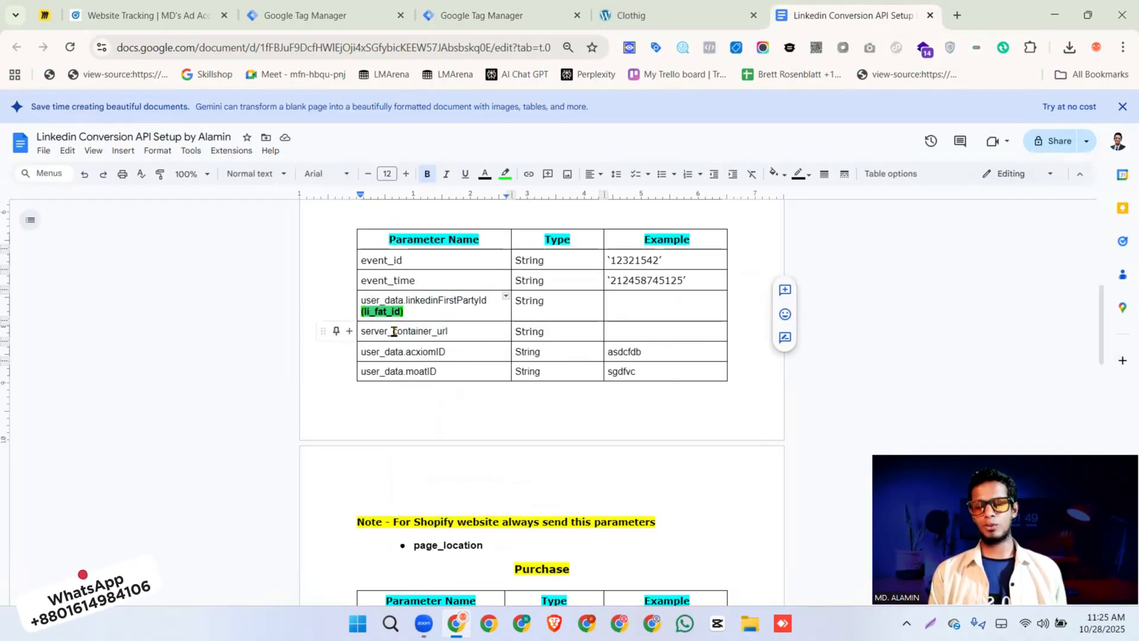
click(471, 18)
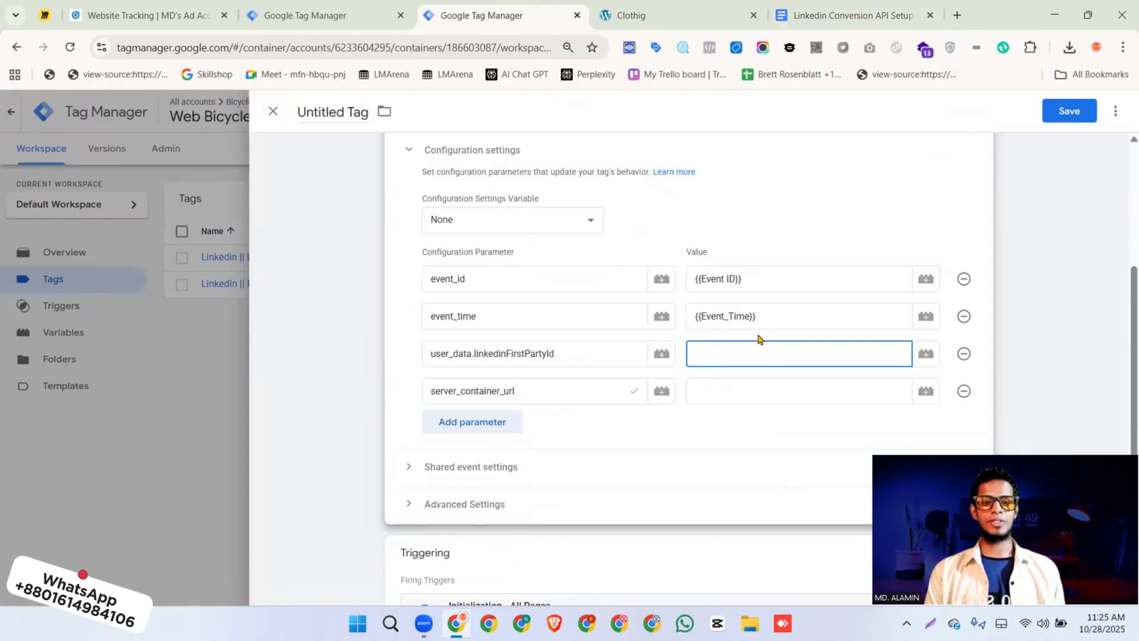
click(665, 18)
right_click(611, 232)
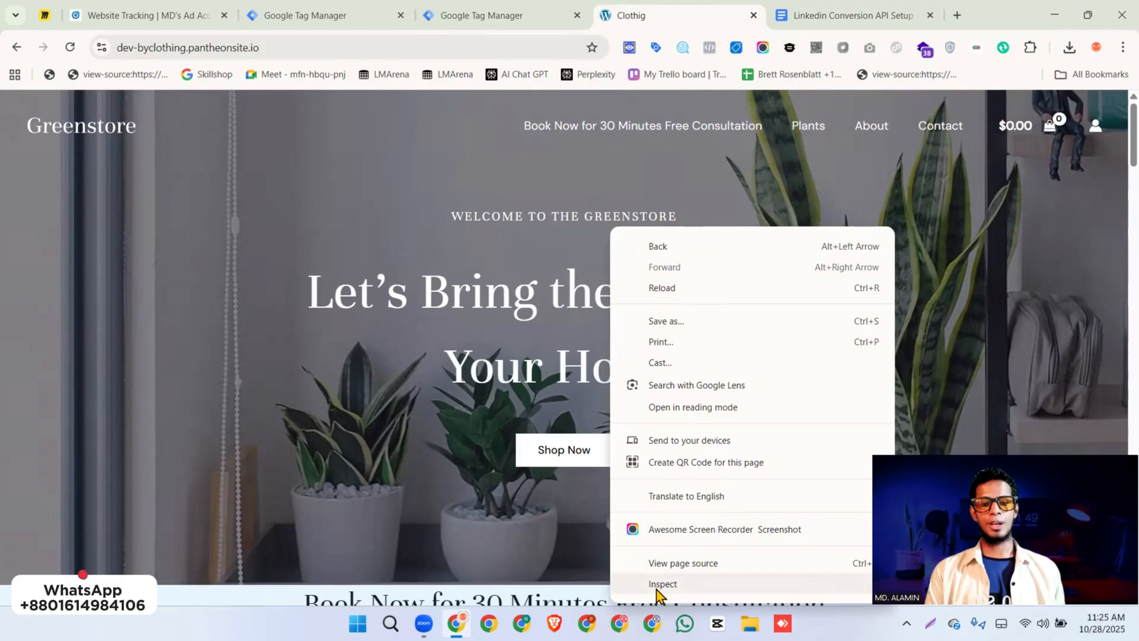
click(656, 589)
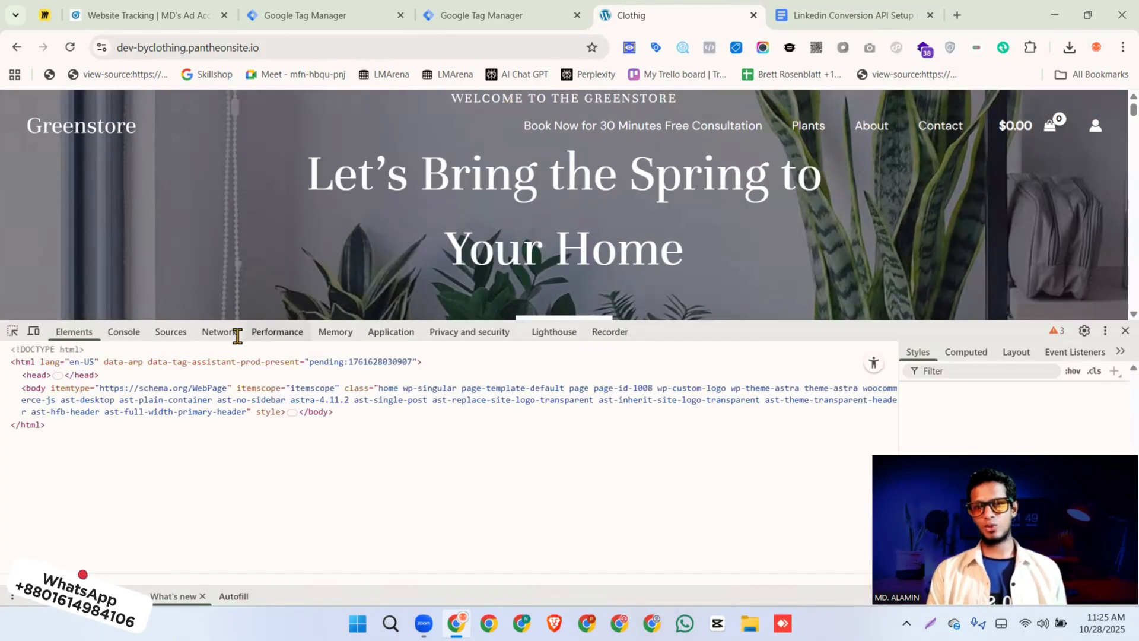
click(394, 330)
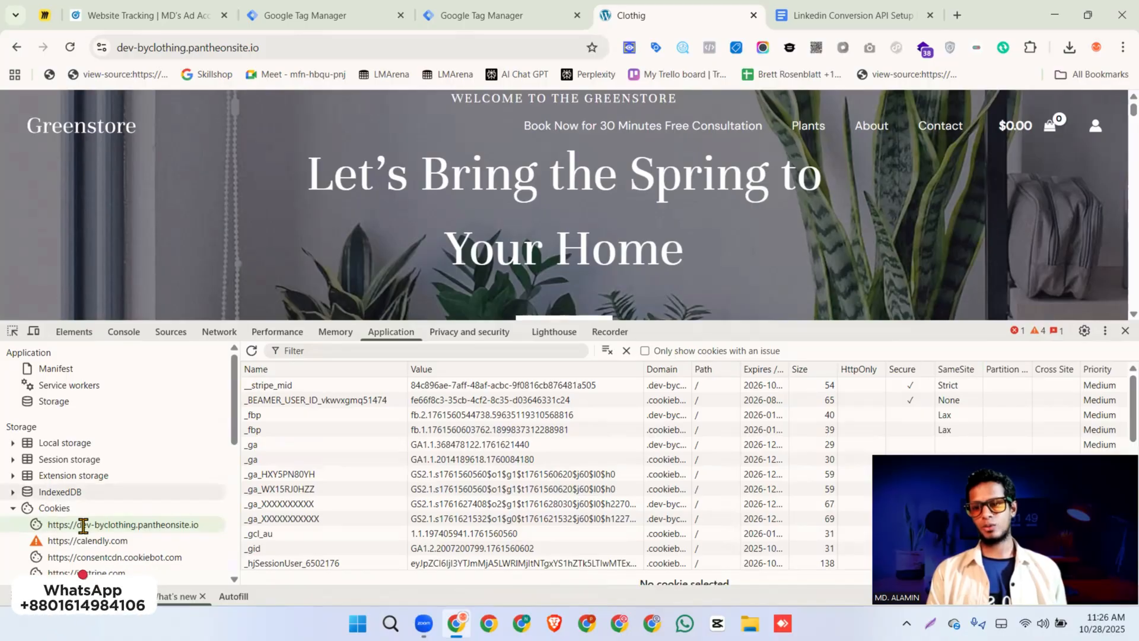
scroll(312, 439, down, 2)
scroll(313, 440, down, 5)
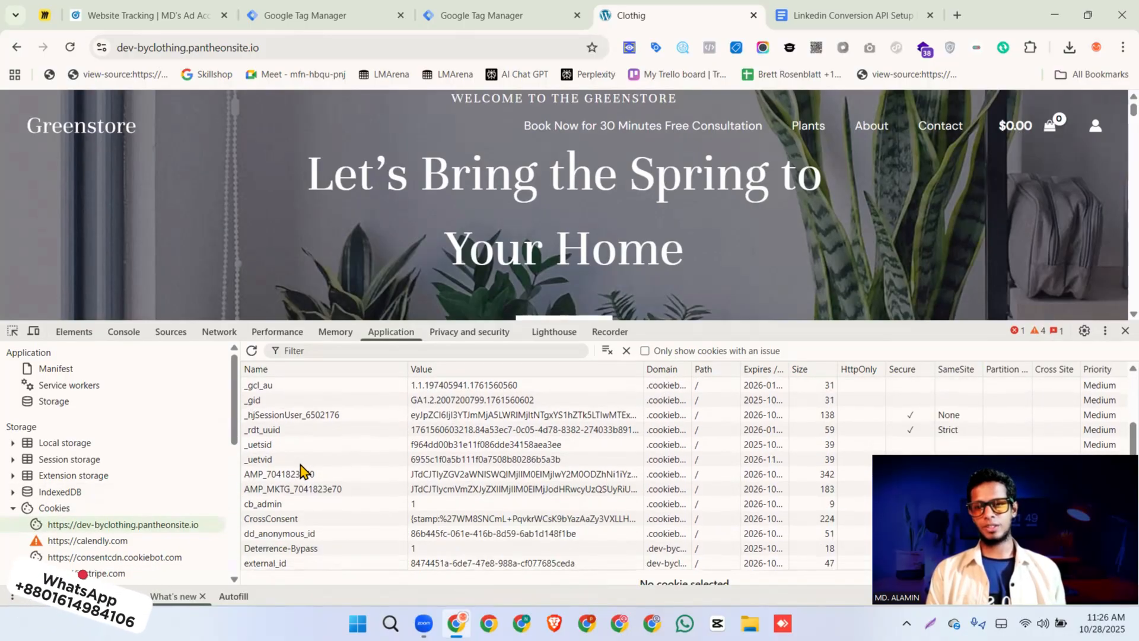
click(267, 444)
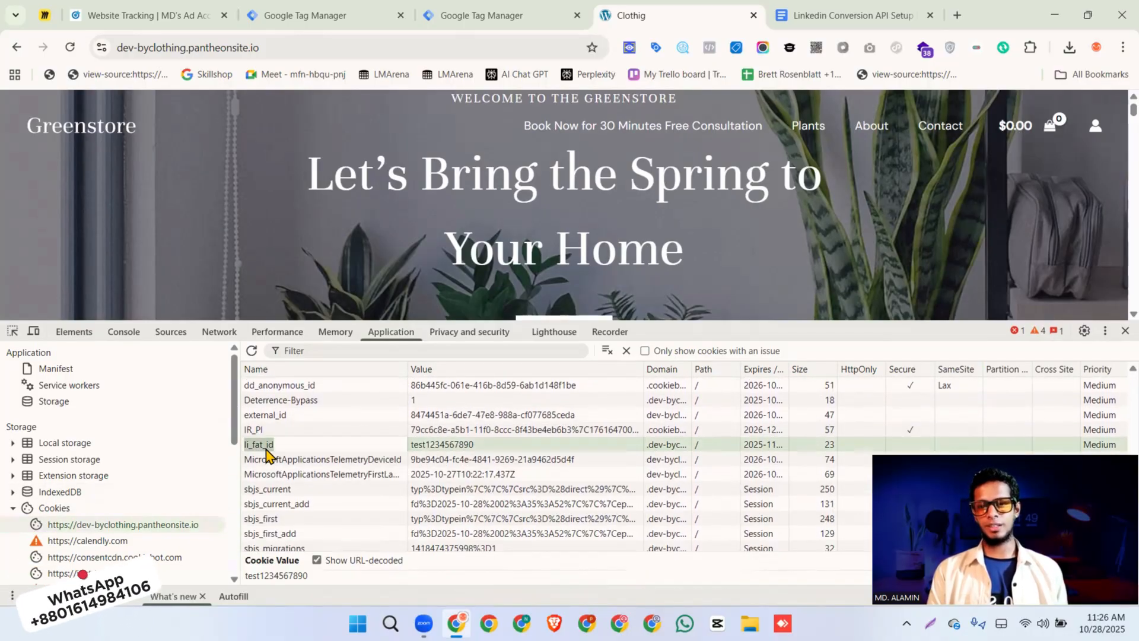
click(443, 446)
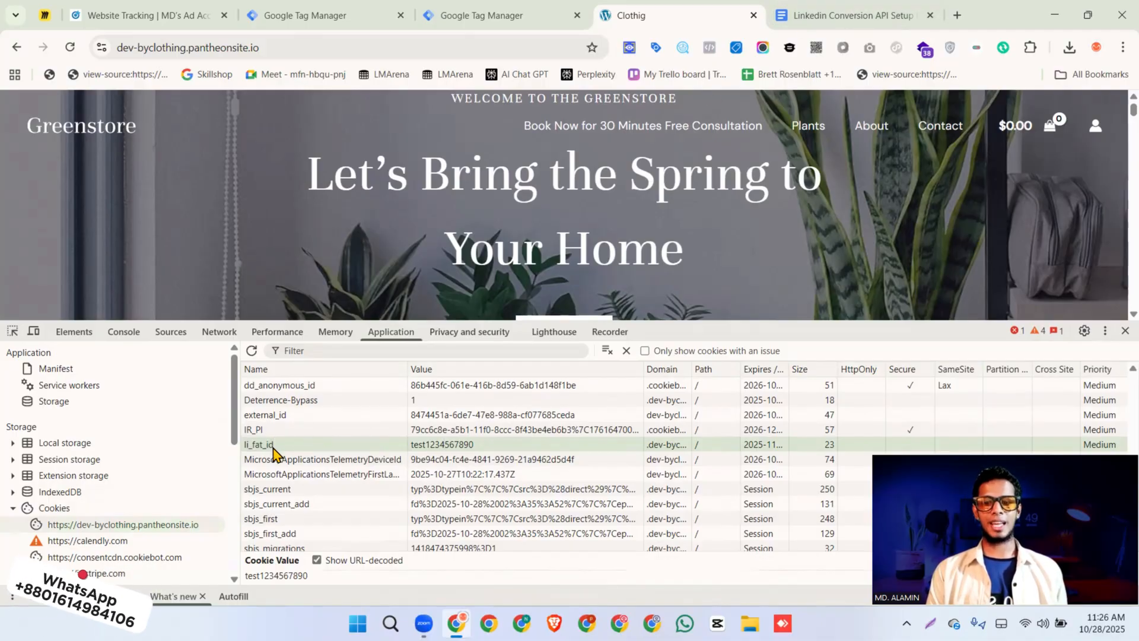
Create a 1st Party Cookie variable named li_fat_id, with cookie name li_fat_id, as the value of user_data.linkedinFirstPartyId
click(460, 16)
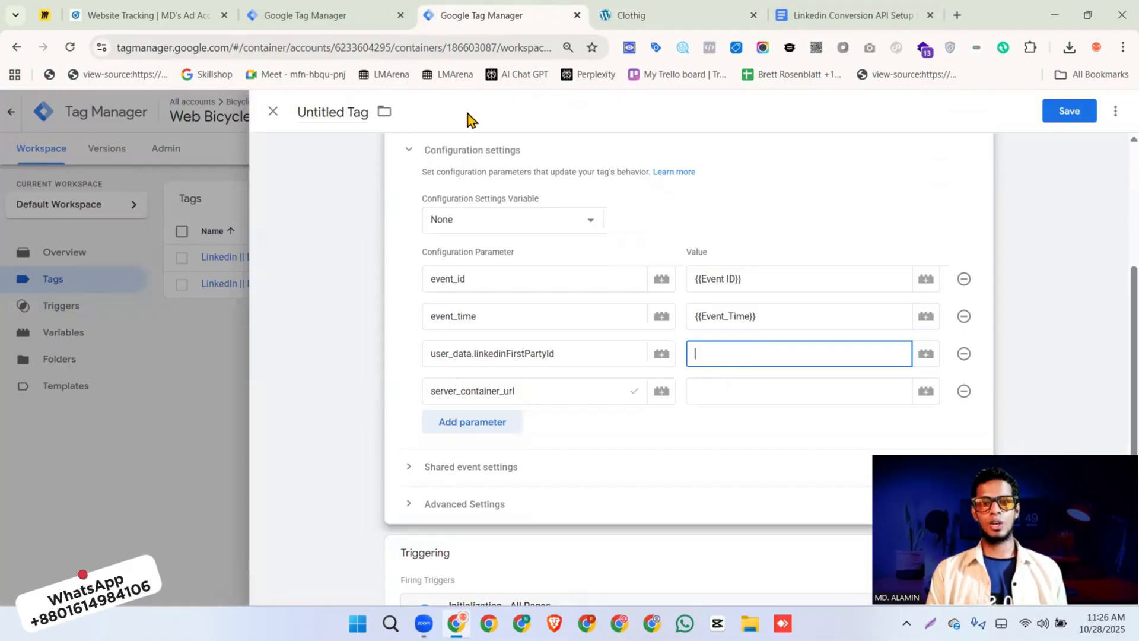
click(926, 355)
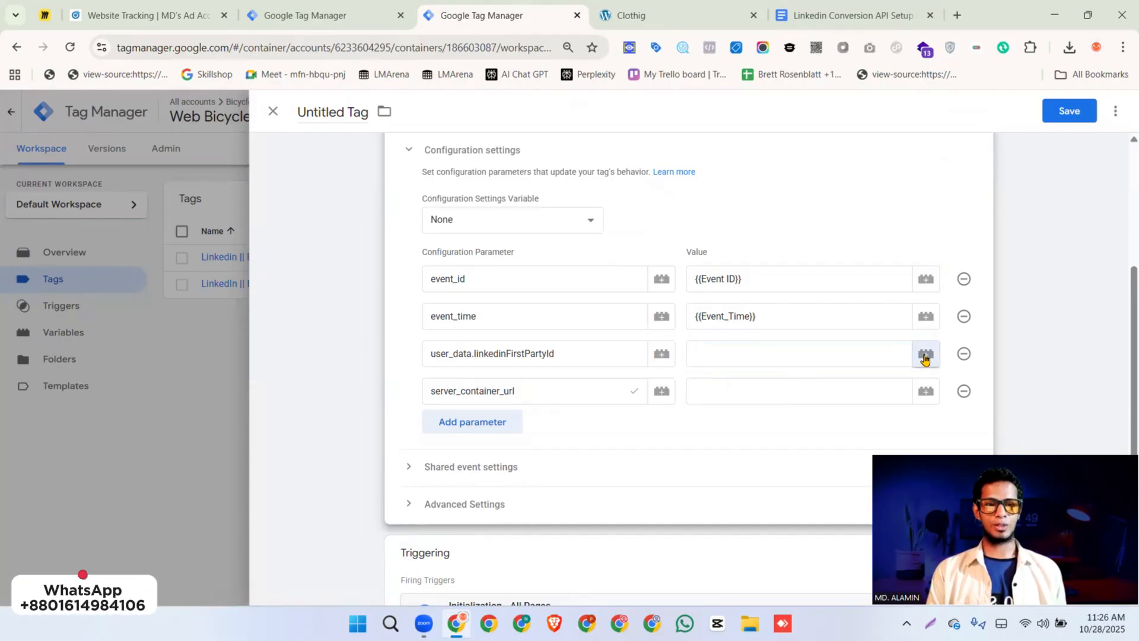
click(1115, 113)
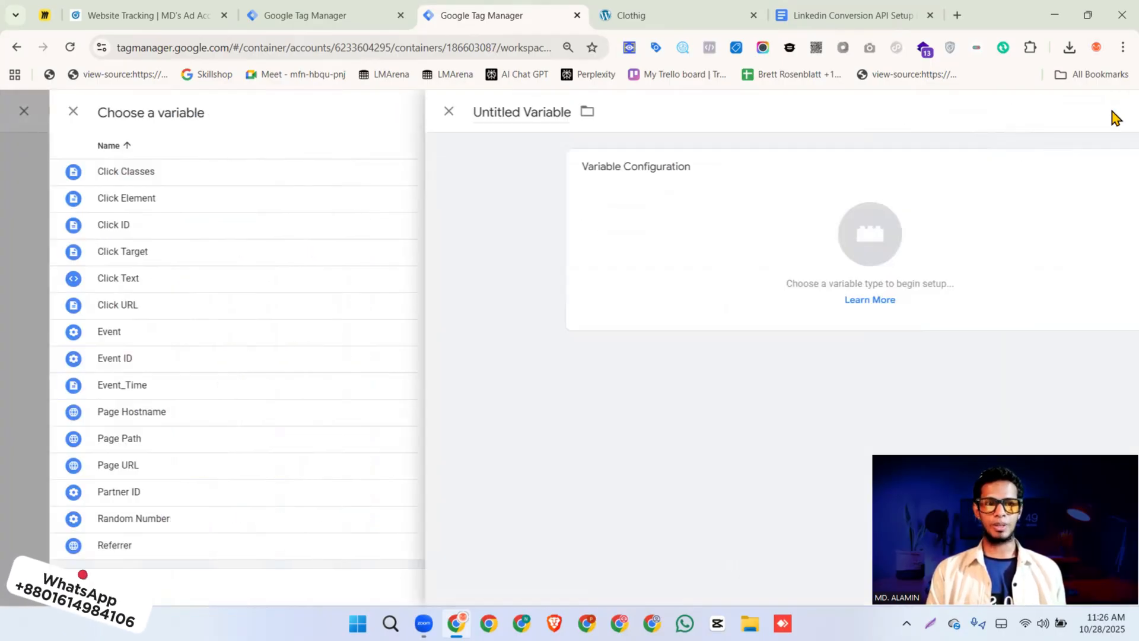
click(580, 216)
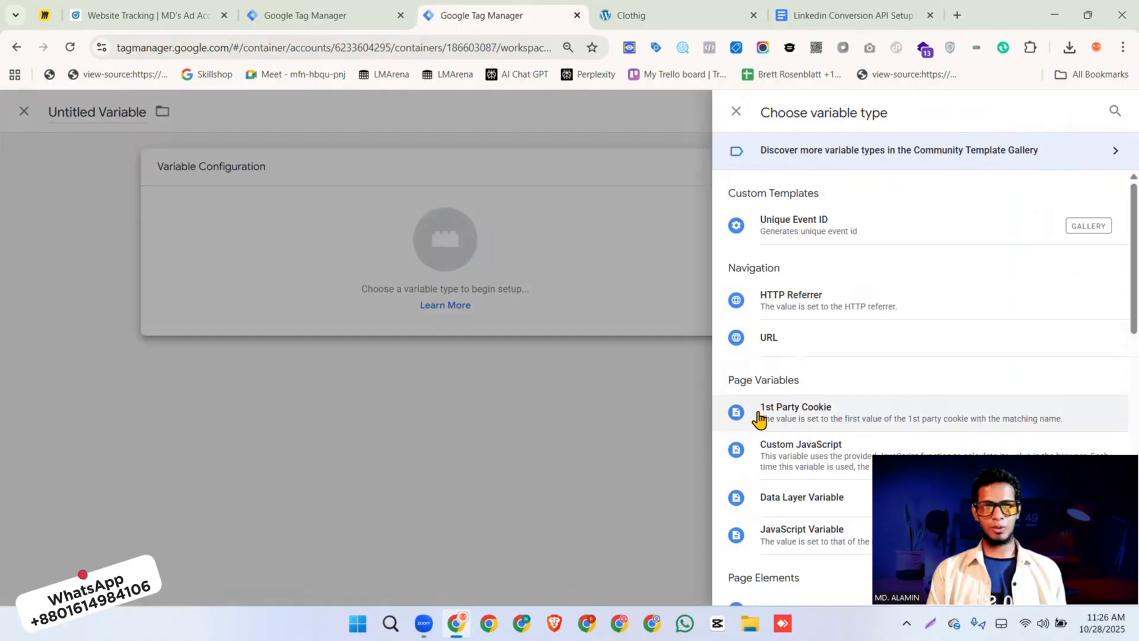
click(805, 415)
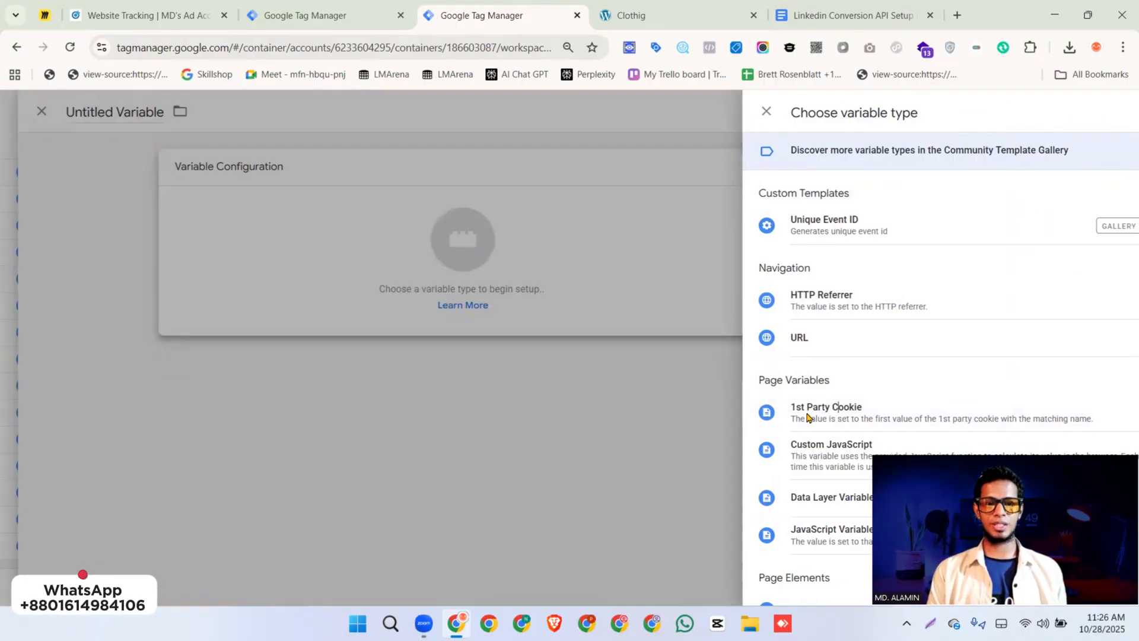
click(526, 301)
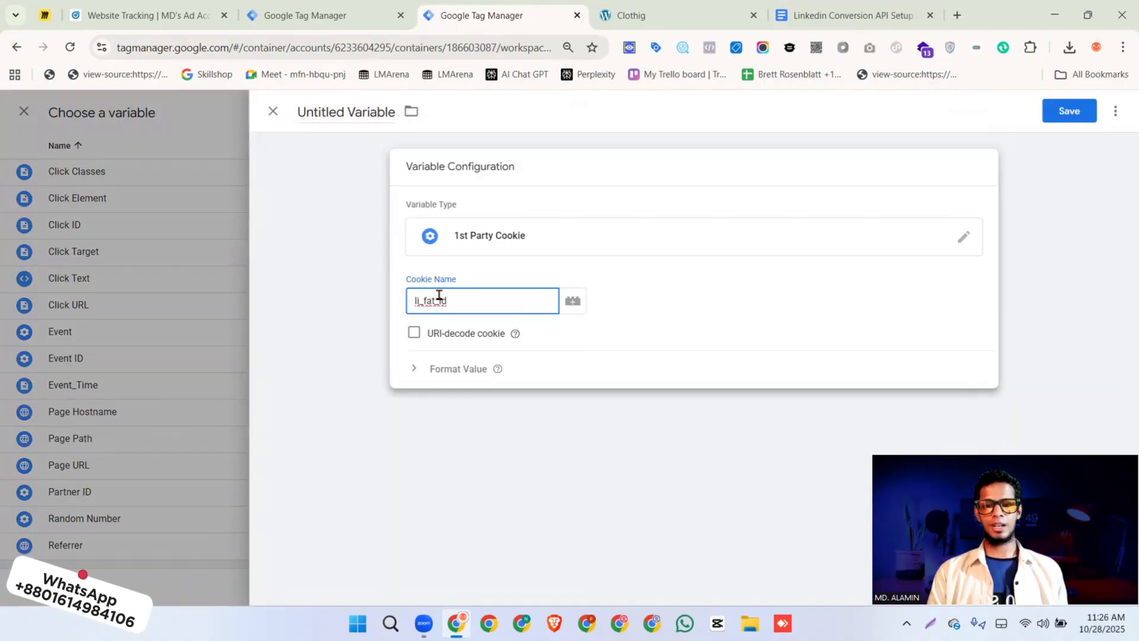
click(357, 117)
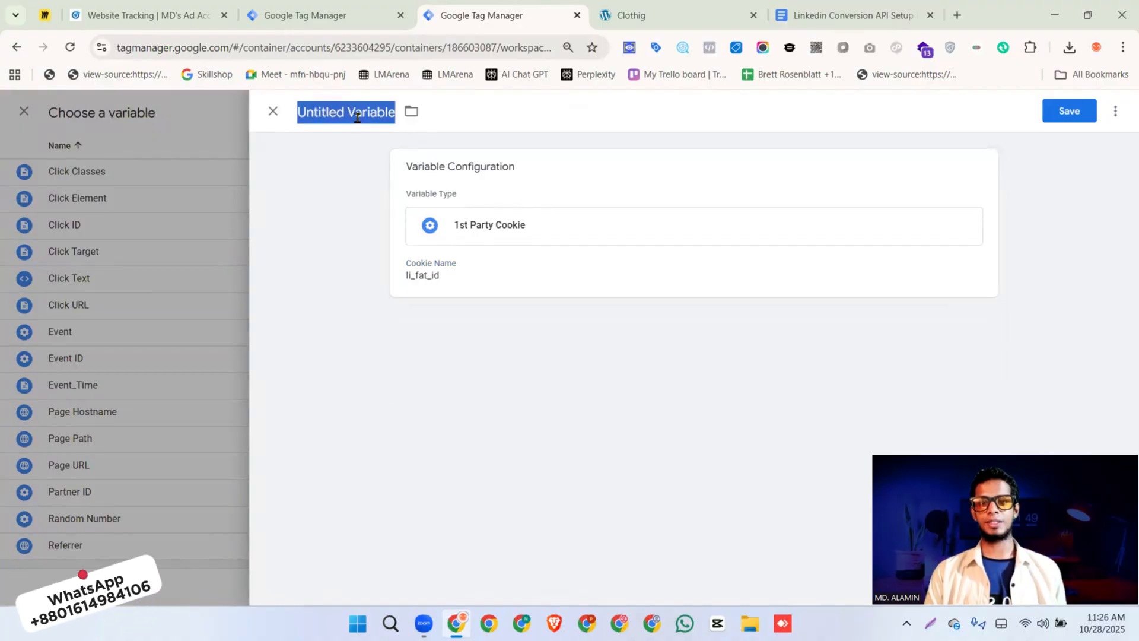
key(ctrl+v)
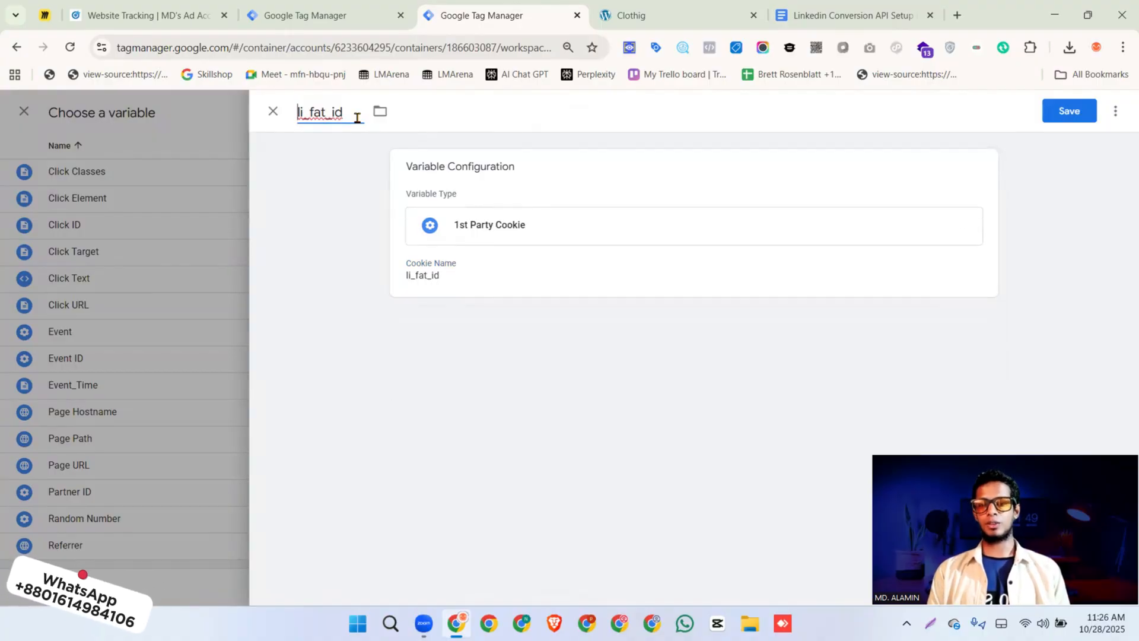
click(1079, 110)
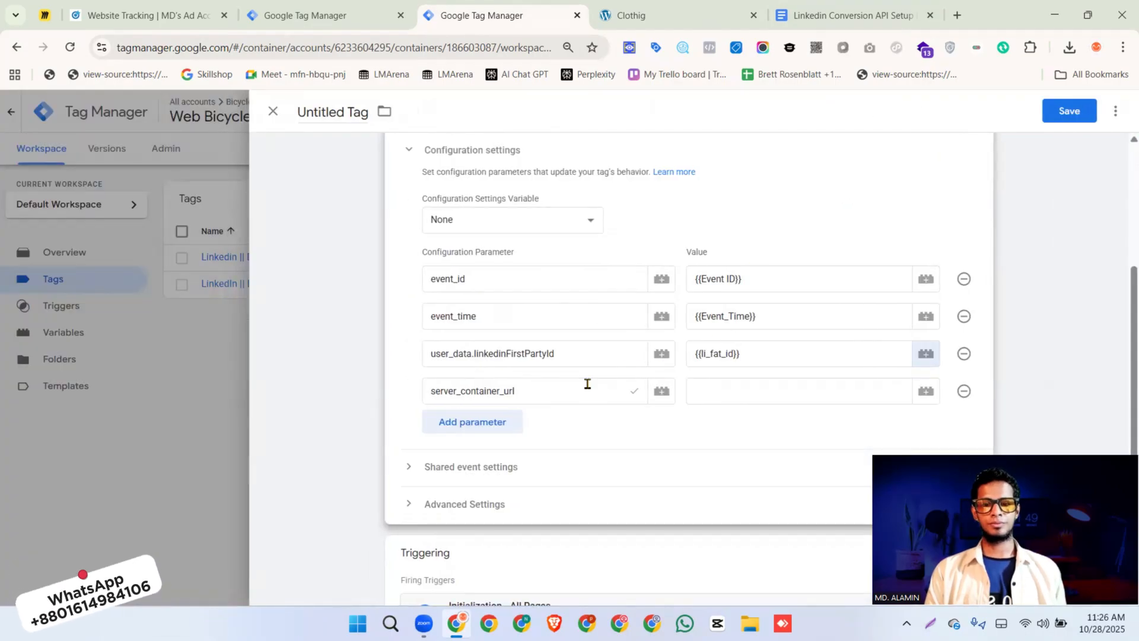
Copy the server container URL from the new ByClothing Server container's settings into the Google Tag as the server_container_url value
click(332, 17)
click(169, 153)
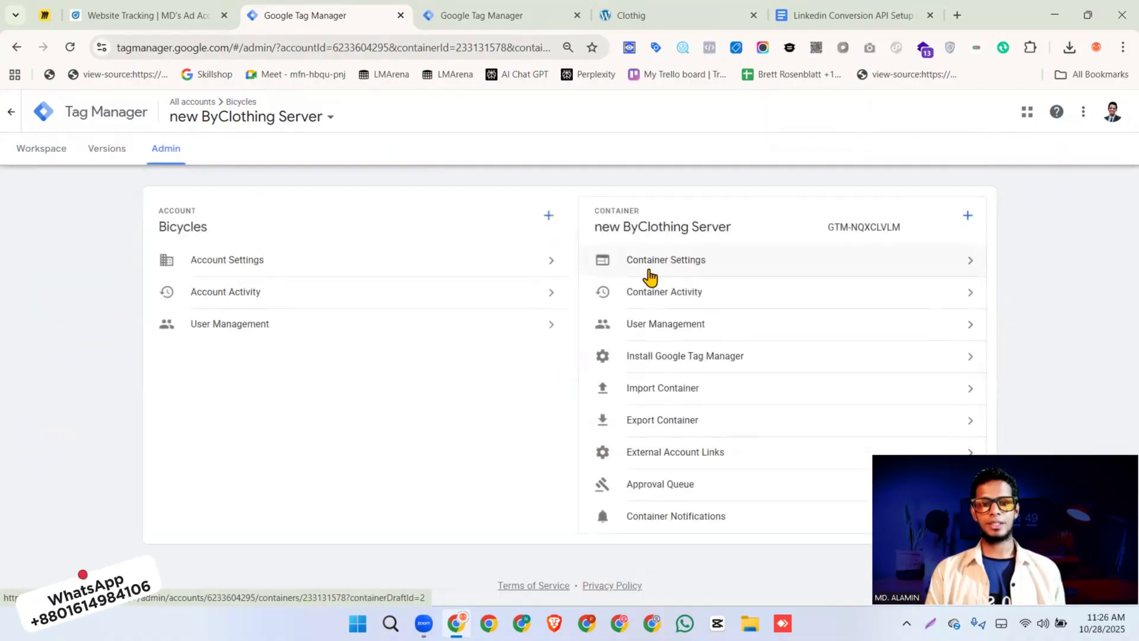
click(660, 274)
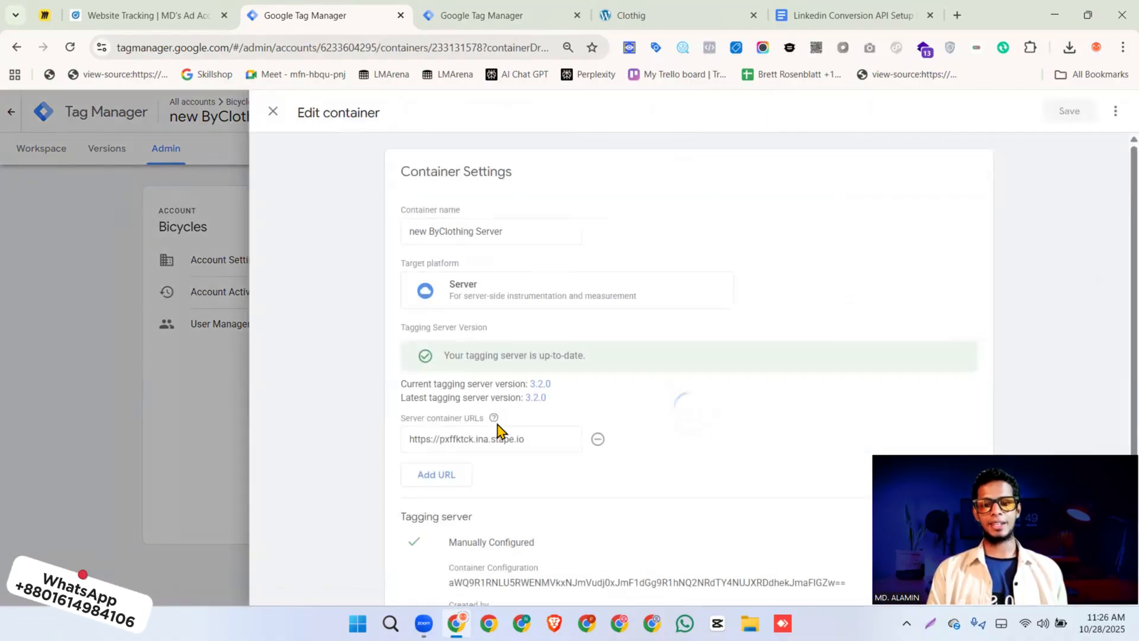
click(486, 438)
triple_click(485, 438)
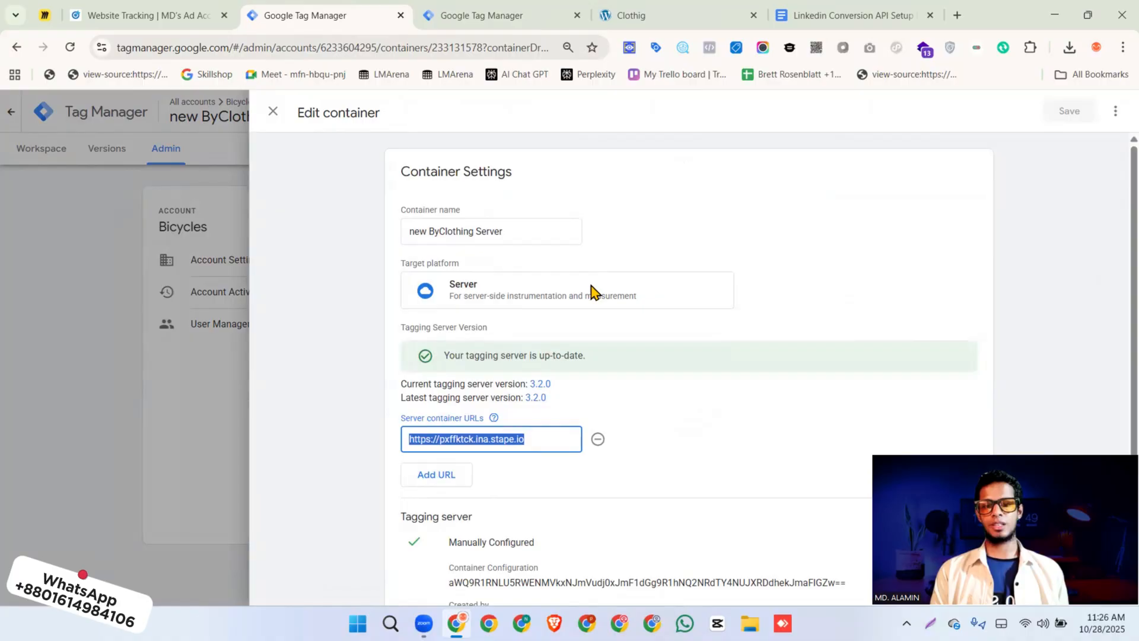
key(ctrl+c)
click(511, 18)
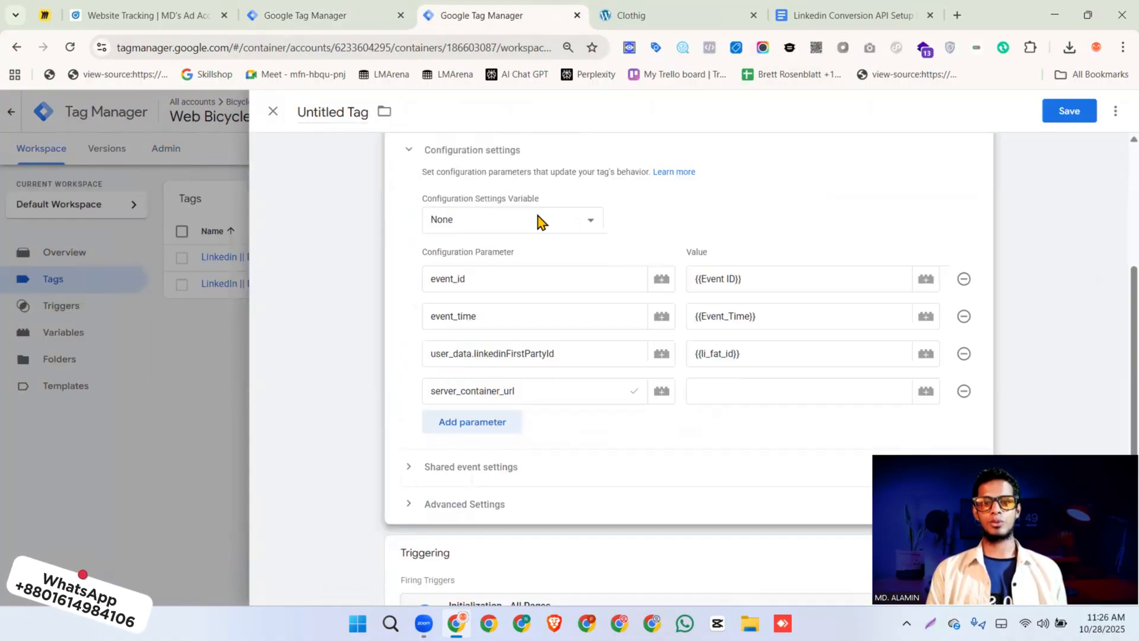
click(737, 390)
key(ctrl+v)
Review the Google Tag's configuration and trigger, and save it under the name "Linkedin || SS || page_view"
scroll(735, 398, down, 1)
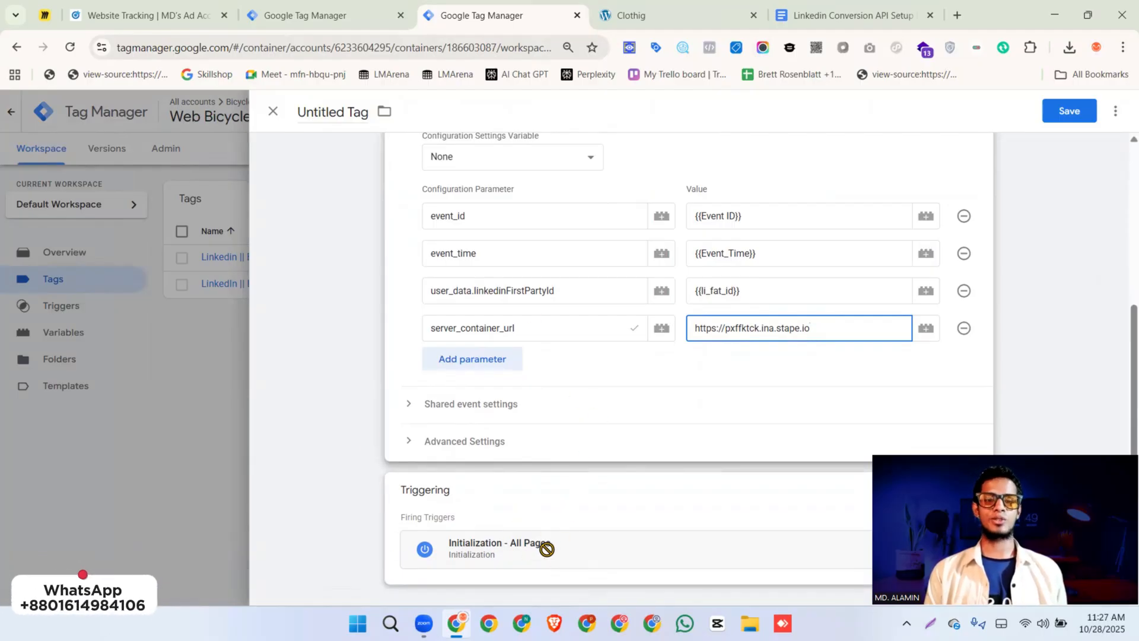
scroll(580, 460, up, 4)
scroll(580, 451, down, 2)
scroll(579, 457, up, 3)
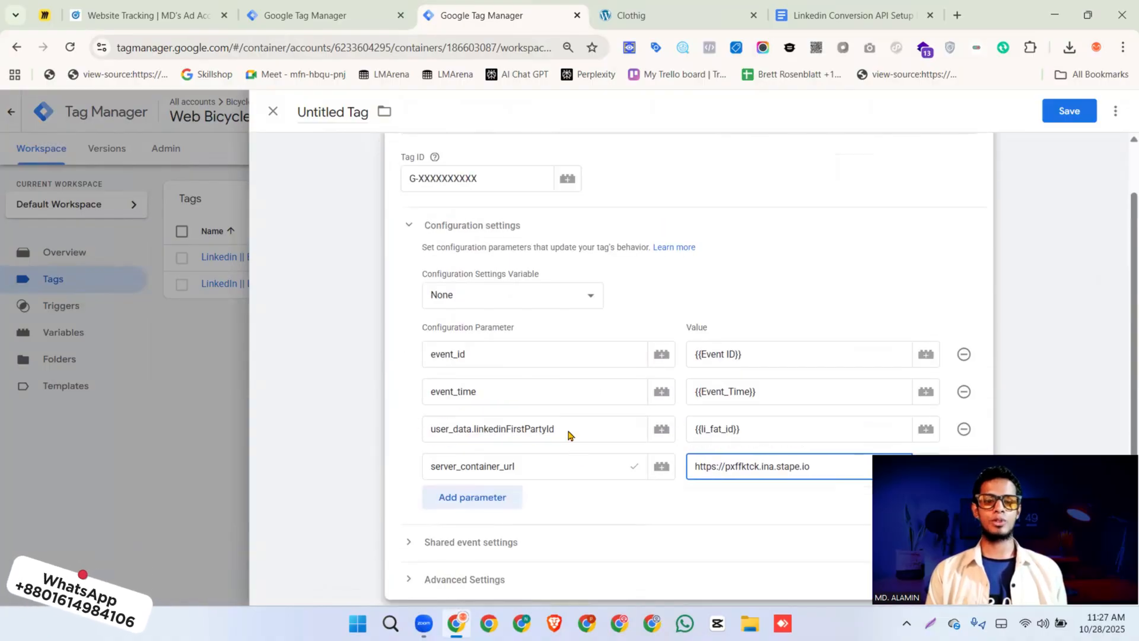
triple_click(508, 303)
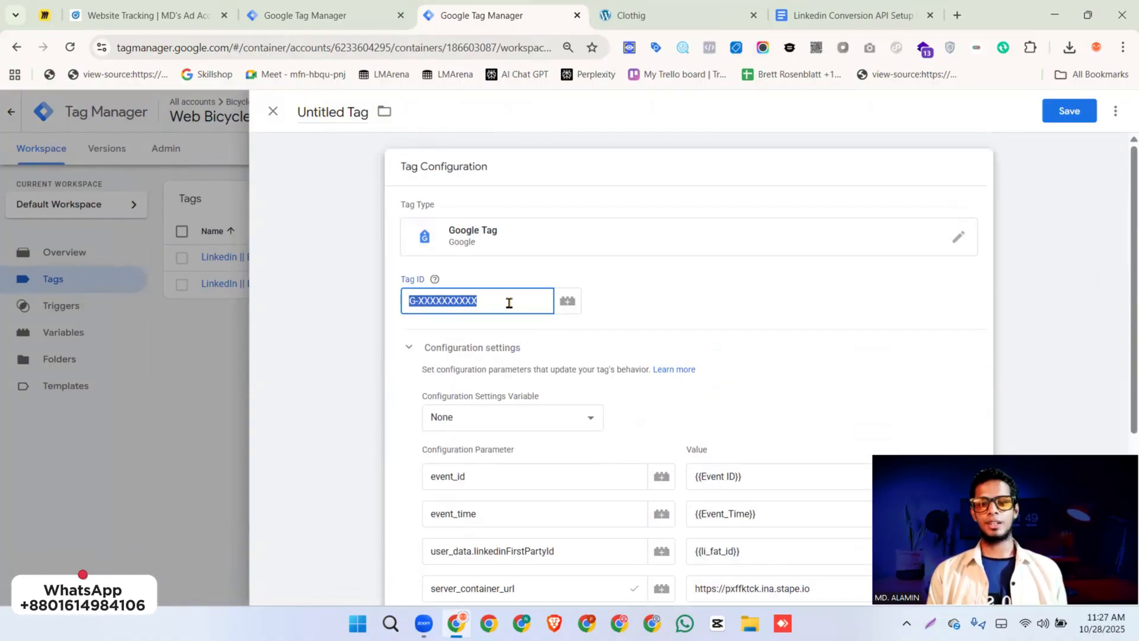
click(1068, 113)
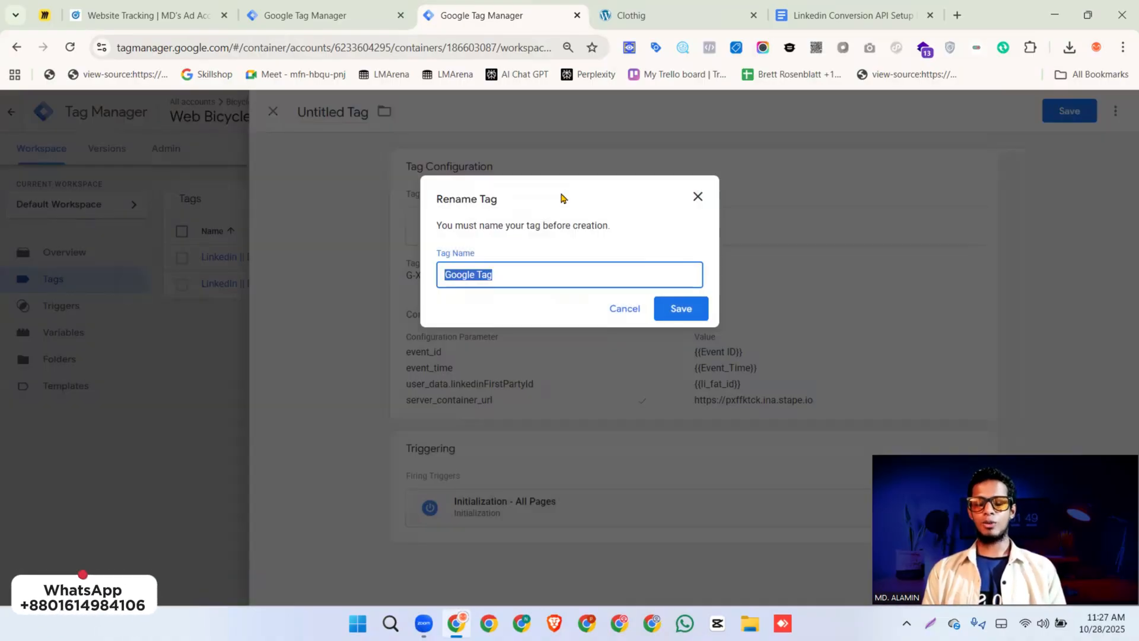
text(Linkedin)
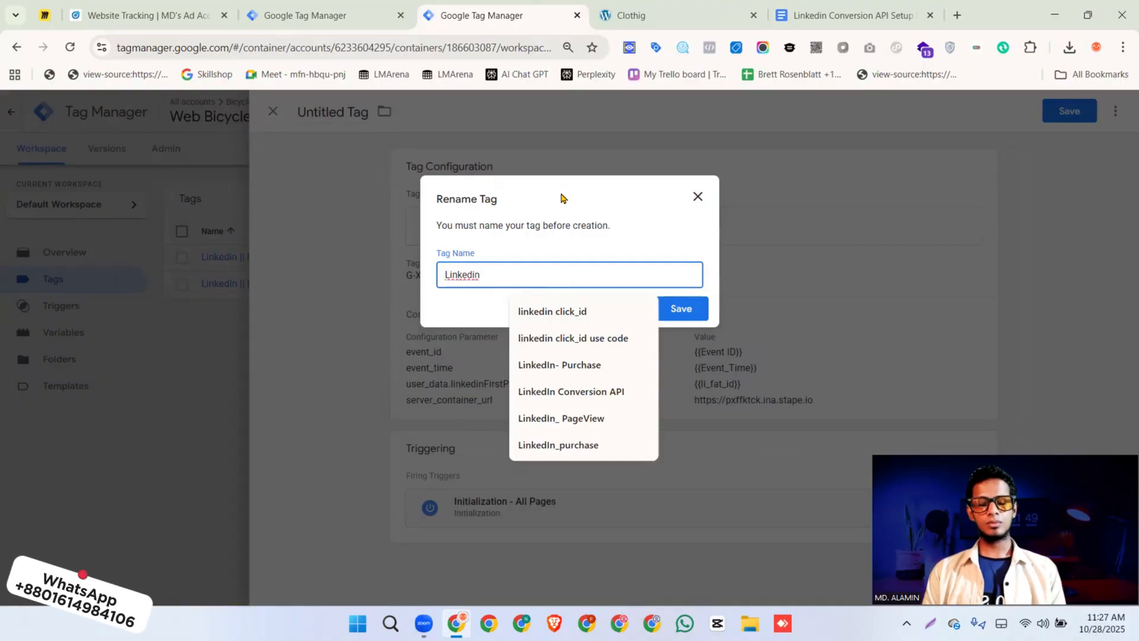
text( || SS || page_view)
key(Return)
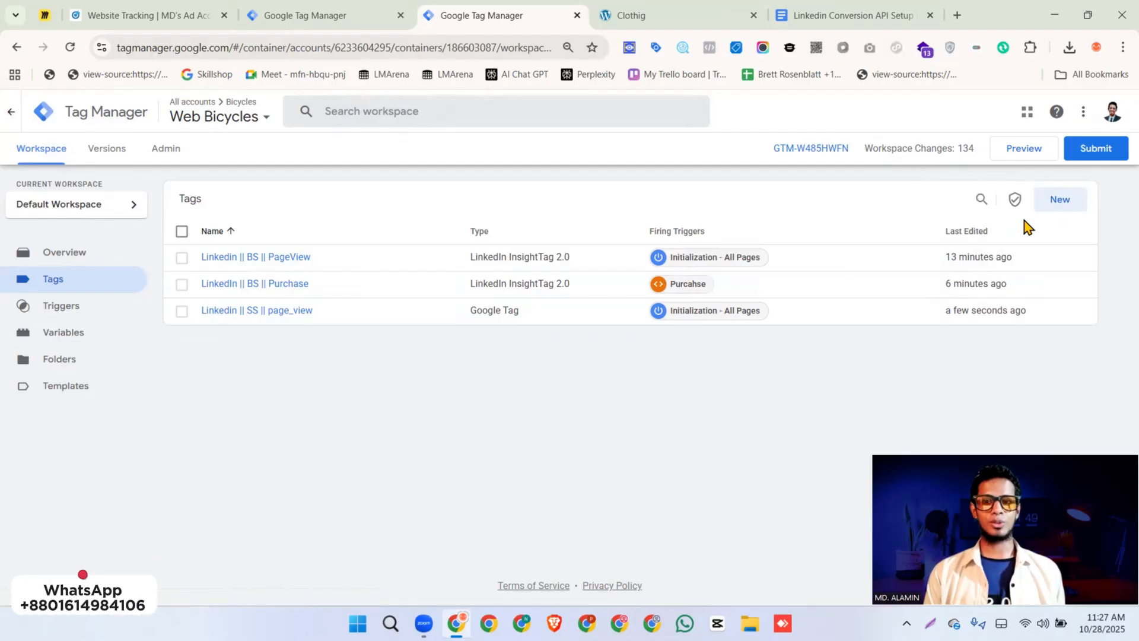
Create a Google Analytics: GA4 Event tag with Measurement ID G-XXXXXXXXXX and event name purchase, and save it without a trigger
click(1060, 202)
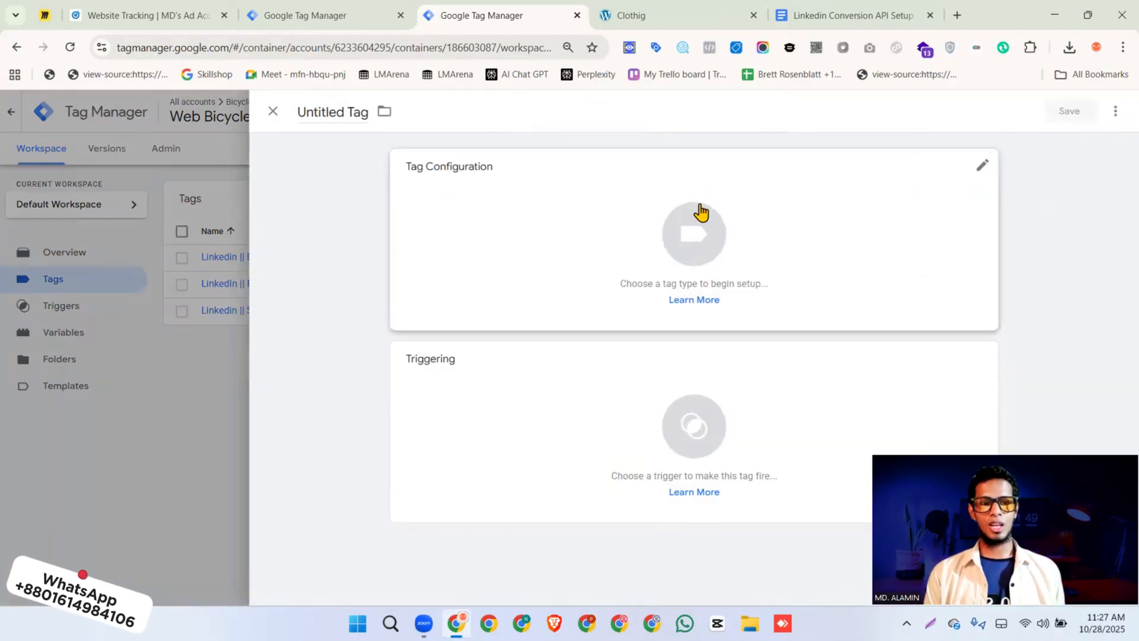
click(797, 243)
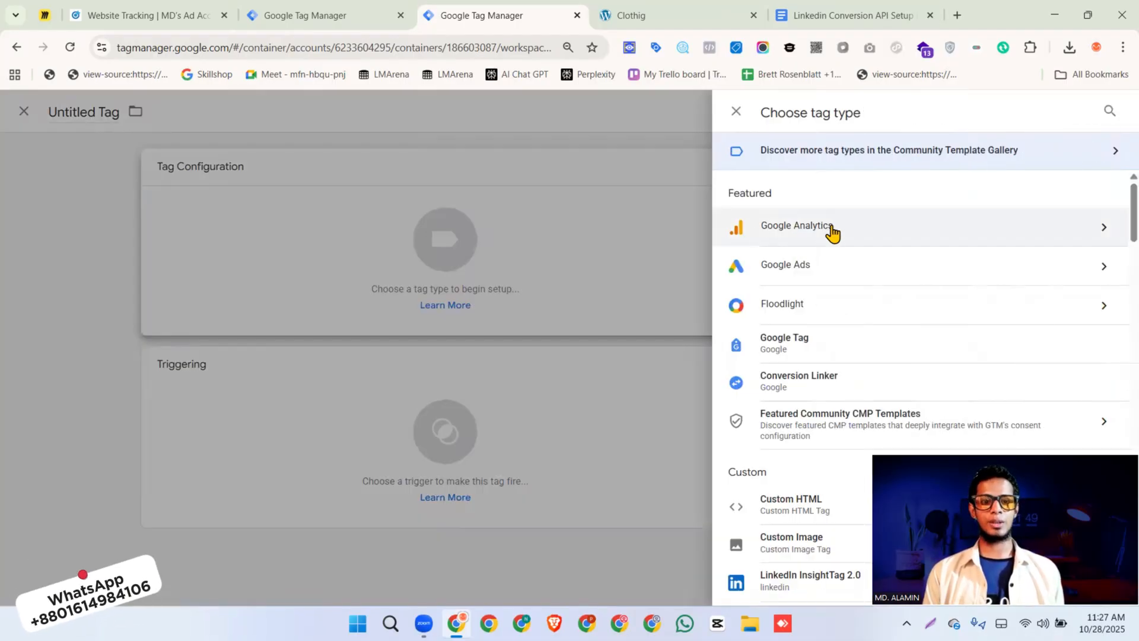
click(826, 233)
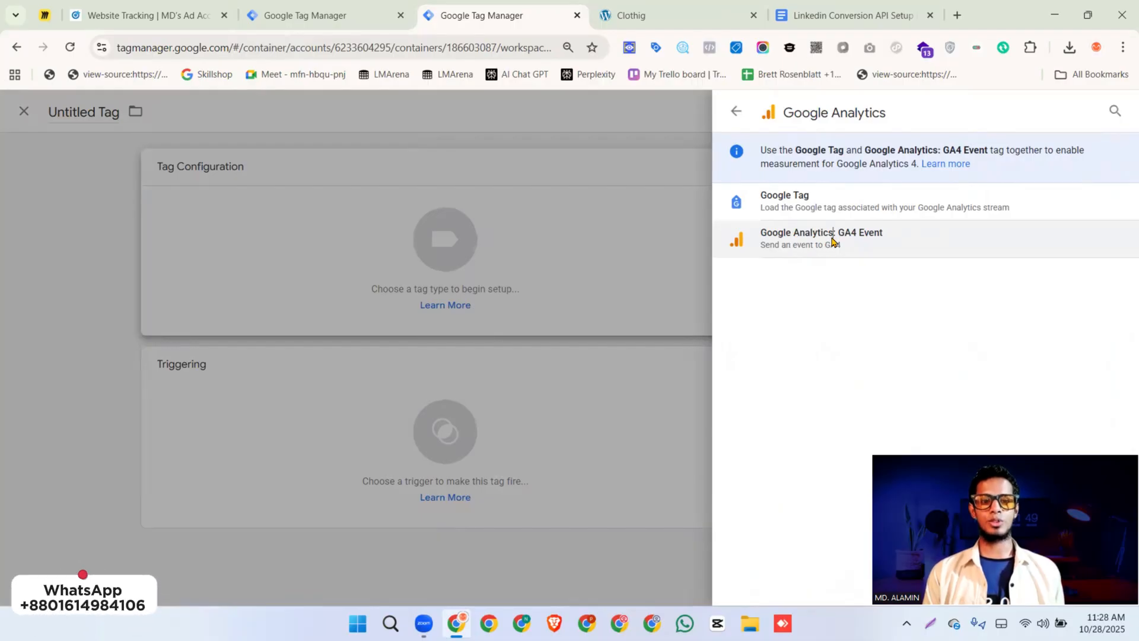
click(833, 241)
click(508, 303)
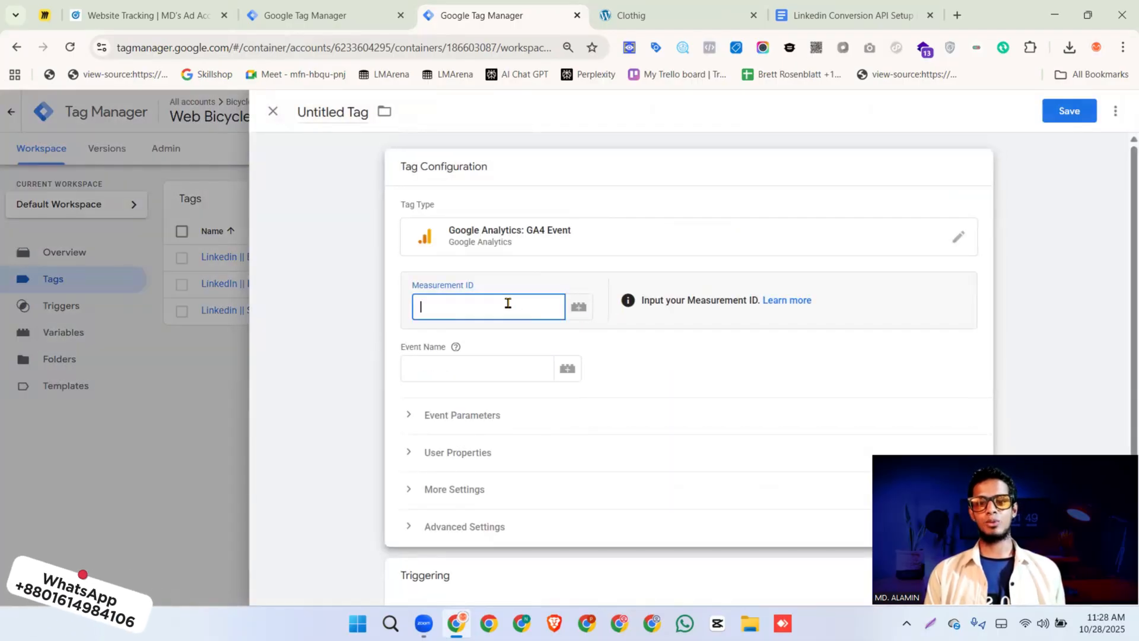
key(ctrl+v)
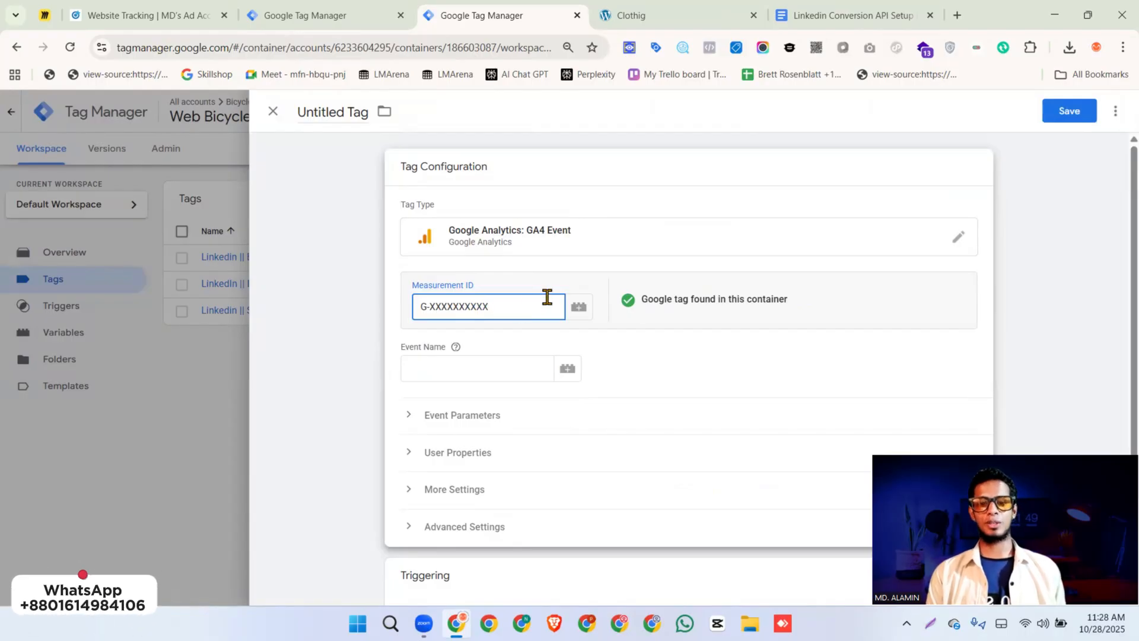
click(451, 367)
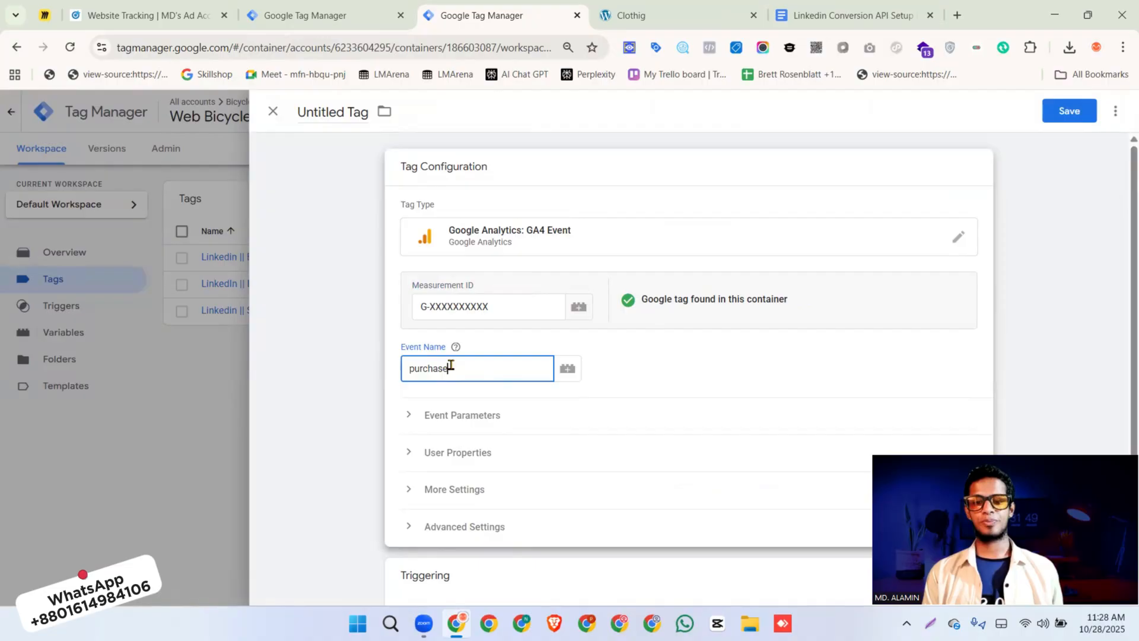
scroll(451, 366, down, 2)
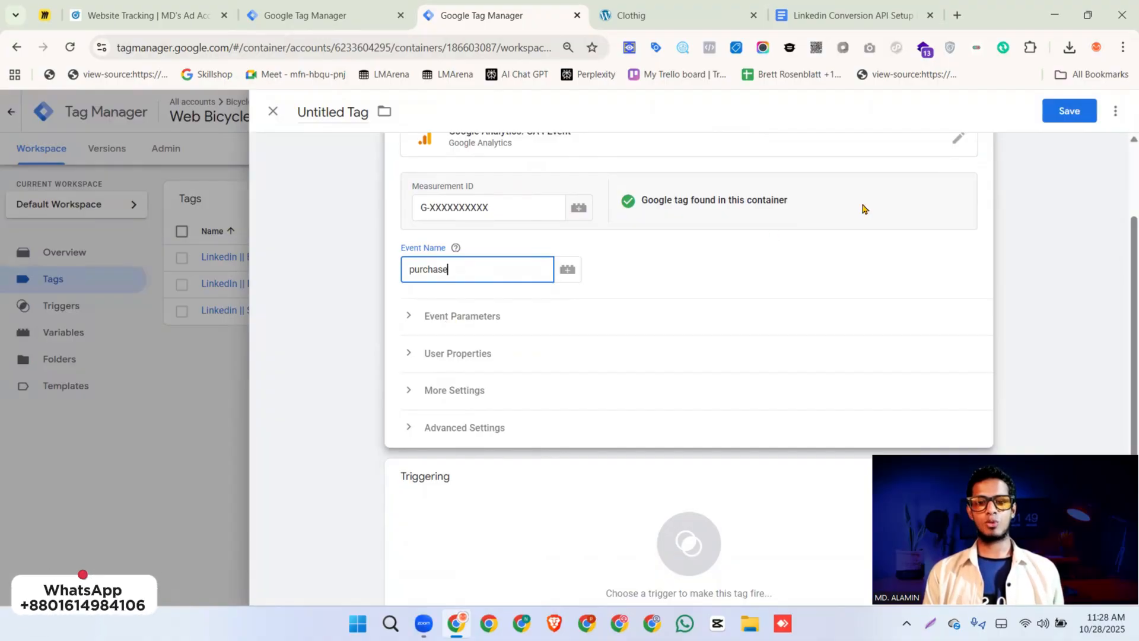
click(1081, 113)
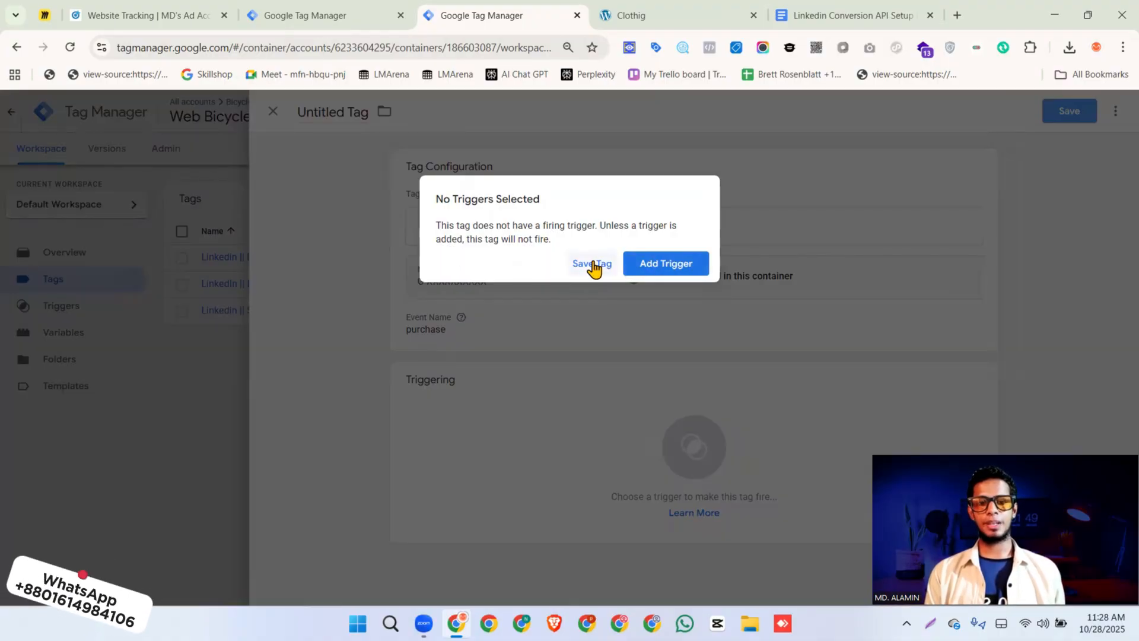
click(592, 263)
click(680, 309)
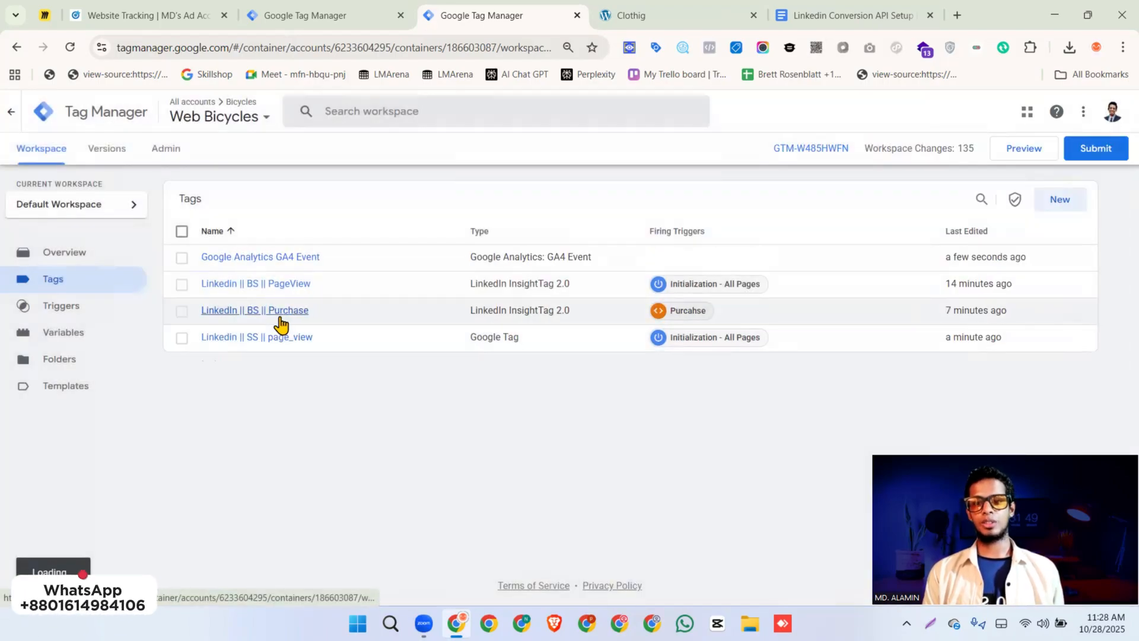
Add a send_page_view configuration parameter with value true to the "Linkedin || SS || page_view" tag and save it
click(279, 318)
click(230, 337)
click(252, 339)
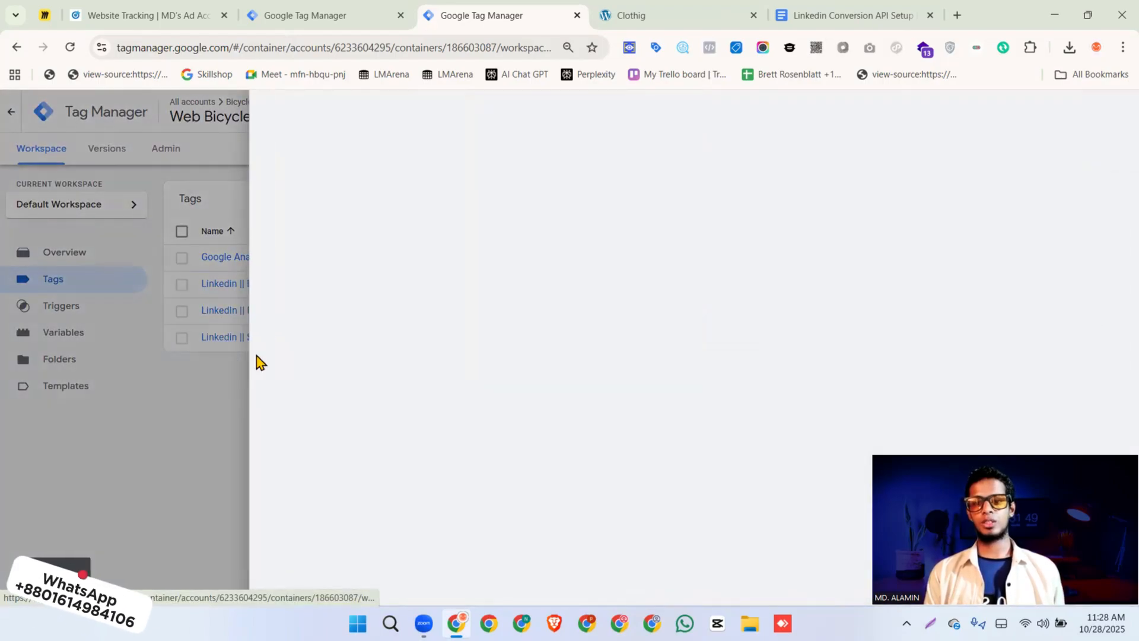
scroll(618, 387, down, 5)
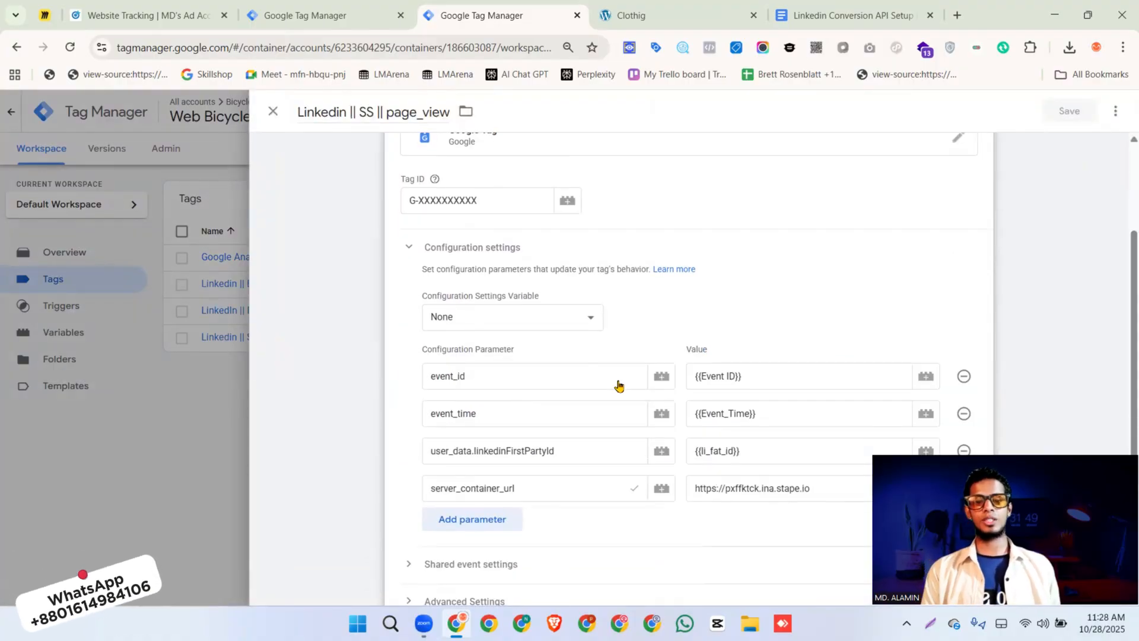
click(484, 378)
text(sen)
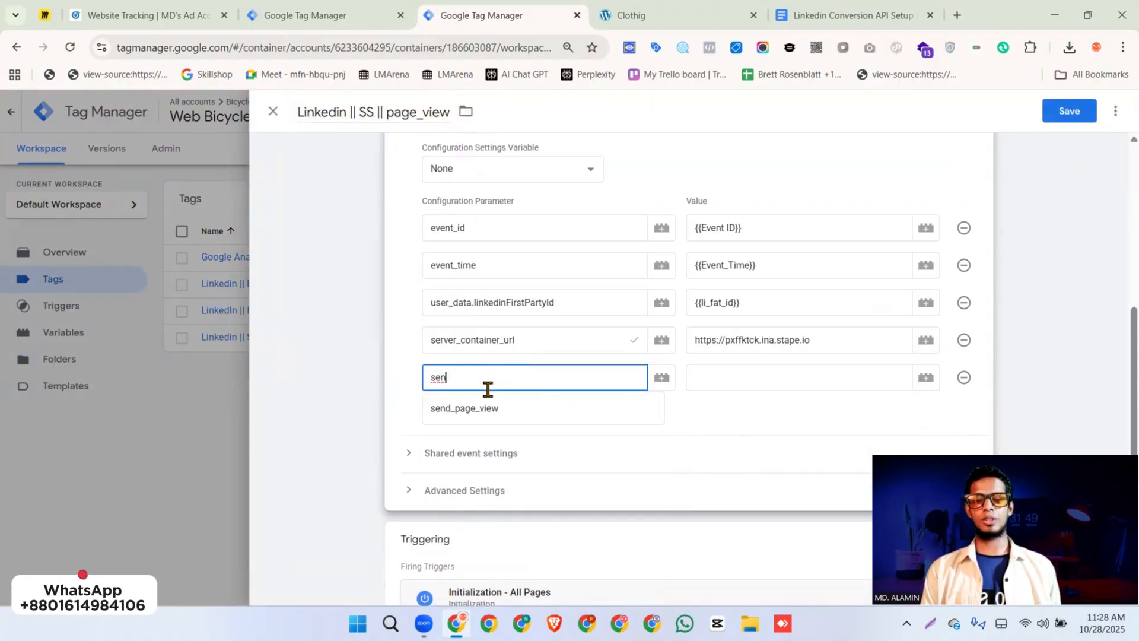
click(487, 408)
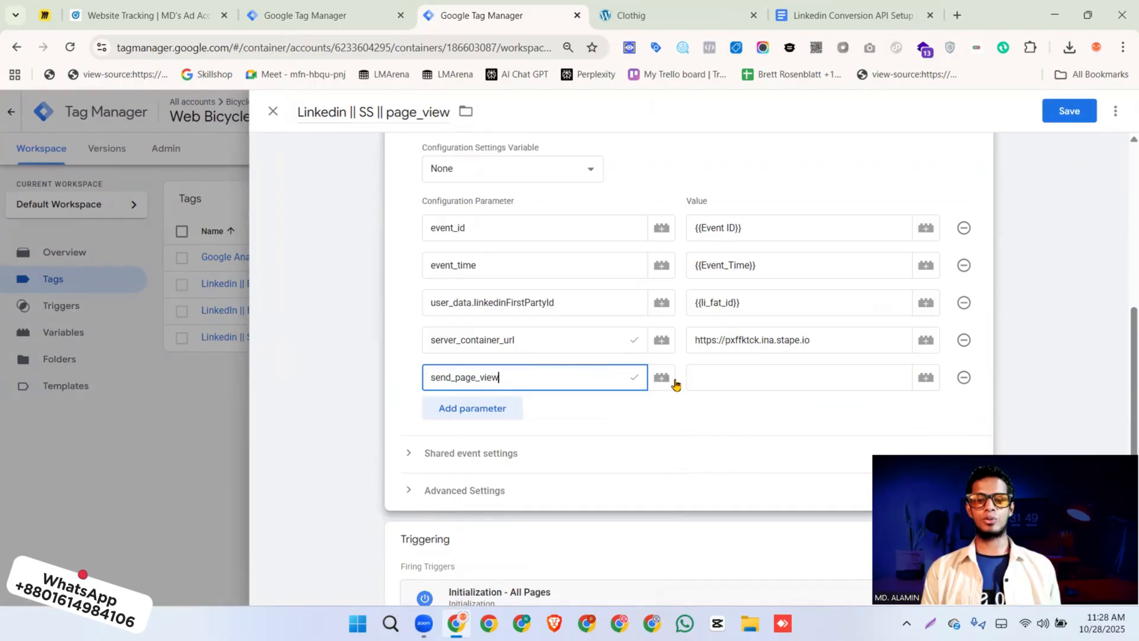
click(710, 376)
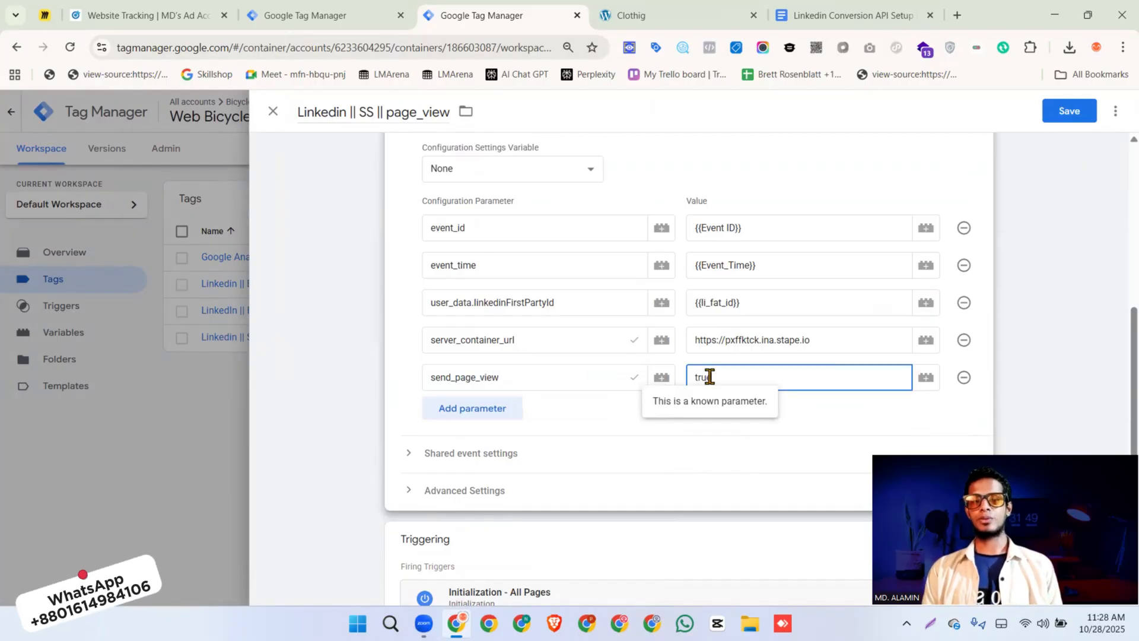
click(1069, 111)
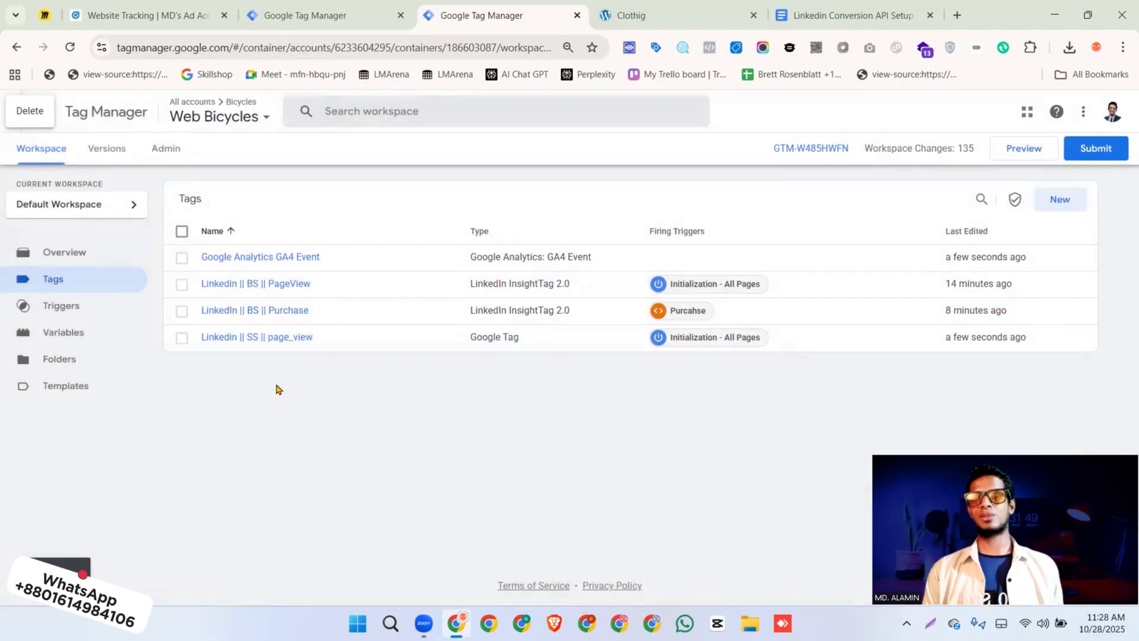
Open the Google Analytics GA4 Event tag's configuration for editing, and review the Purchase parameter table in the LinkedIn setup document
click(287, 257)
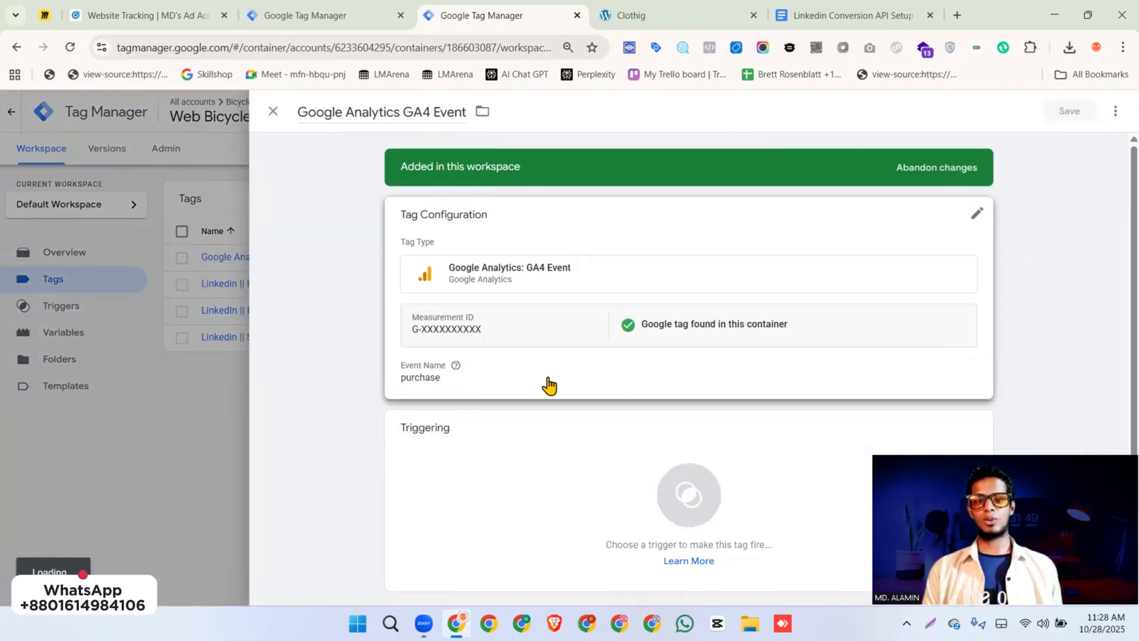
click(544, 368)
scroll(560, 306, down, 3)
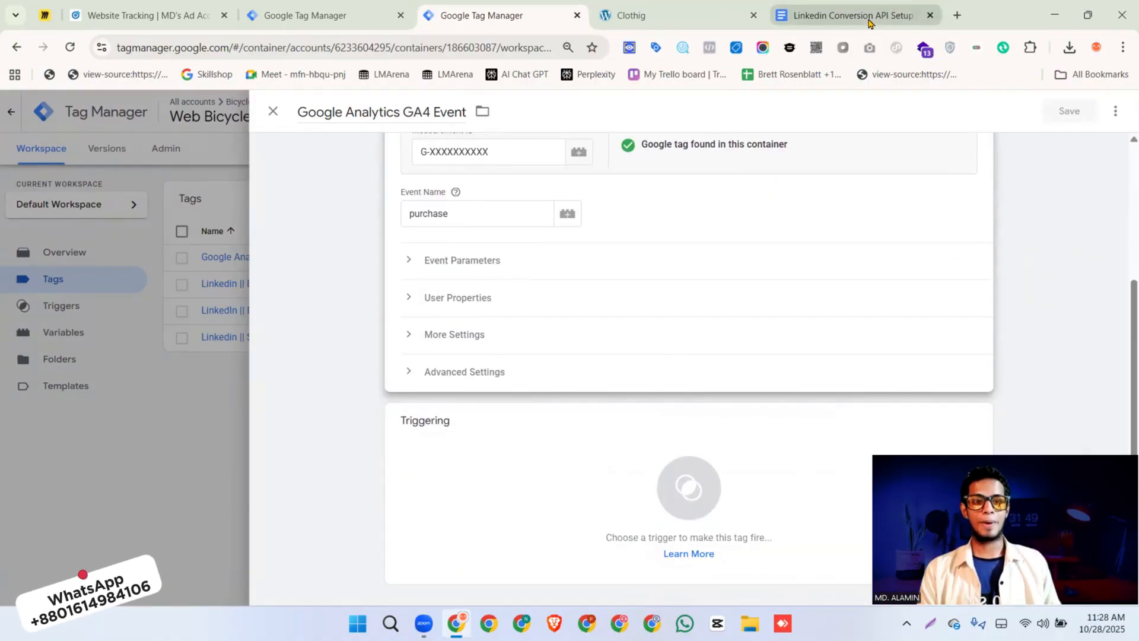
click(848, 16)
scroll(463, 322, down, 6)
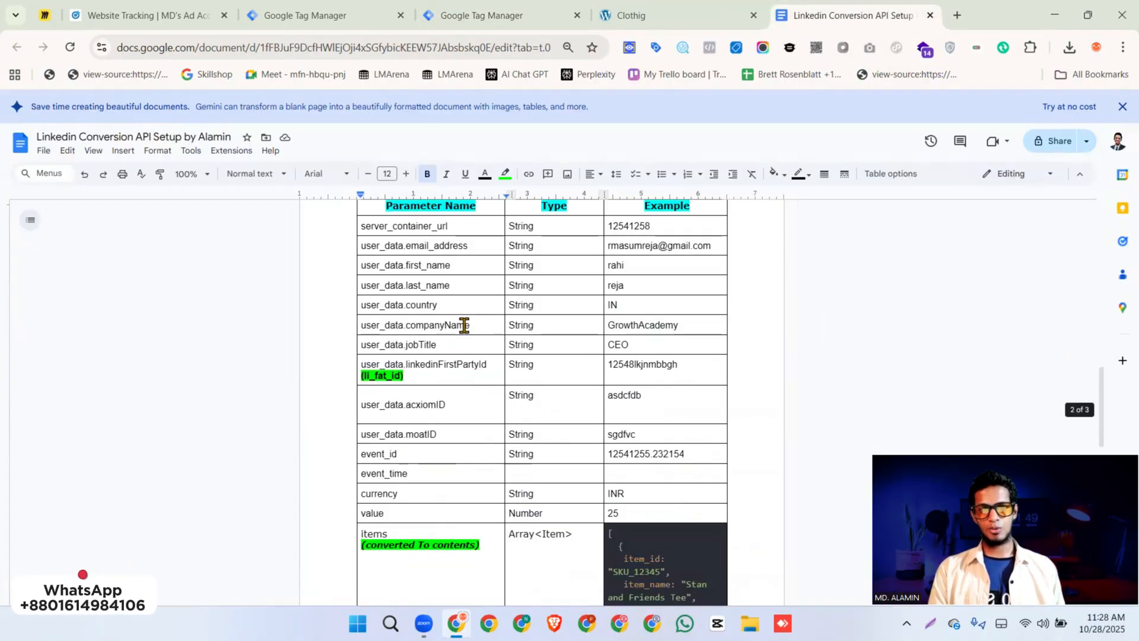
scroll(487, 359, up, 2)
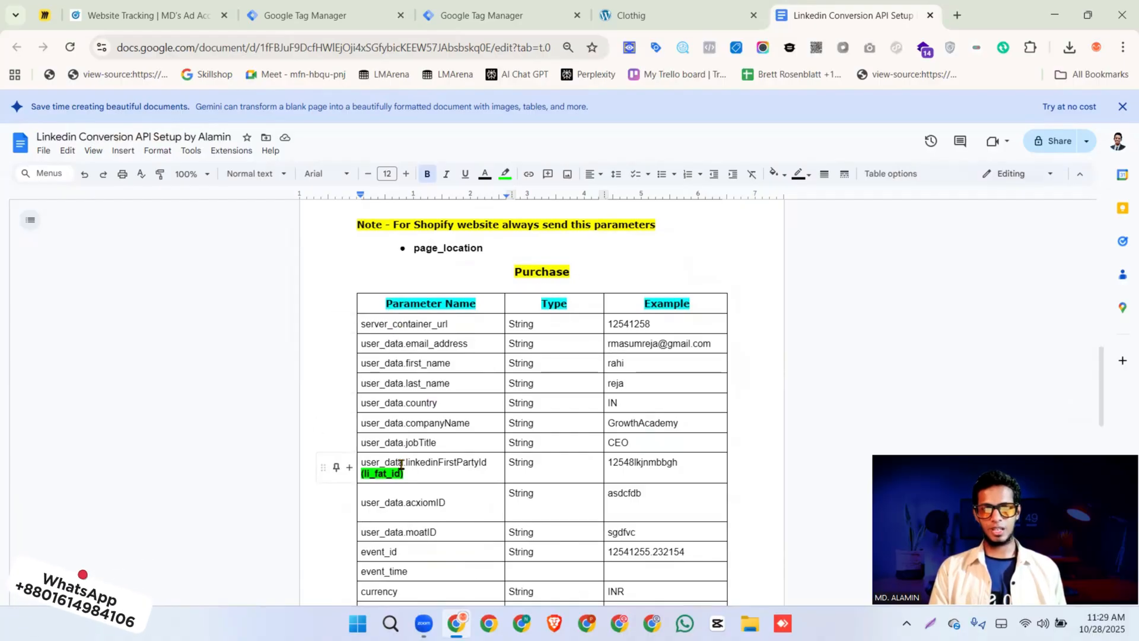
scroll(400, 464, down, 3)
scroll(401, 464, up, 1)
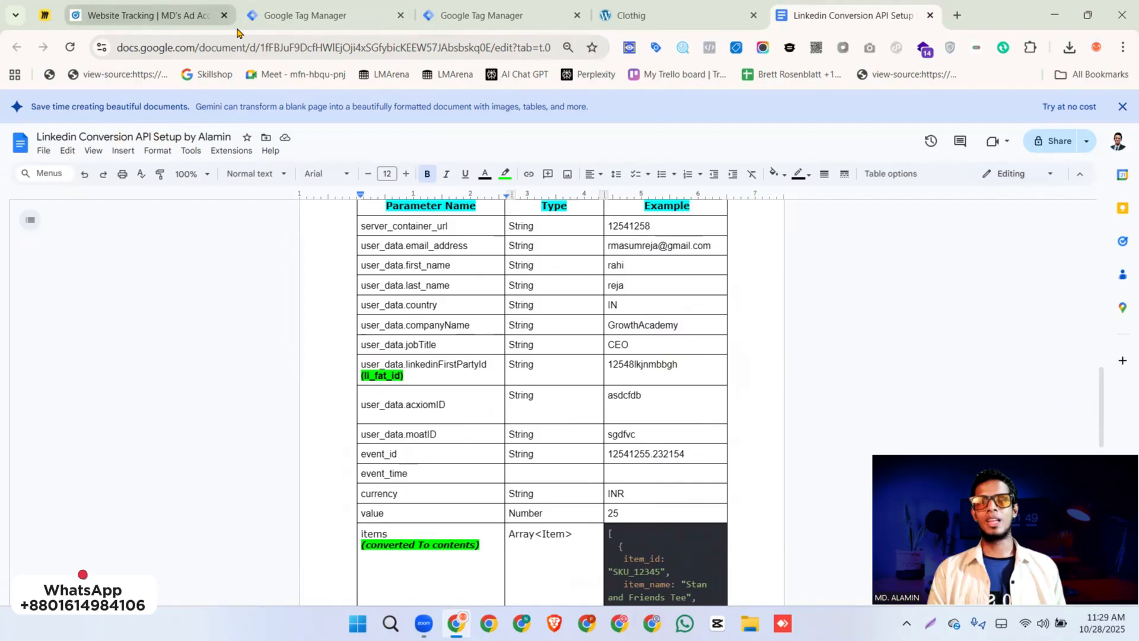
Copy the parameter names server_container_url, event_id, event_time, currency, value and items from the document's Purchase table
double_click(419, 226)
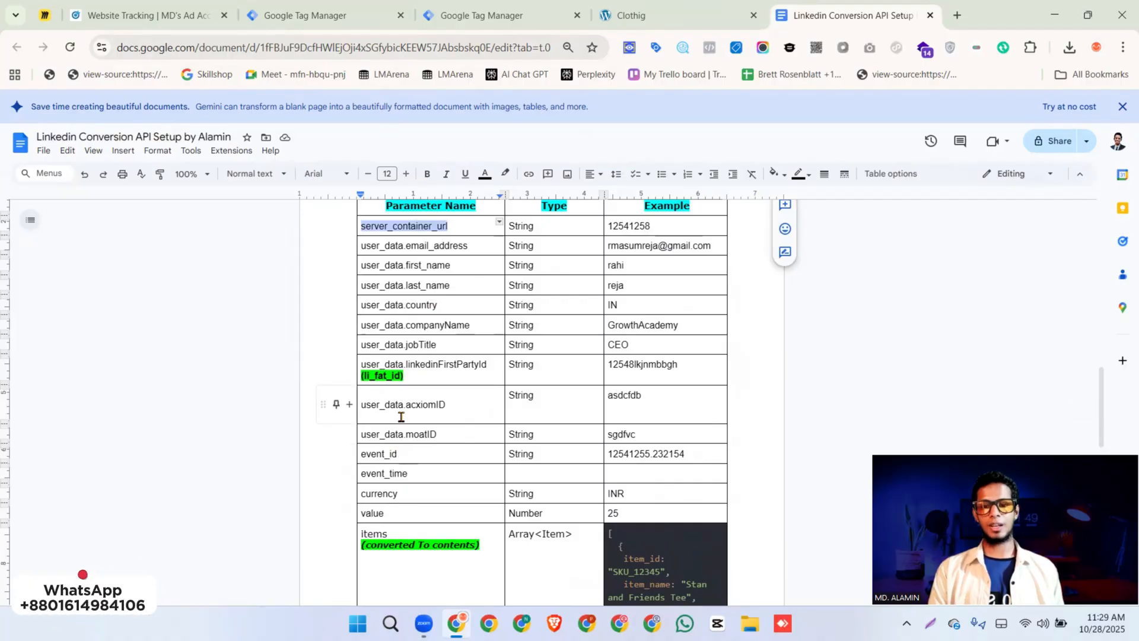
click(385, 452)
double_click(384, 452)
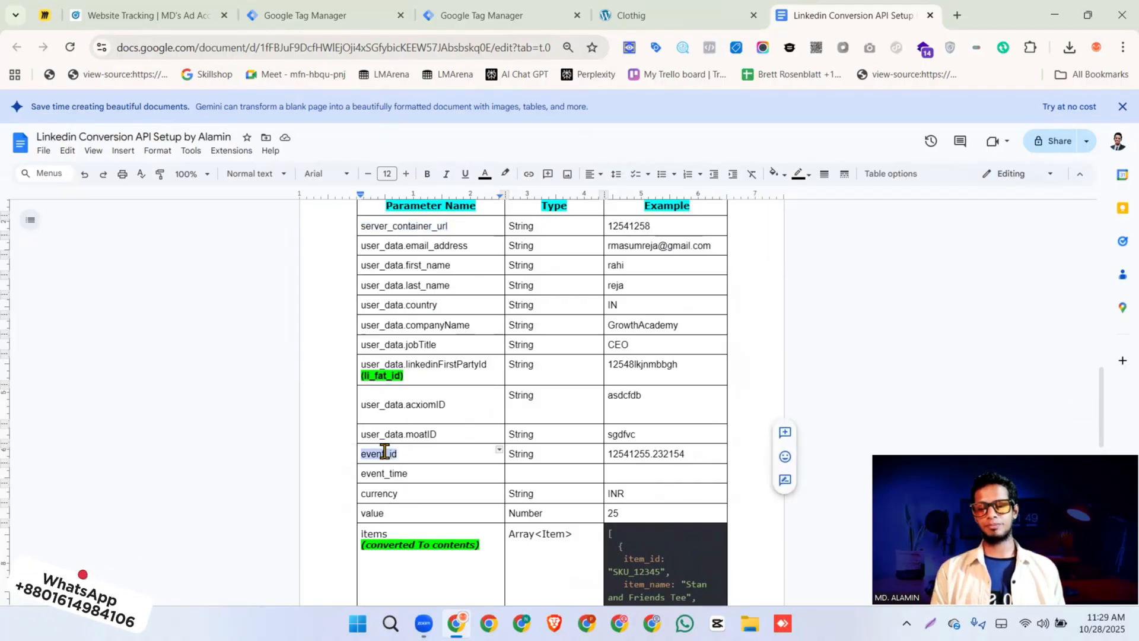
double_click(384, 468)
double_click(377, 491)
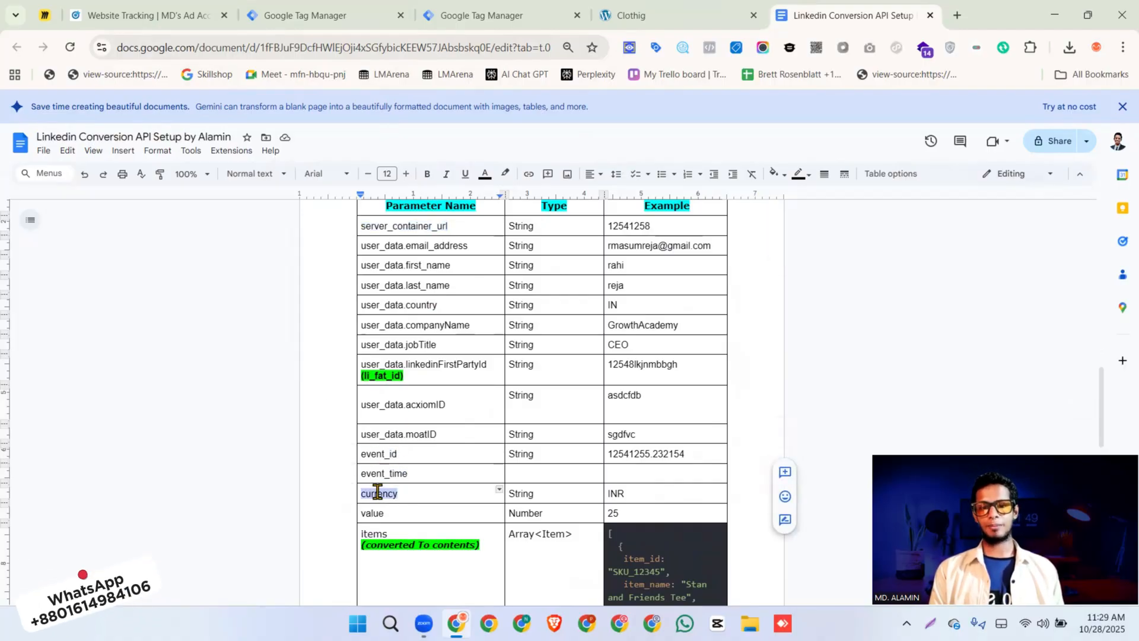
double_click(372, 511)
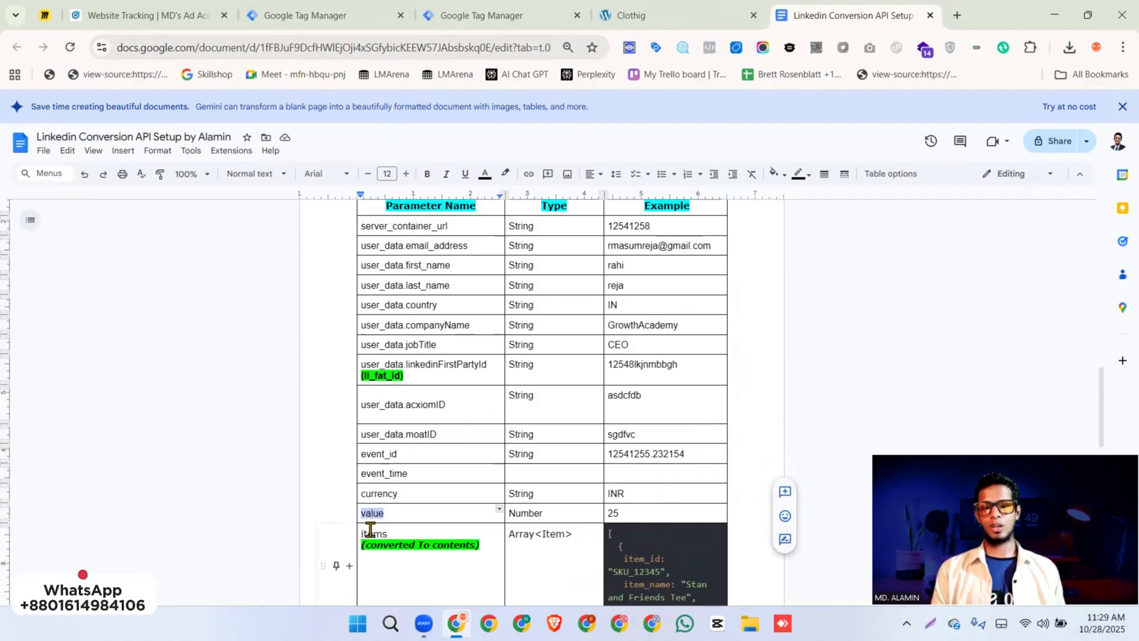
double_click(370, 531)
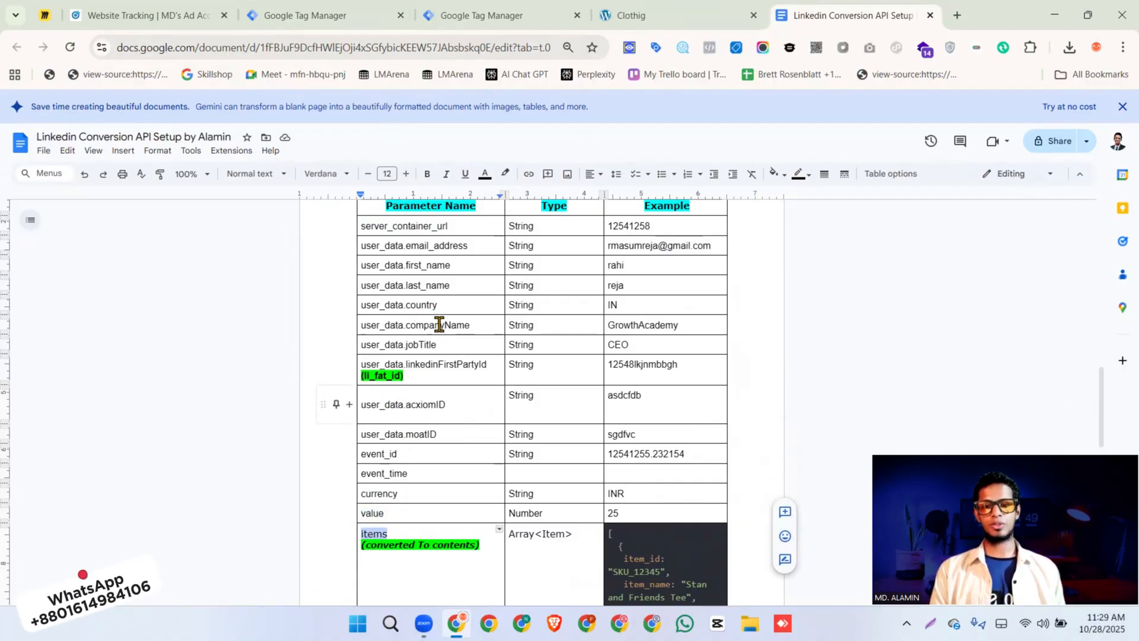
triple_click(413, 226)
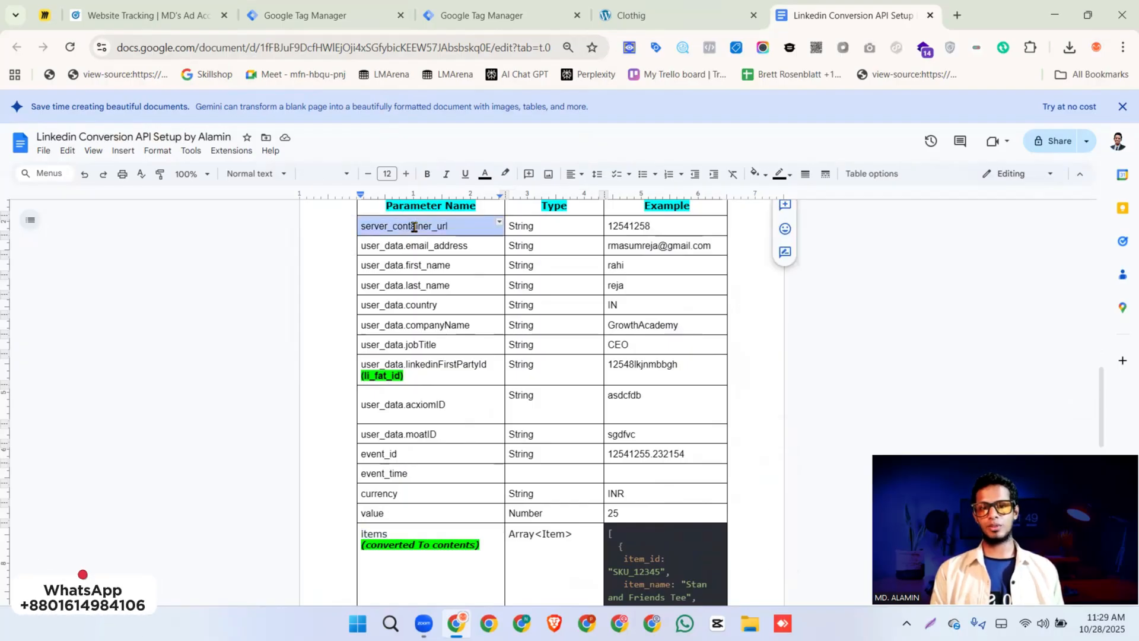
click(414, 226)
double_click(436, 224)
key(super+c)
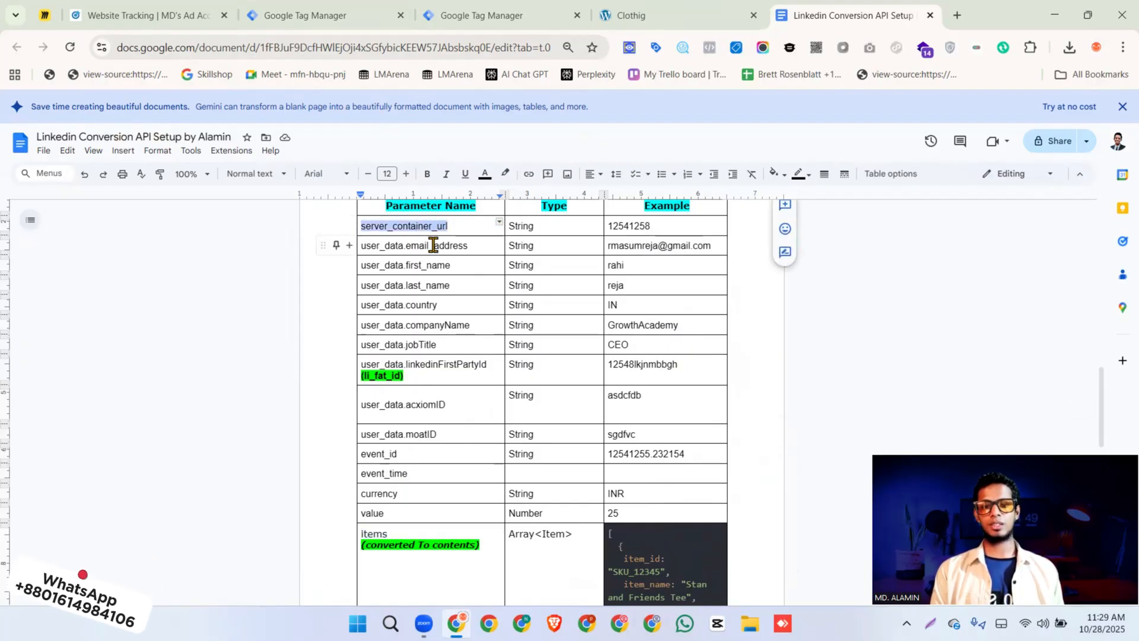
double_click(434, 244)
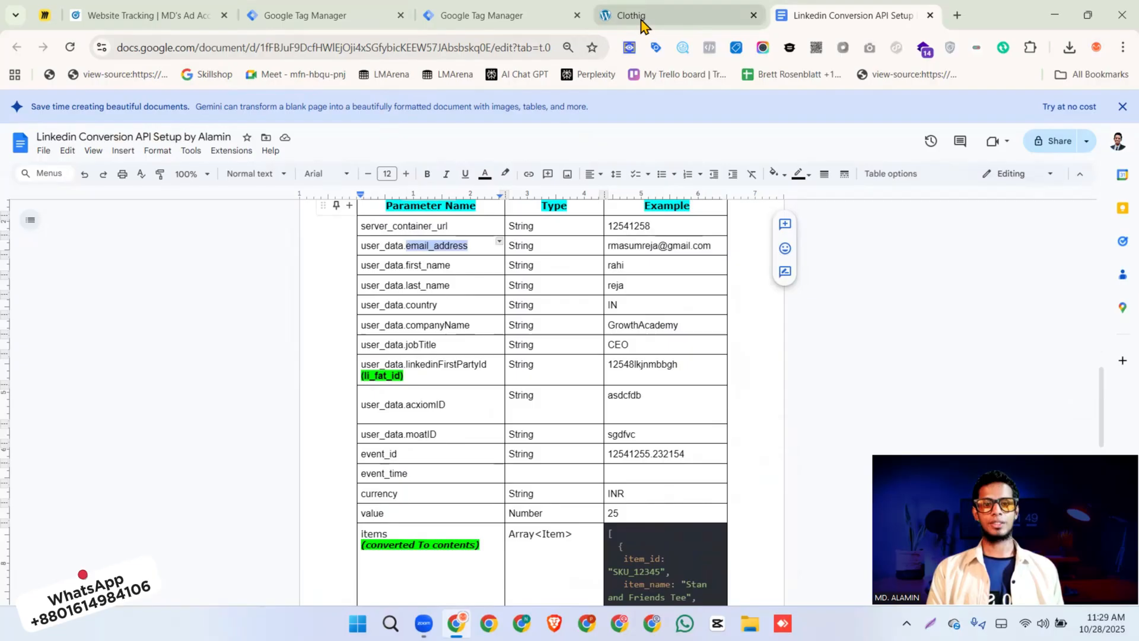
Add six blank event parameter rows to the purchase GA4 Event tag in the web container
click(496, 27)
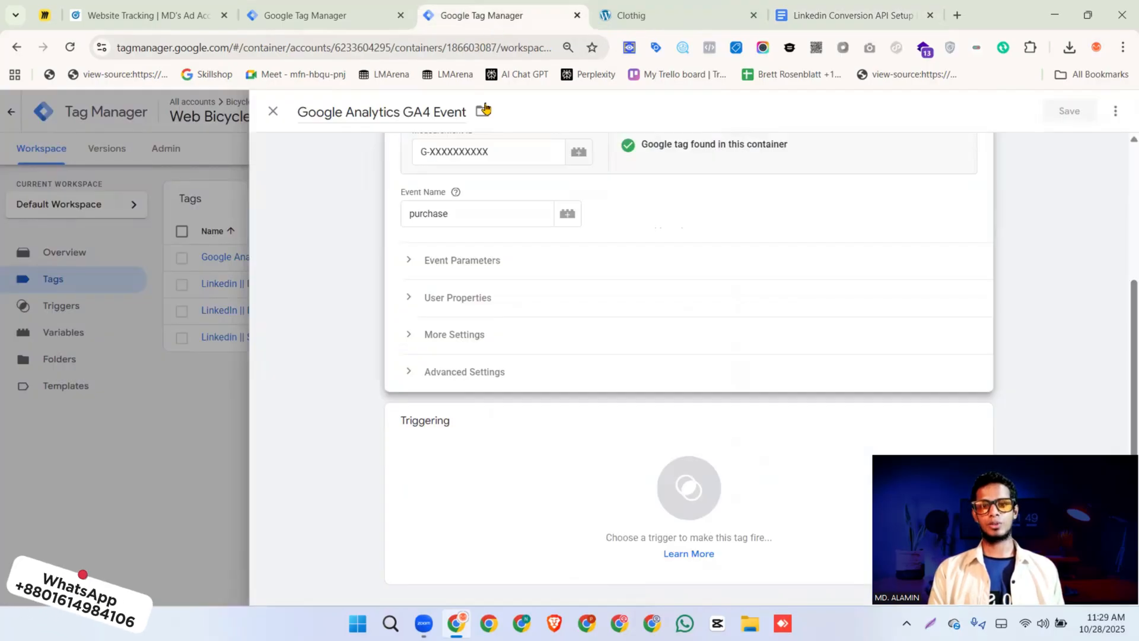
click(459, 265)
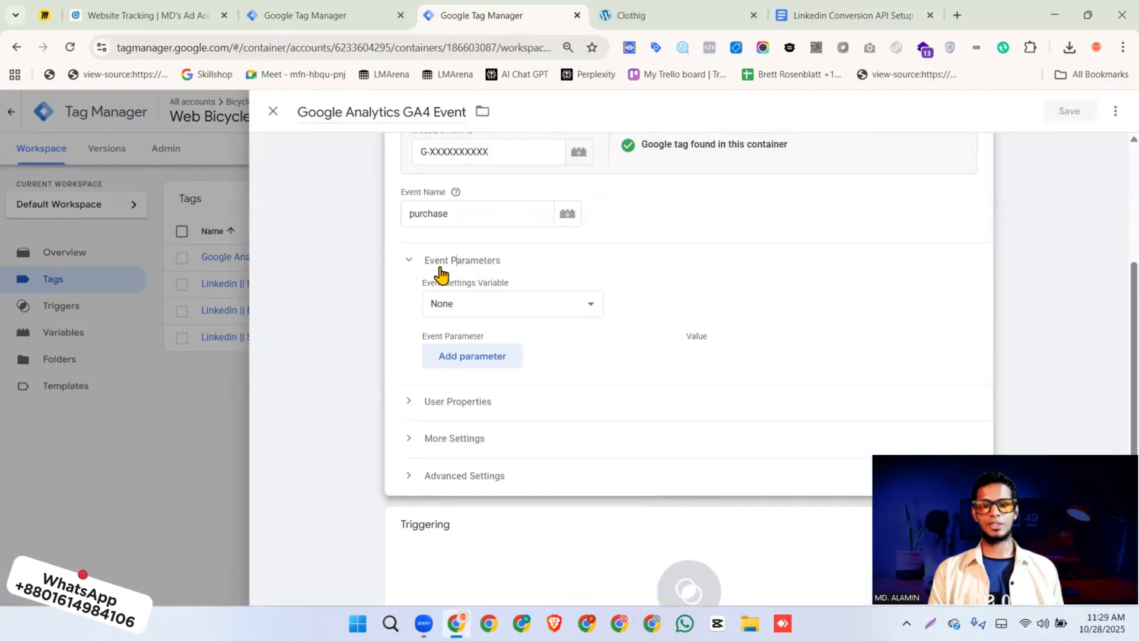
click(468, 356)
click(471, 393)
click(475, 431)
click(476, 468)
click(477, 506)
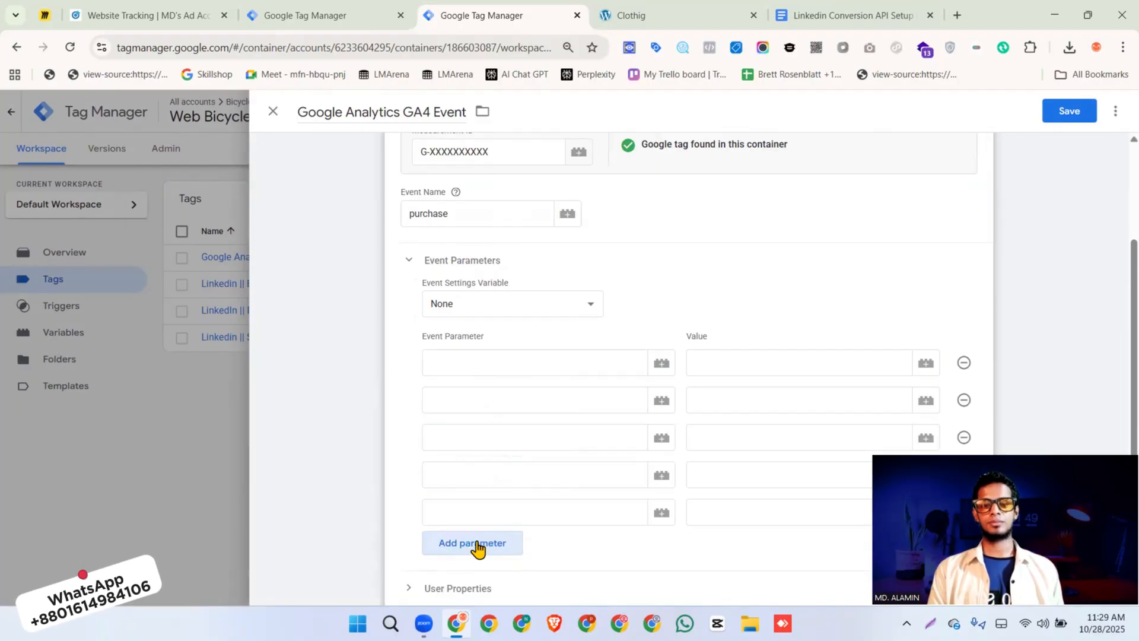
click(478, 546)
Fill the six blank event parameter names from the clipboard history with event_id, event_time, currency, value, items and server_container_url
click(515, 363)
key(super+v)
scroll(532, 261, down, 3)
click(522, 328)
click(505, 401)
text(event_id)
scroll(498, 320, down, 3)
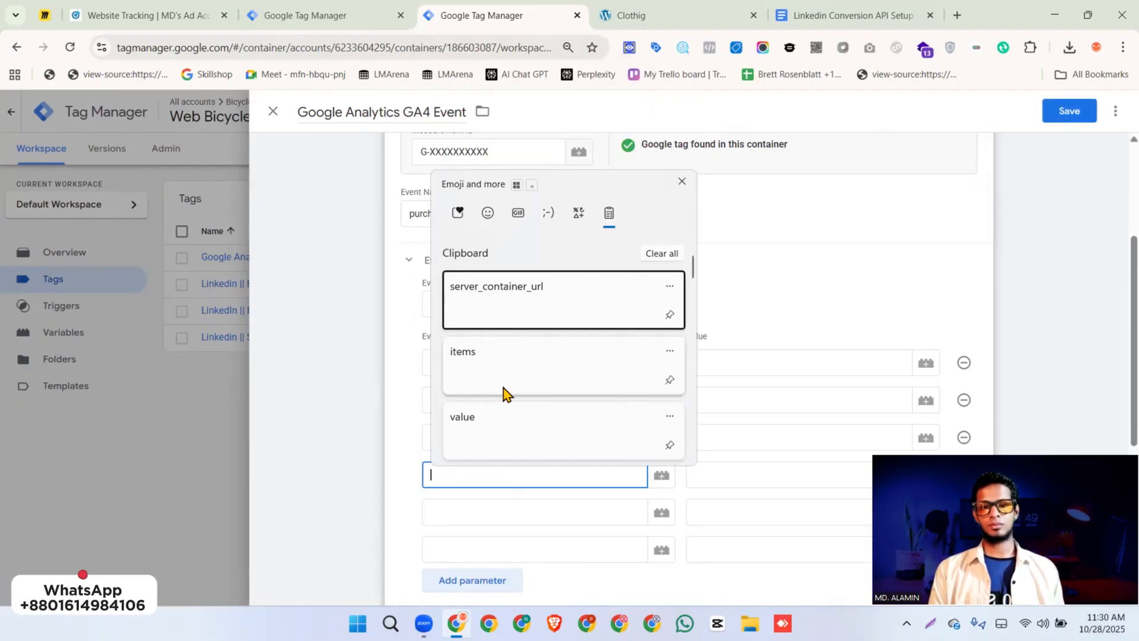
click(504, 422)
click(504, 512)
text(value)
click(490, 406)
click(504, 550)
text(items)
click(510, 383)
Copy the user_data names for email_address, first_name, last_name, country, companyName, jobTitle and linkedinFirstPartyId from the document's Purchase table
click(852, 16)
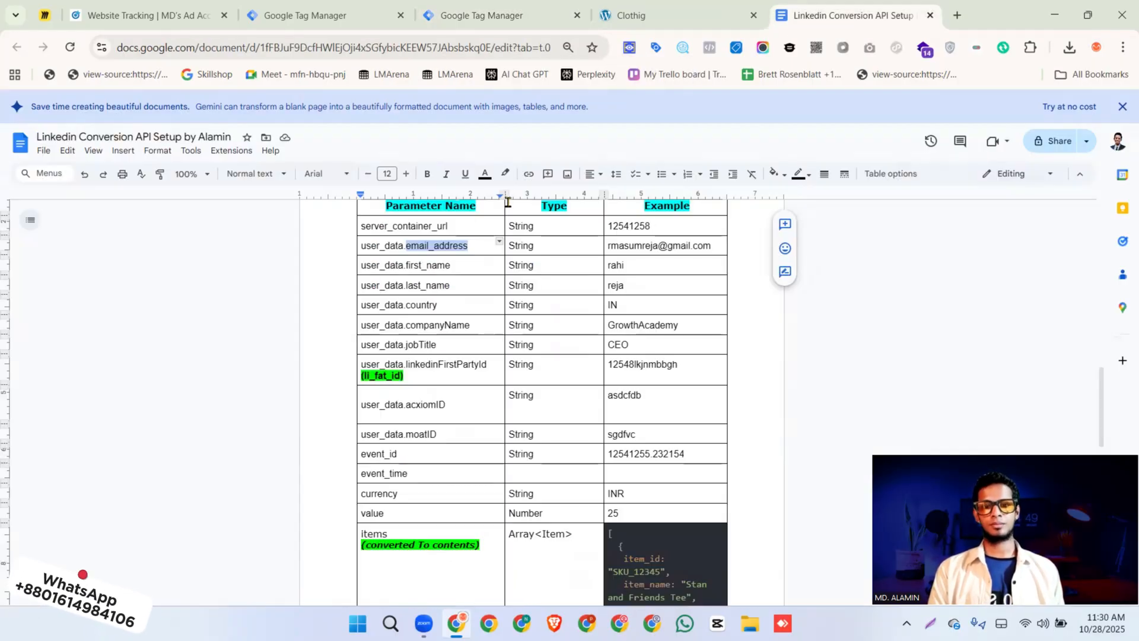
drag(361, 246, 474, 245)
drag(362, 265, 452, 265)
drag(362, 286, 439, 305)
drag(361, 325, 465, 325)
drag(361, 345, 439, 347)
key(super+c)
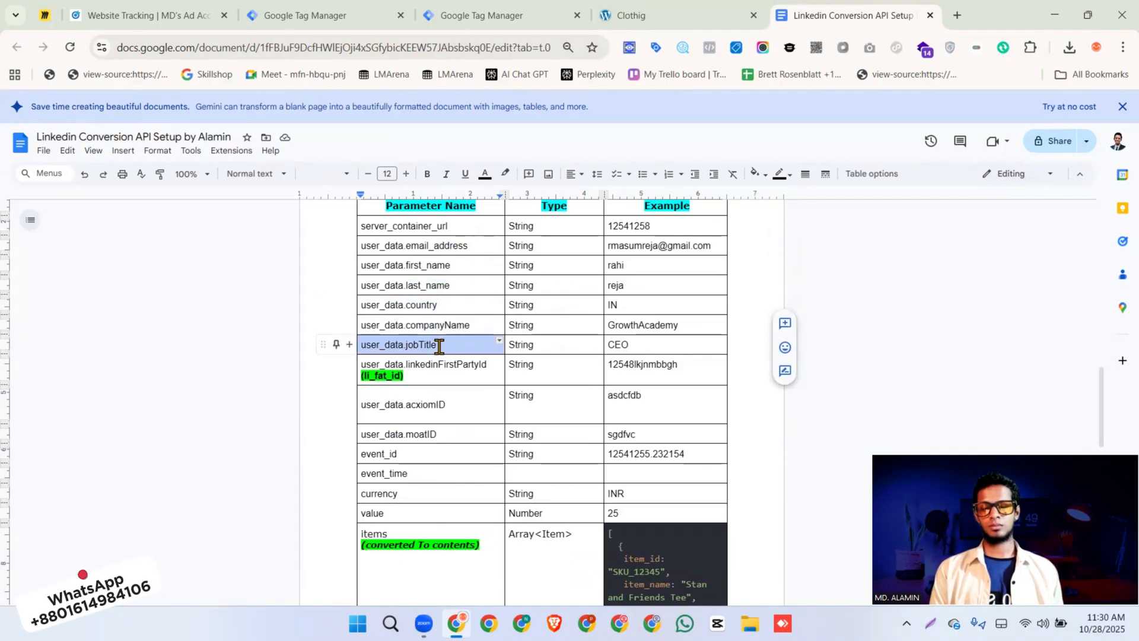
drag(362, 365, 487, 365)
Back in the purchase GA4 Event tag, fill blank parameter names with user_data.email_address, user_data.first_name and user_data.last_name from the clipboard history
click(489, 16)
click(504, 291)
key(super+v)
click(522, 453)
click(498, 328)
text(user_data.email_address)
click(491, 508)
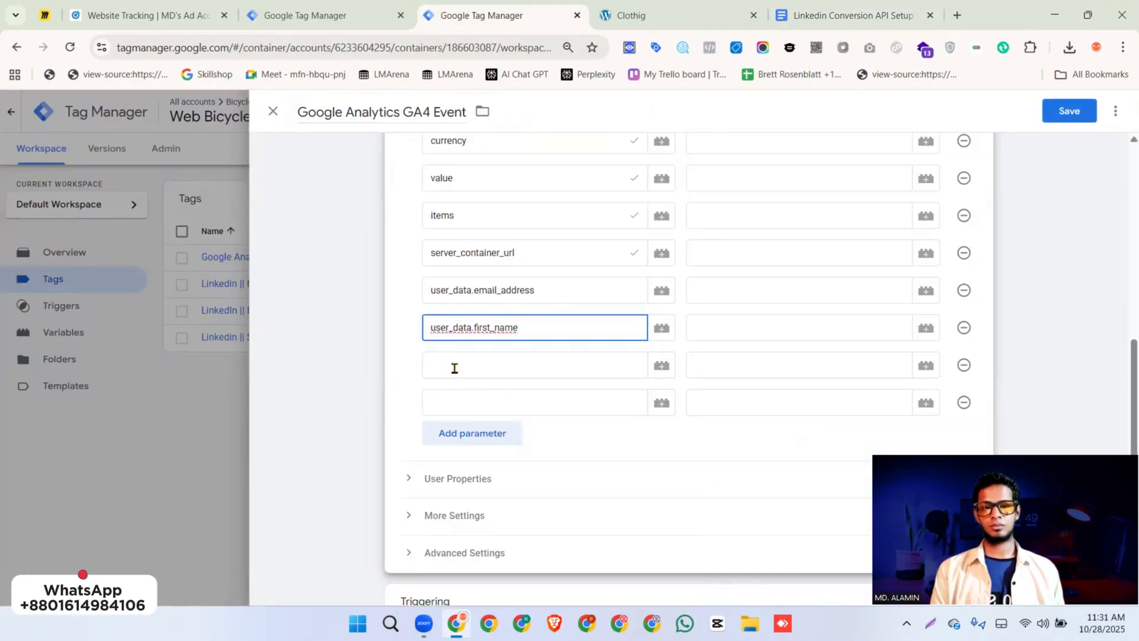
click(454, 367)
text(user_data.last_name)
click(492, 291)
Add the remaining user_data parameter rows to the tag, naming them country, companyName and jobTitle from the clipboard history, and check the document's Purchase table
click(473, 402)
text(user_data.country)
click(496, 285)
click(472, 433)
key(super+v)
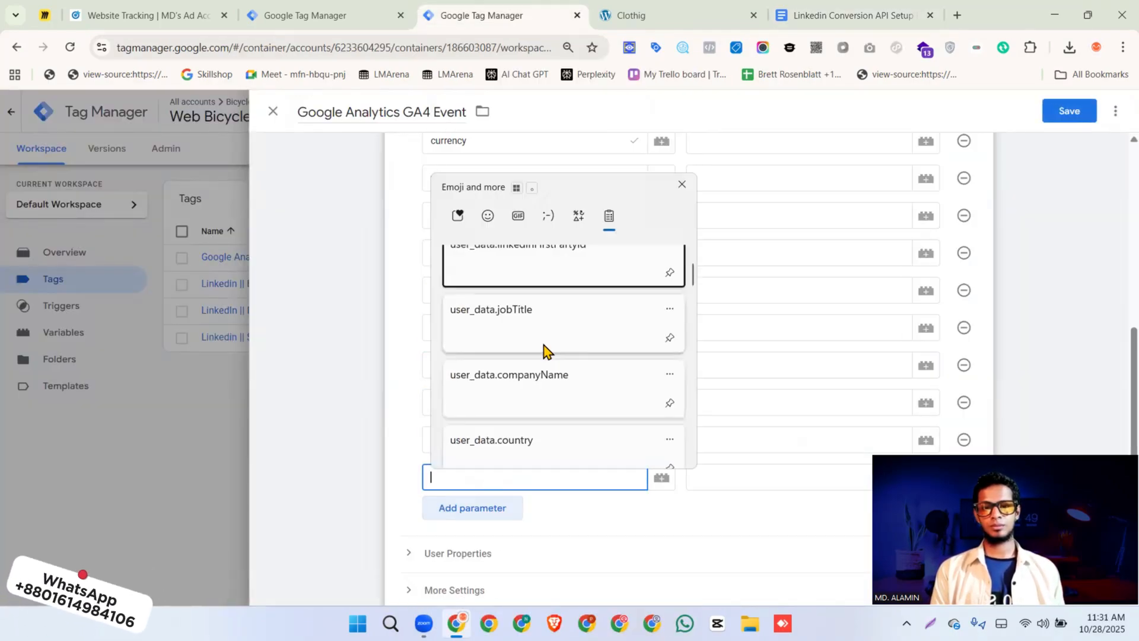
click(544, 350)
click(798, 17)
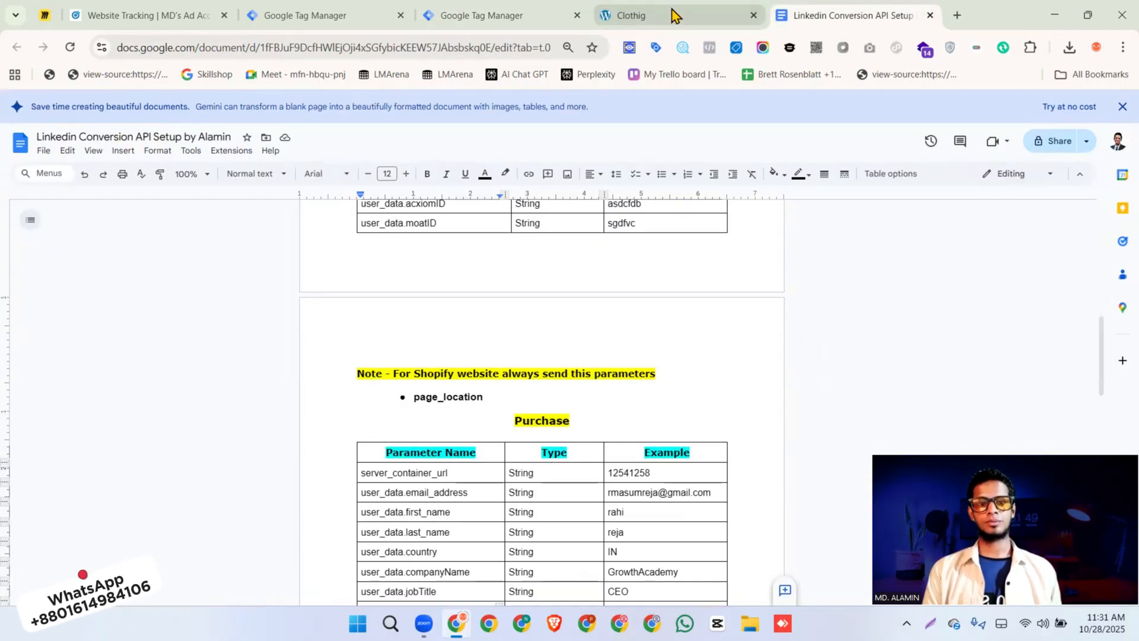
click(499, 16)
Set the event_id parameter's value to {{Event ID}} and the event_time parameter's value to {{Event_Time}}
scroll(593, 339, up, 5)
scroll(593, 339, down, 3)
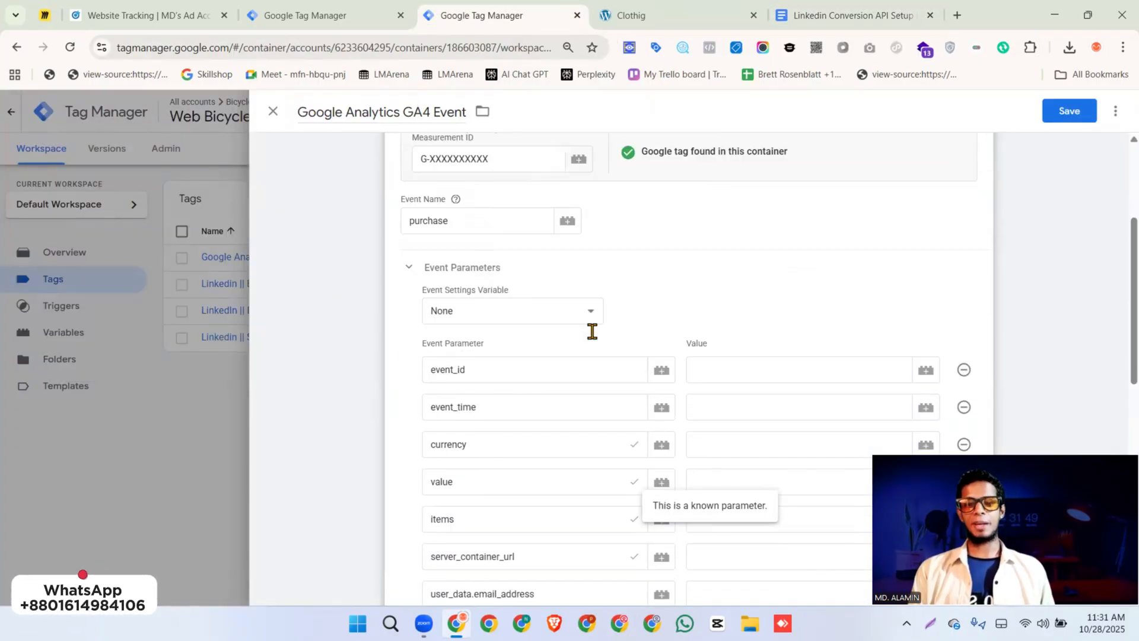
click(761, 289)
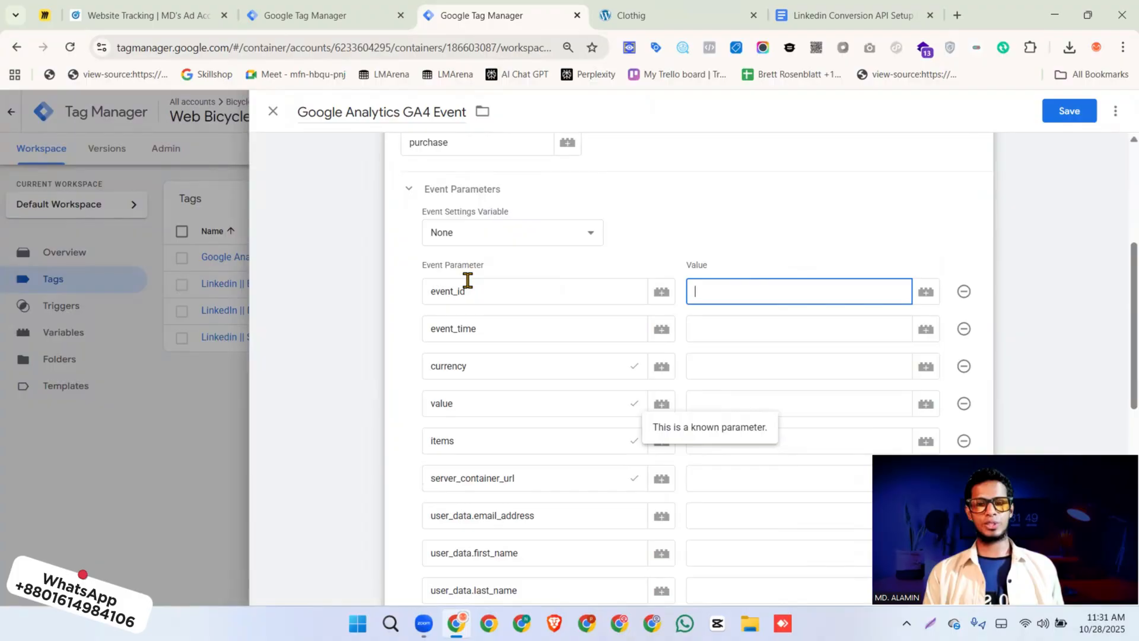
text({{event)
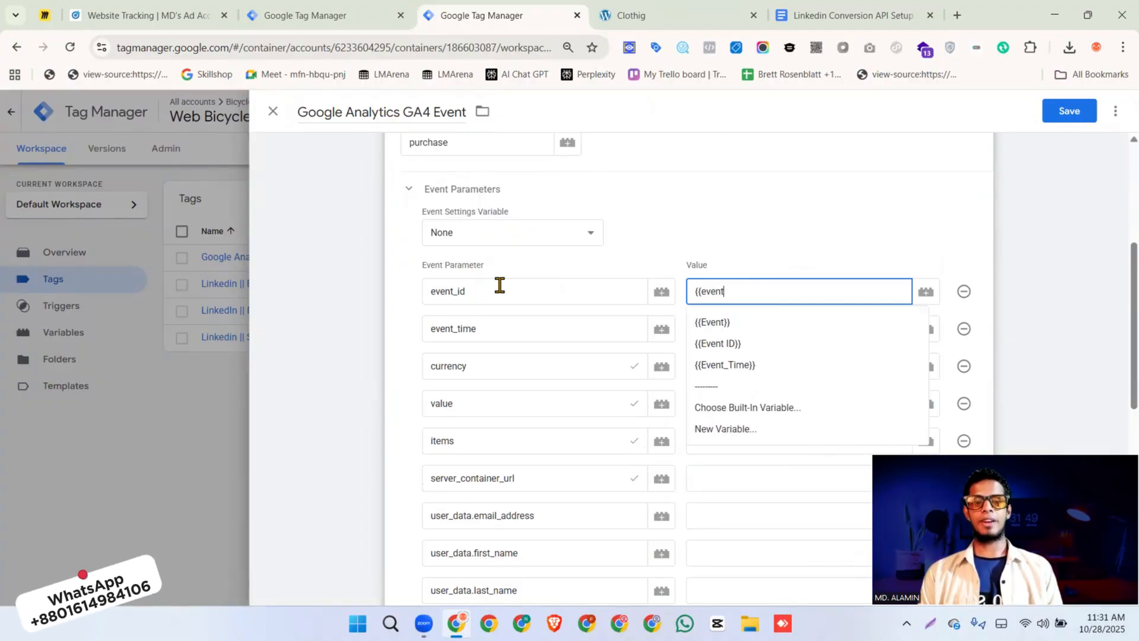
click(705, 343)
click(714, 333)
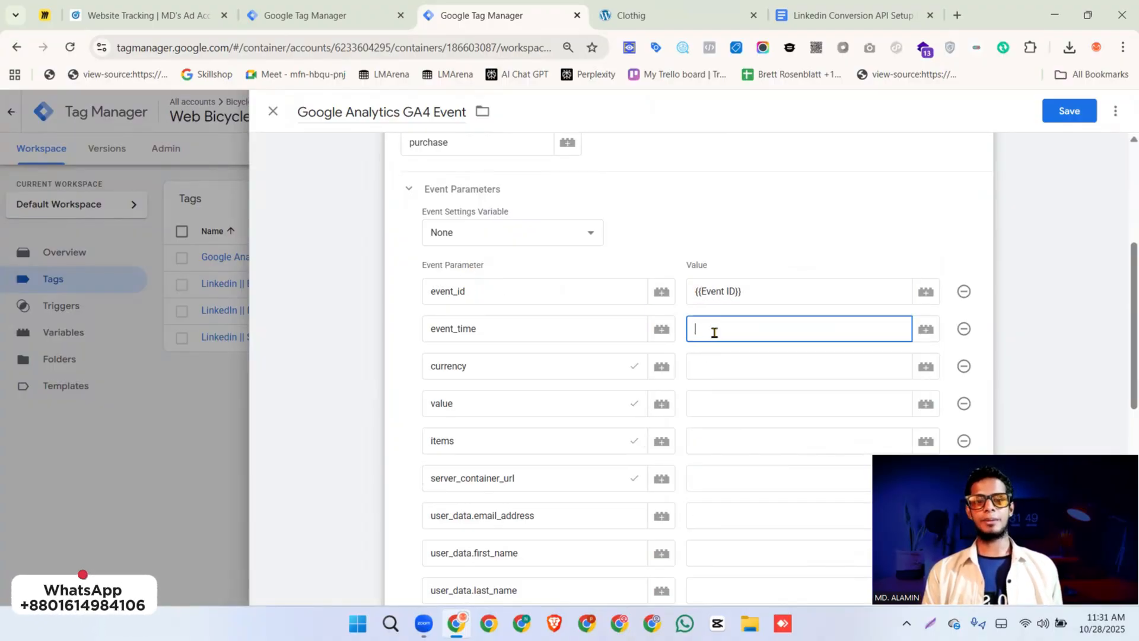
text({{event)
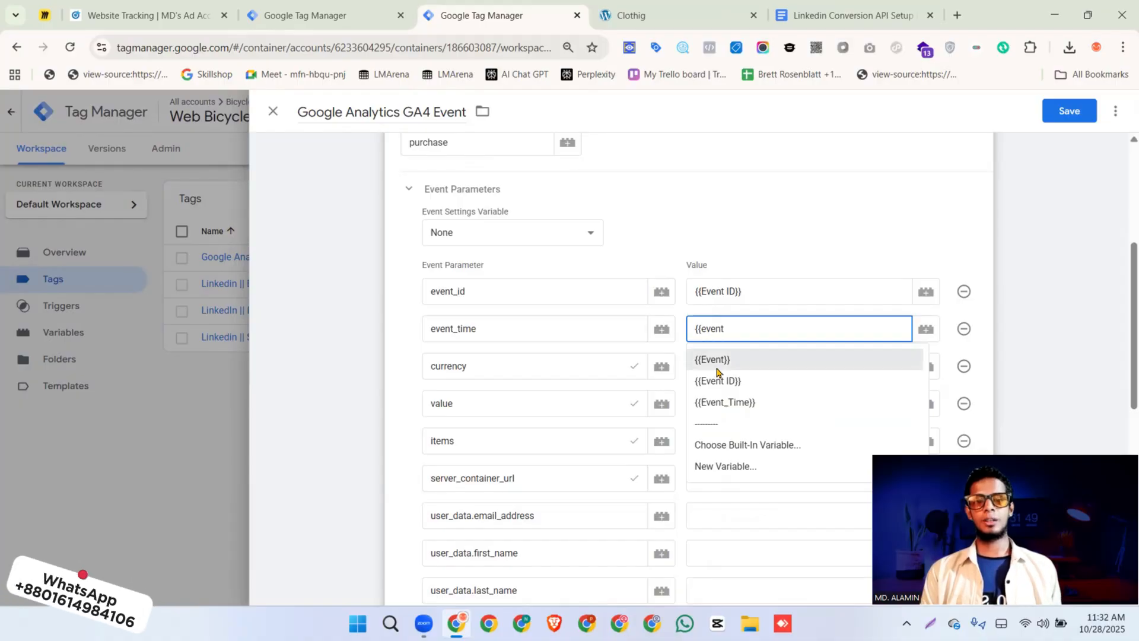
click(720, 400)
click(733, 367)
text({{cu)
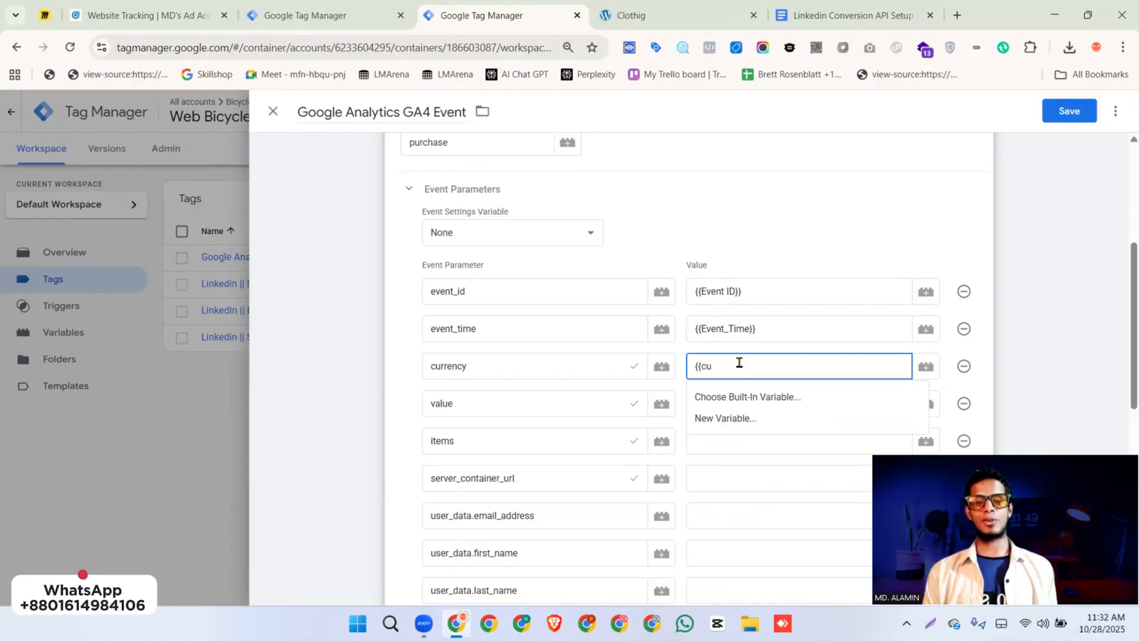
key(BackSpace)
key(BackSpace)
key(BackSpace)
key(BackSpace)
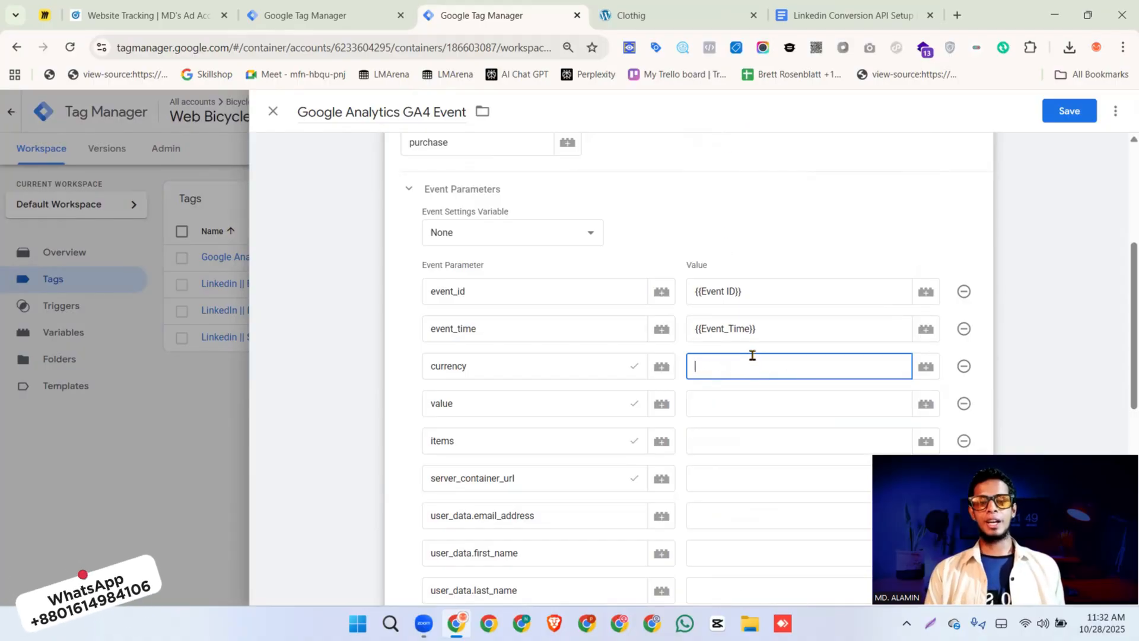
click(634, 367)
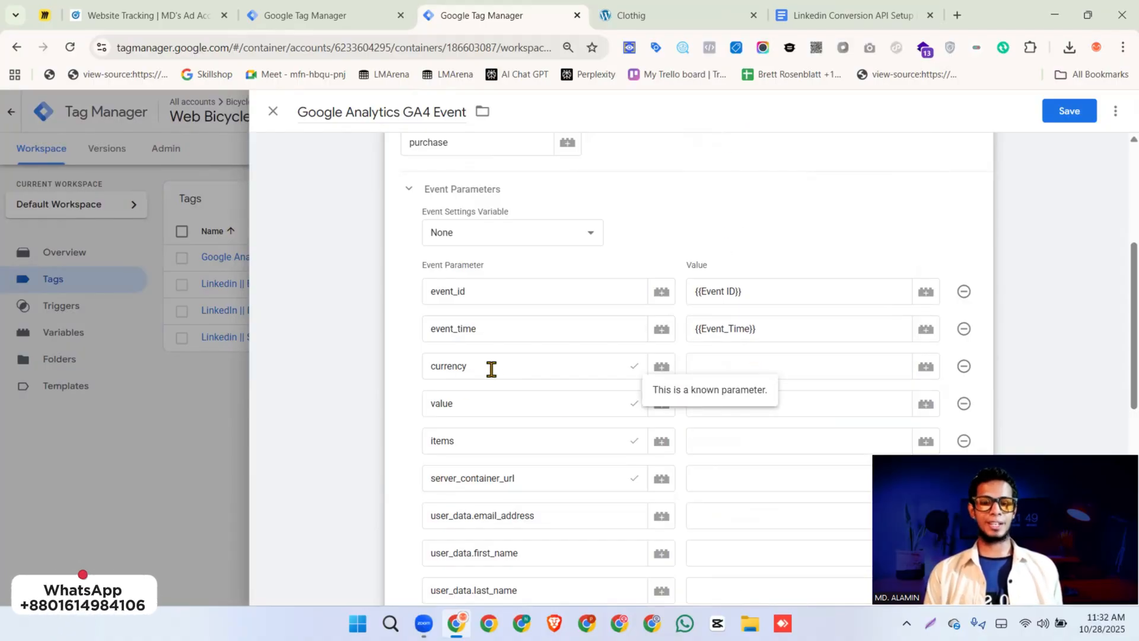
Switch to the Greenstore shop, close the developer tools, and place a cash-on-delivery test order for one Birdnest Japanese plant
click(653, 16)
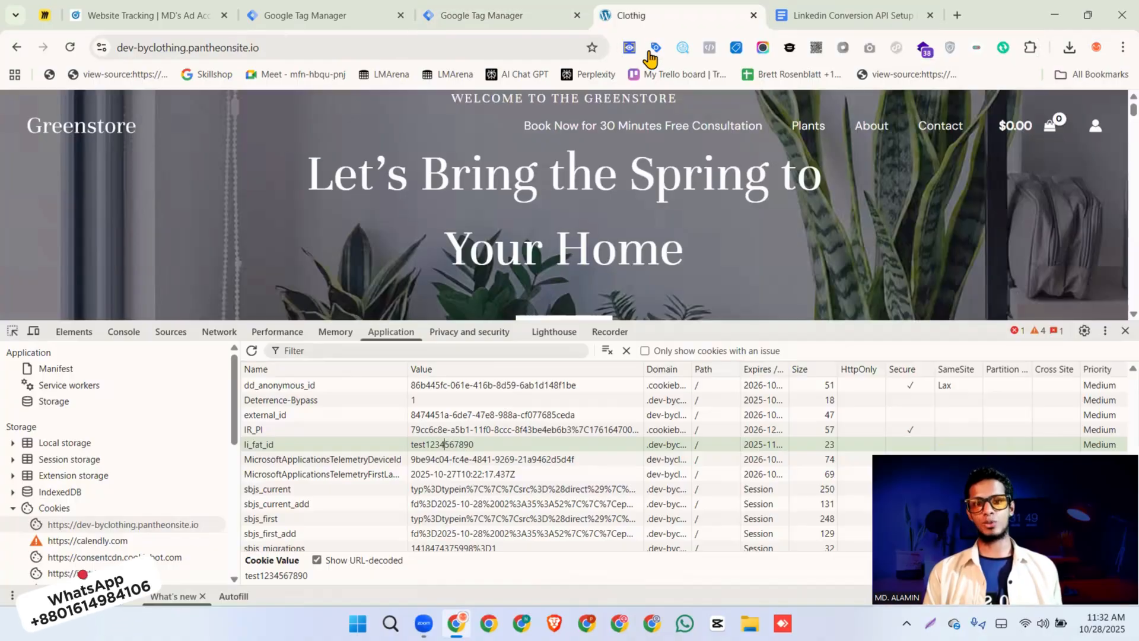
click(1125, 332)
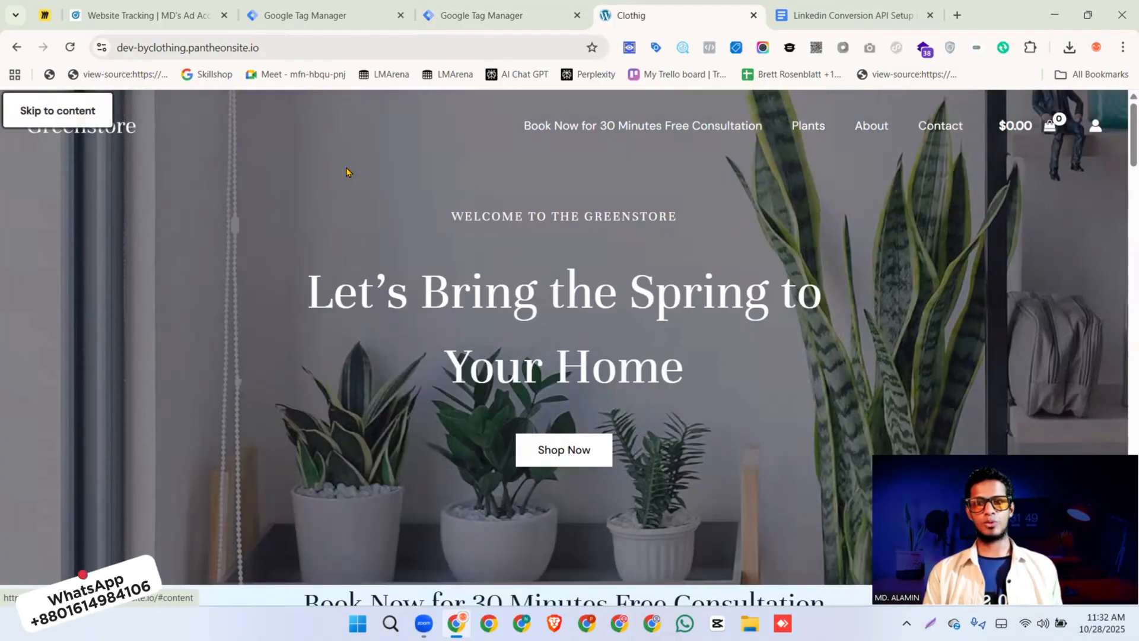
scroll(578, 299, down, 15)
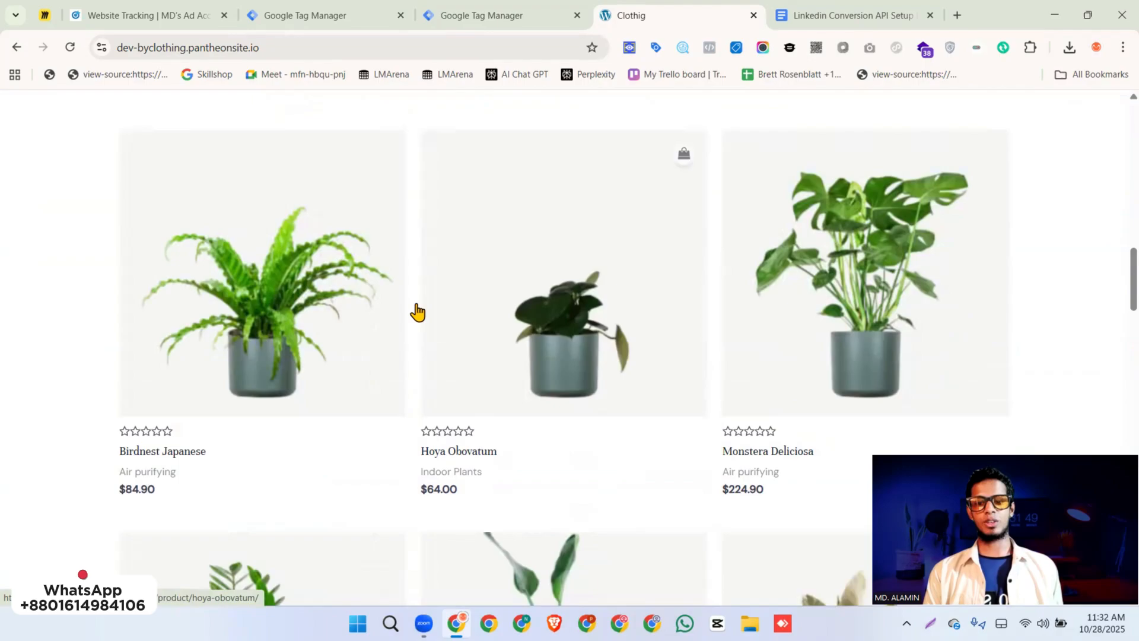
click(303, 286)
click(704, 490)
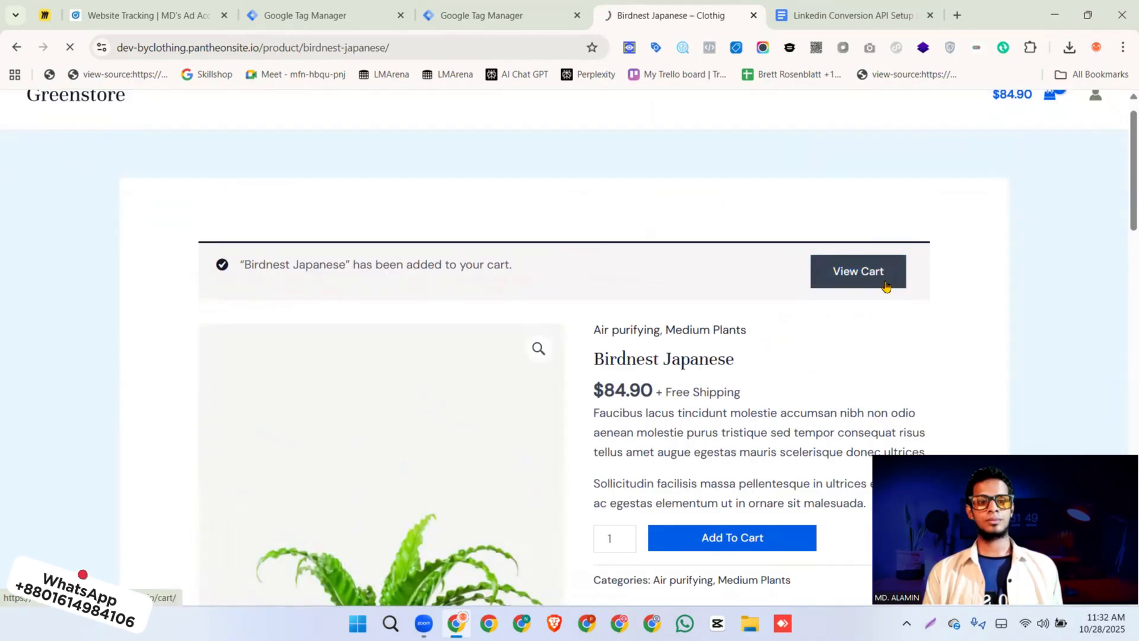
click(885, 284)
scroll(691, 407, down, 10)
click(745, 235)
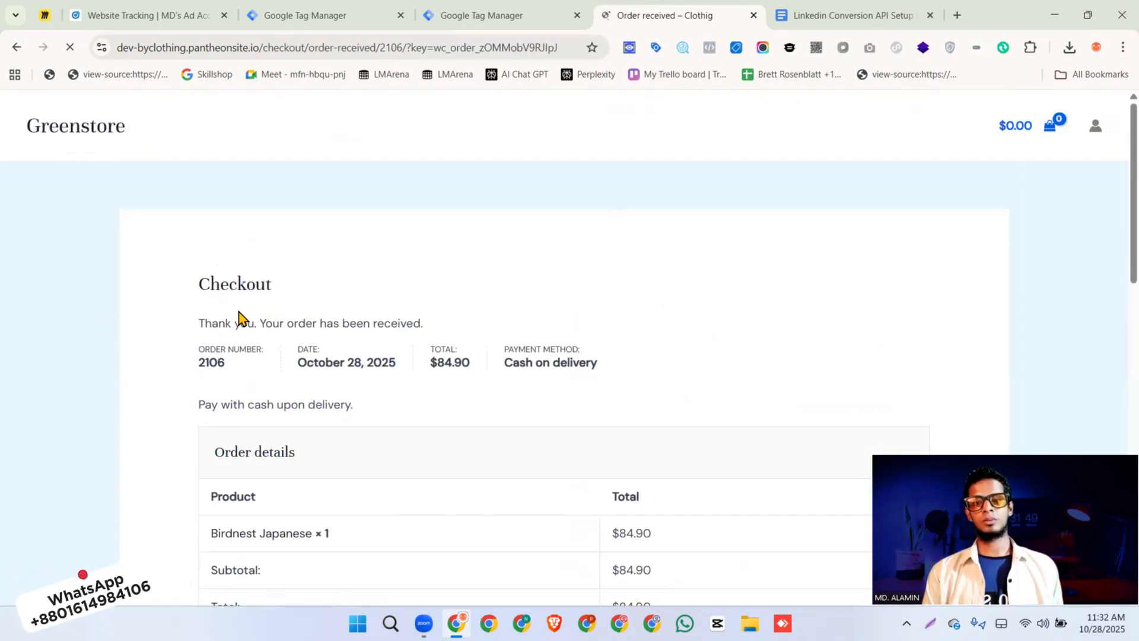
Inspect the purchase event's ecommerce data on the order-received page with the LeoMeasure DataLayer Checker
click(682, 50)
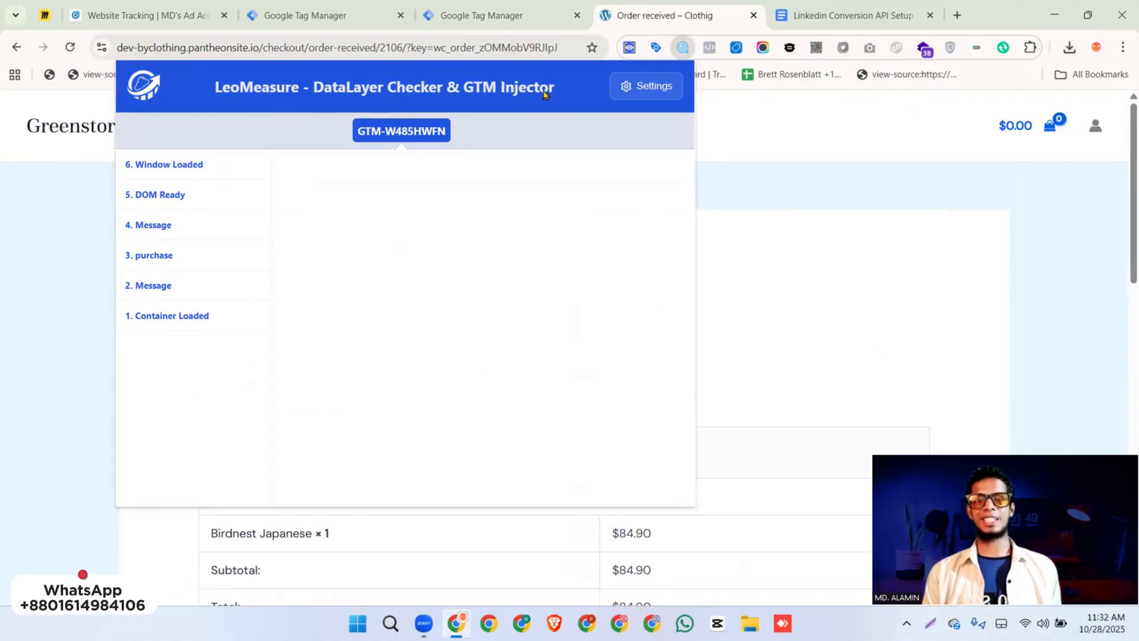
click(170, 255)
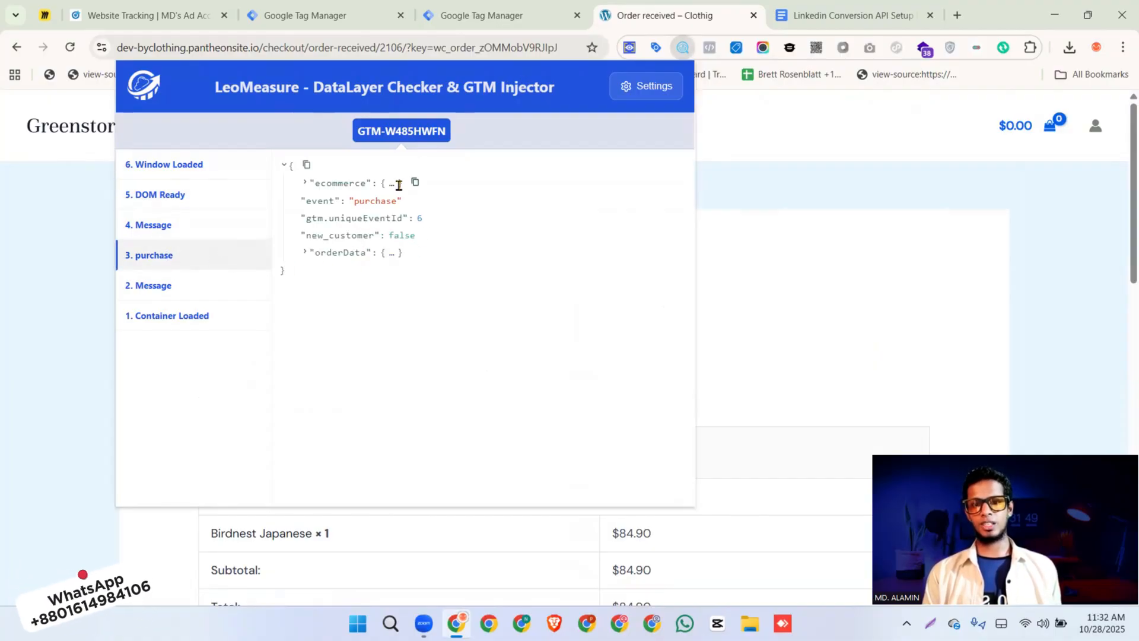
click(391, 187)
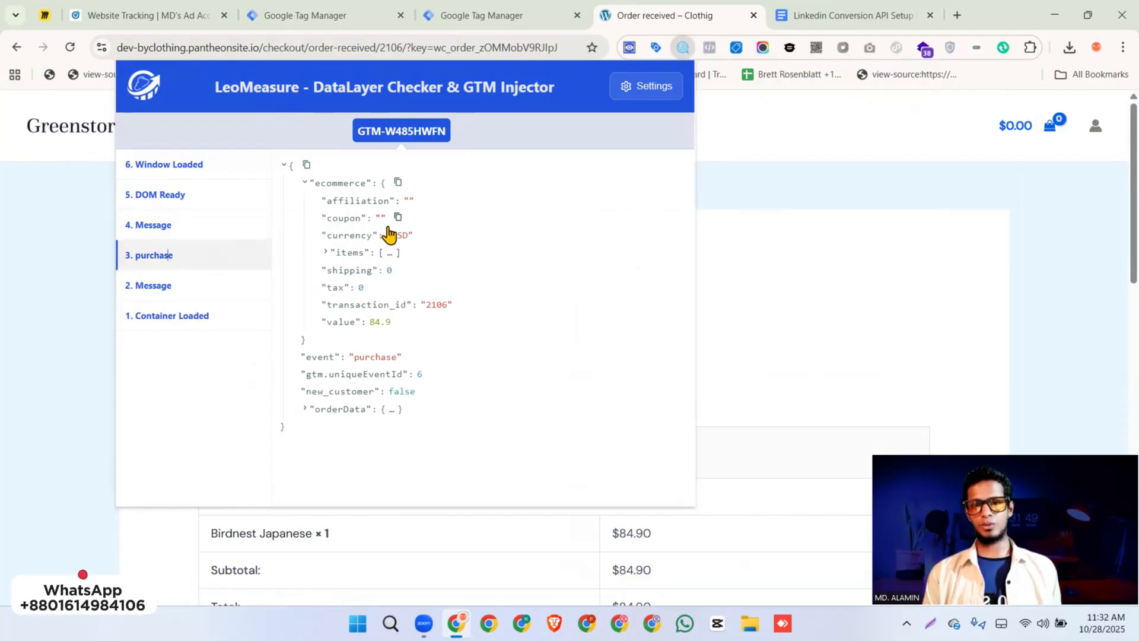
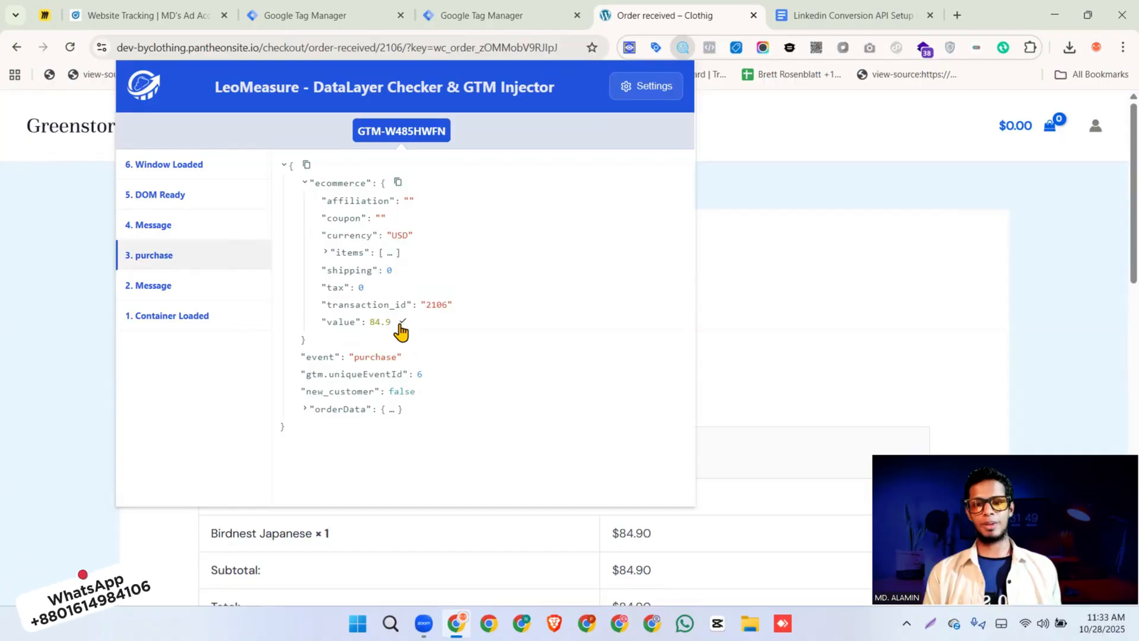
Switch back to the web container's GA4 event tag and create a Data Layer Variable reading ecommerce.currency for the currency parameter's value
click(468, 15)
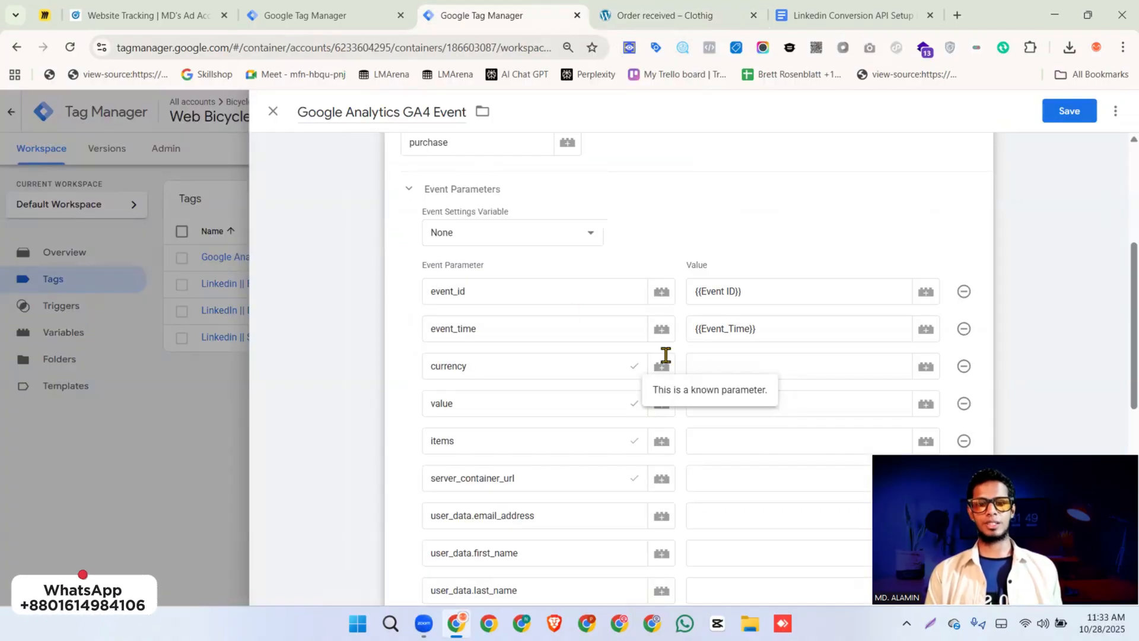
click(729, 361)
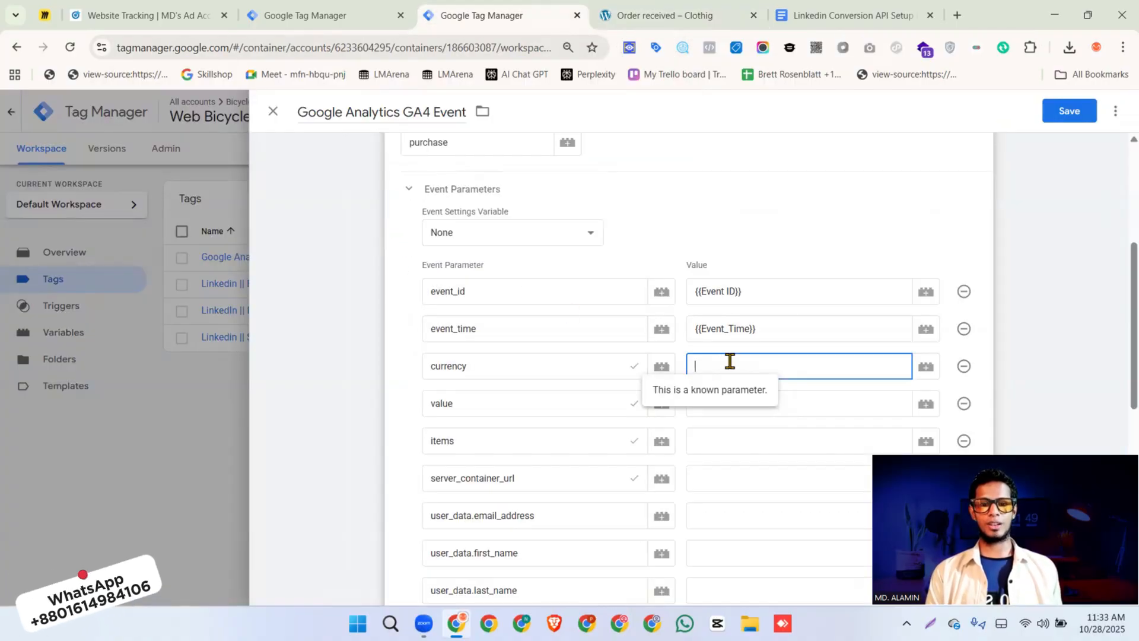
click(924, 368)
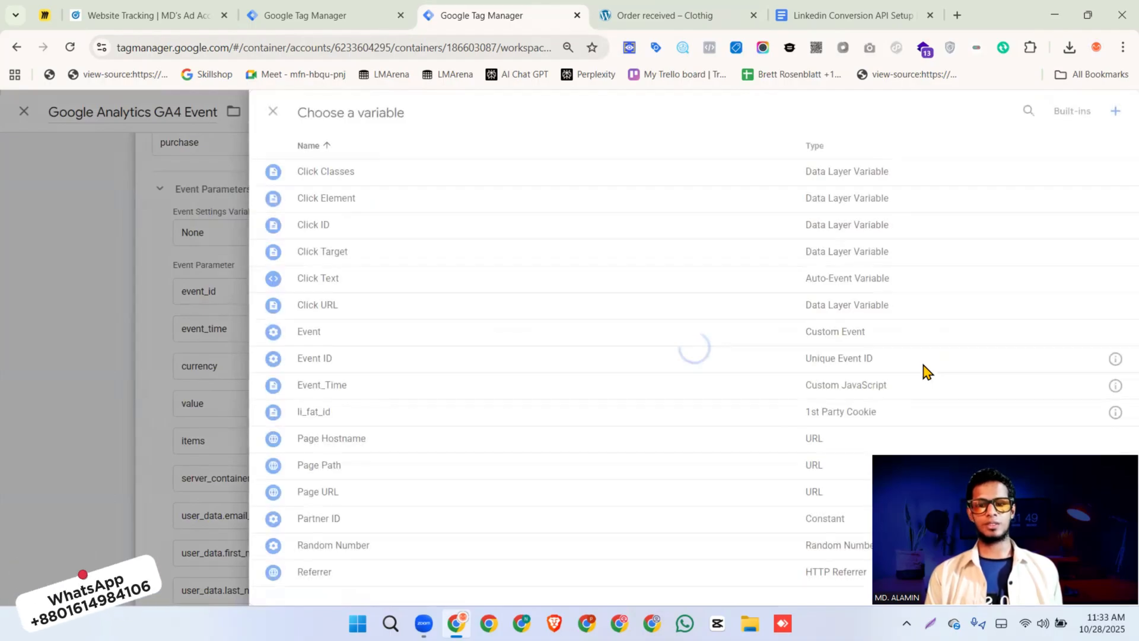
click(1115, 112)
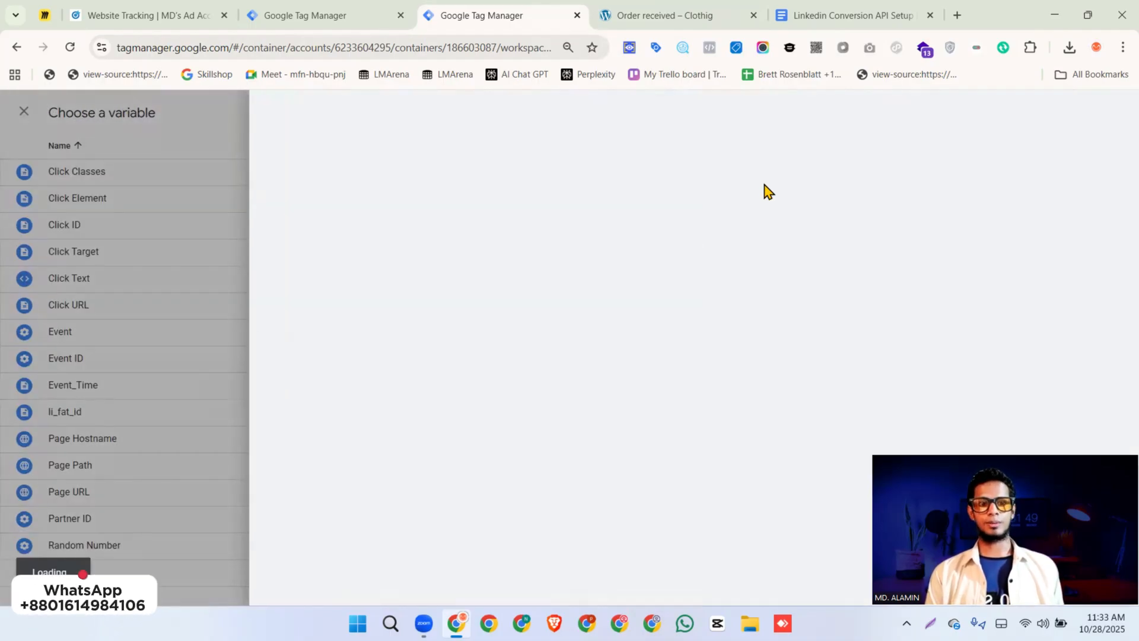
click(686, 243)
scroll(784, 284, down, 3)
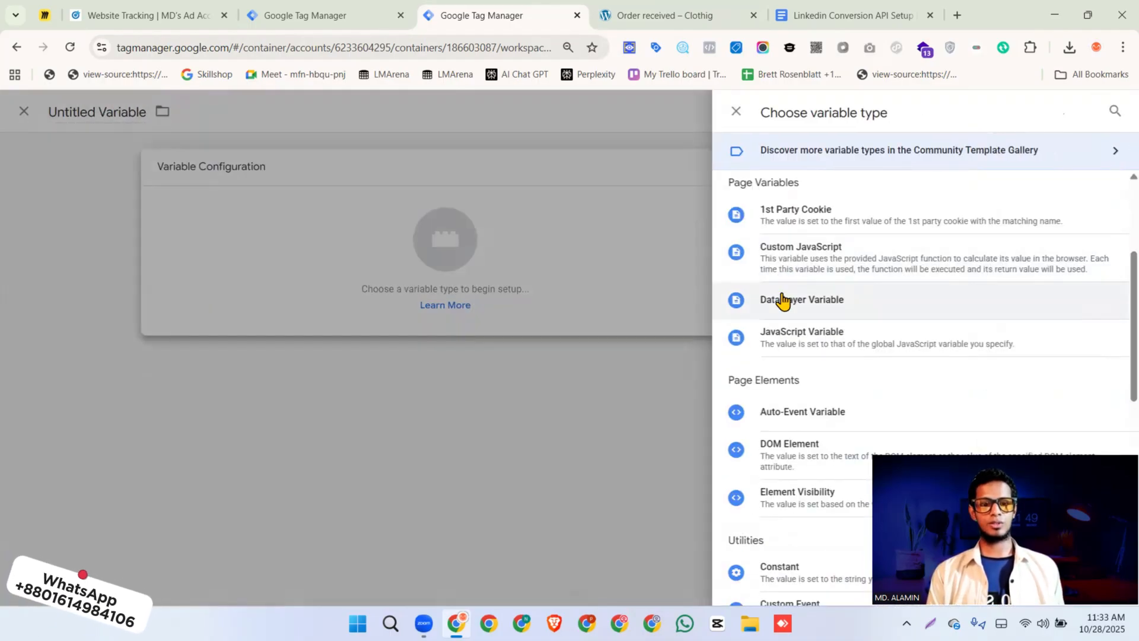
click(805, 302)
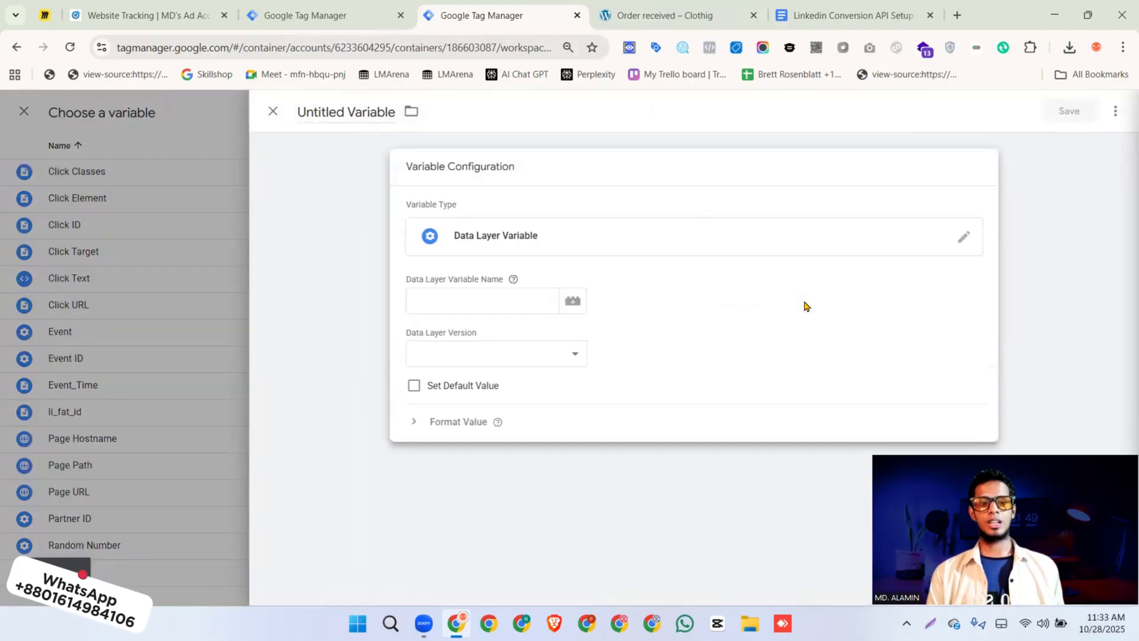
click(473, 304)
key(super+v)
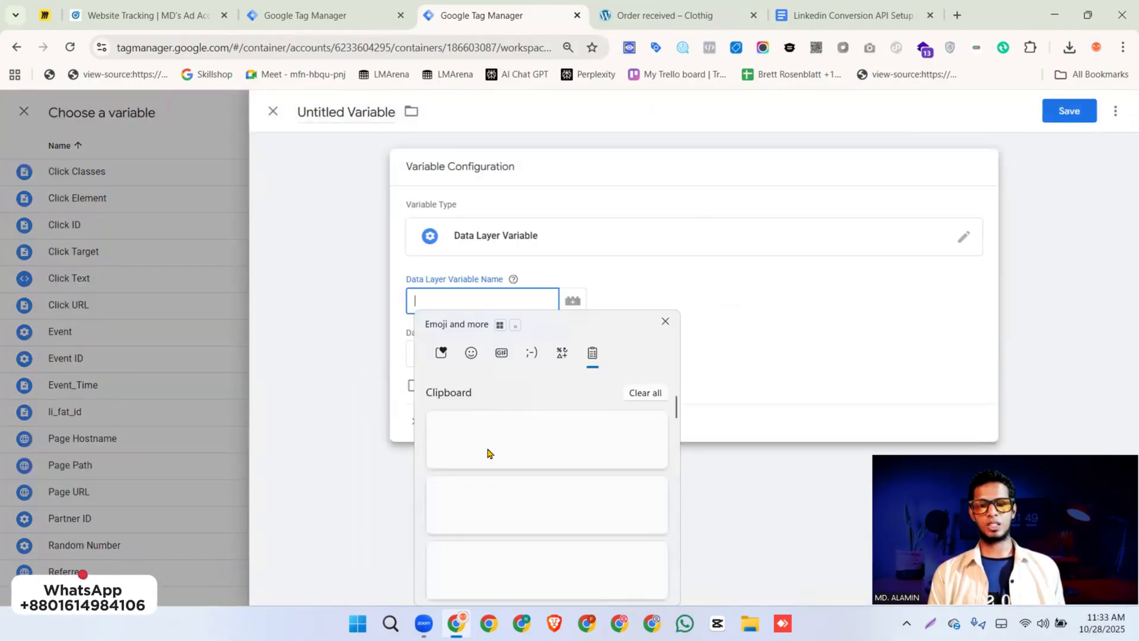
click(504, 498)
Save the new data layer variable under the name currency
click(1060, 121)
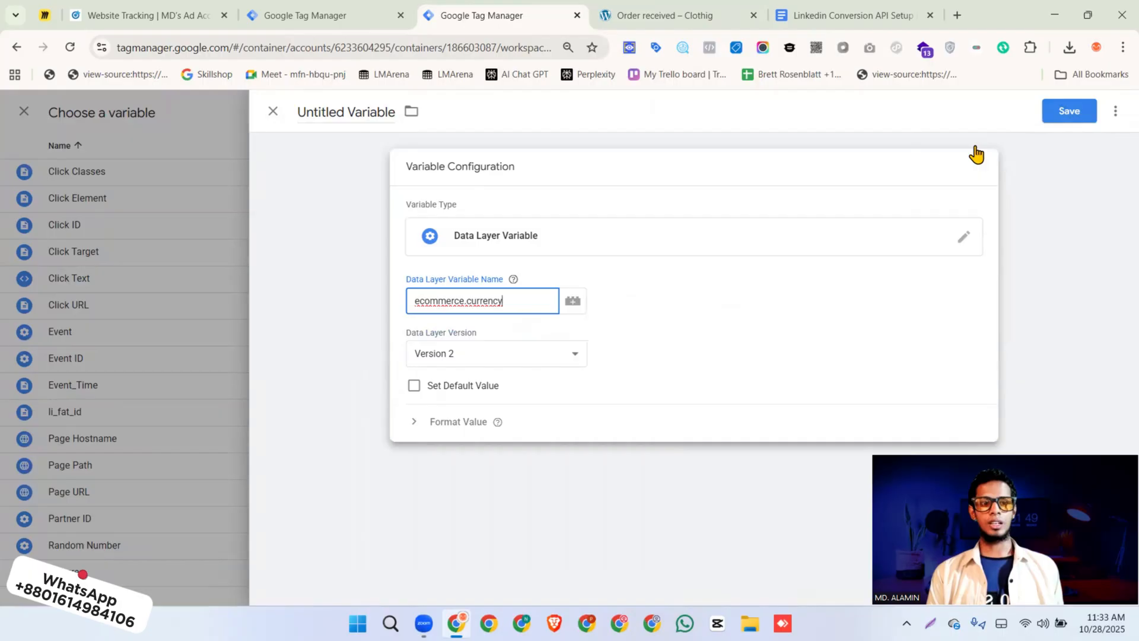
text(currwe)
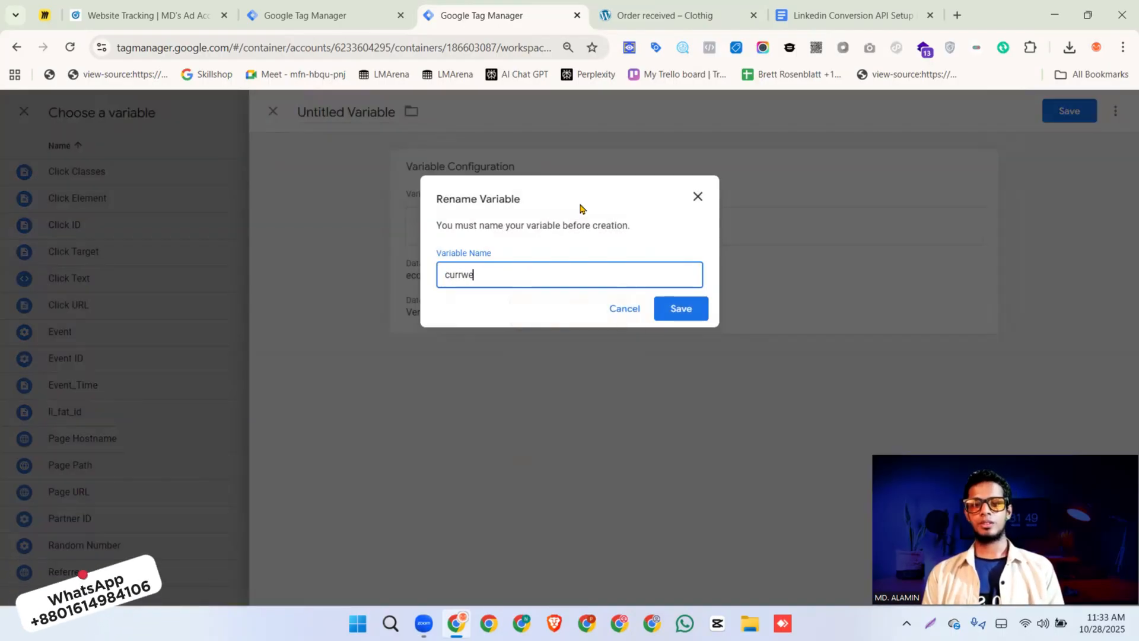
key(BackSpace)
key(BackSpace)
text(ew)
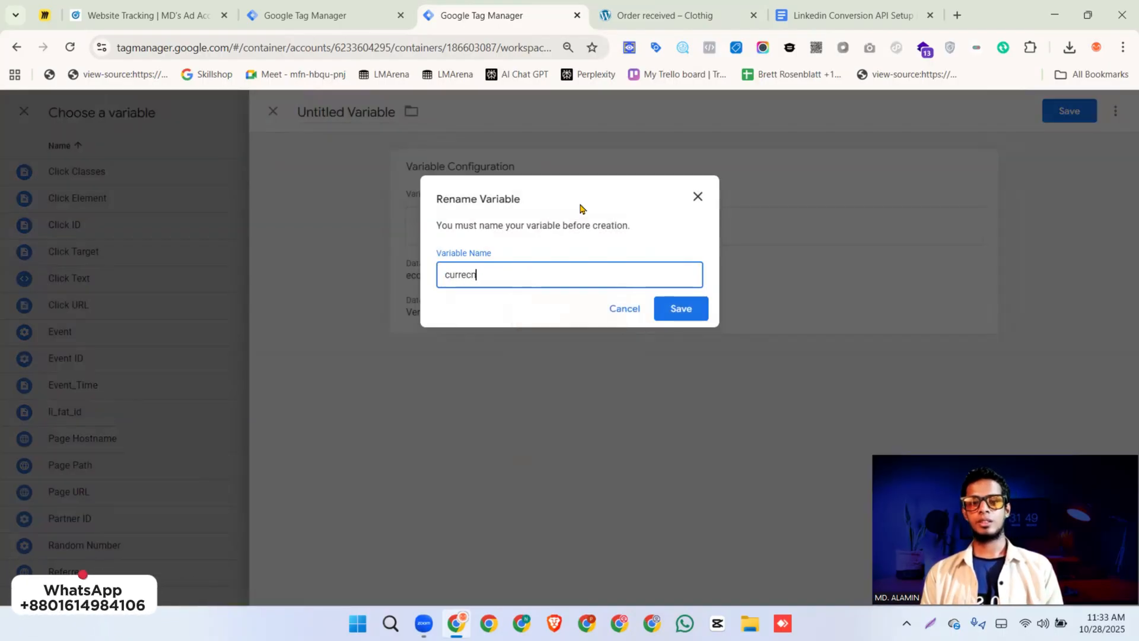
key(BackSpace)
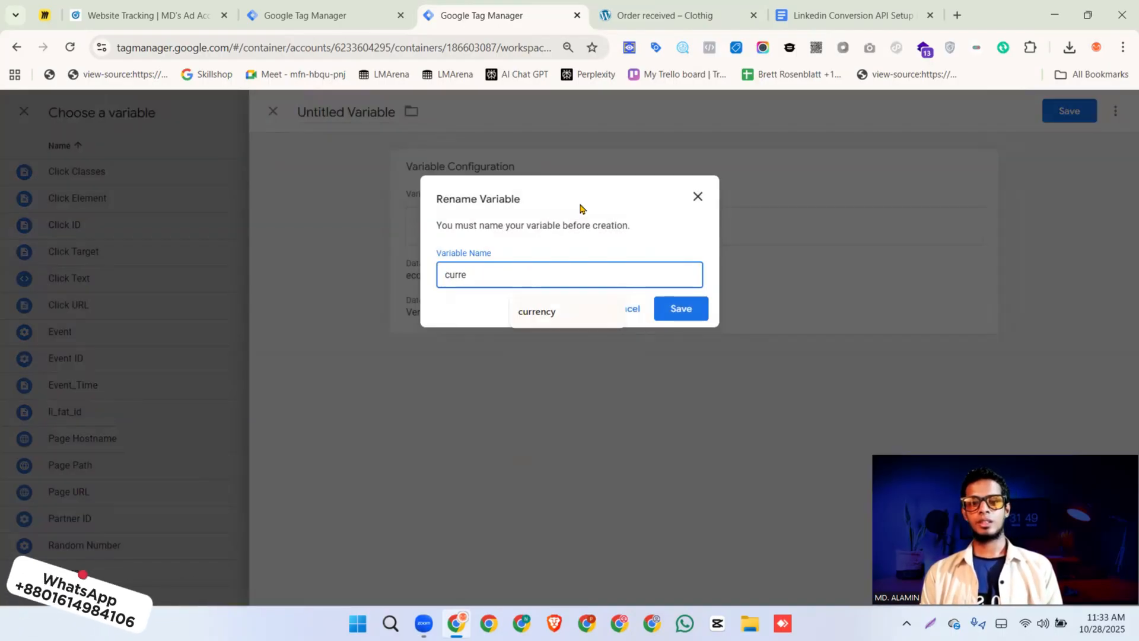
click(541, 312)
click(670, 308)
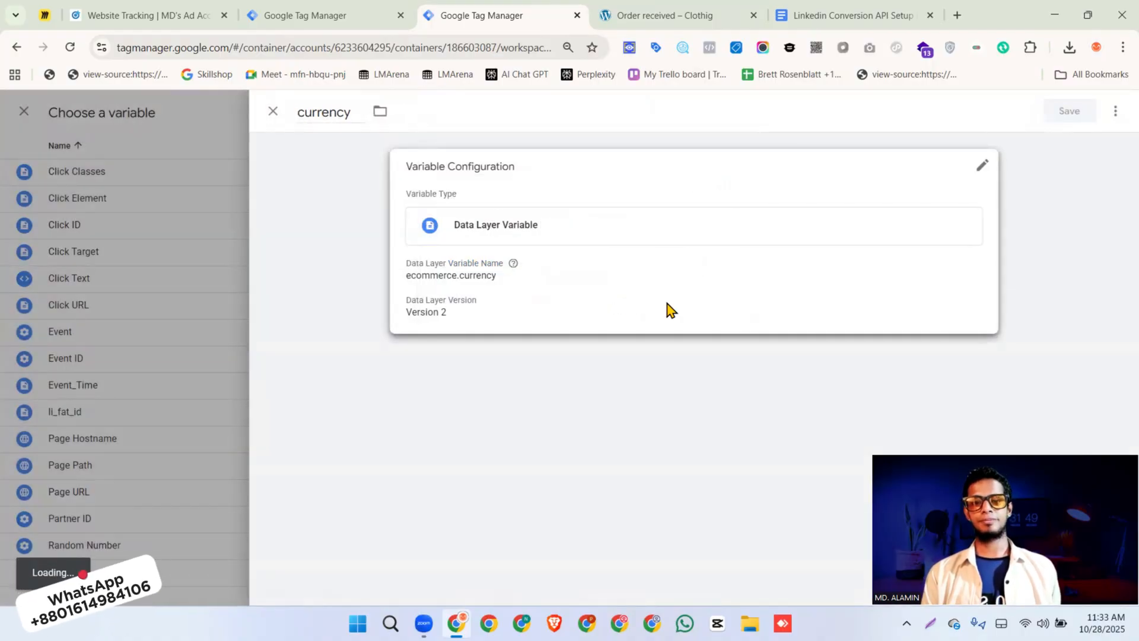
Set the value and items parameters to new data layer variables named value and items, with items reading ecommerce.items
scroll(671, 309, down, 3)
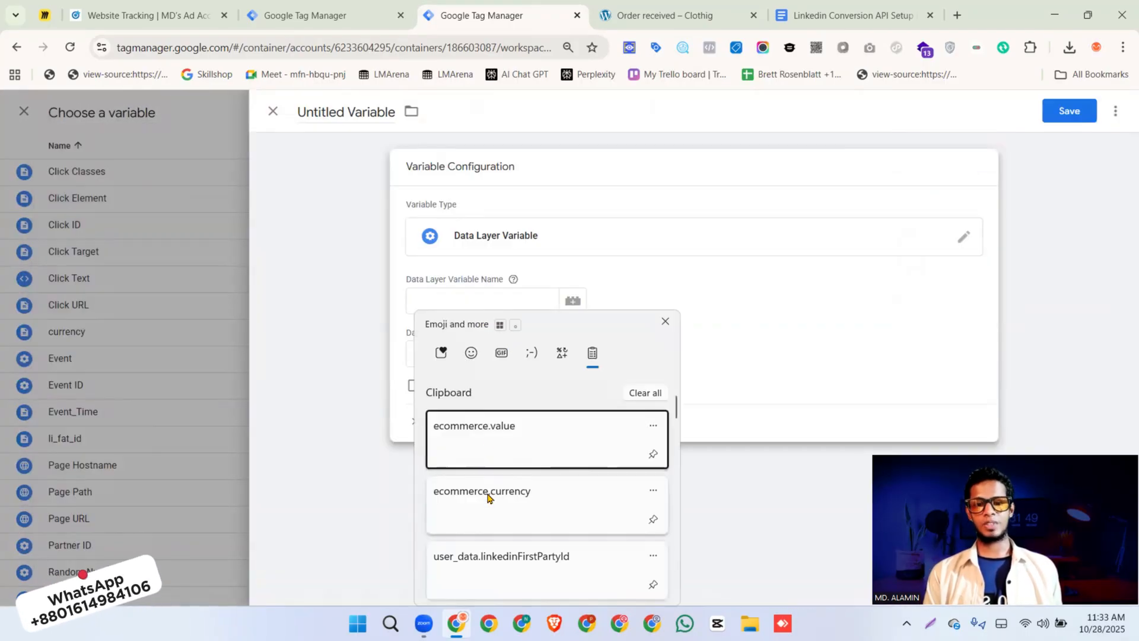
click(490, 305)
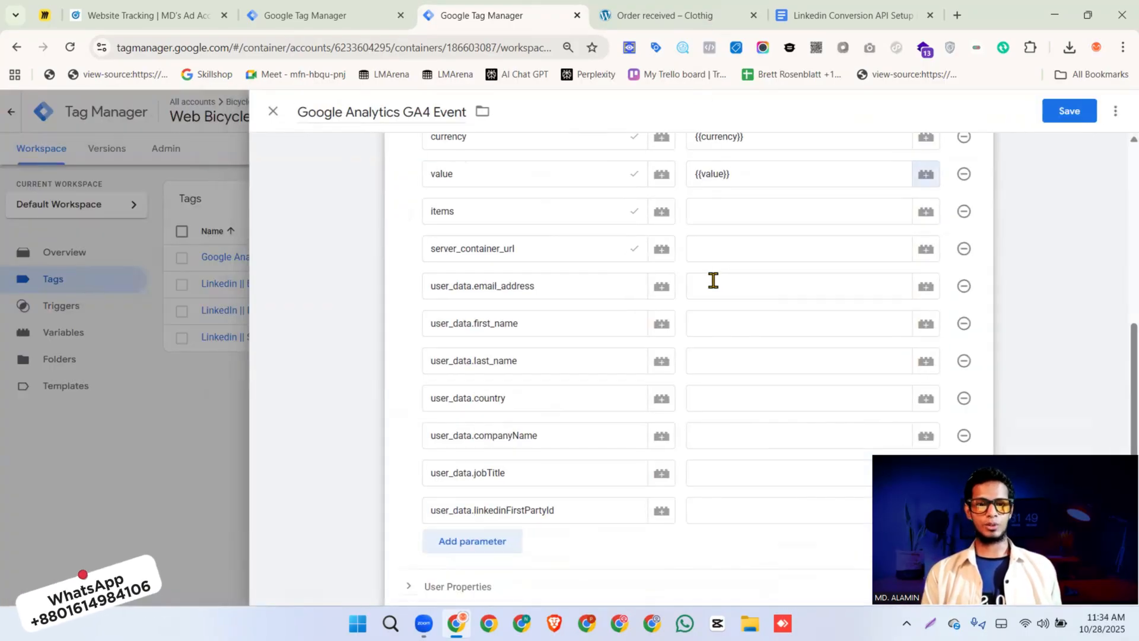
scroll(712, 279, down, 1)
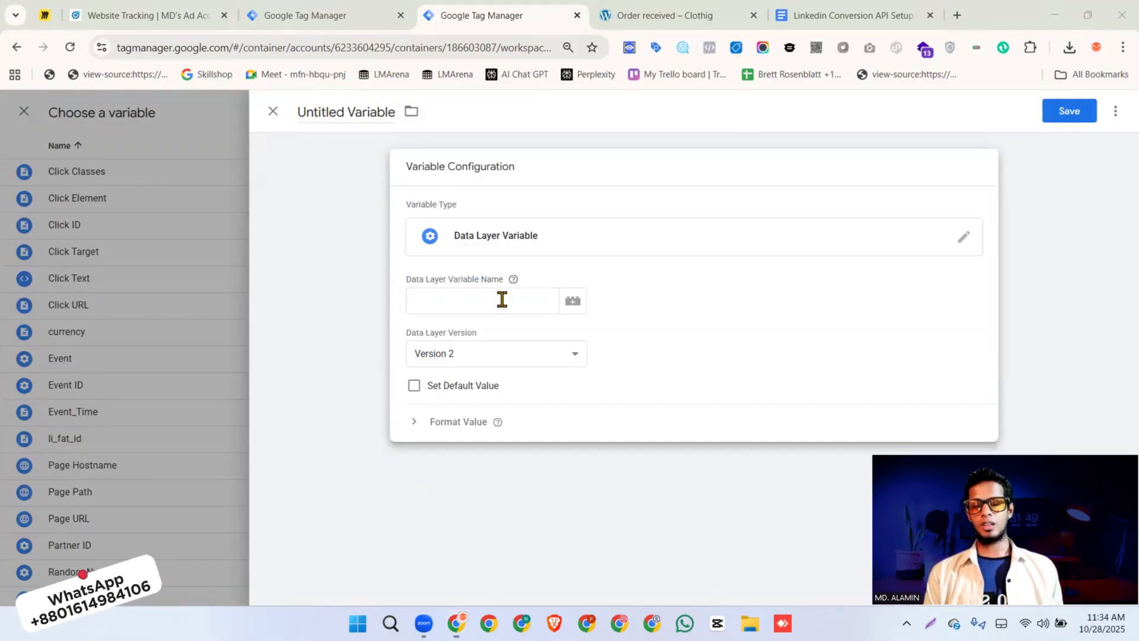
click(501, 297)
text(ecommerce.)
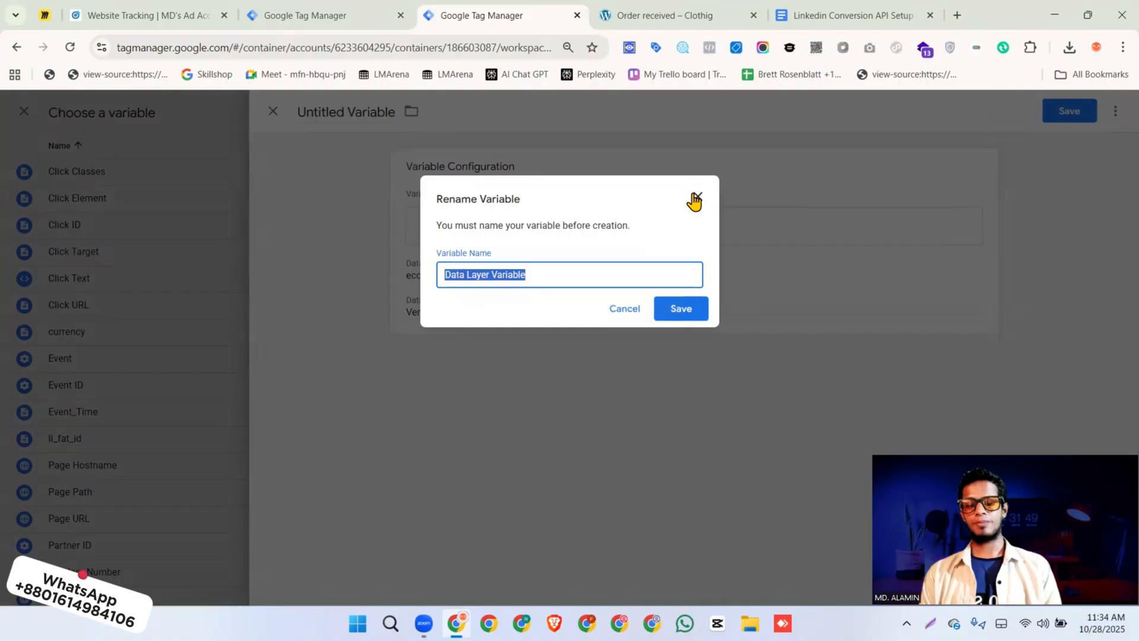
text(items)
key(Return)
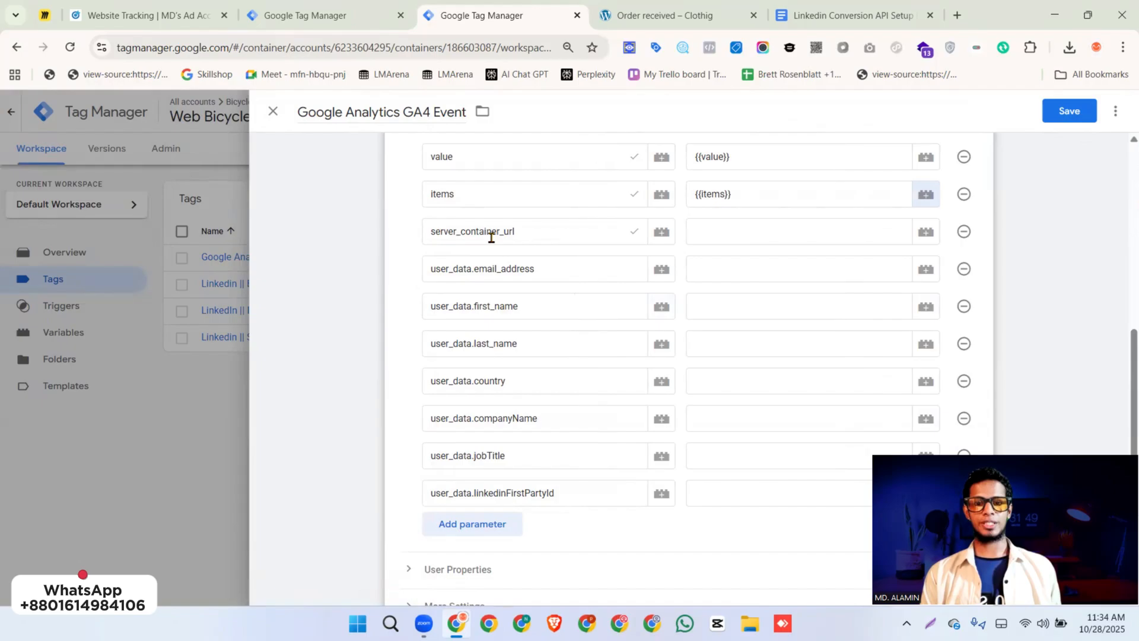
click(719, 228)
click(301, 24)
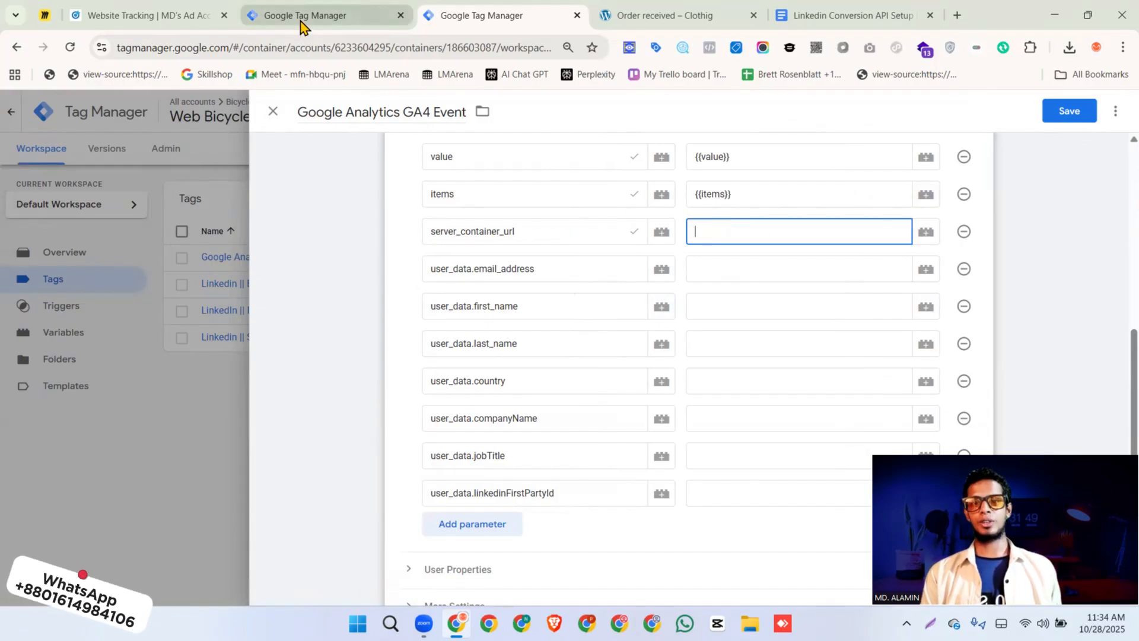
click(471, 437)
key(ctrl+a)
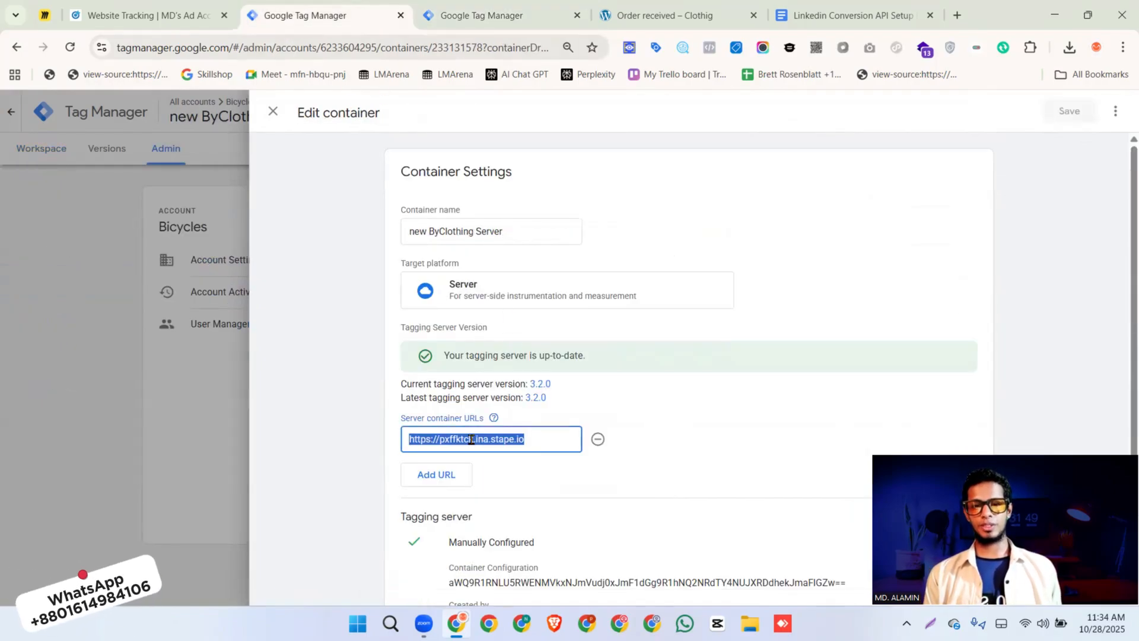
click(502, 17)
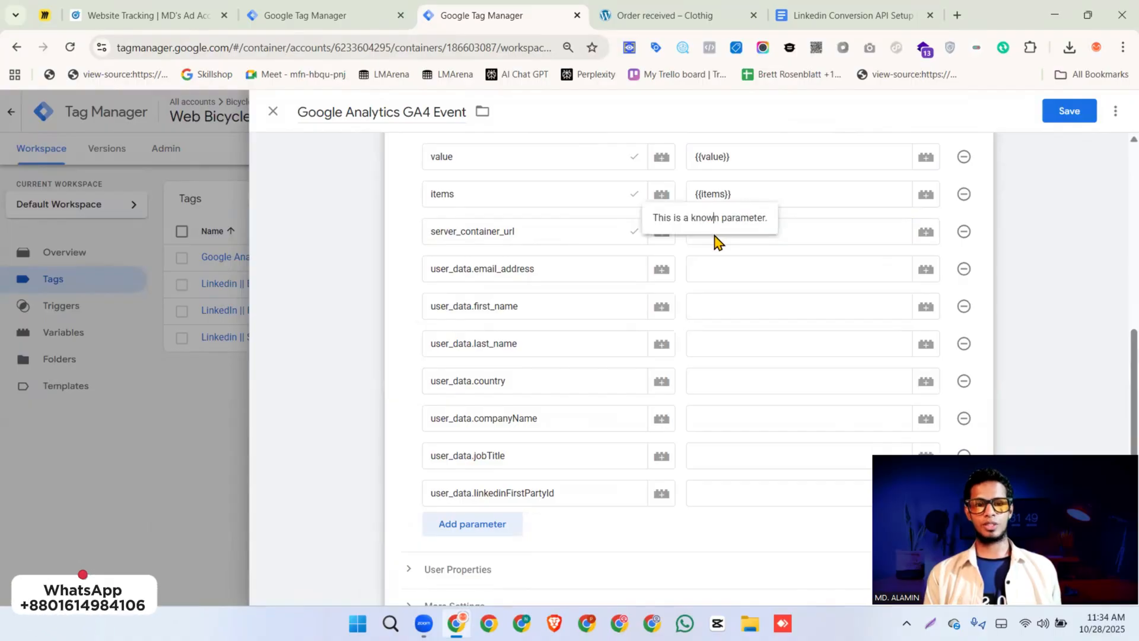
click(742, 251)
click(758, 272)
click(723, 472)
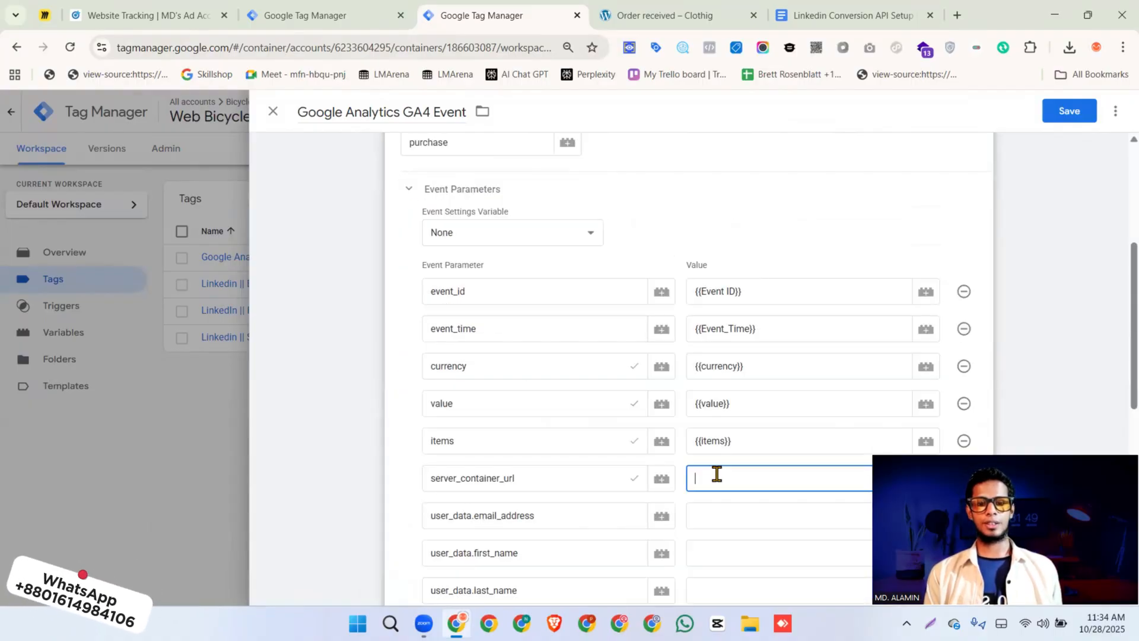
text(https://pxffktck.ina.stape.io)
Examine the customer billing fields in the purchase event's orderData on the order-received page with LeoMeasure, and copy the city entry
scroll(739, 219, down, 5)
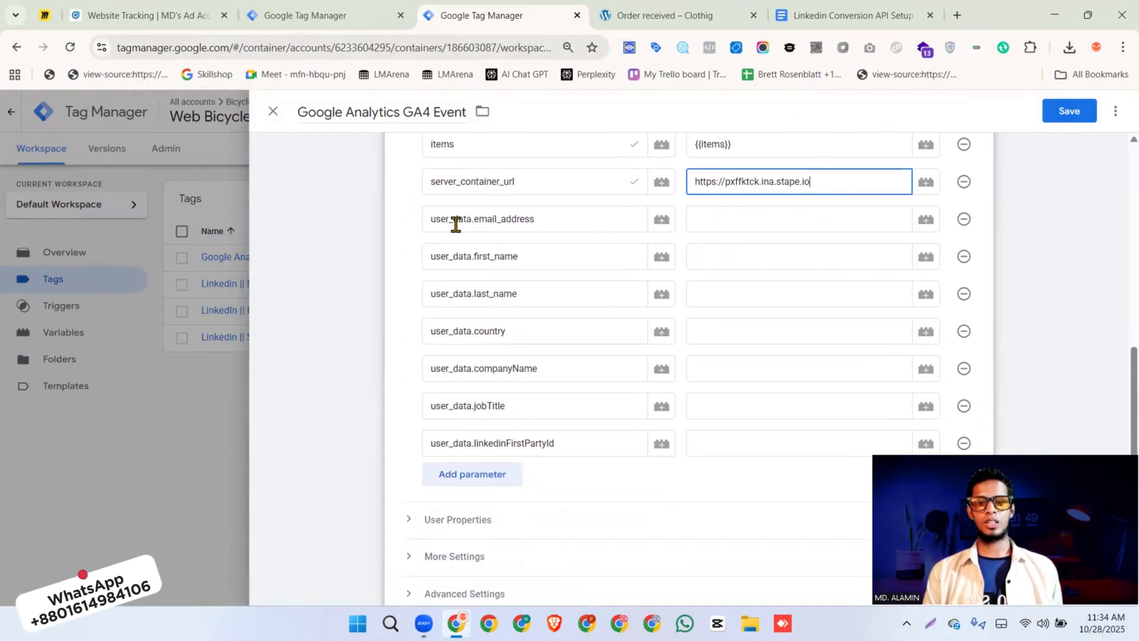
click(668, 18)
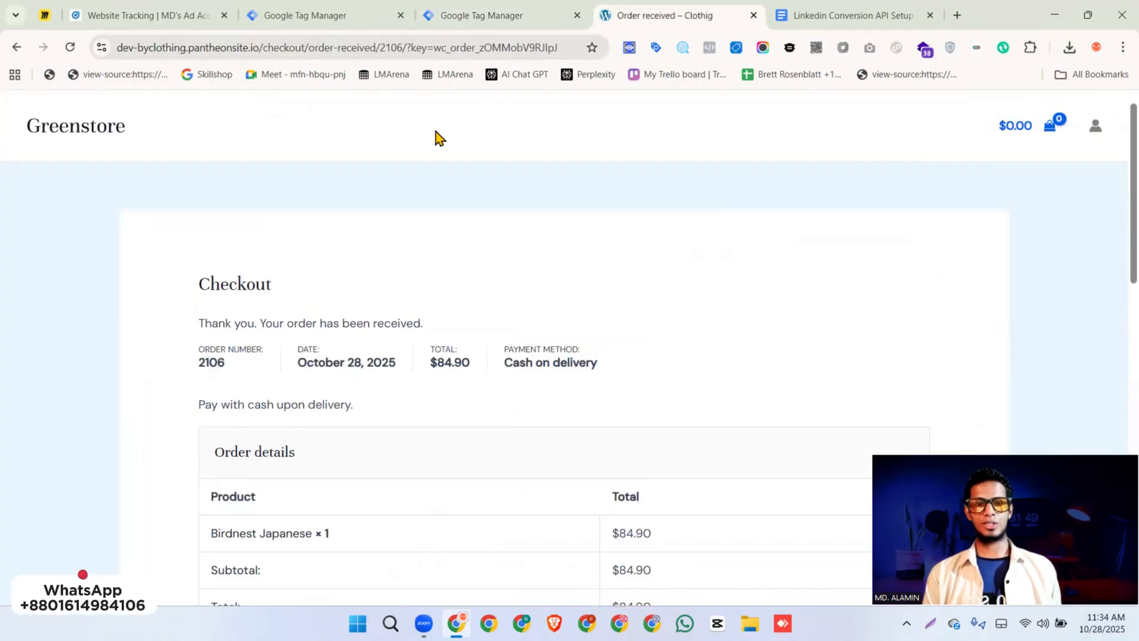
click(682, 47)
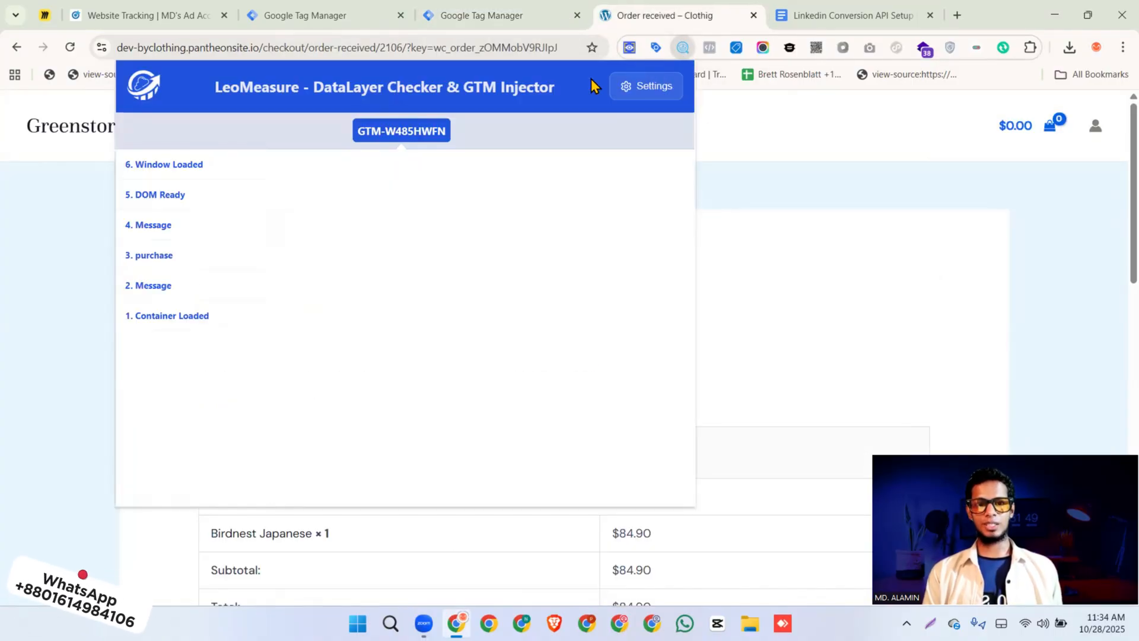
click(159, 255)
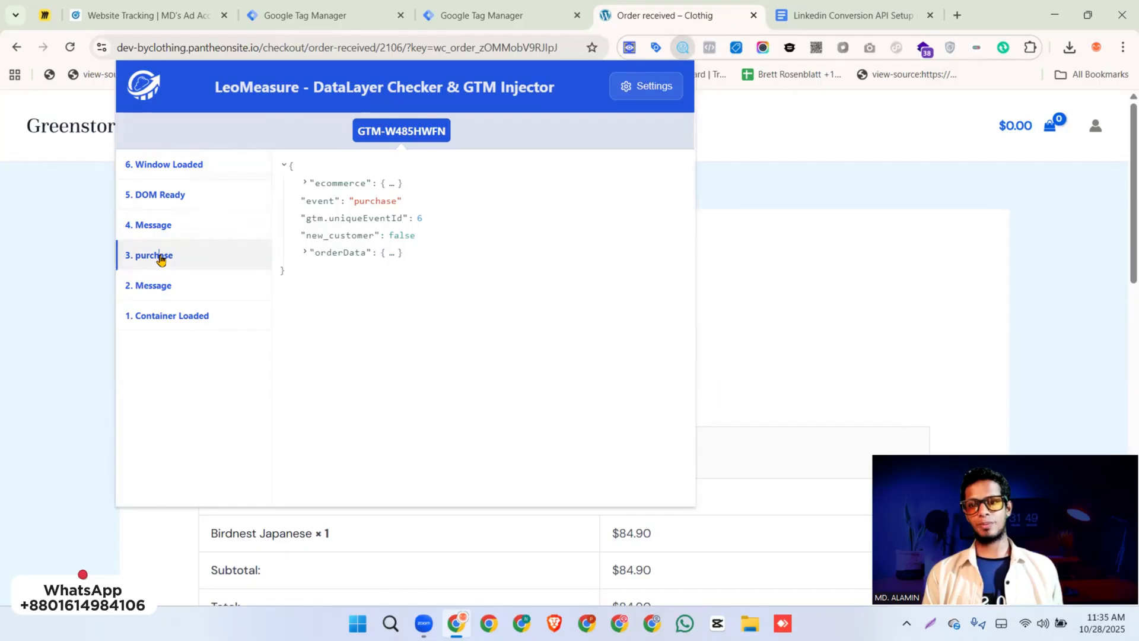
click(393, 253)
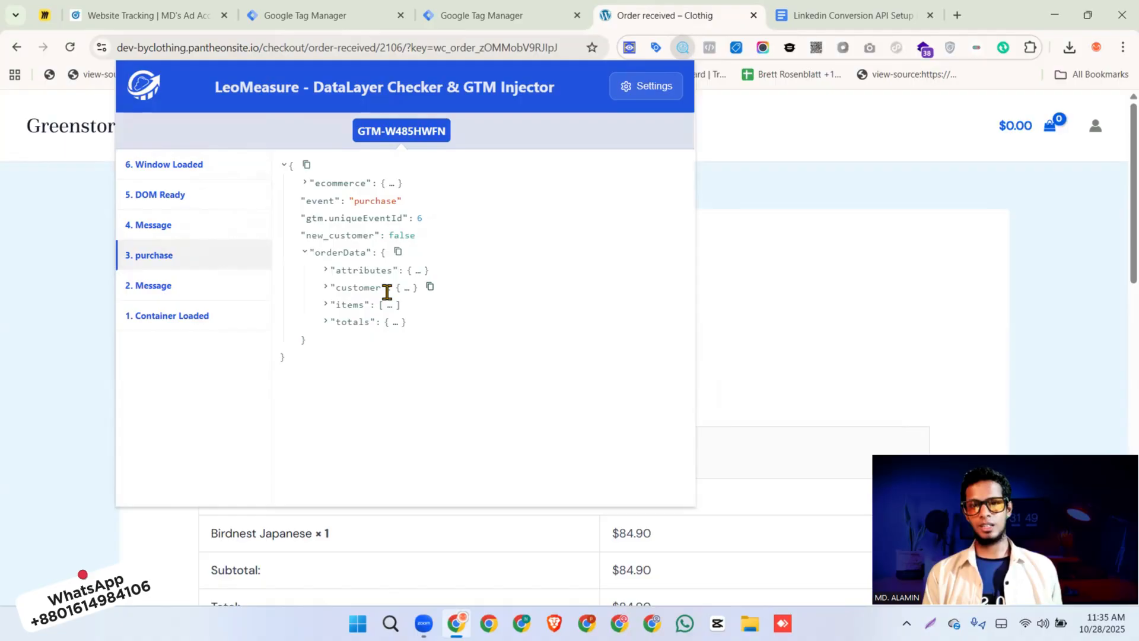
click(405, 291)
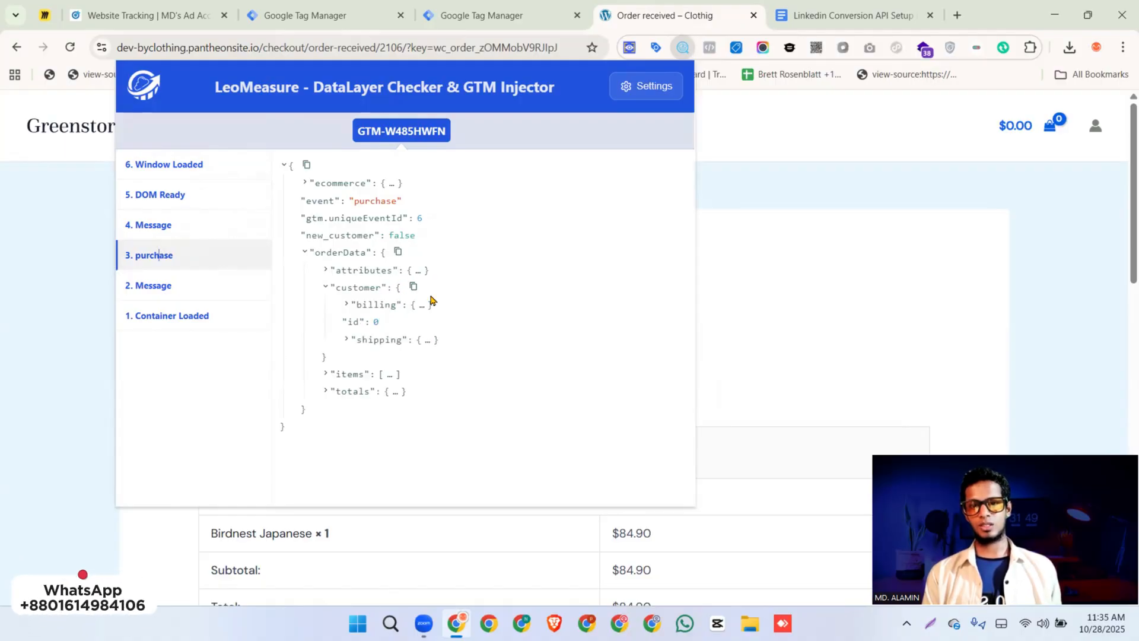
click(420, 305)
scroll(431, 322, down, 2)
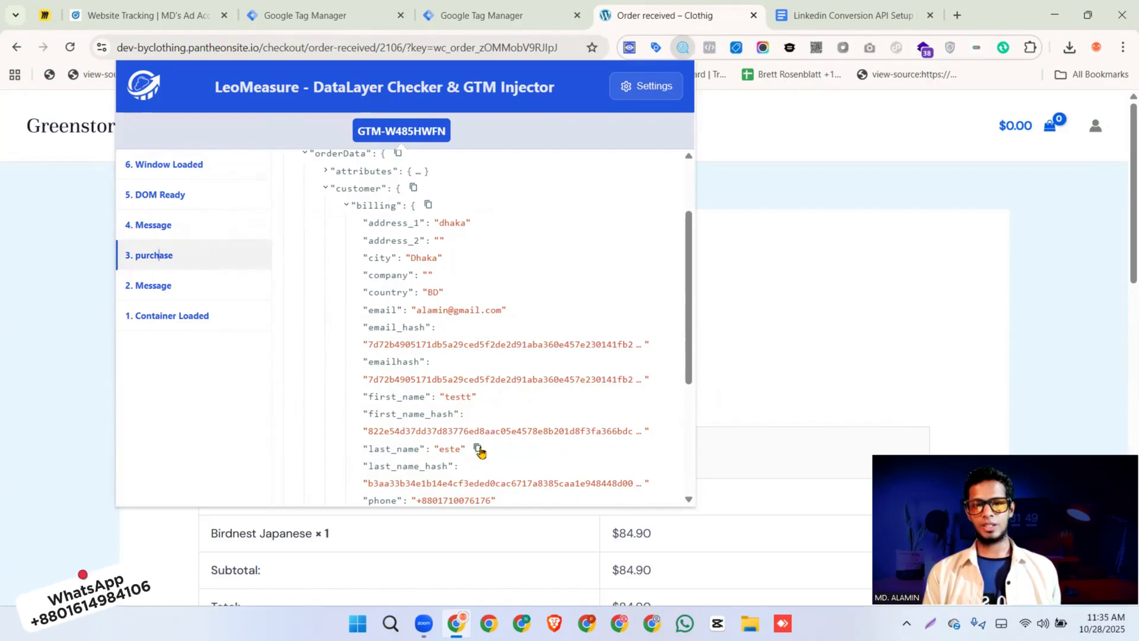
scroll(480, 445, down, 2)
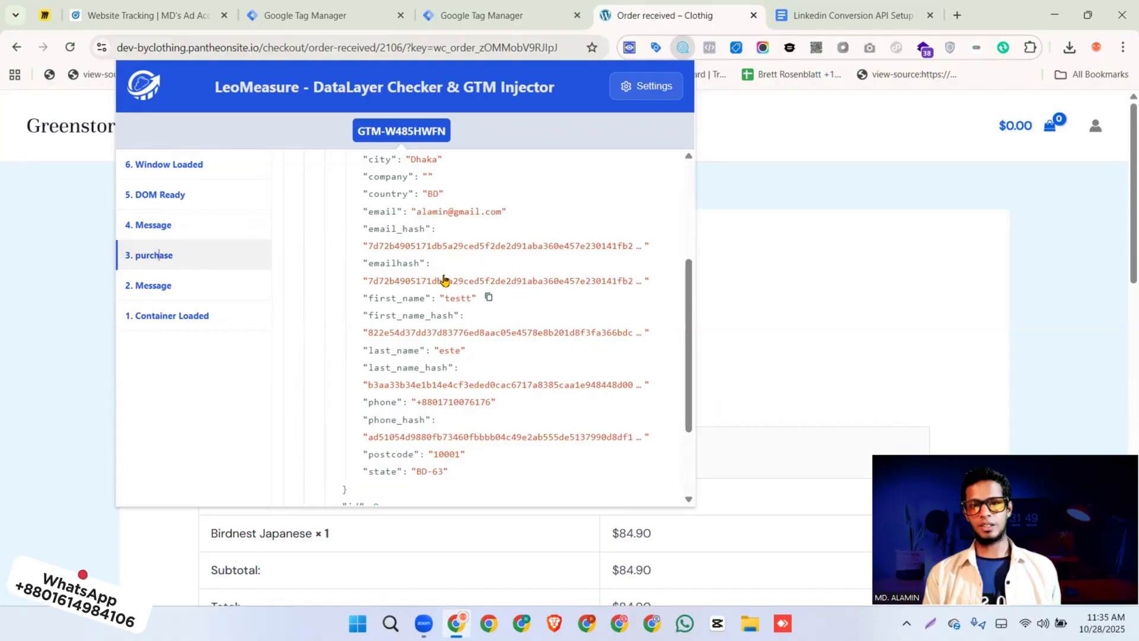
scroll(456, 211, up, 1)
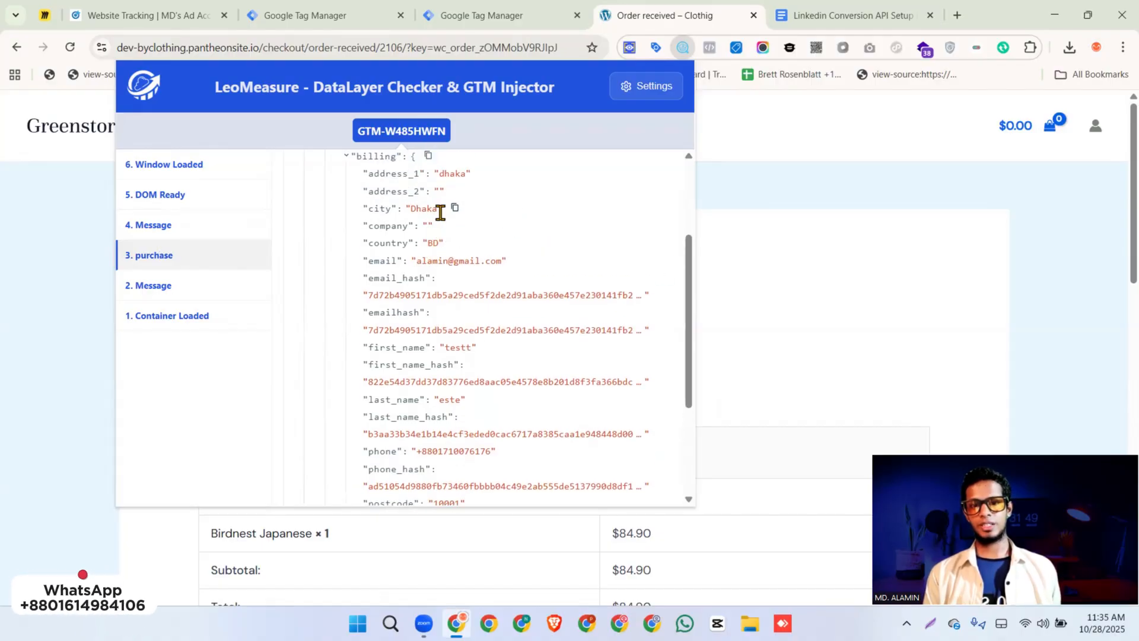
scroll(453, 212, up, 1)
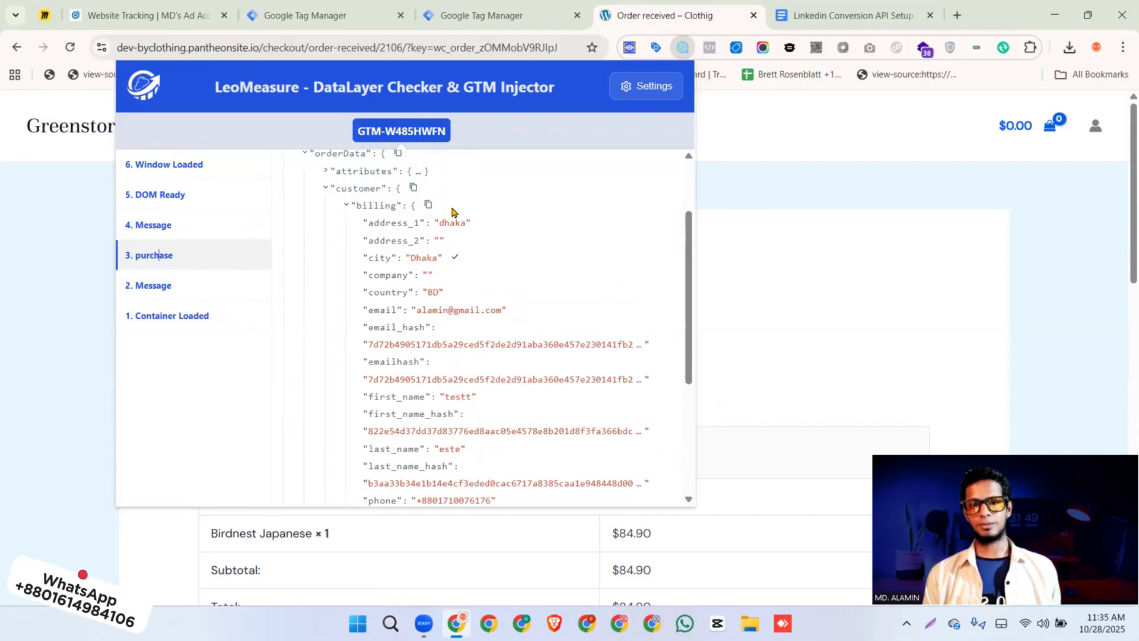
Start a new Data Layer Variable for the user_data.email_address parameter of the GA4 event tag in Google Tag Manager
click(482, 16)
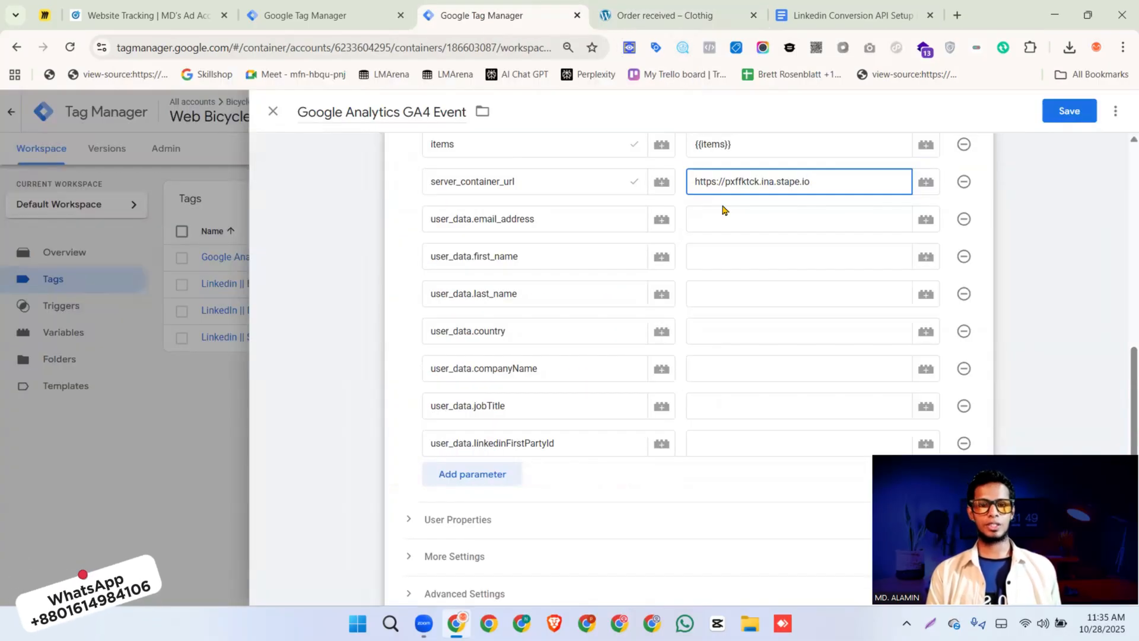
click(928, 223)
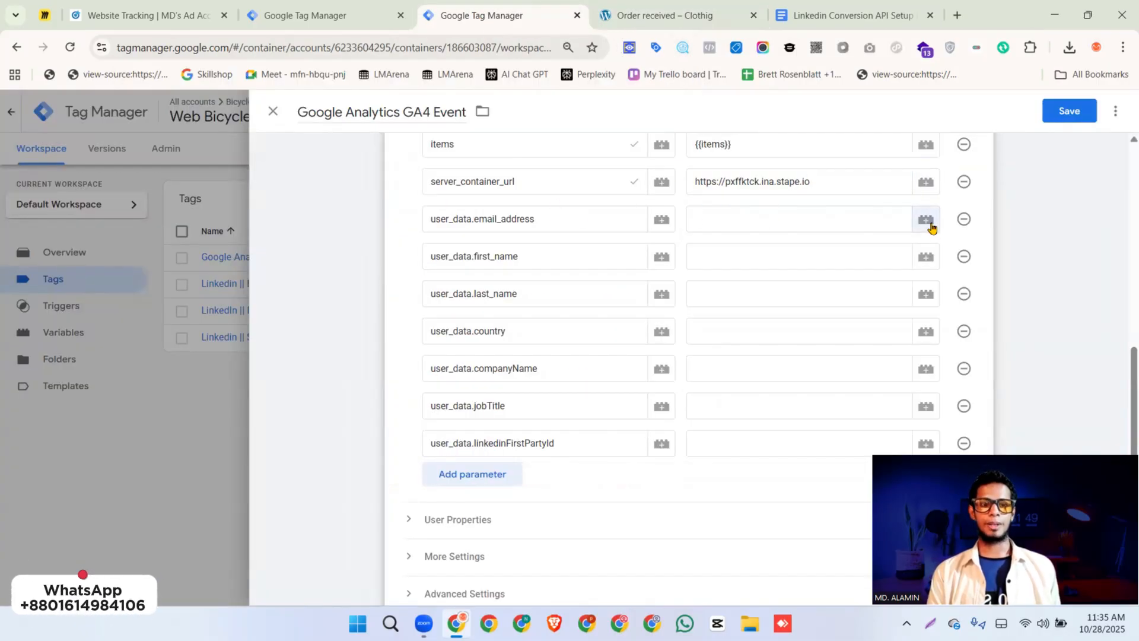
click(1101, 112)
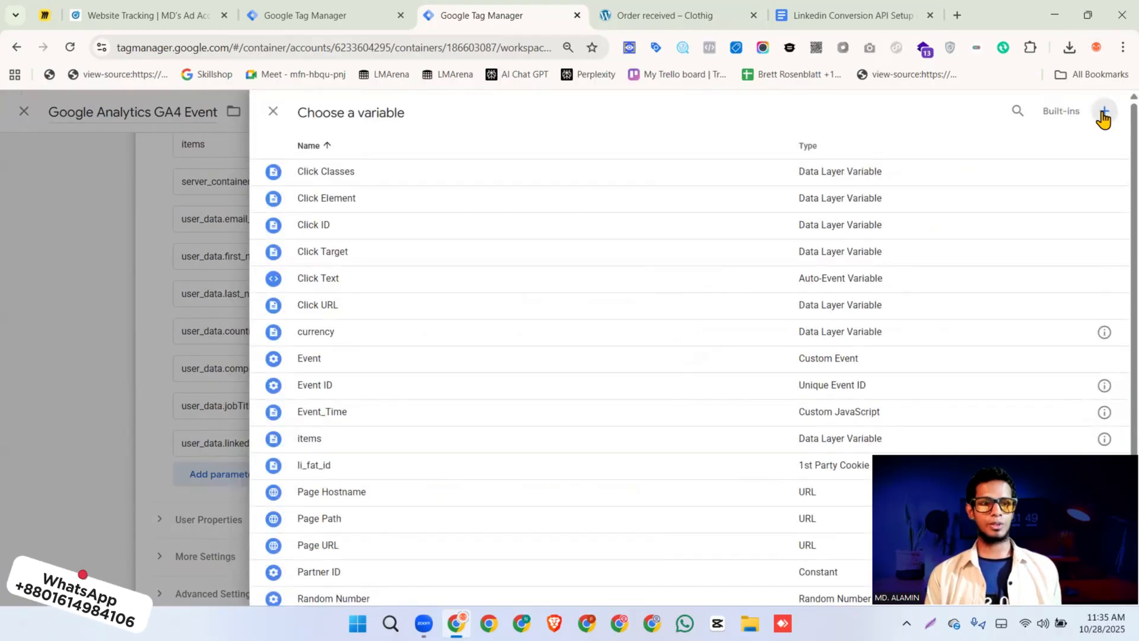
click(869, 253)
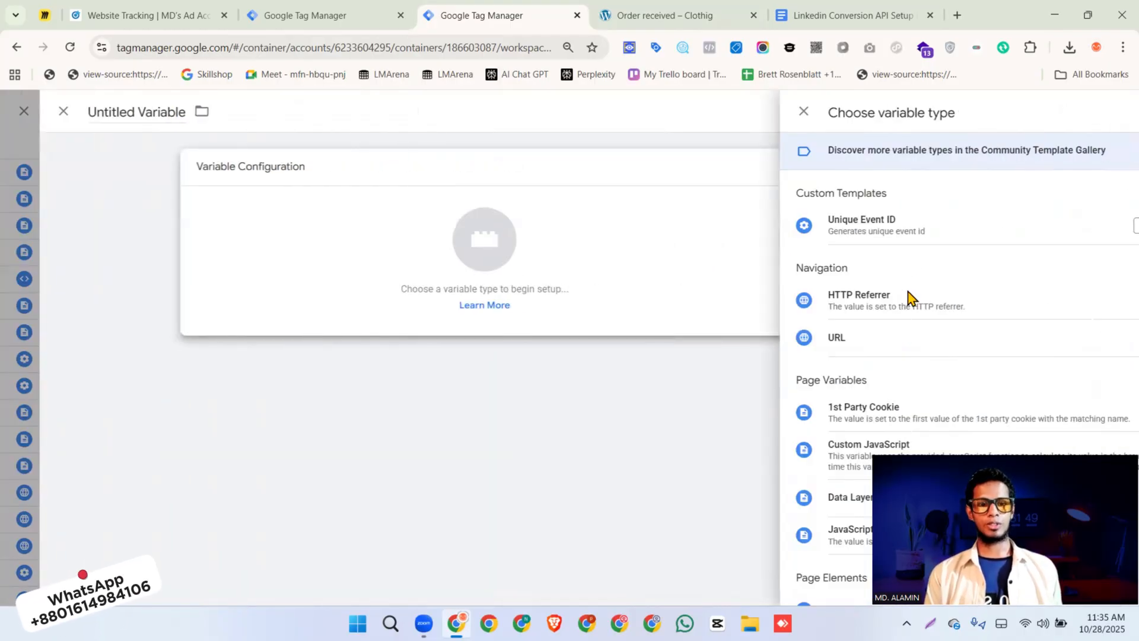
scroll(860, 315, down, 2)
click(814, 356)
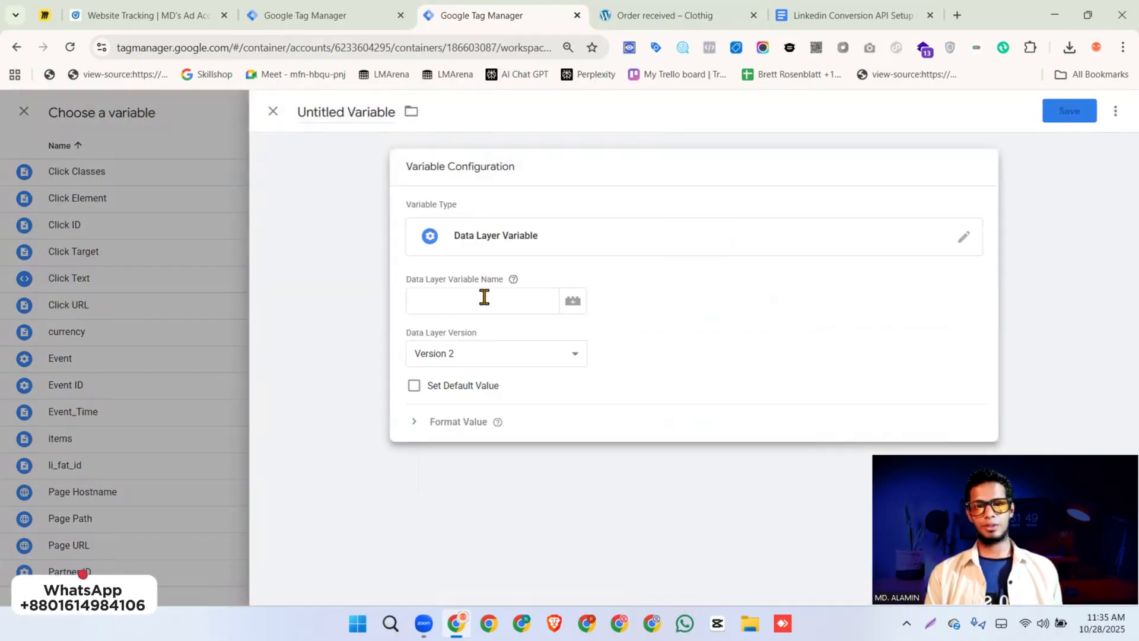
Set the Data Layer Variable Name to orderData.customer.billing.email from the clipboard history
click(484, 297)
key(super+v)
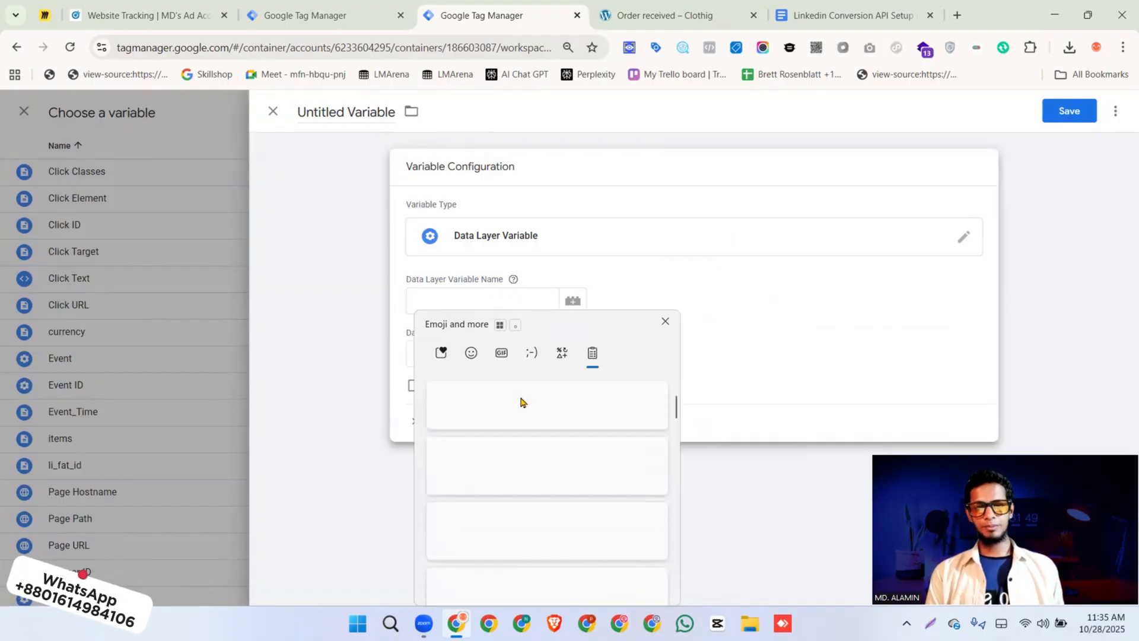
scroll(521, 437, down, 3)
scroll(521, 442, down, 3)
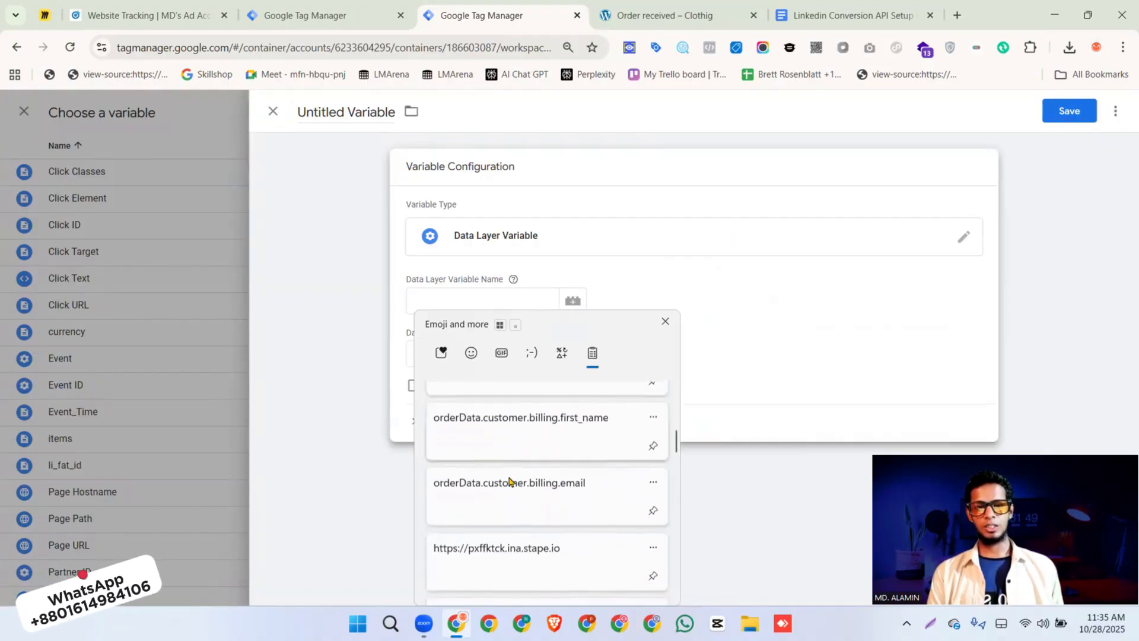
click(501, 481)
click(501, 302)
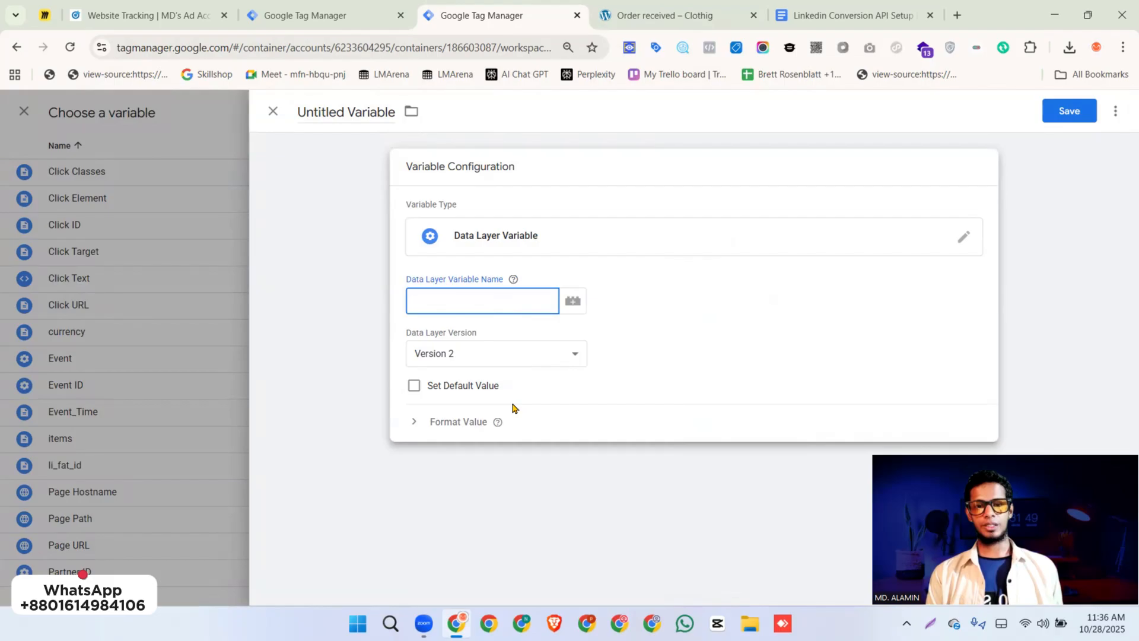
key(super+v)
scroll(554, 496, down, 3)
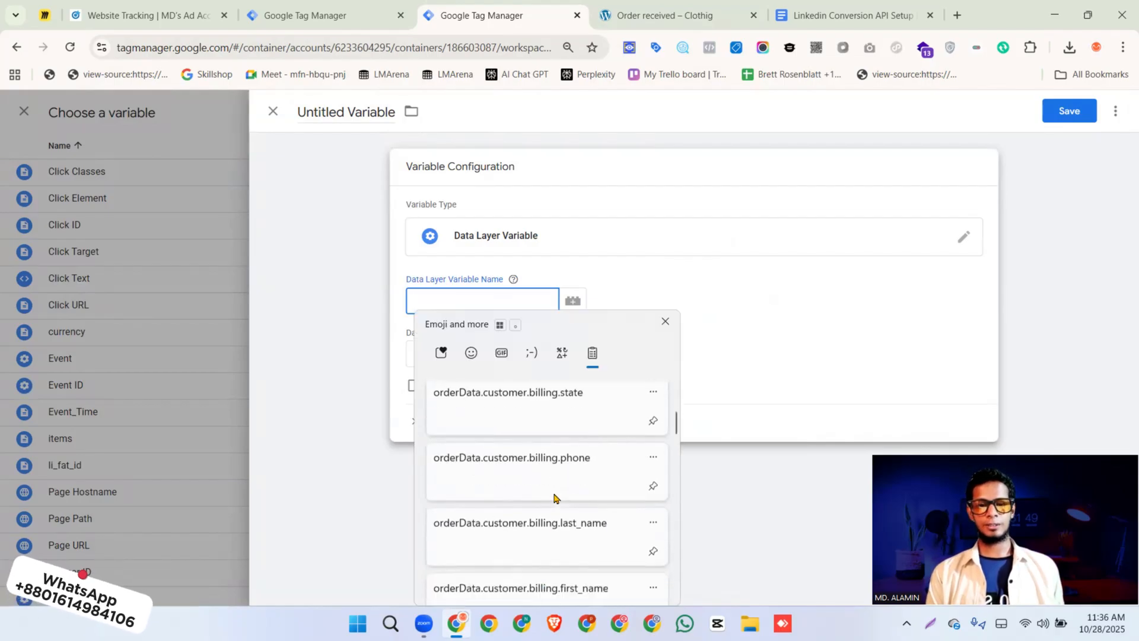
click(533, 557)
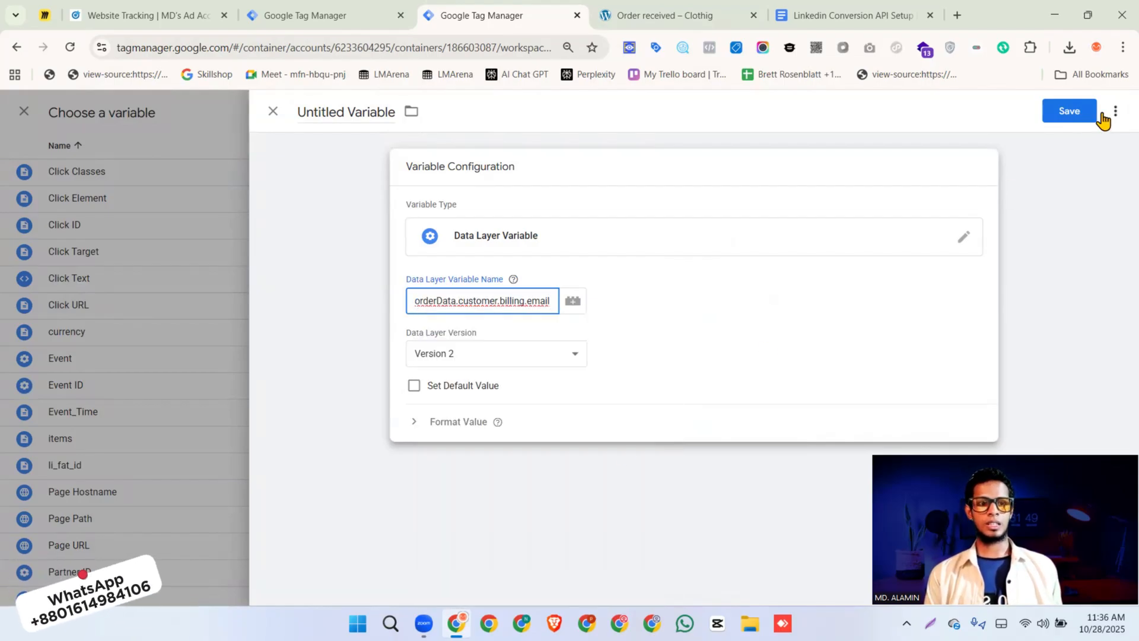
Save the new data layer variable under the name email
click(1071, 118)
text(emi)
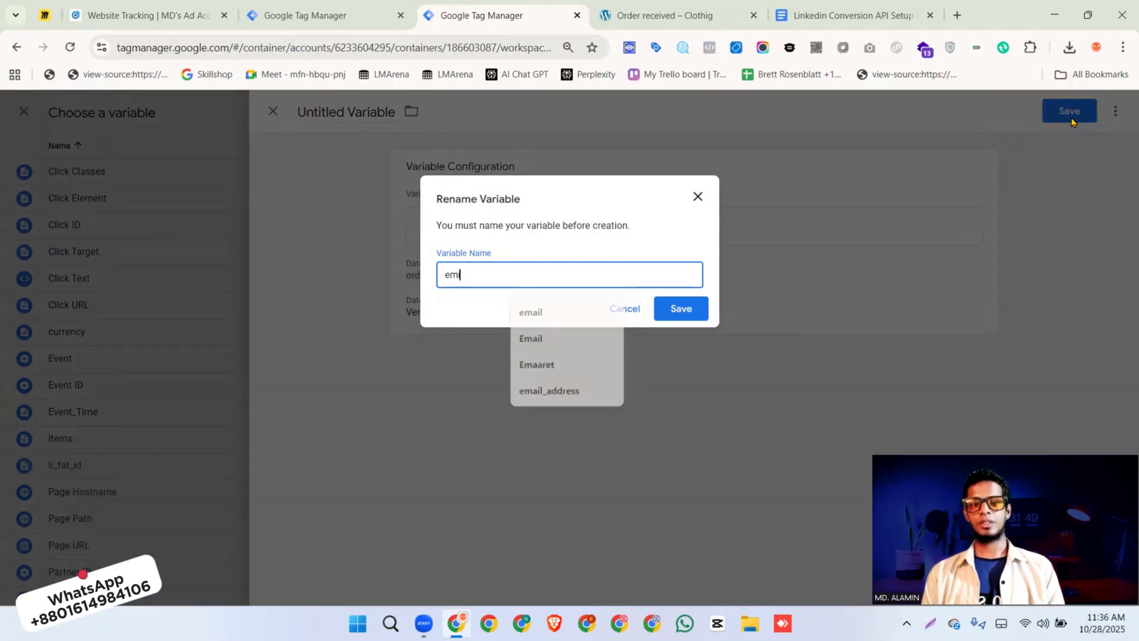
key(BackSpace)
text(ail)
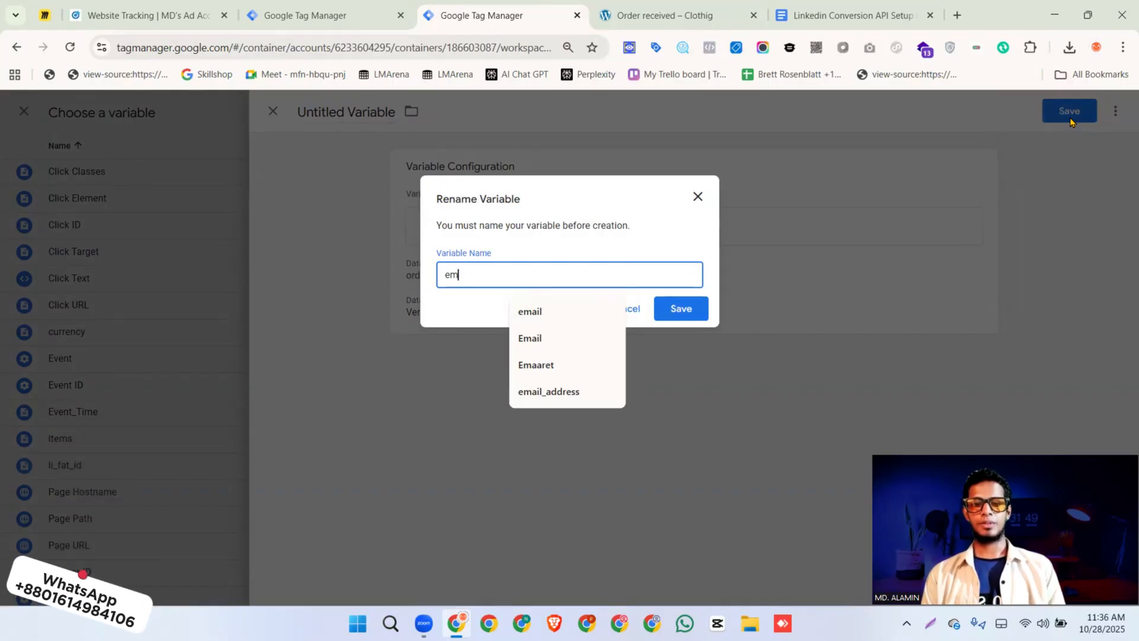
key(Return)
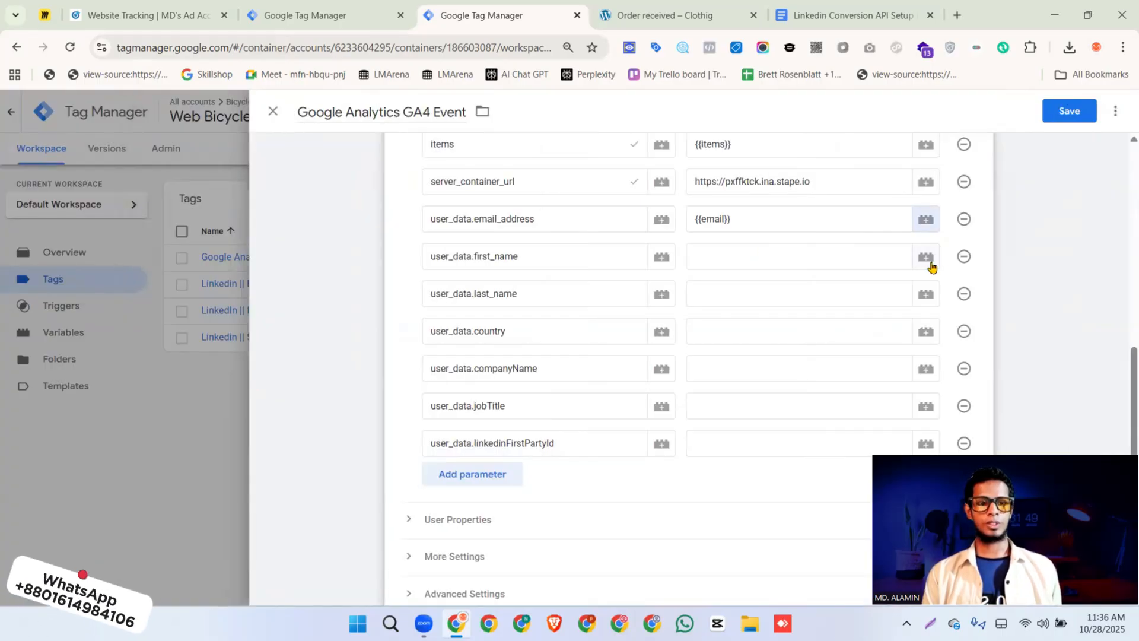
Set user_data.first_name to a new data layer variable named frist_name that reads orderData.customer.billing.first_name
click(931, 261)
click(1116, 111)
click(937, 197)
click(741, 409)
click(493, 306)
click(522, 463)
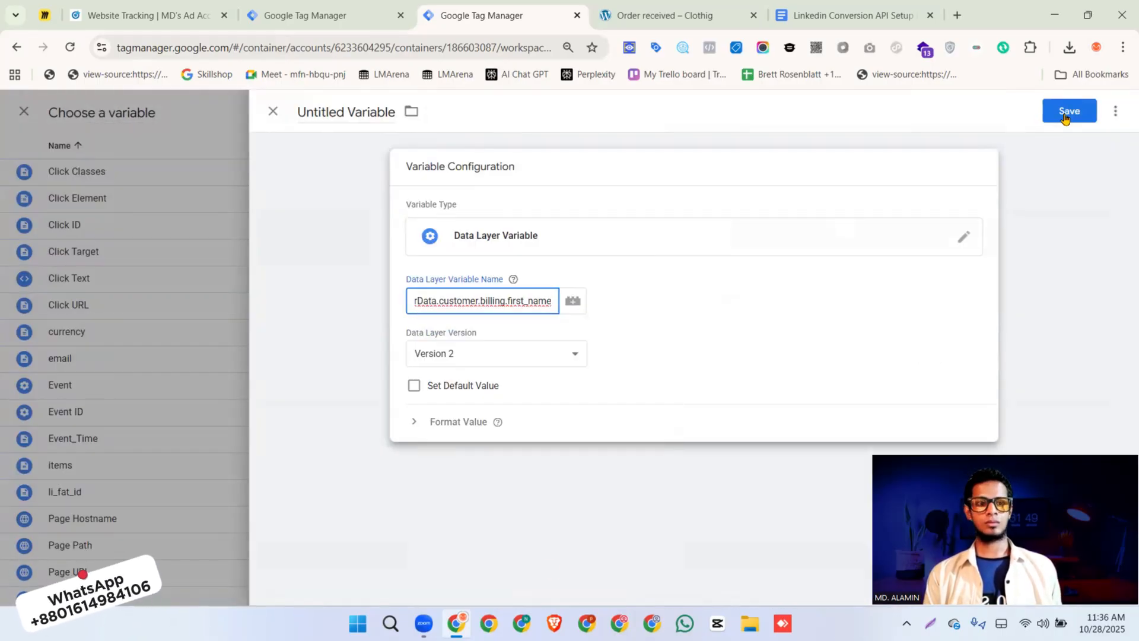
click(1067, 119)
text(frist_name)
key(Return)
Set user_data.last_name to a new data layer variable named last_name that reads orderData.customer.billing.last_name
click(930, 292)
click(1107, 116)
click(830, 410)
click(464, 302)
click(523, 463)
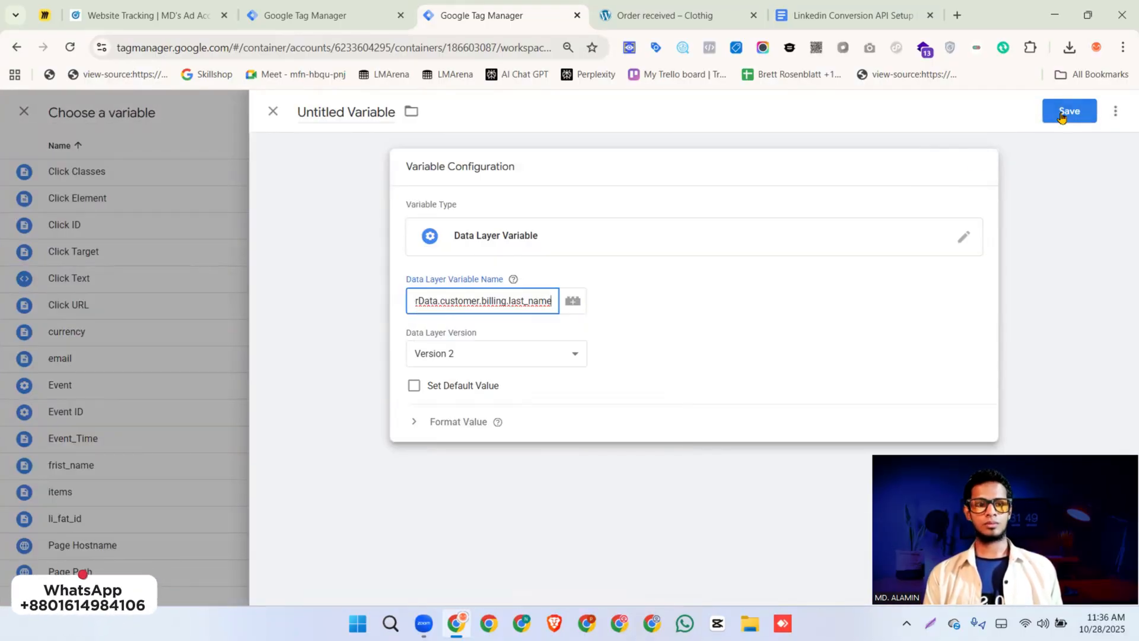
click(1062, 117)
text(last_name)
click(681, 308)
Set user_data.country to a new data layer variable named country, using the customer billing country path from the clipboard history
click(925, 331)
click(1101, 116)
click(890, 238)
click(831, 411)
click(491, 307)
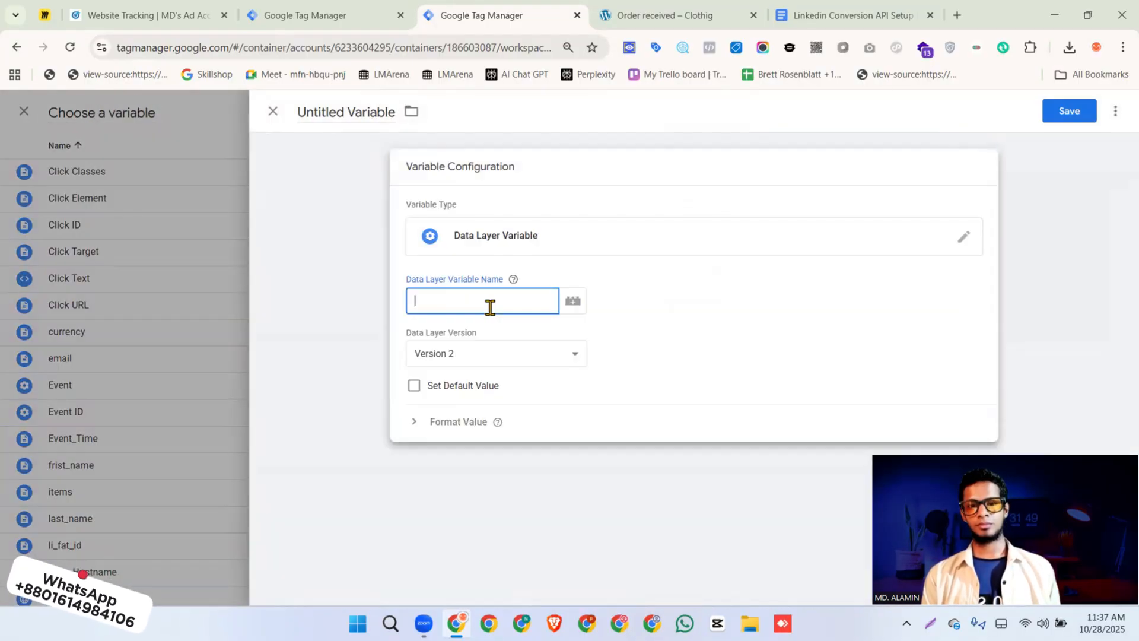
text(orderData.customer.billing.country)
click(522, 508)
click(1062, 114)
text(country)
key(Return)
Set user_data.companyName to ProDataTrack and user_data.jobTitle to CEO
click(745, 370)
text(ProData)
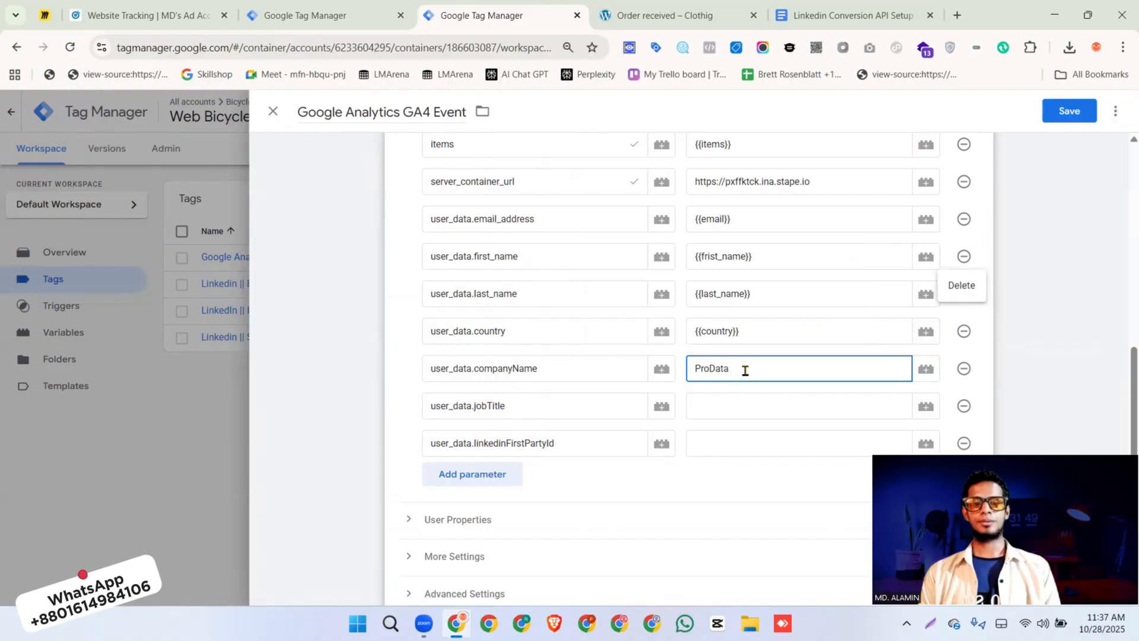
text(Track)
click(724, 407)
text(CEO)
Set user_data.linkedinFirstPartyId to the existing {{li_fat_id}} variable and review the tag's parameter list
scroll(791, 407, down, 3)
click(771, 295)
text({{li)
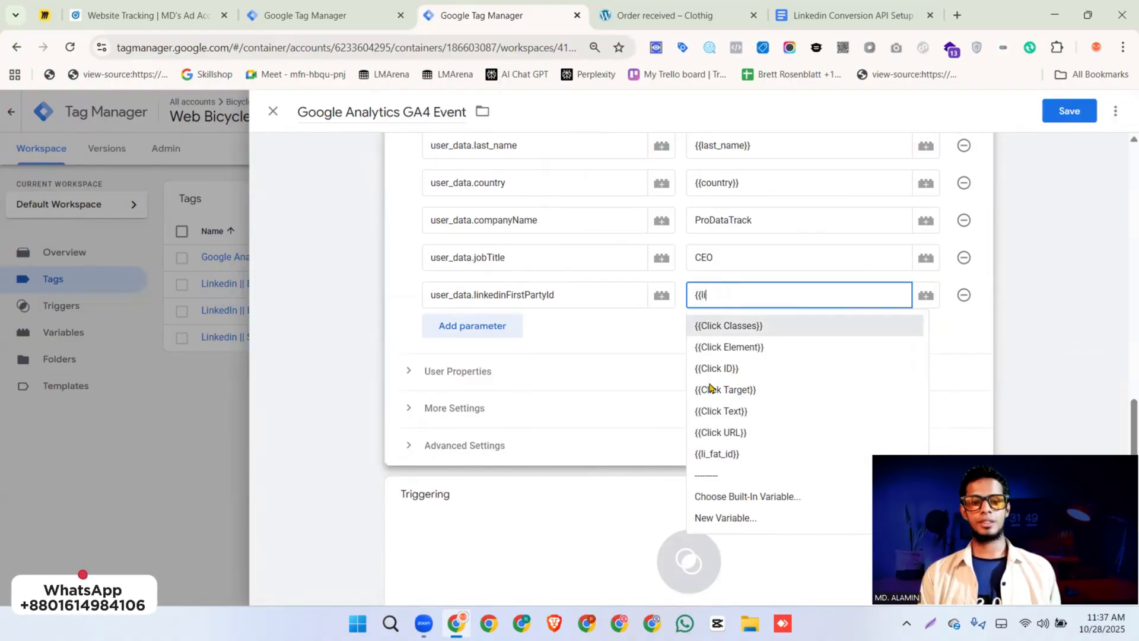
click(716, 453)
scroll(732, 300, up, 5)
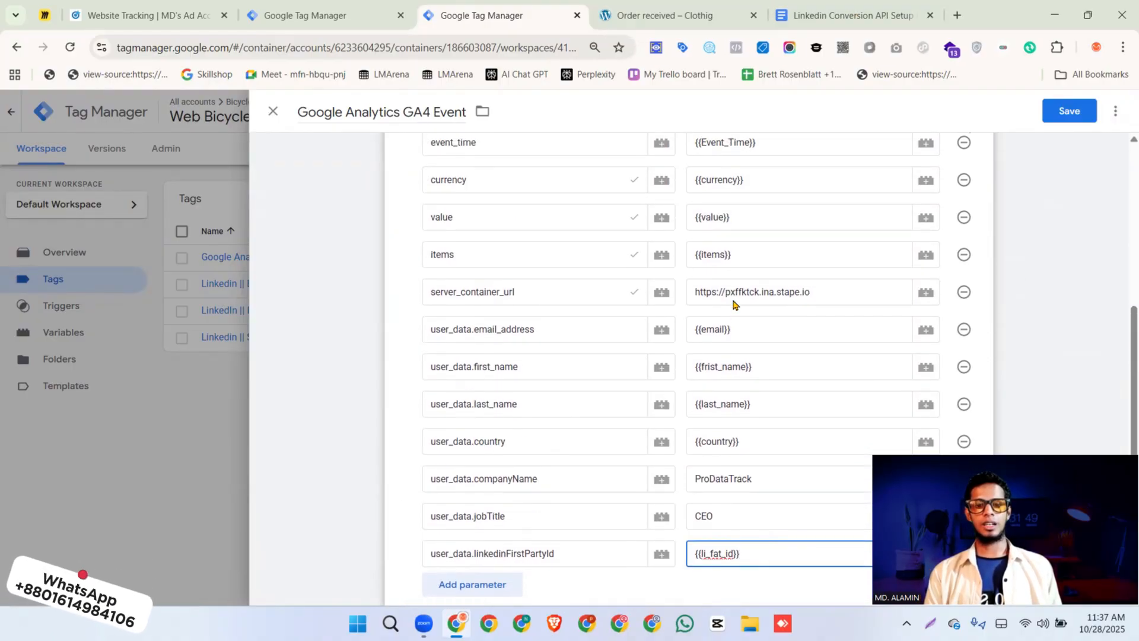
scroll(734, 303, up, 1)
key(ctrl+minus)
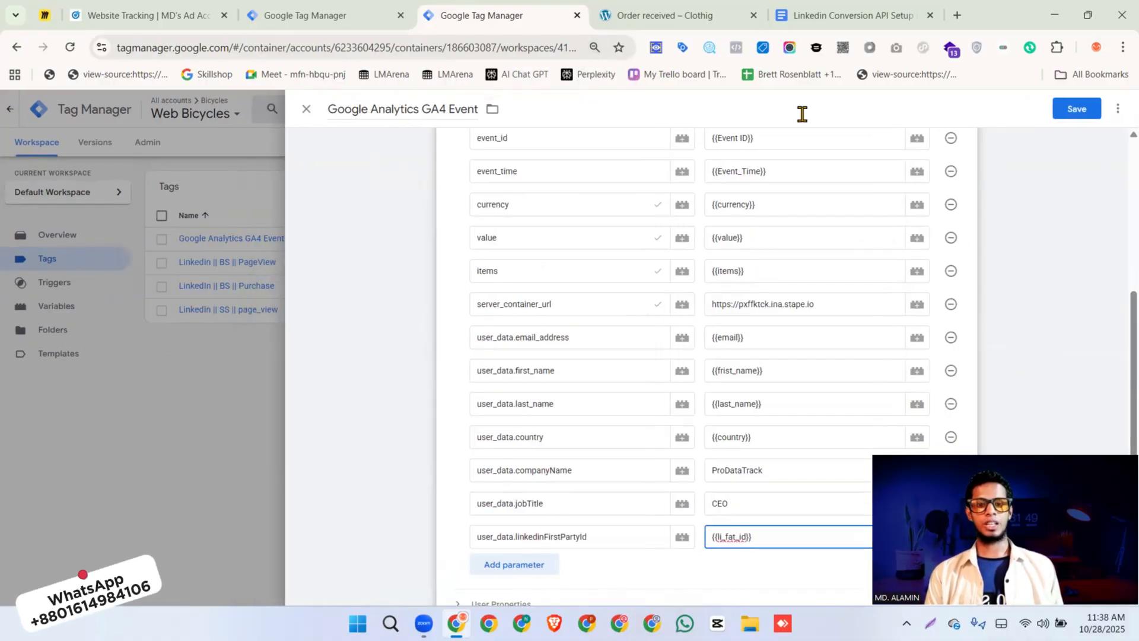
Compare the tag's parameters with the Purchase table in the Linkedin Conversion API Setup document, and examine the fields in its items example
click(864, 15)
scroll(536, 451, down, 4)
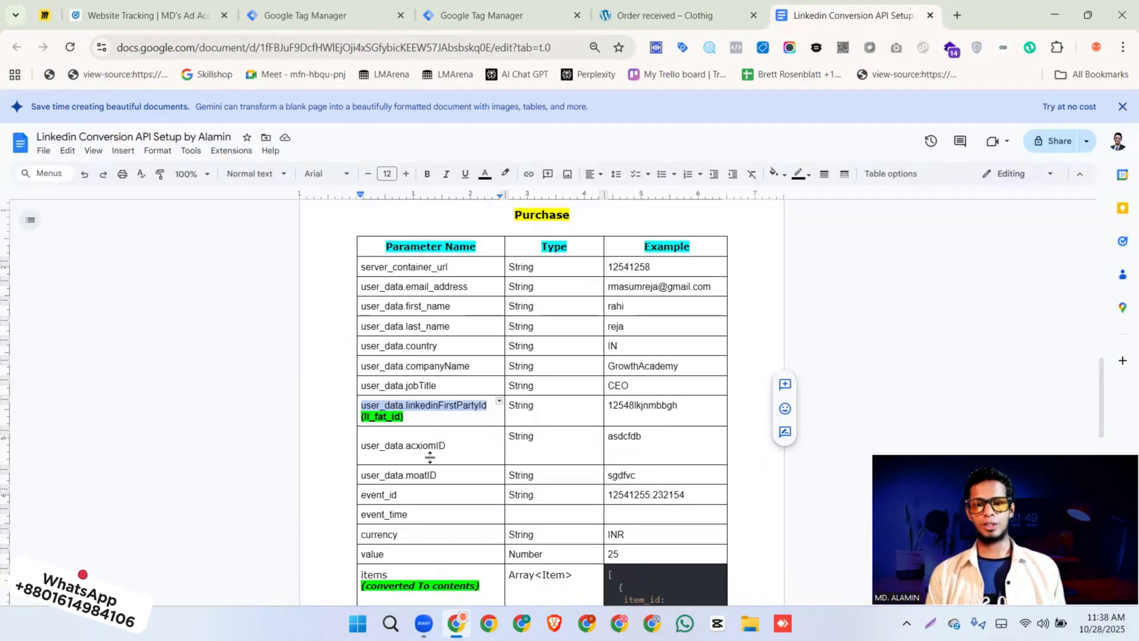
scroll(536, 403, down, 3)
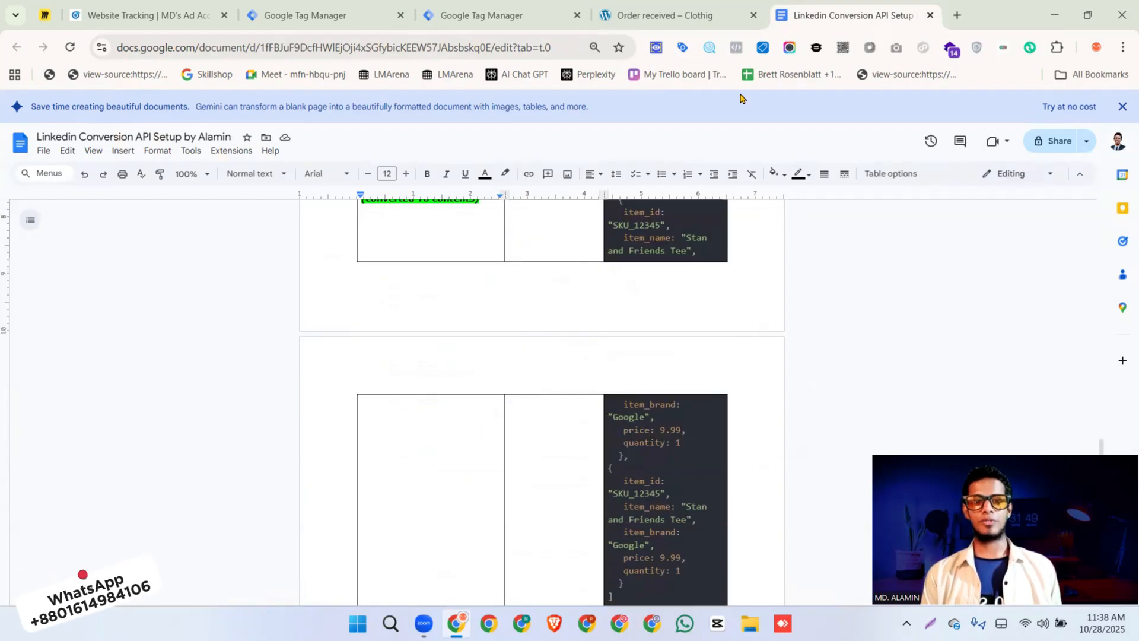
click(478, 19)
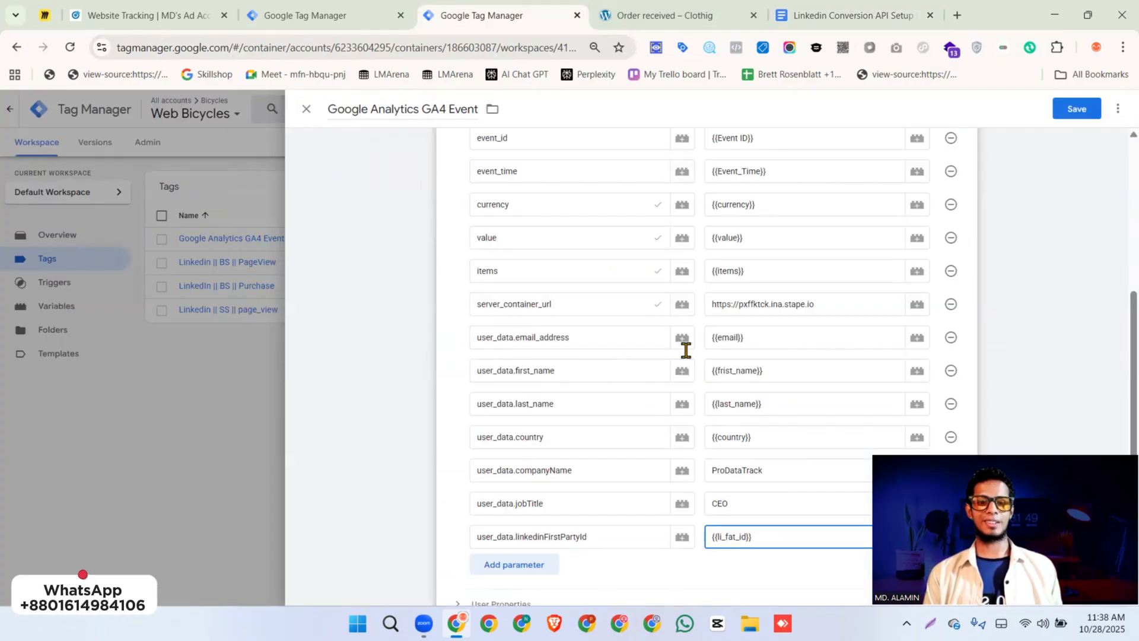
click(854, 16)
scroll(707, 288, up, 2)
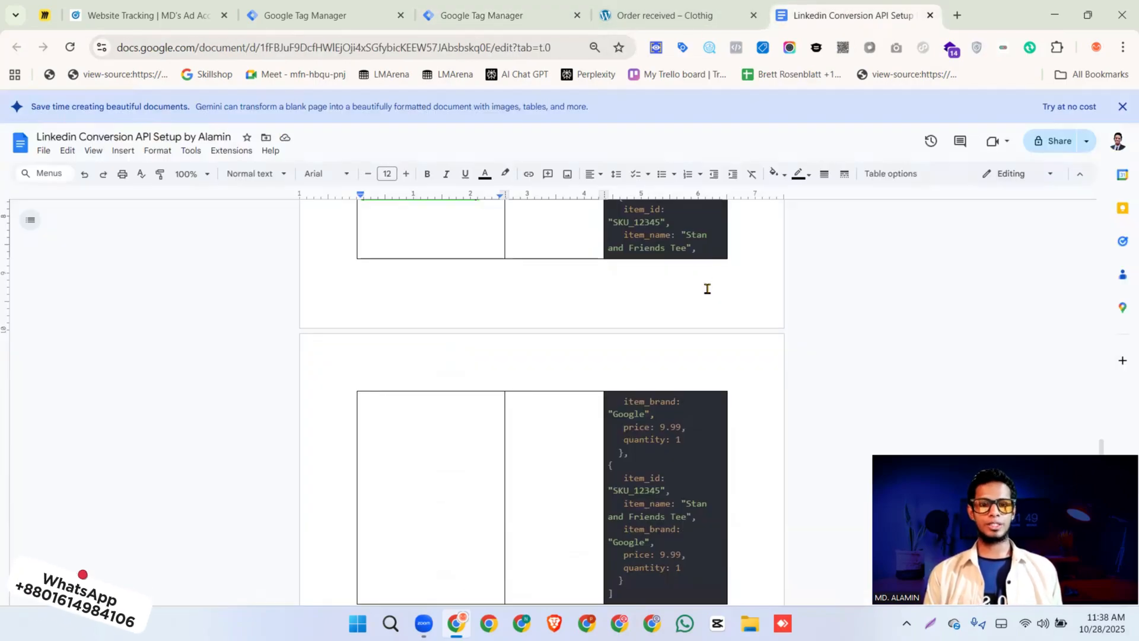
double_click(384, 287)
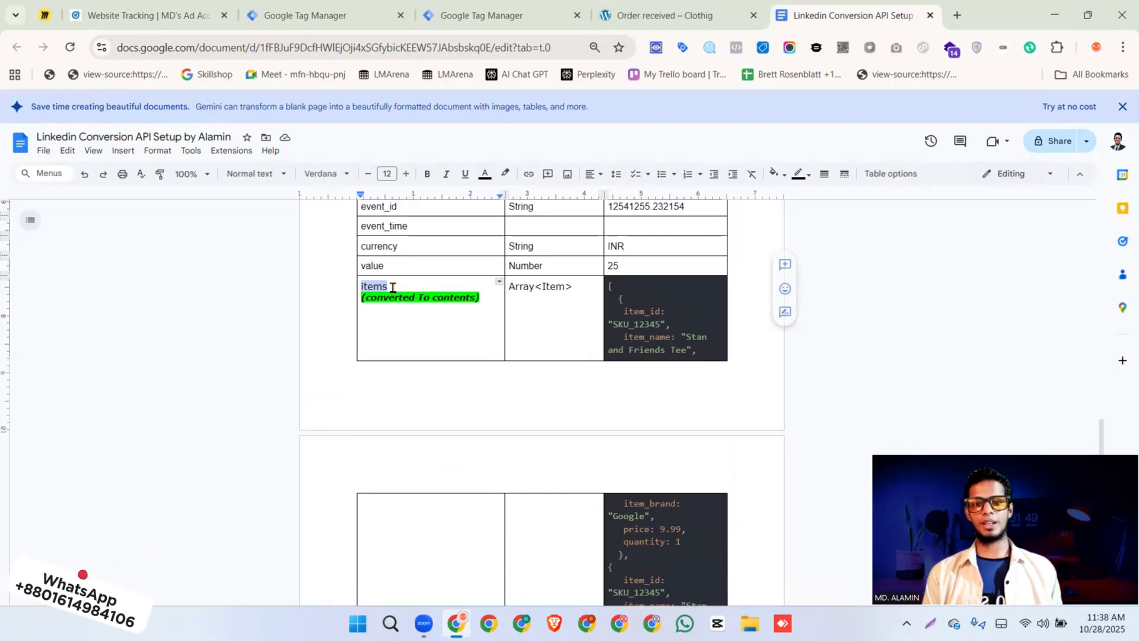
click(625, 313)
double_click(646, 337)
scroll(643, 409, down, 2)
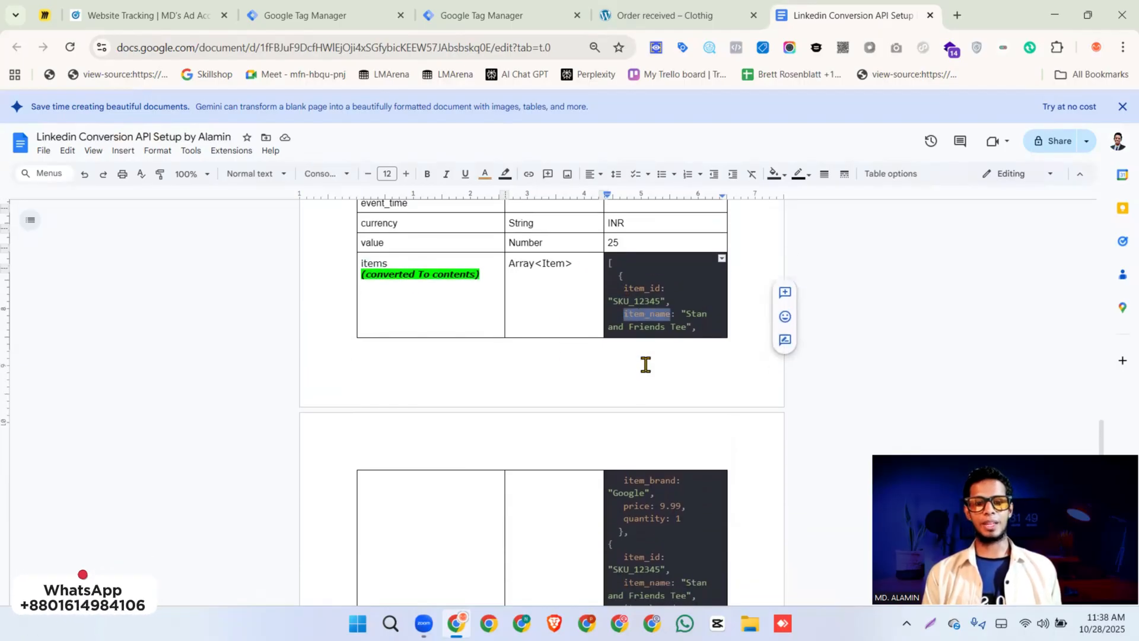
double_click(643, 408)
click(644, 430)
click(645, 444)
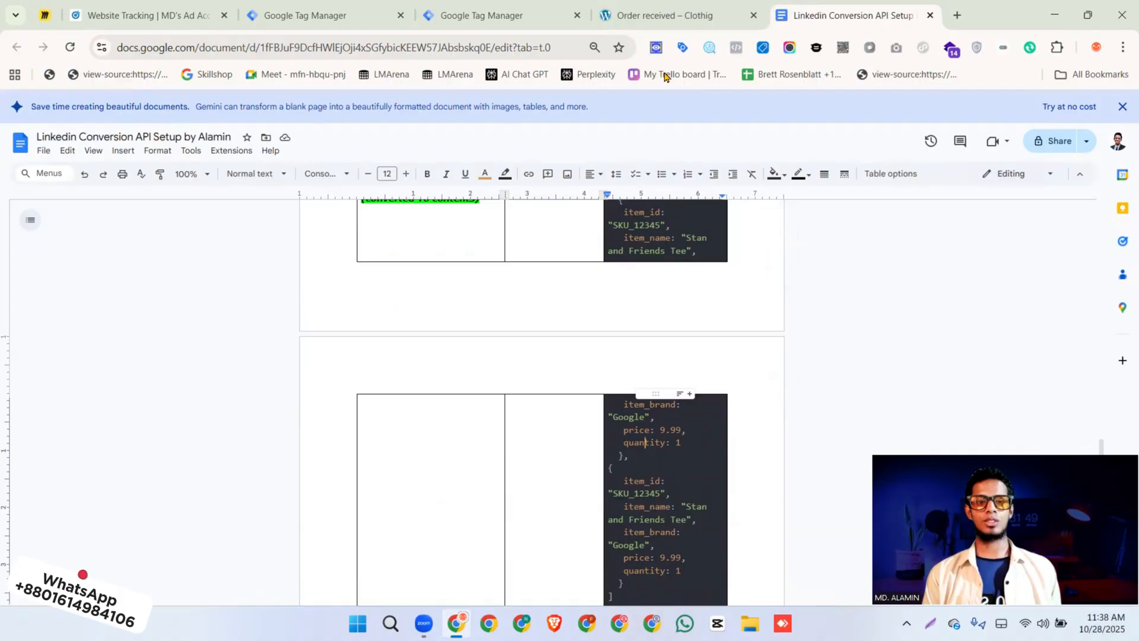
Examine the first product's fields in the purchase event's ecommerce items on the order-received page with LeoMeasure
click(490, 20)
click(646, 18)
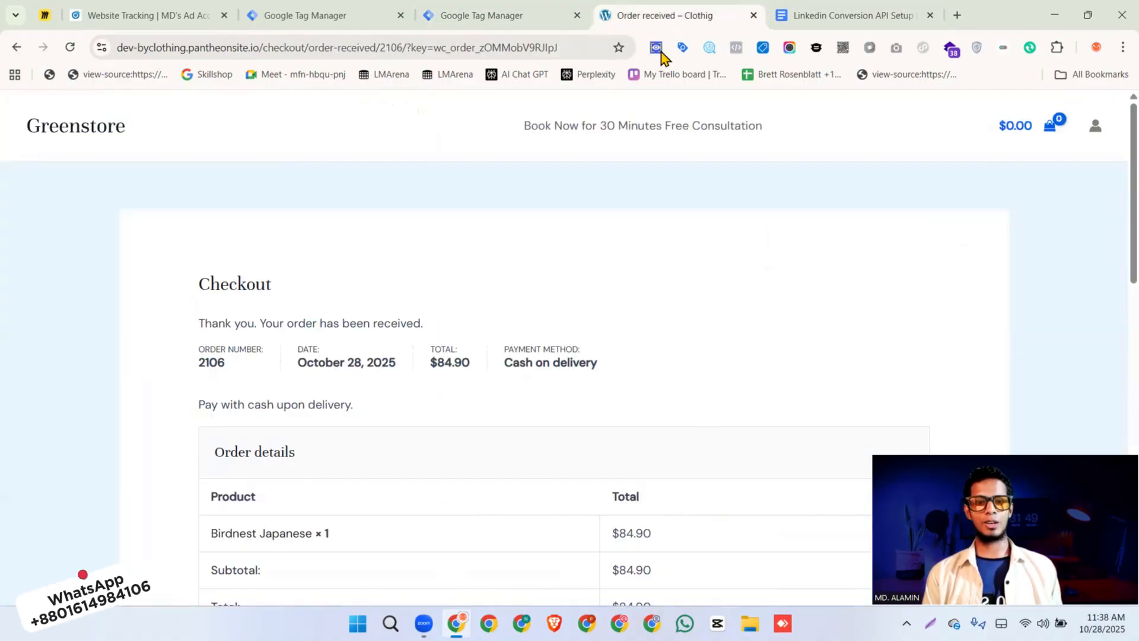
click(709, 50)
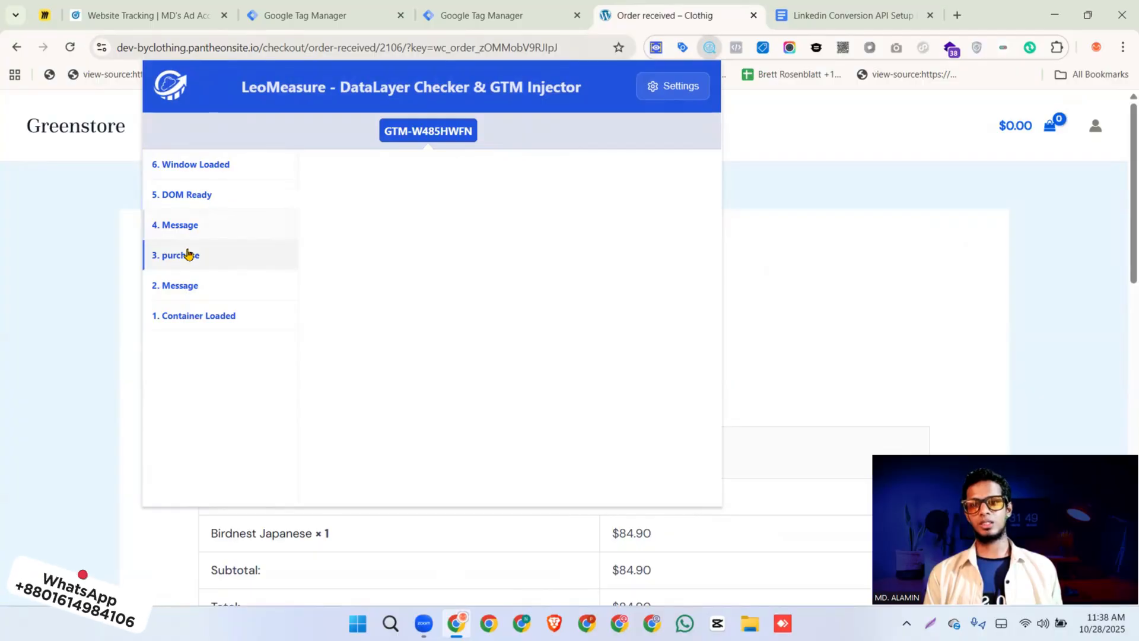
click(188, 254)
click(411, 184)
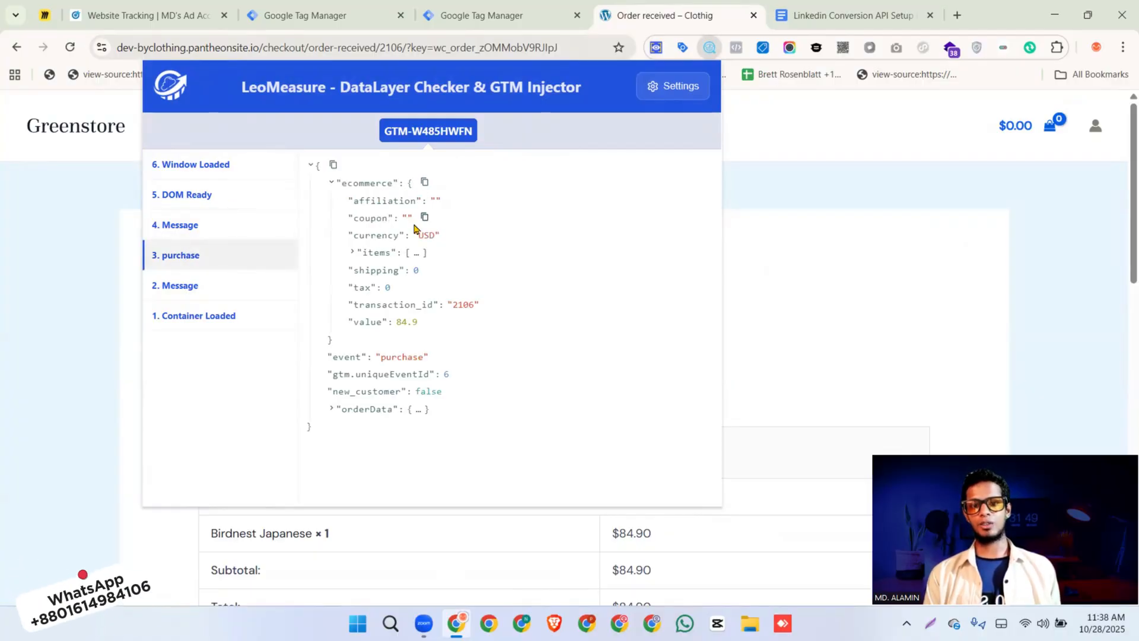
click(415, 253)
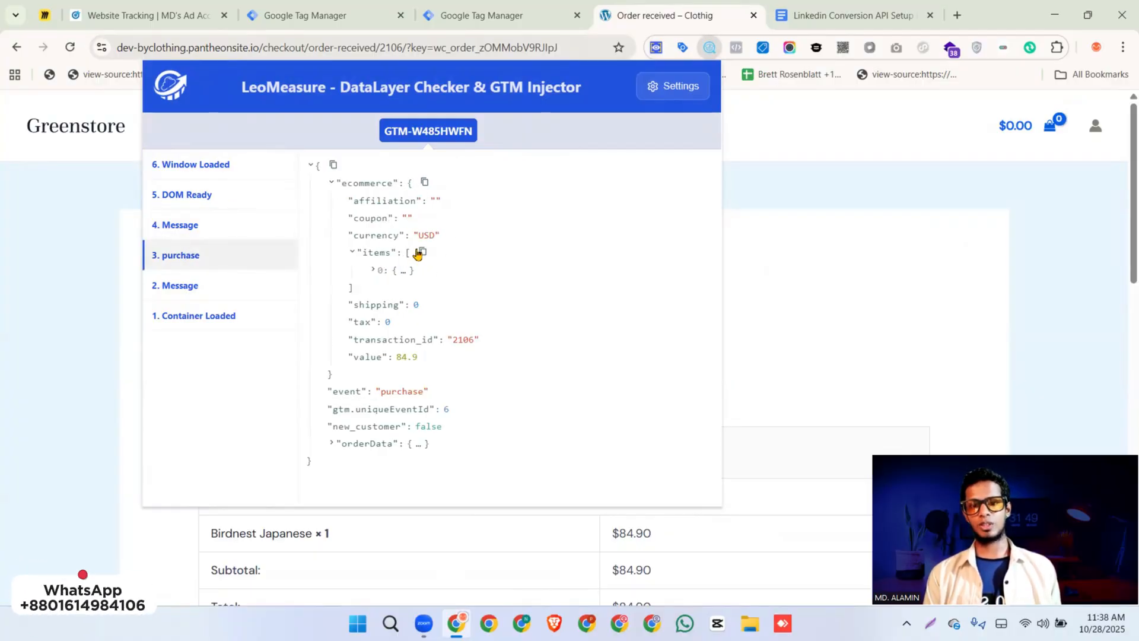
click(404, 271)
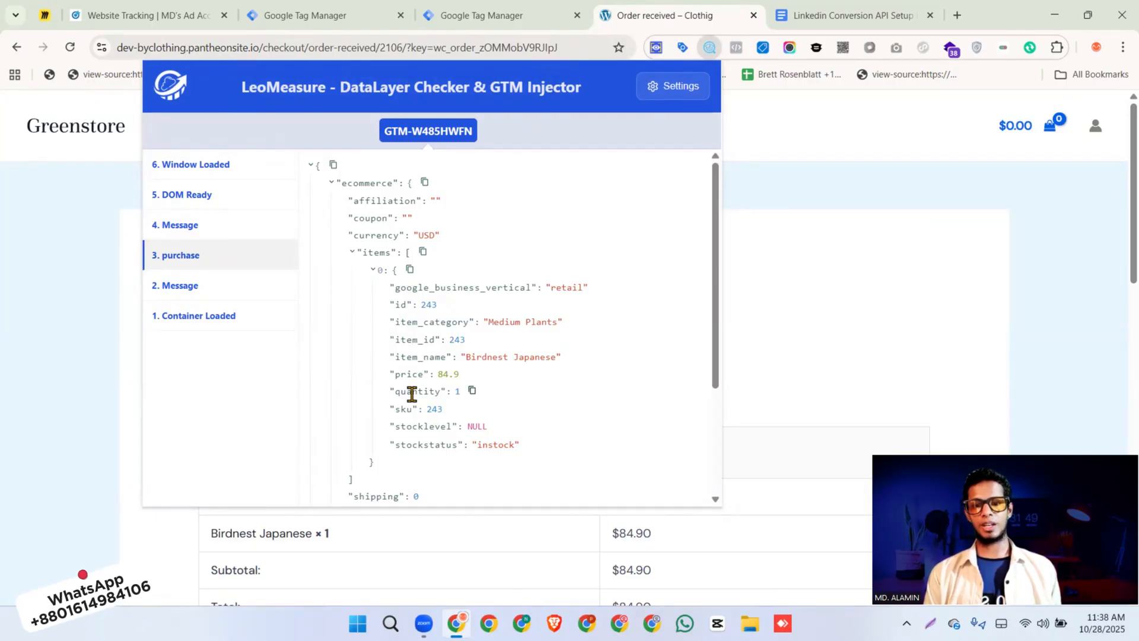
click(781, 191)
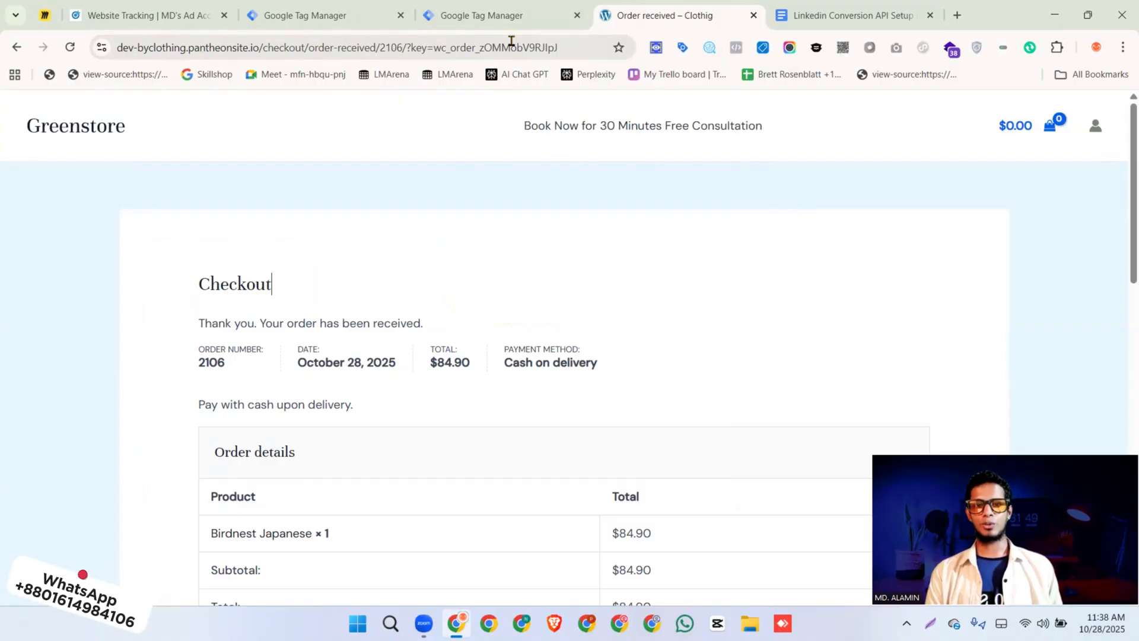
Open the trigger choices for the purchase GA4 event tag and check the purchase event's name in LeoMeasure on the order-received page
click(493, 17)
scroll(733, 305, down, 4)
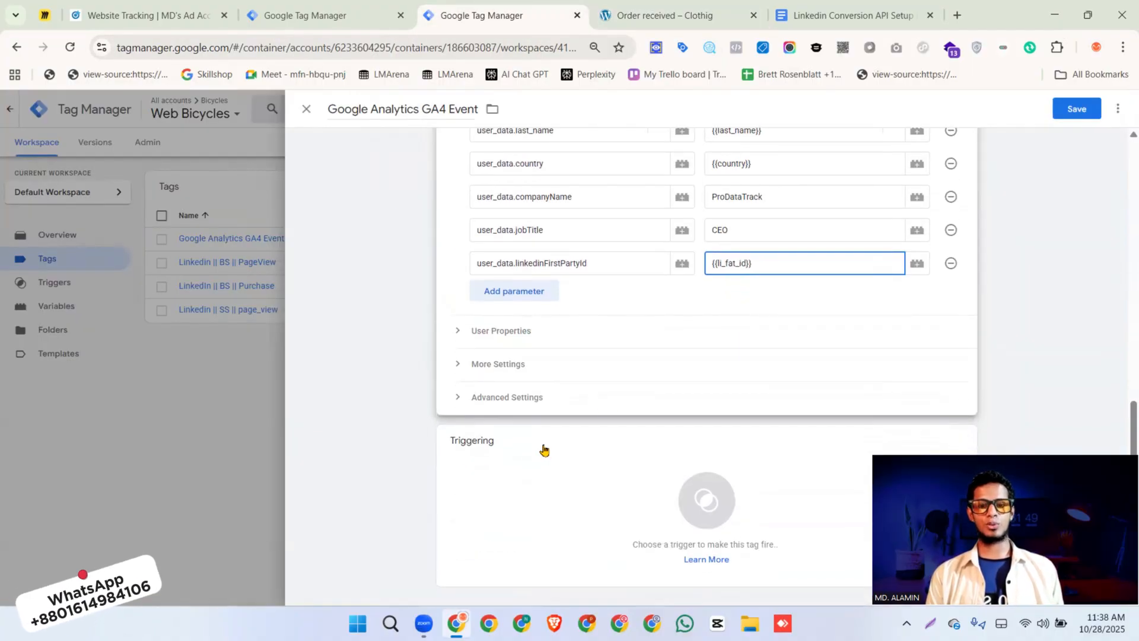
click(536, 482)
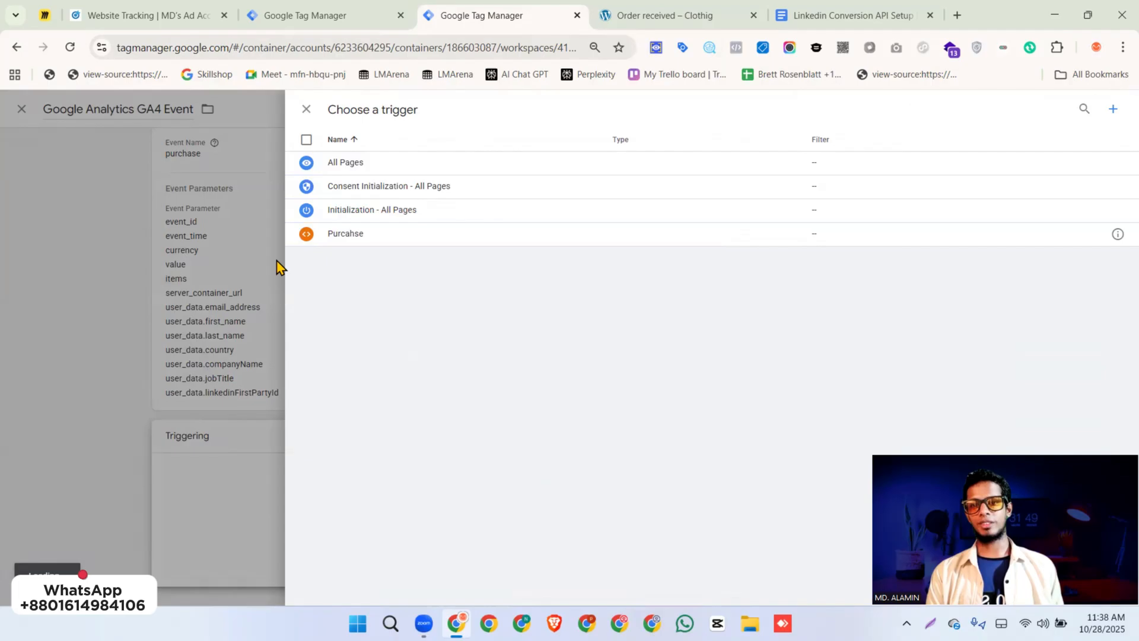
click(682, 15)
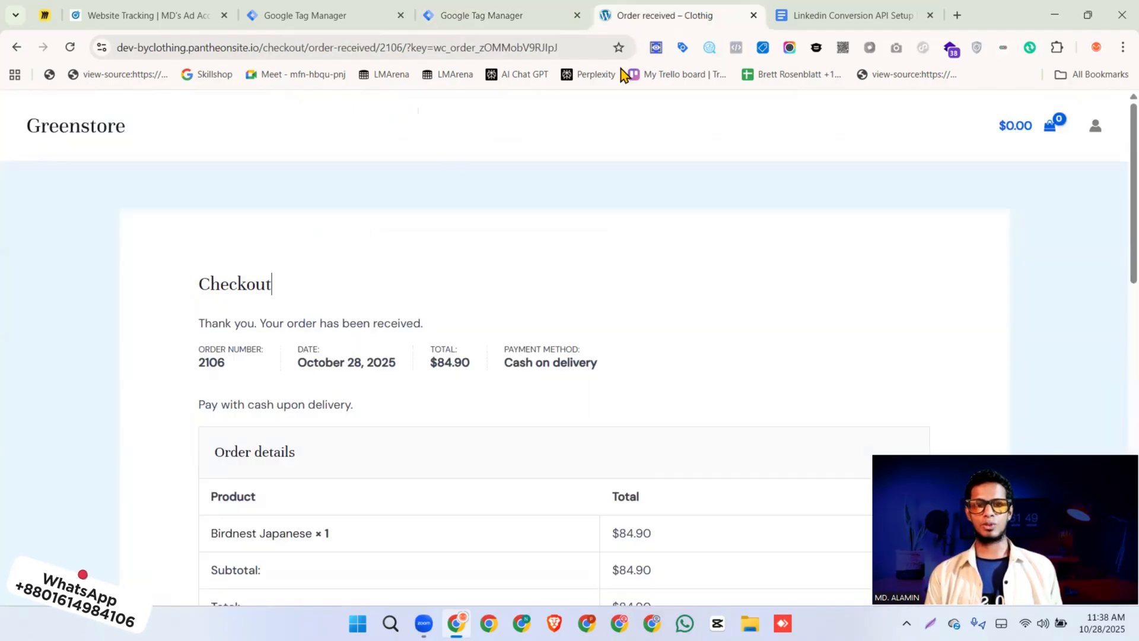
click(710, 48)
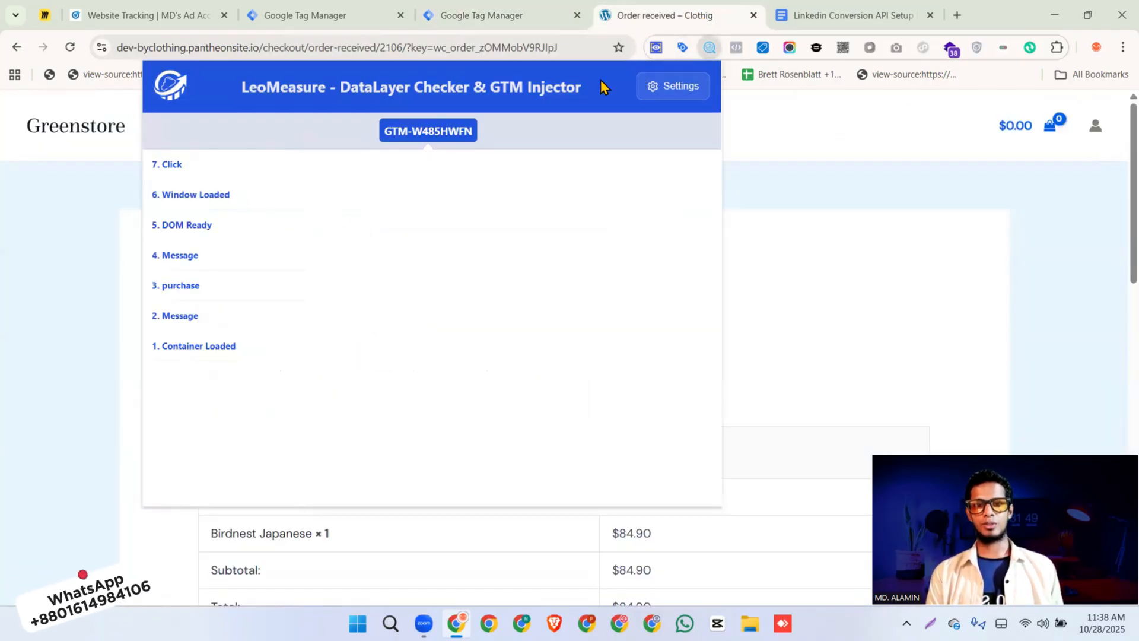
click(192, 295)
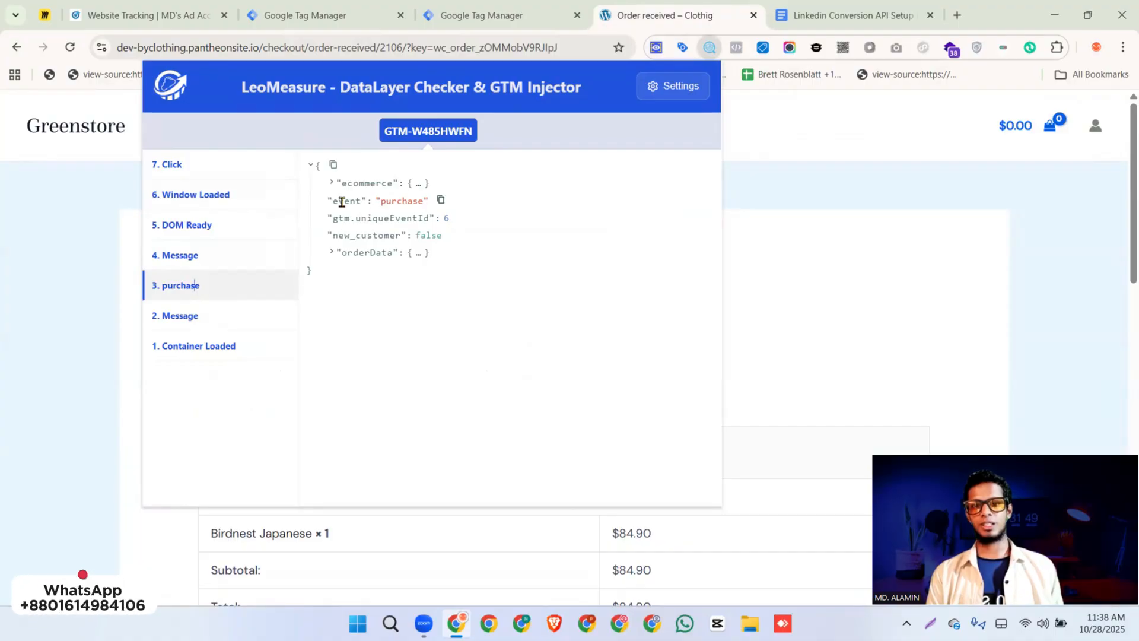
double_click(393, 201)
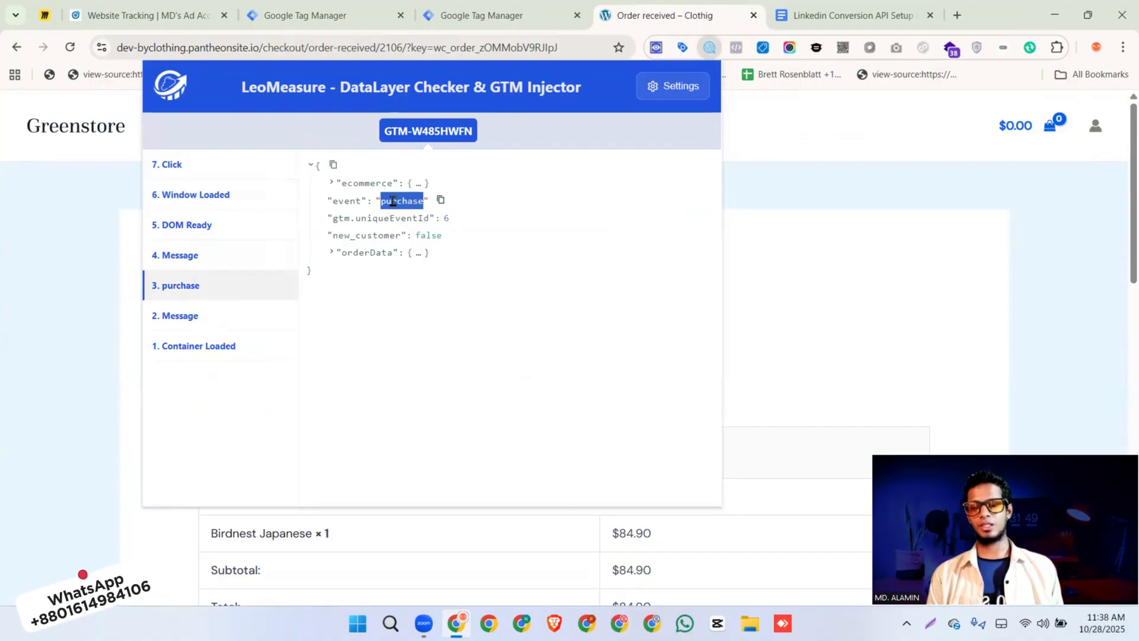
Check the event name in the configuration of the existing Purcahse custom event trigger, leaving it unedited
click(456, 18)
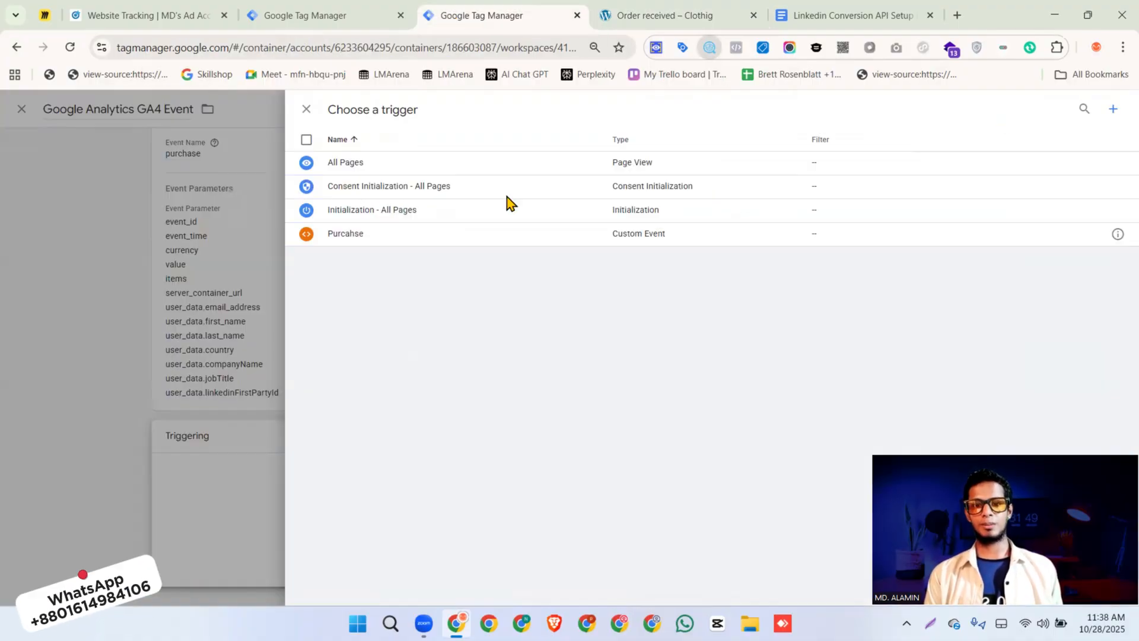
click(1118, 235)
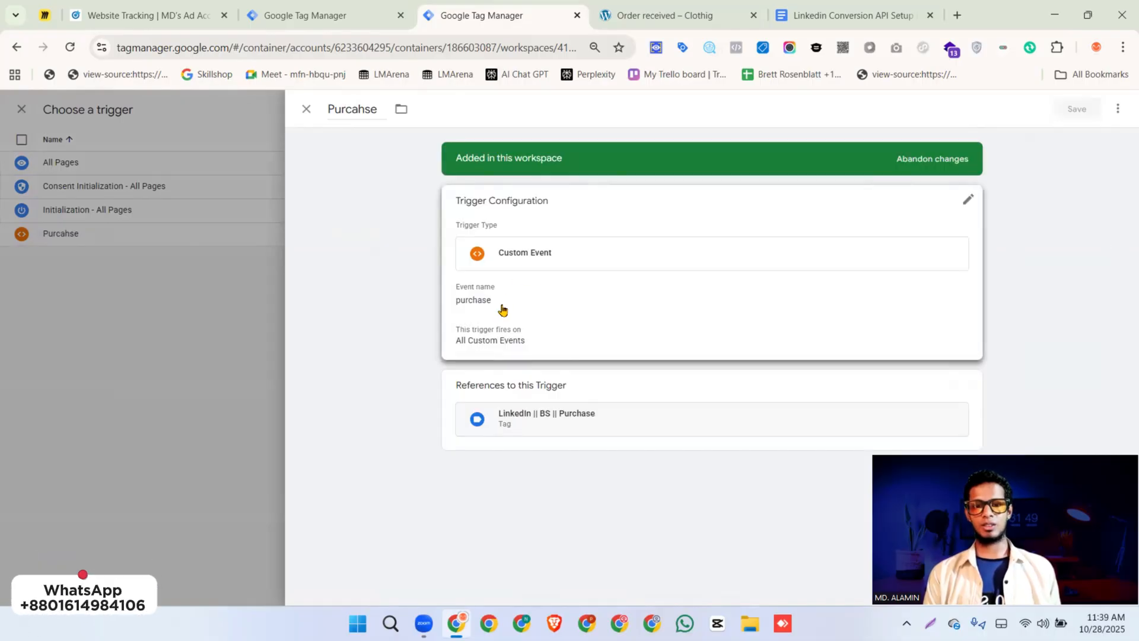
click(502, 311)
double_click(504, 318)
click(521, 313)
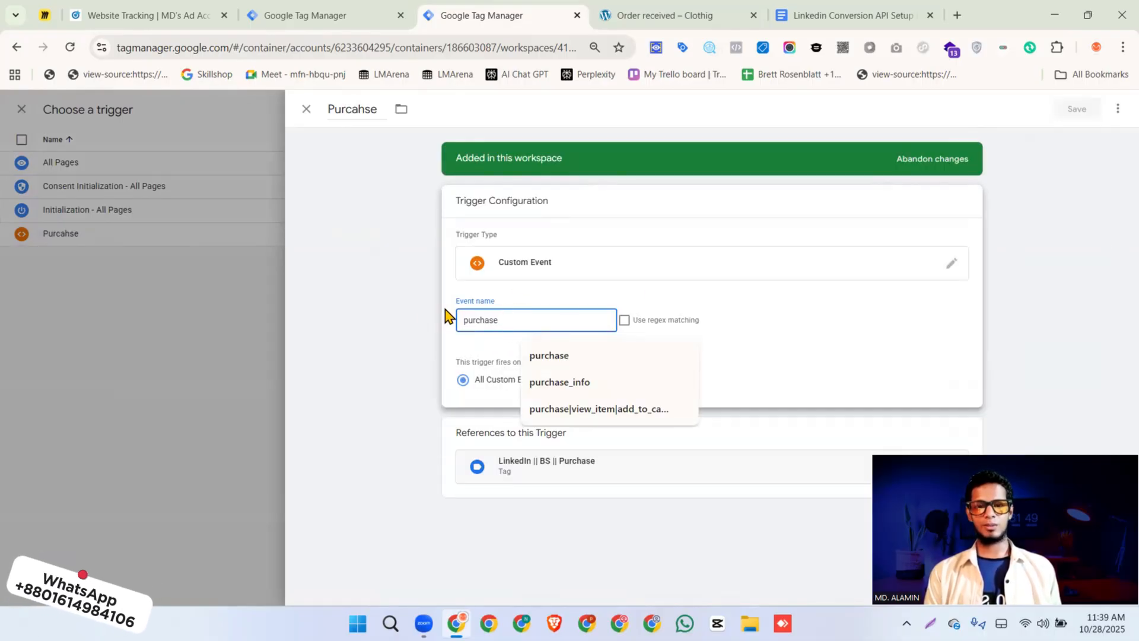
click(221, 170)
Assign the Purcahse custom event trigger to the GA4 event tag and review the tag's configuration
click(317, 235)
click(317, 235)
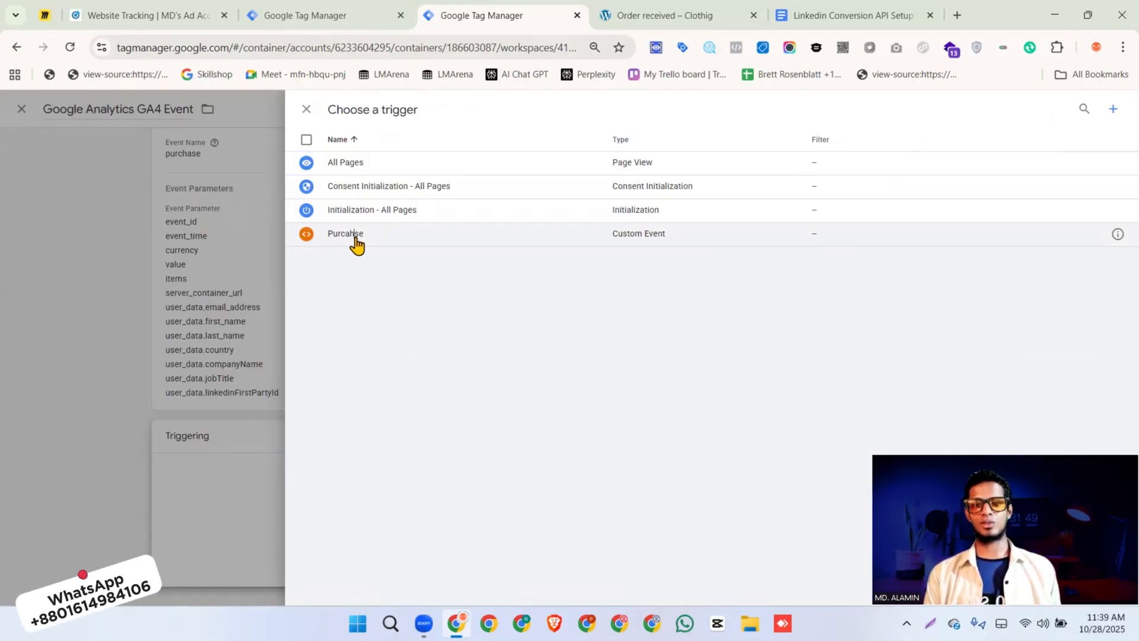
click(351, 236)
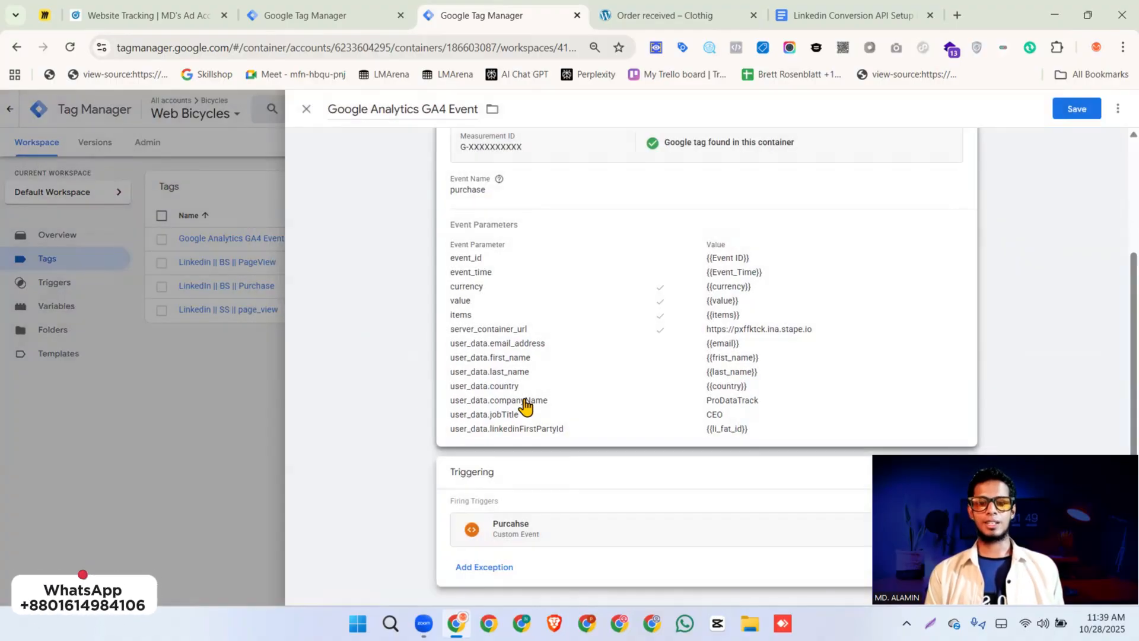
scroll(525, 407, up, 3)
scroll(483, 510, down, 3)
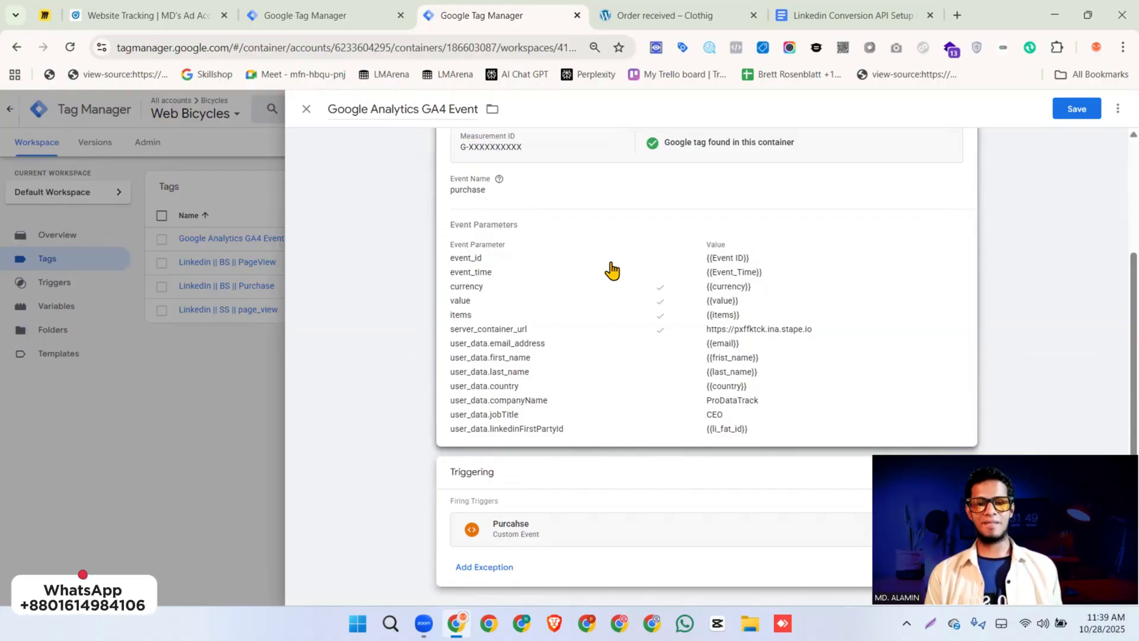
Rename the GA4 event tag as "Linkedin || SS || Purchase" and save it
click(389, 114)
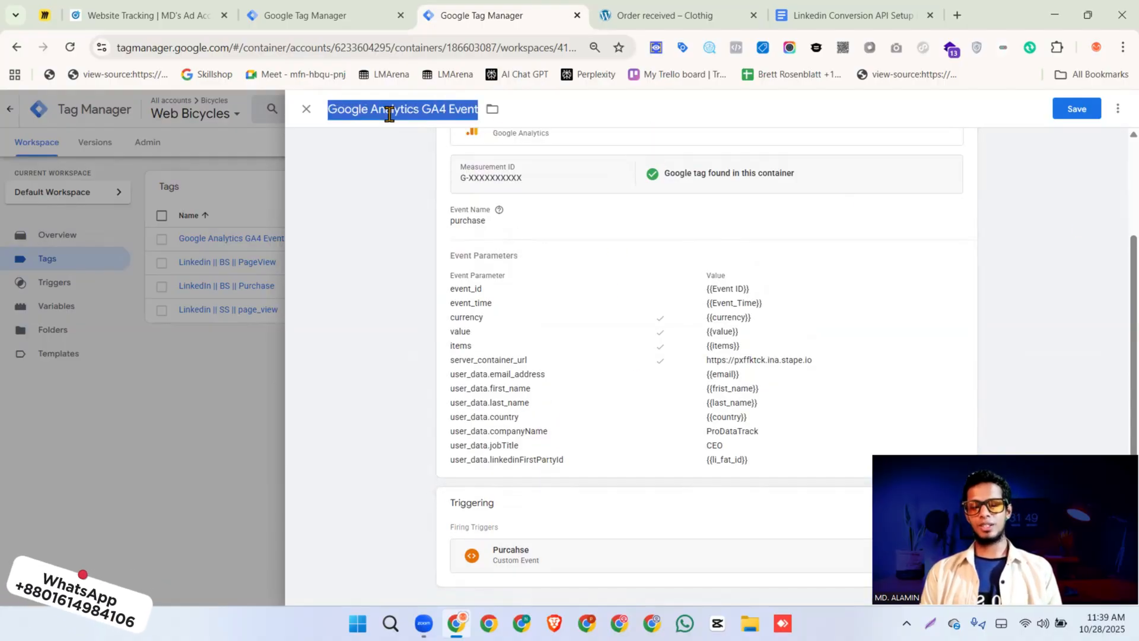
text(Finkedin || SS || Purchase)
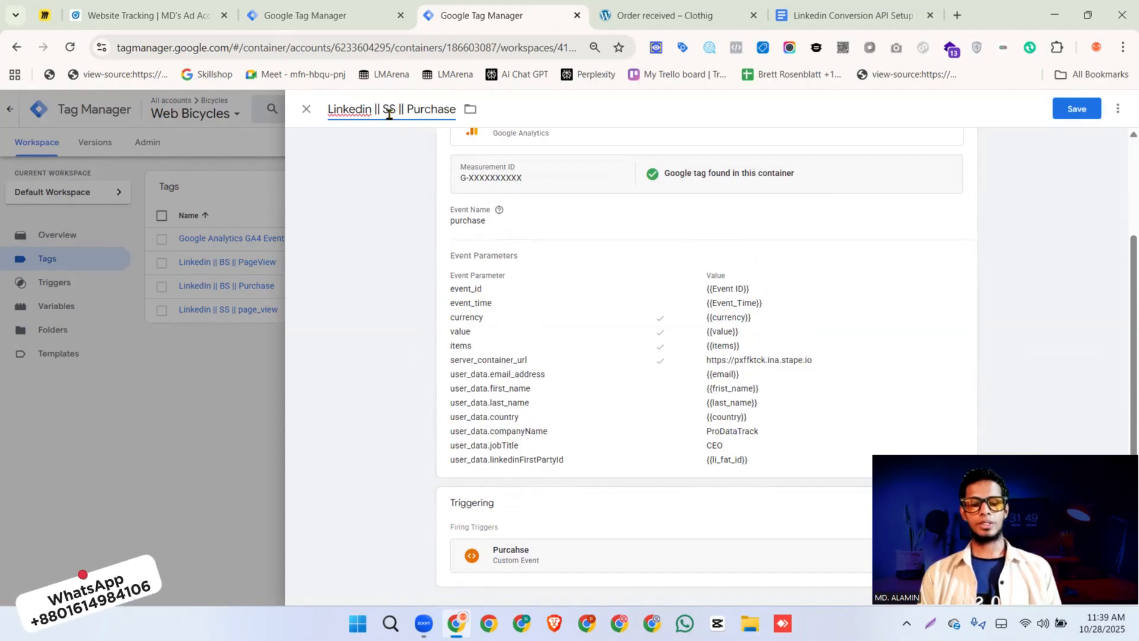
click(1073, 110)
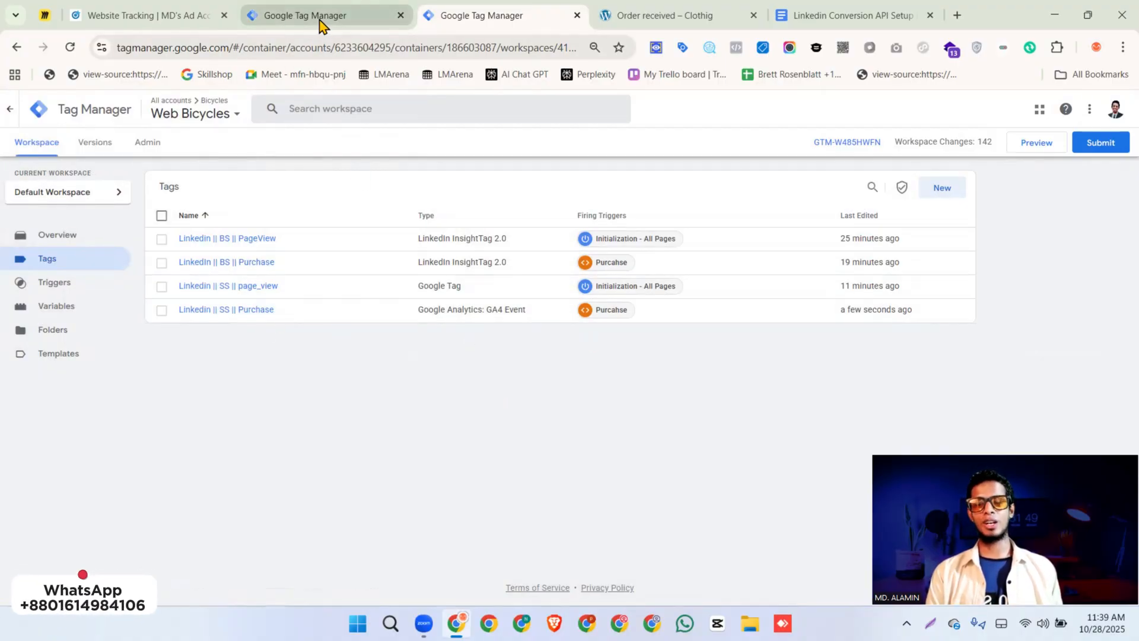
Close the server container's settings and examine the Web GTM to Server GTM section of the Miro flowchart
click(318, 24)
click(307, 109)
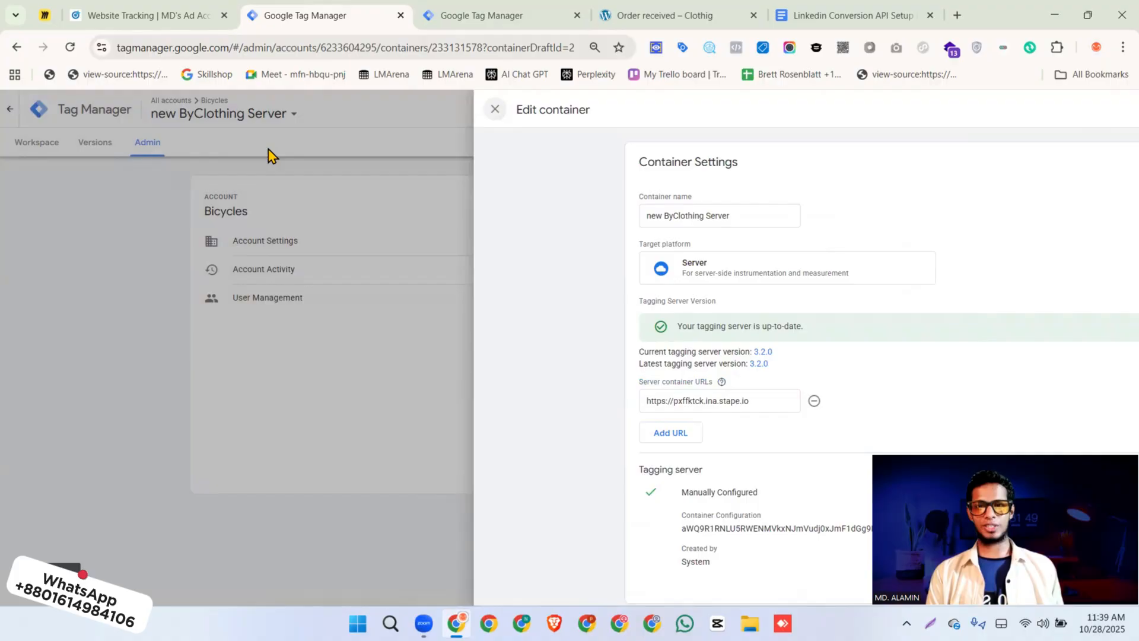
click(45, 16)
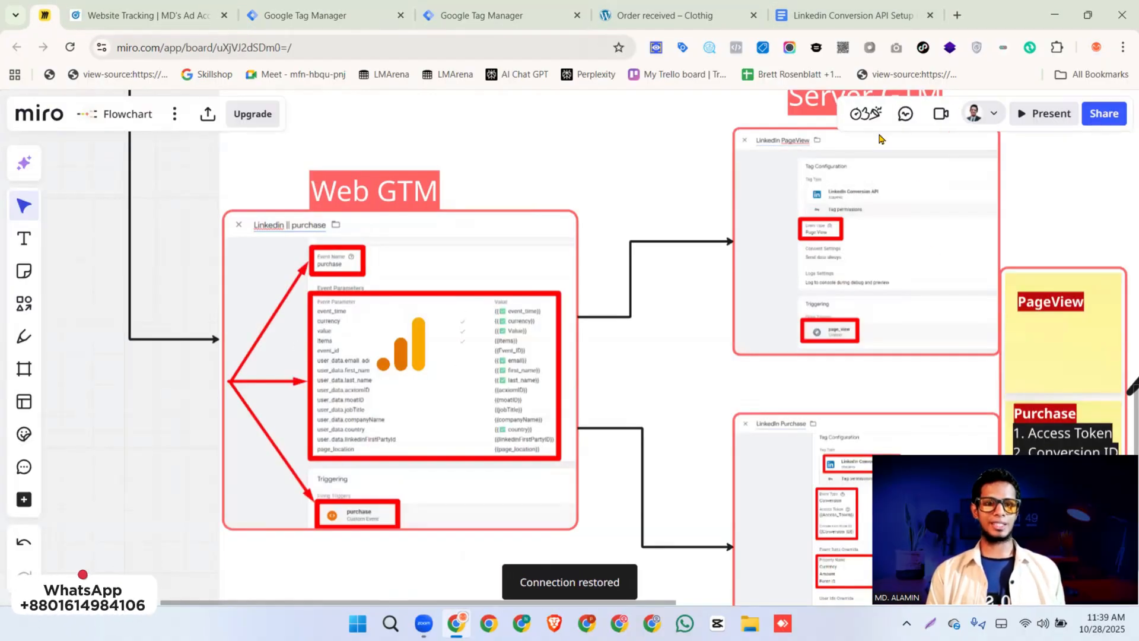
scroll(956, 218, down, 3)
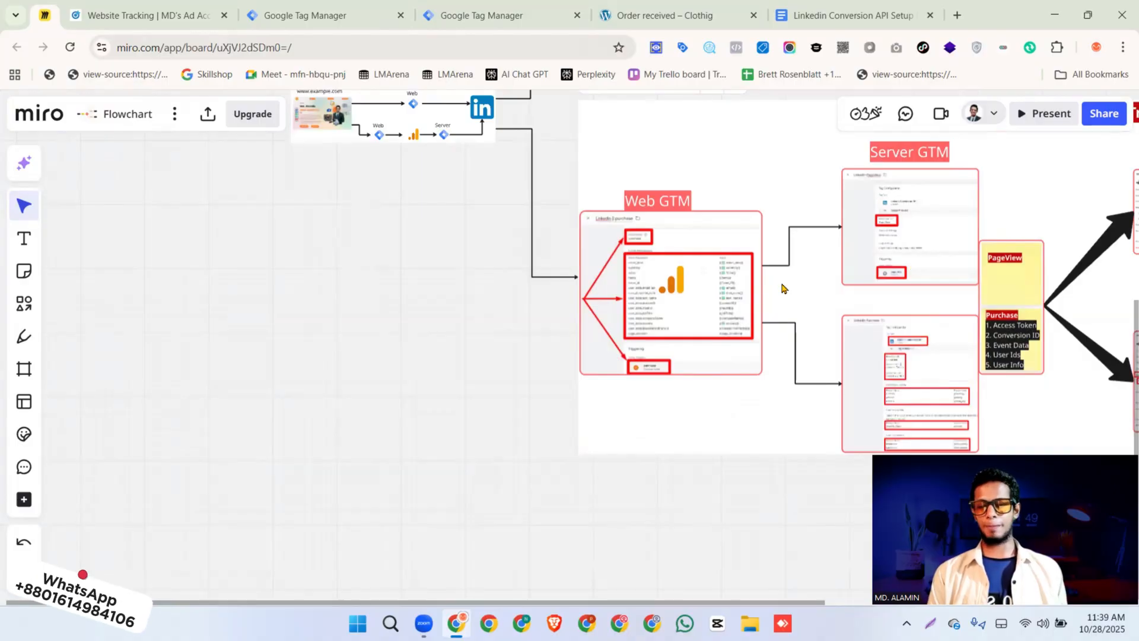
scroll(799, 288, right, 10)
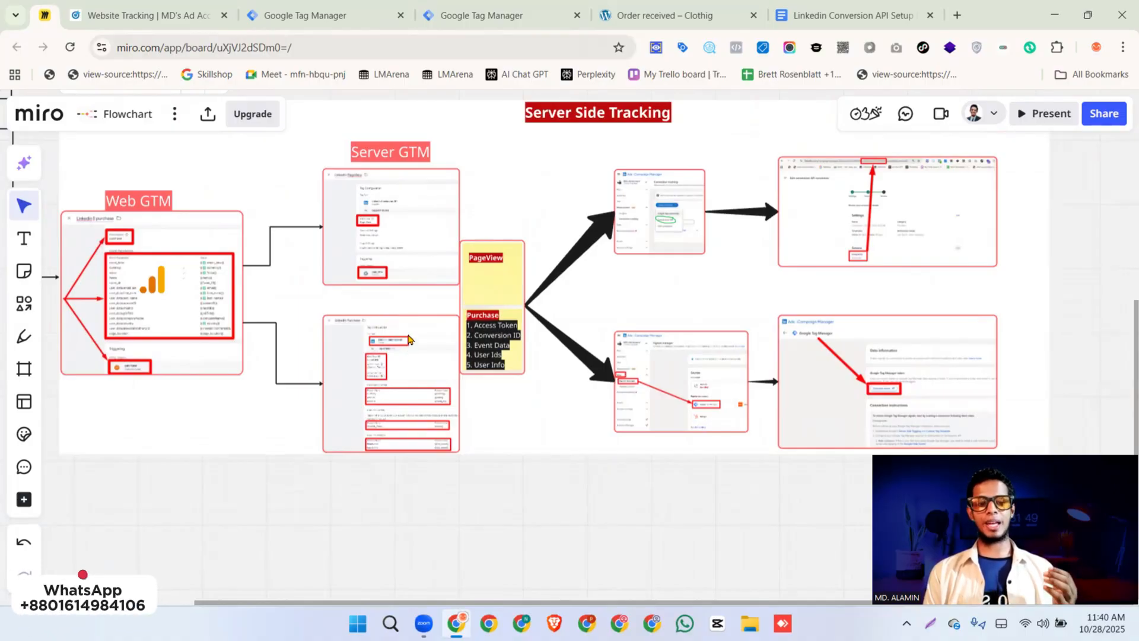
Return to the new ByClothing Server container in Tag Manager, open its workspace and review its clients
click(333, 24)
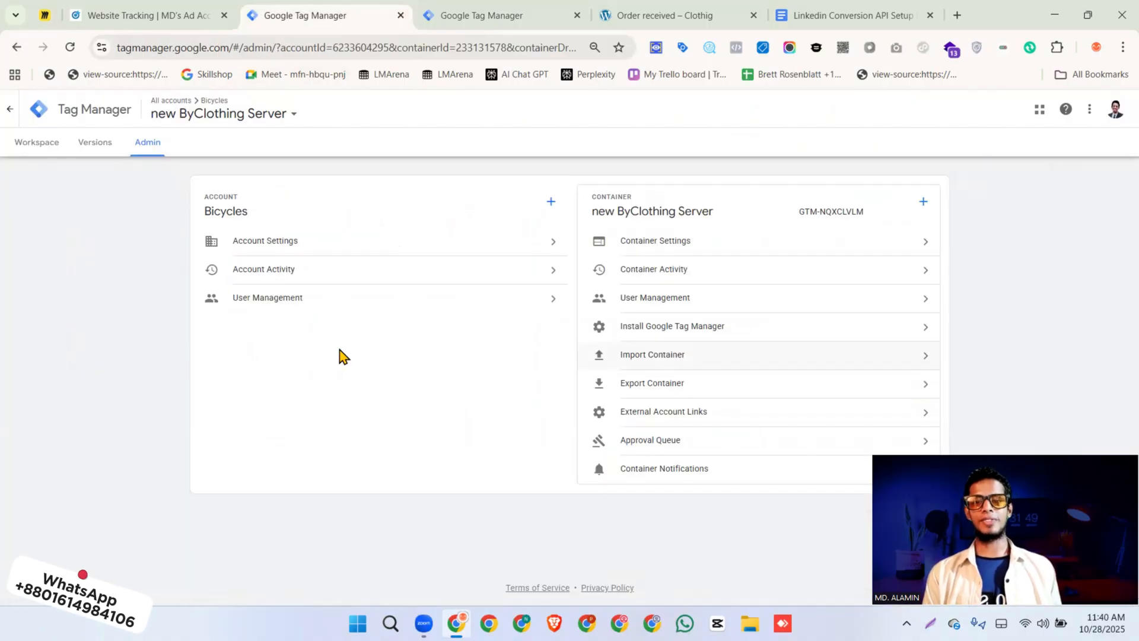
click(27, 144)
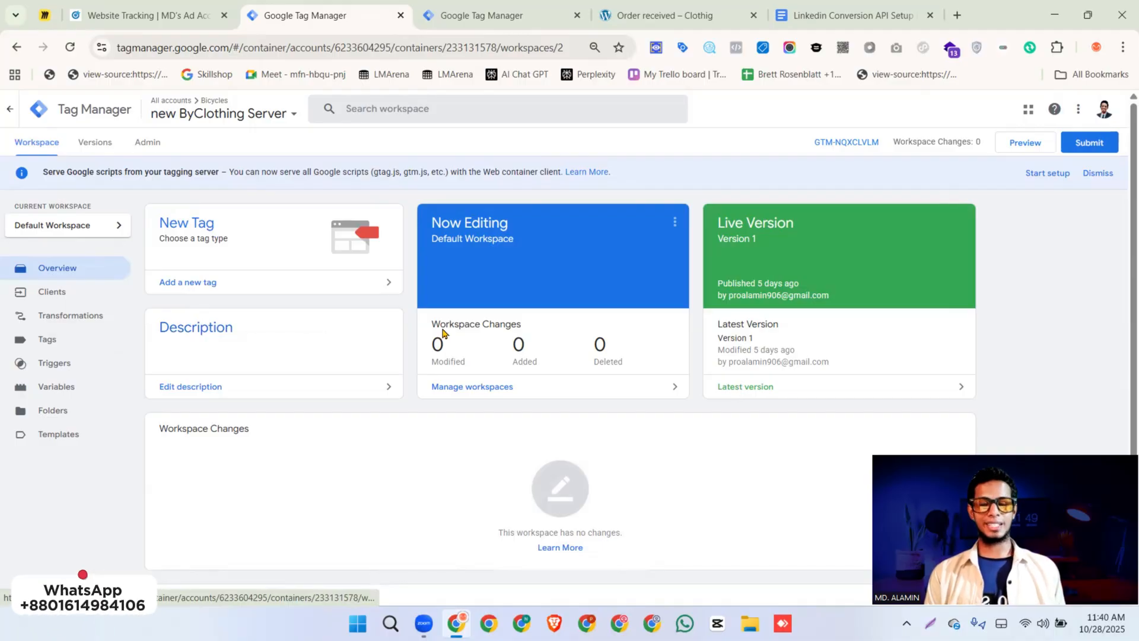
click(70, 303)
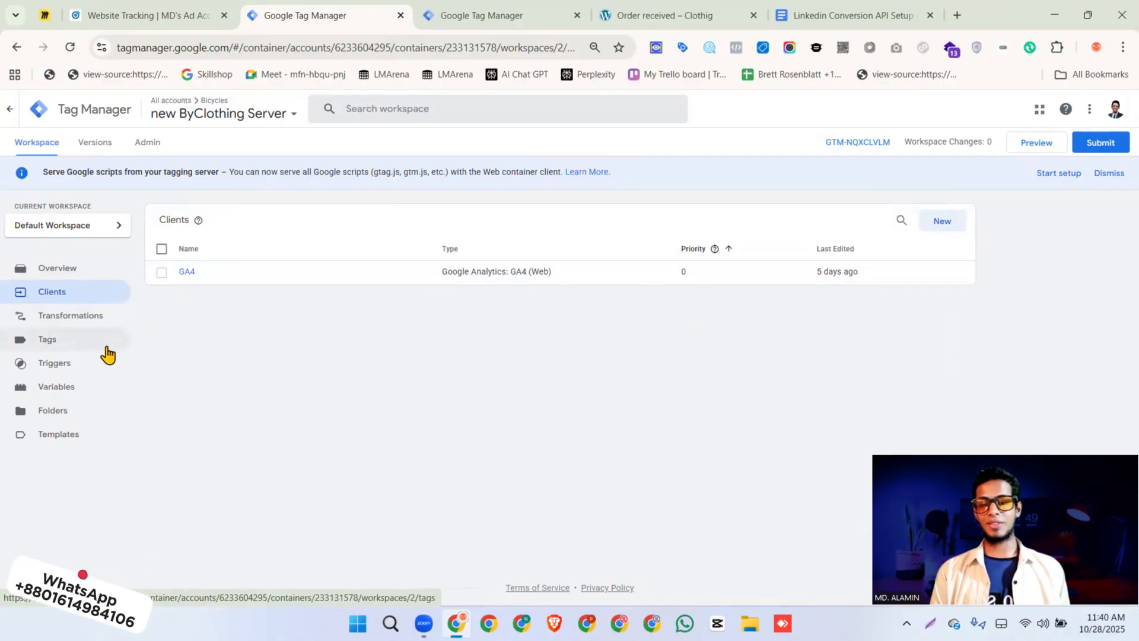
Search the tag template gallery for "linked" and add the LinkedIn Conversion API template by stape-io to the server workspace
click(48, 440)
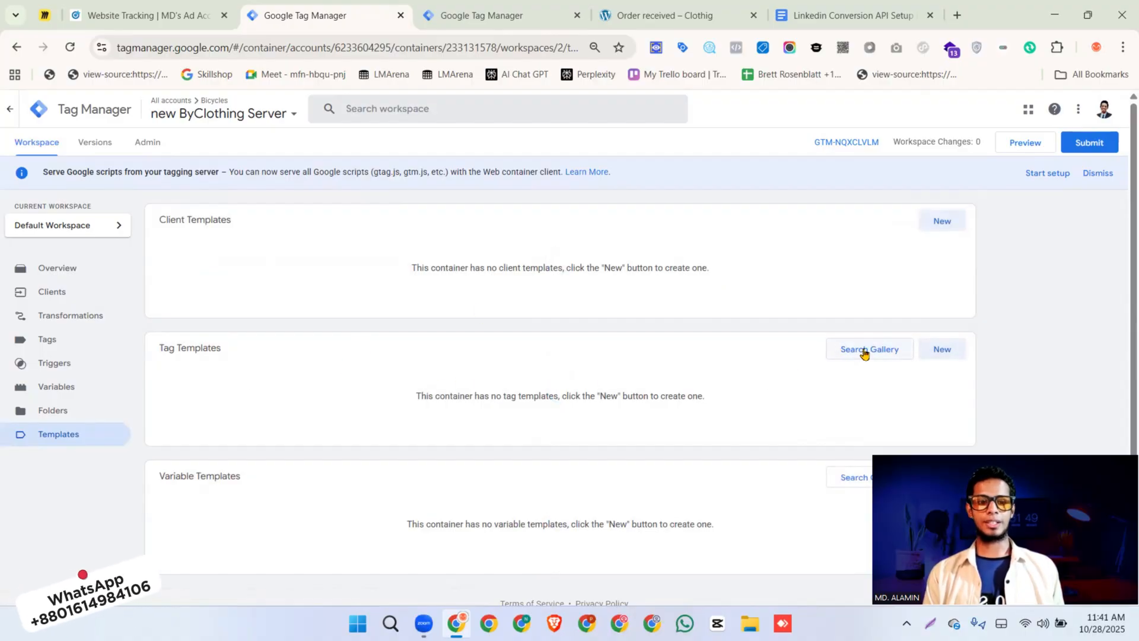
click(864, 351)
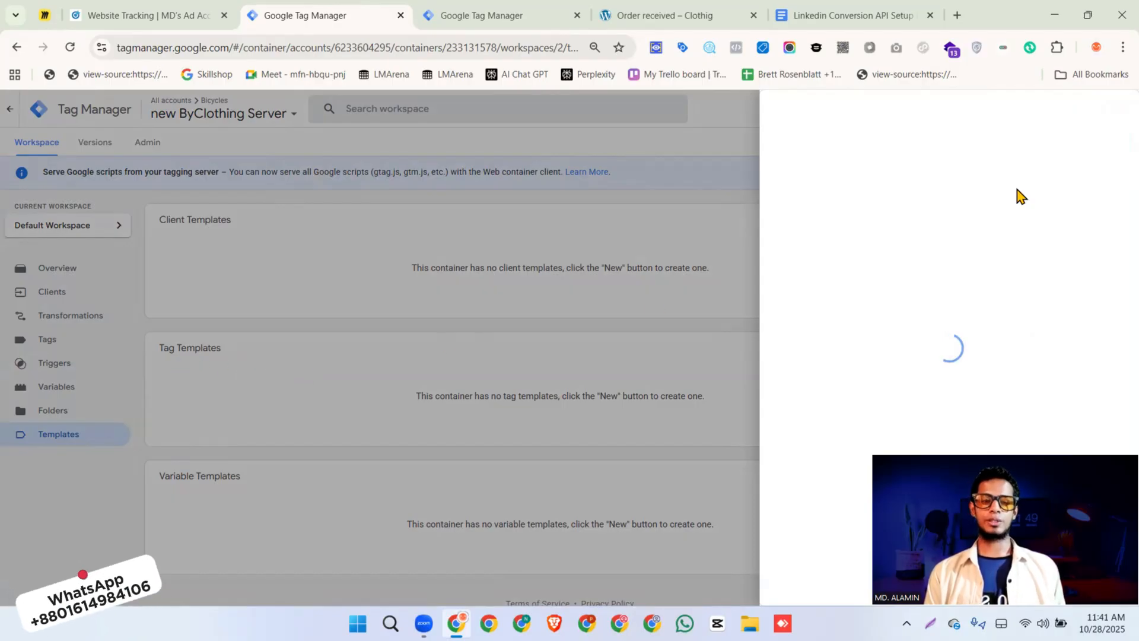
click(1114, 111)
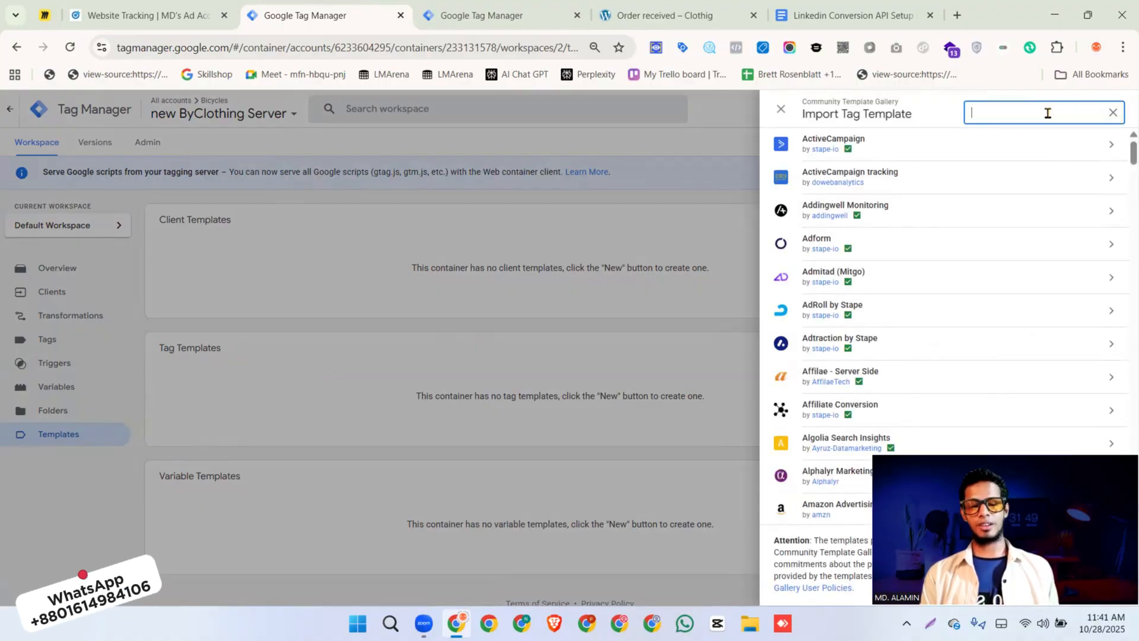
text(linked)
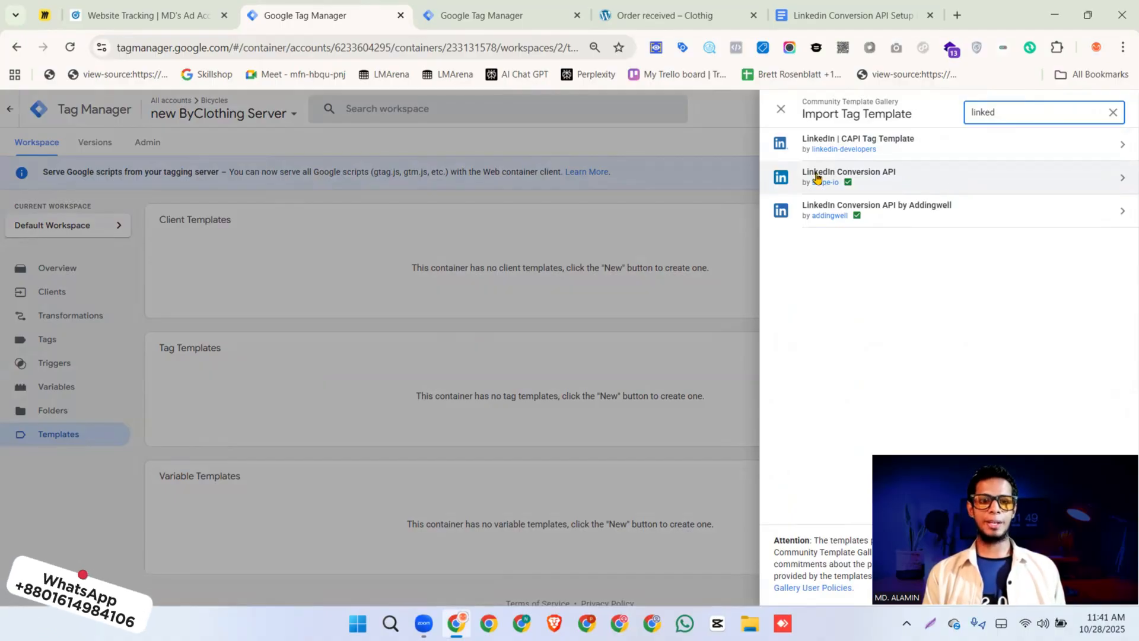
click(888, 172)
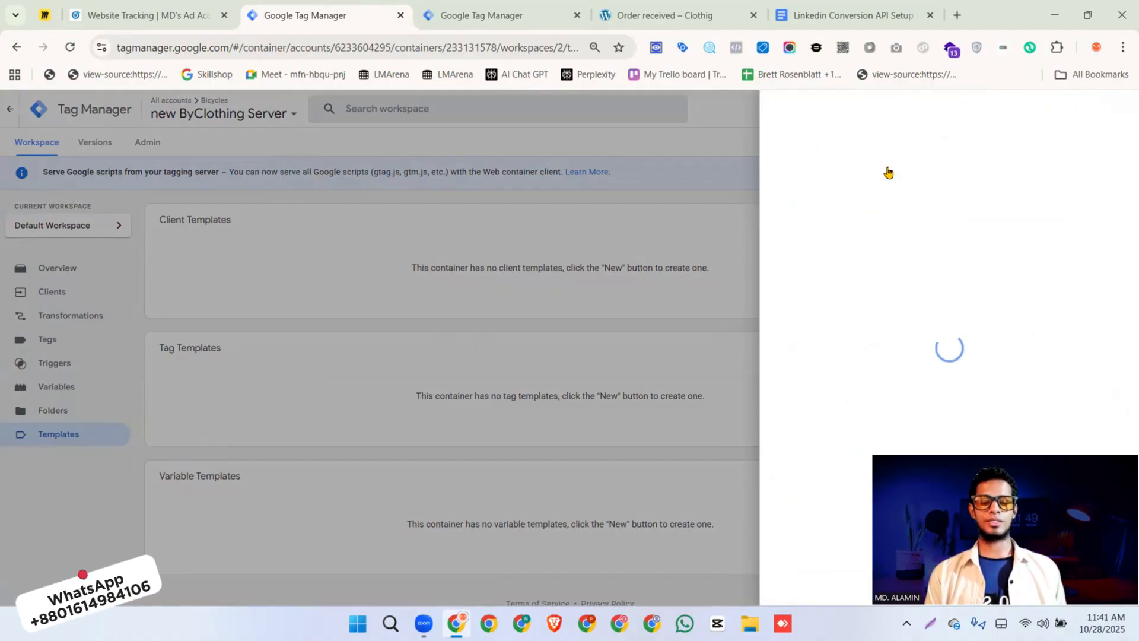
click(1036, 110)
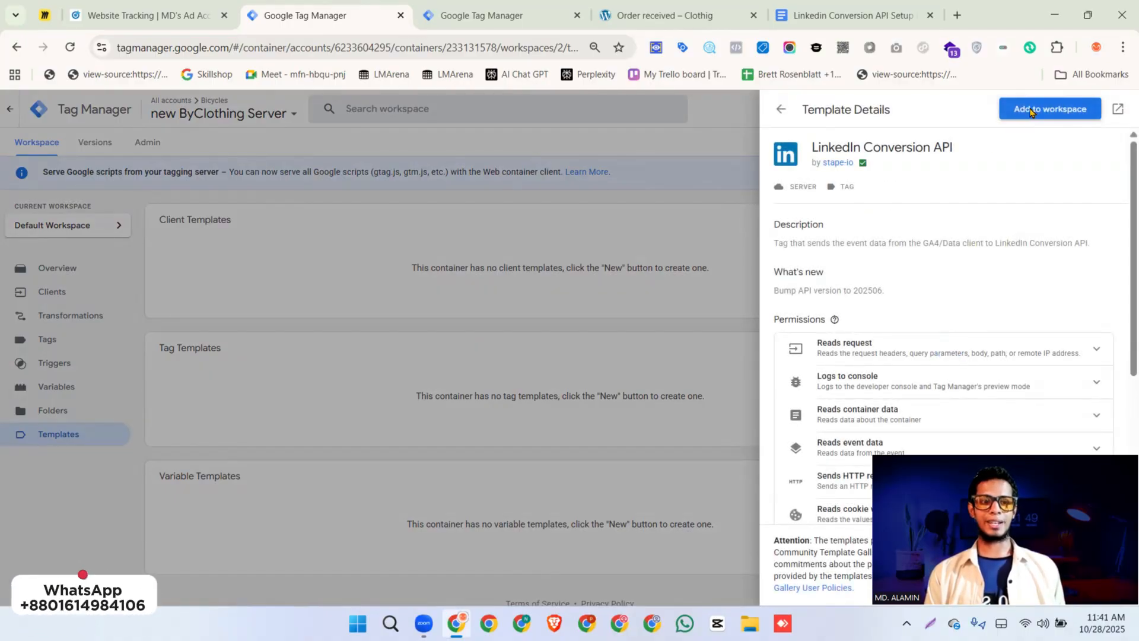
click(725, 495)
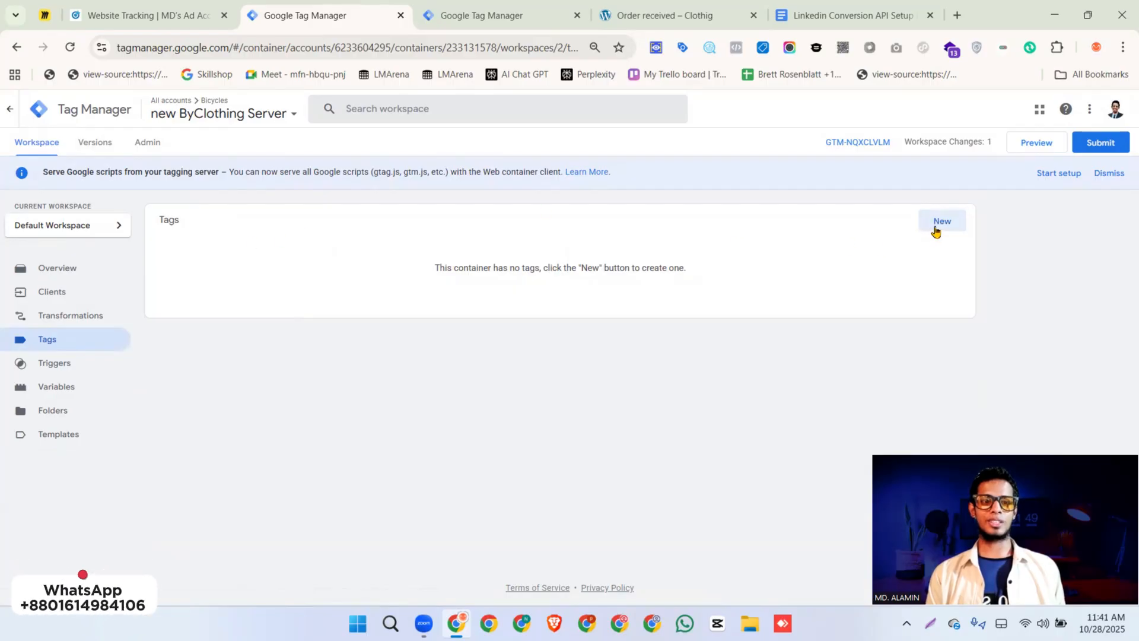
Create a new server tag of type LinkedIn Conversion API with the event type set to Page View
click(935, 231)
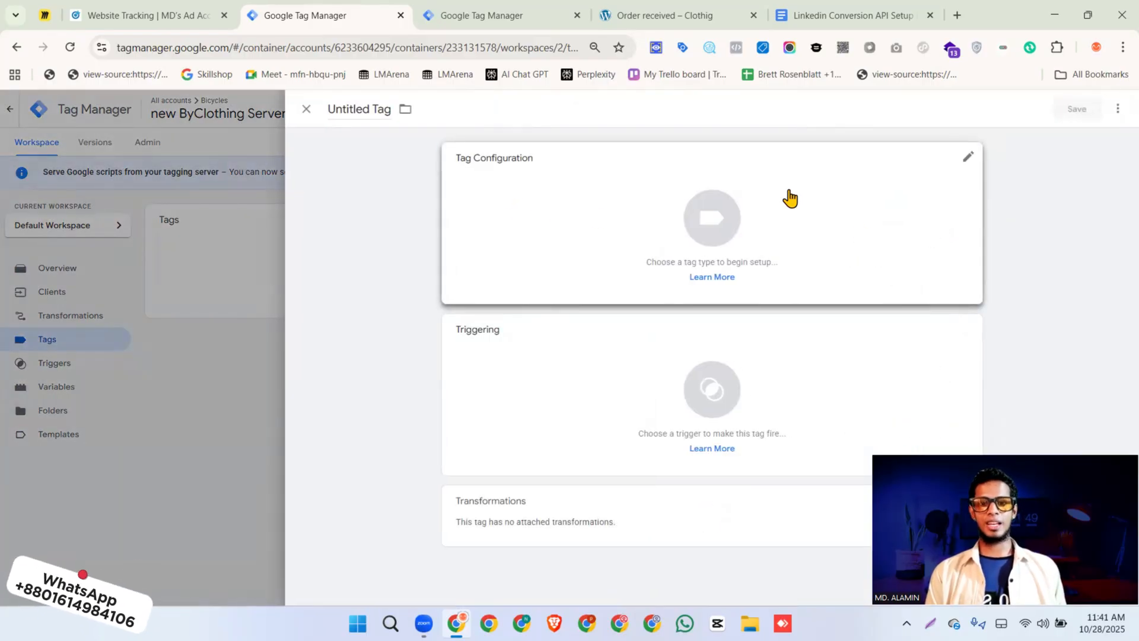
click(874, 198)
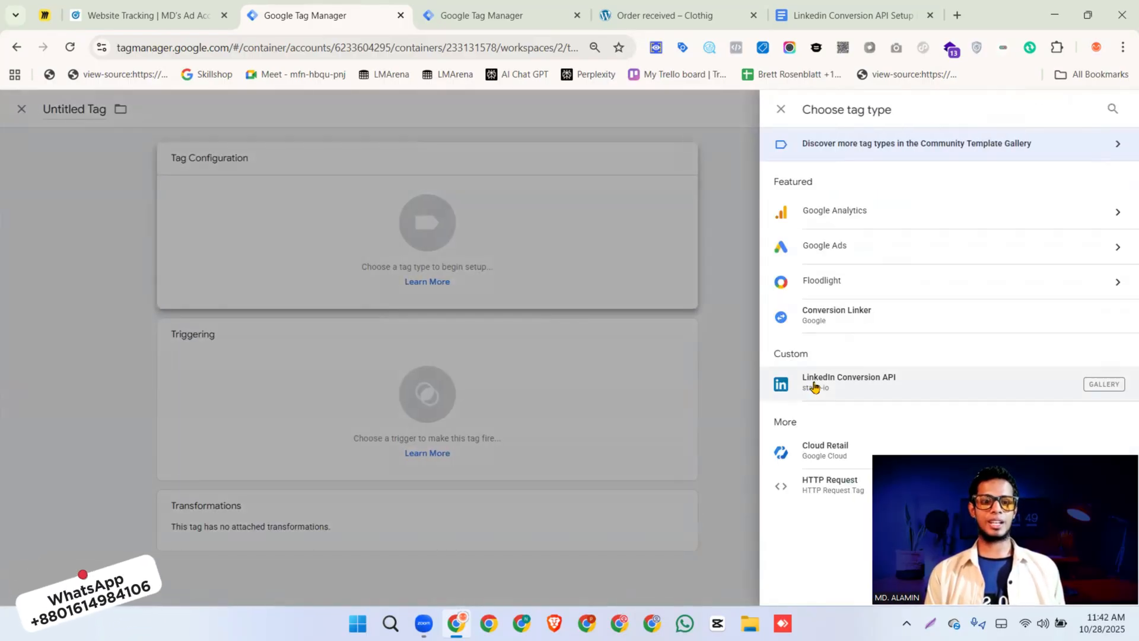
click(857, 382)
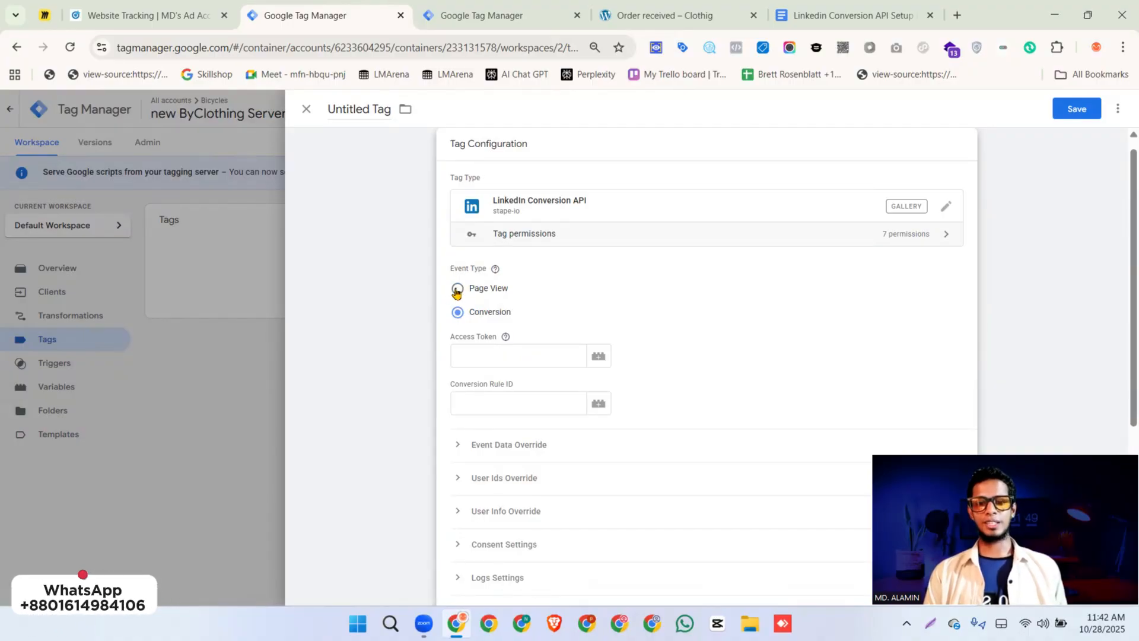
click(457, 289)
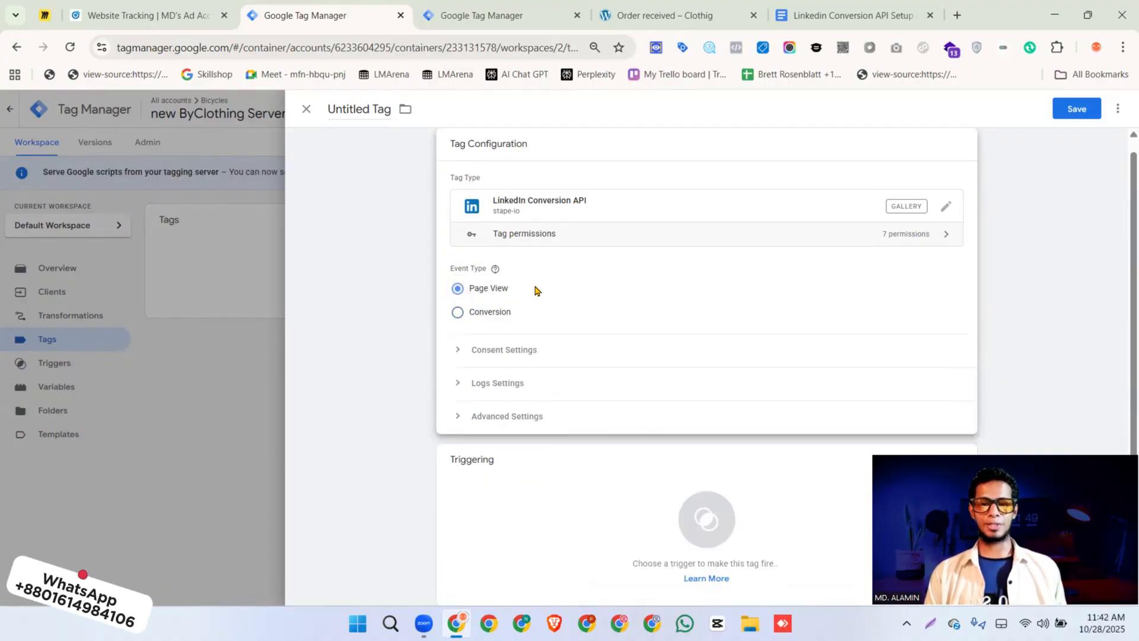
scroll(535, 291, down, 2)
scroll(534, 300, up, 1)
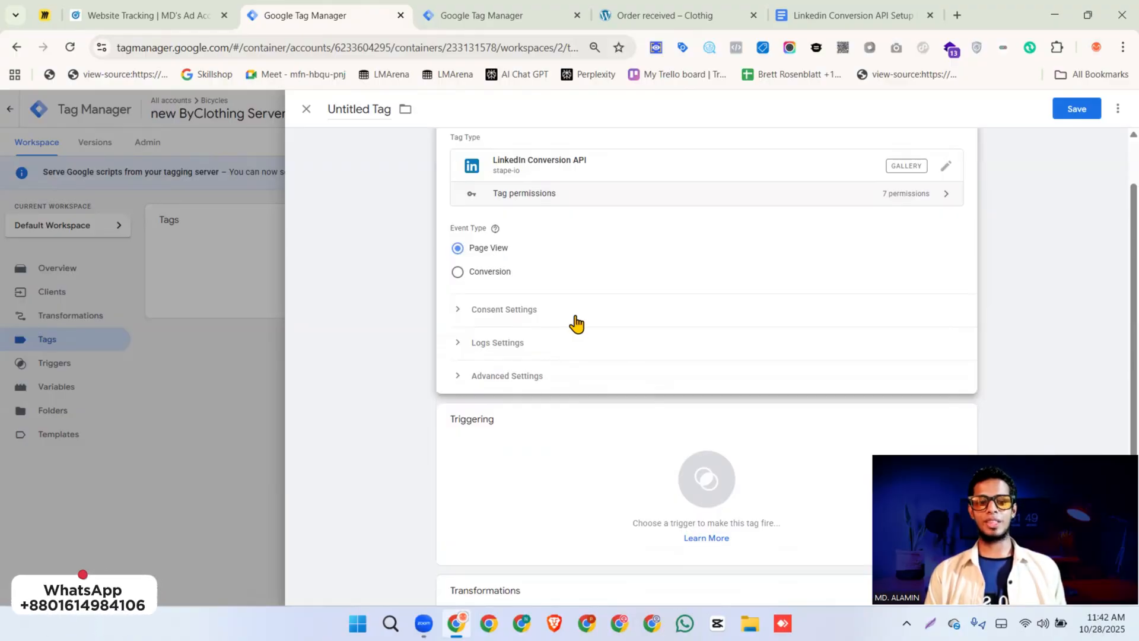
scroll(575, 324, down, 1)
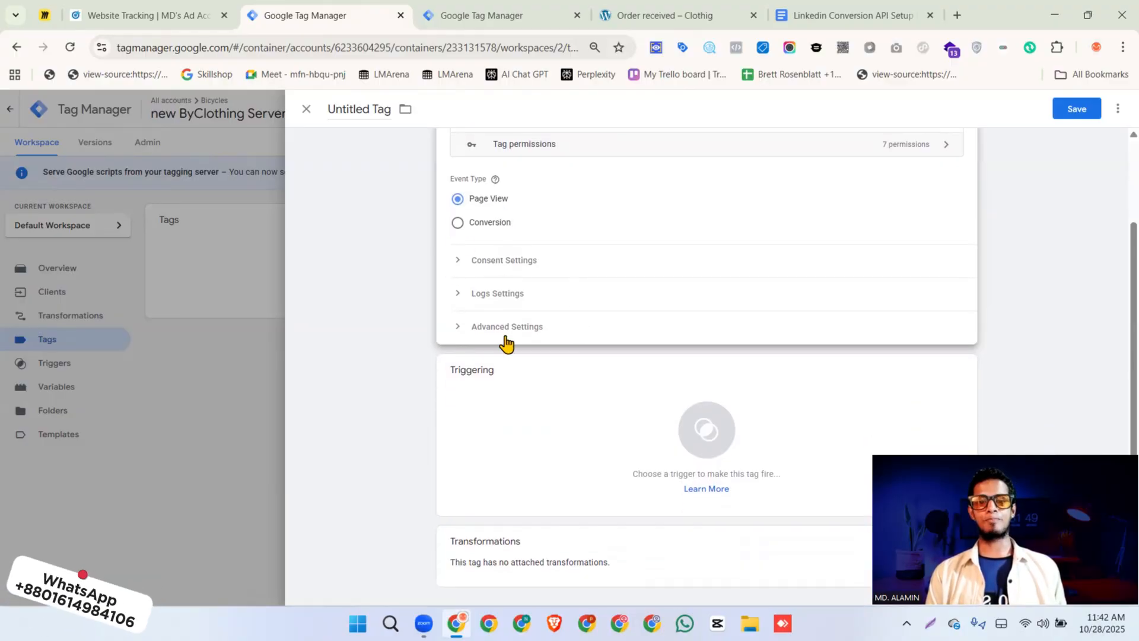
click(522, 420)
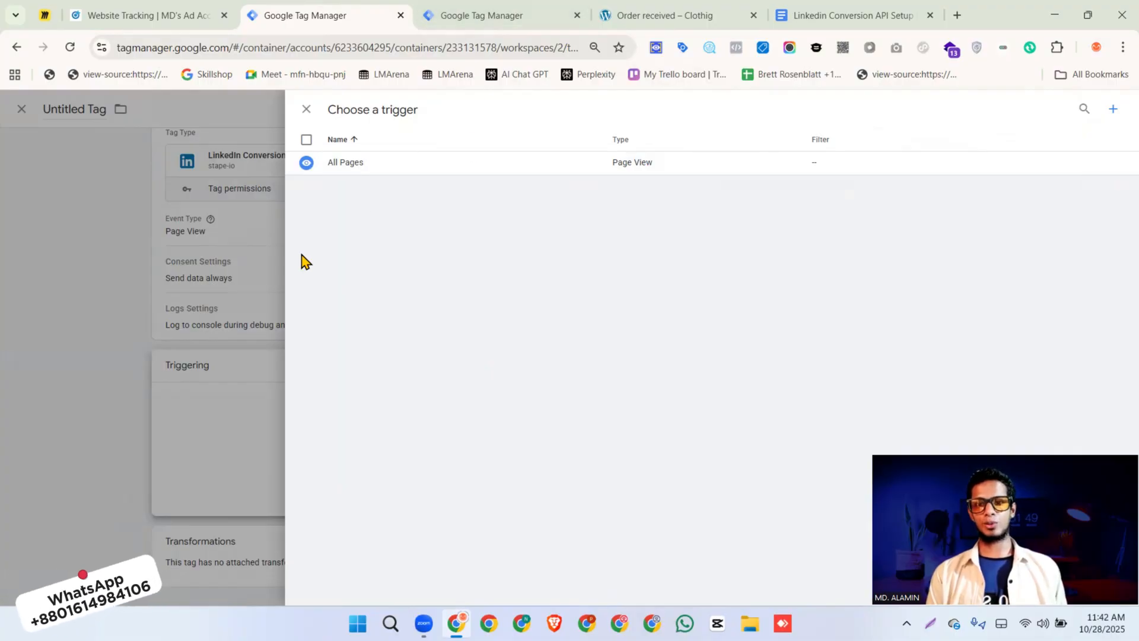
click(306, 110)
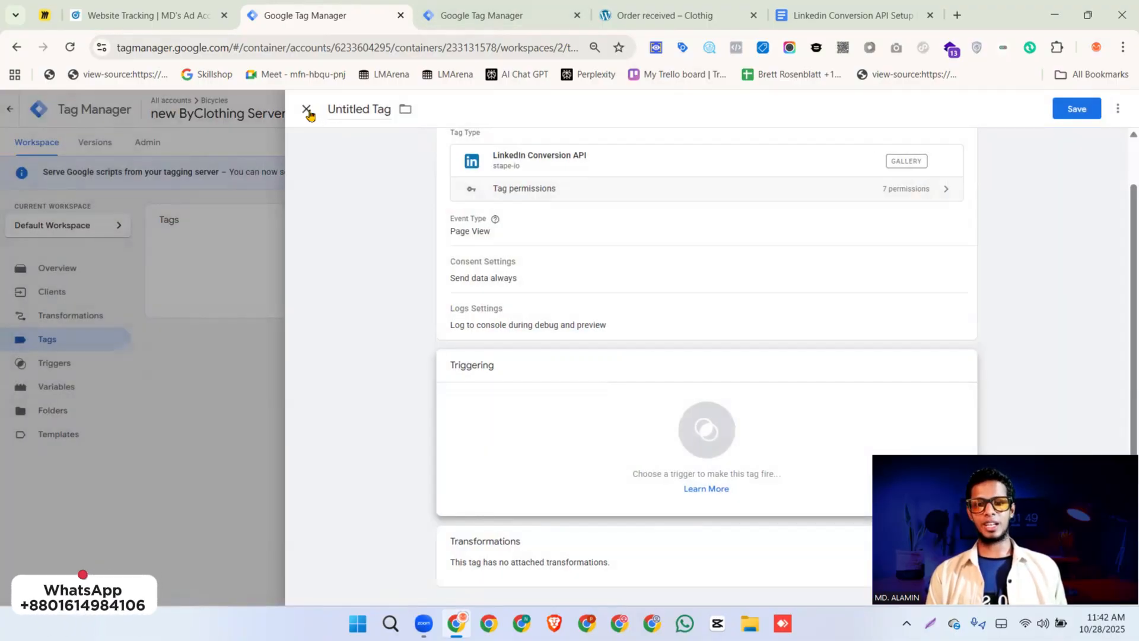
click(306, 110)
click(652, 248)
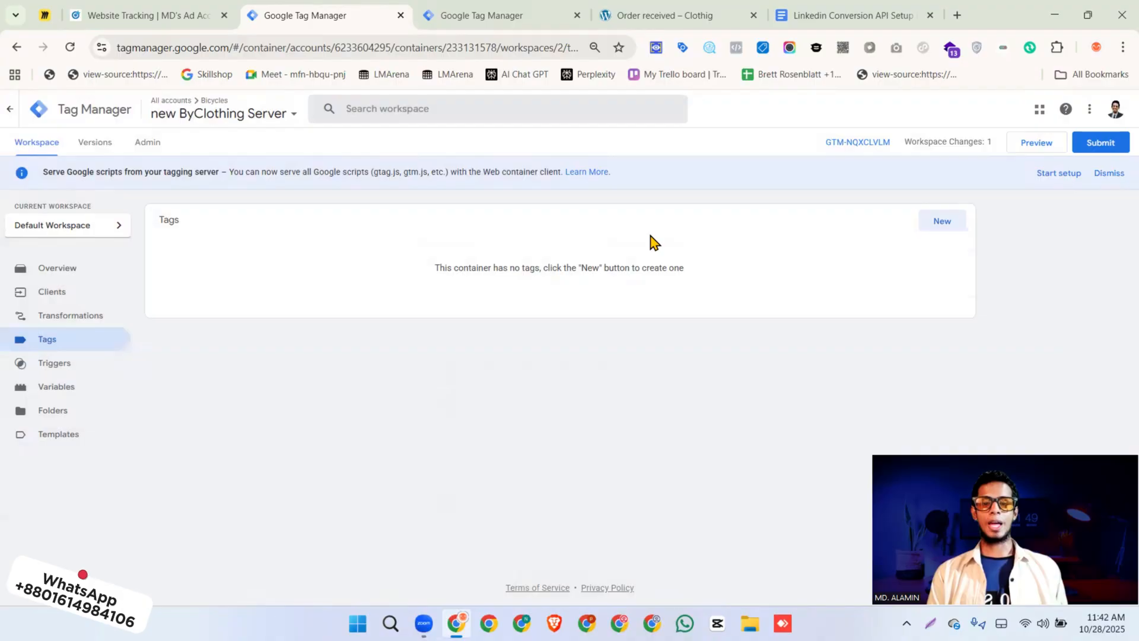
Start preview mode for the new ByClothing Server container and reload its debug page until it loads
click(1055, 150)
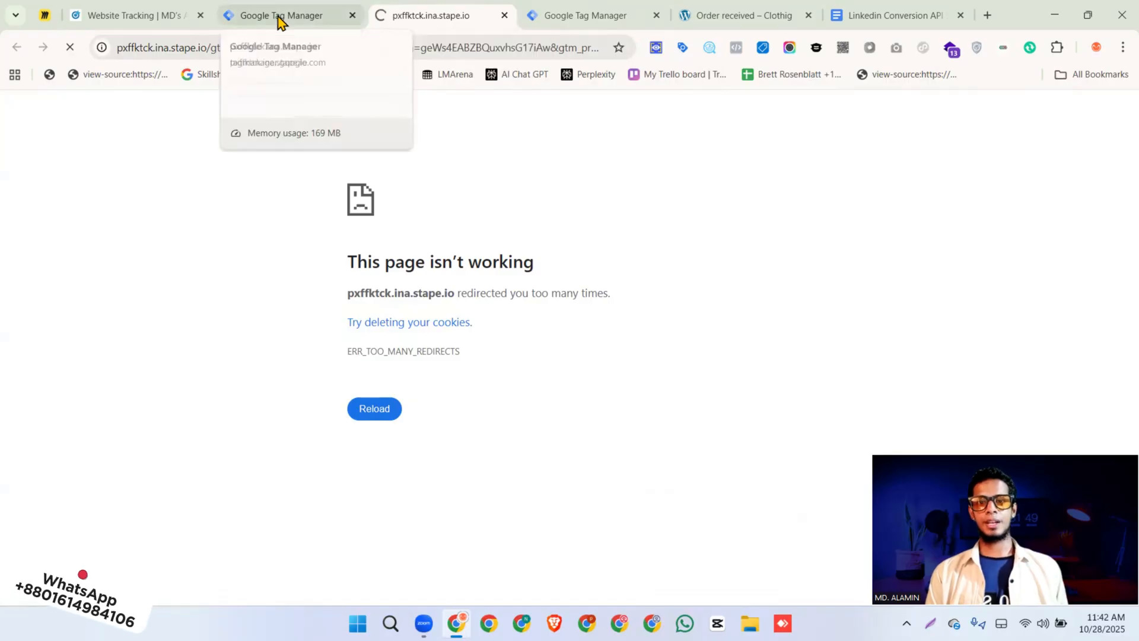
click(279, 18)
click(469, 17)
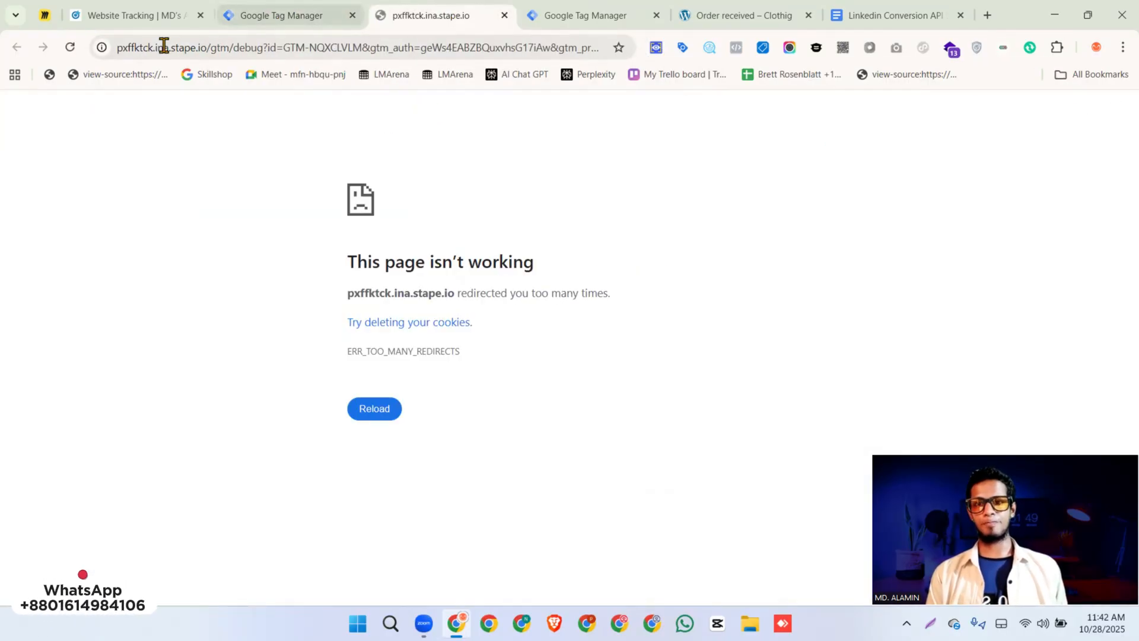
click(71, 47)
click(296, 14)
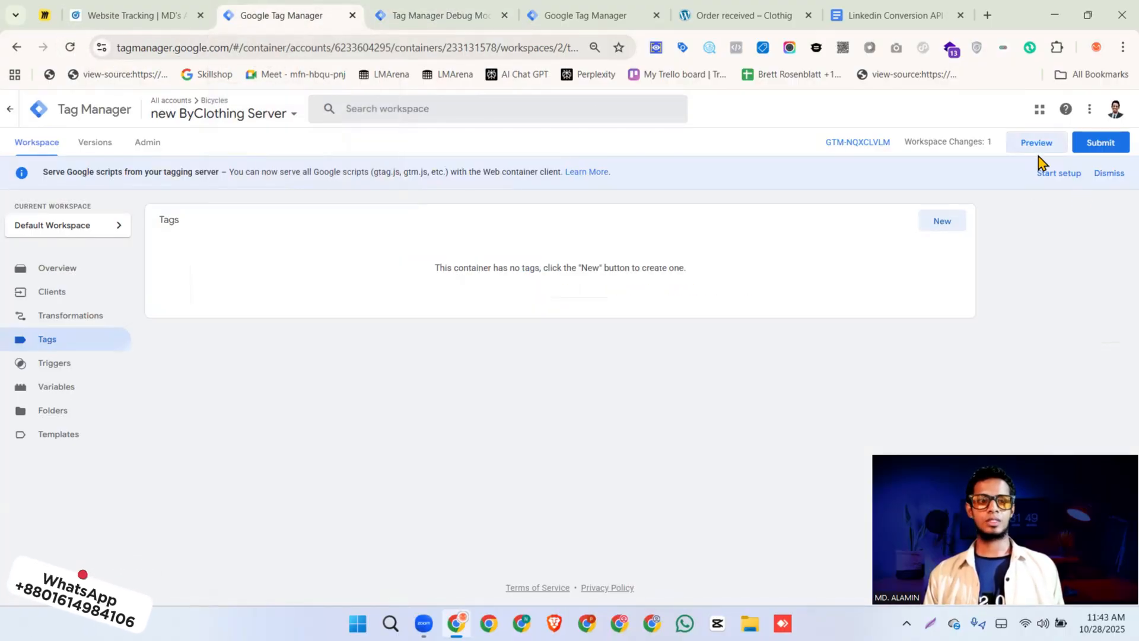
click(444, 22)
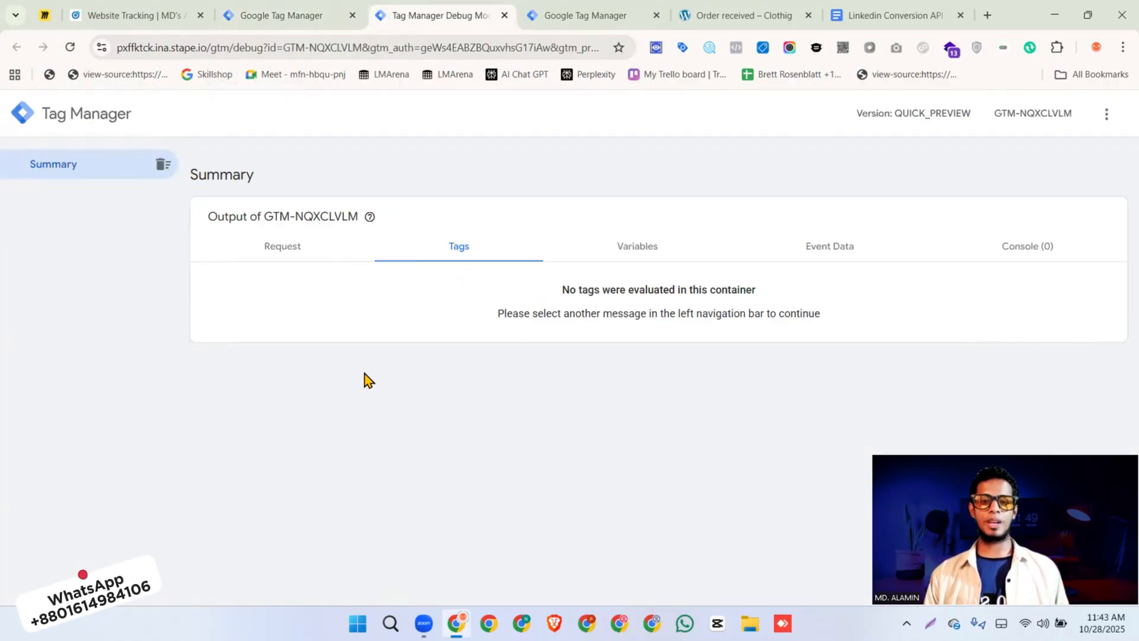
click(576, 18)
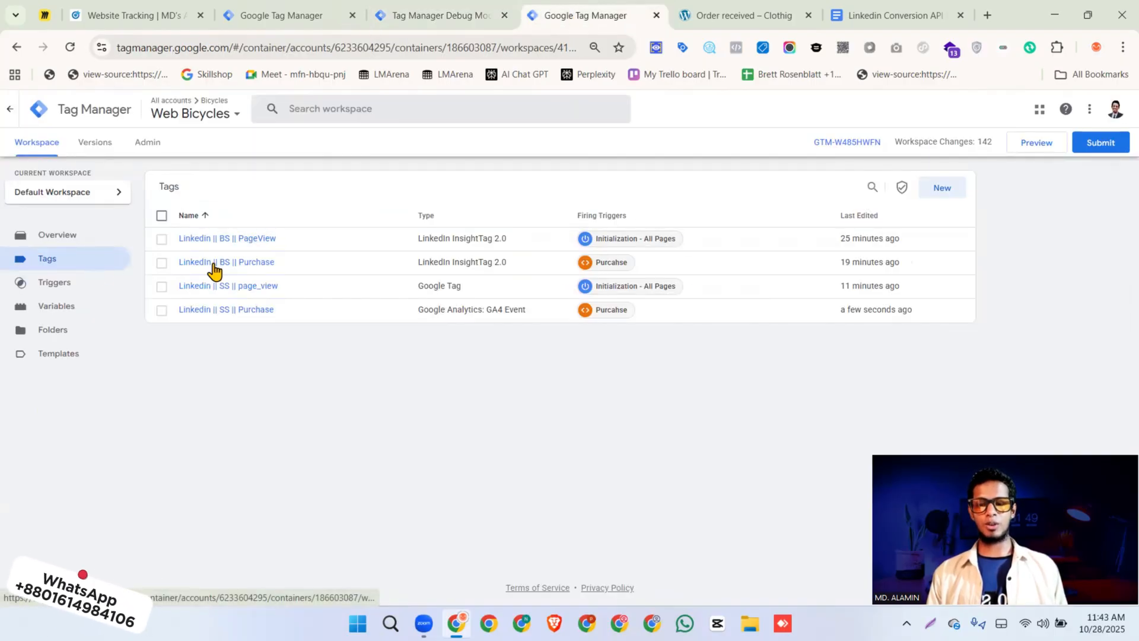
click(1030, 153)
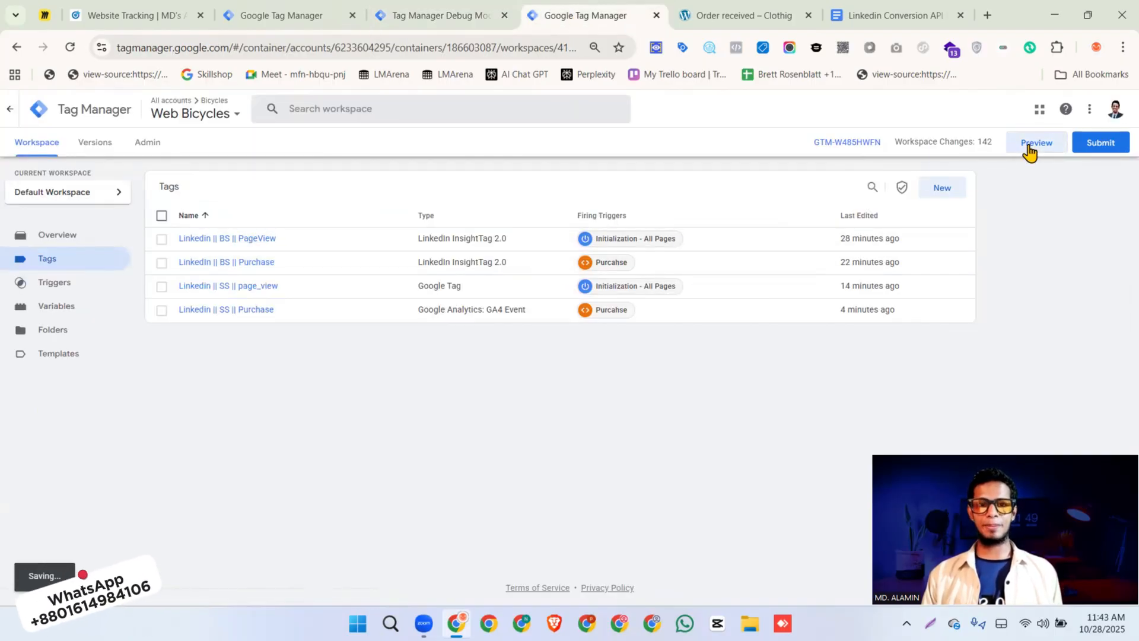
click(780, 18)
drag(260, 46, 44, 52)
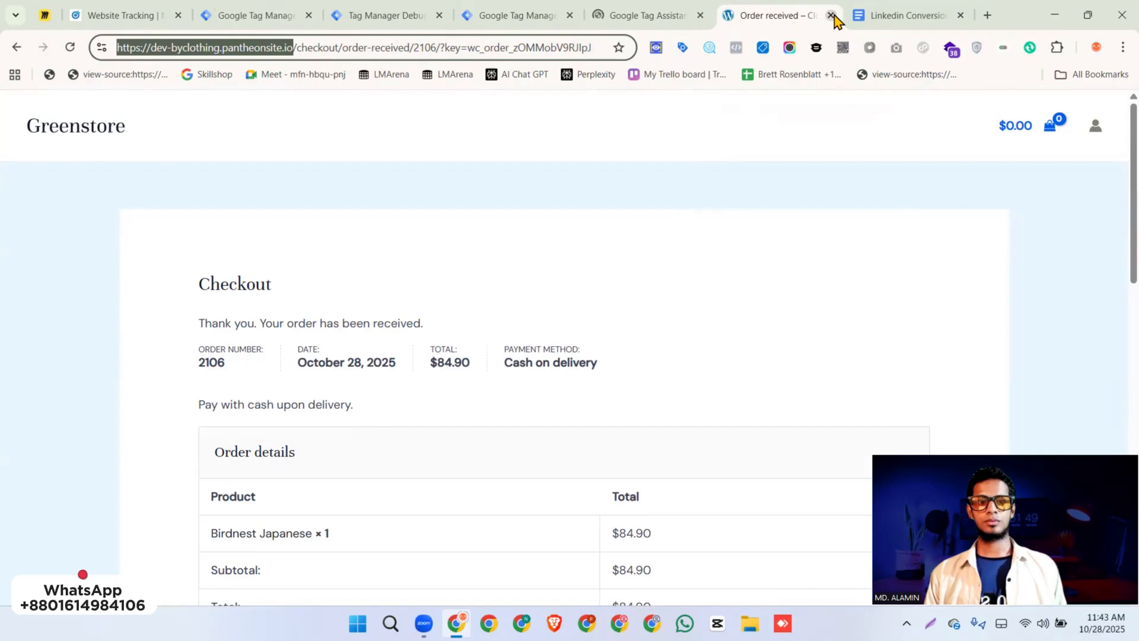
click(653, 17)
click(589, 342)
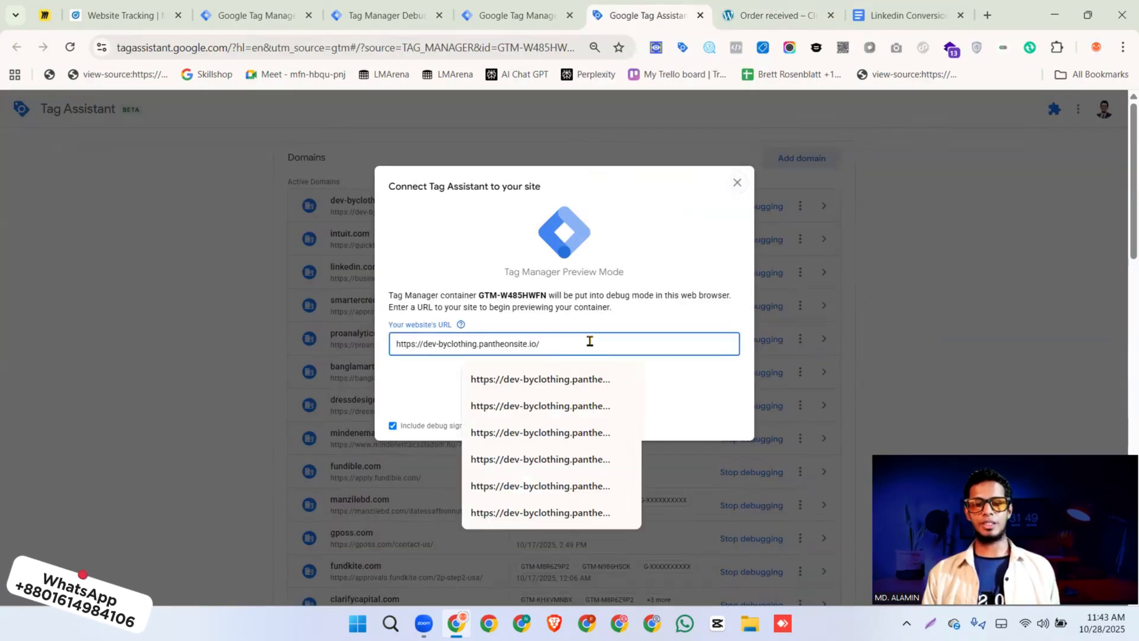
key(BackSpace)
text(?)
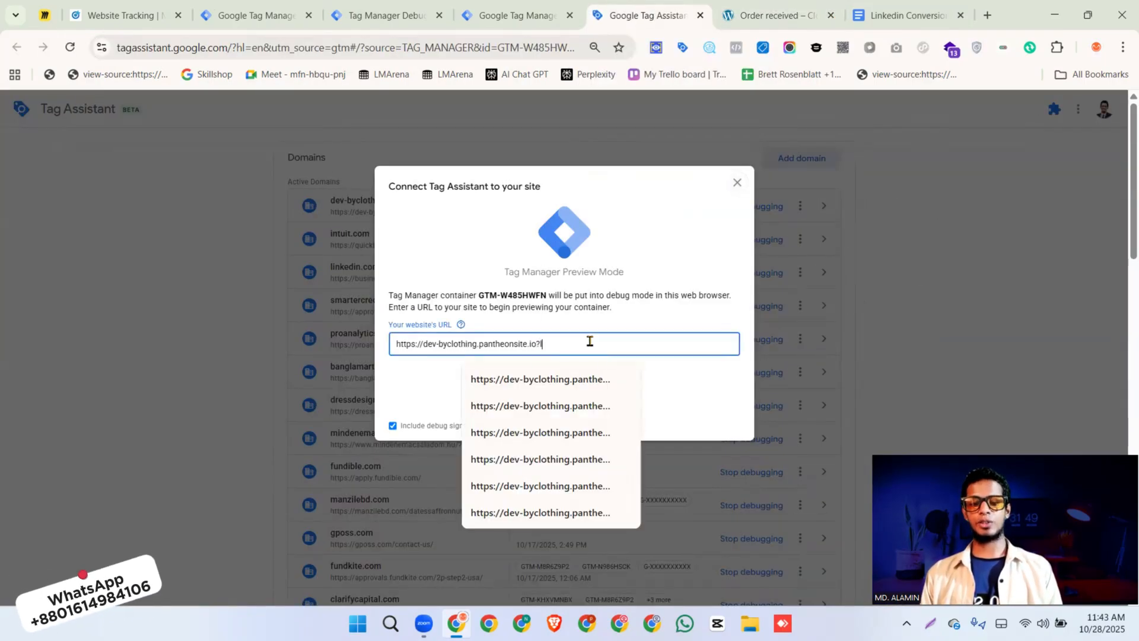
text(li_fat_id=test123456789)
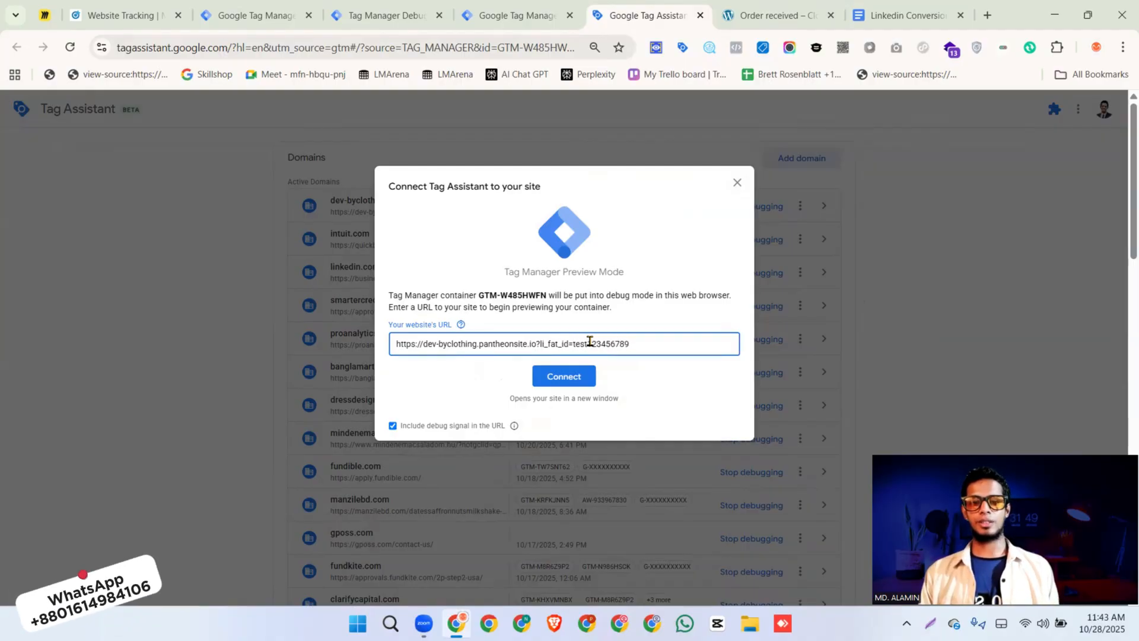
click(564, 376)
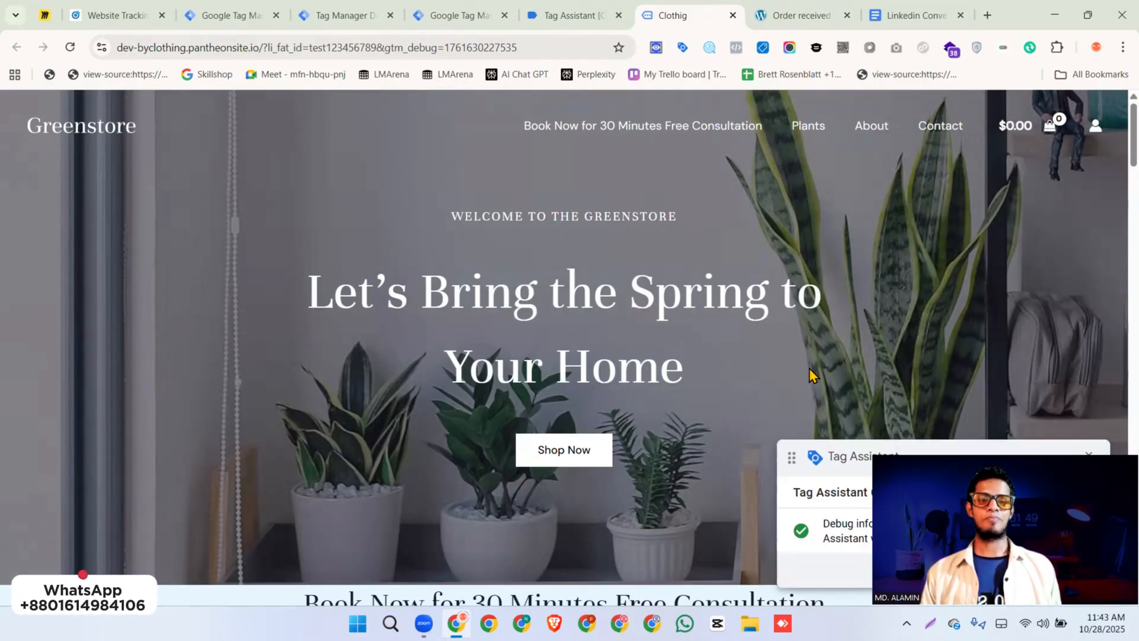
Check the Initialization event's tags in Tag Assistant and the page_view event in the server container's debug view
click(568, 17)
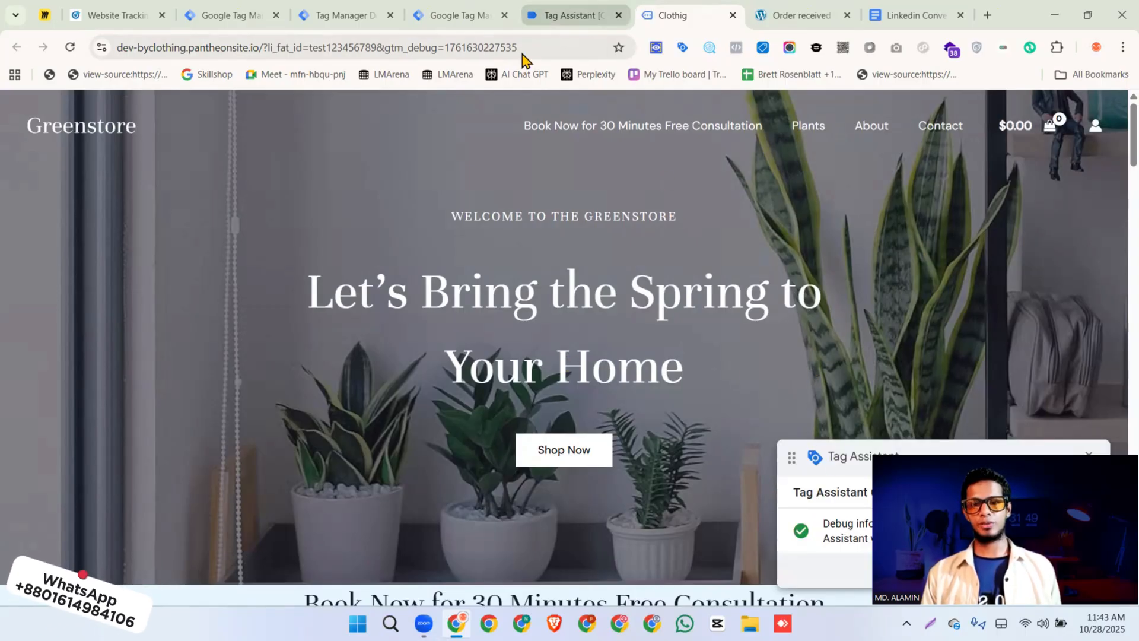
click(68, 327)
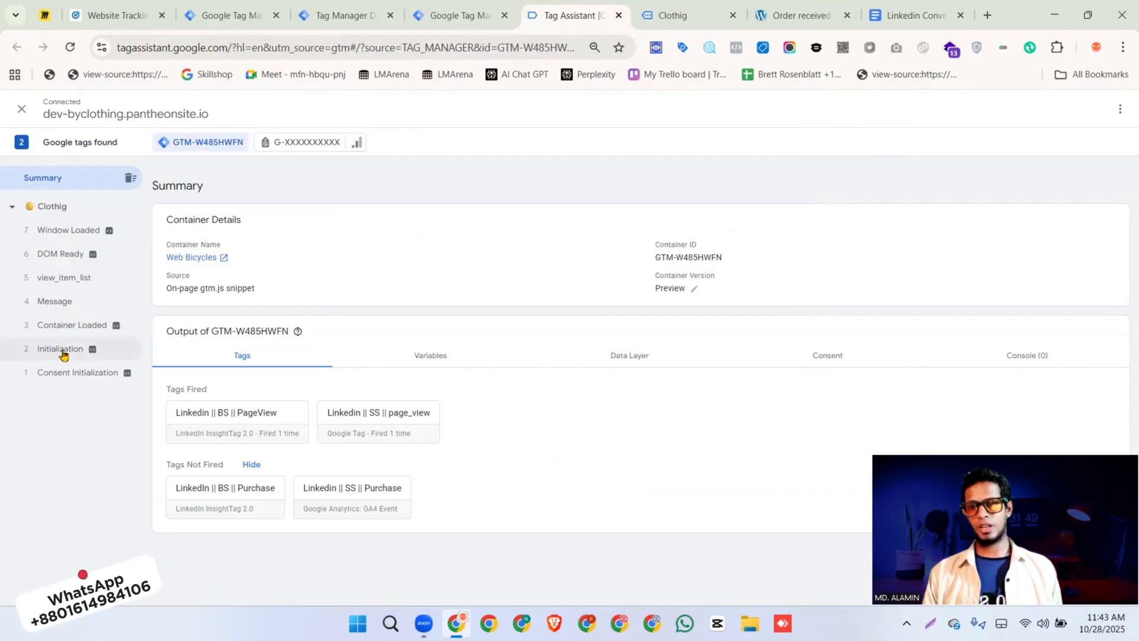
click(61, 349)
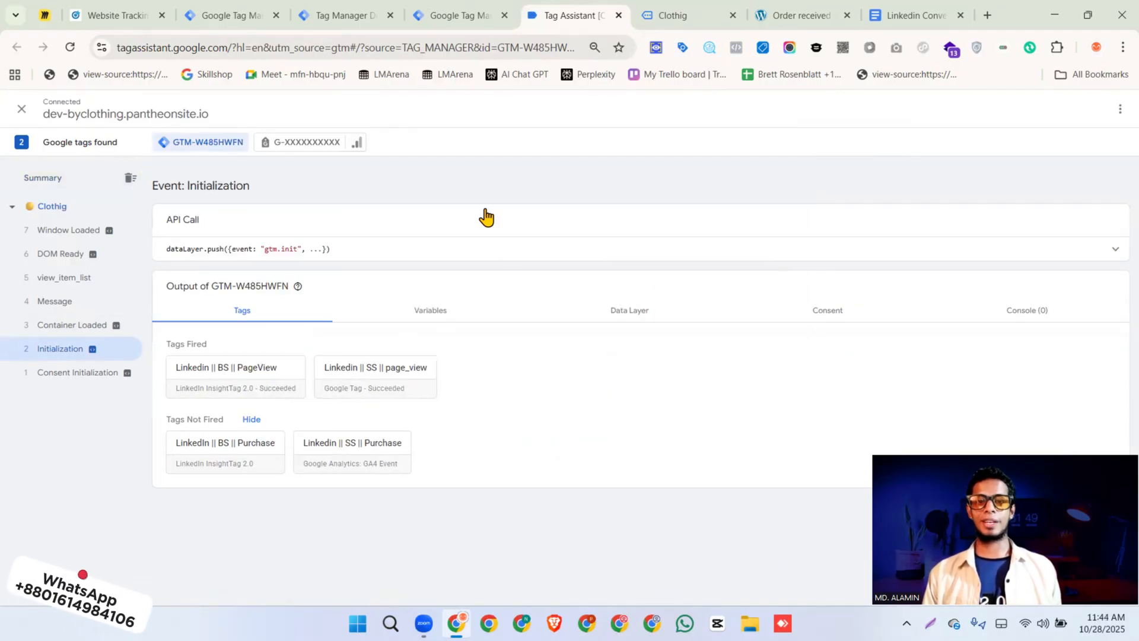
click(321, 18)
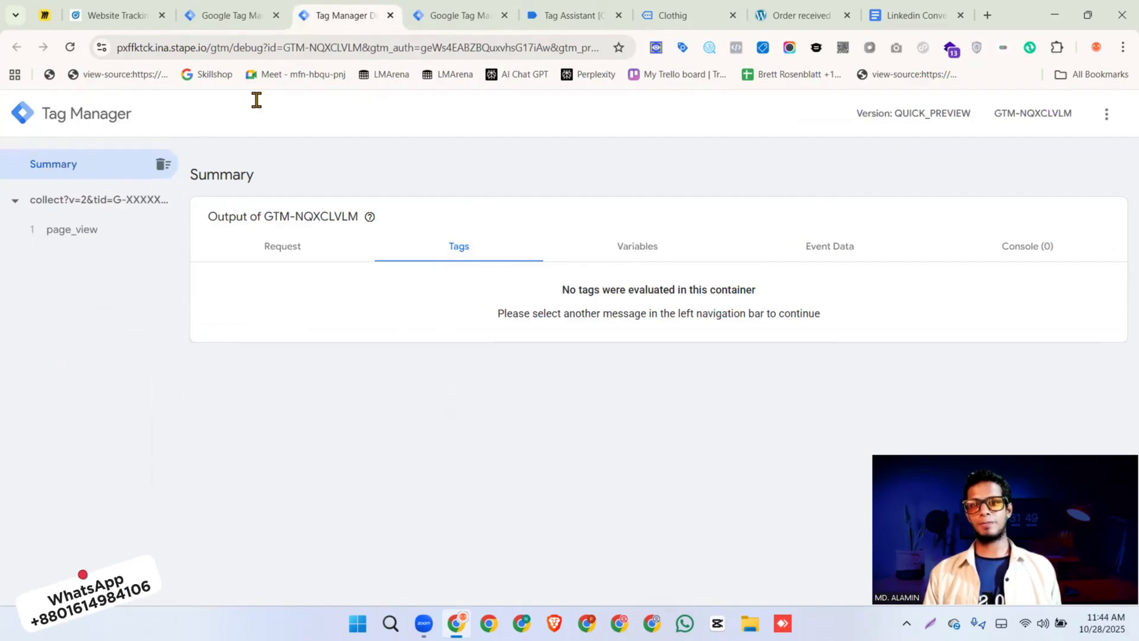
click(64, 230)
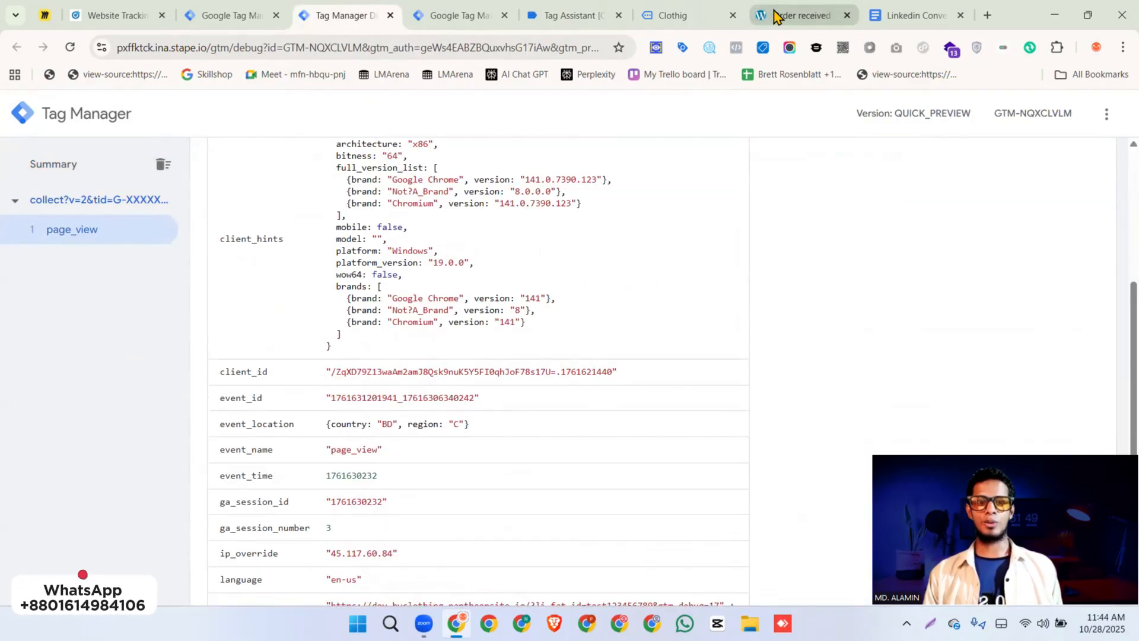
Close the old order confirmation tab and return to the store homepage connected to Tag Assistant
click(796, 15)
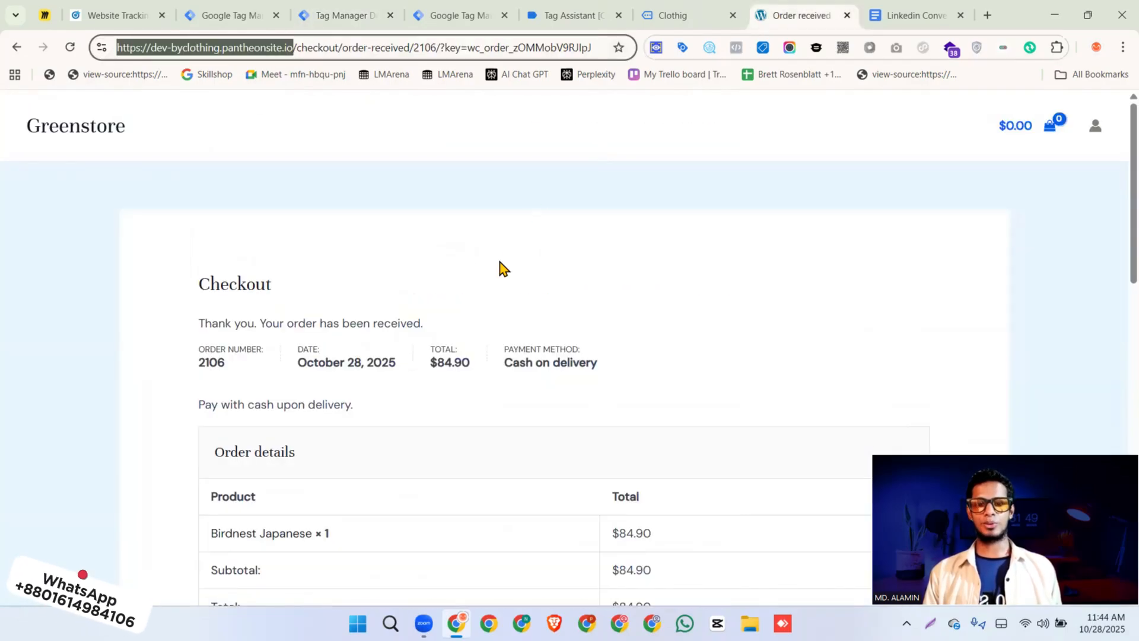
scroll(502, 267, down, 3)
scroll(522, 244, down, 4)
scroll(542, 218, up, 3)
click(682, 18)
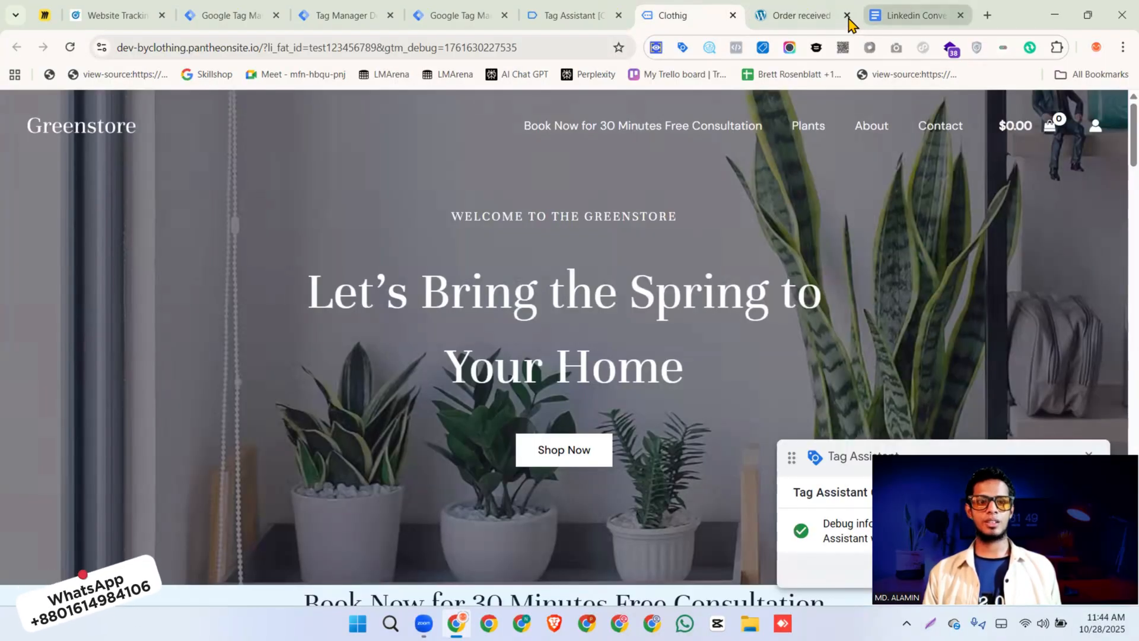
click(847, 16)
Add the Birdnest Japanese plant to the cart, go to checkout and place a cash-on-delivery test order
scroll(418, 279, down, 5)
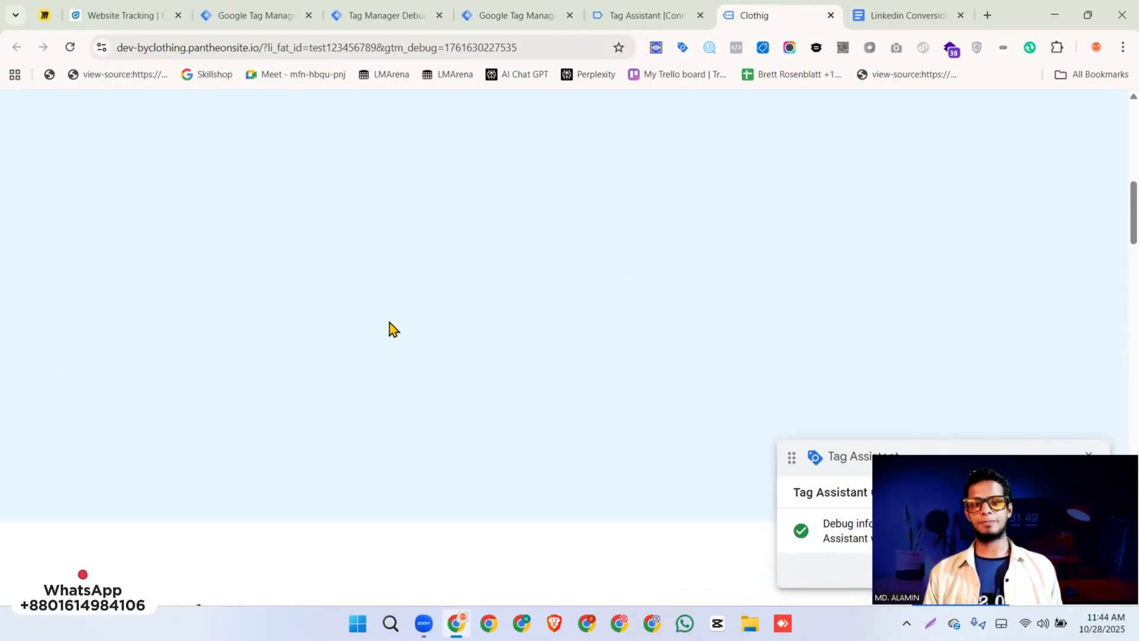
scroll(394, 329, down, 5)
click(821, 388)
click(753, 485)
click(868, 313)
scroll(712, 350, down, 4)
click(689, 361)
scroll(700, 350, down, 7)
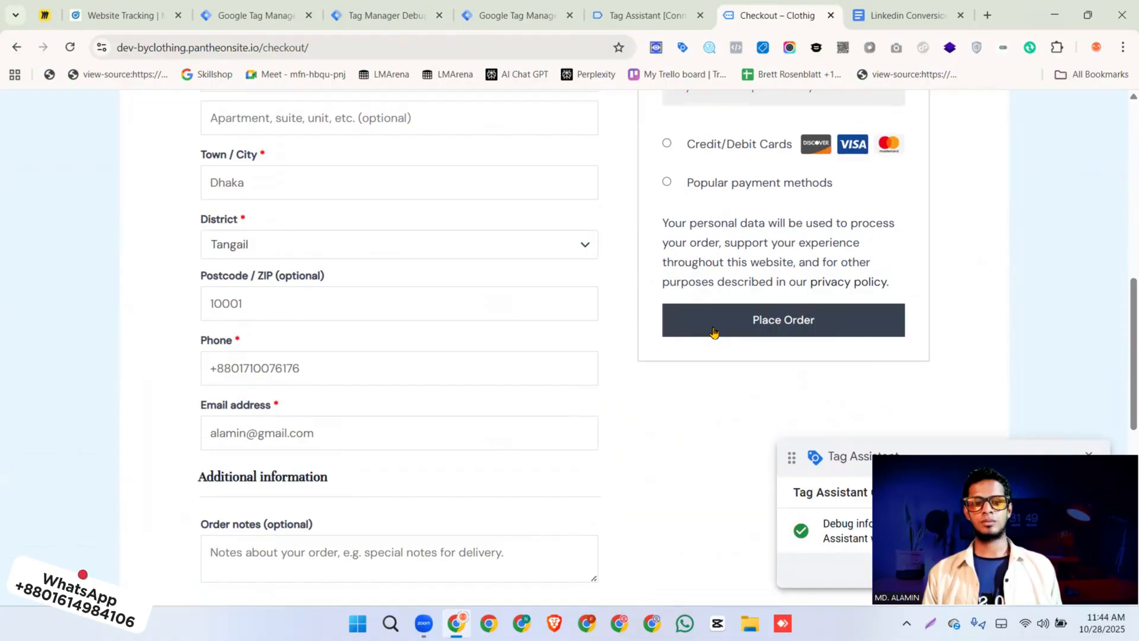
click(714, 332)
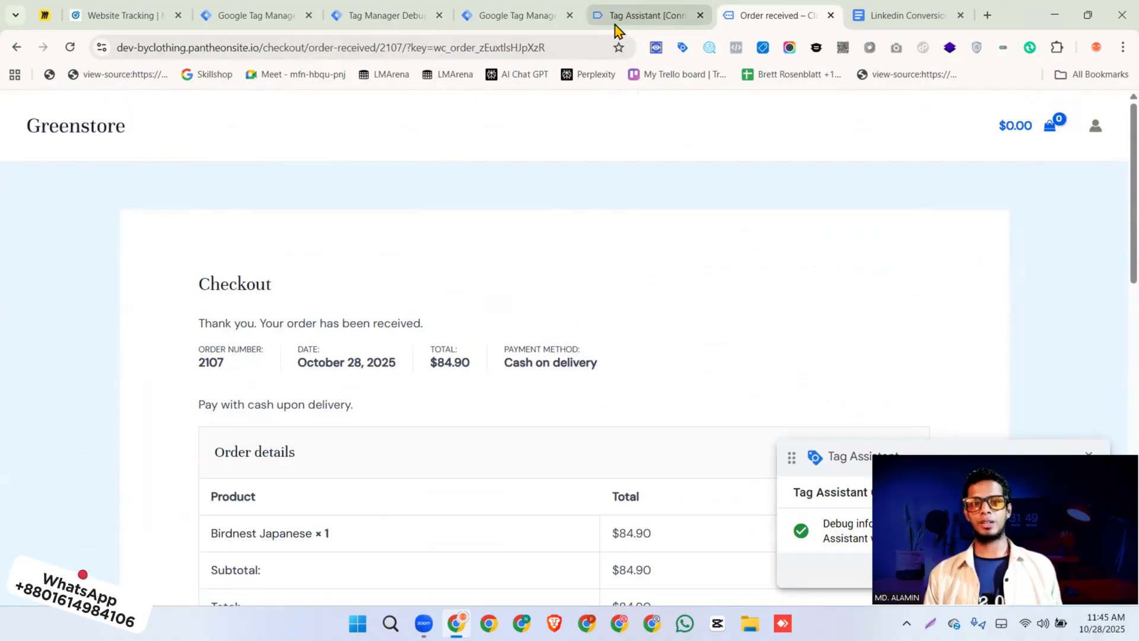
Examine the purchase event's tags and request details in the server container's debug view
click(364, 18)
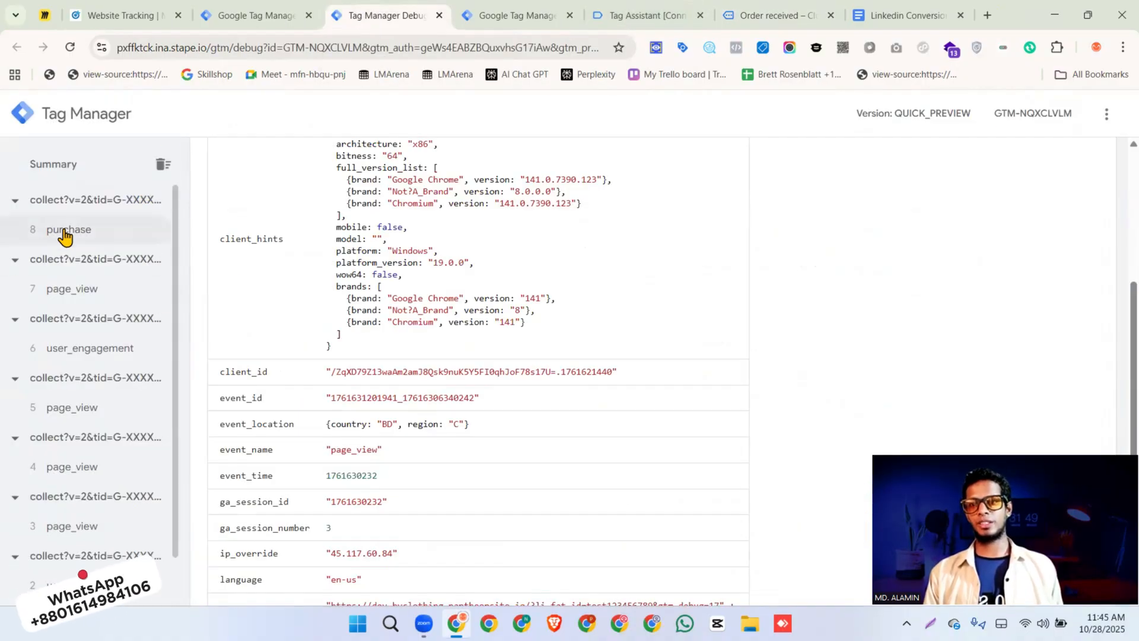
scroll(492, 321, up, 10)
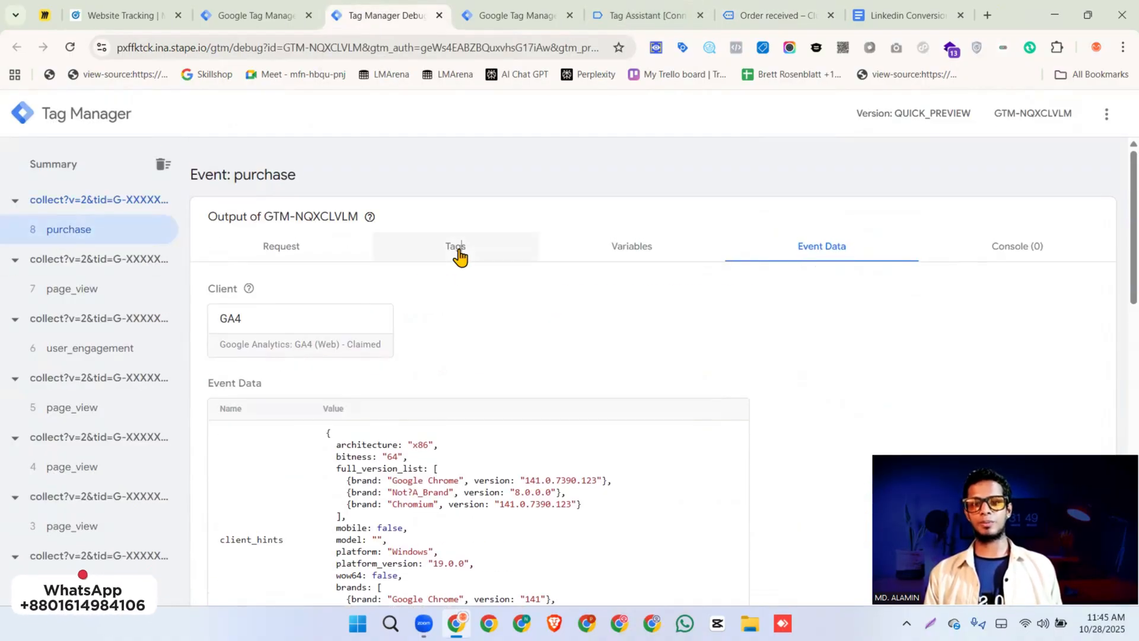
click(457, 246)
click(284, 255)
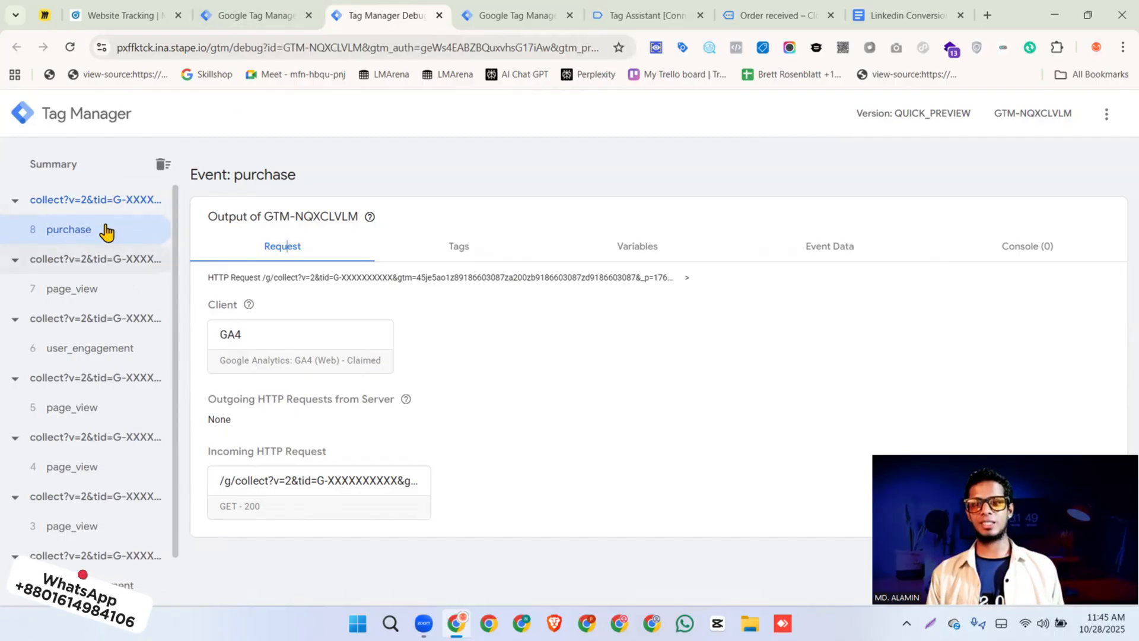
Create a new LinkedIn Conversion API tag in the server container and set its event type to Page View
click(246, 16)
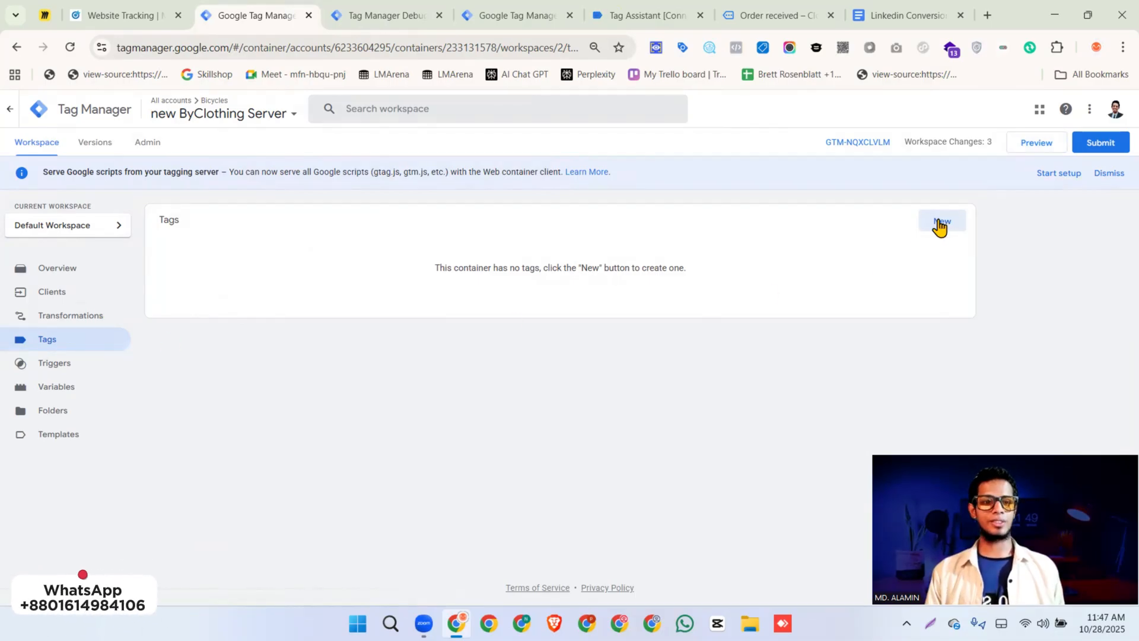
click(941, 223)
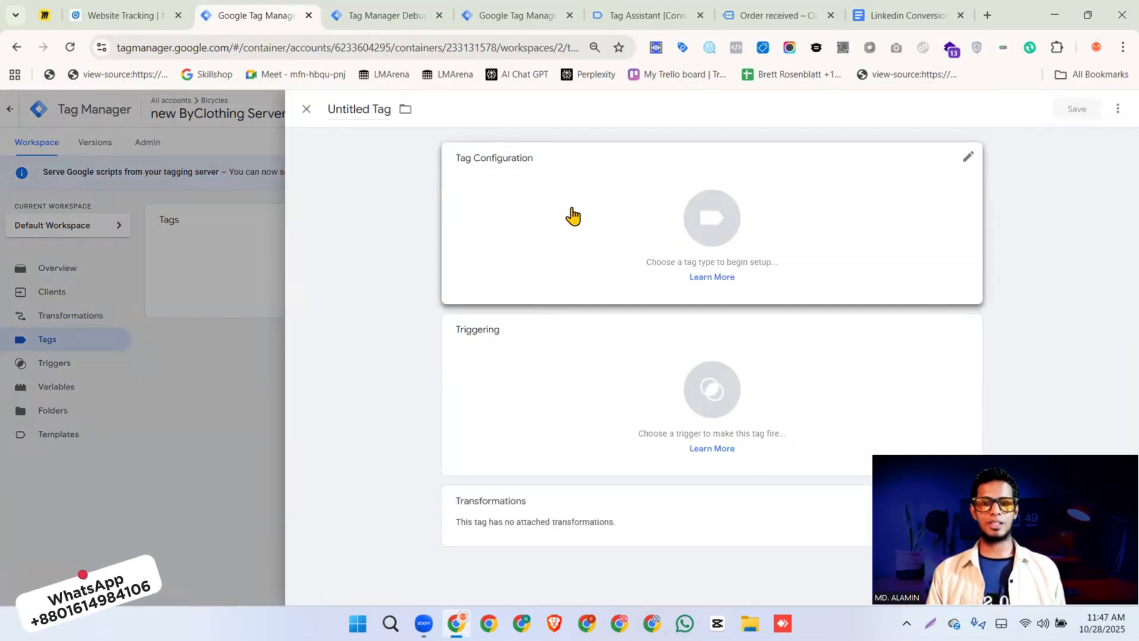
click(817, 237)
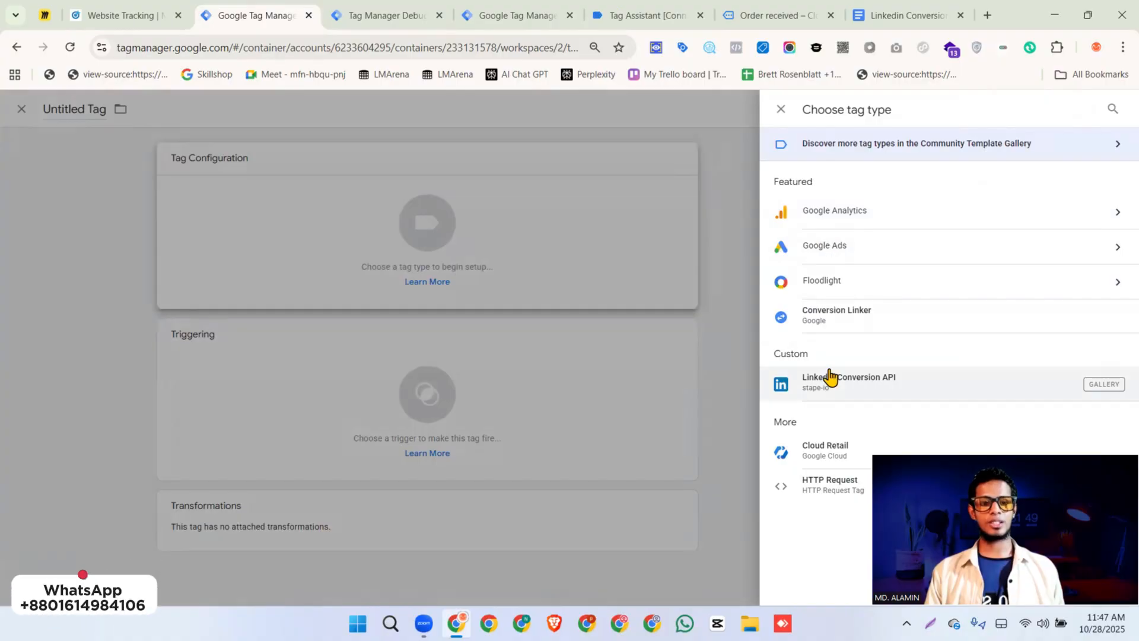
click(830, 375)
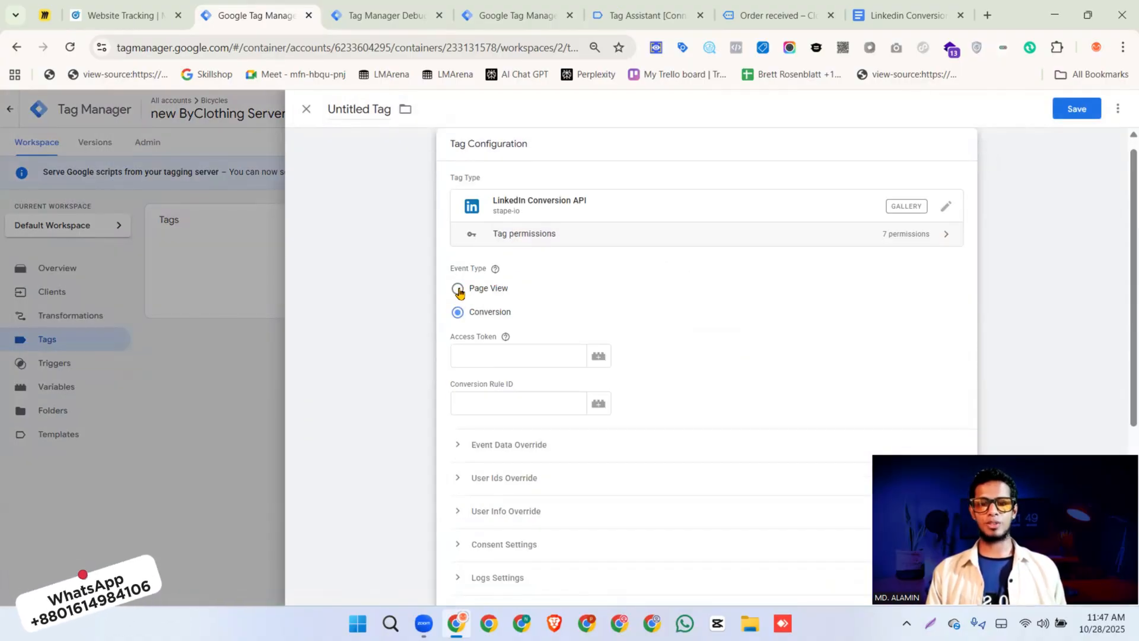
click(457, 288)
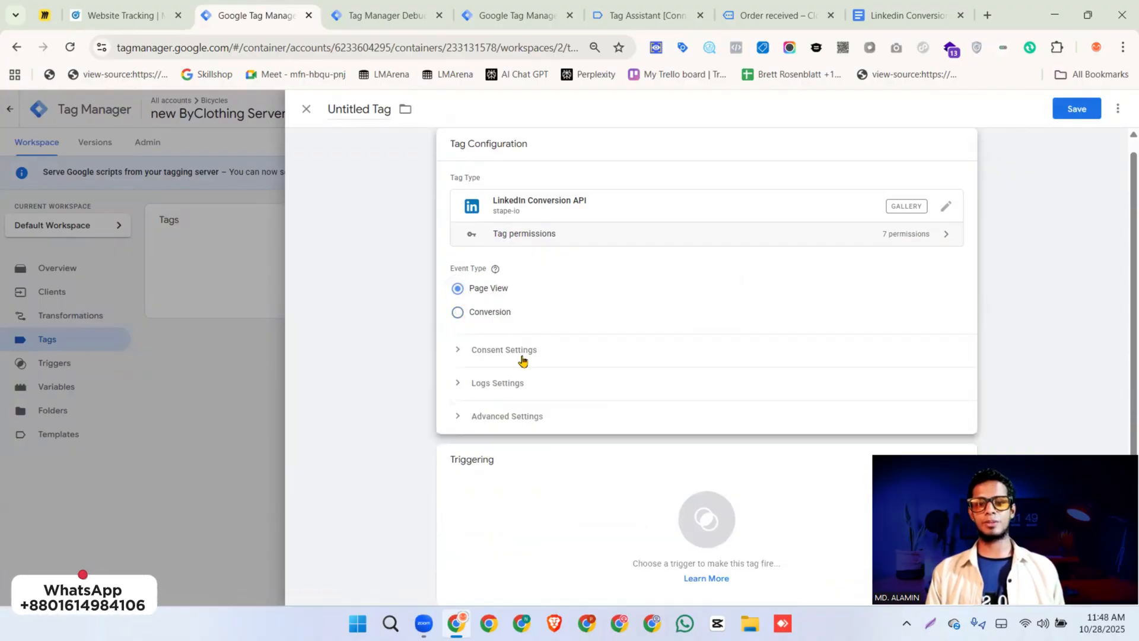
Open the trigger selection for the Page View tag and check the page_view event in the server container's debug view
scroll(534, 332, down, 2)
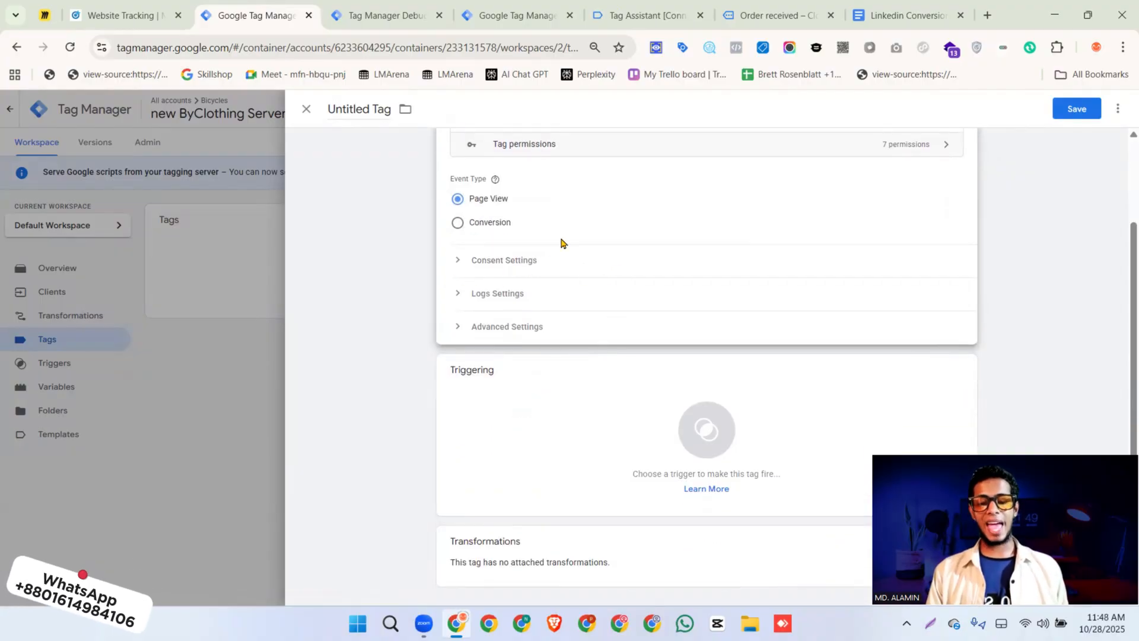
click(507, 407)
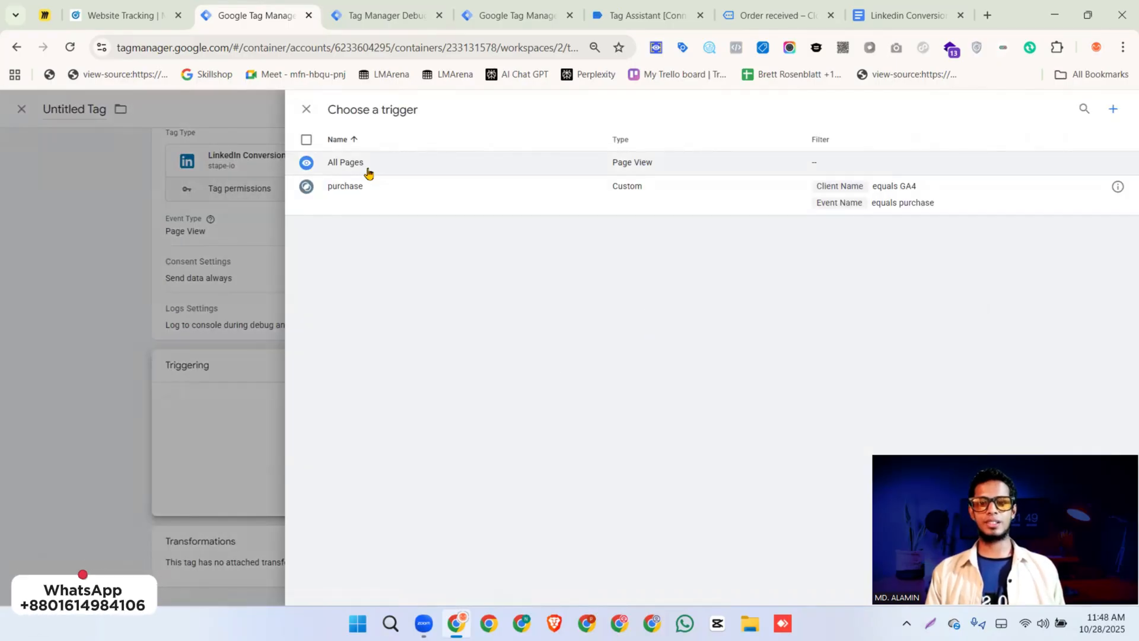
click(356, 16)
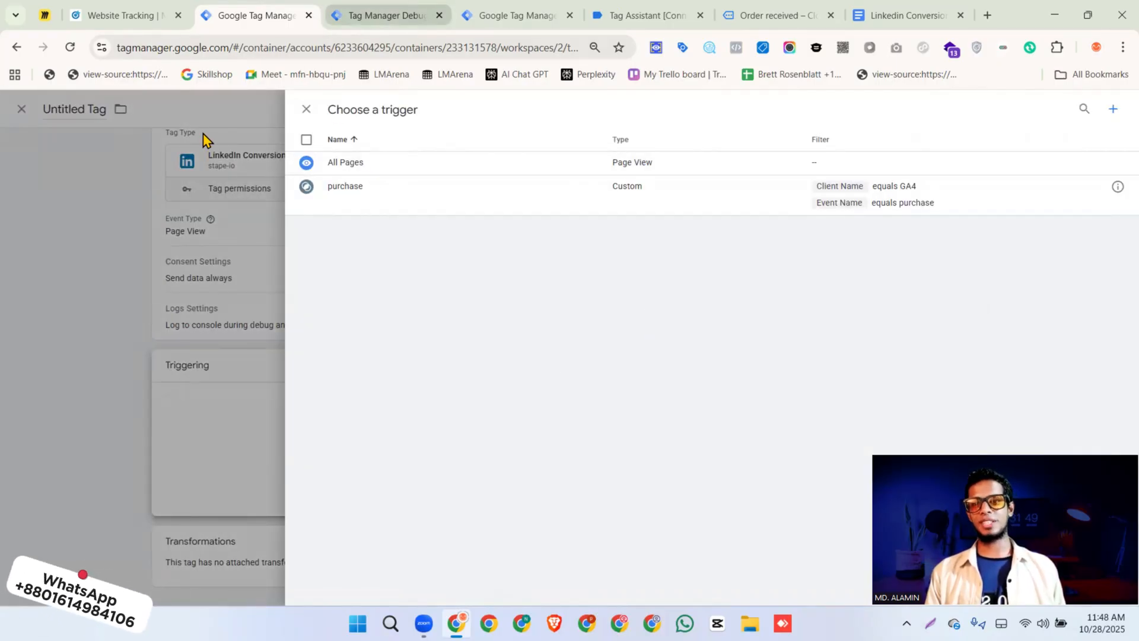
click(66, 292)
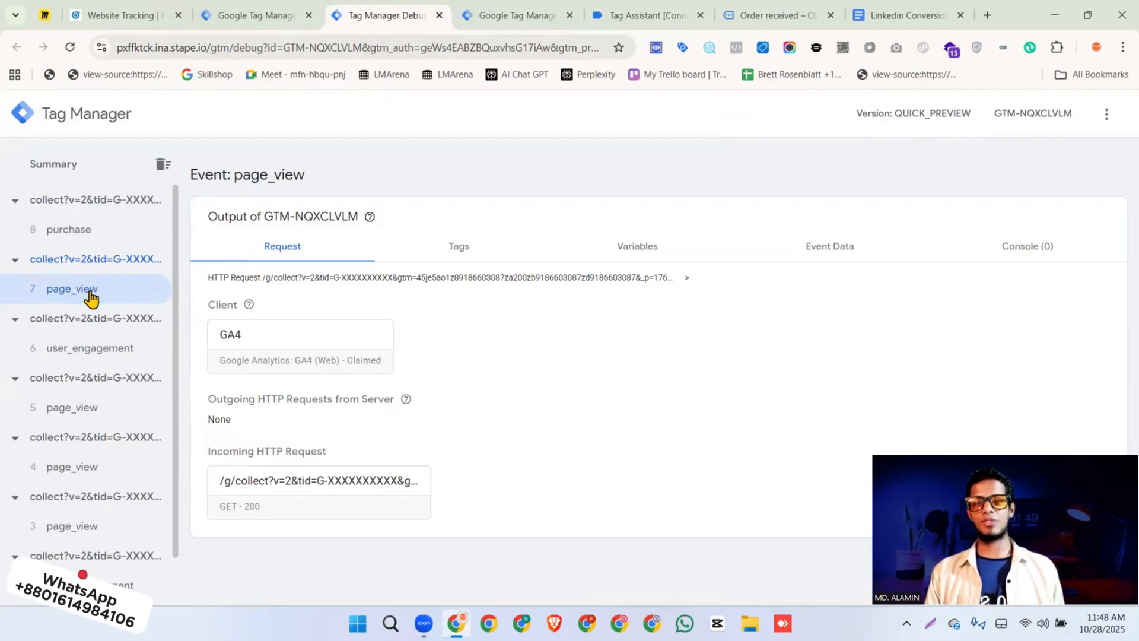
click(264, 17)
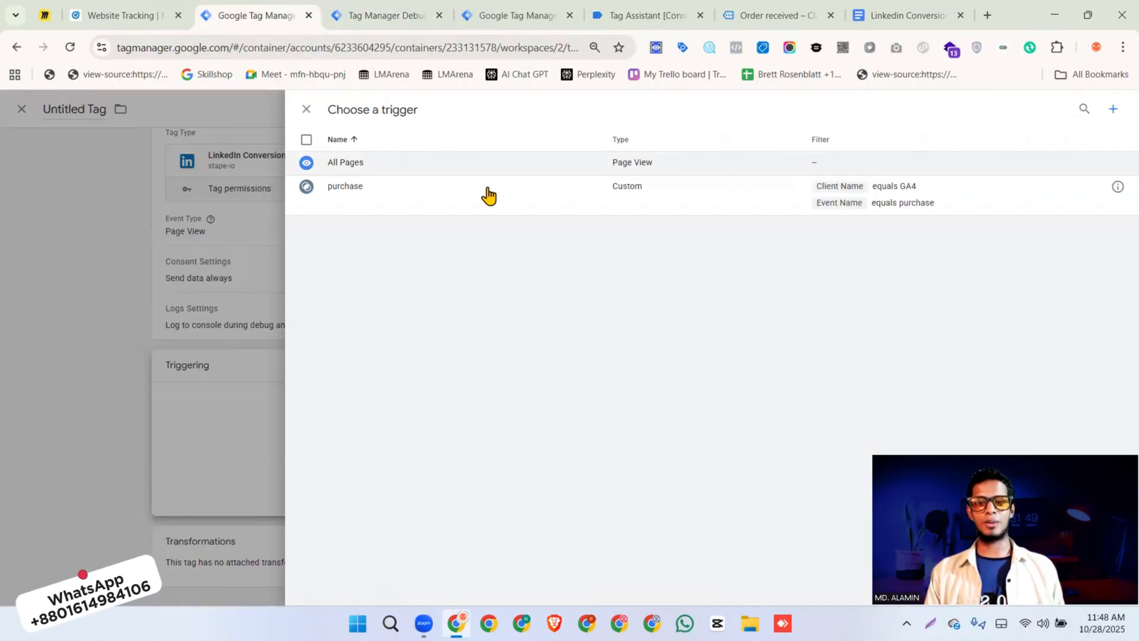
Create a new trigger of type Custom that fires on some events
click(1112, 113)
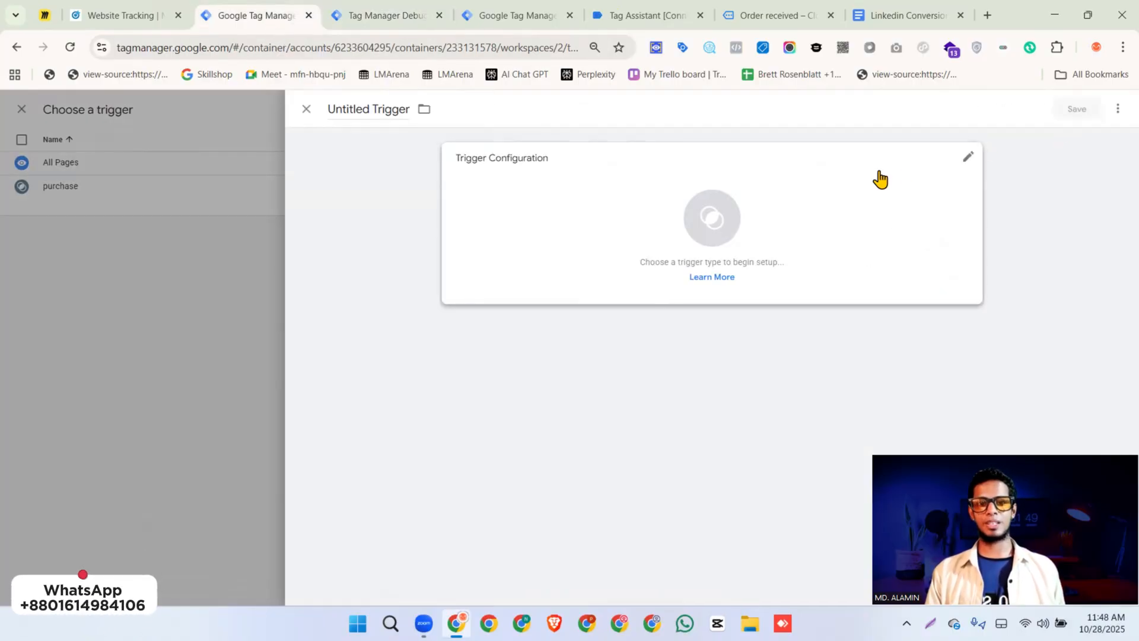
click(863, 189)
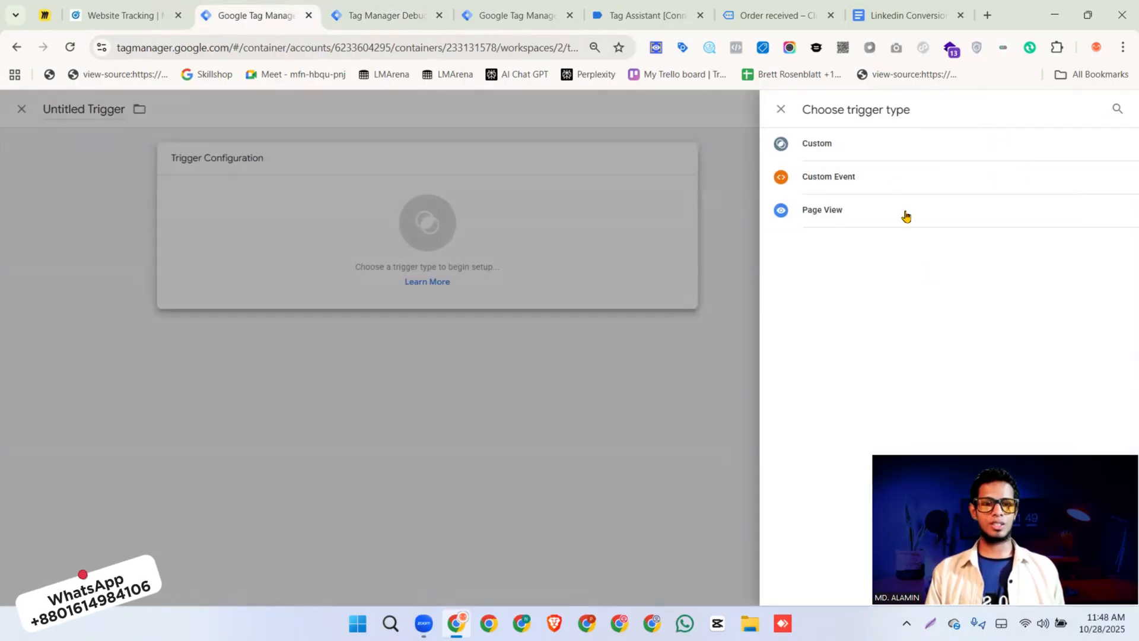
click(852, 153)
click(531, 277)
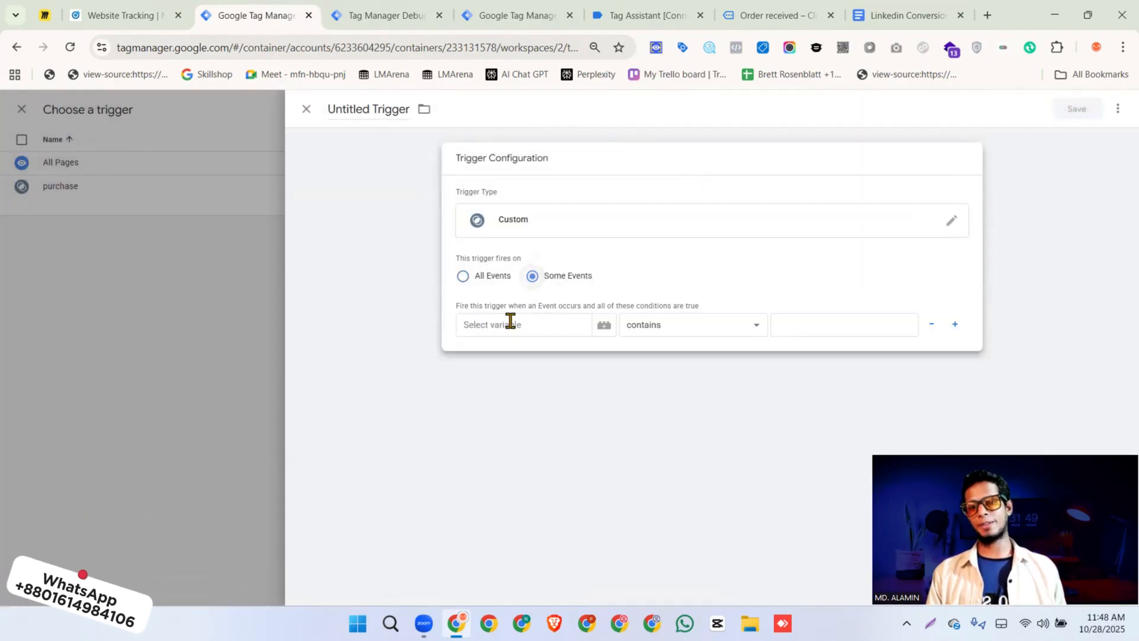
Set the trigger's first condition to Client Name equals GA4
click(510, 322)
click(605, 350)
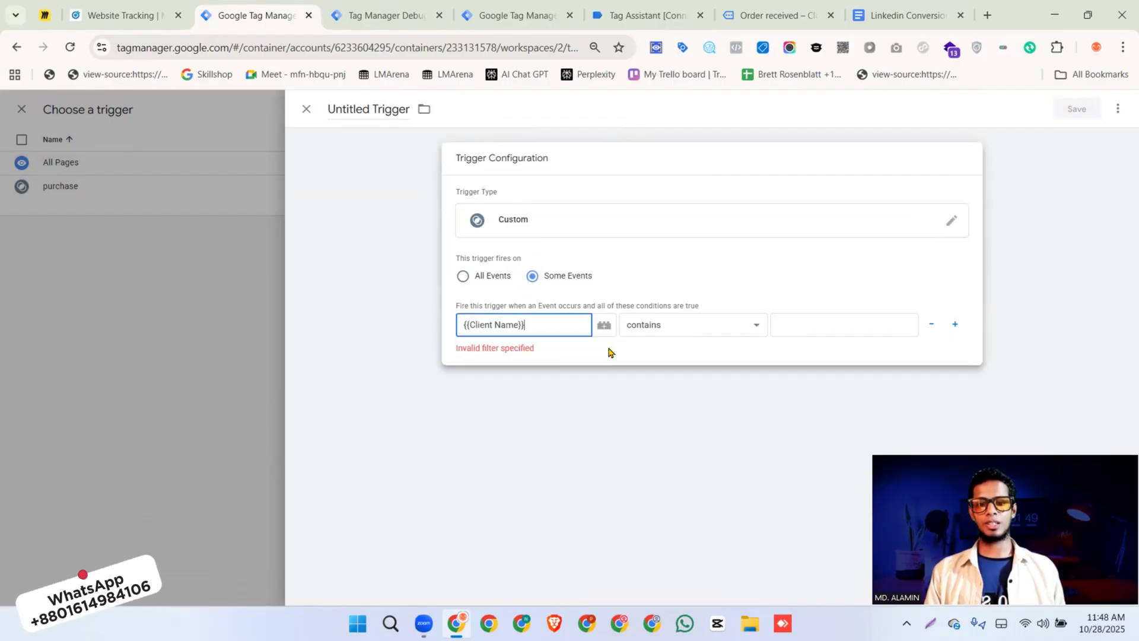
click(691, 329)
click(677, 37)
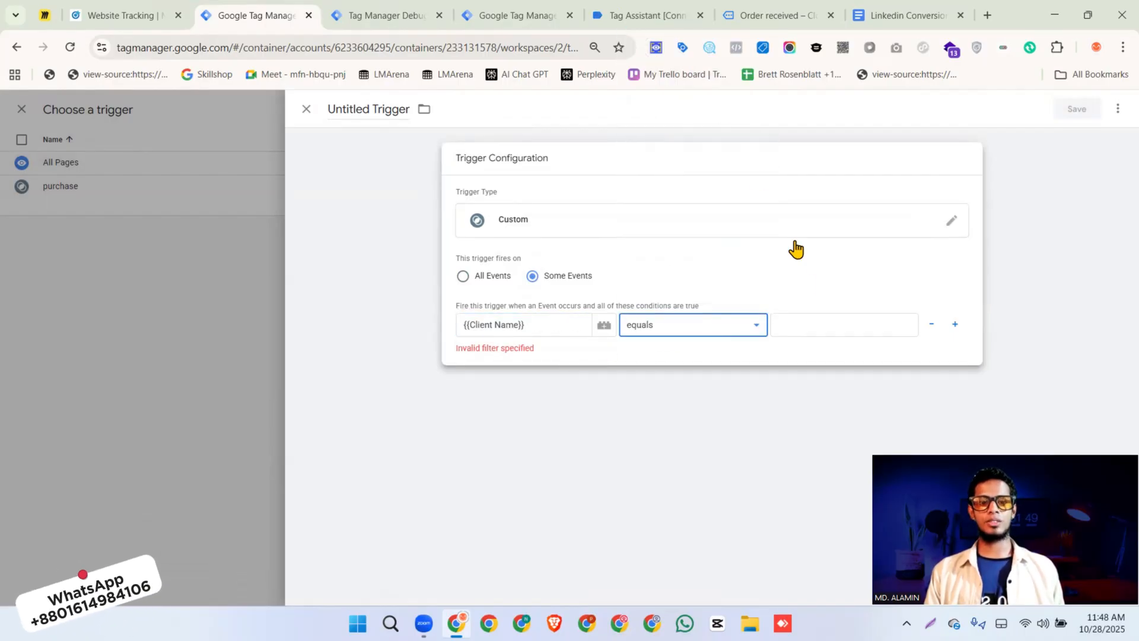
click(804, 319)
text(GA)
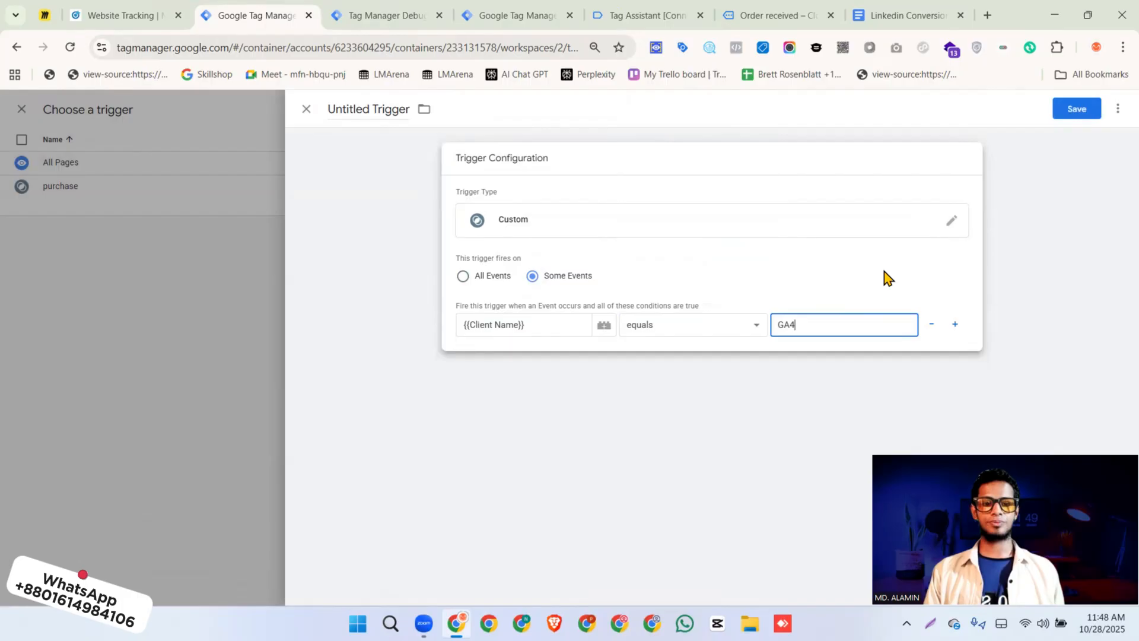
text(4)
Add a second trigger condition requiring Event Name to equal page_view
click(955, 324)
click(541, 355)
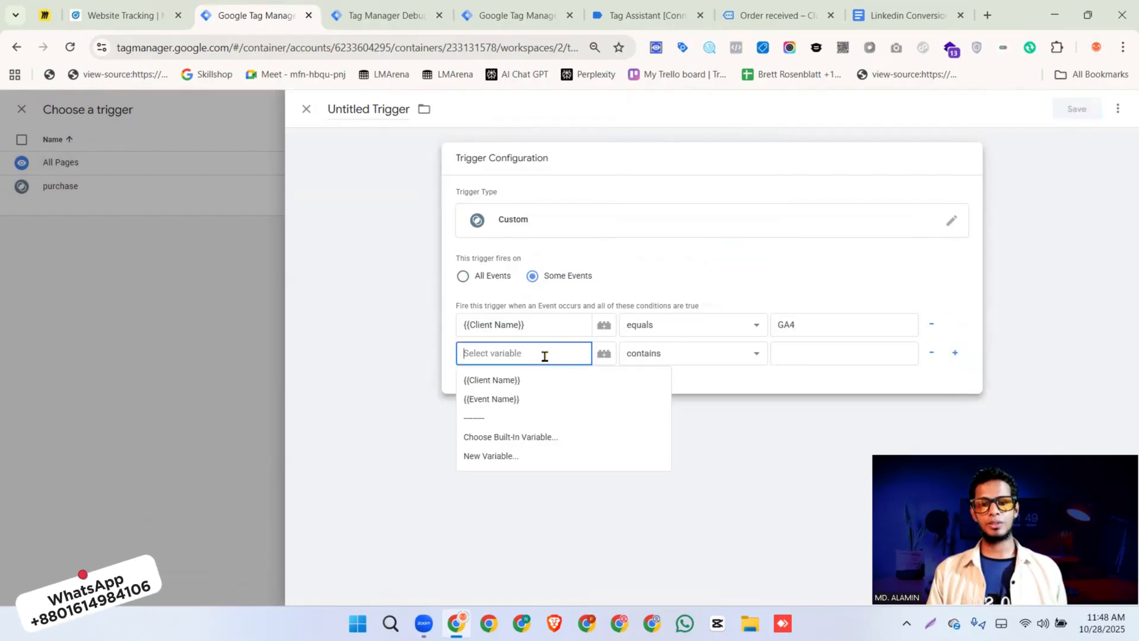
click(508, 400)
click(676, 355)
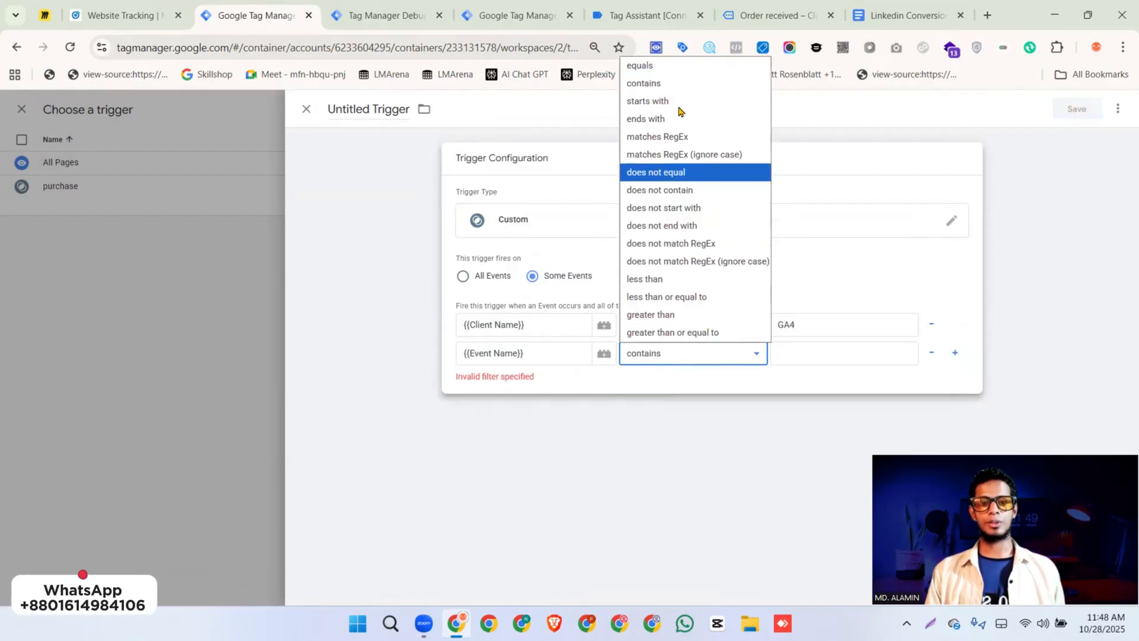
click(670, 66)
click(786, 352)
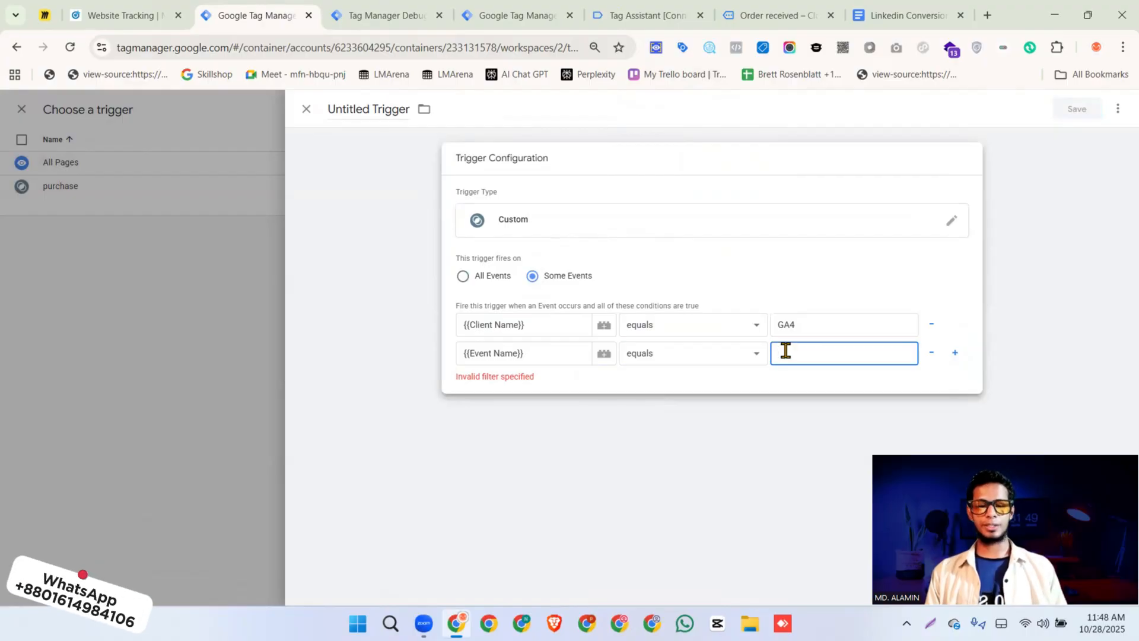
text(page_view)
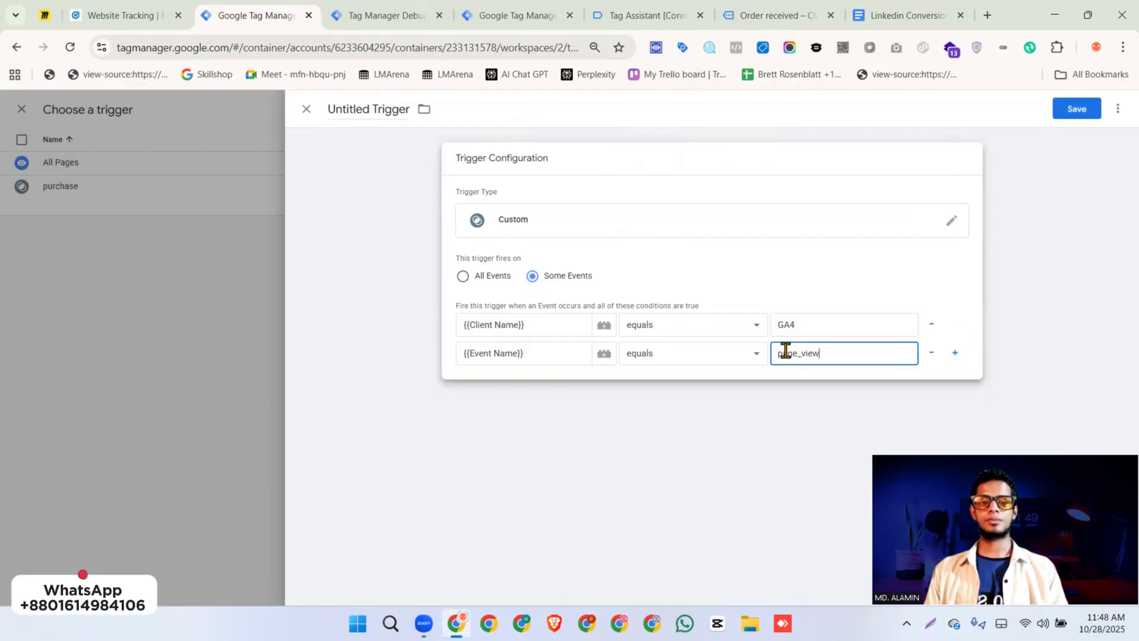
Save the trigger under the name page_view and attach it to the LinkedIn tag
click(1076, 108)
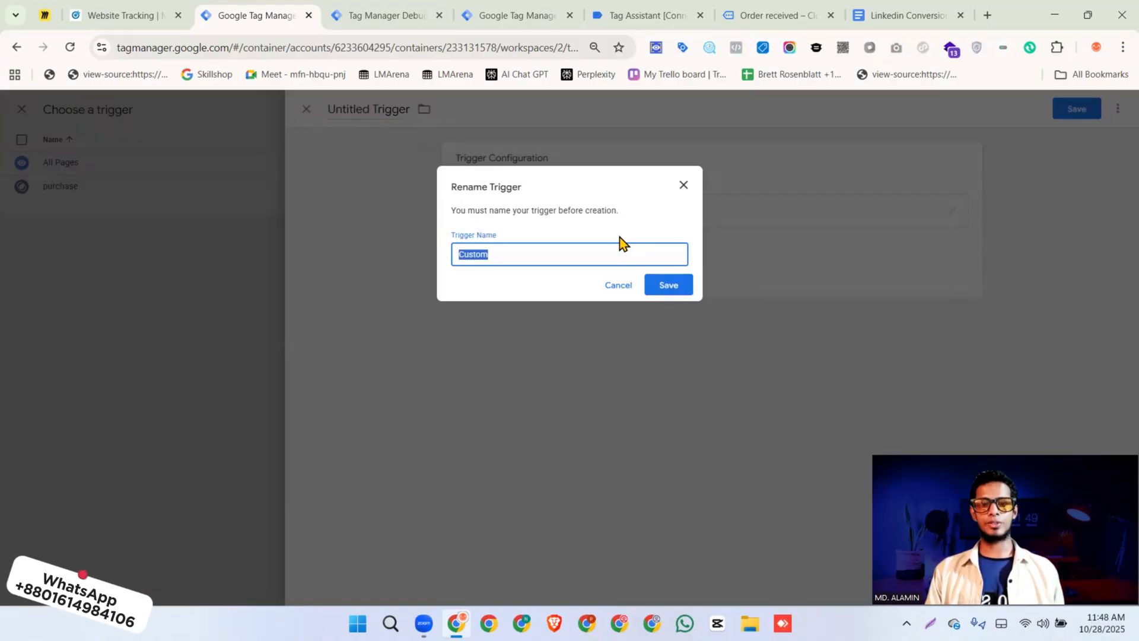
text(page)
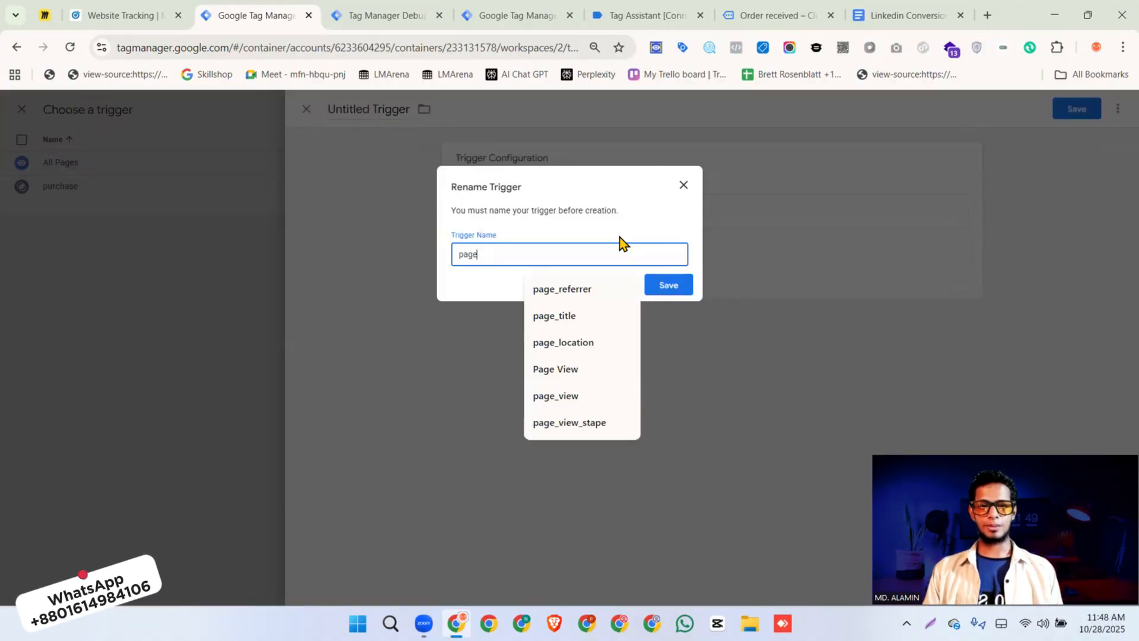
text(_view)
key(Return)
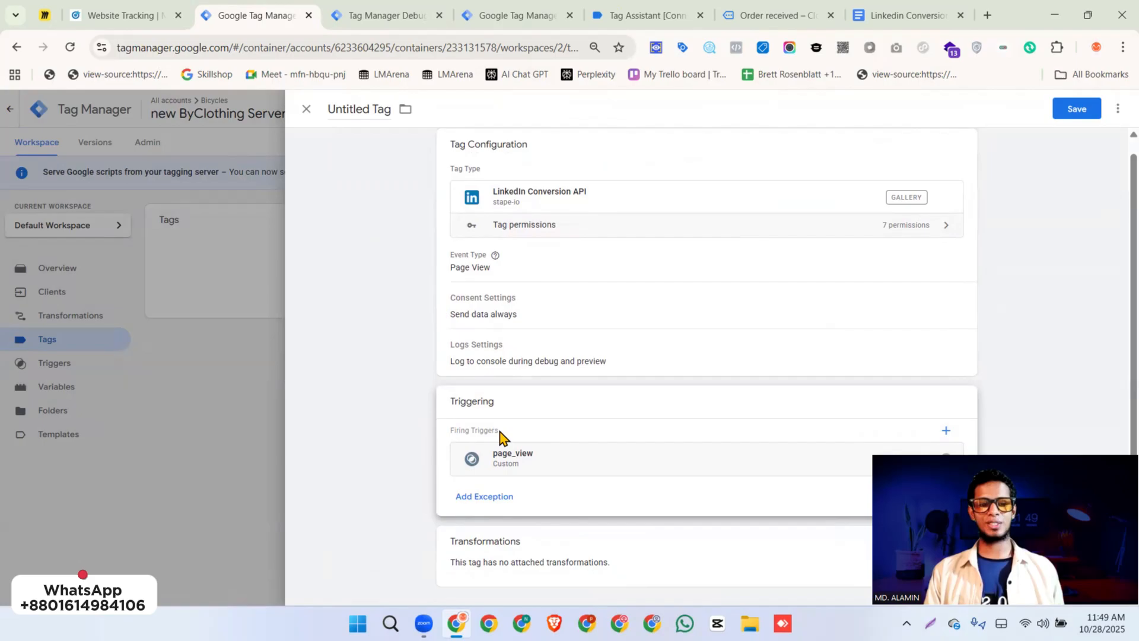
Save the LinkedIn page view tag under the name "LinkedIn CAPI || page_view"
click(98, 15)
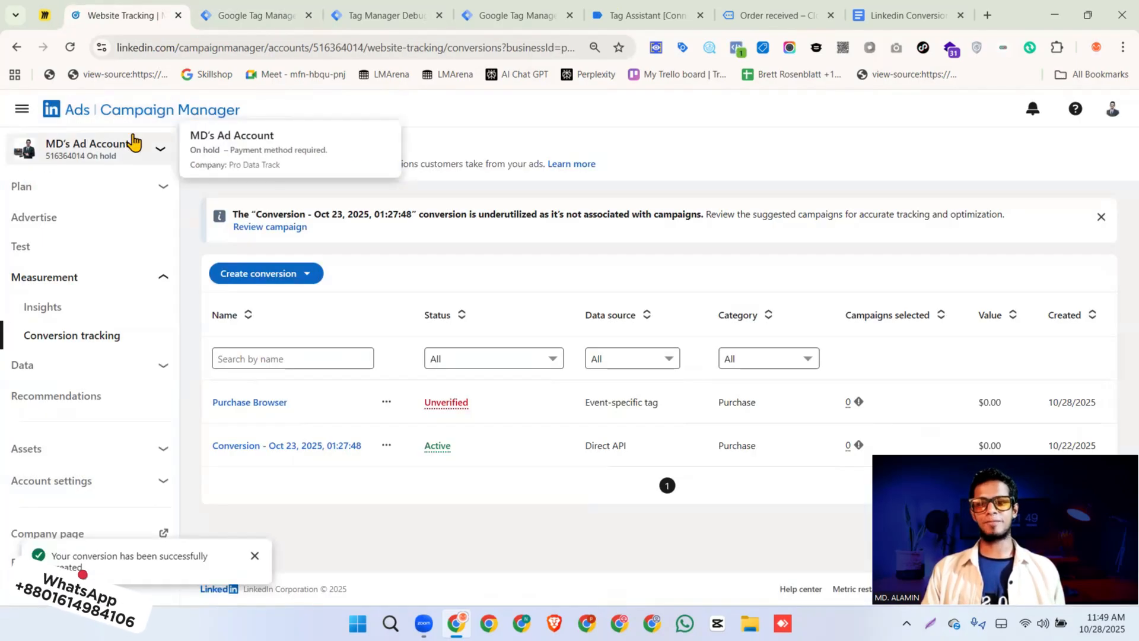
click(261, 16)
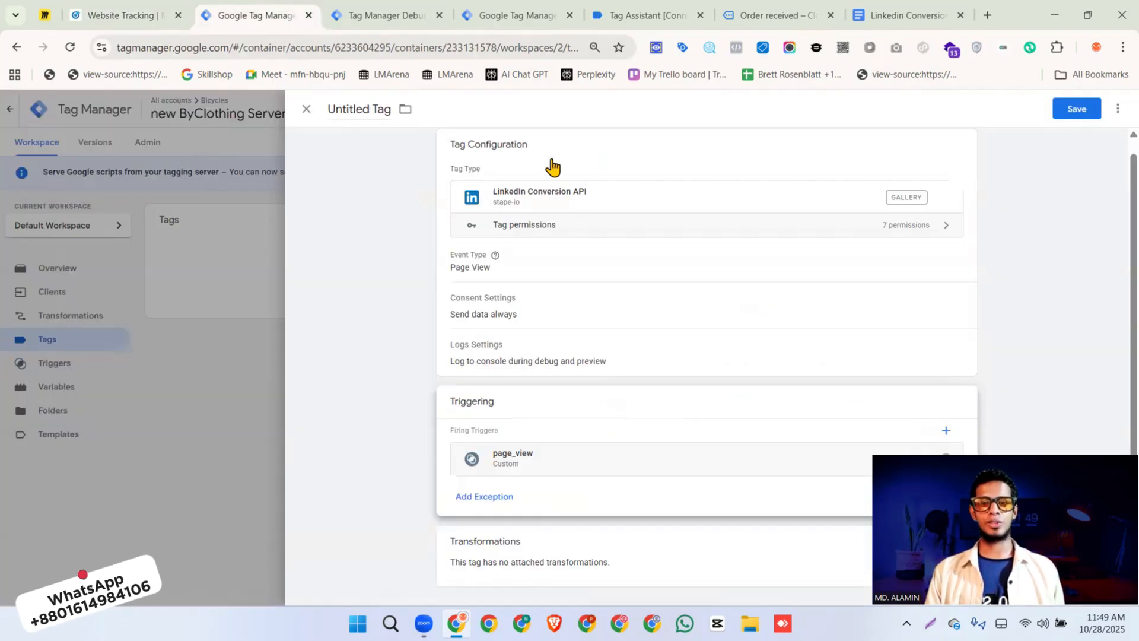
click(1075, 110)
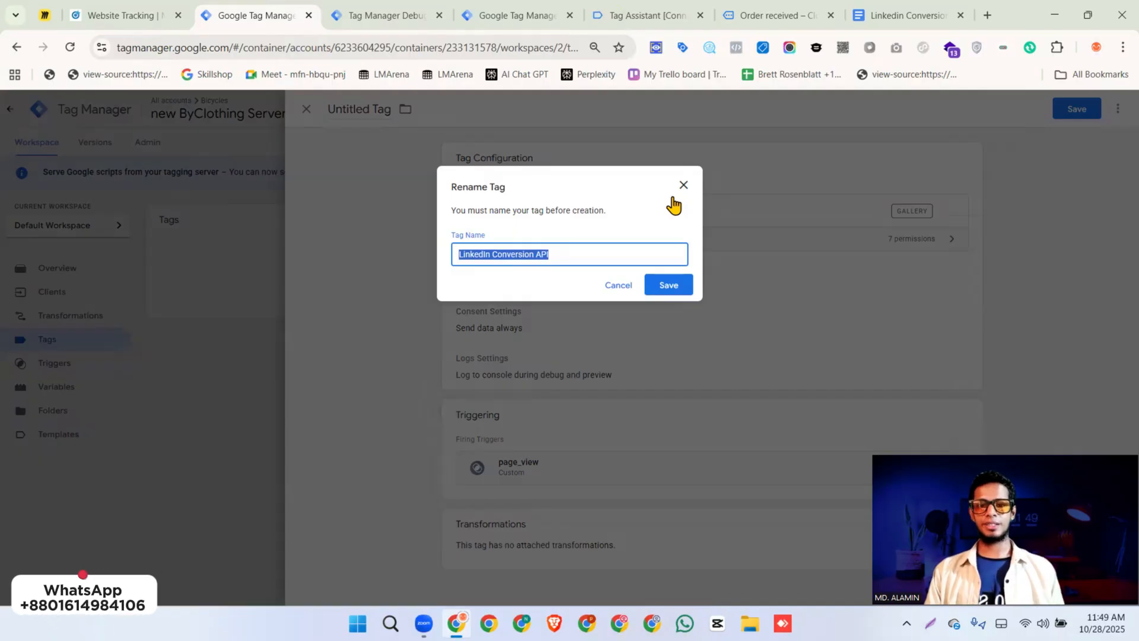
click(586, 259)
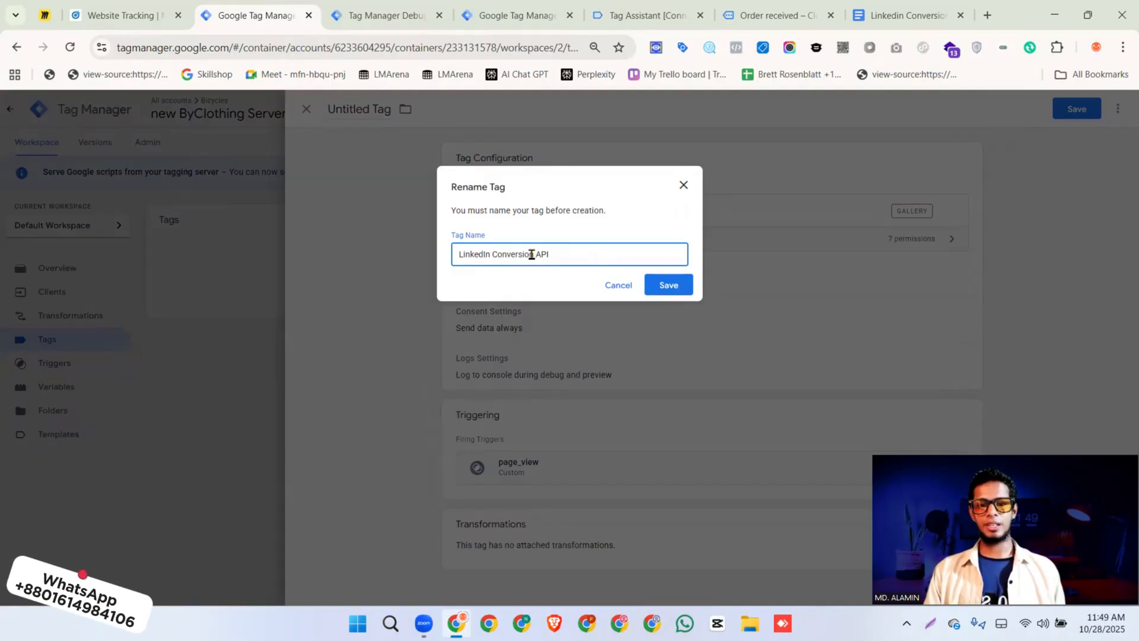
key(BackSpace)
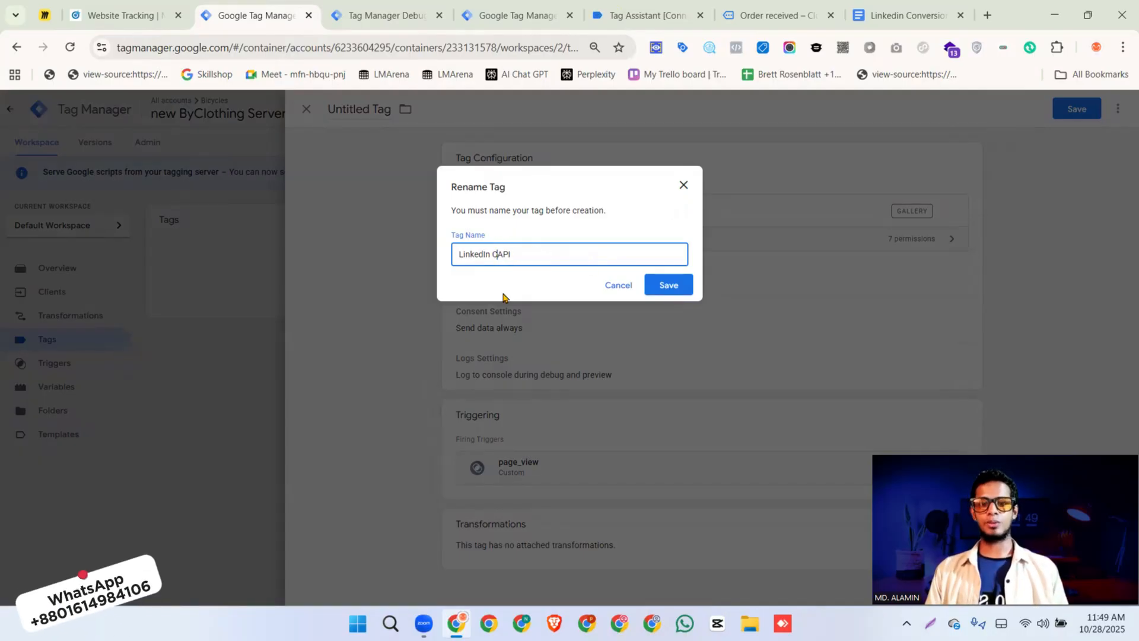
text(||)
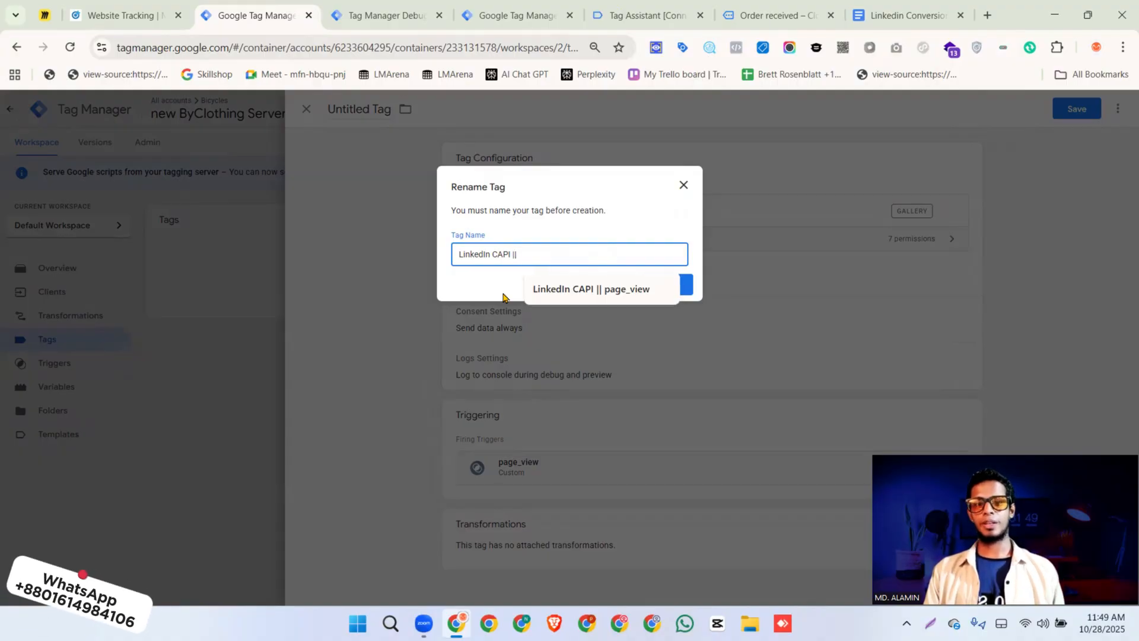
click(580, 289)
click(681, 286)
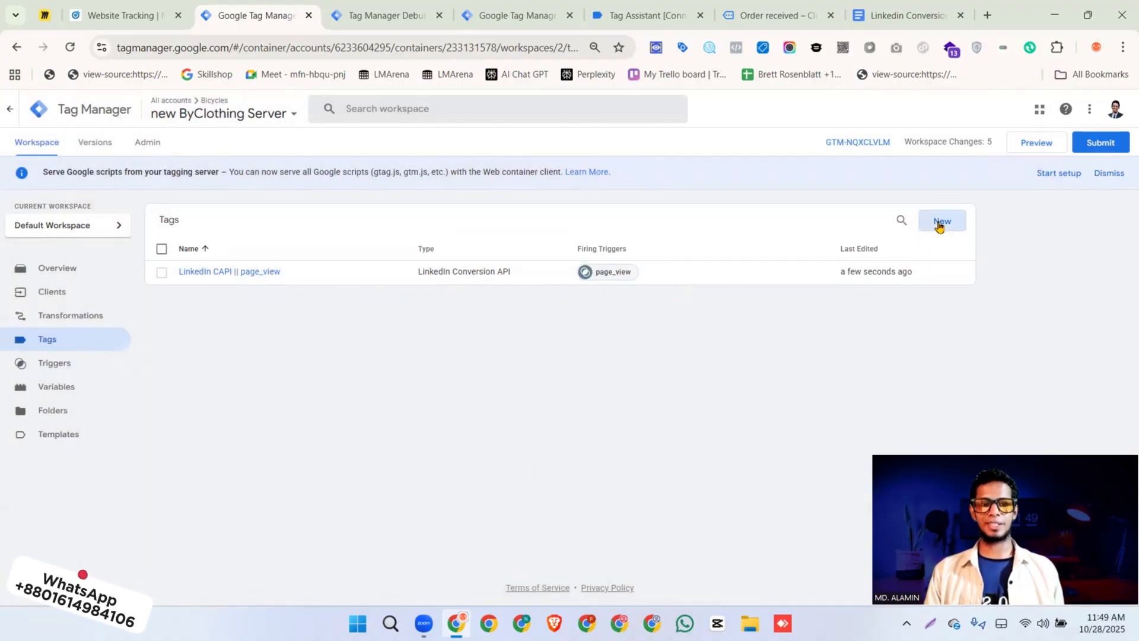
Create another LinkedIn Conversion API tag with the event type Conversion and go to its access token field
click(941, 224)
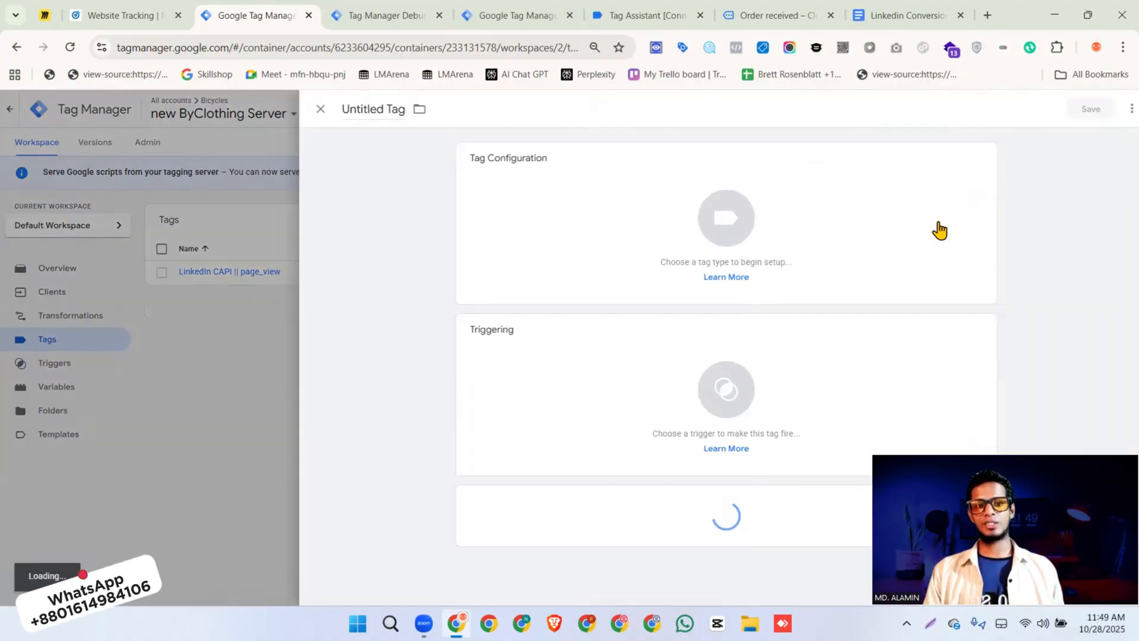
click(836, 219)
click(815, 381)
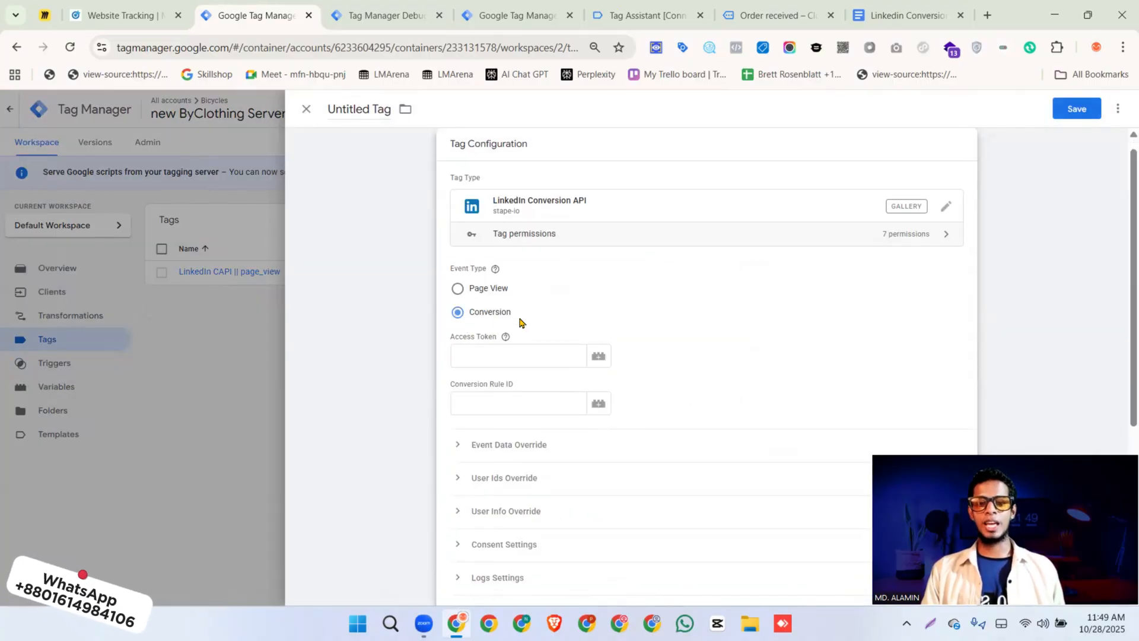
scroll(520, 322, down, 3)
click(468, 206)
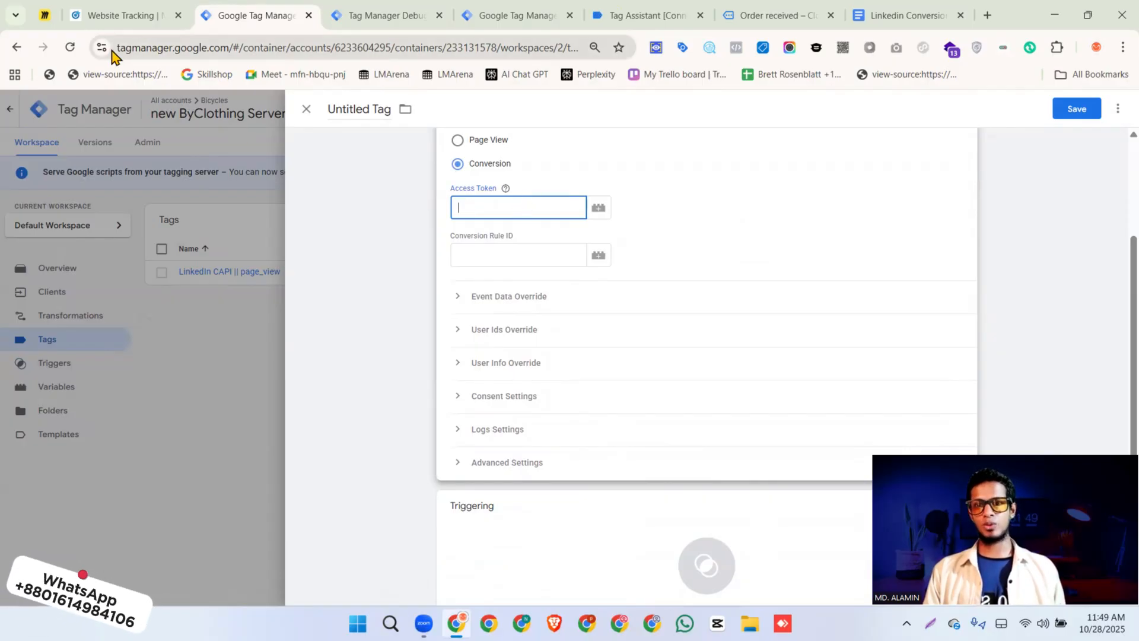
Switch to the conversion tracking page in LinkedIn Campaign Manager
click(111, 18)
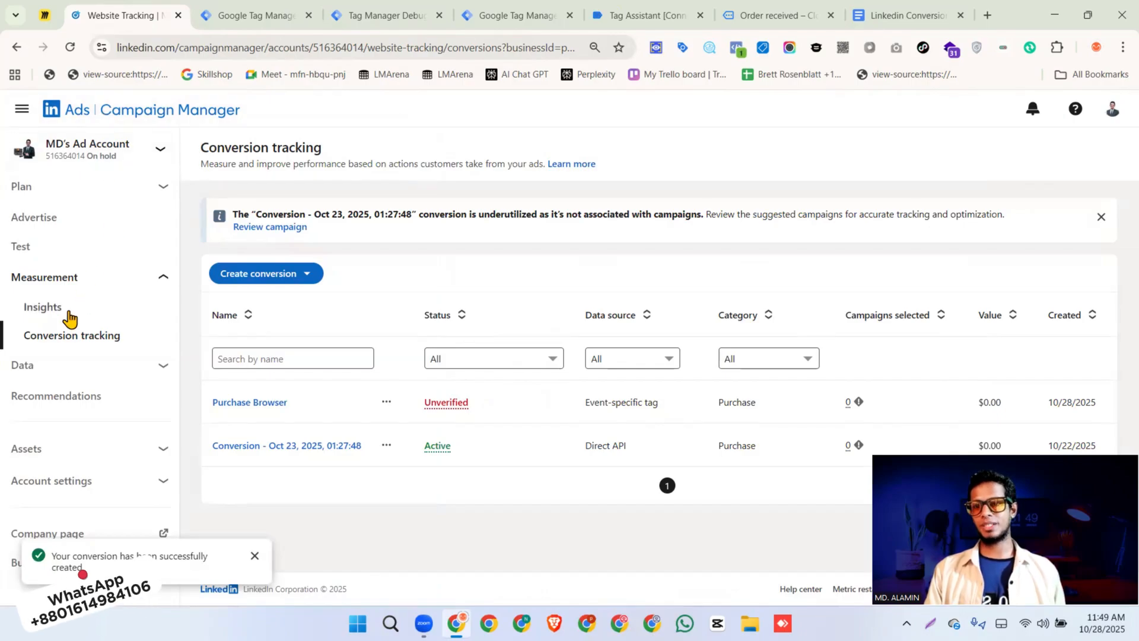
click(95, 281)
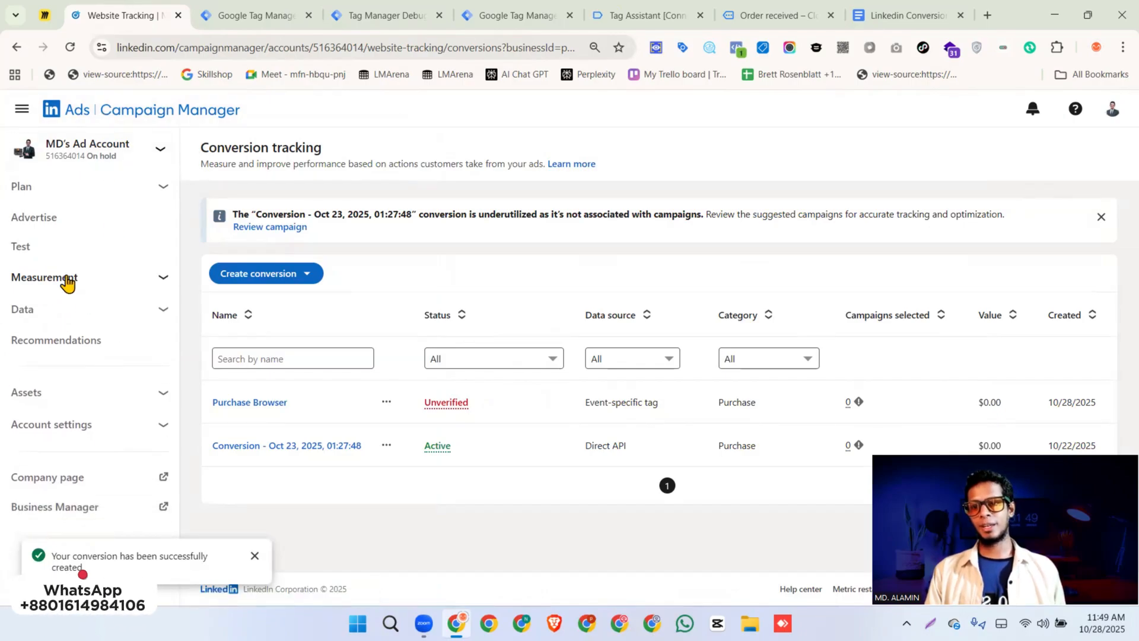
click(69, 283)
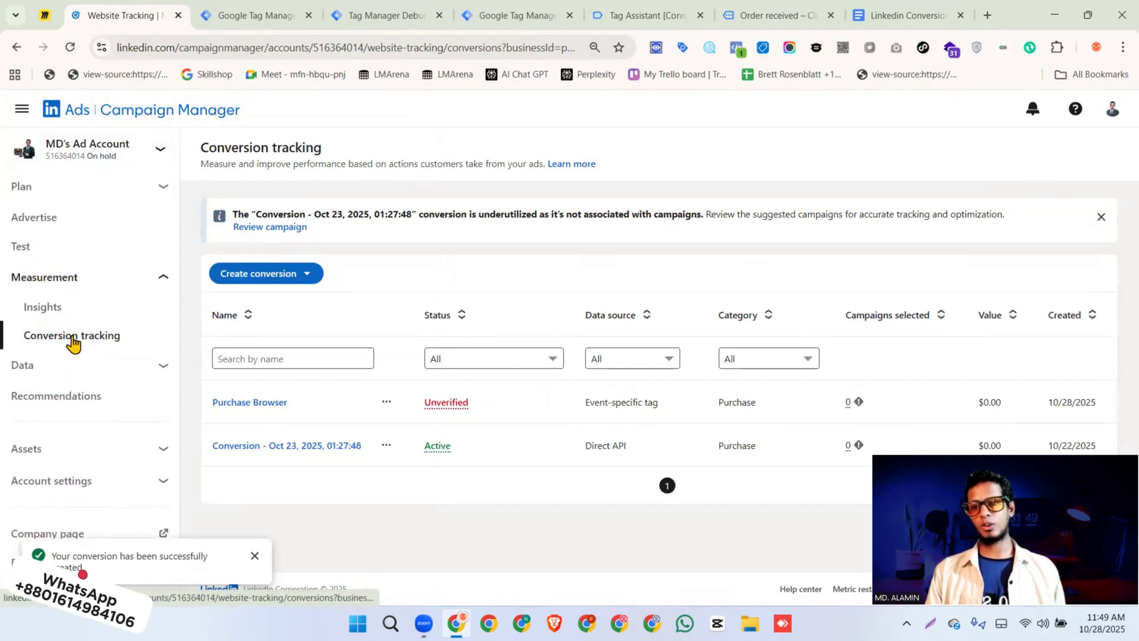
click(275, 278)
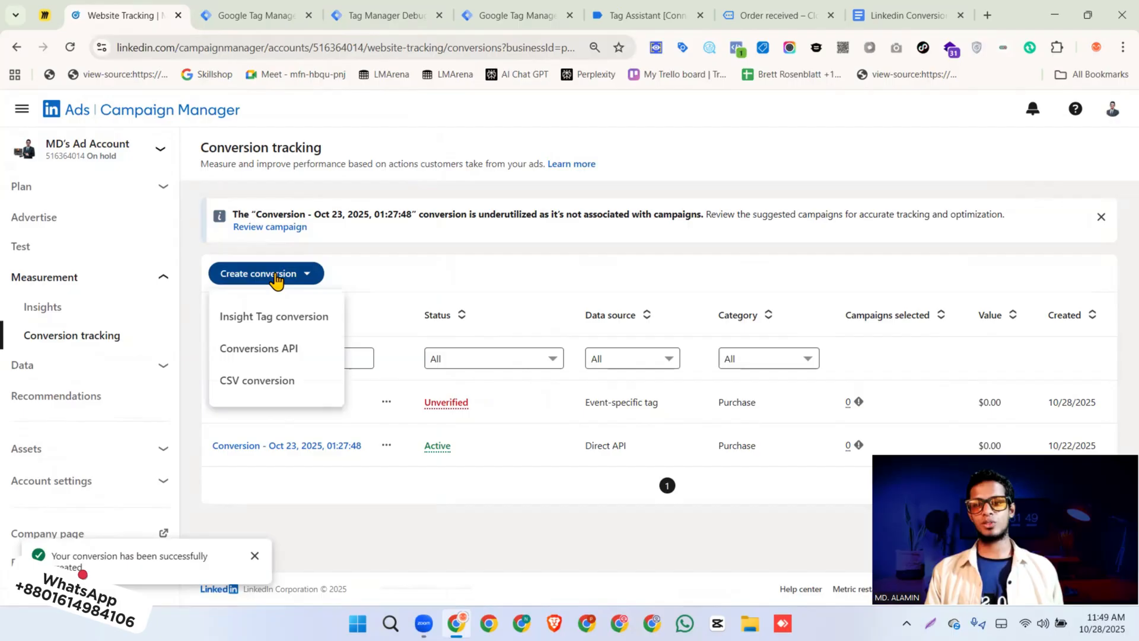
click(272, 318)
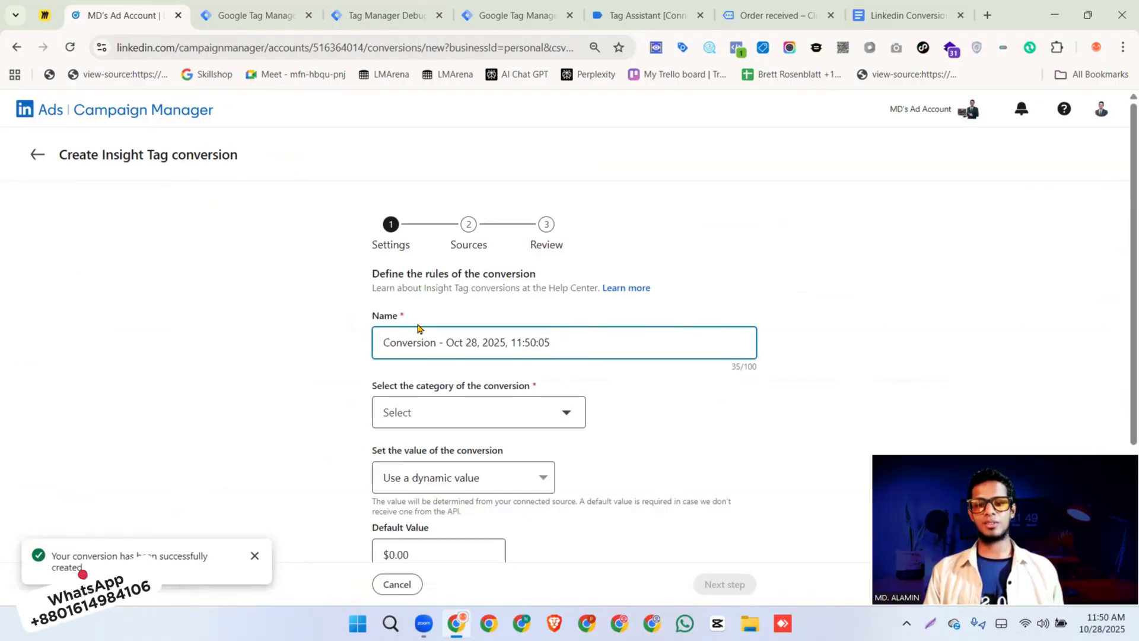
click(35, 156)
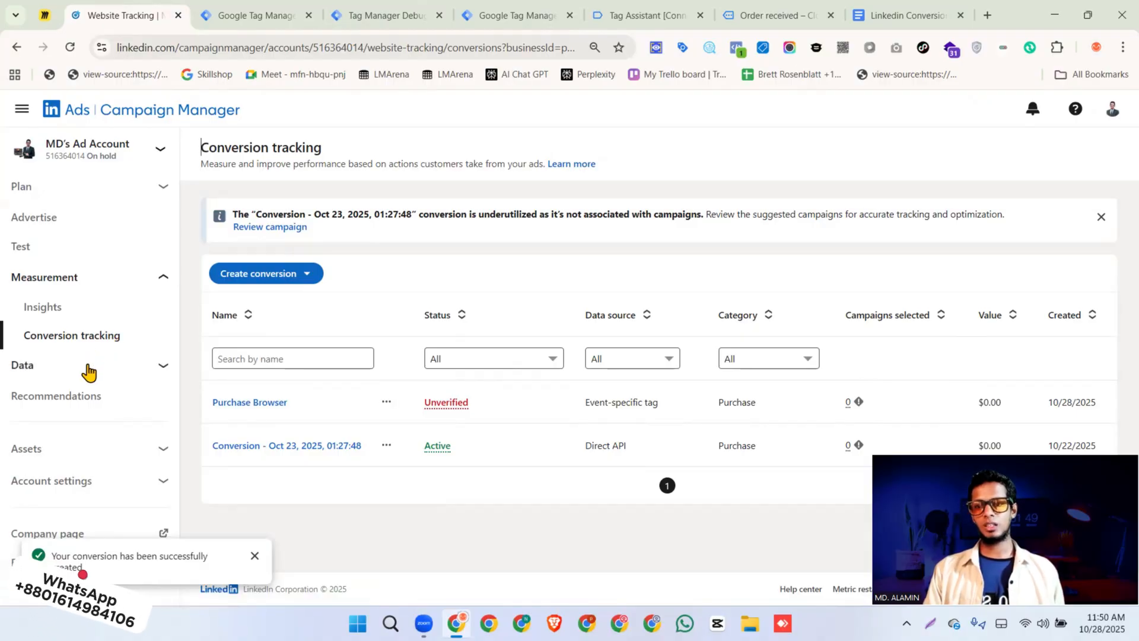
Open the Google Tag Manager source in Signals manager and start generating a token
click(89, 364)
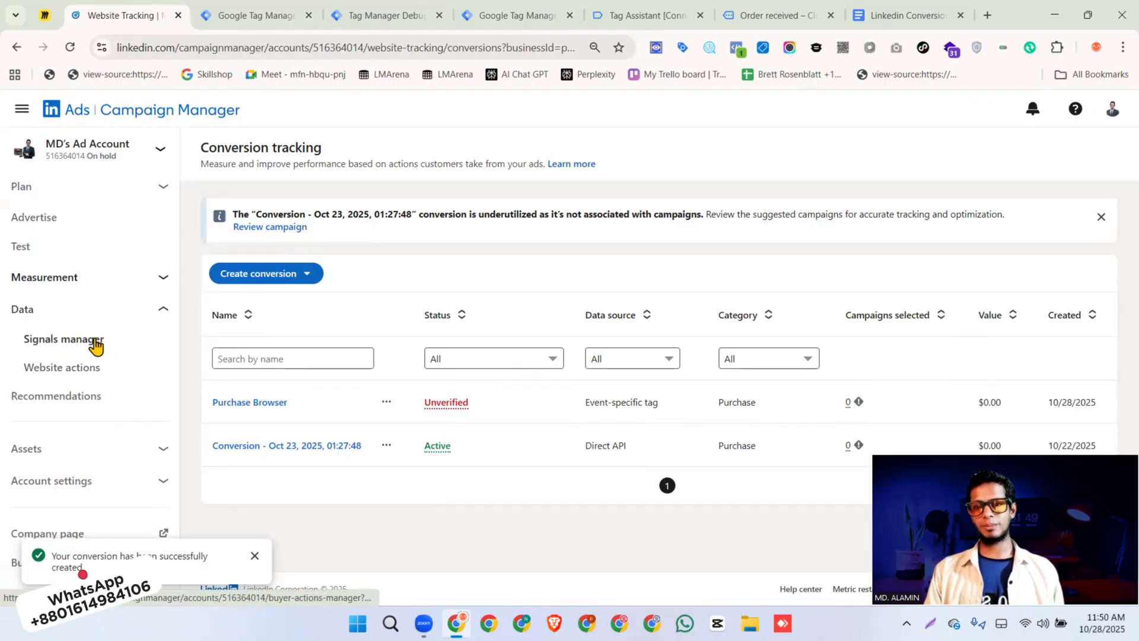
click(90, 343)
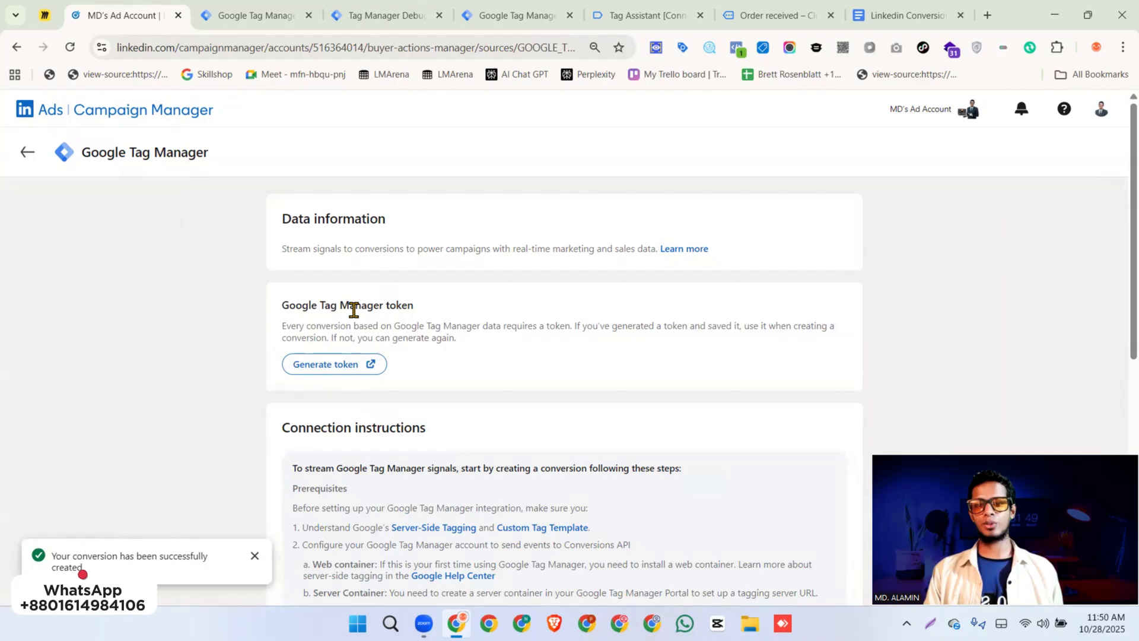
click(327, 372)
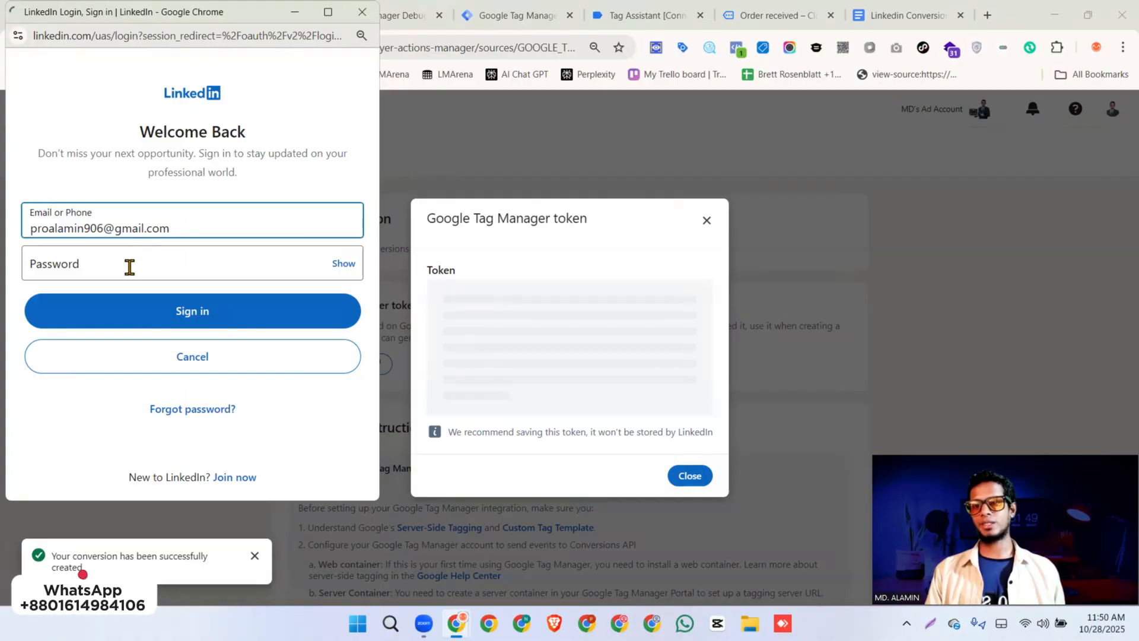
Sign in with the LinkedIn account password to authorise the token generation
click(130, 267)
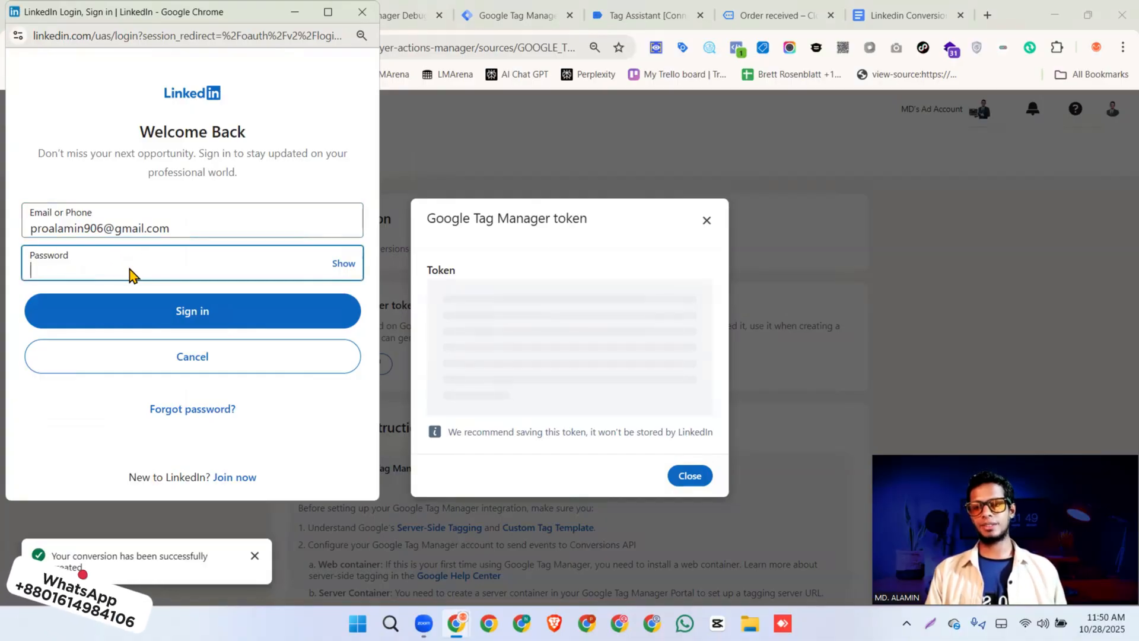
text(••••••••••)
click(198, 305)
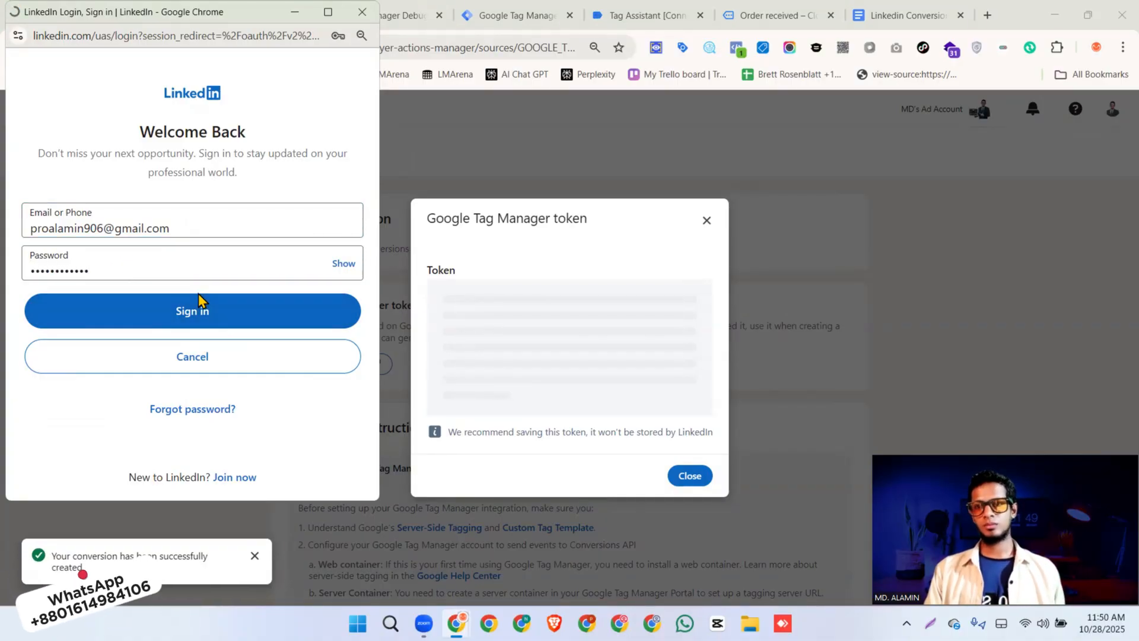
click(196, 394)
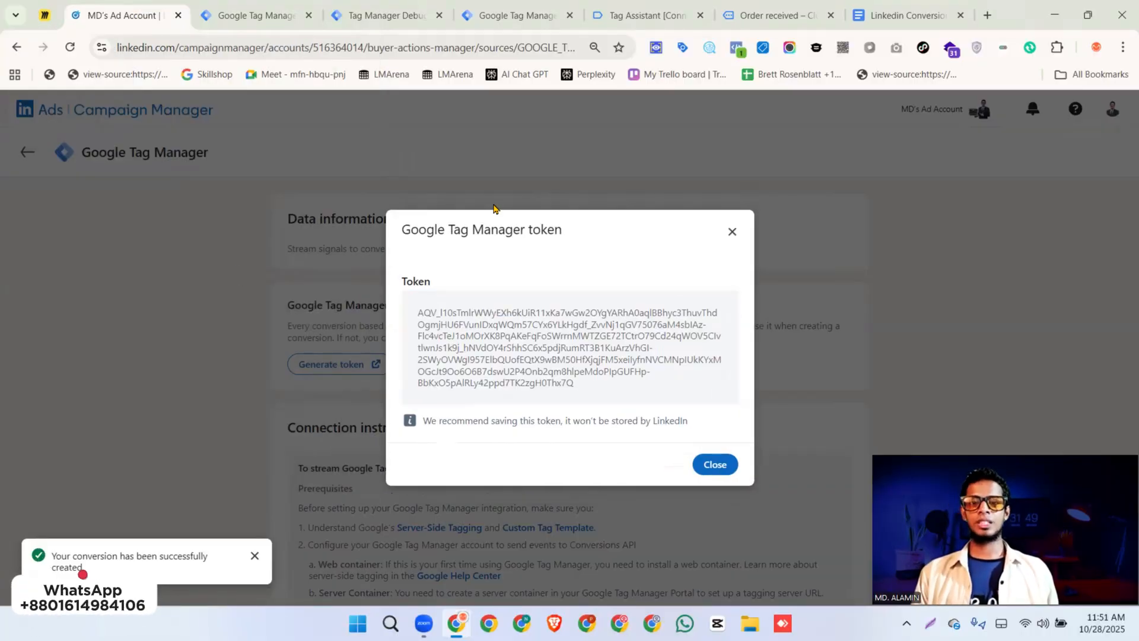
Copy the generated token and paste it into the Access Token field of the GTM conversion tag
mouse_move(529, 350)
click(568, 355)
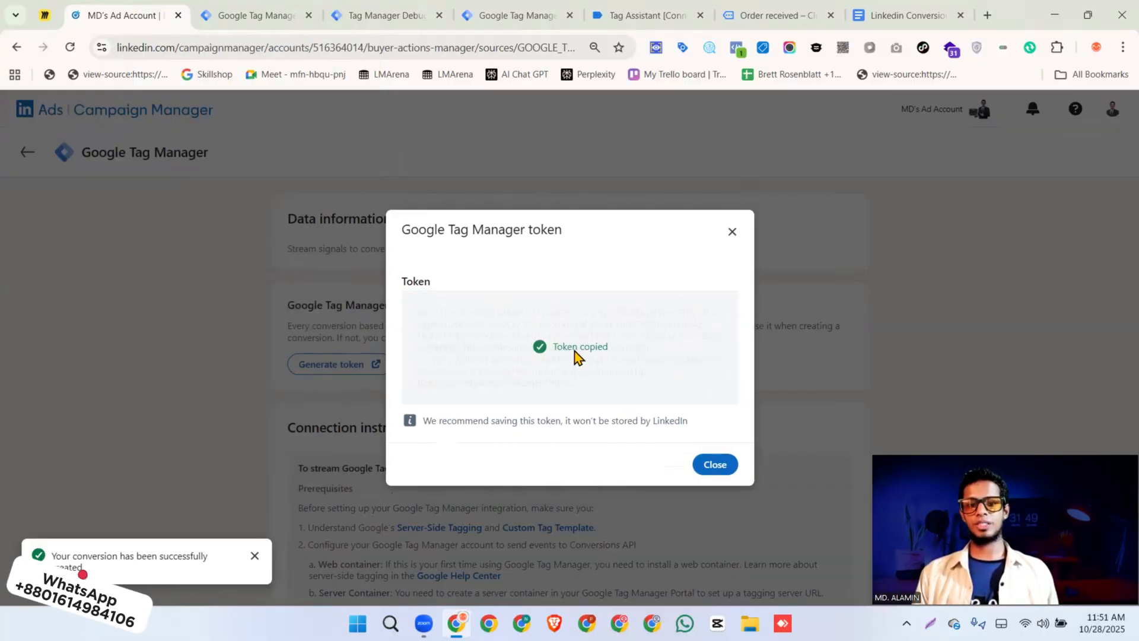
click(301, 21)
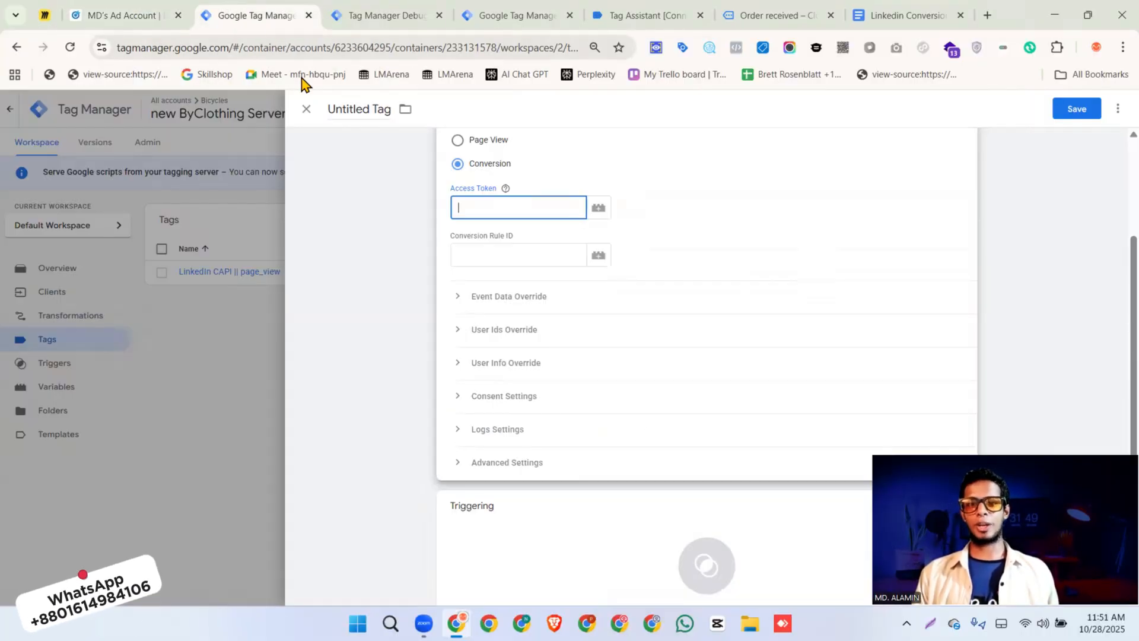
key(ctrl+v)
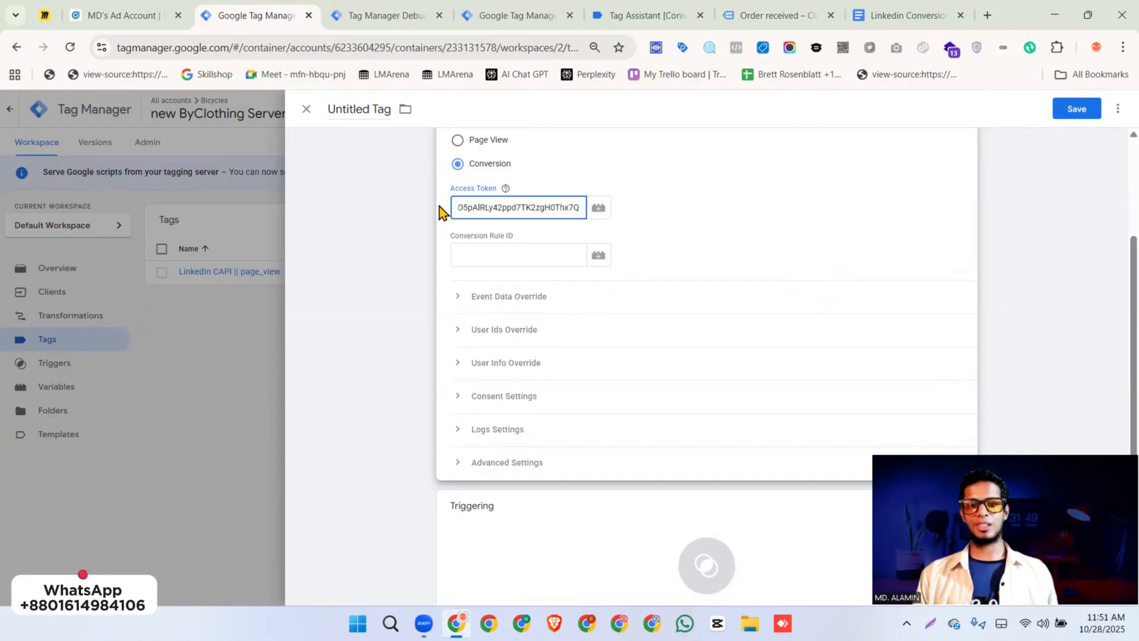
click(653, 211)
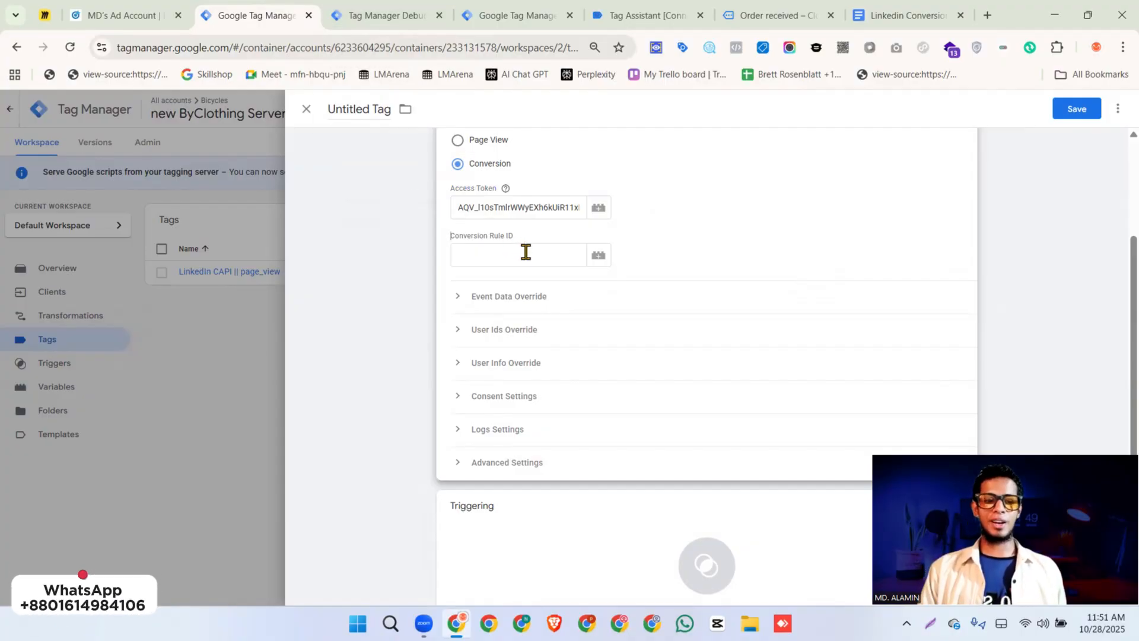
Switch to LinkedIn Campaign Manager, close the token dialog and return to the Conversion tracking page
click(145, 19)
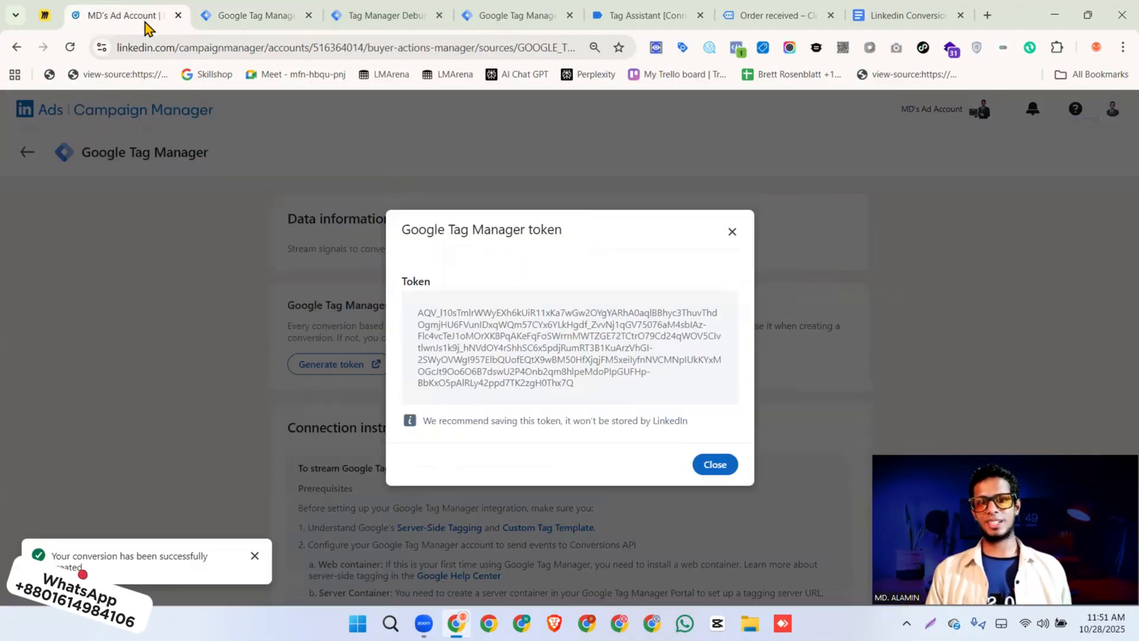
click(732, 230)
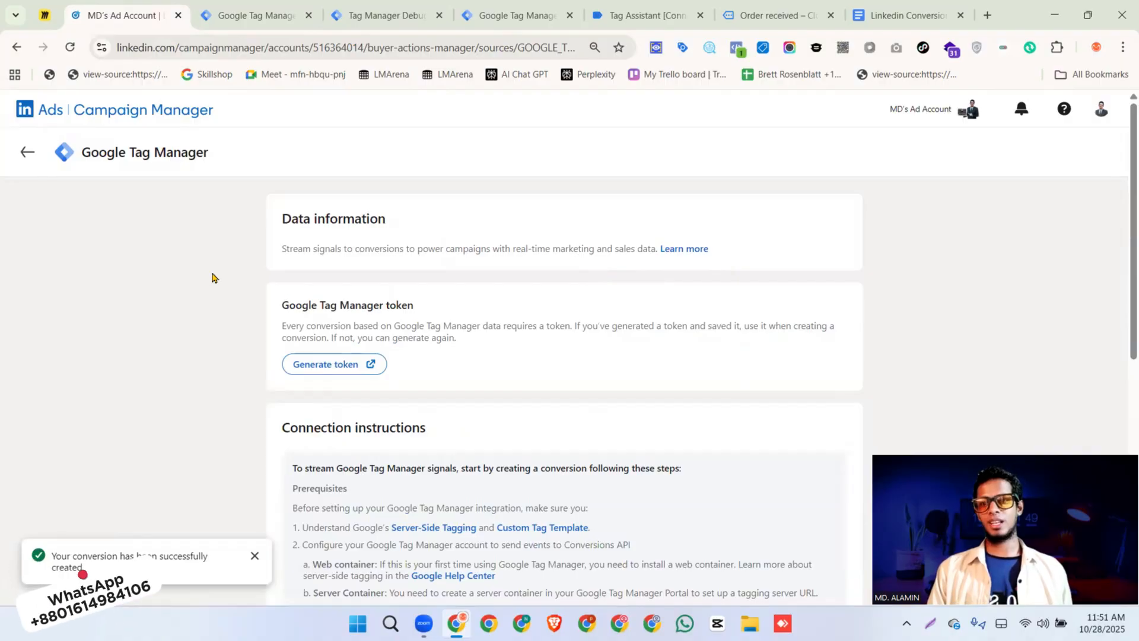
click(27, 152)
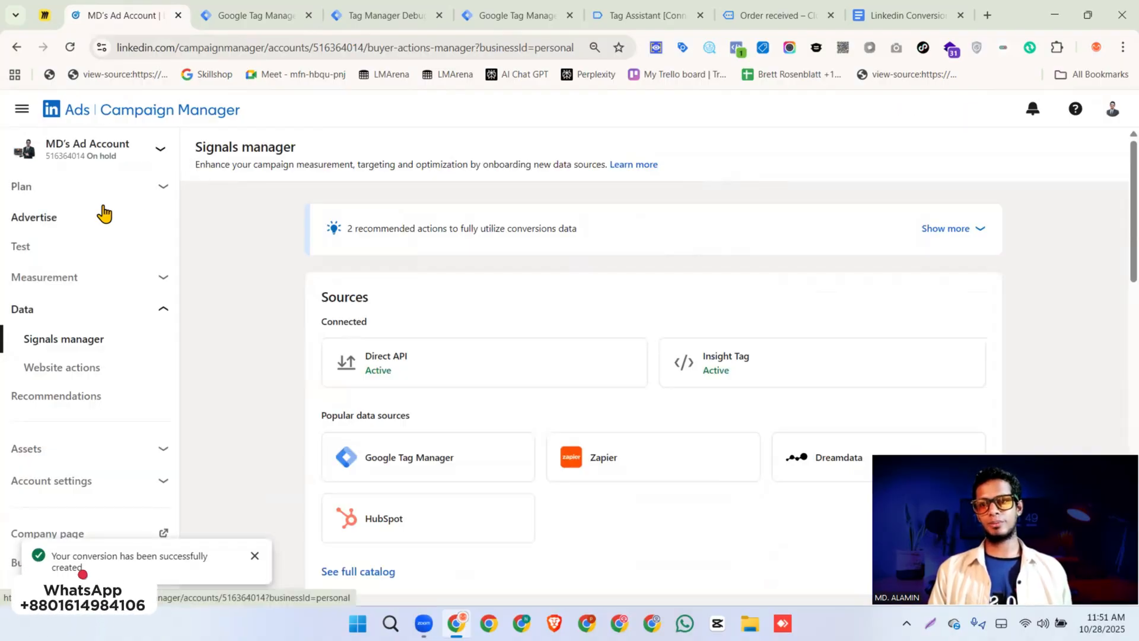
click(106, 276)
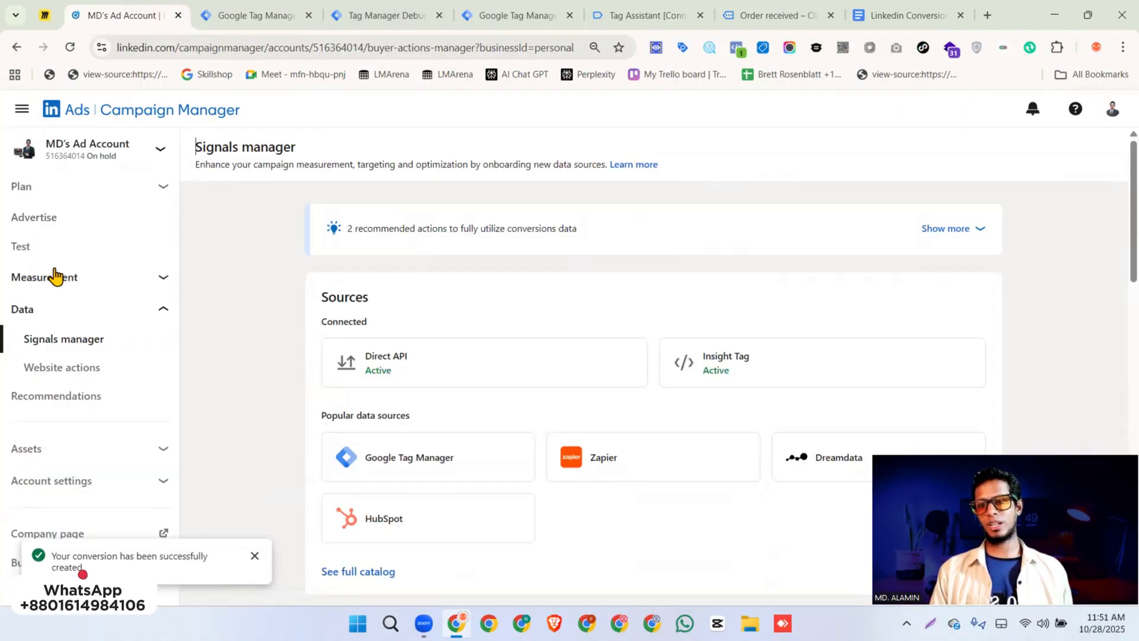
click(65, 337)
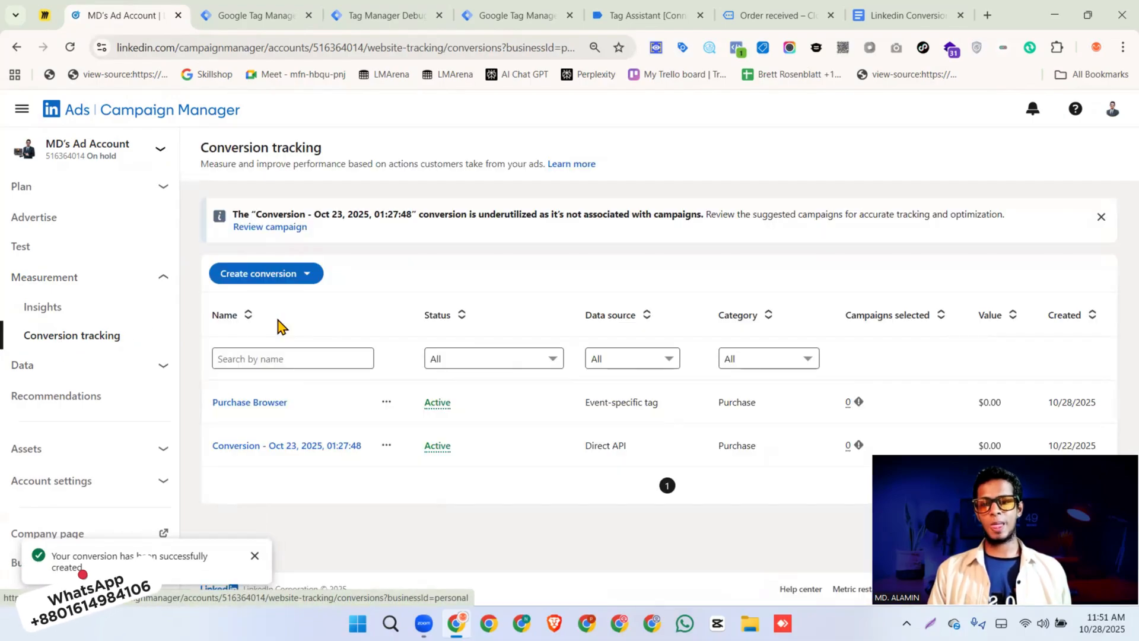
Start a Conversions API conversion named "Purchase Server" with the category Purchase and proceed to its data source
click(284, 283)
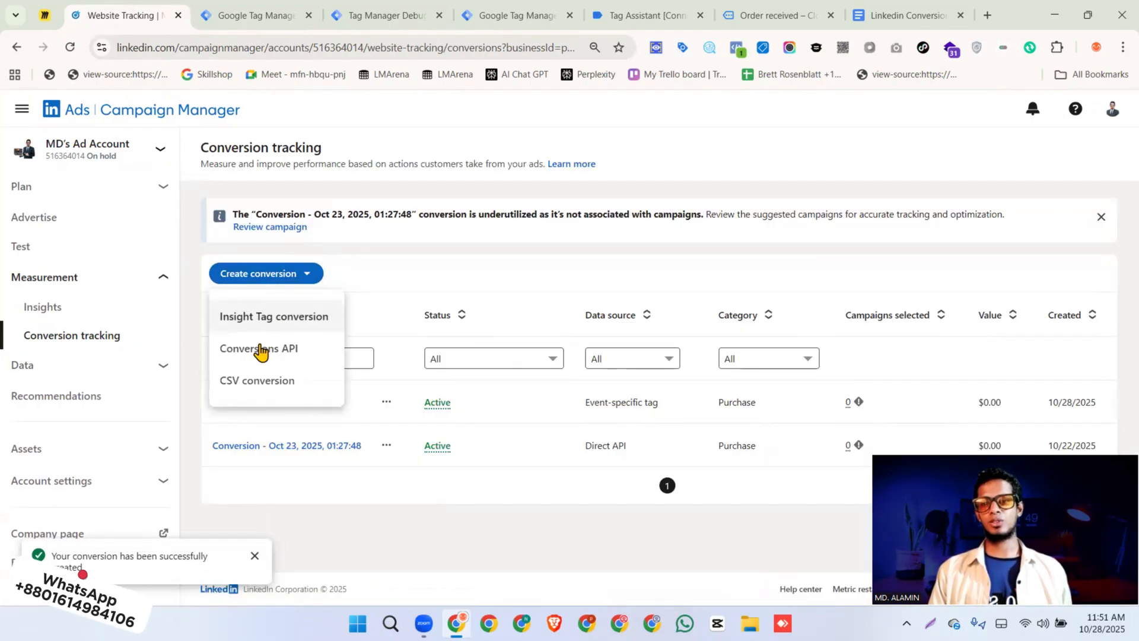
click(257, 355)
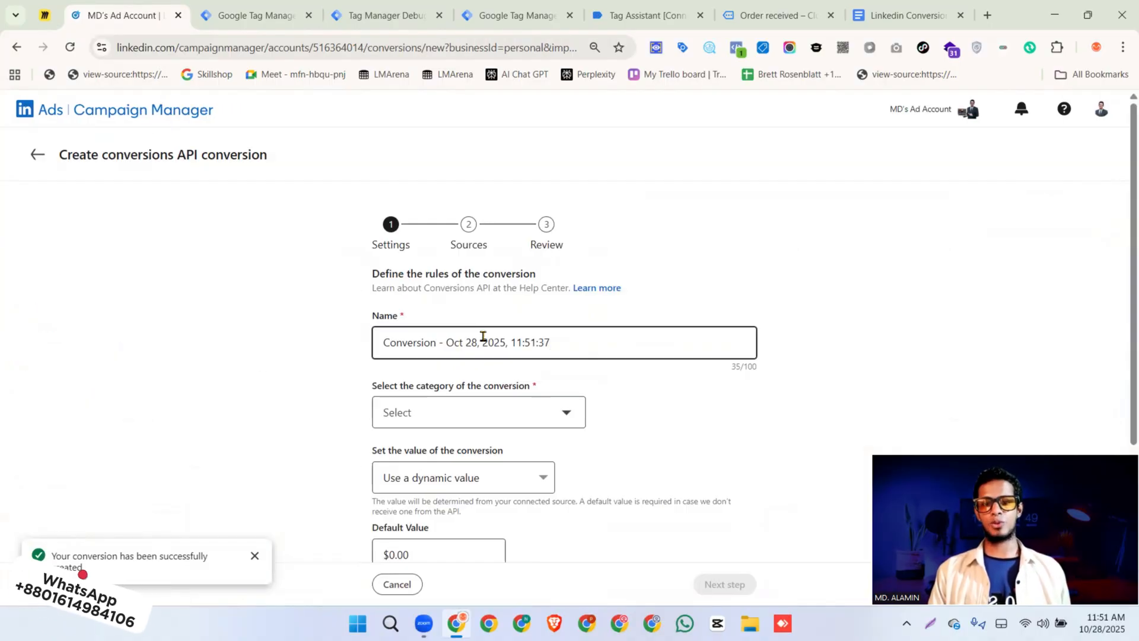
triple_click(483, 336)
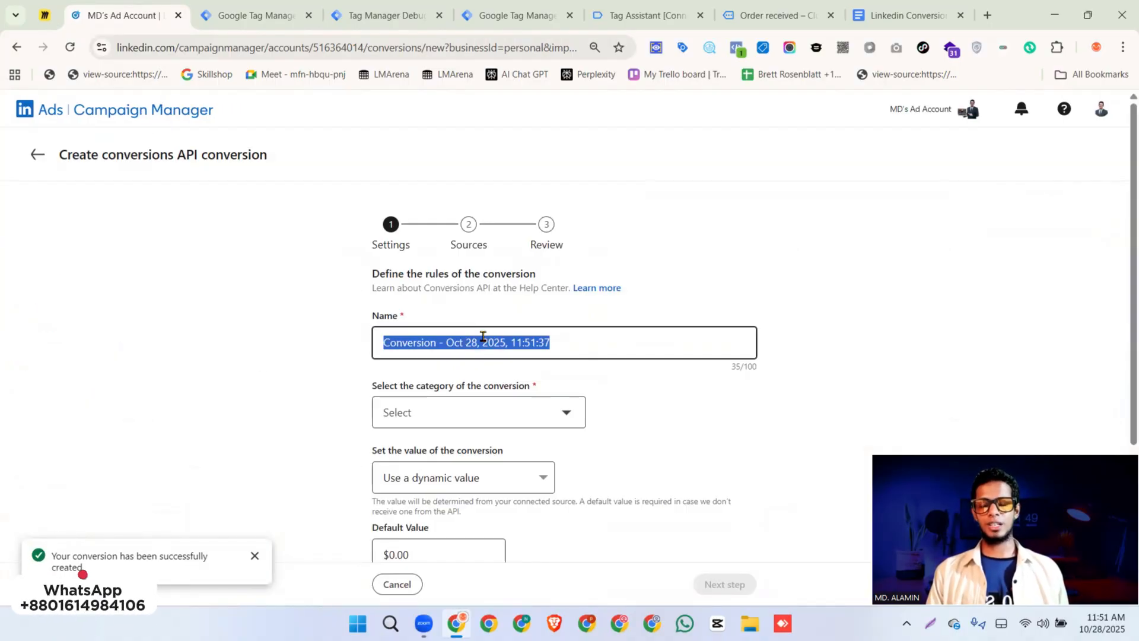
text(Purchase Server)
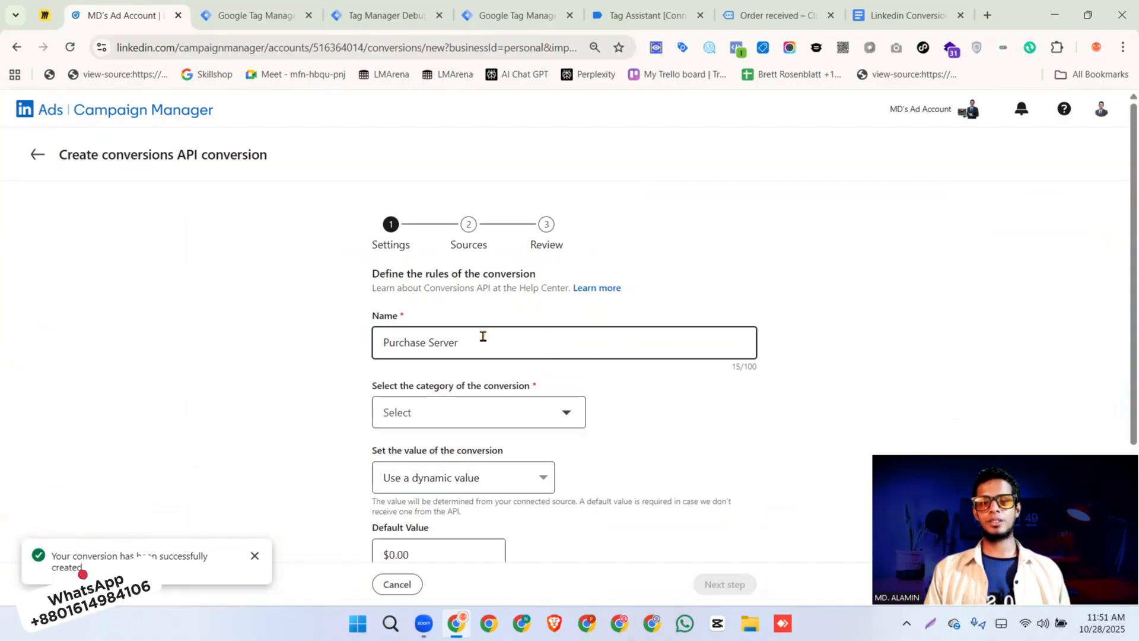
click(461, 418)
scroll(471, 332, down, 5)
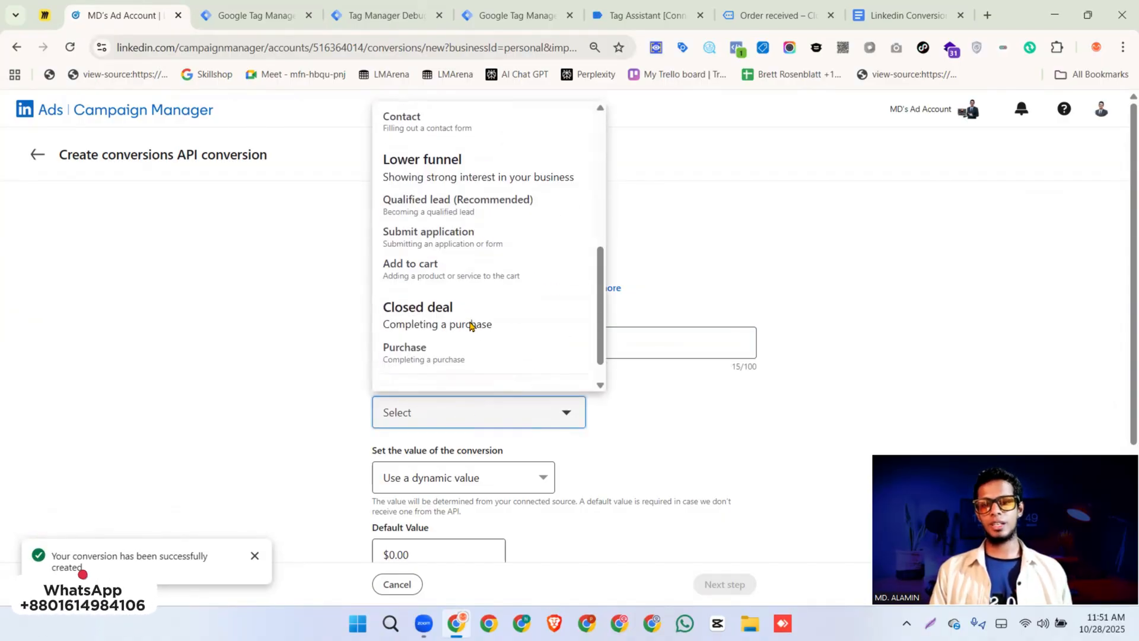
click(469, 324)
scroll(468, 319, down, 4)
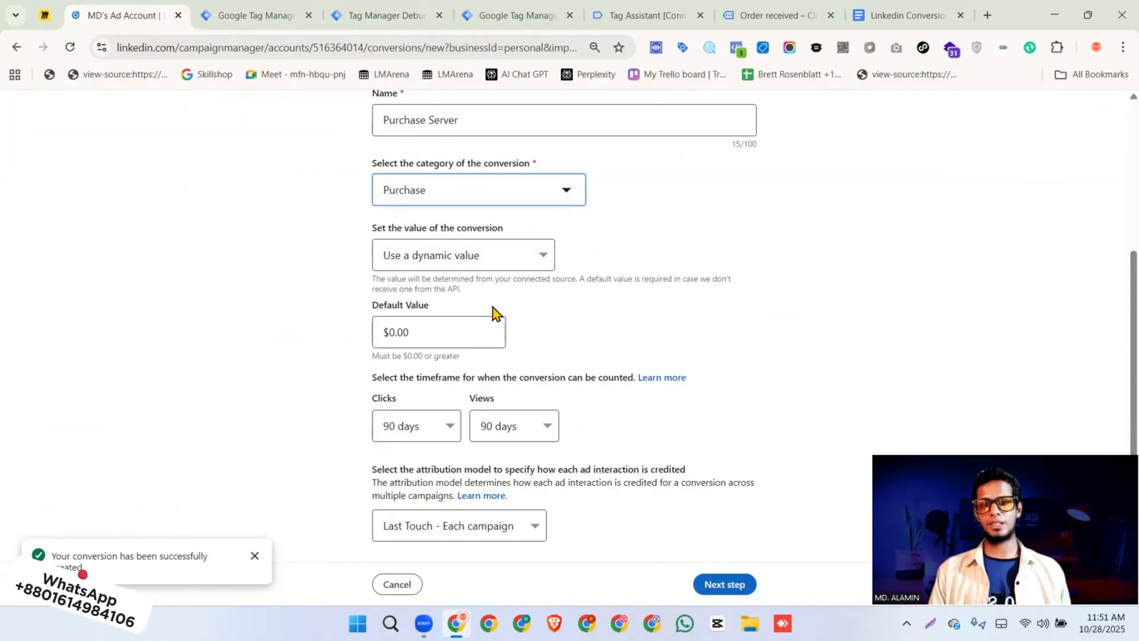
click(723, 583)
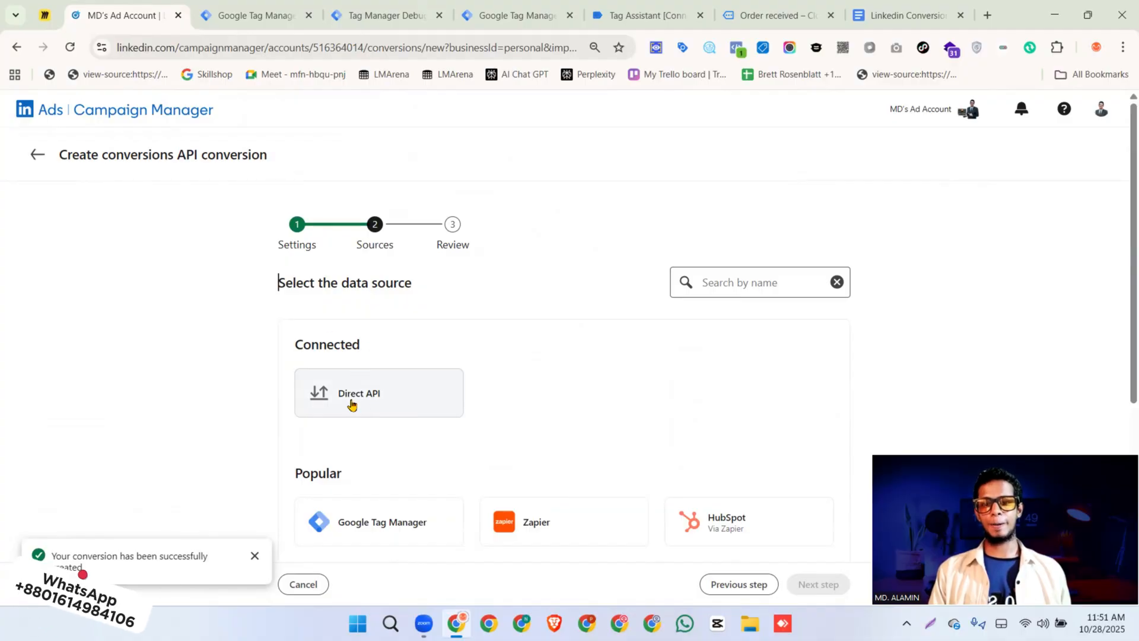
Select Direct API as the conversion's data source and create the conversion
scroll(361, 466, down, 2)
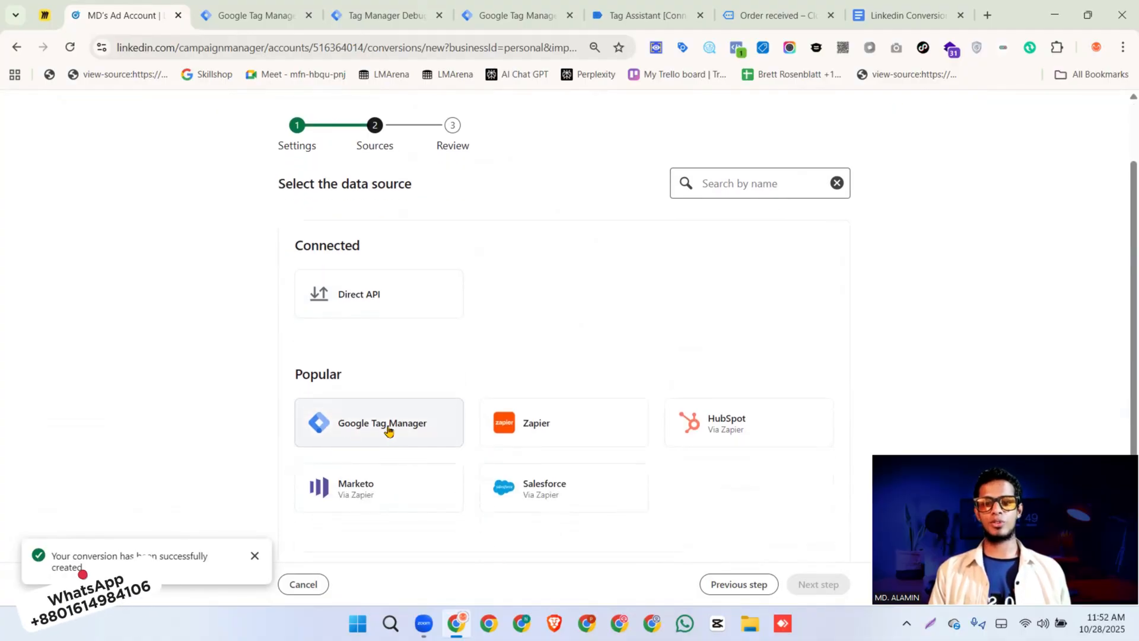
click(367, 298)
click(817, 578)
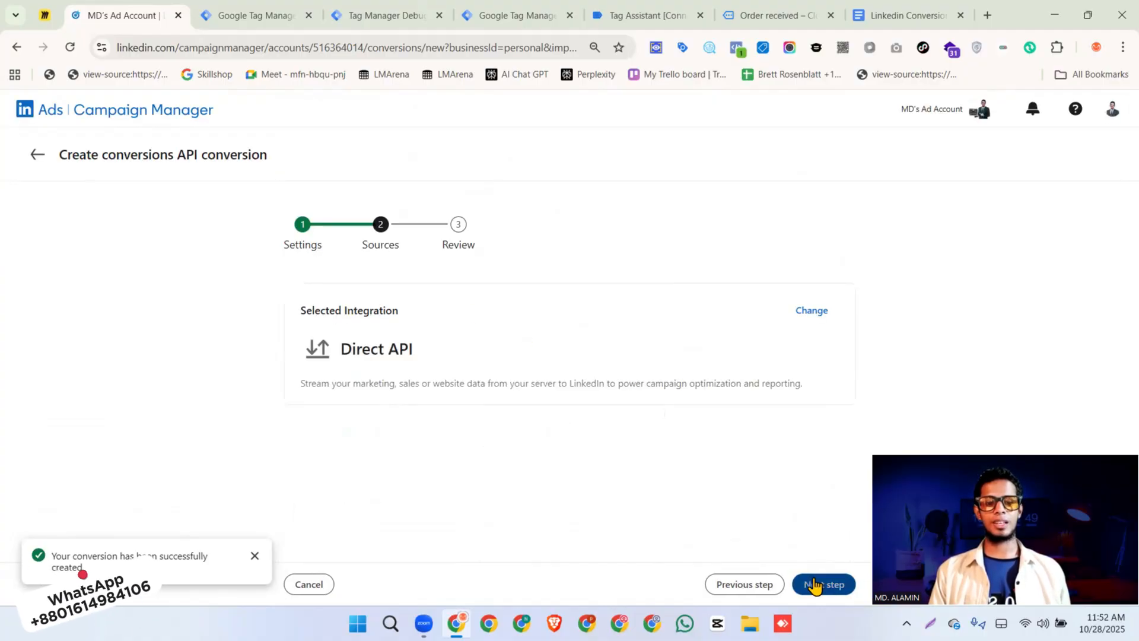
scroll(674, 369, down, 3)
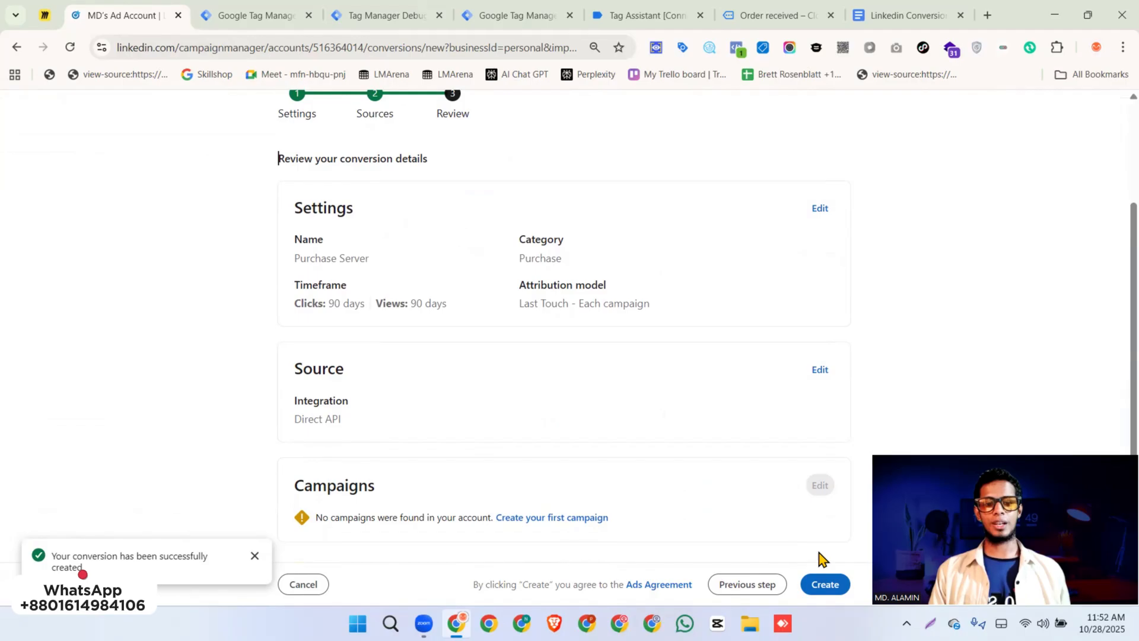
click(825, 585)
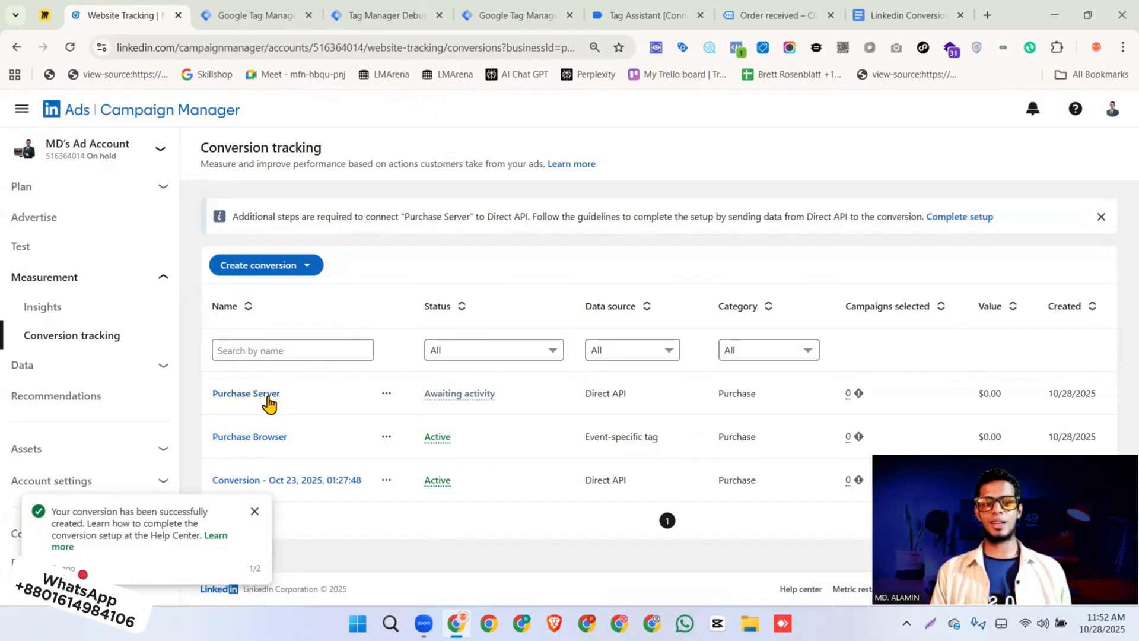
Open the Purchase Server conversion and copy its conversion ID from the page address
click(252, 398)
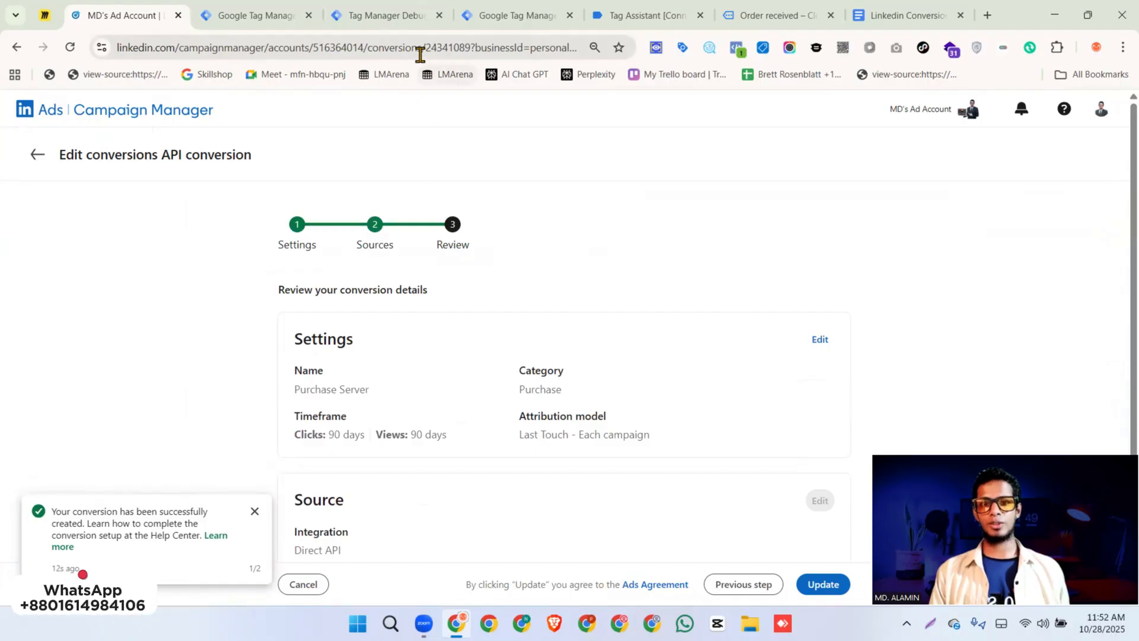
click(404, 47)
click(412, 47)
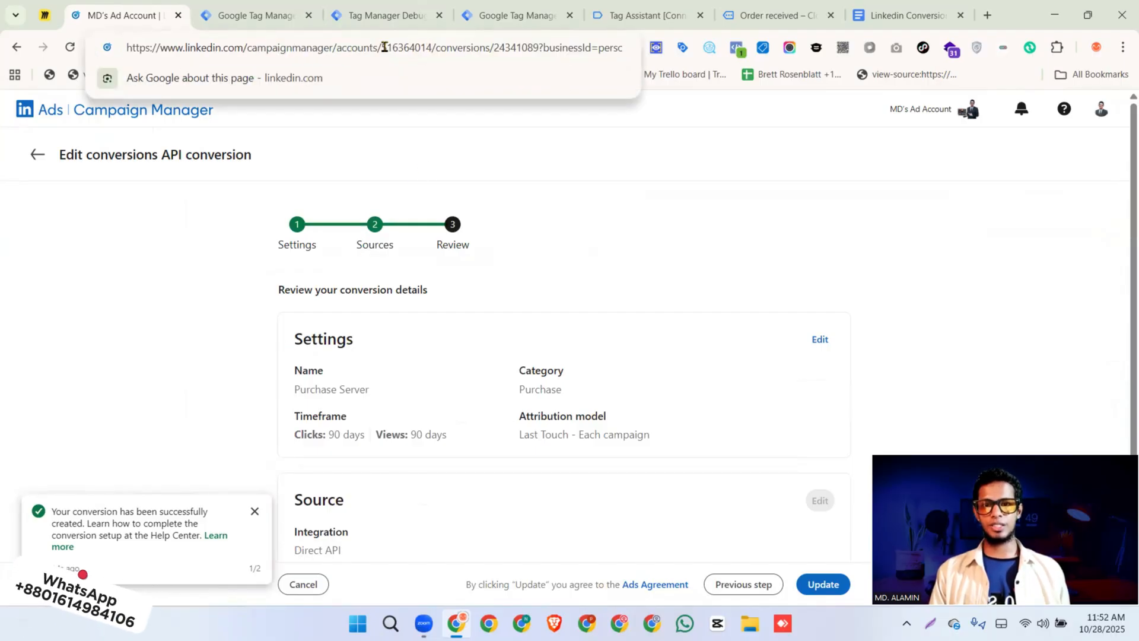
double_click(469, 49)
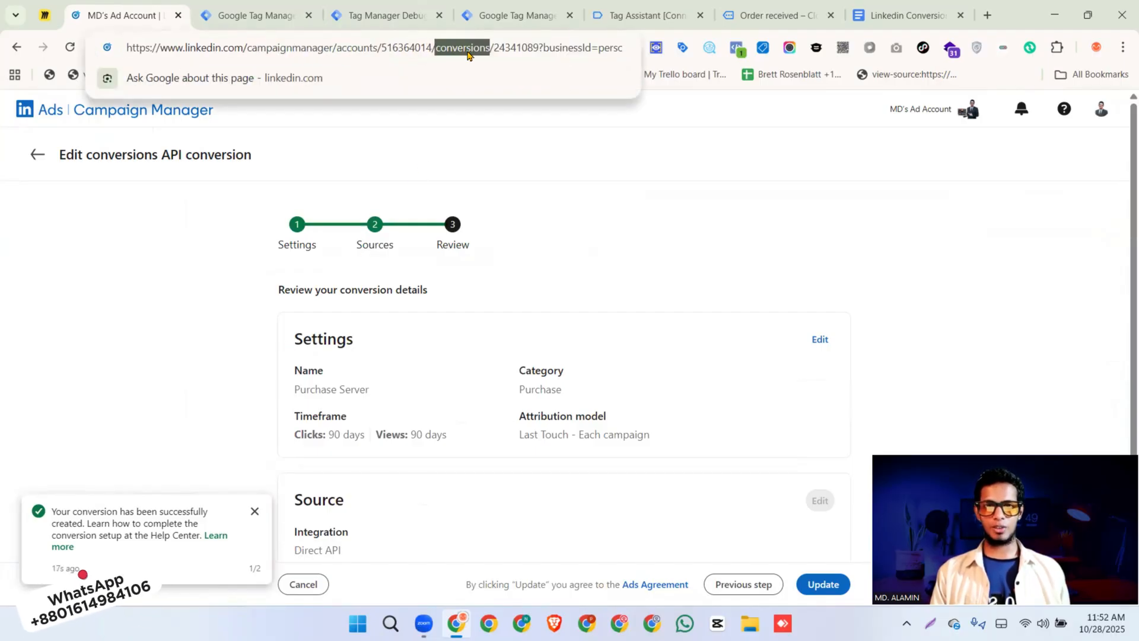
double_click(509, 50)
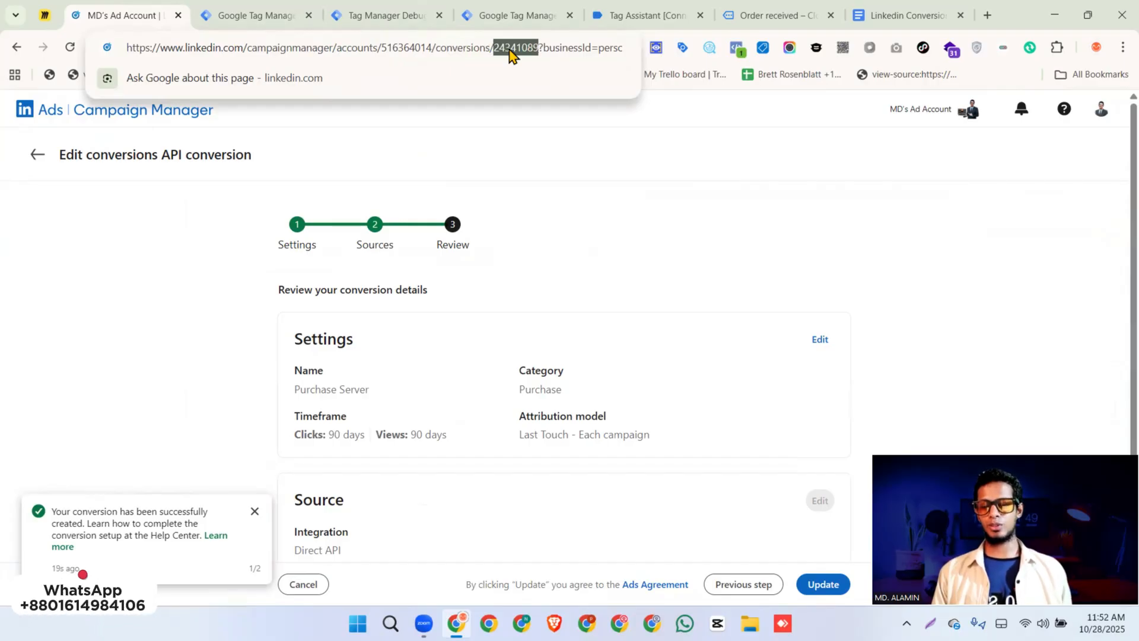
right_click(509, 54)
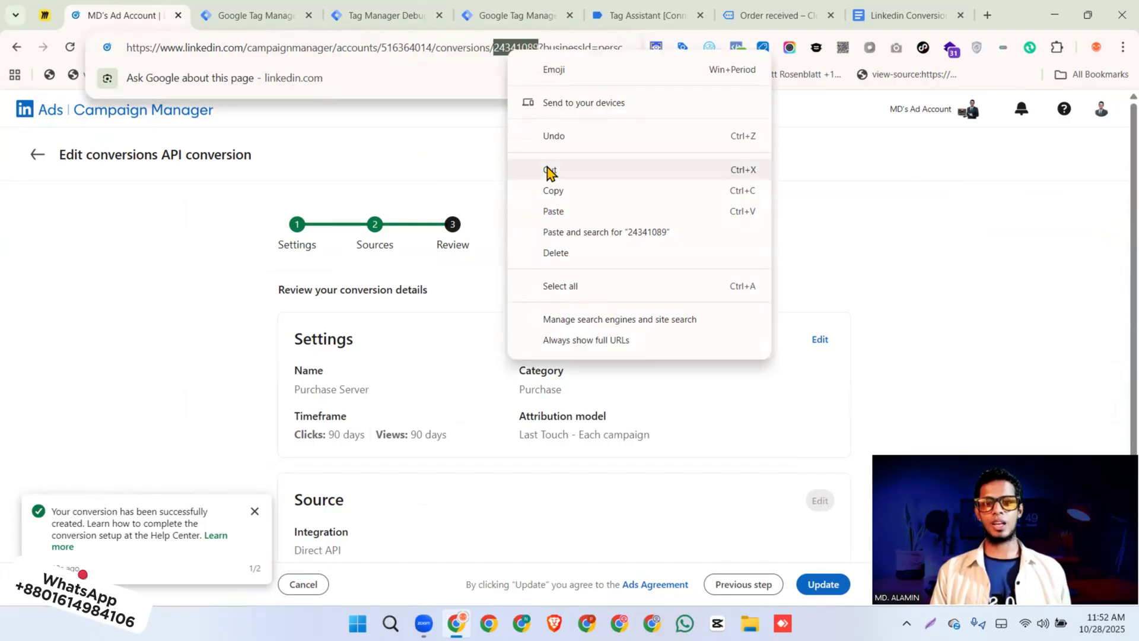
click(518, 188)
Set the Conversion Rule ID of the GTM conversion tag to 24341089
click(270, 18)
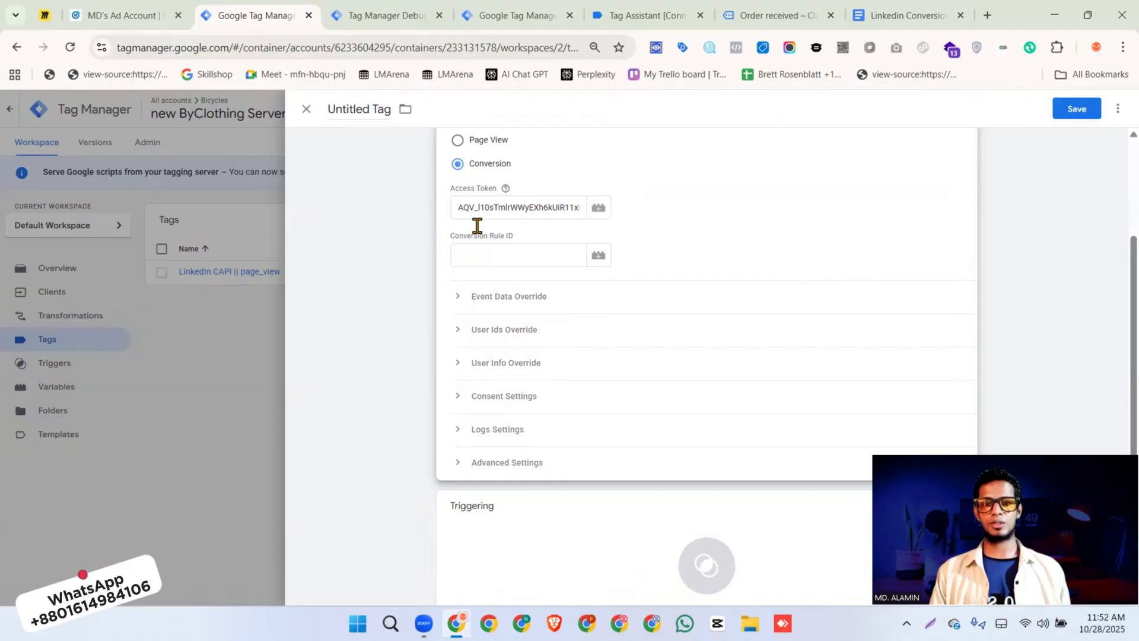
click(506, 254)
key(ctrl+v)
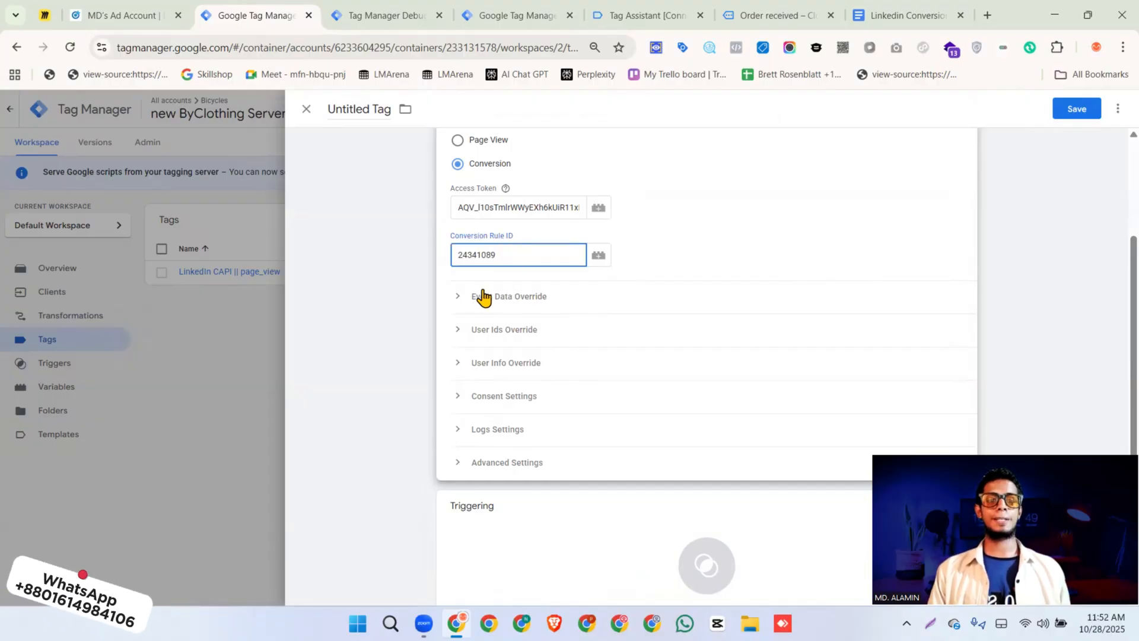
Review the Purchase parameter table in the LinkedIn Conversion API setup document
click(880, 23)
scroll(502, 297, down, 5)
scroll(465, 349, up, 8)
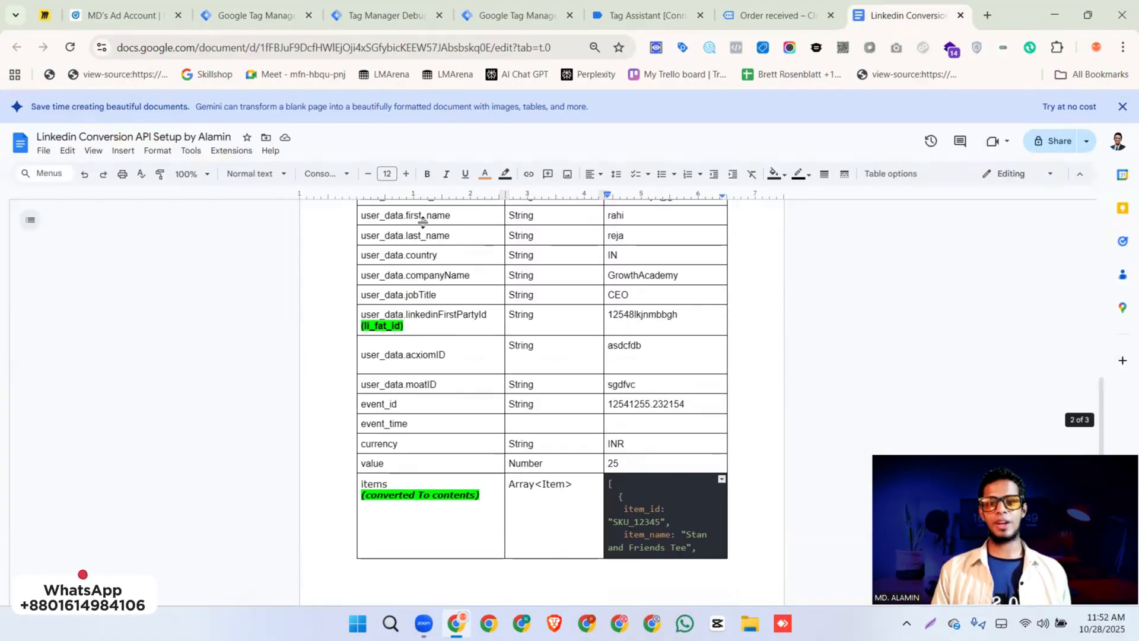
Examine the property options in the conversion tag's Event Data Override using a blank property, and remove that property
click(256, 16)
click(504, 305)
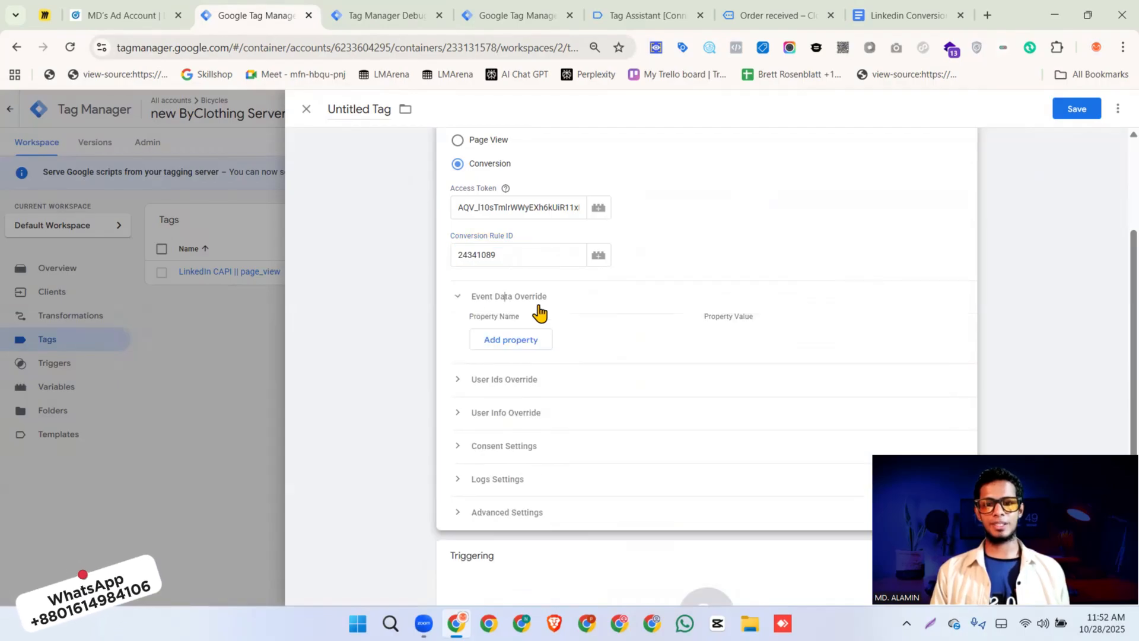
click(508, 339)
click(547, 345)
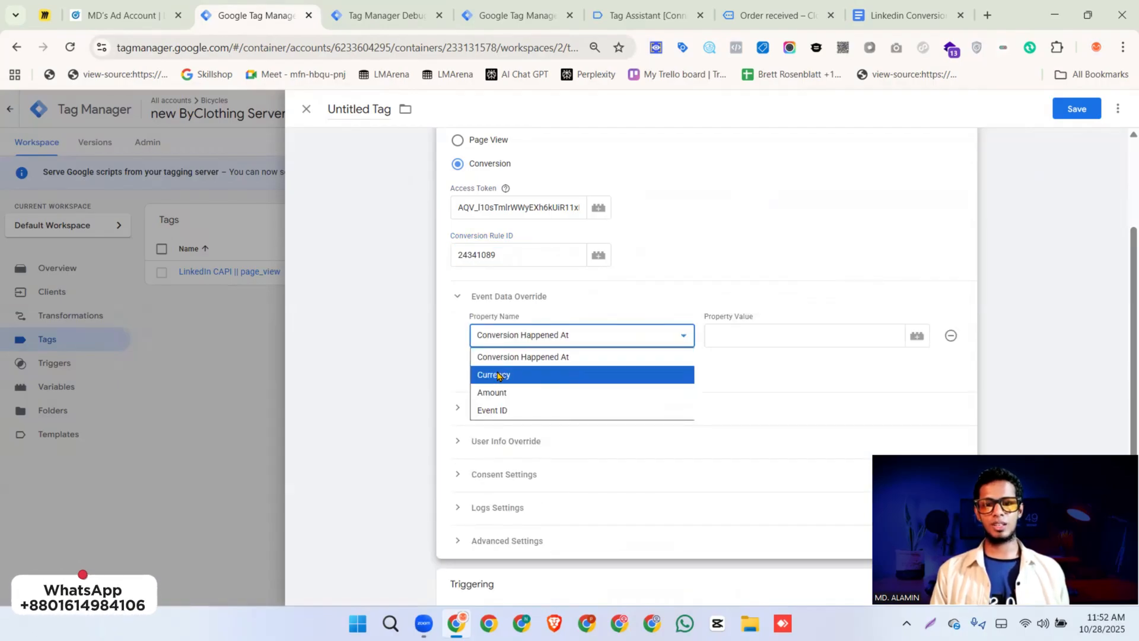
click(463, 301)
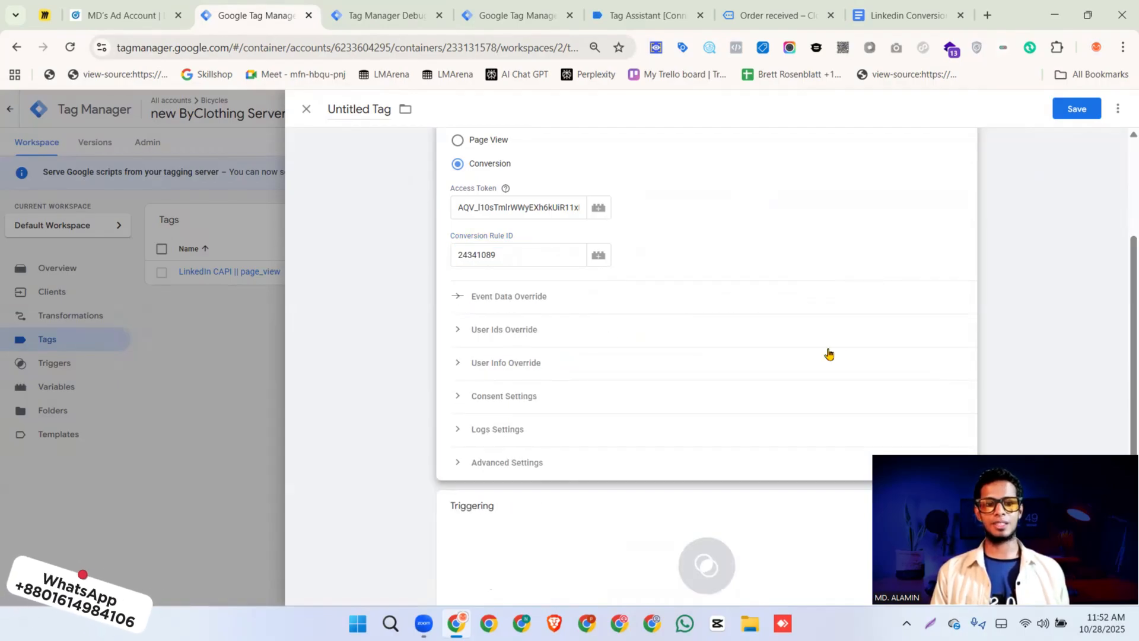
click(532, 303)
click(952, 336)
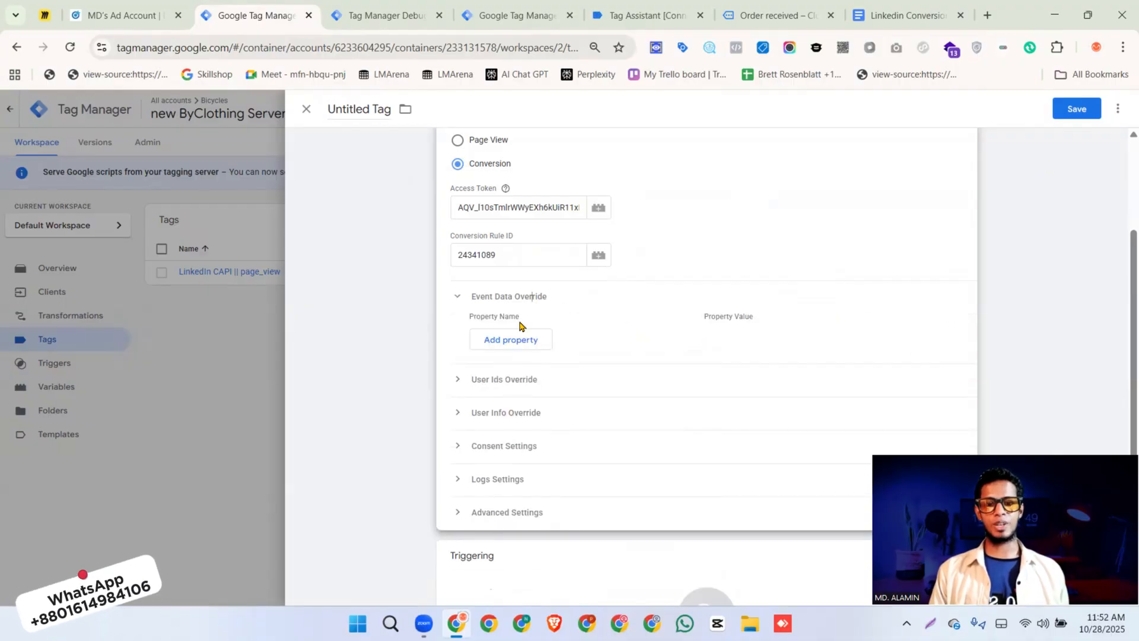
Add blank properties under User Ids Override and User Info Override and examine the available User Info property names
click(501, 381)
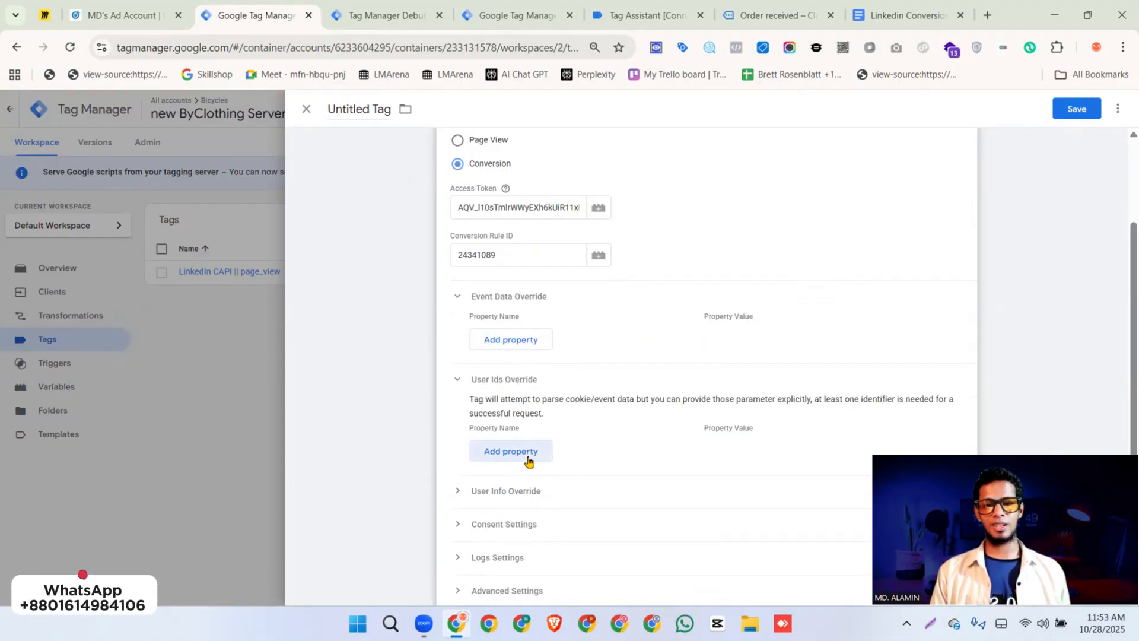
click(531, 452)
scroll(522, 464, down, 2)
click(516, 373)
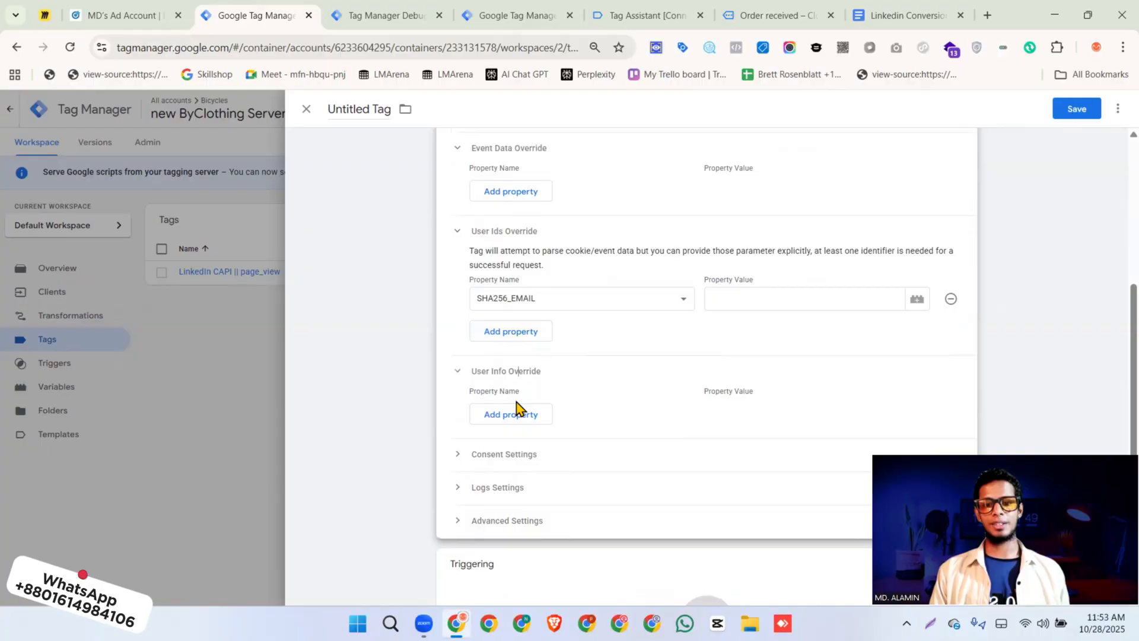
click(529, 415)
click(540, 415)
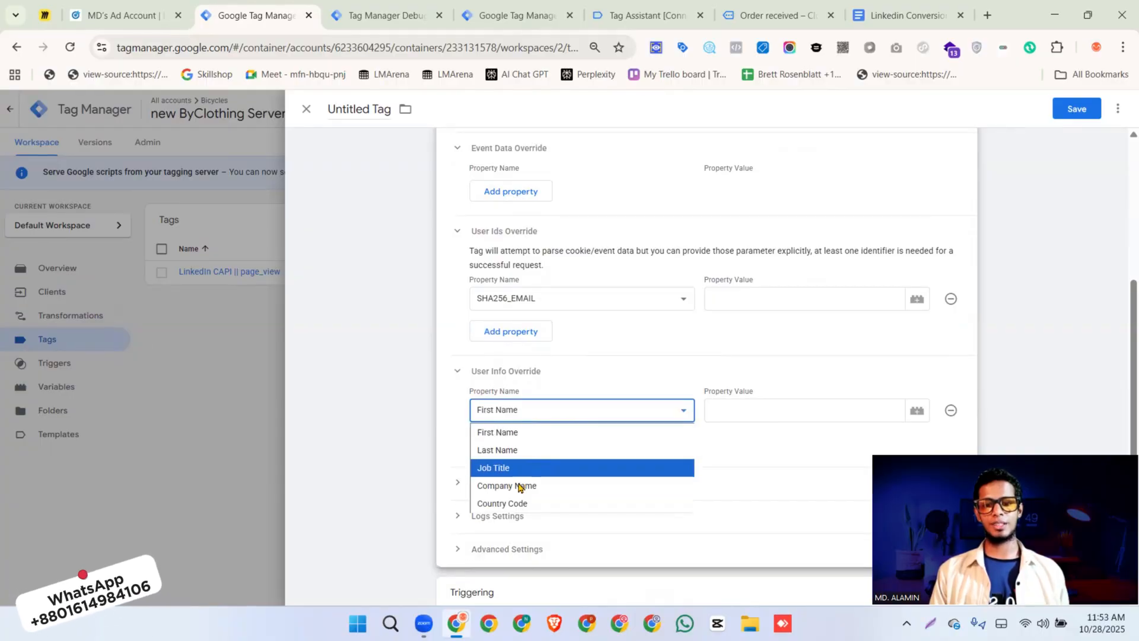
click(528, 407)
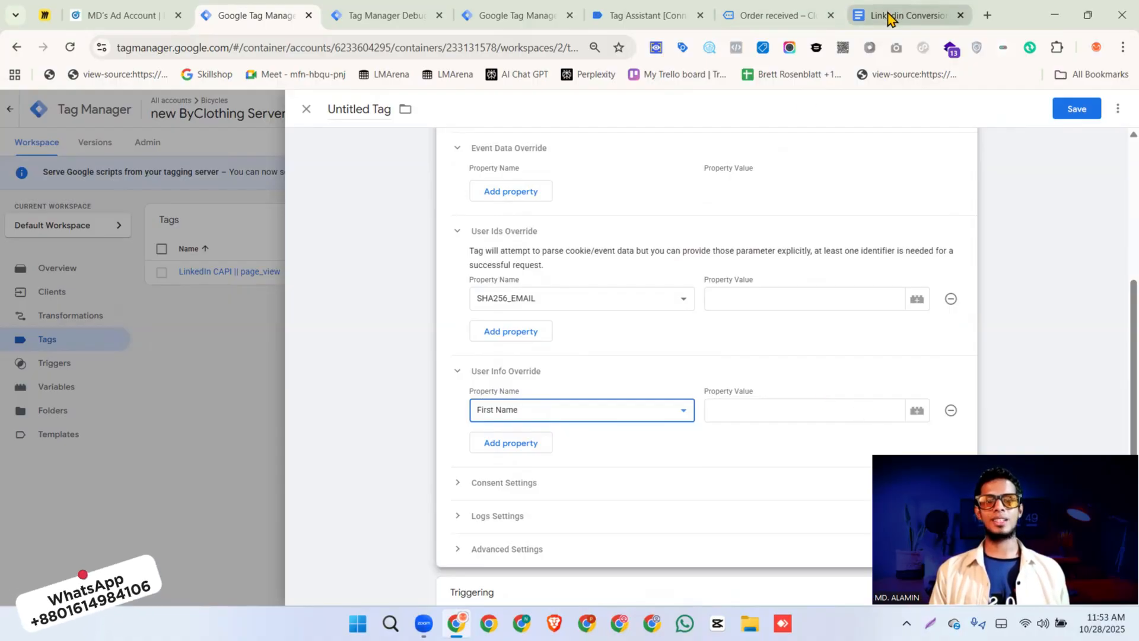
Check the user data and event parameters listed in the setup document's Purchase table
click(909, 15)
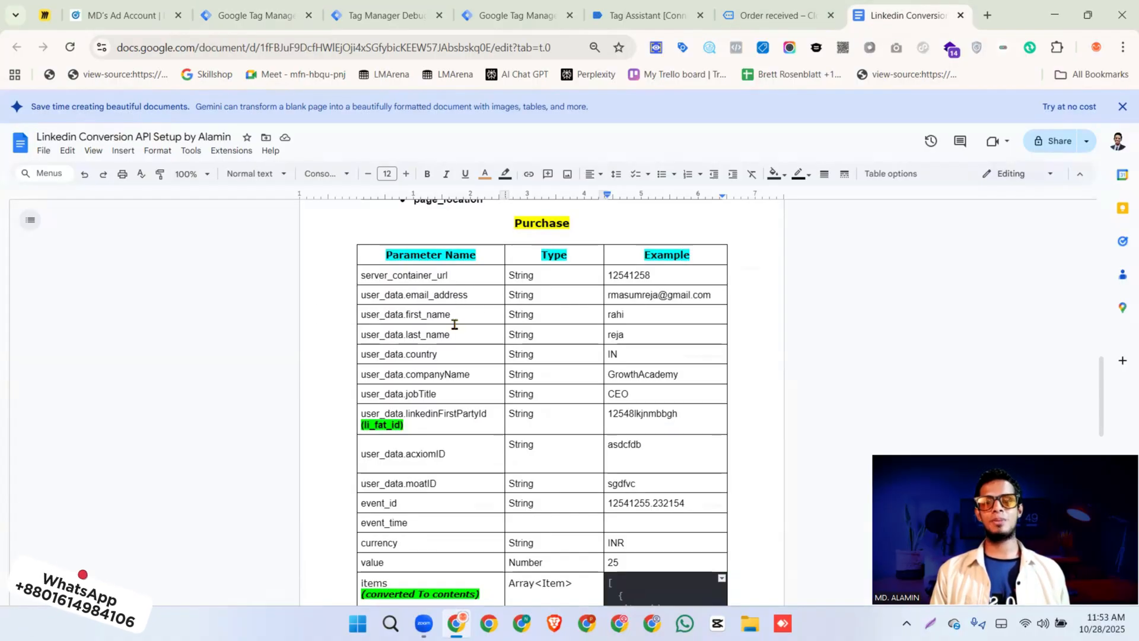
click(363, 276)
drag(403, 322, 442, 482)
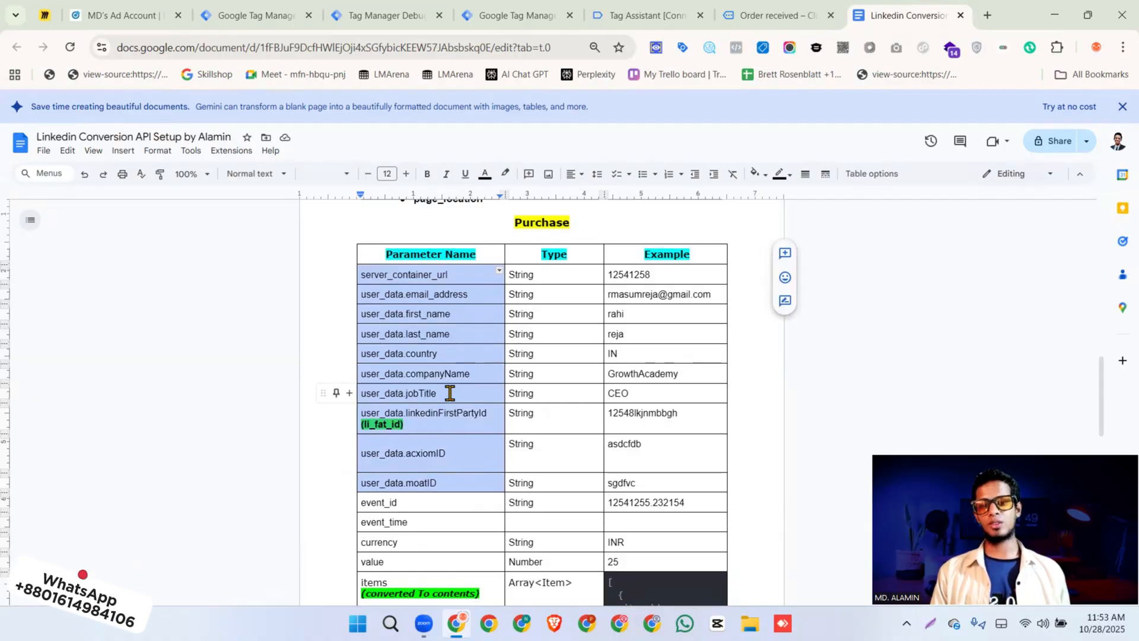
scroll(453, 392, down, 3)
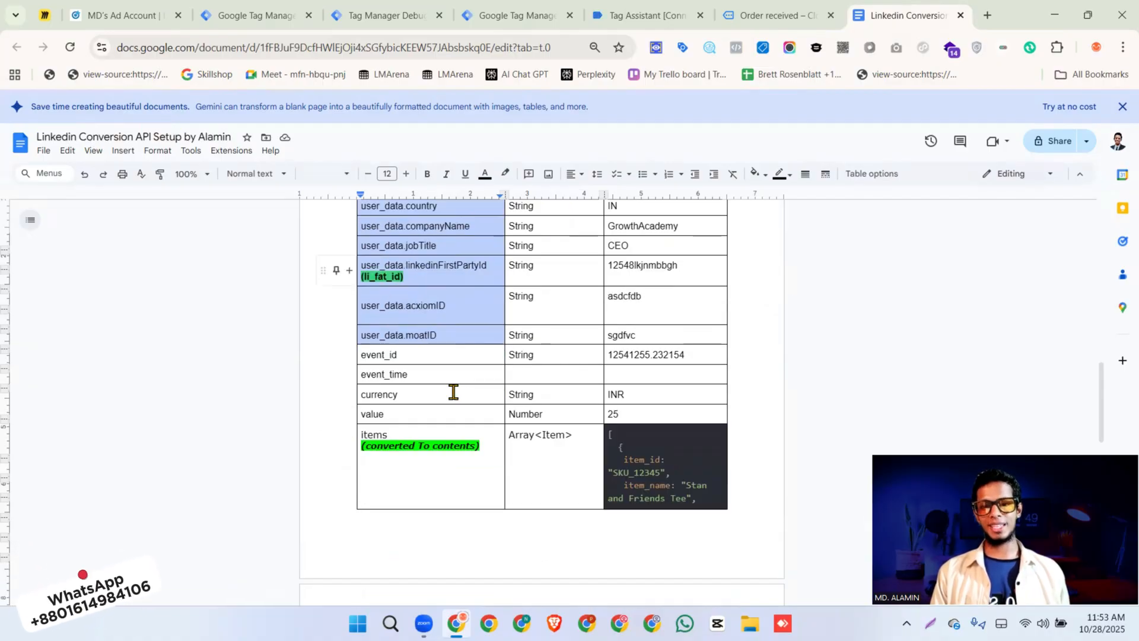
Remove the blank SHA256_EMAIL and First Name properties from the conversion tag and collapse its override sections
click(247, 16)
click(951, 298)
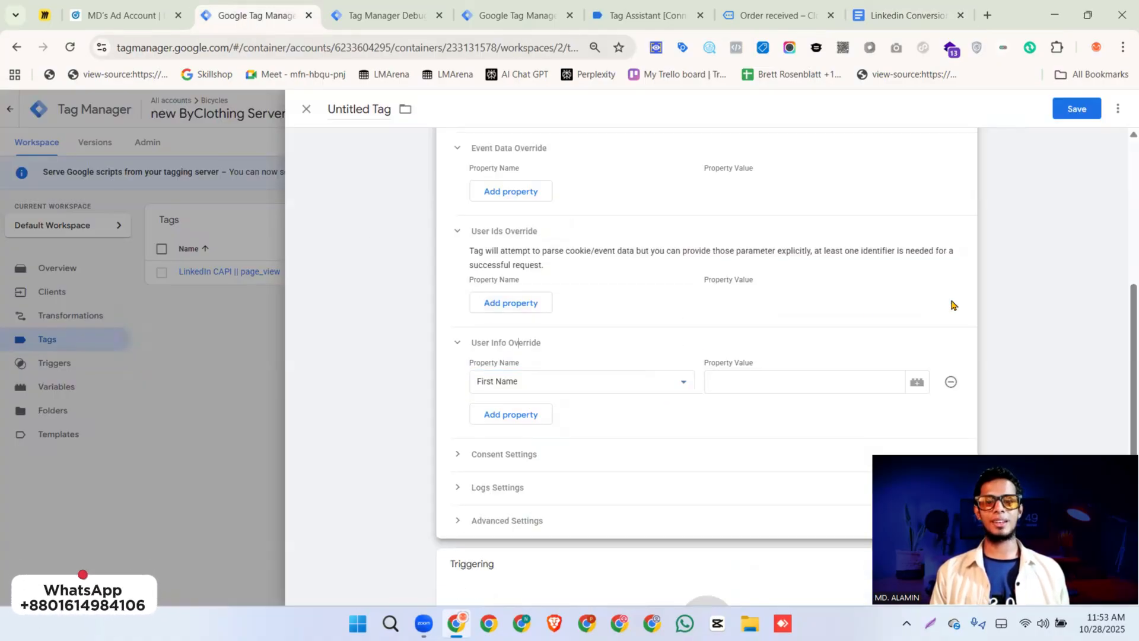
click(952, 383)
scroll(818, 338, up, 2)
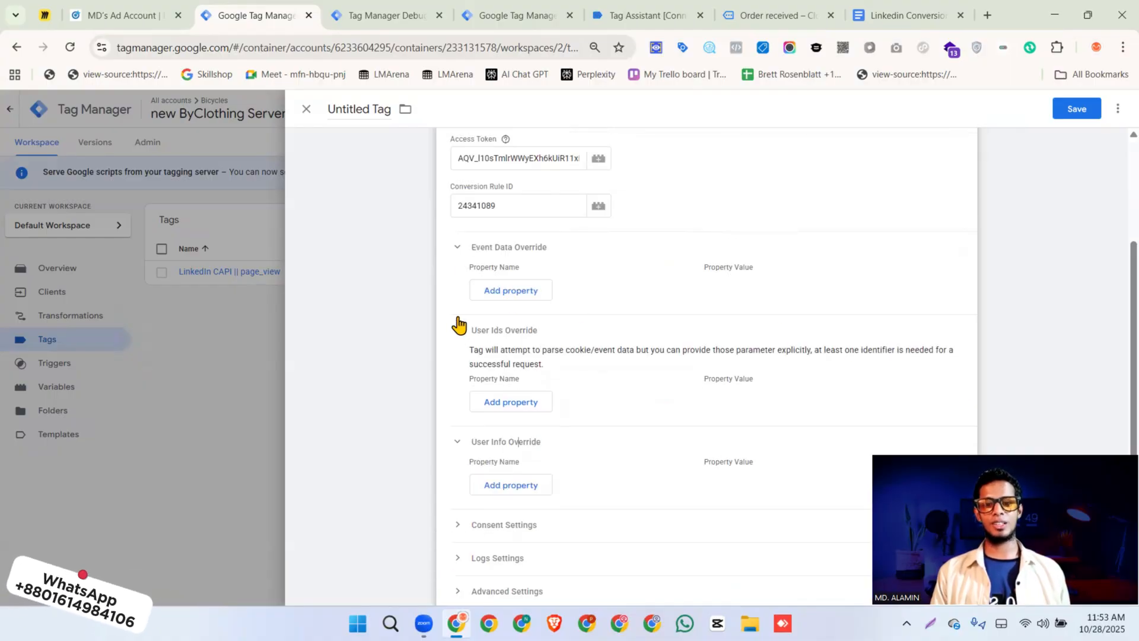
click(458, 280)
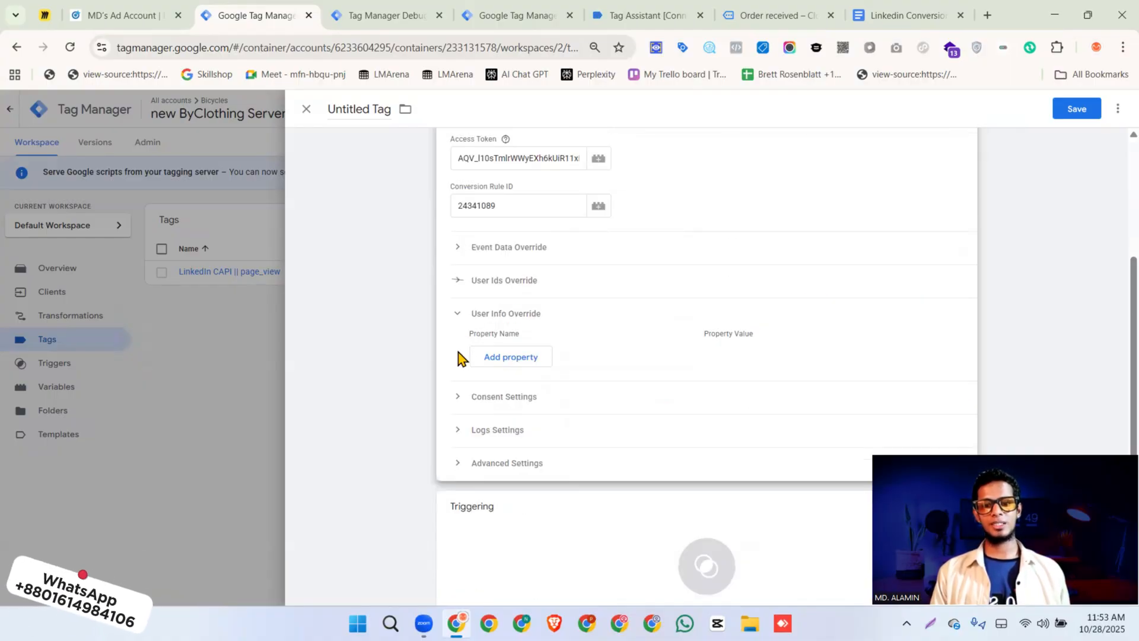
click(457, 313)
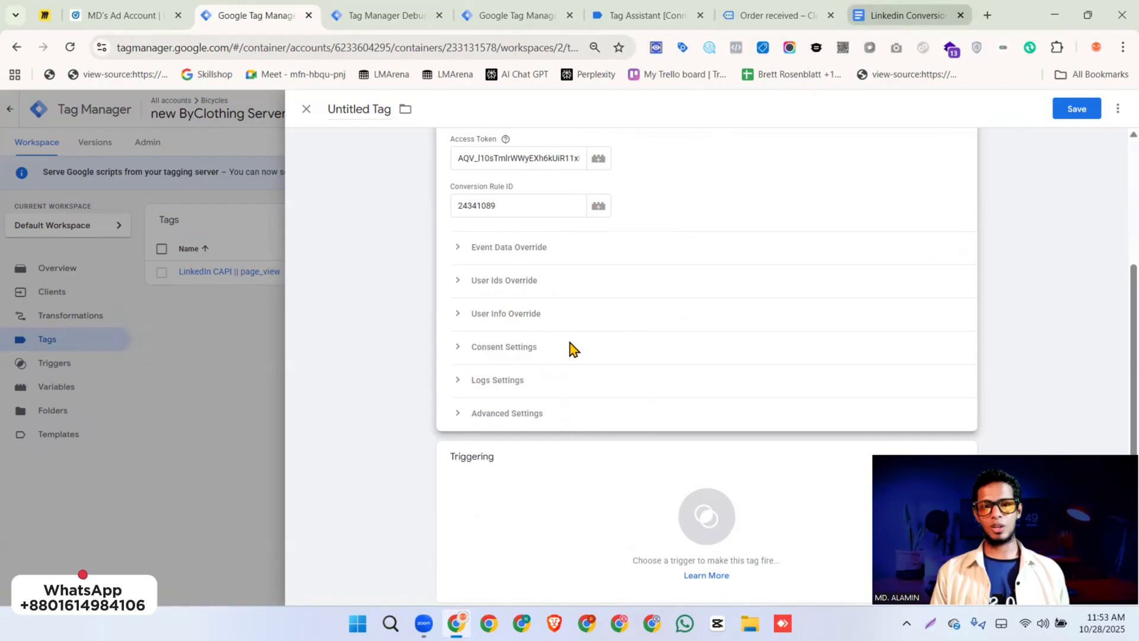
Check the setup document once more and review the LinkedIn Conversion API tag's configuration
click(909, 16)
click(255, 15)
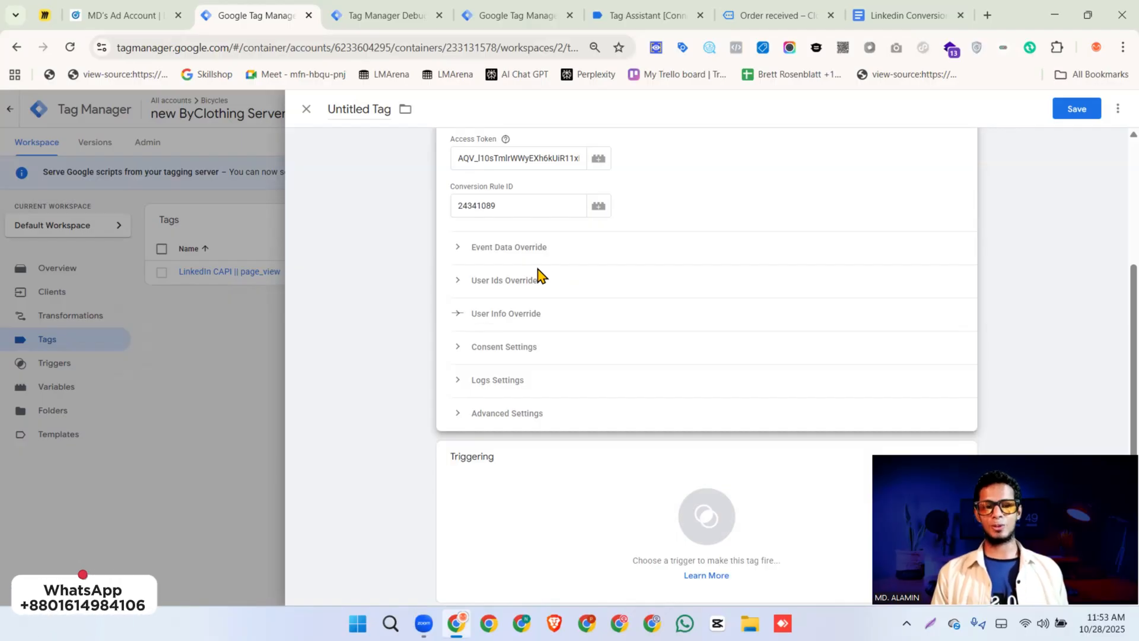
scroll(578, 272, up, 3)
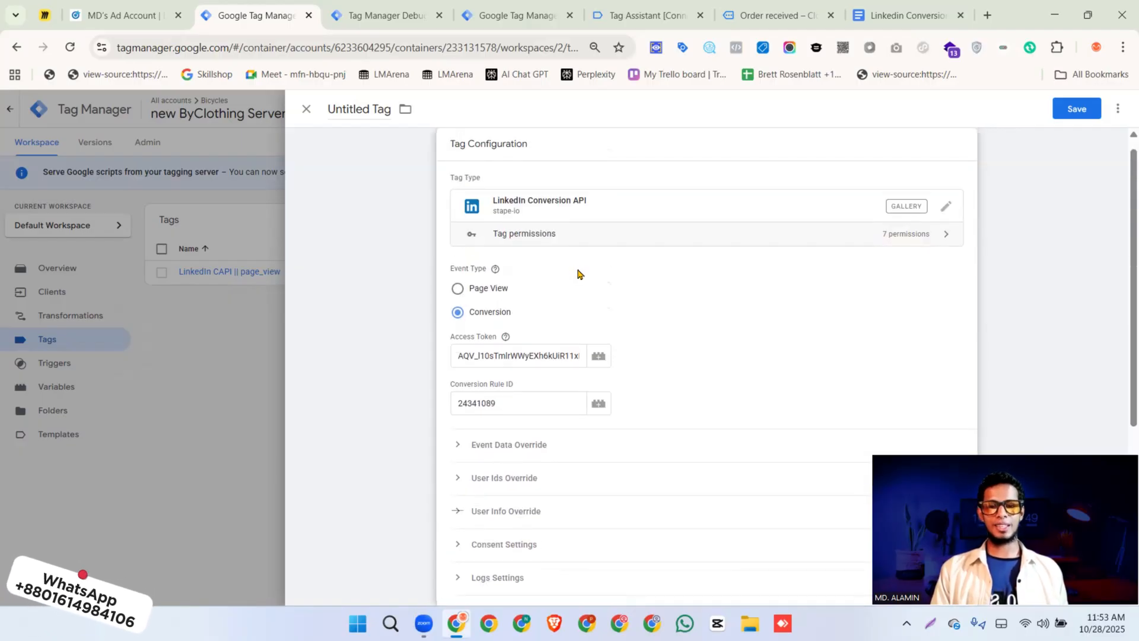
scroll(579, 274, down, 3)
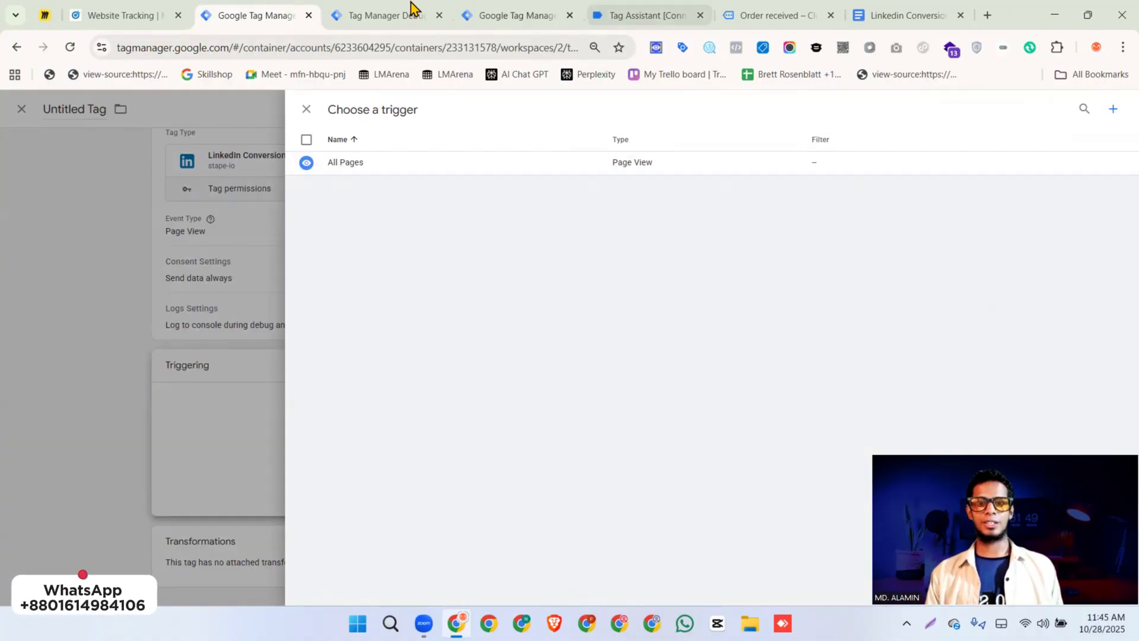
Check the purchase event in the server preview and create a Custom trigger that fires on Some Events
click(409, 14)
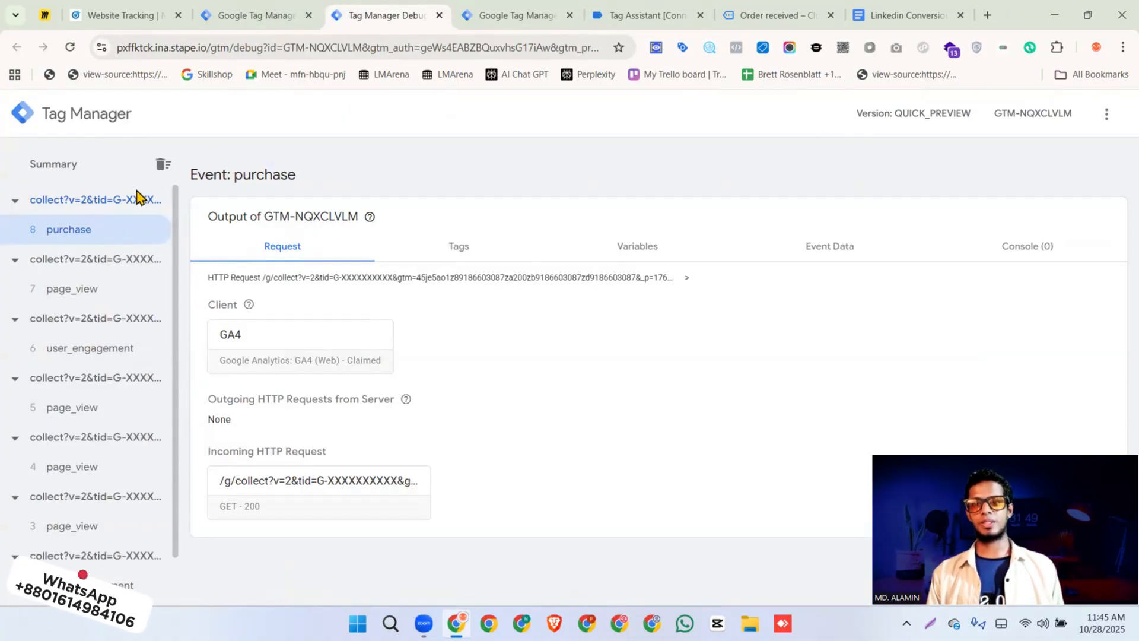
click(256, 14)
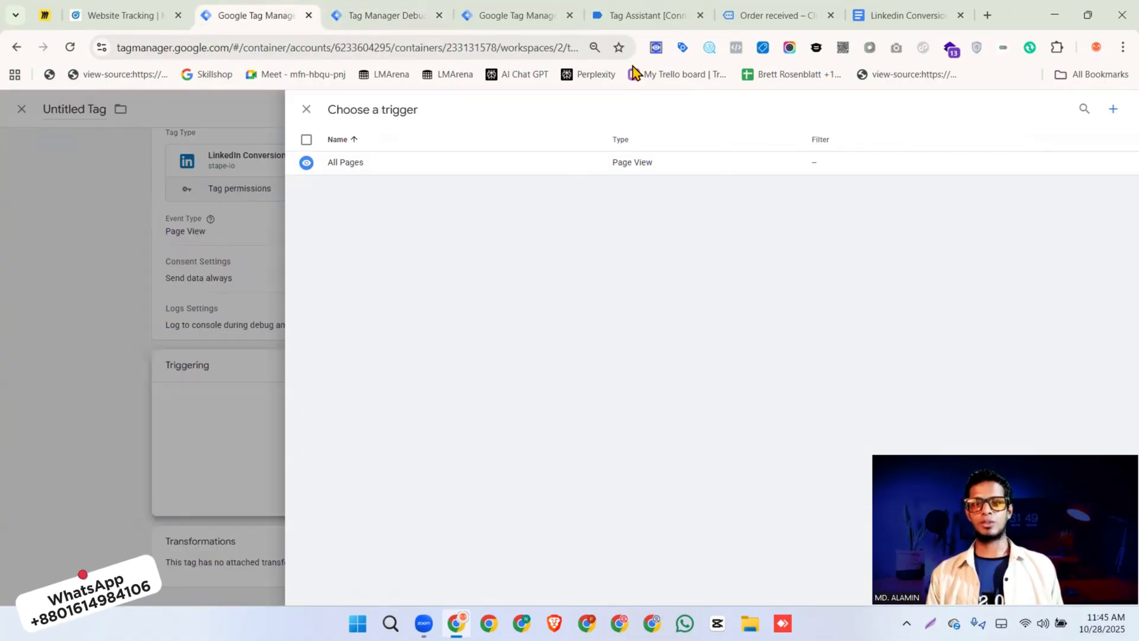
click(1113, 111)
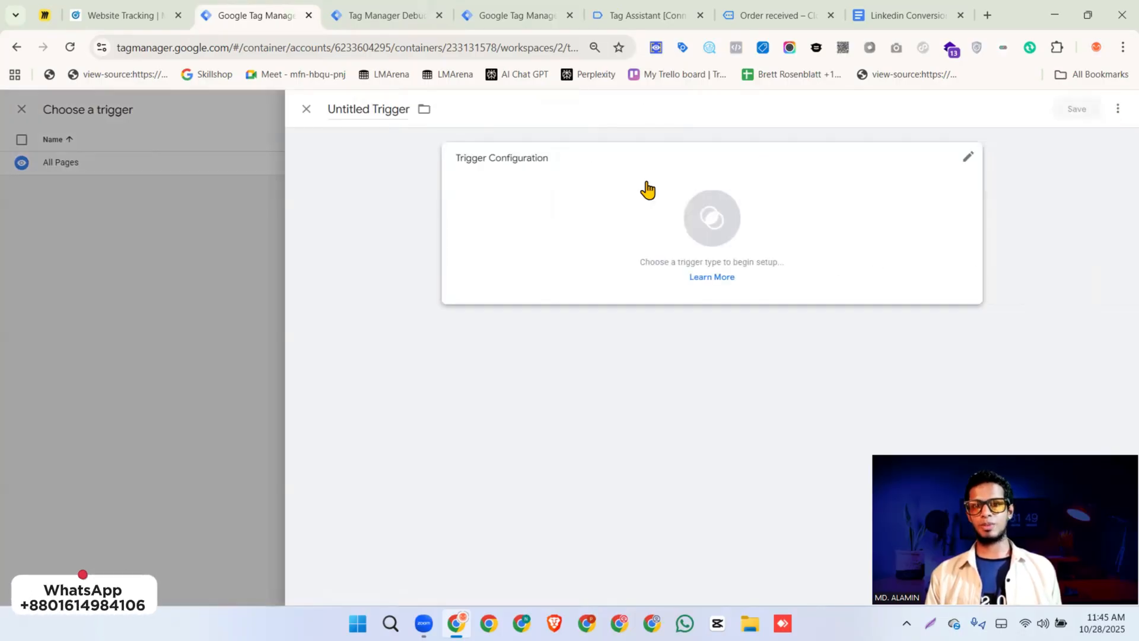
click(533, 205)
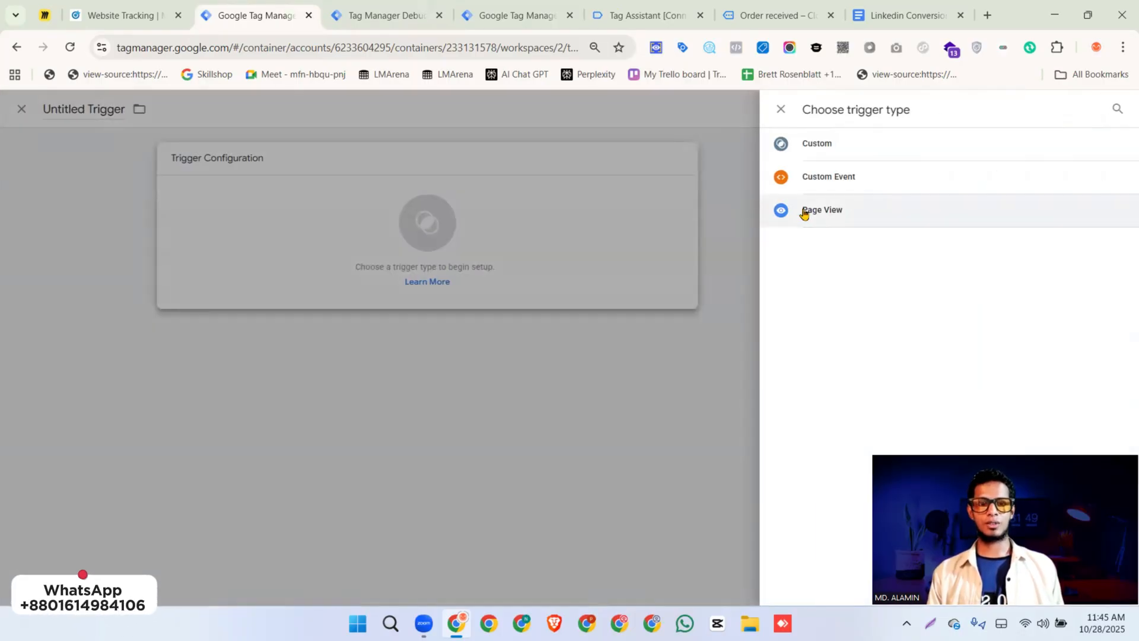
click(864, 151)
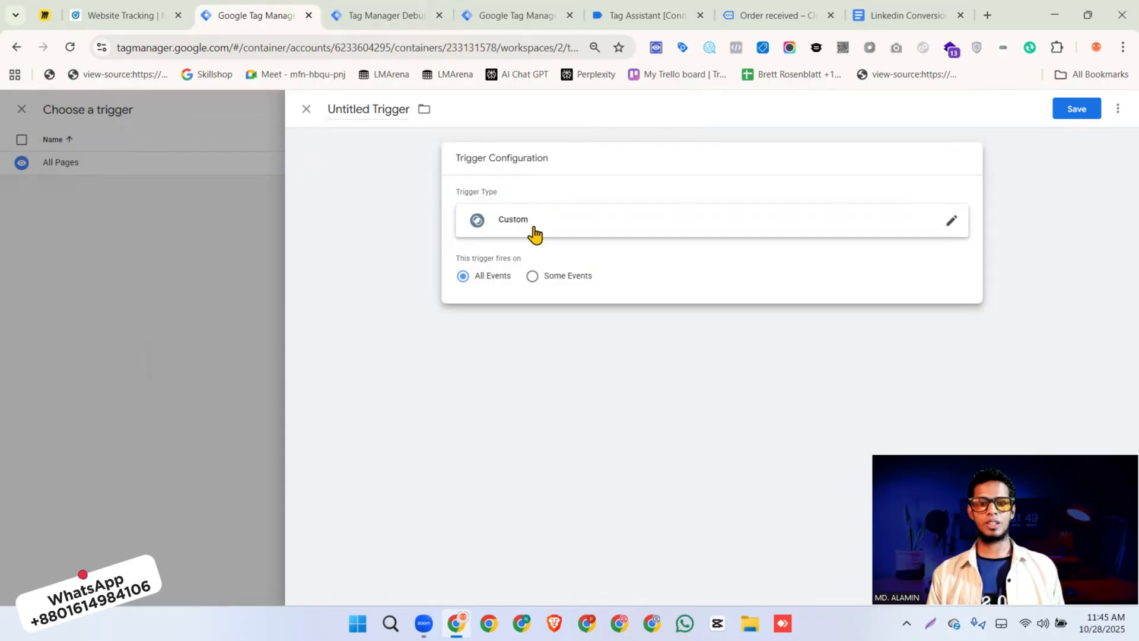
click(530, 277)
Enable the built-in Client Name variable and set the trigger condition to Client Name equals GA4
click(485, 328)
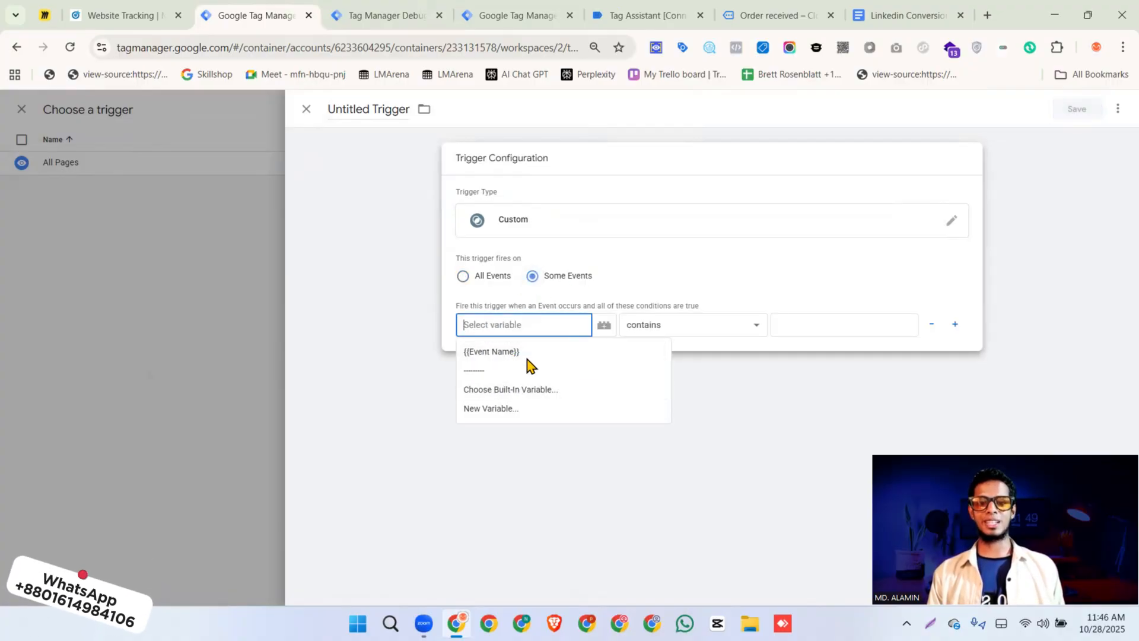
click(383, 15)
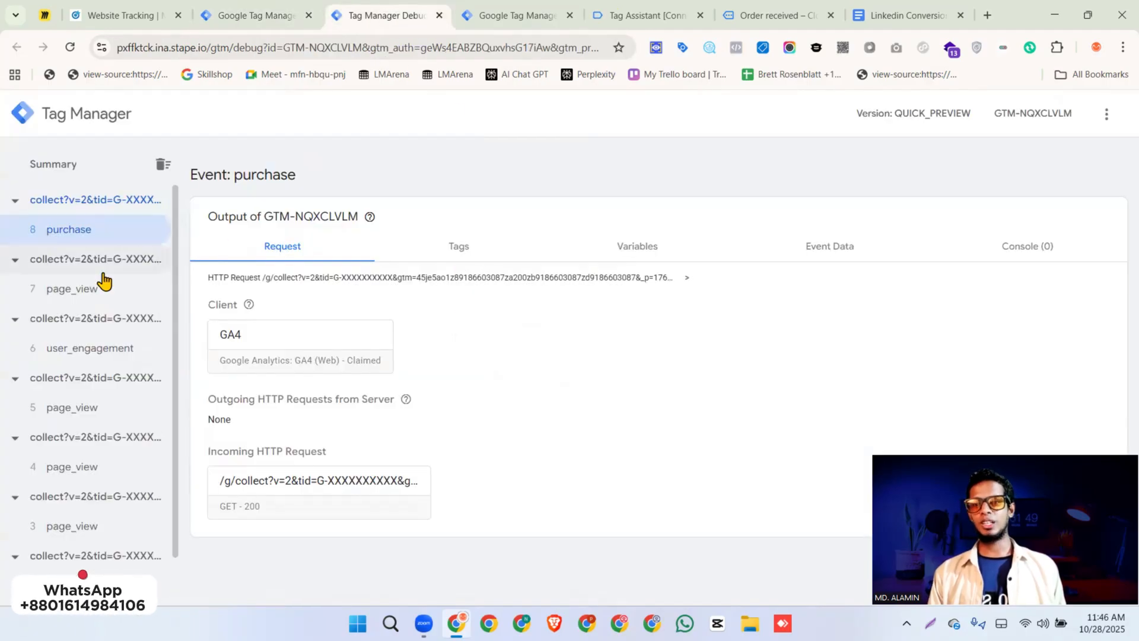
click(279, 16)
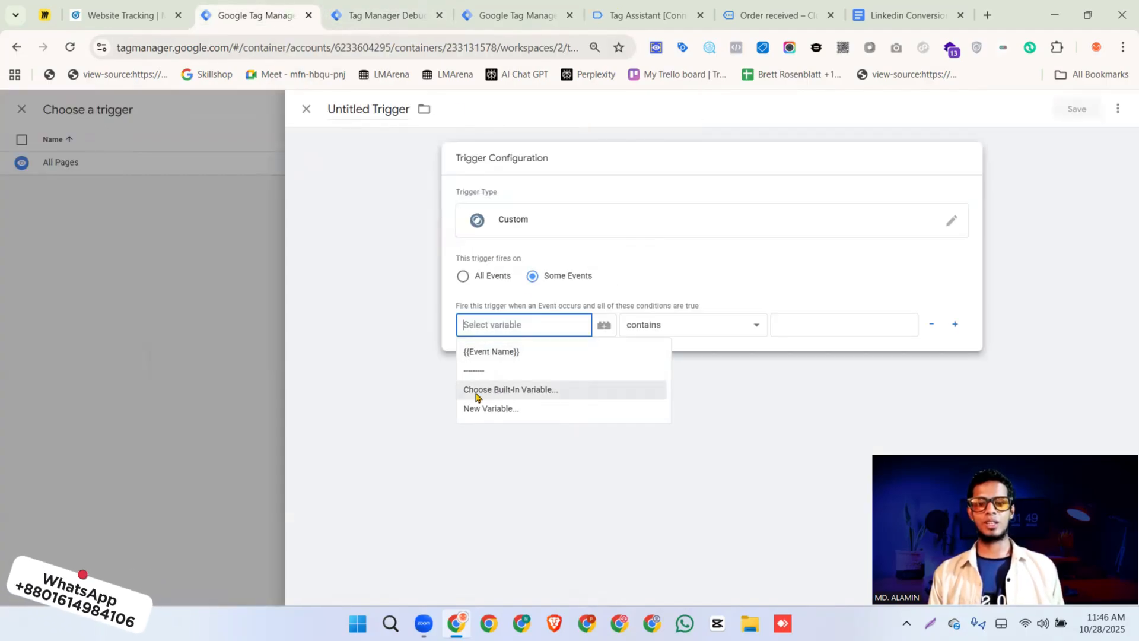
click(512, 390)
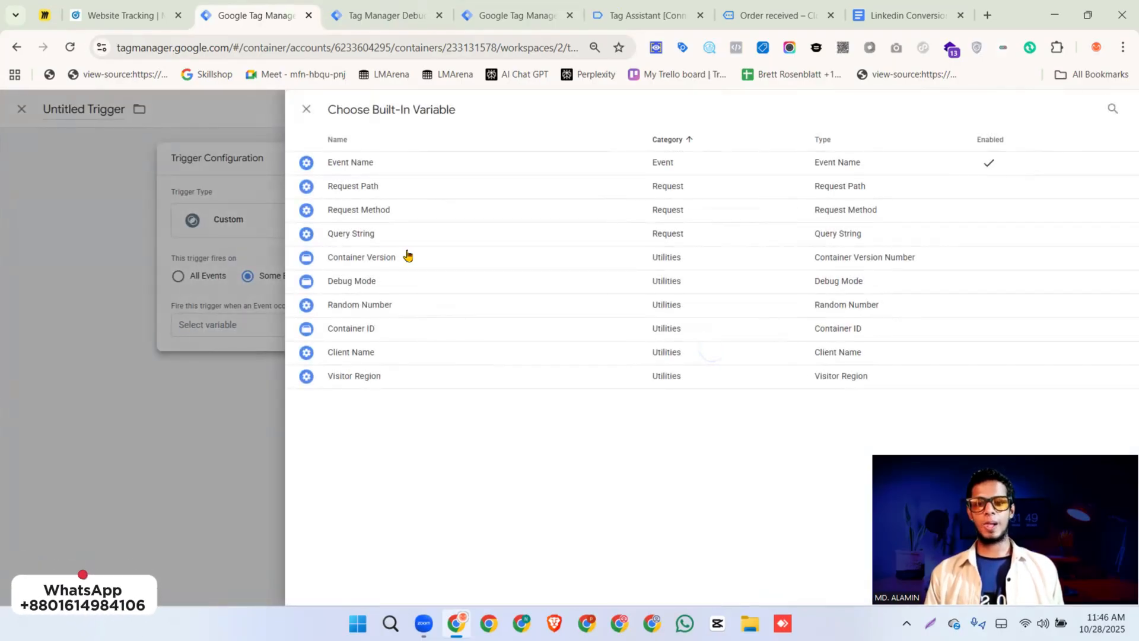
click(351, 354)
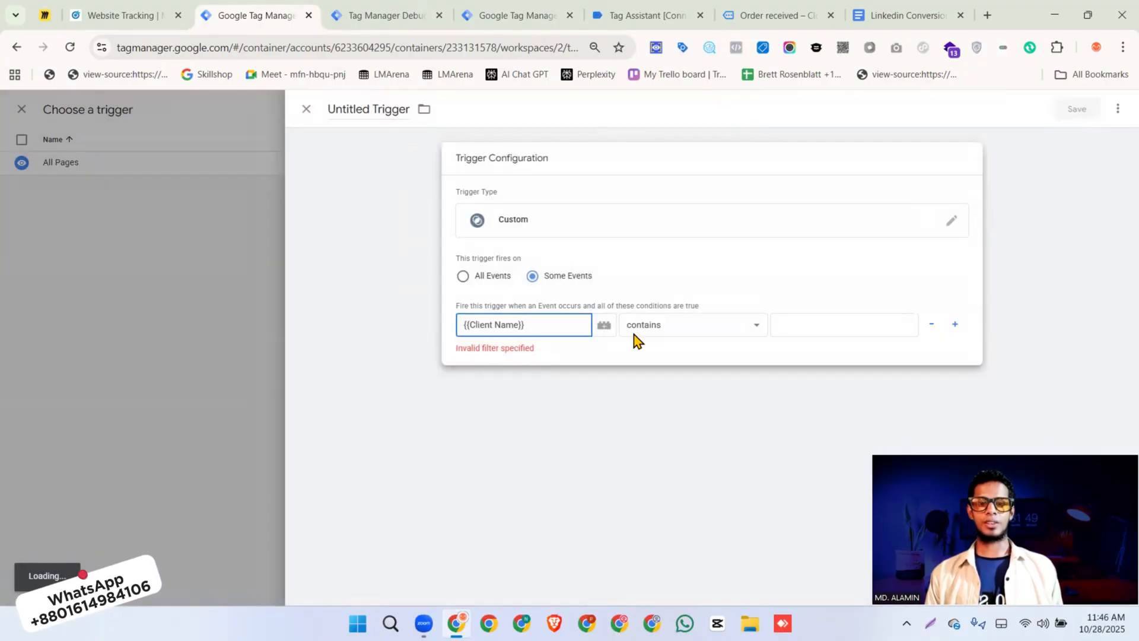
click(671, 331)
click(688, 37)
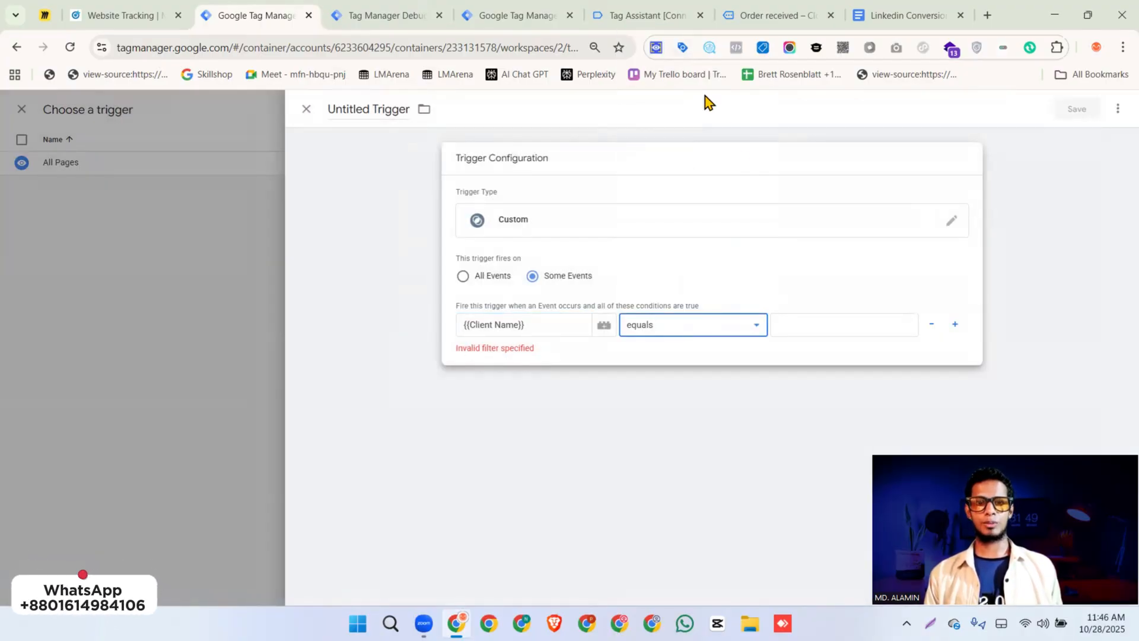
click(827, 319)
text(GA)
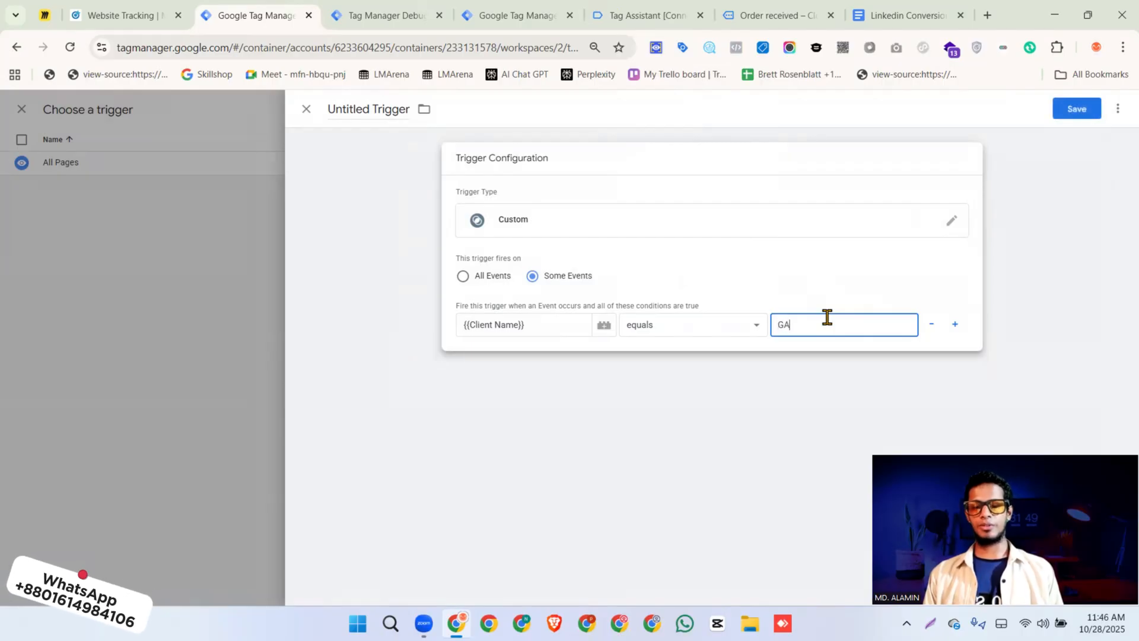
text(4)
Add a second trigger condition requiring Event Name equals purchase, checking the event's name in the server preview
click(954, 327)
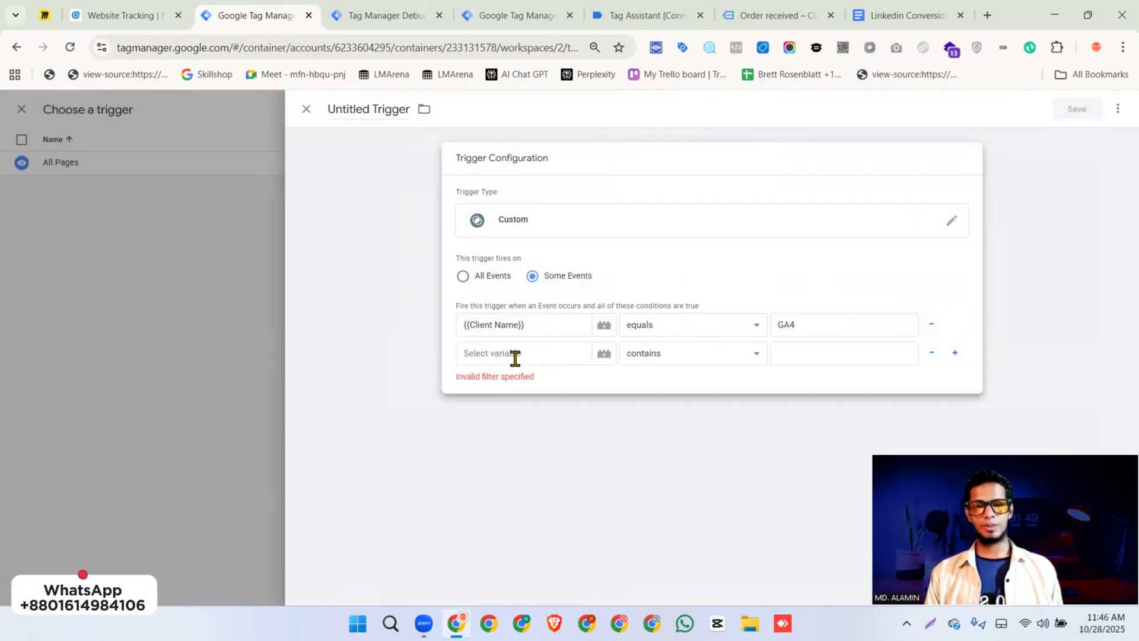
click(515, 355)
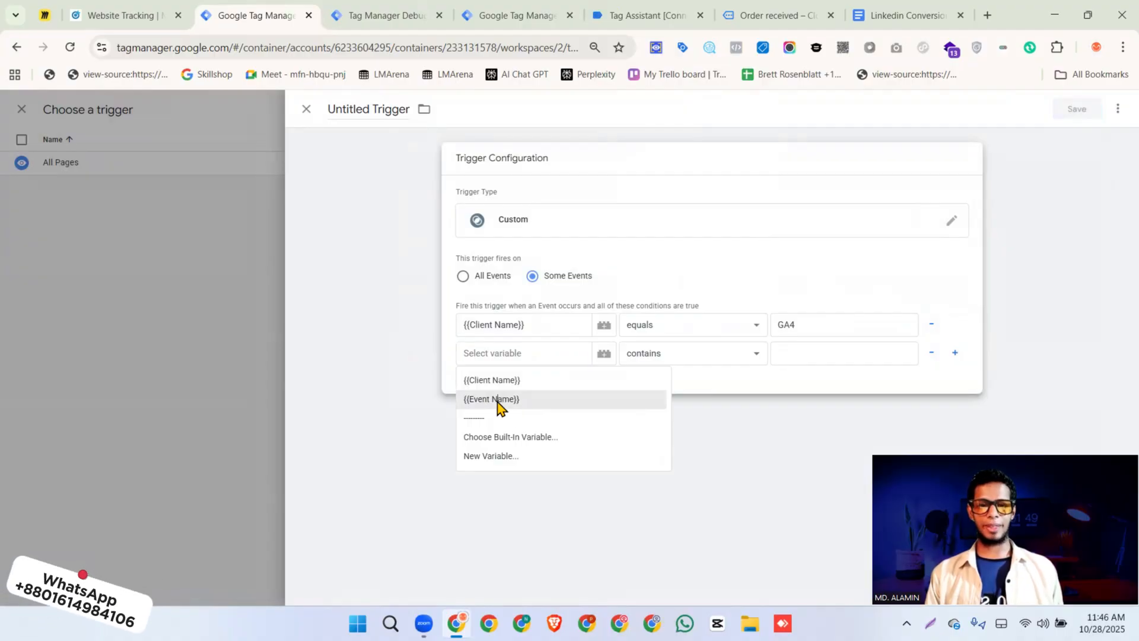
click(498, 402)
click(669, 356)
click(681, 75)
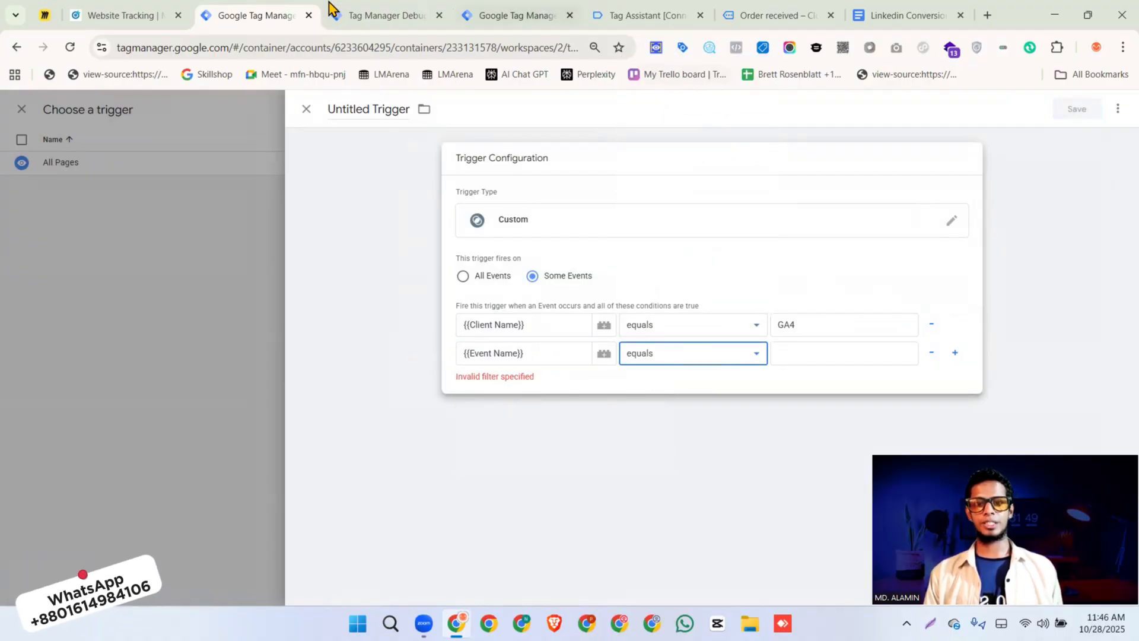
click(356, 15)
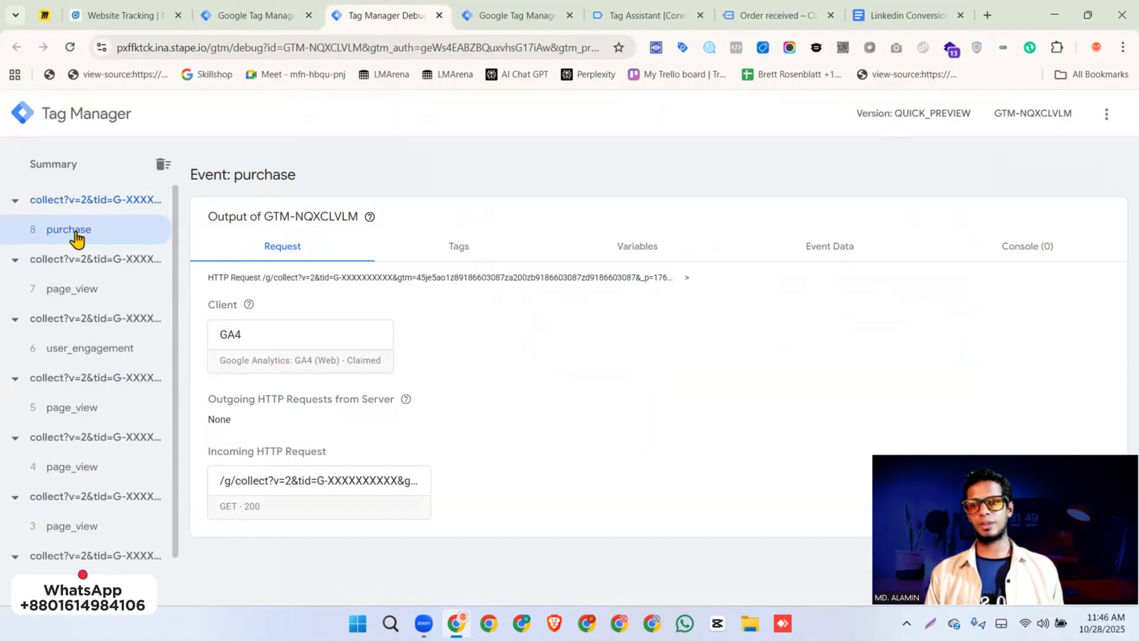
click(257, 15)
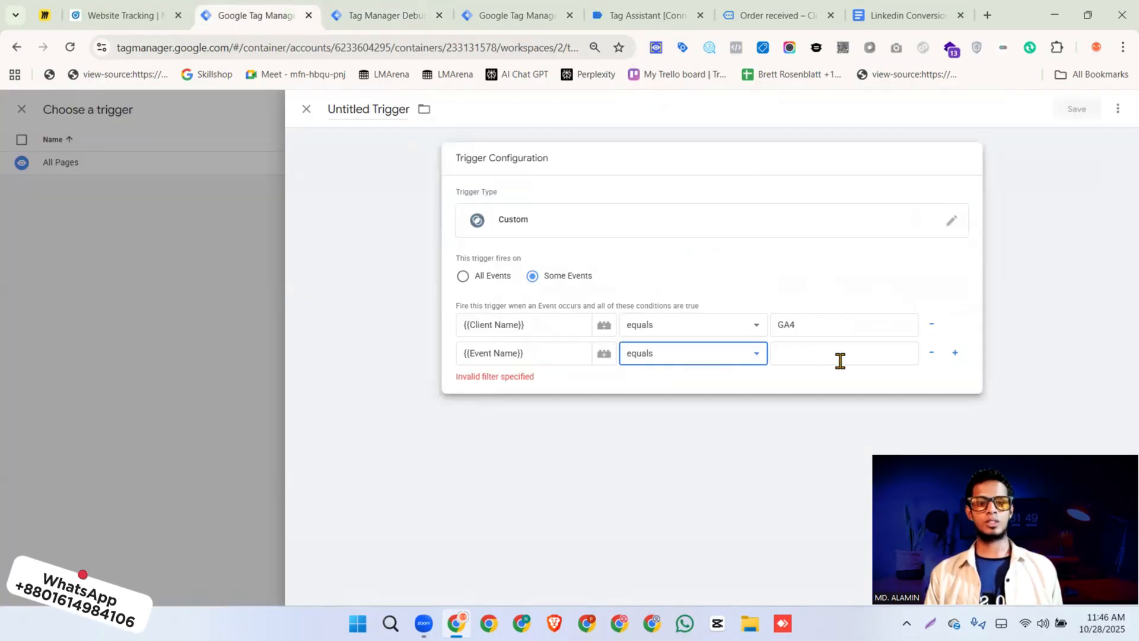
click(841, 359)
text(purchase)
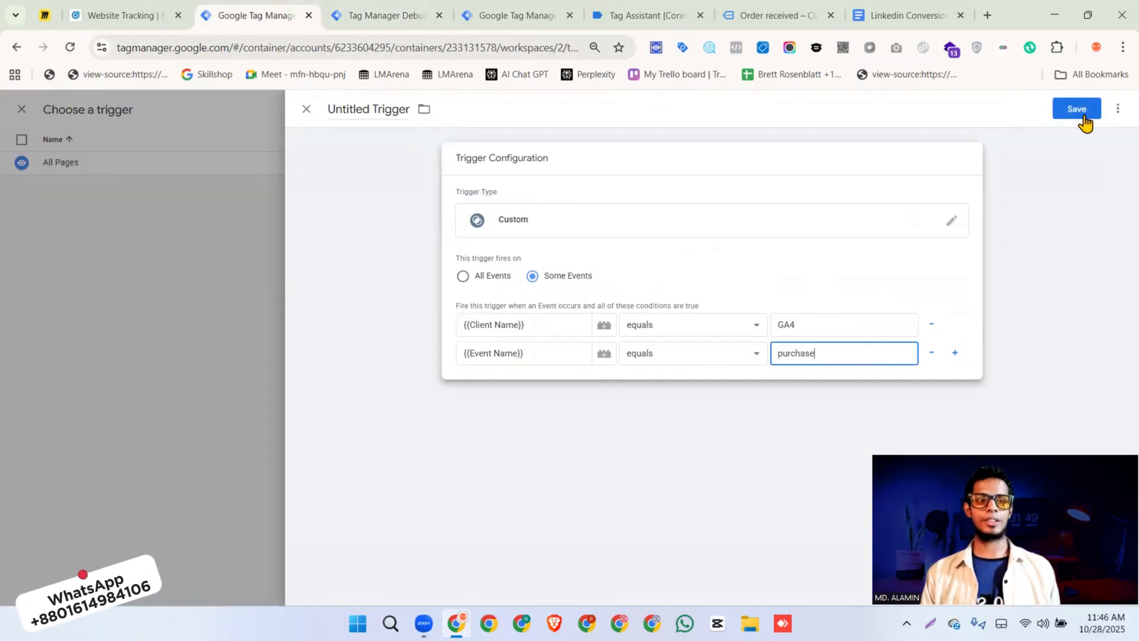
Save the trigger under the name purchase and assign it to the untitled LinkedIn Conversion API tag
click(1078, 109)
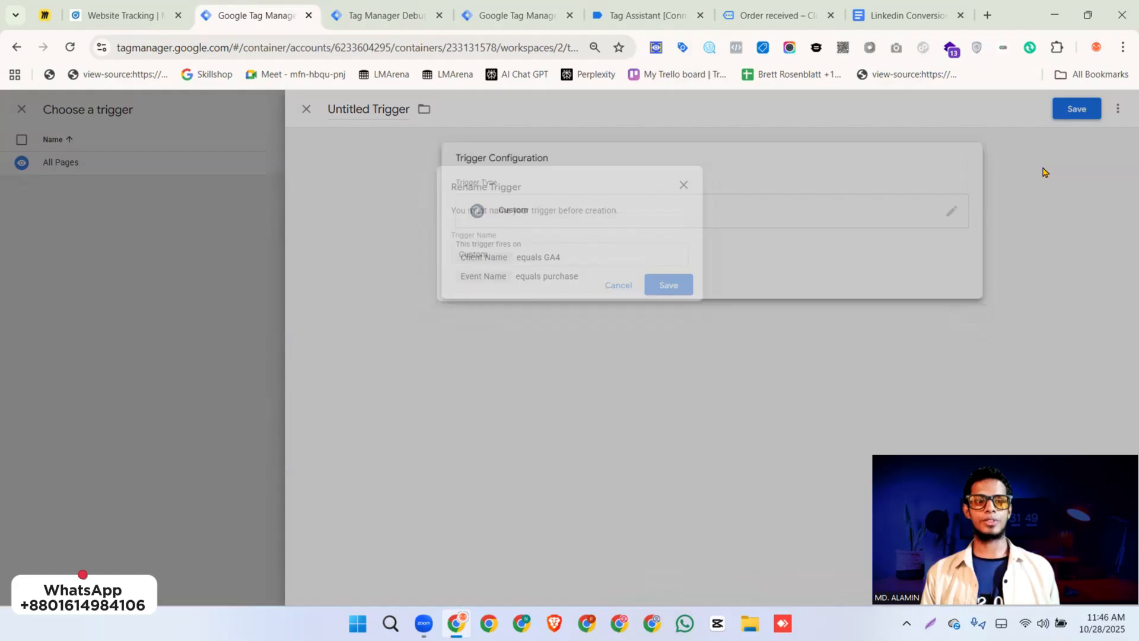
text(Pur)
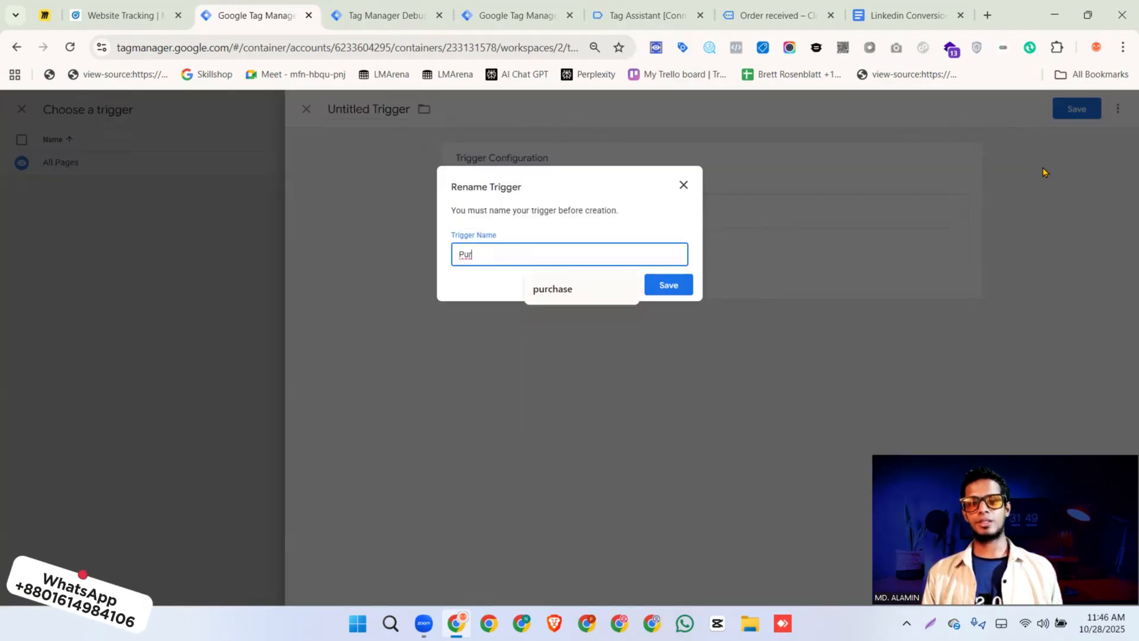
click(598, 294)
click(652, 291)
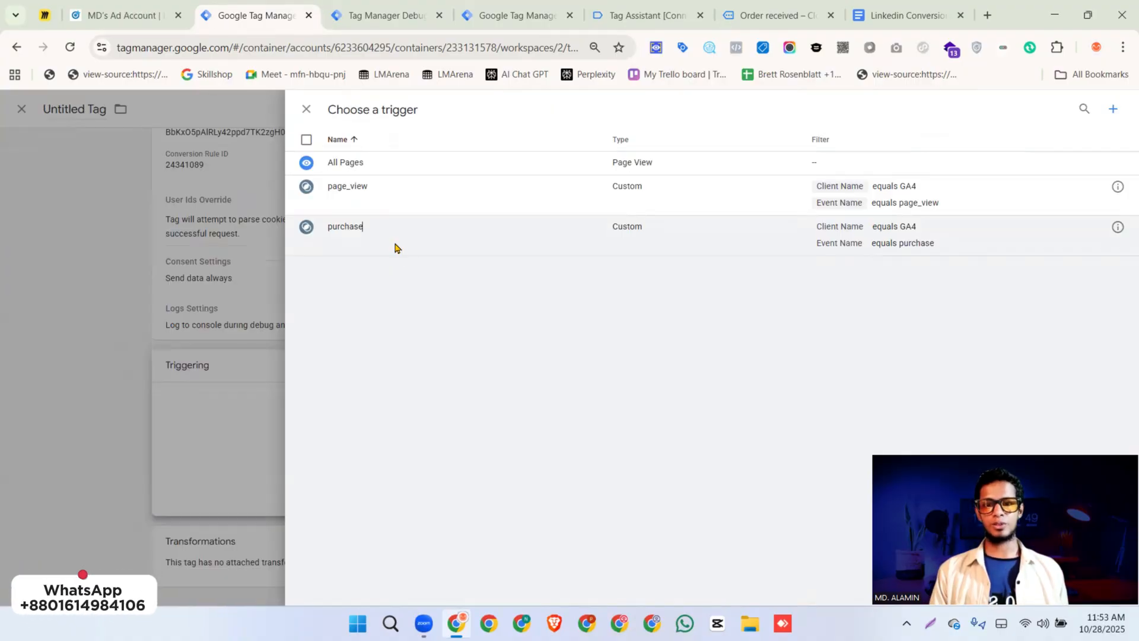
click(394, 246)
Name the conversion tag "LInkedin CAPI || Purchase" and save it
scroll(694, 347, up, 1)
scroll(696, 349, up, 2)
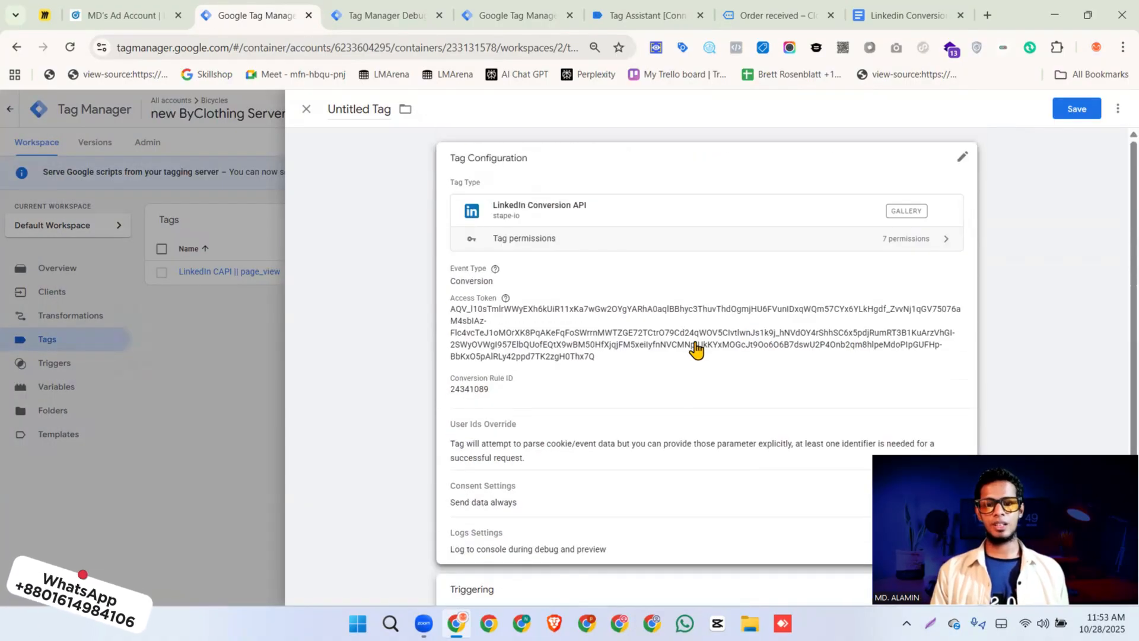
click(364, 109)
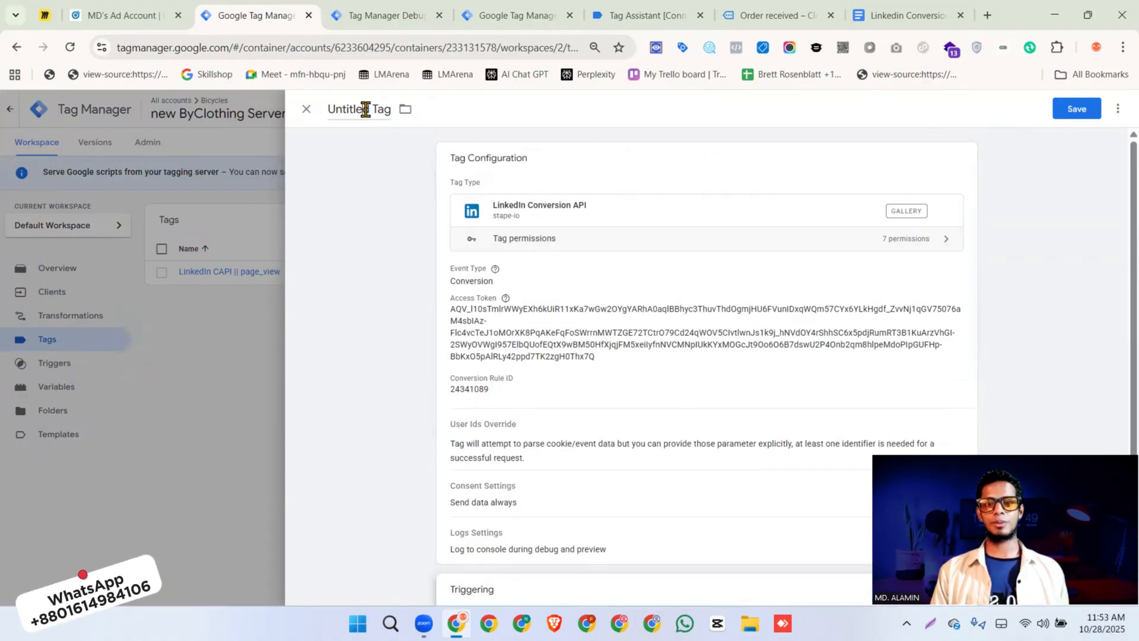
text(LIn)
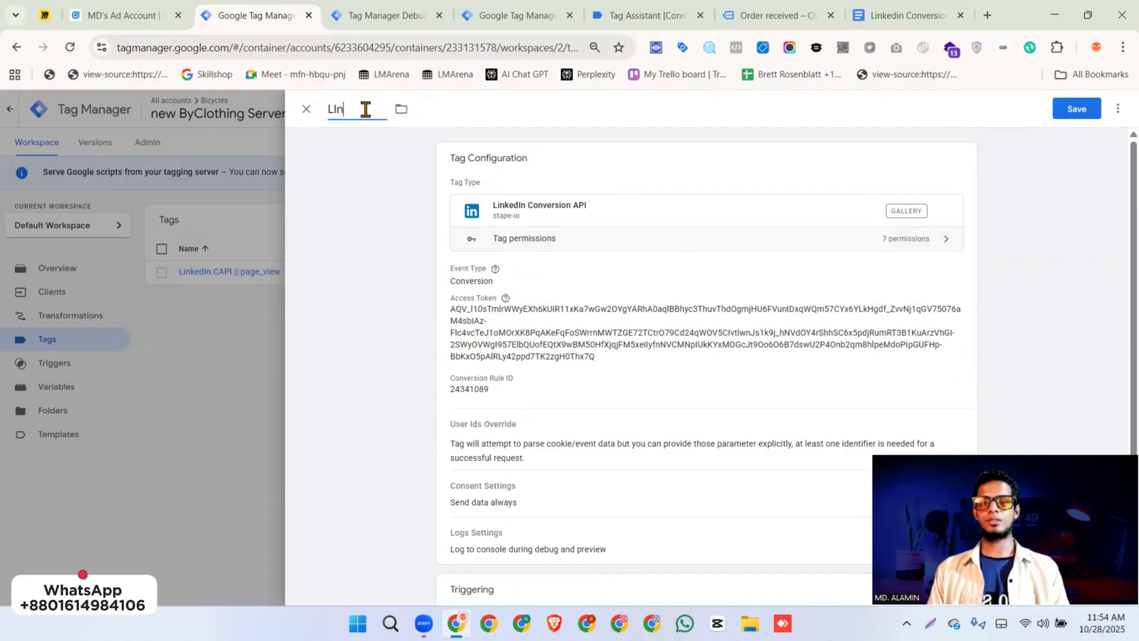
text(kedIn CAPI || Purchase)
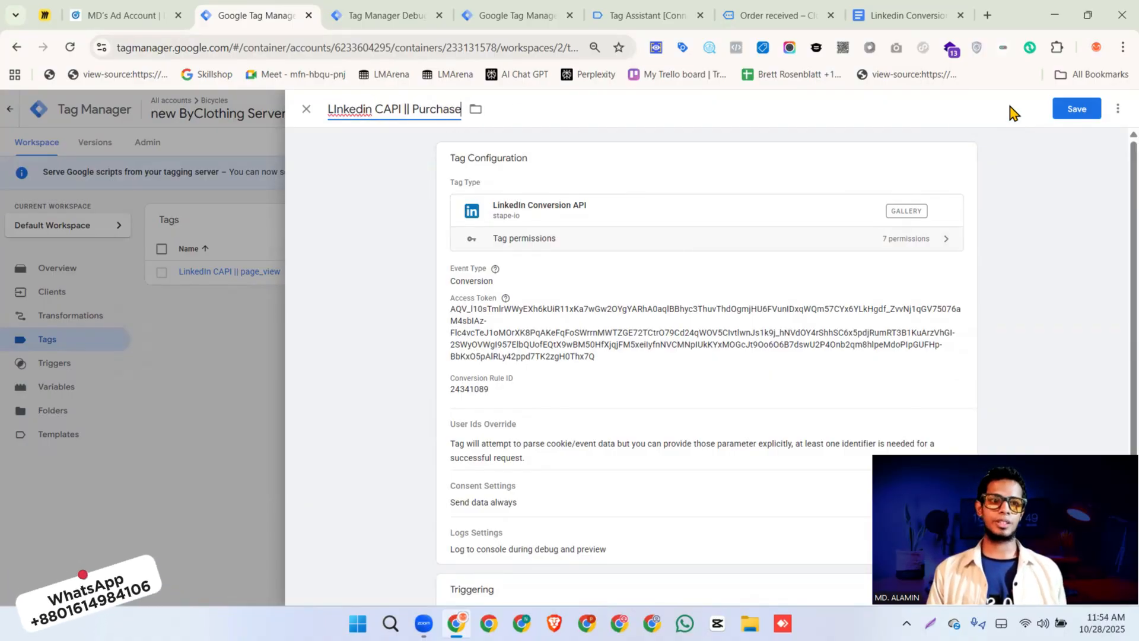
click(1061, 109)
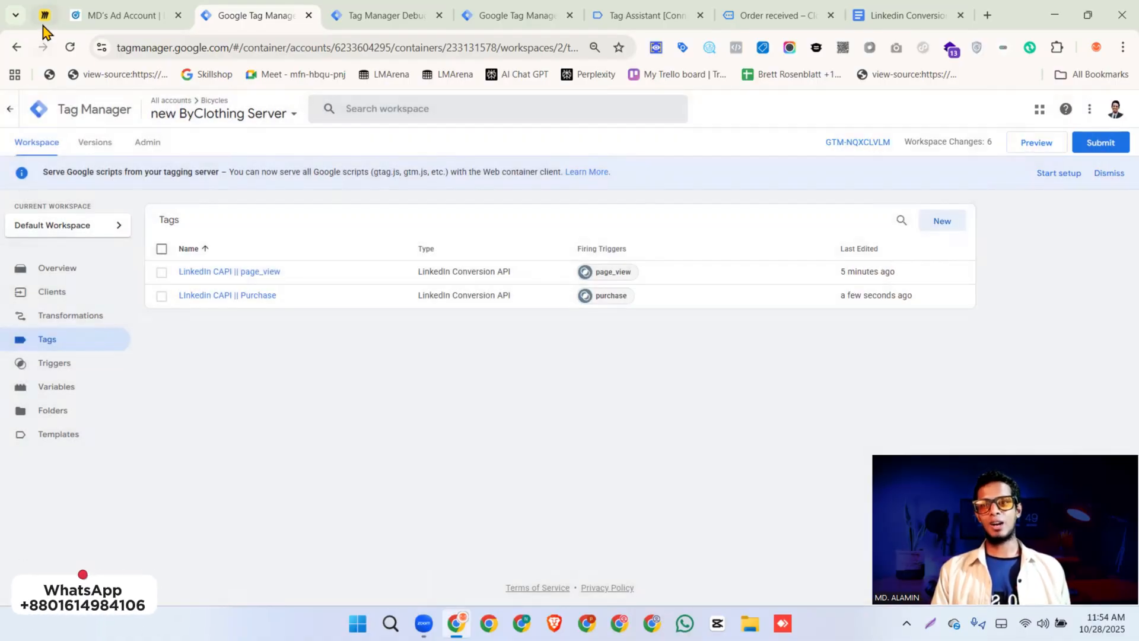
Review the LinkedIn Conversion API Tracking flowchart on the Miro board
click(43, 22)
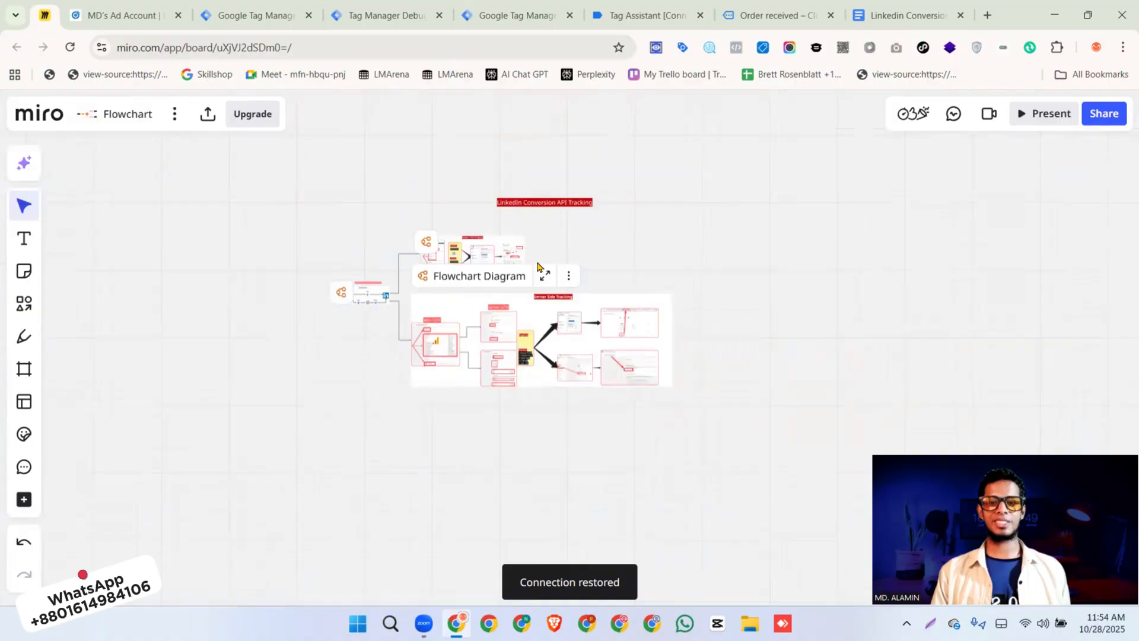
click(544, 203)
click(544, 206)
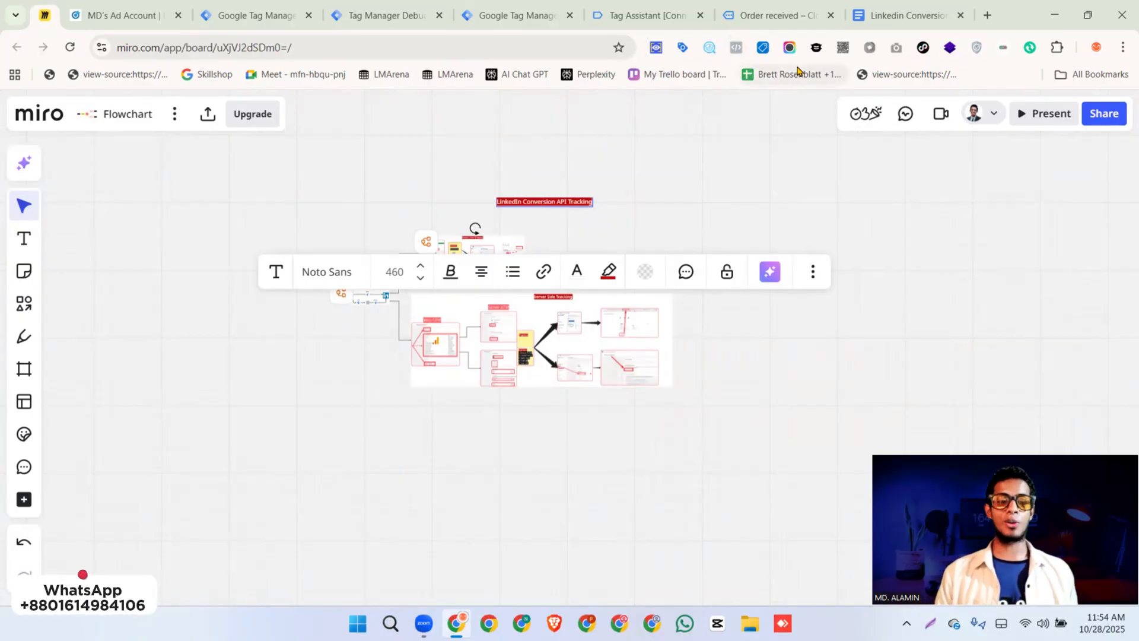
Start preview mode for the server container and the Web Bicycles container, and continue into the connected Tag Assistant session
click(249, 18)
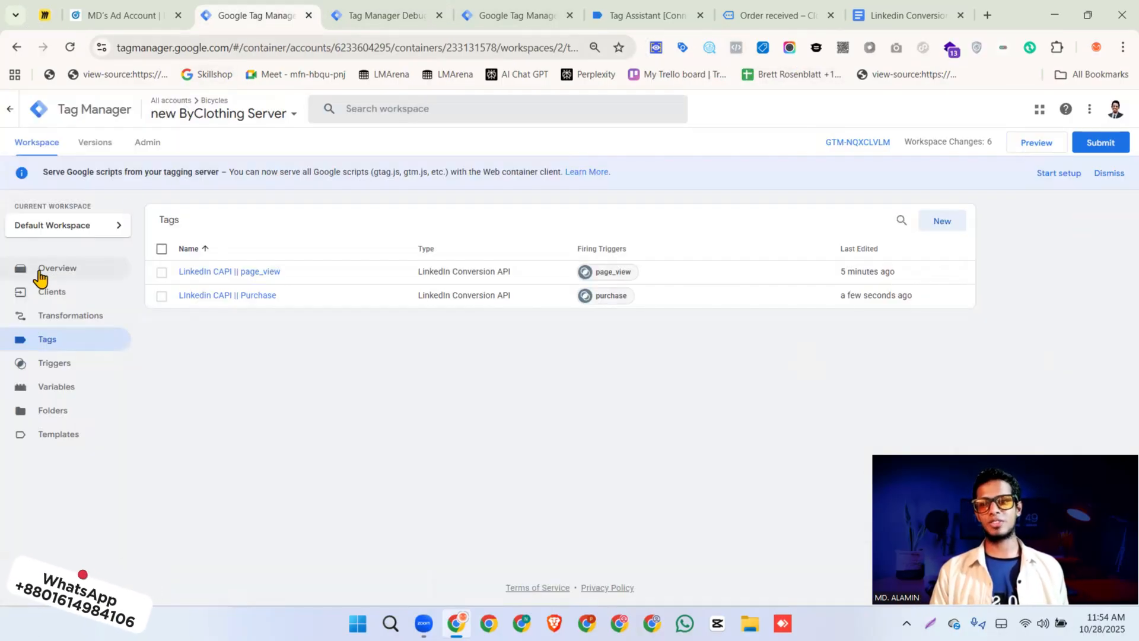
click(1032, 144)
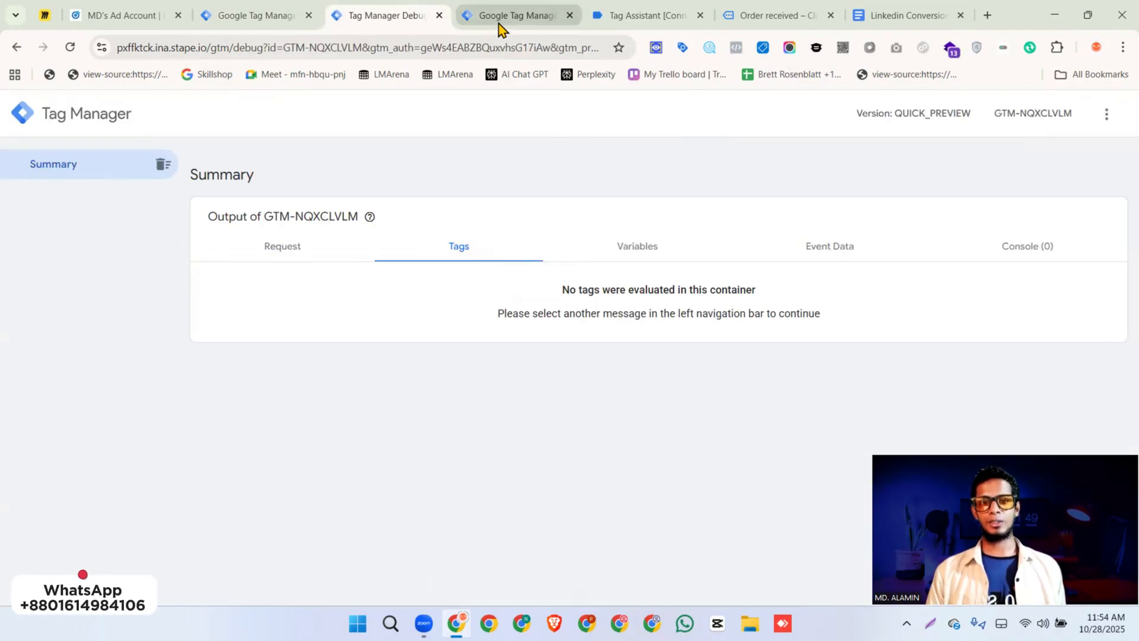
click(500, 18)
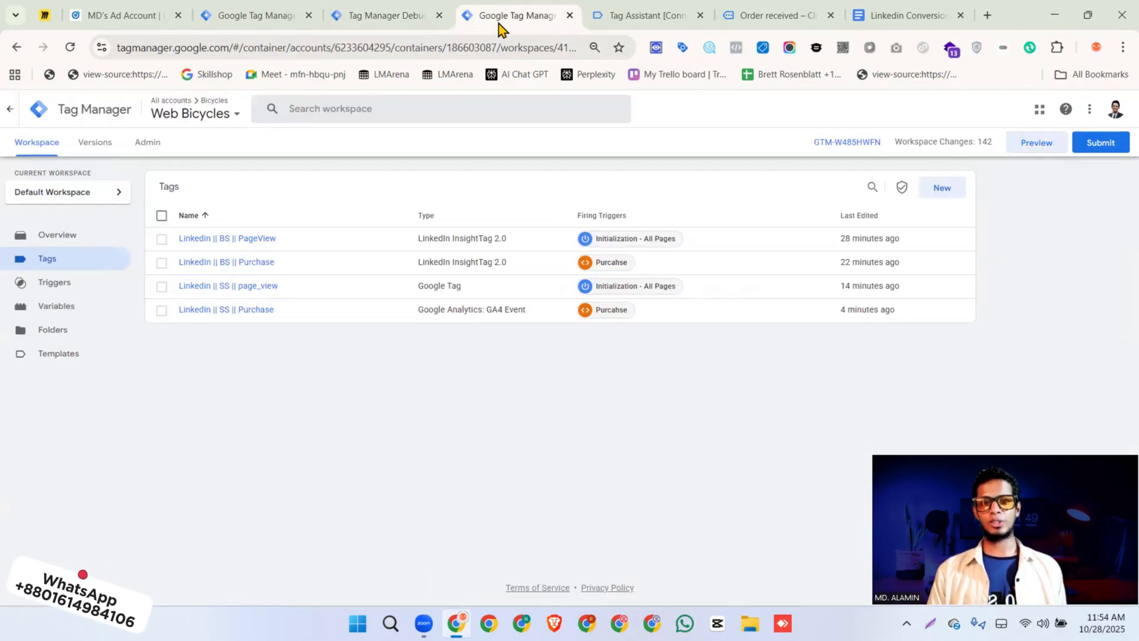
click(1047, 149)
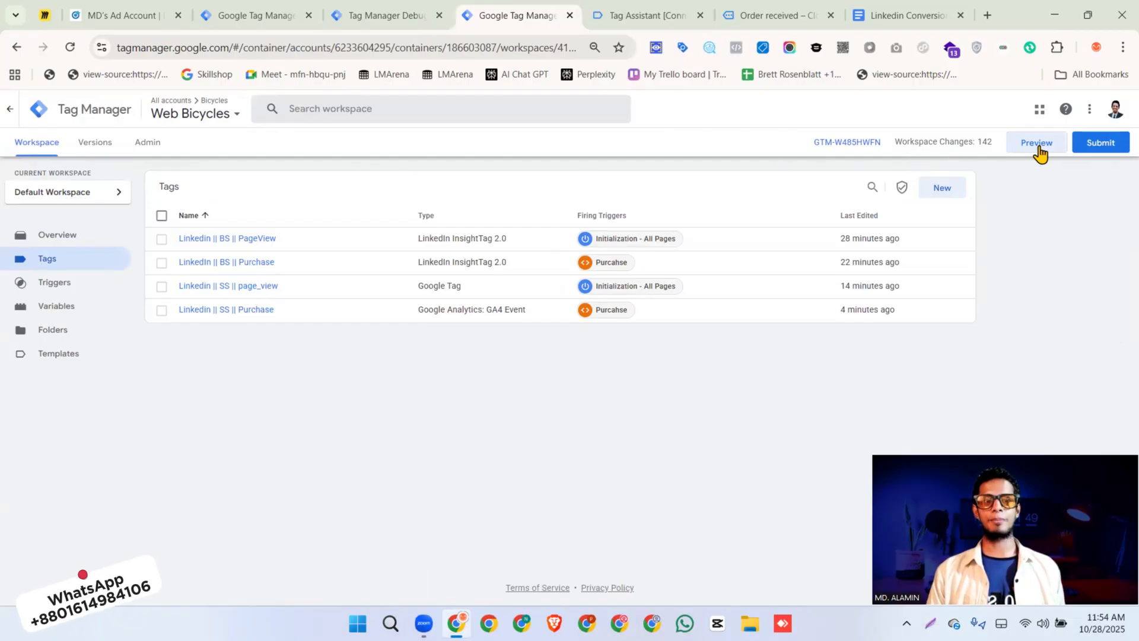
scroll(697, 254, down, 15)
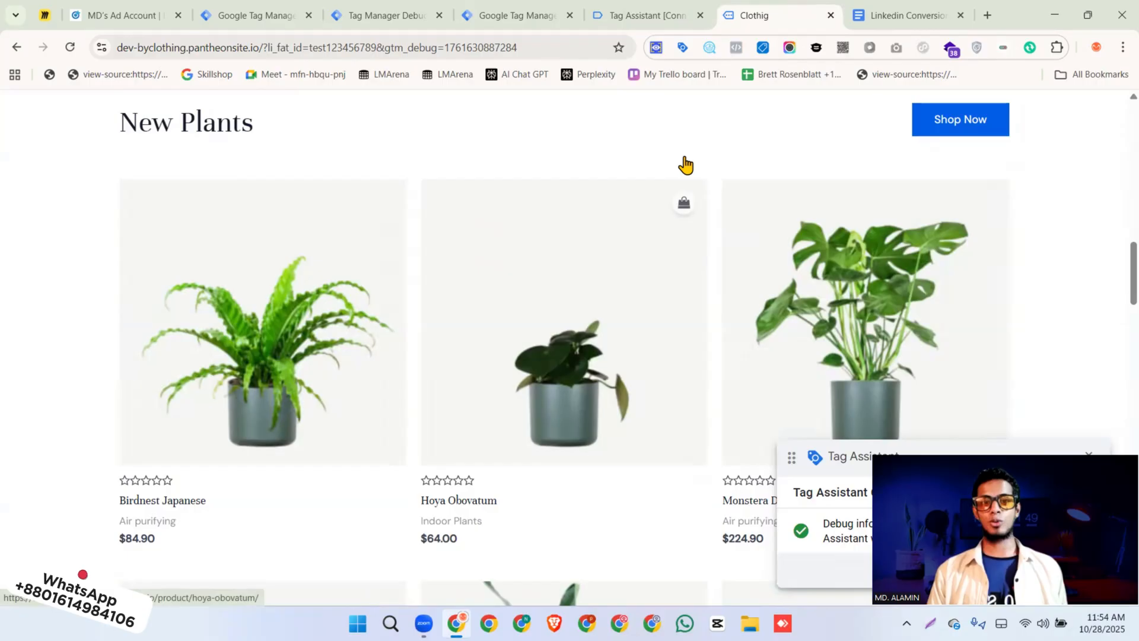
click(636, 27)
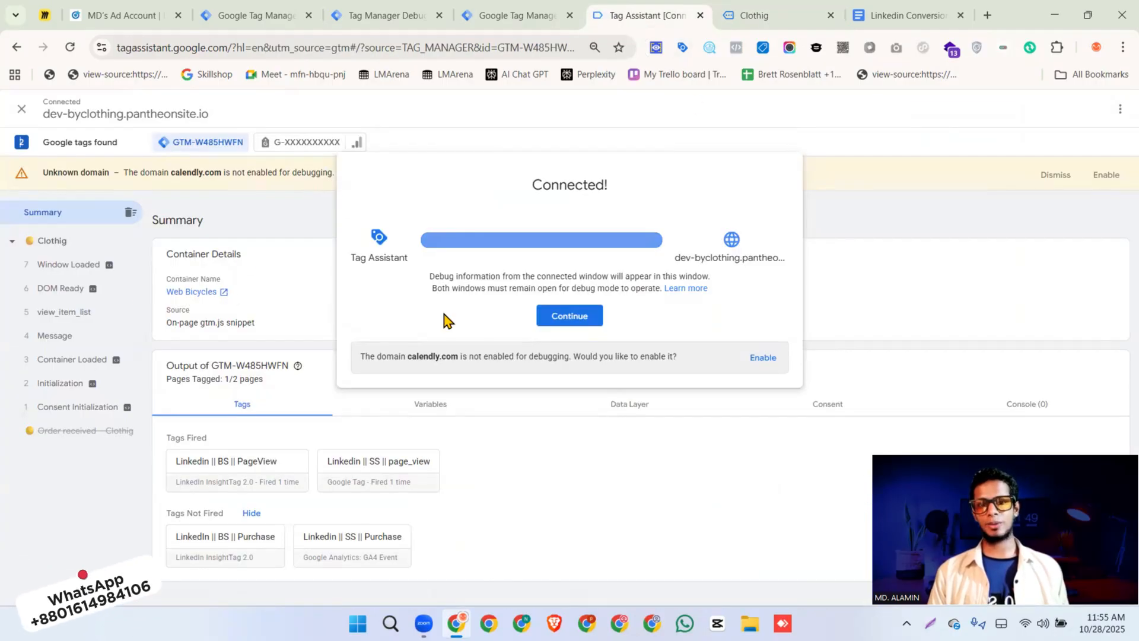
click(560, 316)
Examine the Initialization event in Tag Assistant, and the page_view event's fired LinkedIn tag and request in the server preview
click(51, 384)
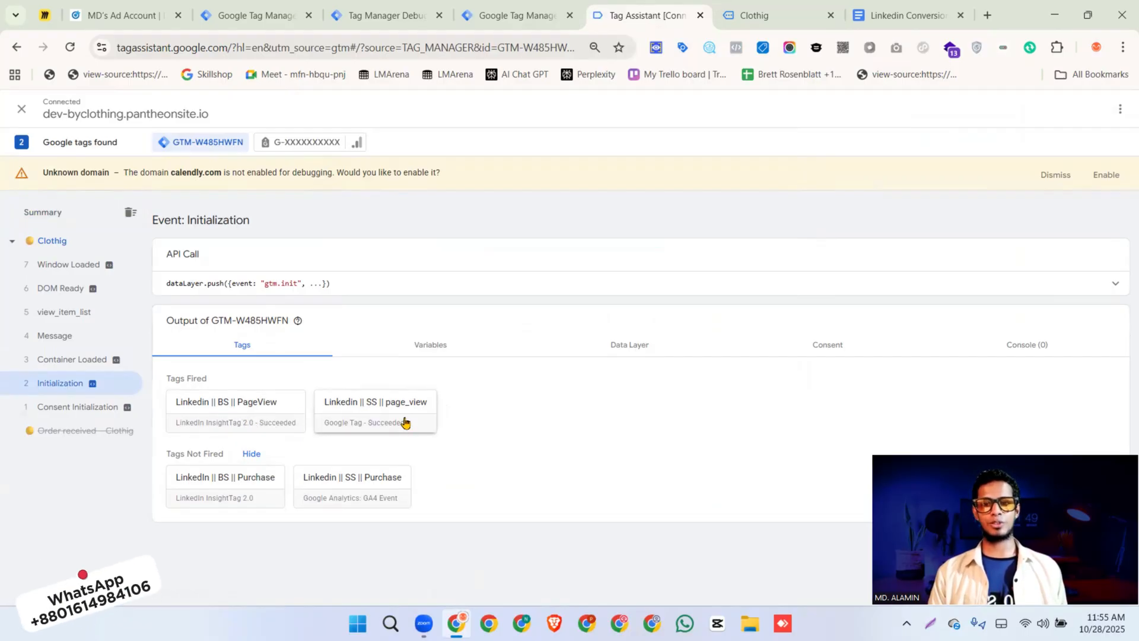
click(365, 19)
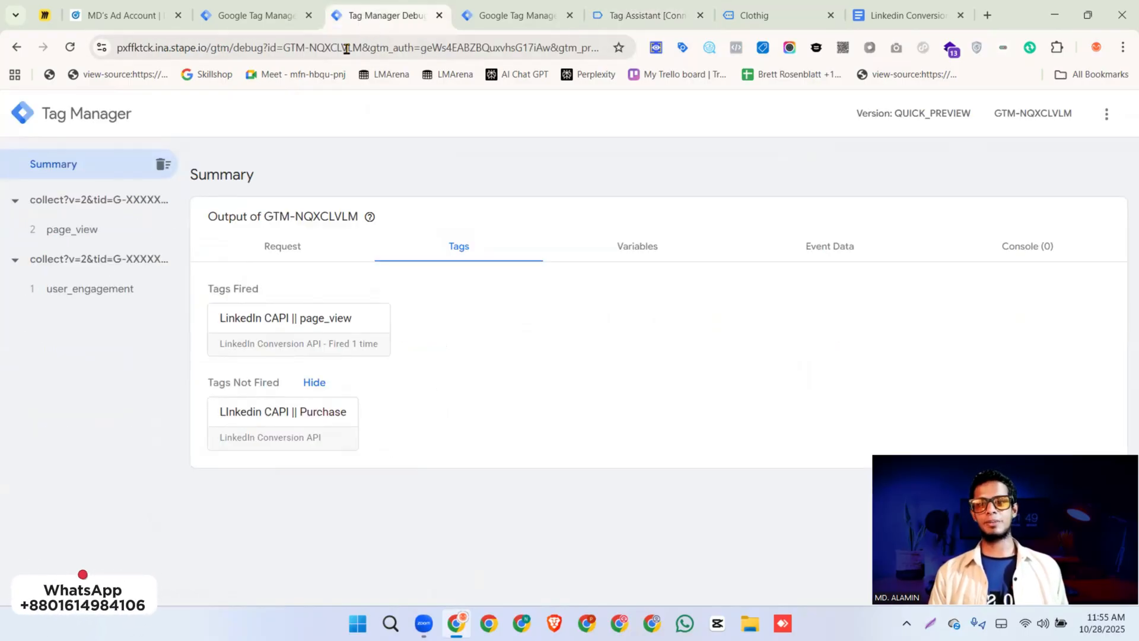
click(89, 230)
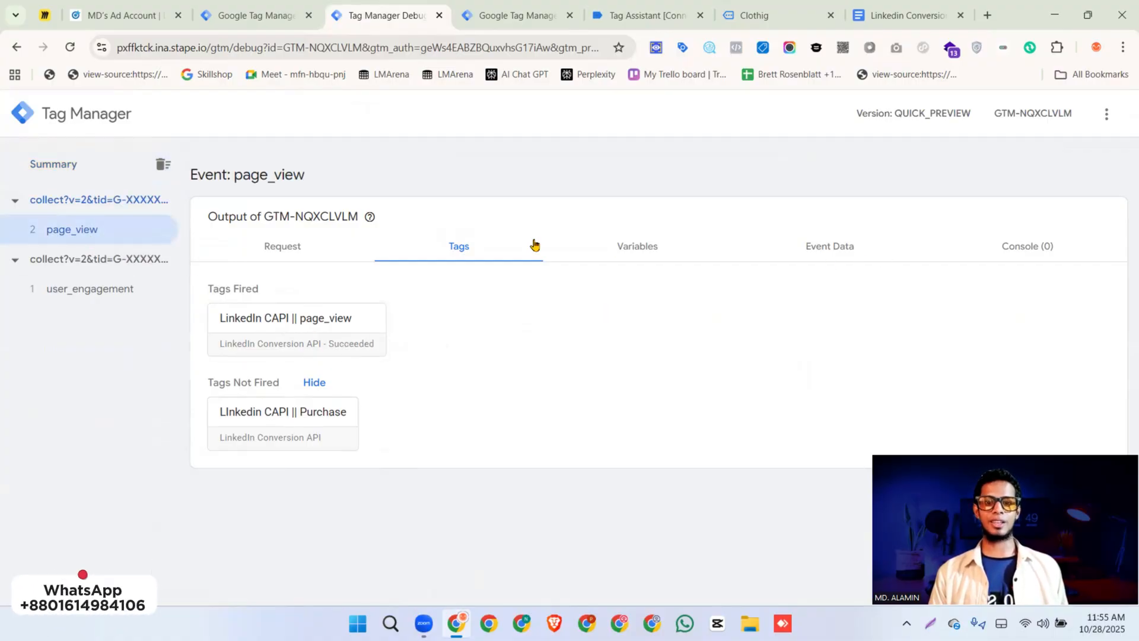
click(303, 321)
scroll(465, 354, down, 2)
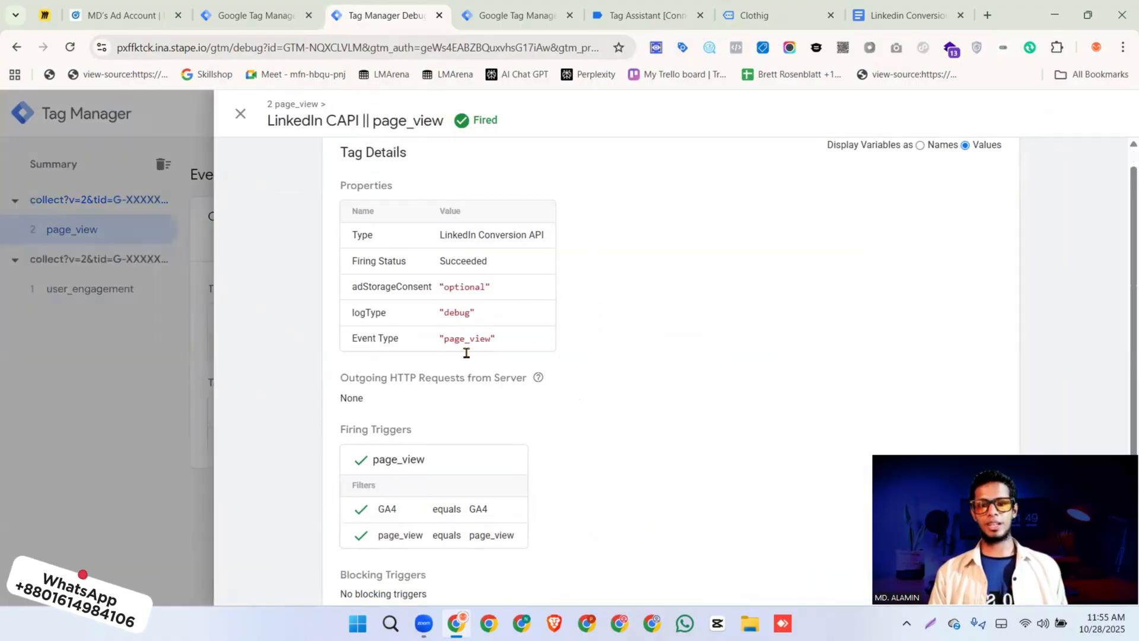
scroll(467, 352, up, 2)
click(204, 336)
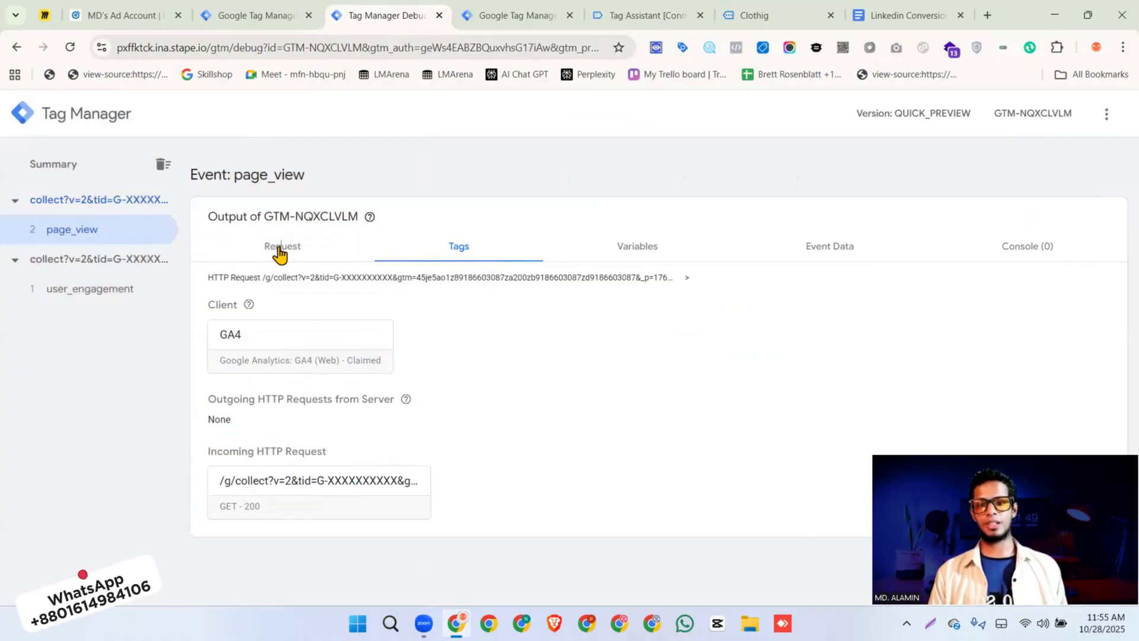
click(458, 246)
Return to the test store and open the Monstera Deliciosa product
click(771, 15)
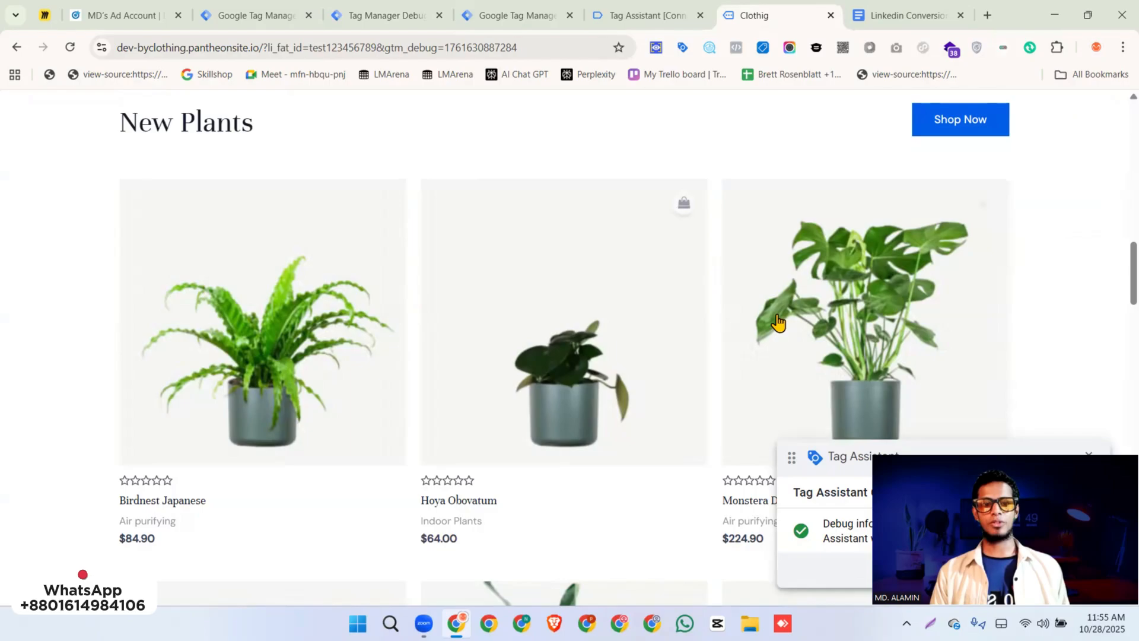
scroll(778, 324, down, 2)
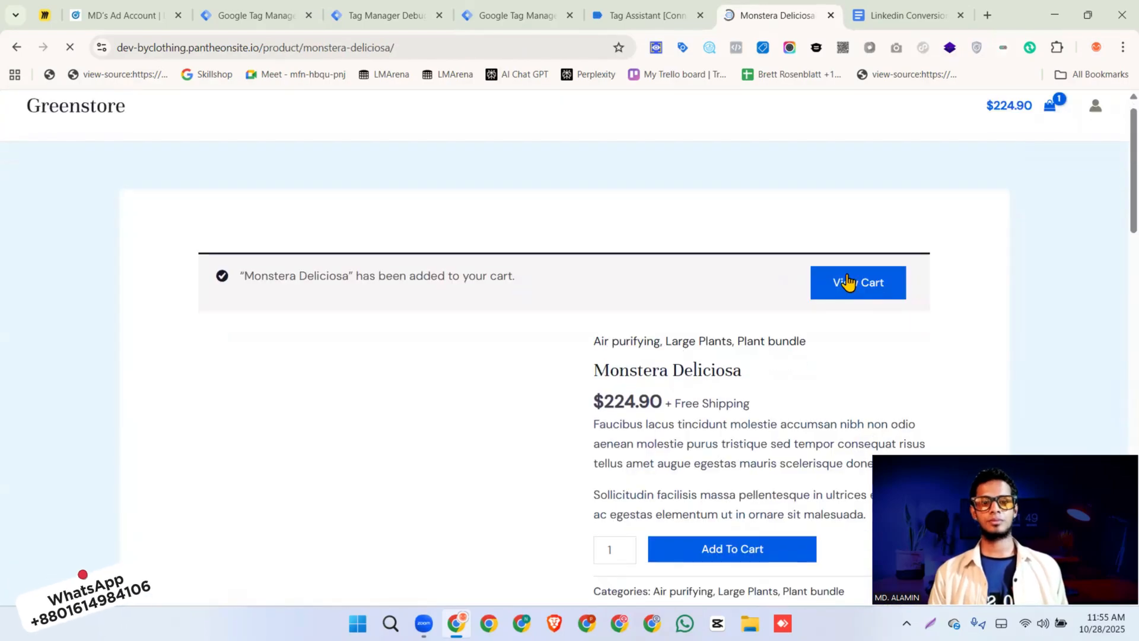
click(856, 280)
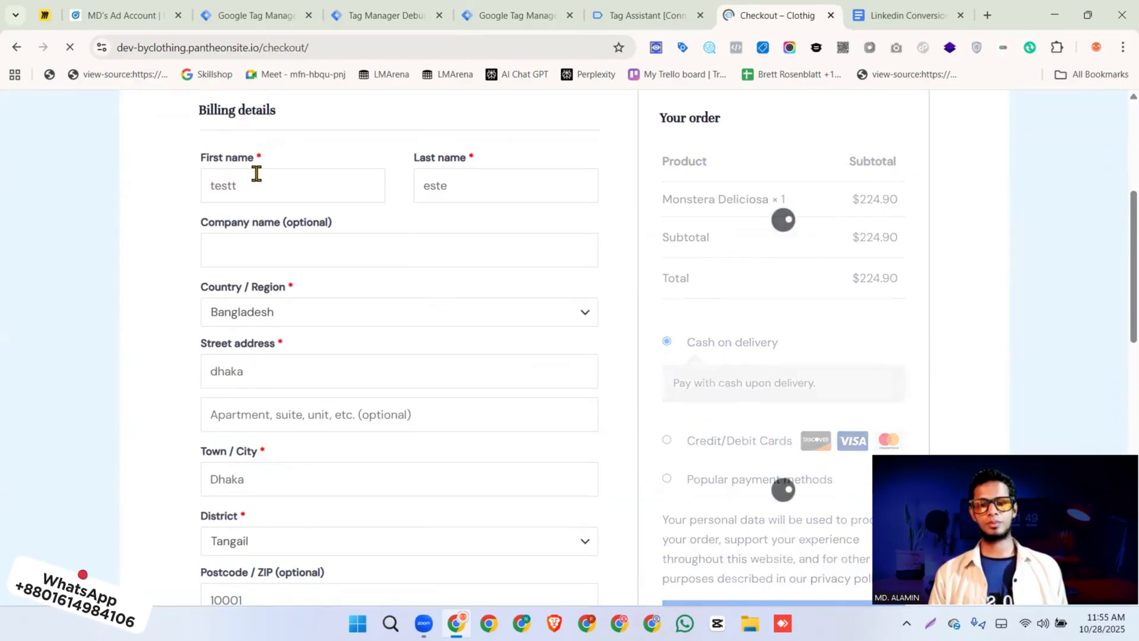
Fill in the customer's first name, last name and e-mail at checkout and place the test order with cash on delivery
double_click(255, 177)
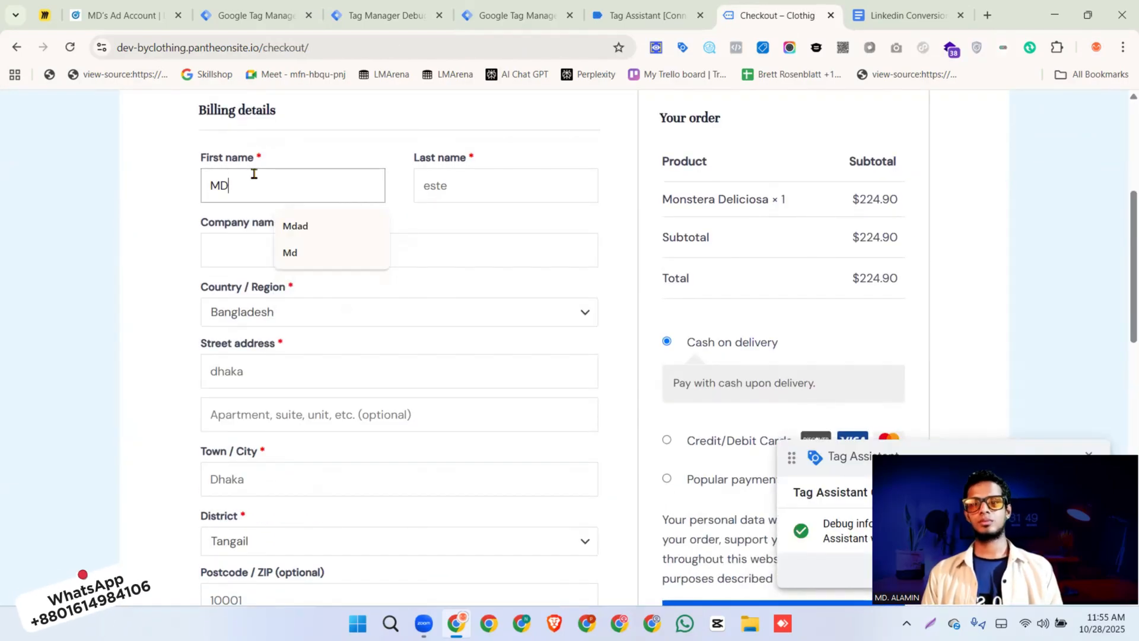
double_click(436, 187)
scroll(422, 229, down, 3)
triple_click(267, 532)
click(724, 420)
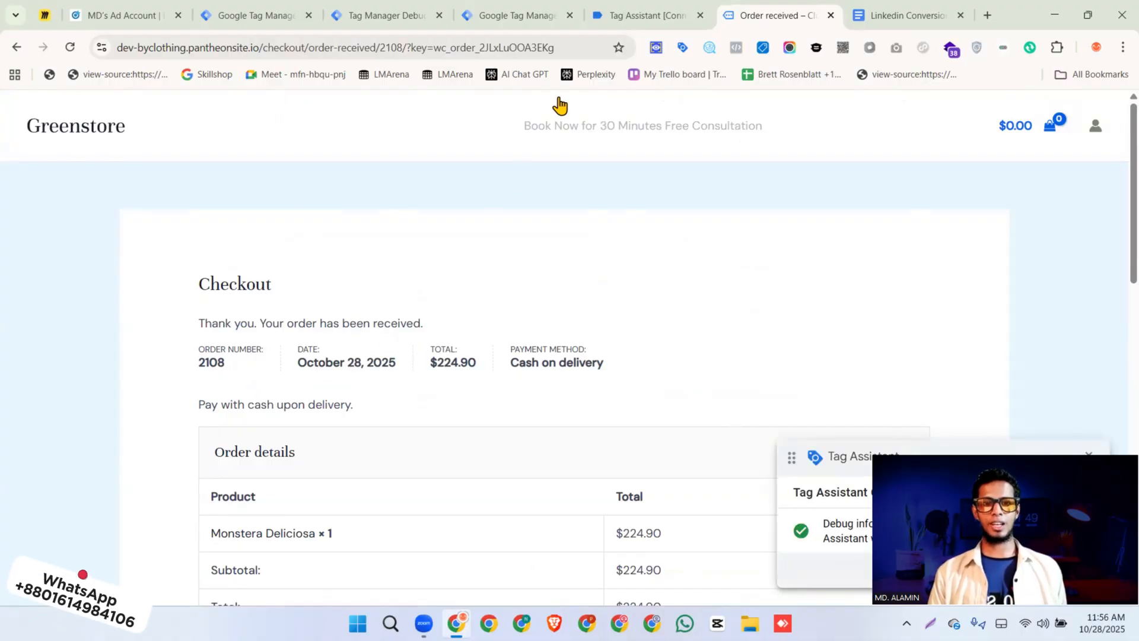
Check which tags fire on the purchase event in Tag Assistant and in the server container preview
click(630, 17)
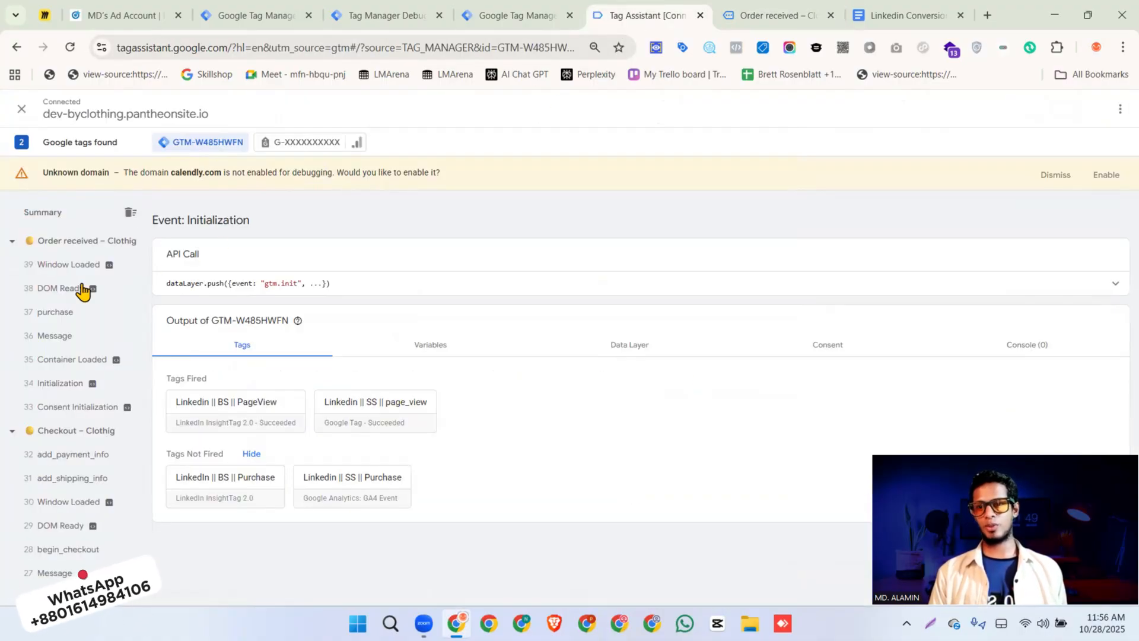
click(55, 312)
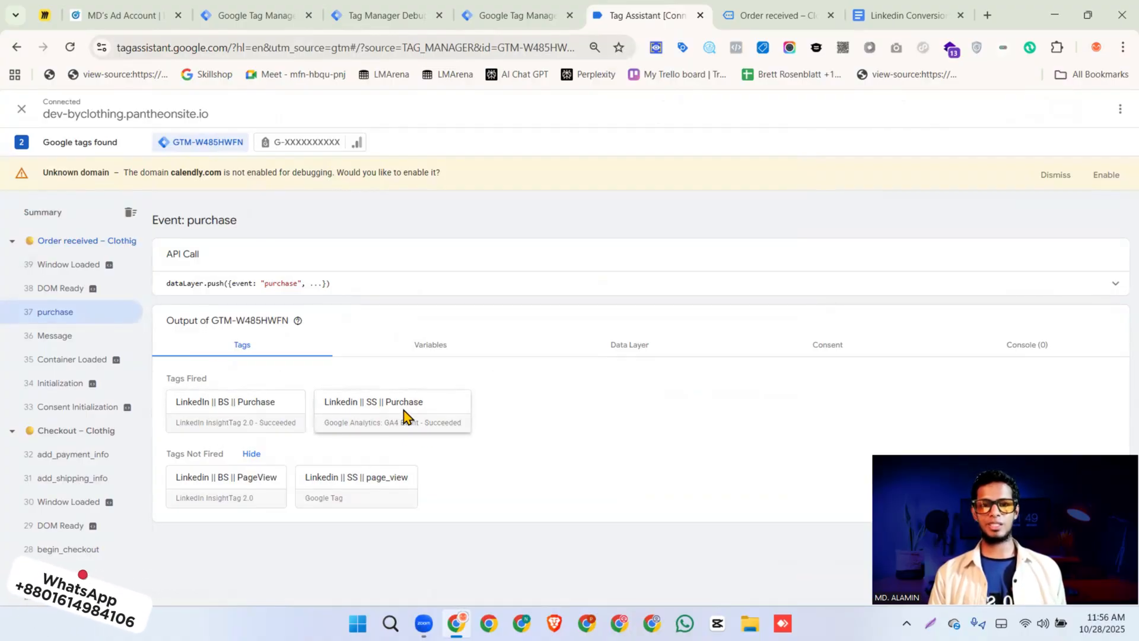
click(368, 21)
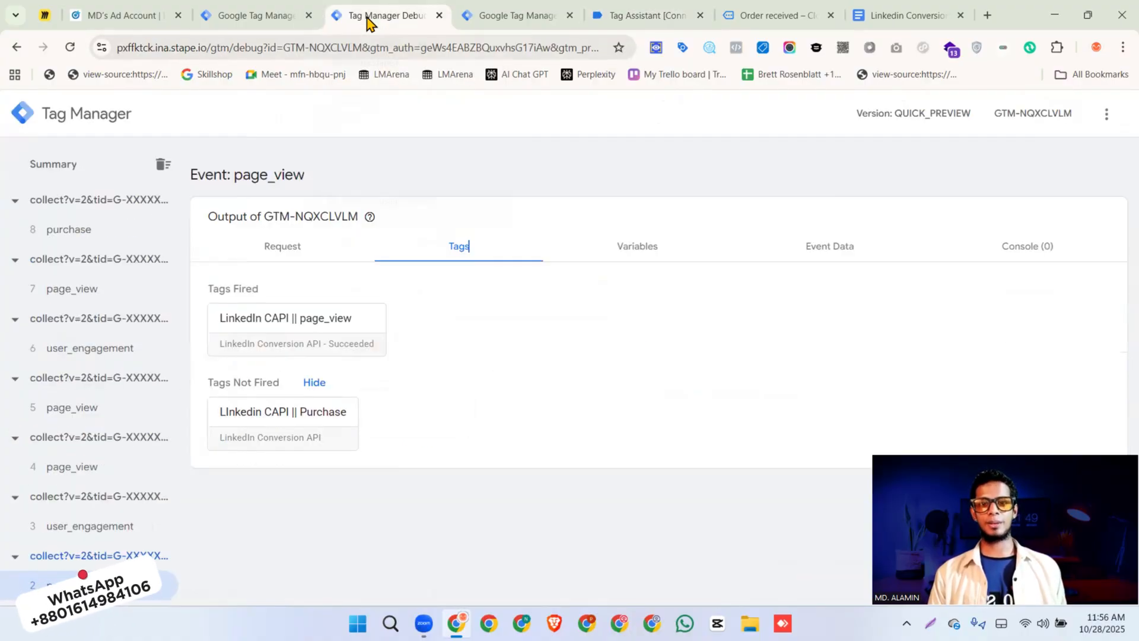
click(66, 233)
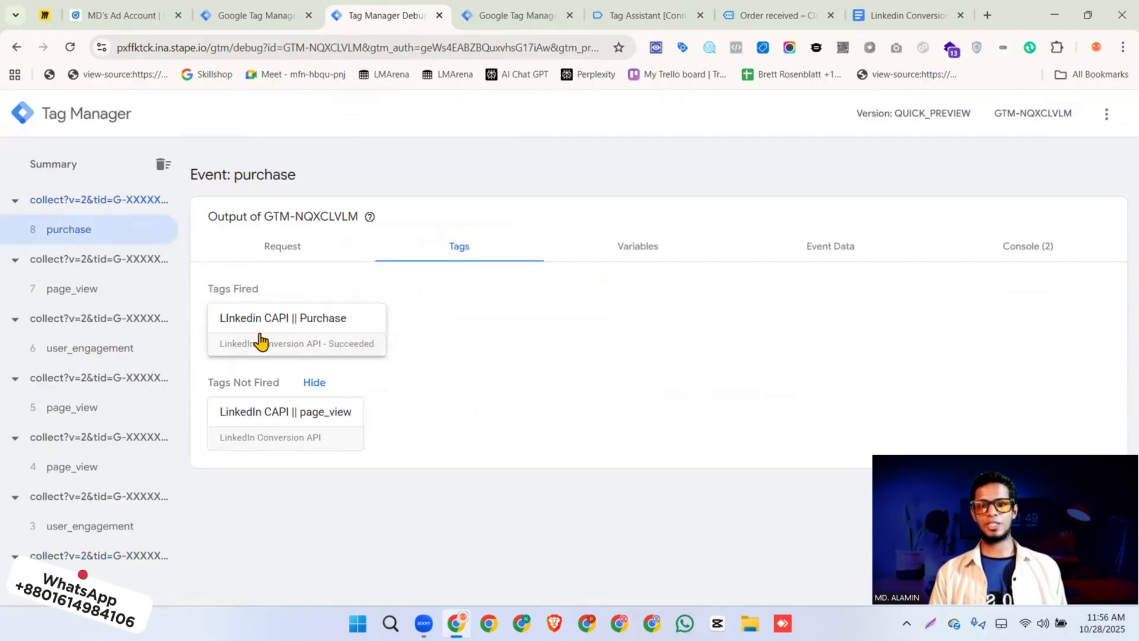
Examine the purchase event's console request log for the event name, conversion, event ID, hashed e-mail and LinkedIn first-party tracking UUID
click(1028, 254)
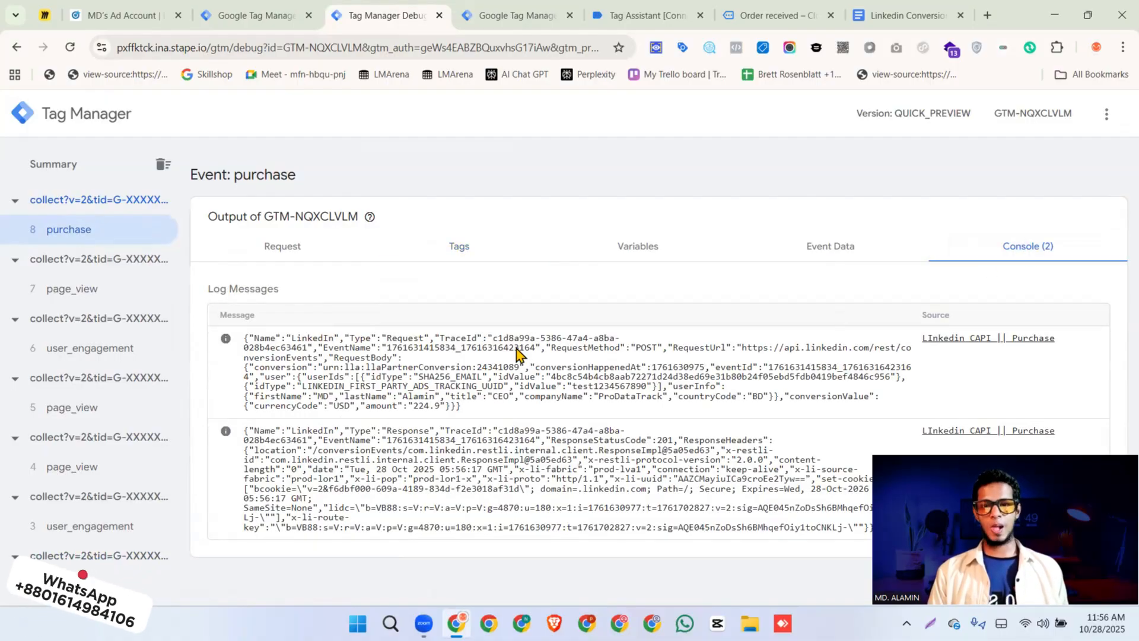
double_click(350, 350)
drag(387, 348, 531, 356)
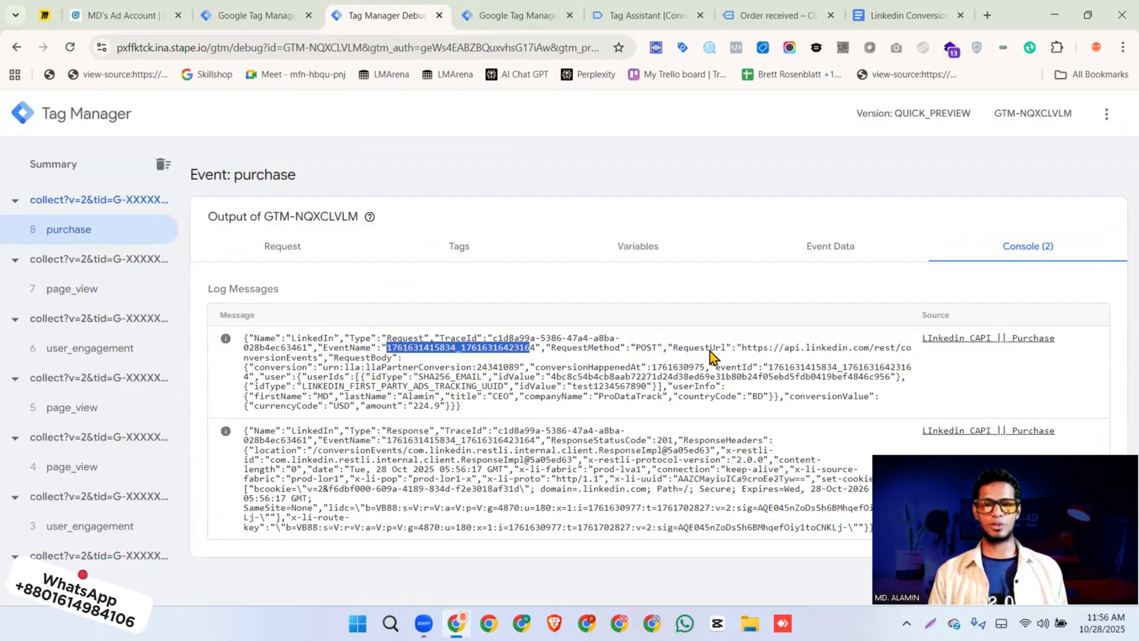
double_click(279, 367)
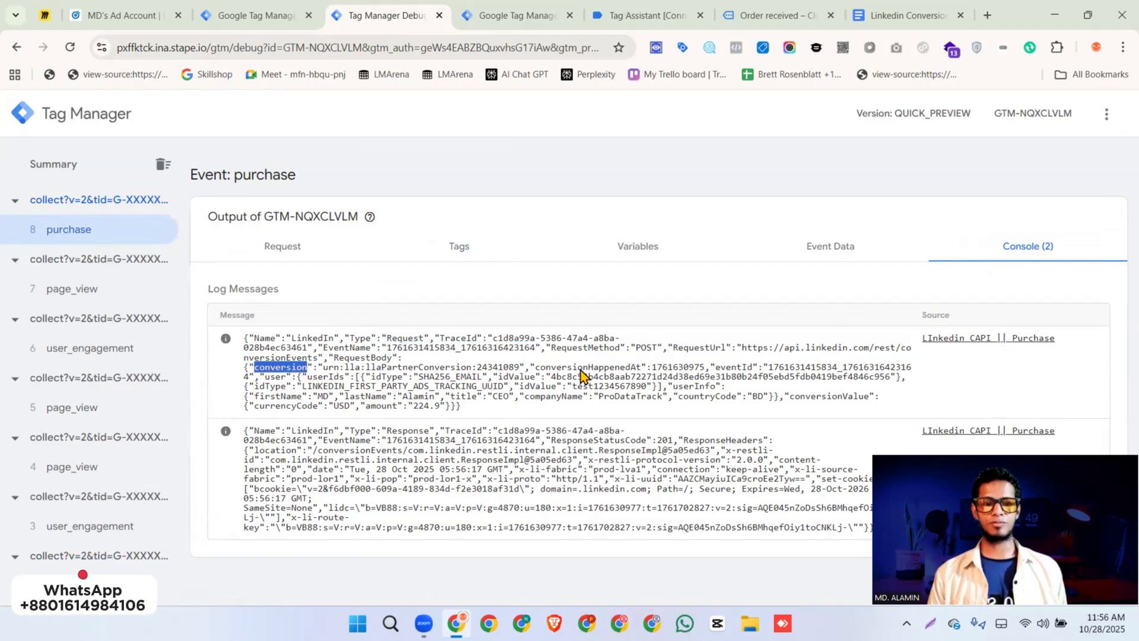
double_click(748, 368)
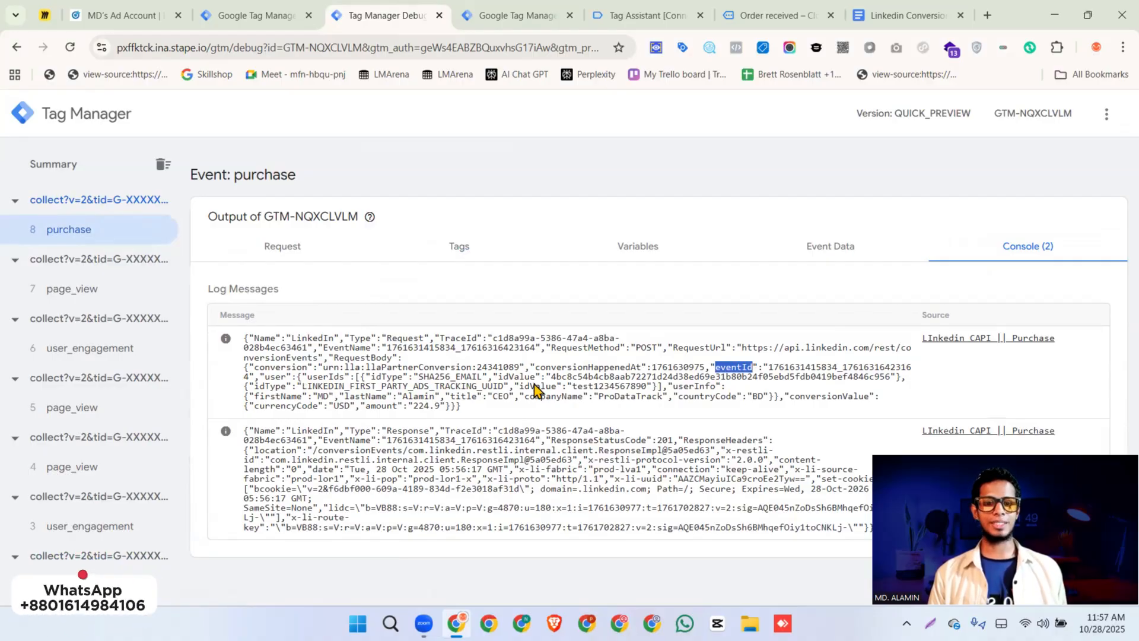
drag(551, 378, 886, 389)
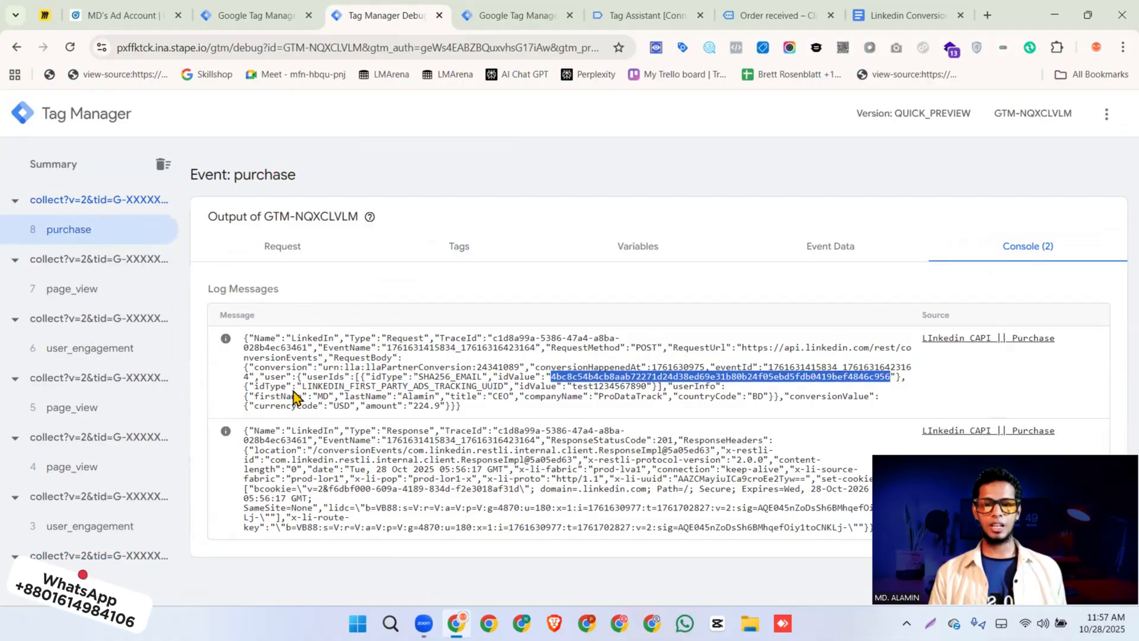
double_click(422, 385)
double_click(535, 389)
click(575, 388)
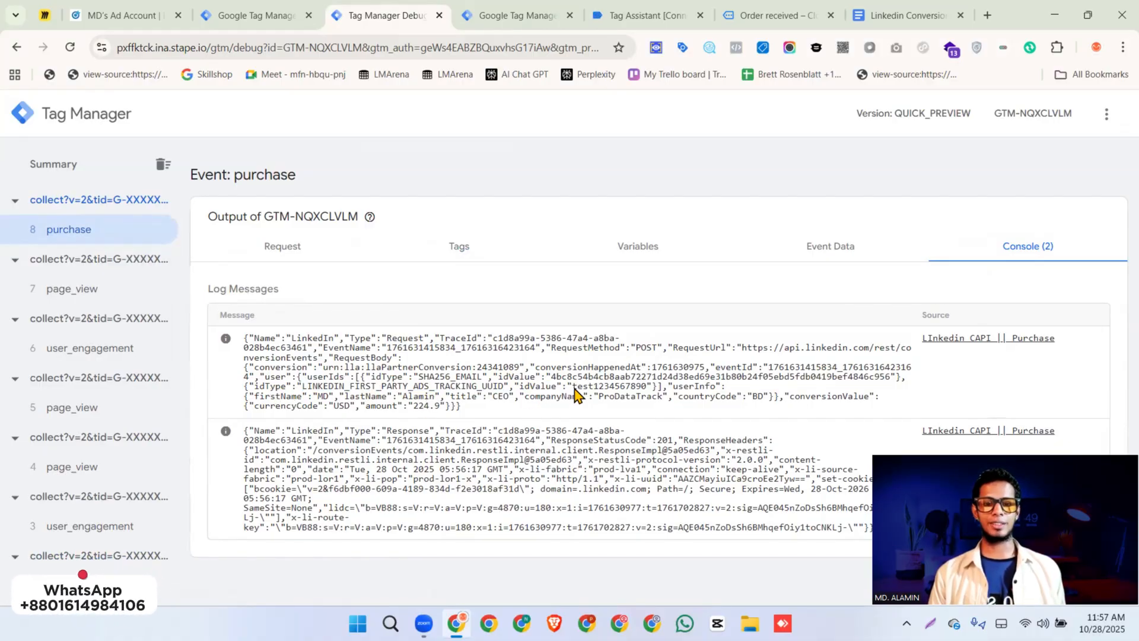
drag(575, 389, 647, 392)
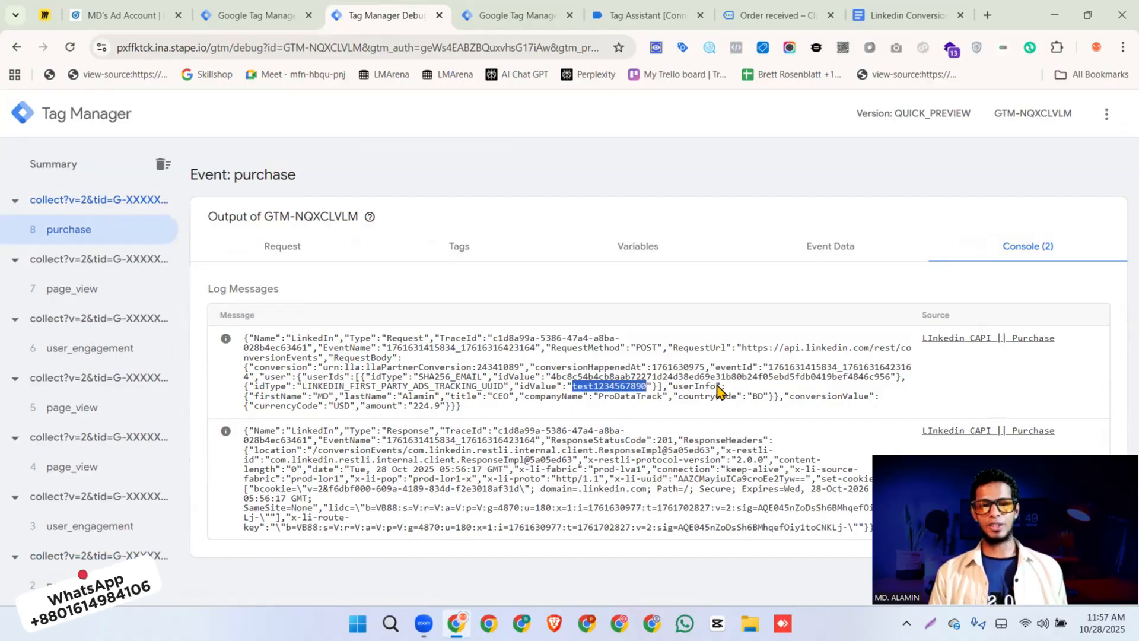
Examine the customer name, job title, company, country code, currency and amount in the logged LinkedIn purchase request
double_click(322, 396)
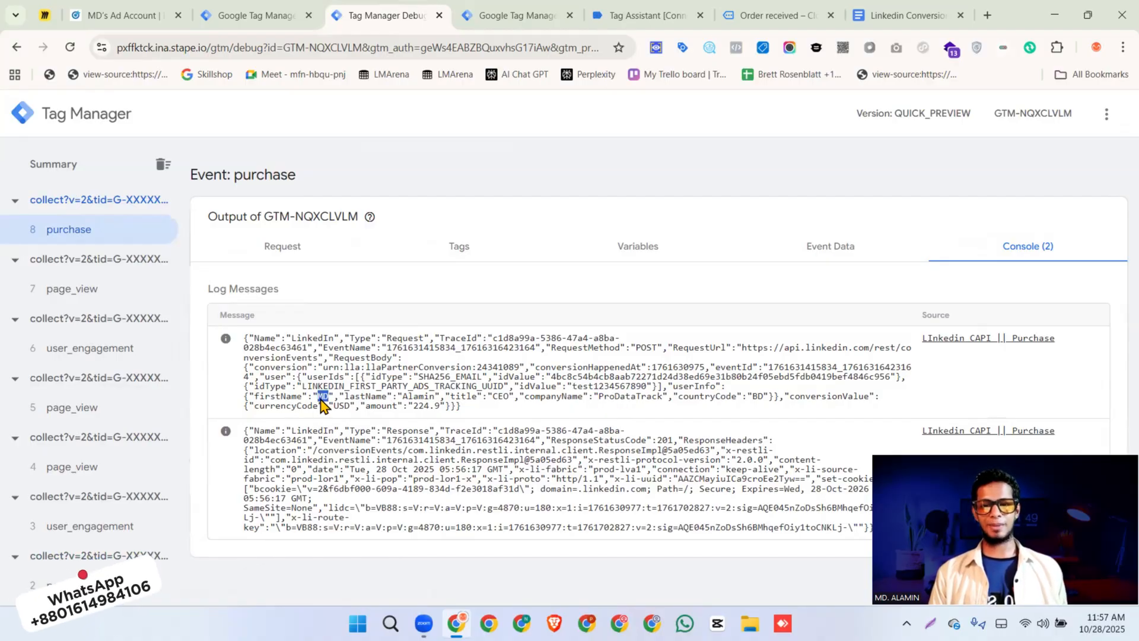
double_click(415, 396)
click(495, 401)
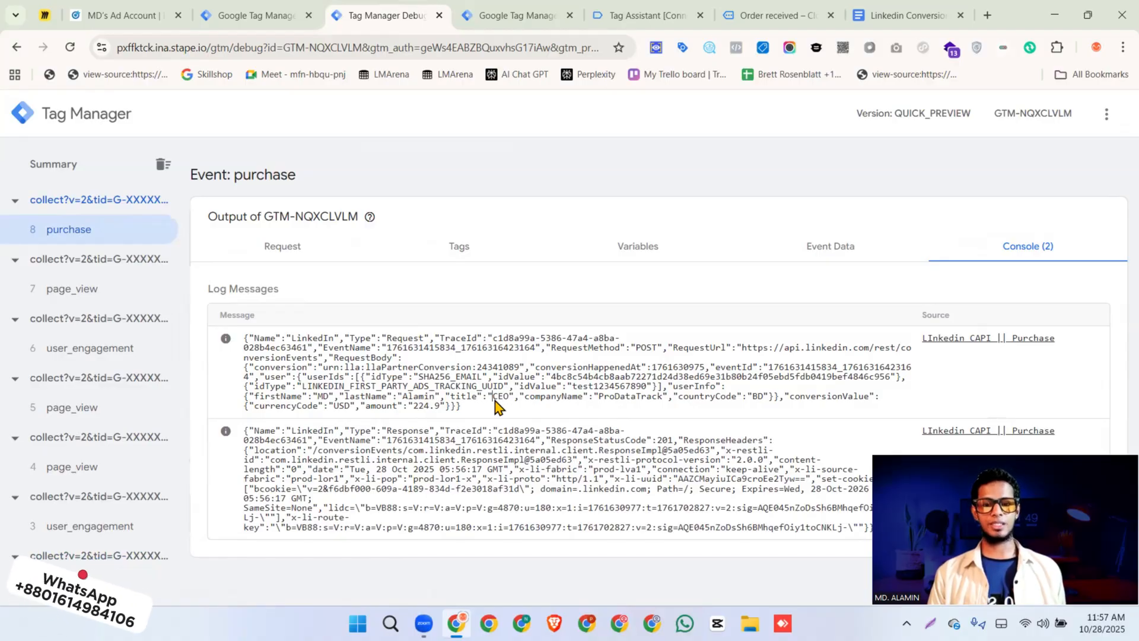
double_click(558, 397)
double_click(636, 397)
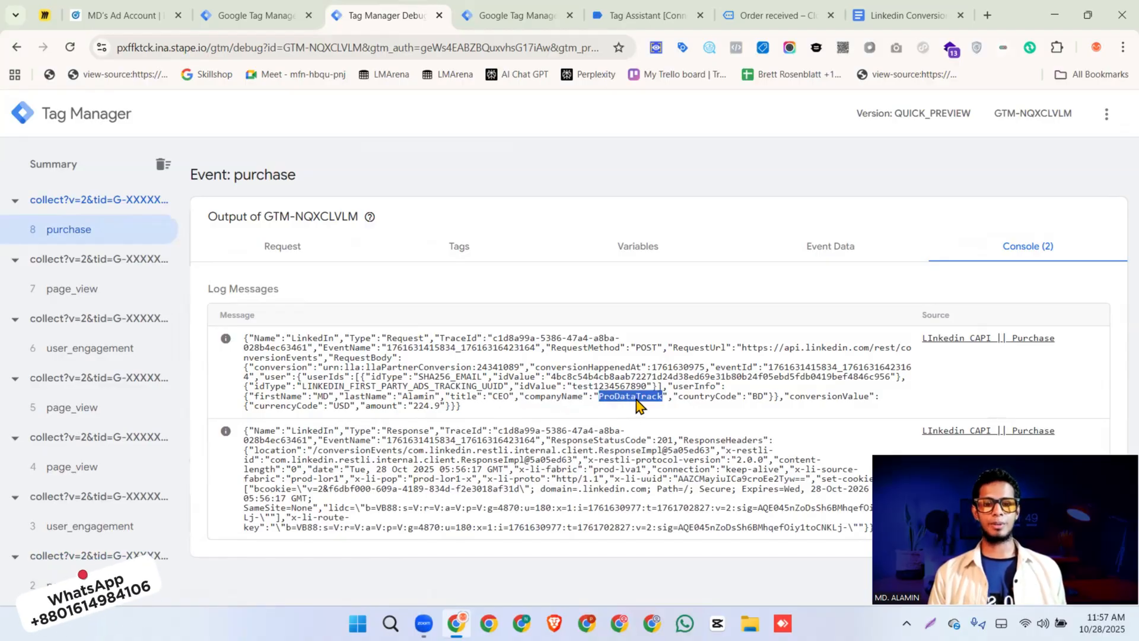
double_click(719, 398)
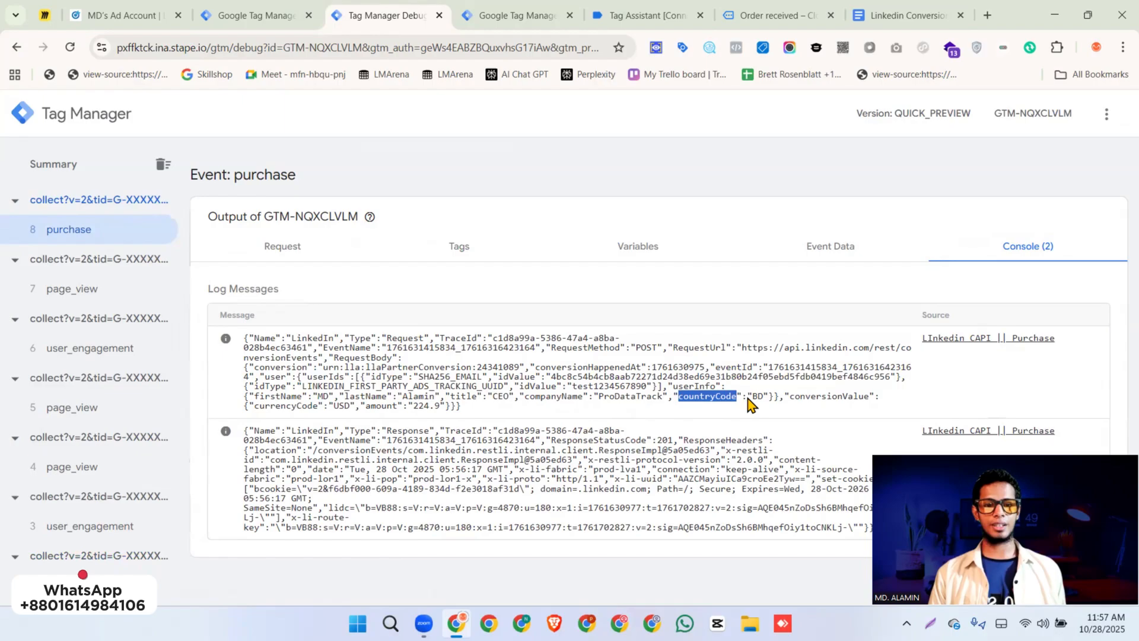
double_click(305, 407)
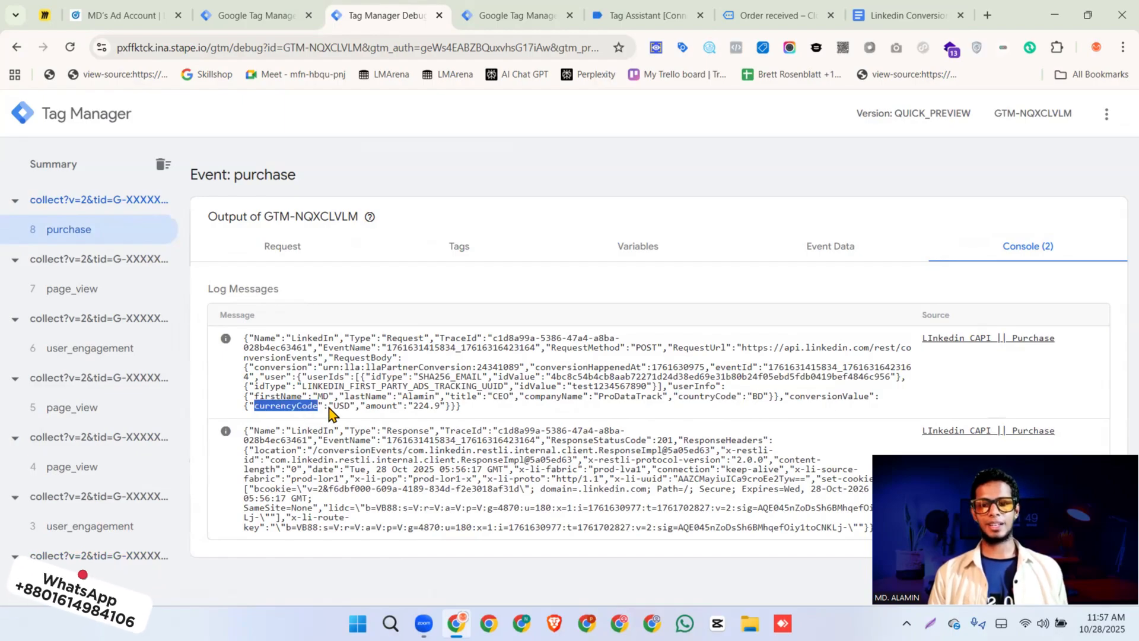
double_click(342, 406)
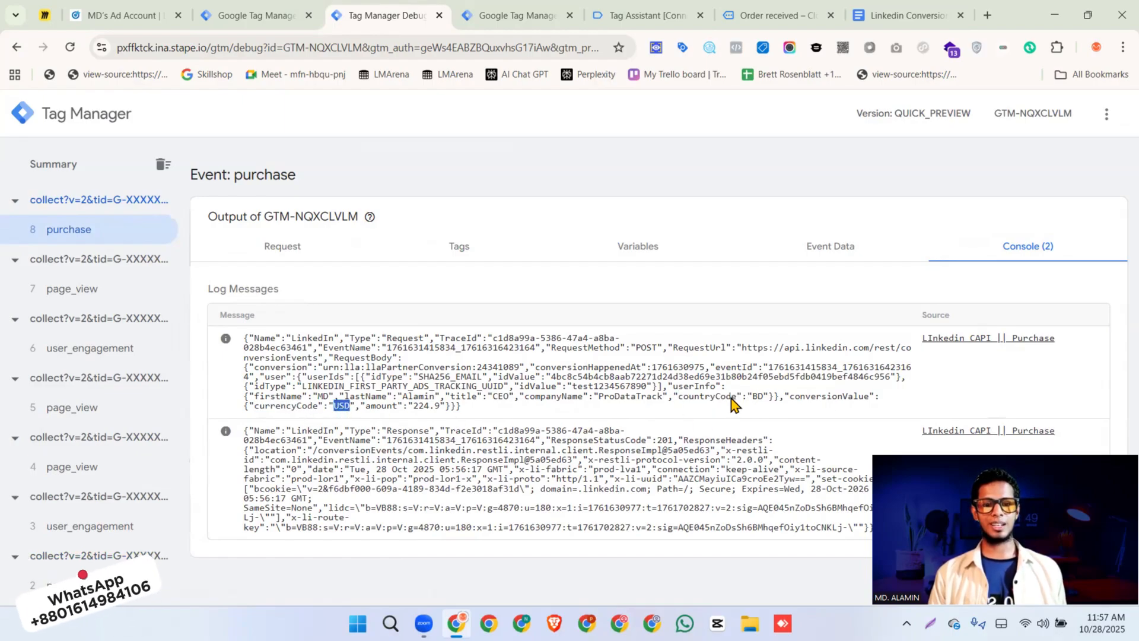
double_click(426, 406)
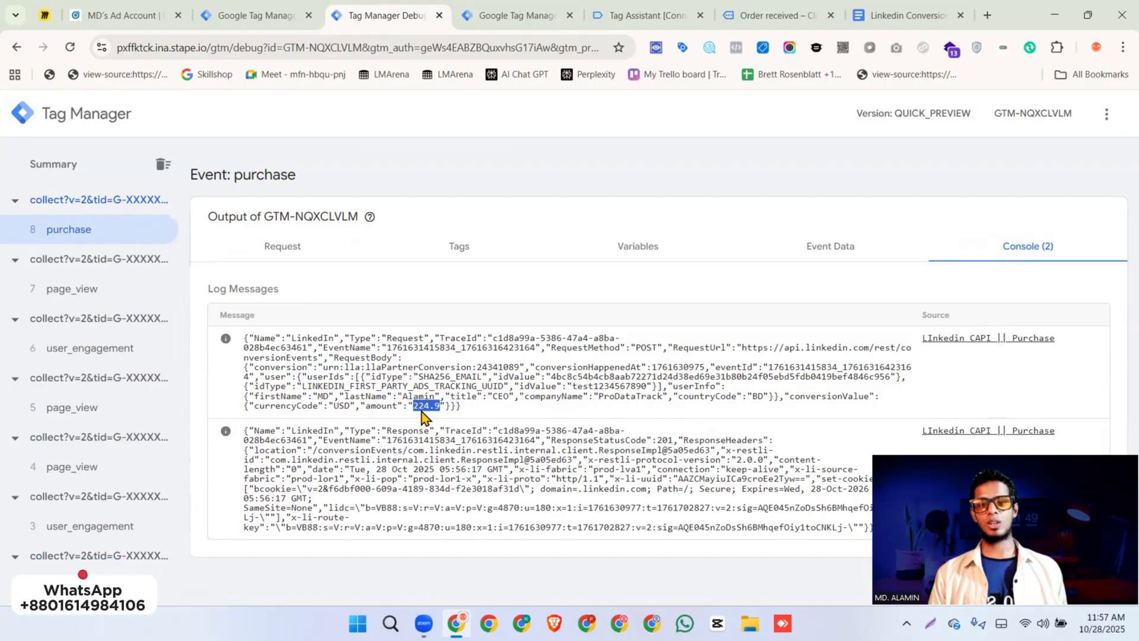
Check the order total on the store's order confirmation page against the logged amount and return to the server preview
click(765, 15)
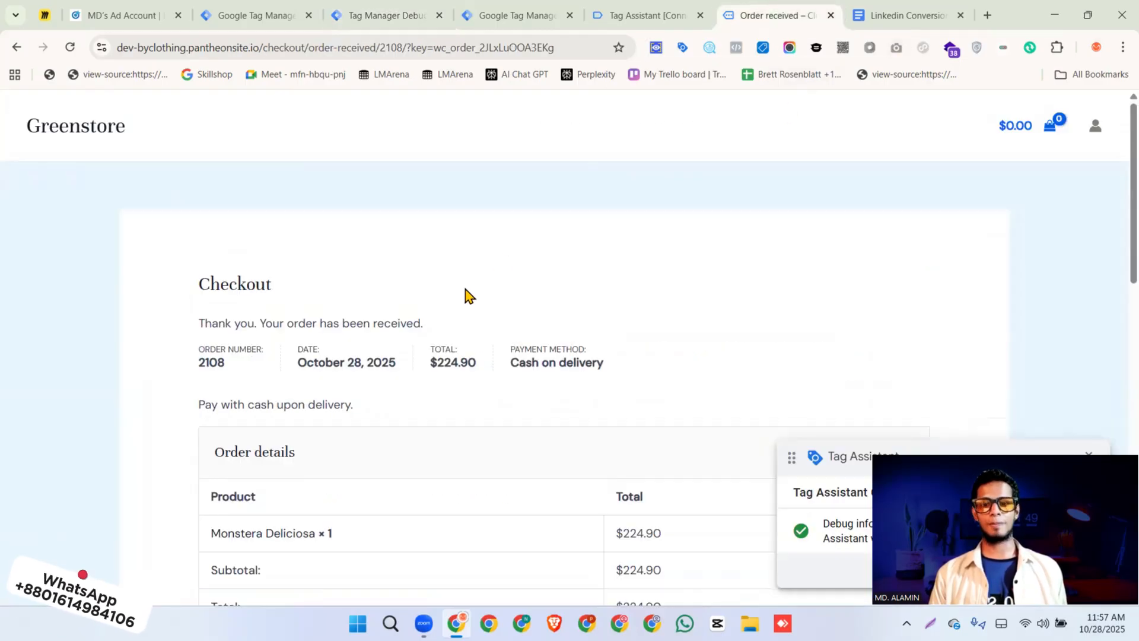
scroll(457, 292, down, 2)
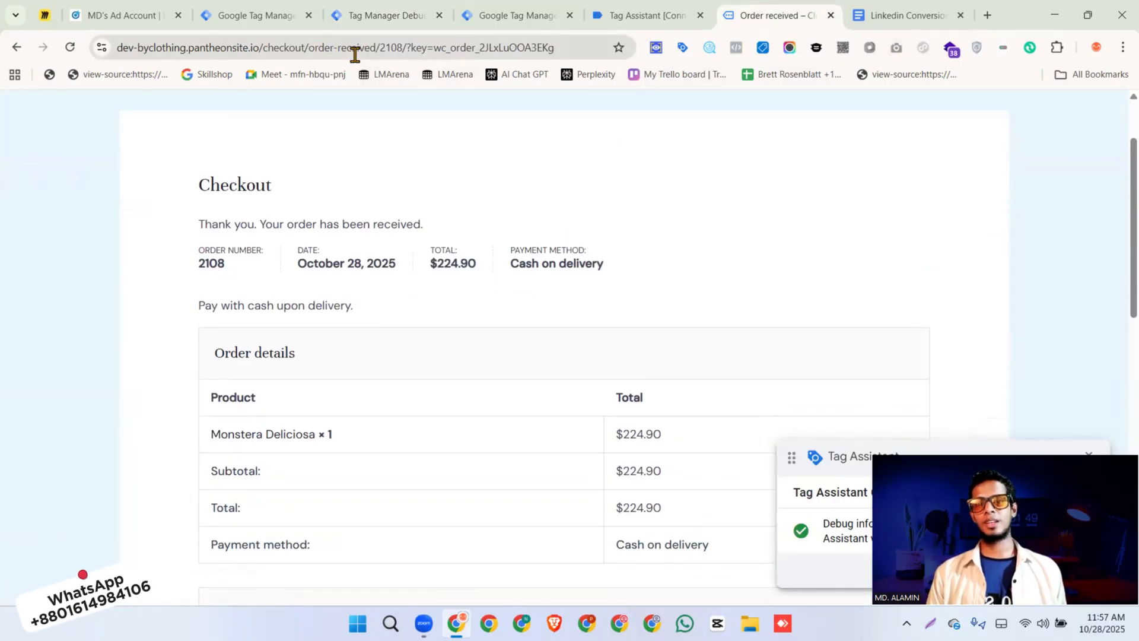
click(619, 17)
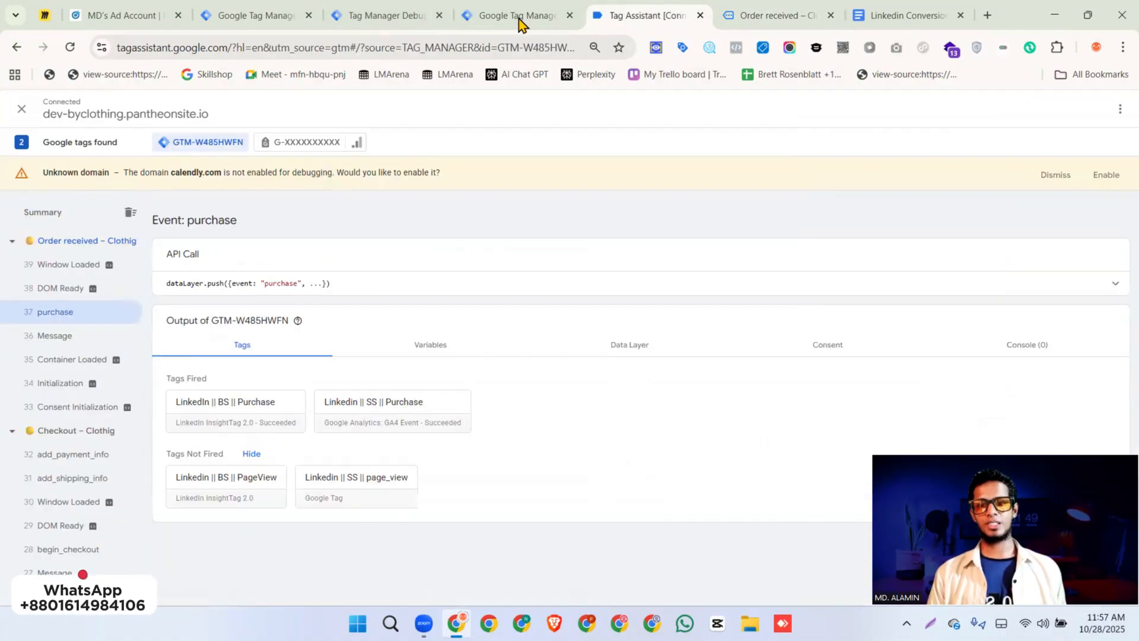
click(371, 16)
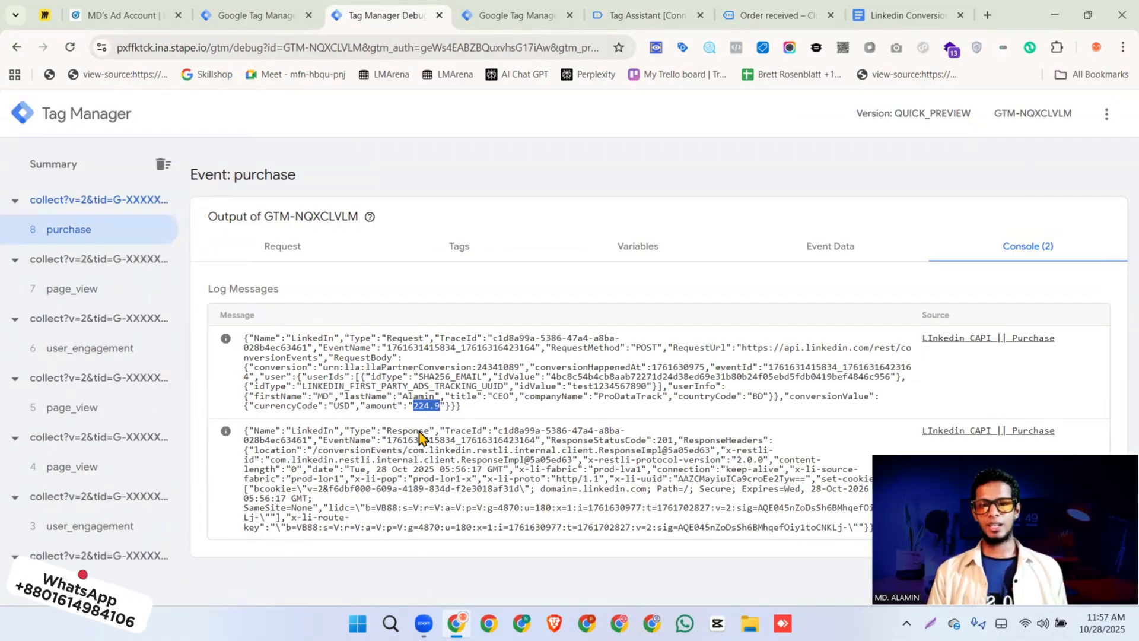
Open the fired LinkedIn CAPI purchase tag's outgoing conversionEvents request and examine its request body and response
click(301, 255)
click(465, 252)
click(331, 348)
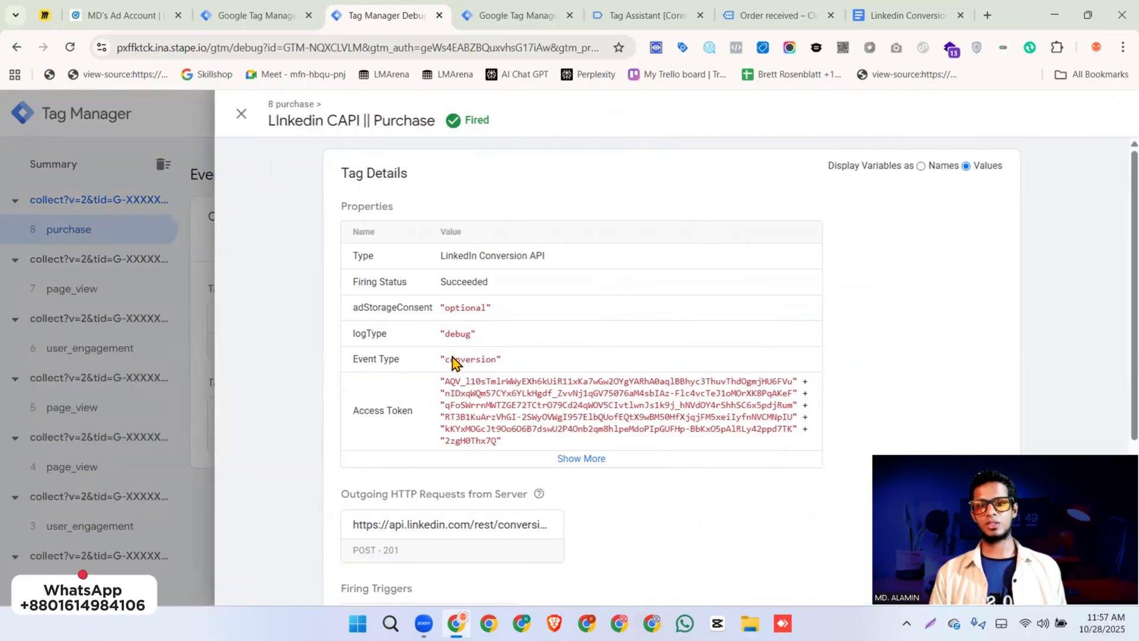
scroll(453, 362, down, 3)
click(529, 371)
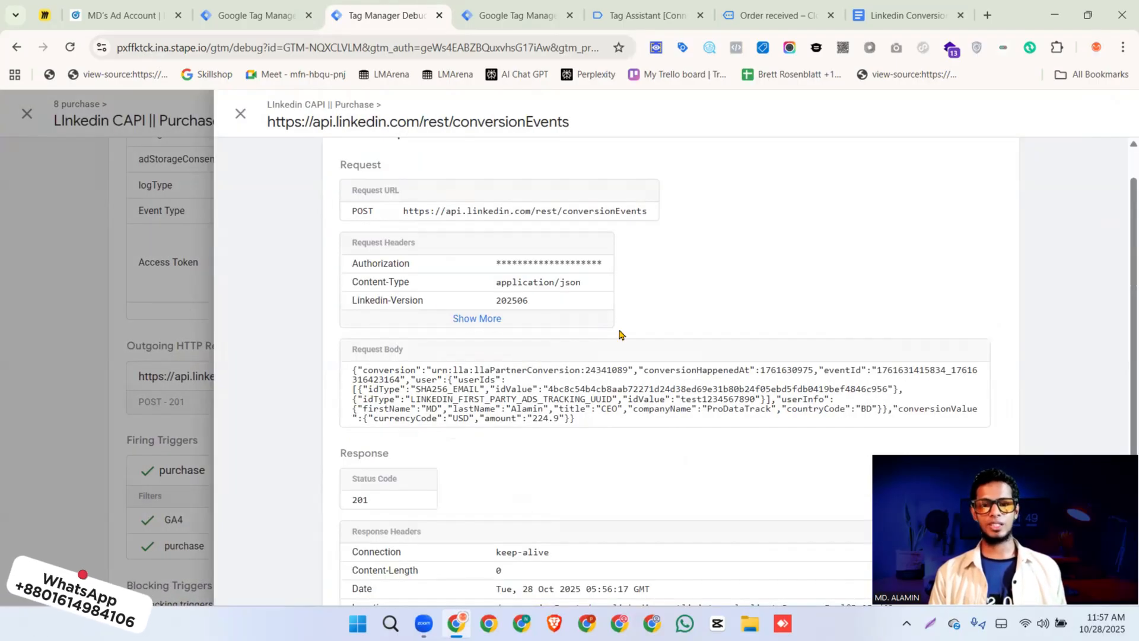
scroll(619, 334, down, 2)
drag(576, 312, 354, 264)
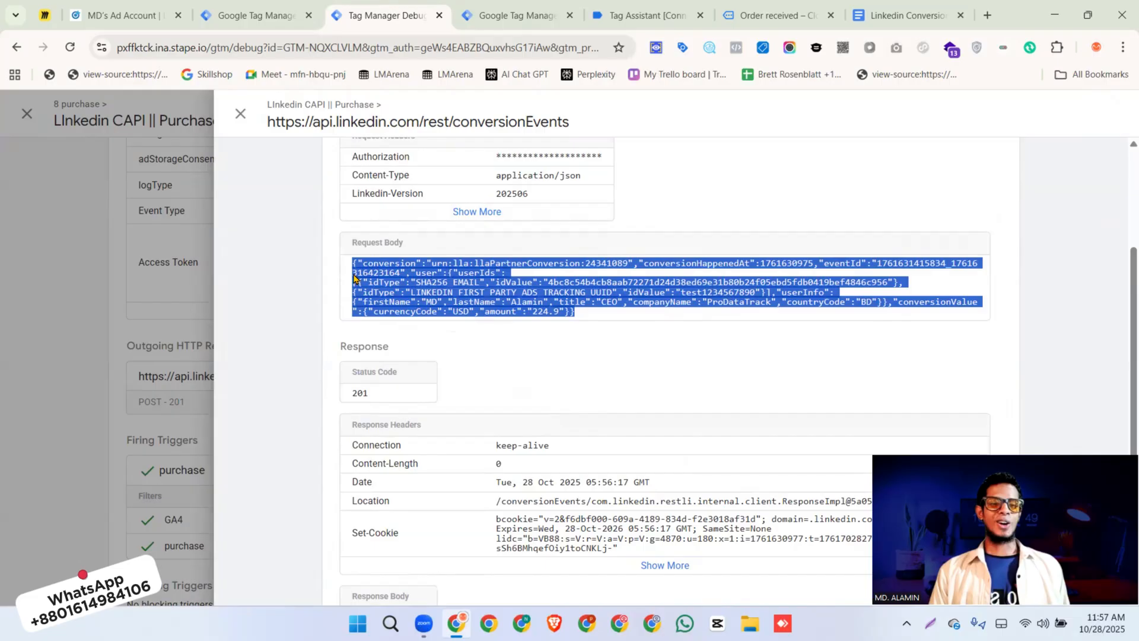
scroll(519, 325, down, 1)
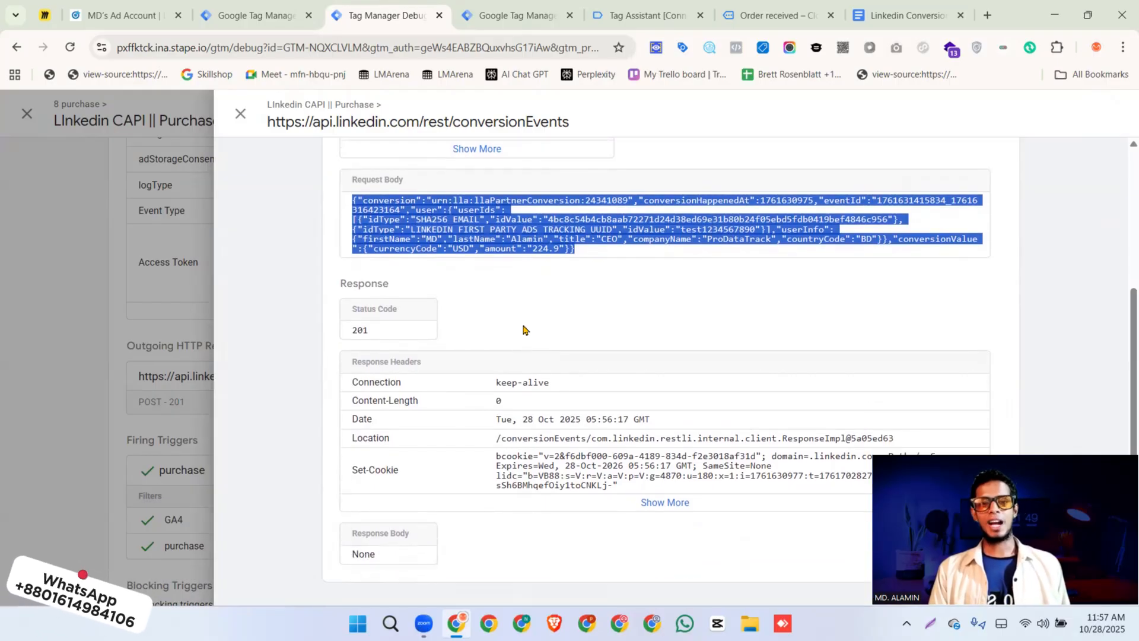
Switch to LinkedIn Campaign Manager, review the Purchase Server conversion and save its update
click(125, 16)
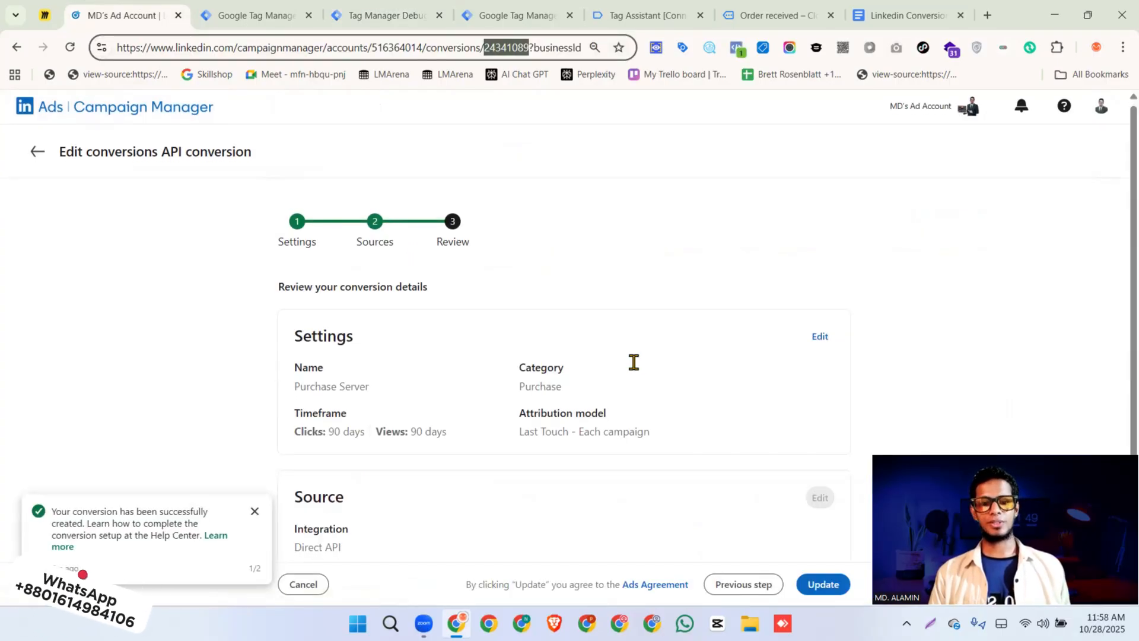
scroll(634, 362, down, 2)
click(811, 585)
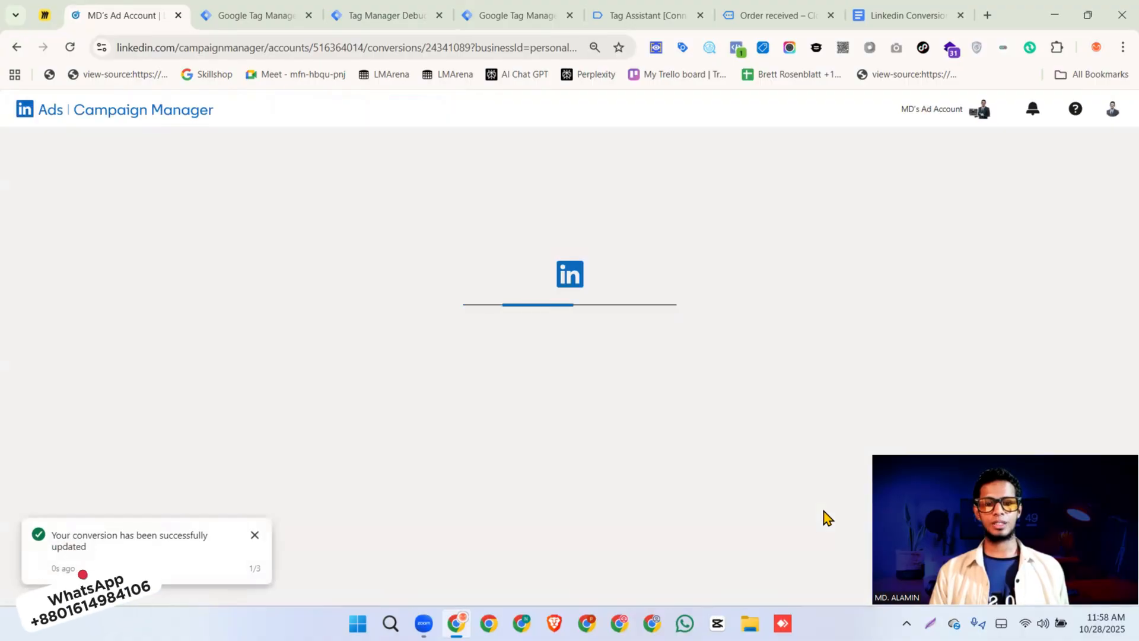